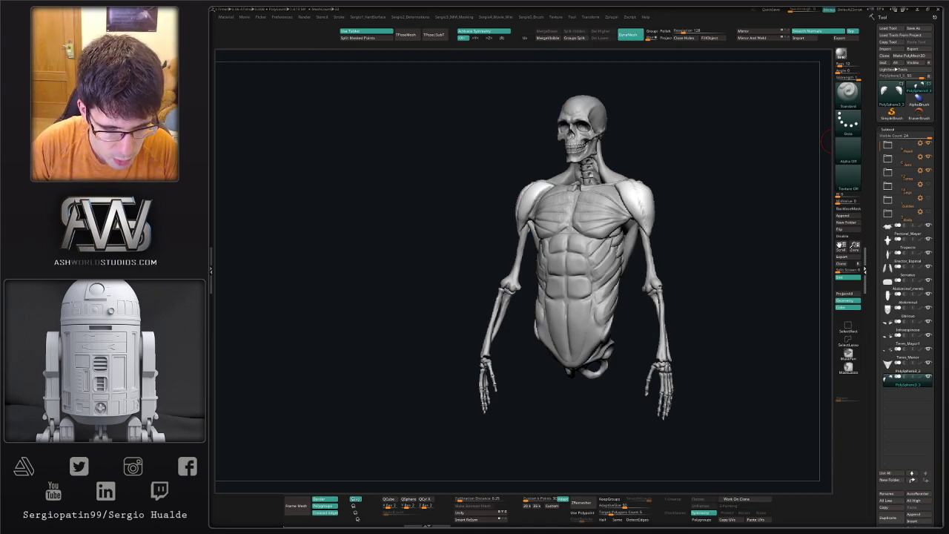
Examine the muscles of the écorché's torso, shoulders and upper back from the front, side and back
right_click_drag(571, 332, 586, 343)
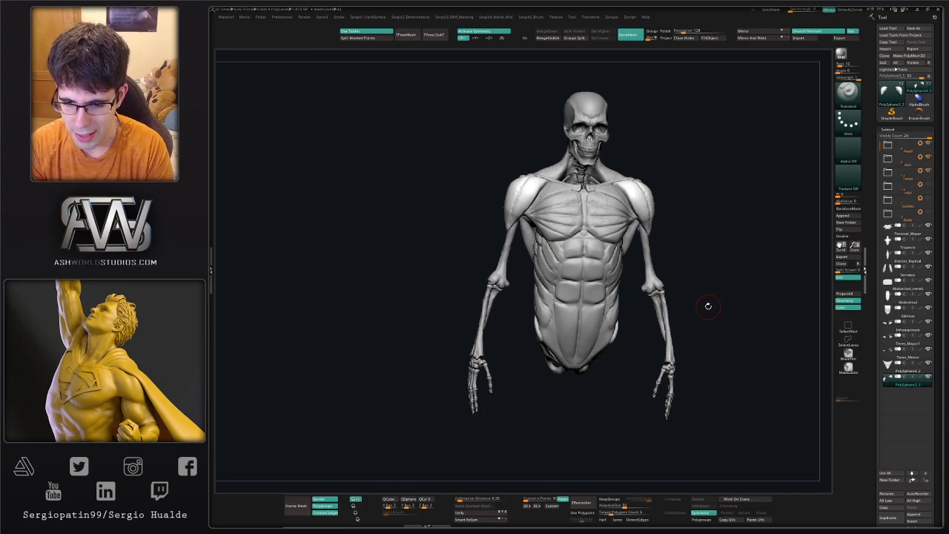
right_click_drag(708, 305, 770, 264)
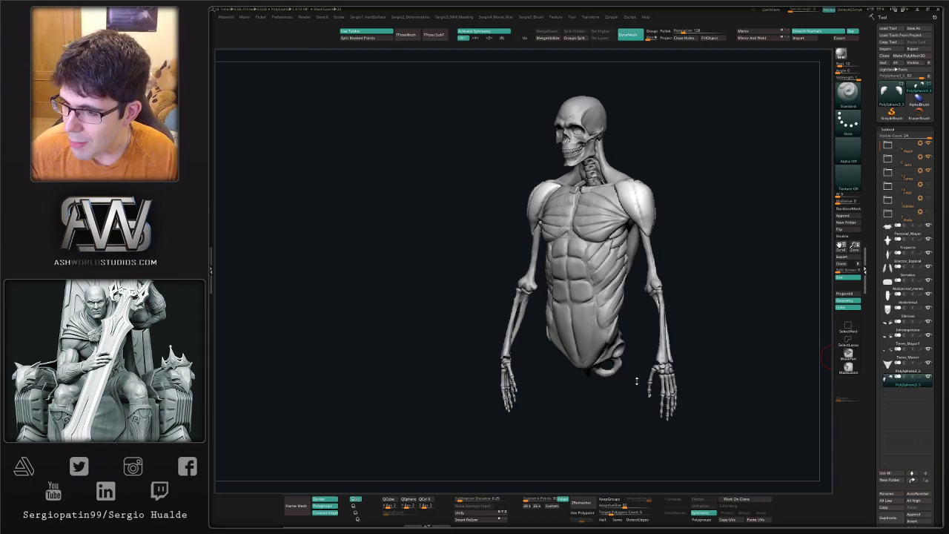
right_click_drag(328, 301, 349, 302)
right_click_drag(622, 264, 504, 367, "alt")
right_click_drag(578, 237, 422, 277)
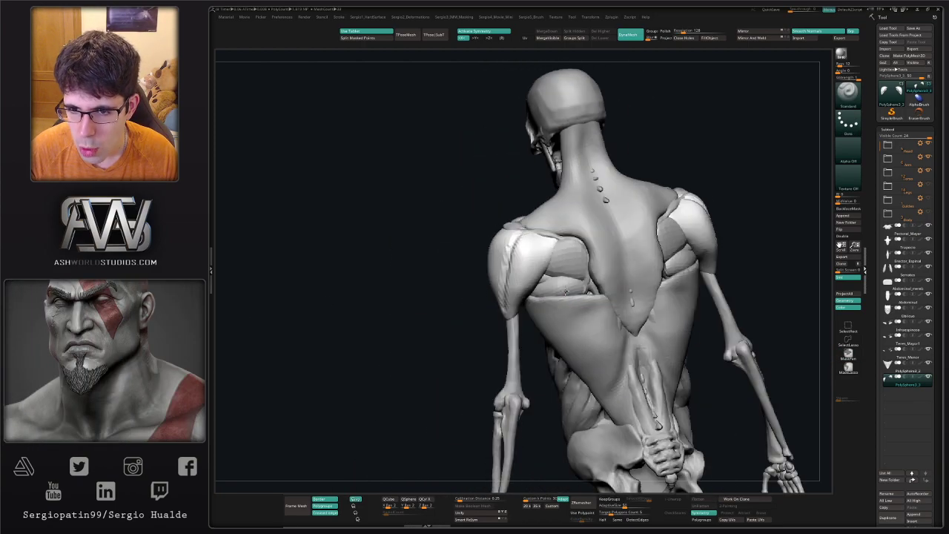
right_click_drag(616, 305, 549, 271)
right_click_drag(649, 259, 593, 342, "alt")
mouse_move(626, 301)
left_mouse_down()
mouse_move(650, 312)
mouse_move(614, 233)
left_mouse_up()
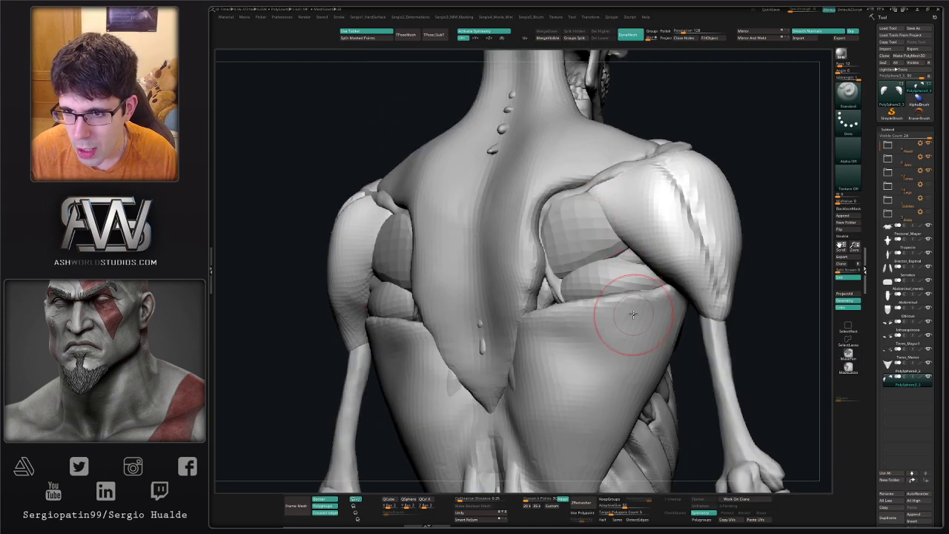
key("ctrl")
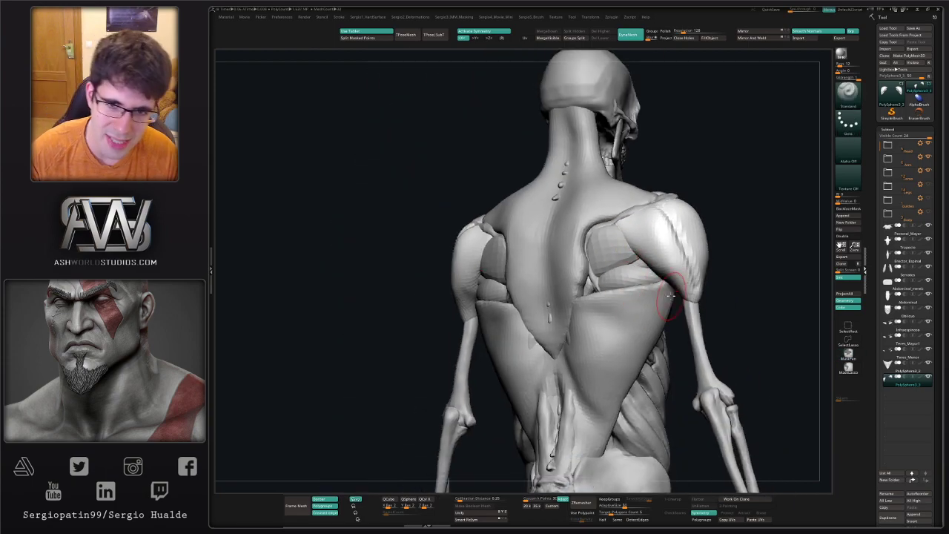
mouse_move(669, 296)
left_mouse_down()
mouse_move(589, 339)
mouse_move(568, 328)
mouse_move(629, 344)
mouse_move(603, 299)
mouse_move(545, 322)
left_mouse_up()
right_click_drag(417, 267, 537, 295, "alt")
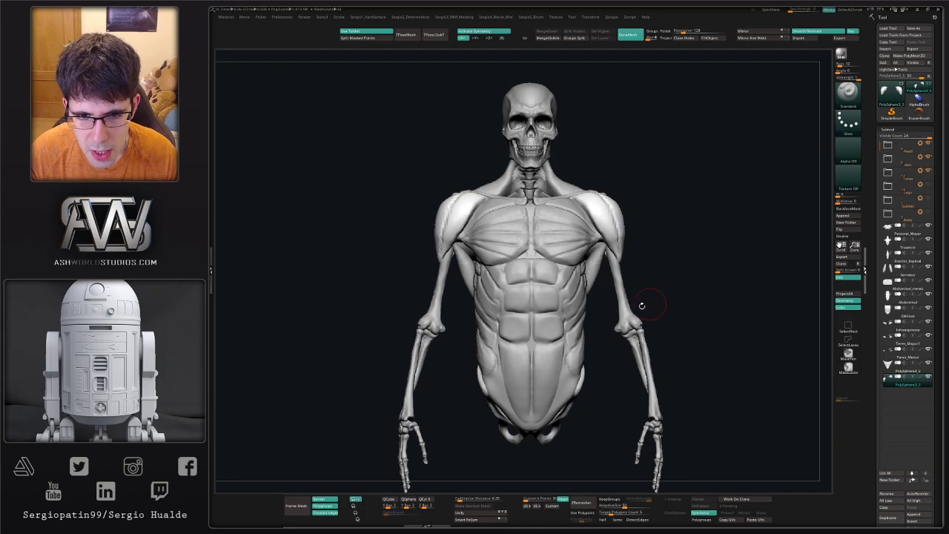
right_click_drag(642, 304, 635, 306, "alt")
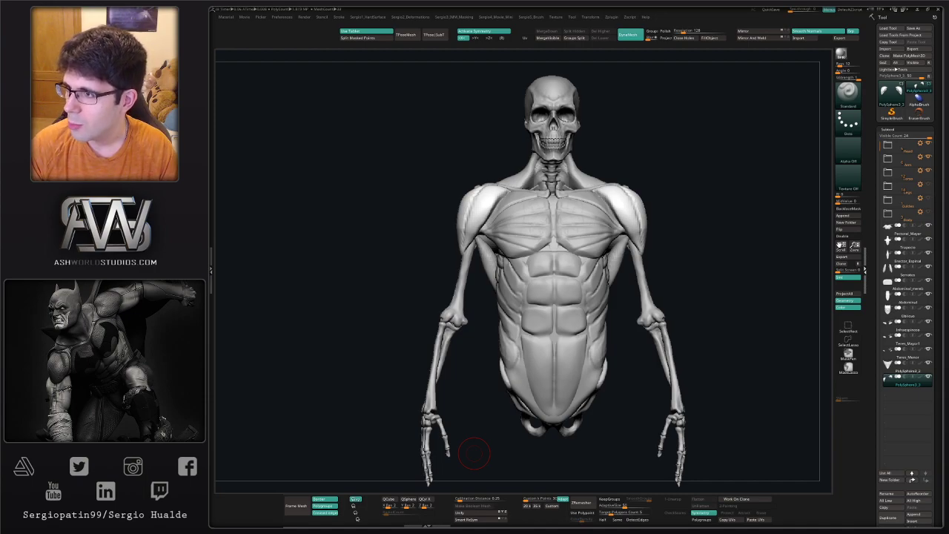
left_click_drag(474, 453, 539, 272)
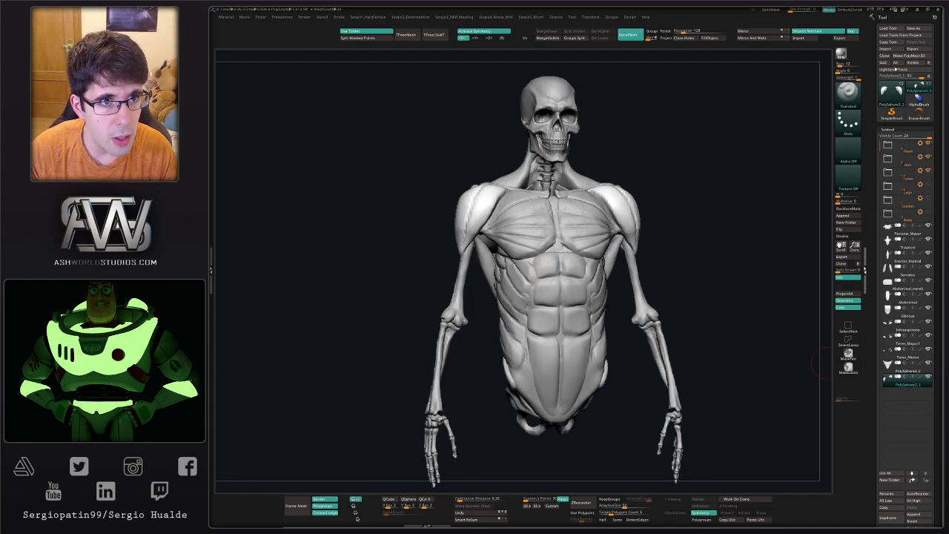
left_click_drag(263, 140, 485, 210)
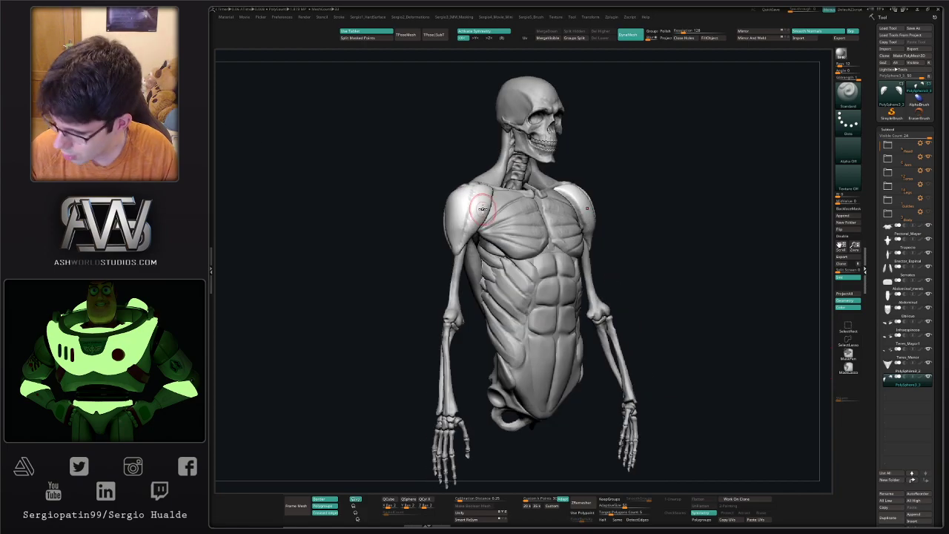
left_click_drag(704, 244, 630, 250)
left_click_drag(630, 250, 630, 280, "alt")
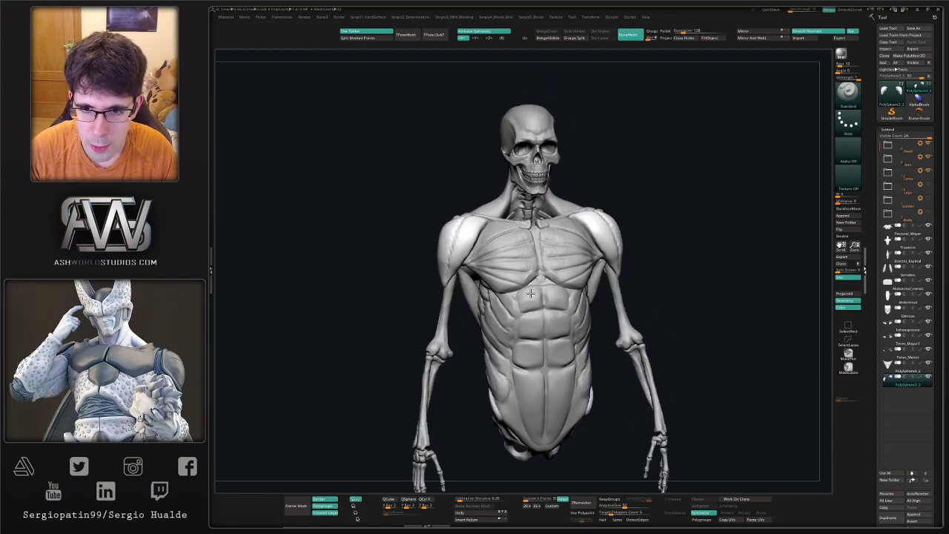
left_click_drag(711, 271, 727, 263)
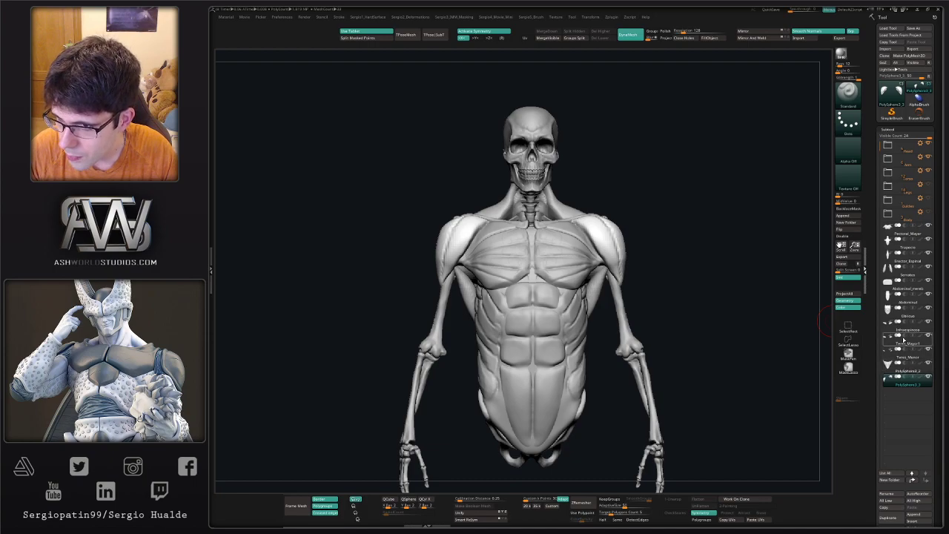
Isolate the Pectoral_Mayor subtool and review the torso, back and shoulder muscle subtools one by one
left_click(891, 233)
key("alt+s")
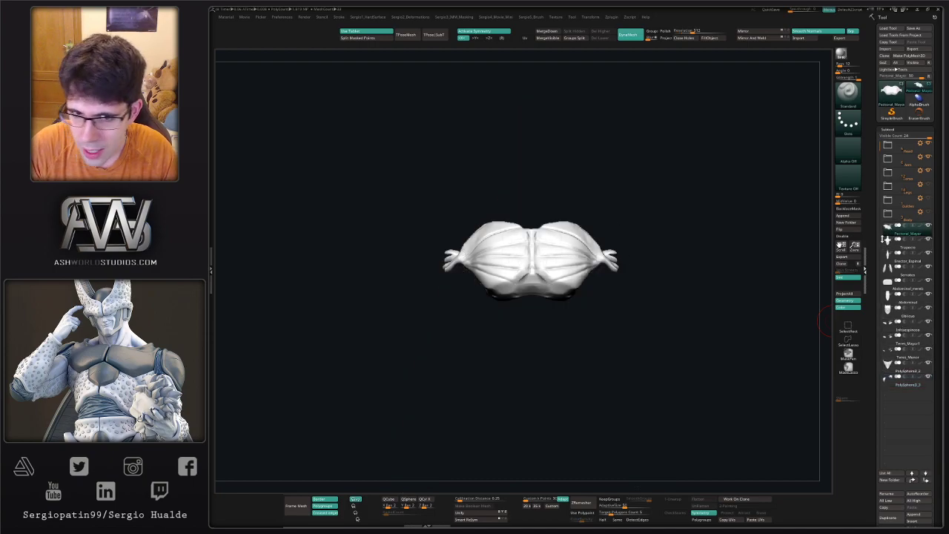
key("Down")
key("Down")
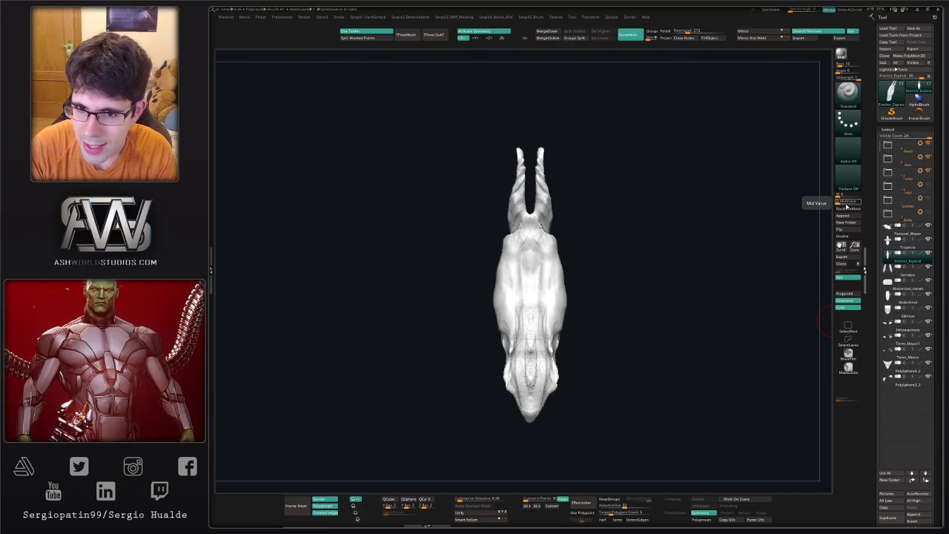
key("Down")
key("Down")
key("Up")
key("Down")
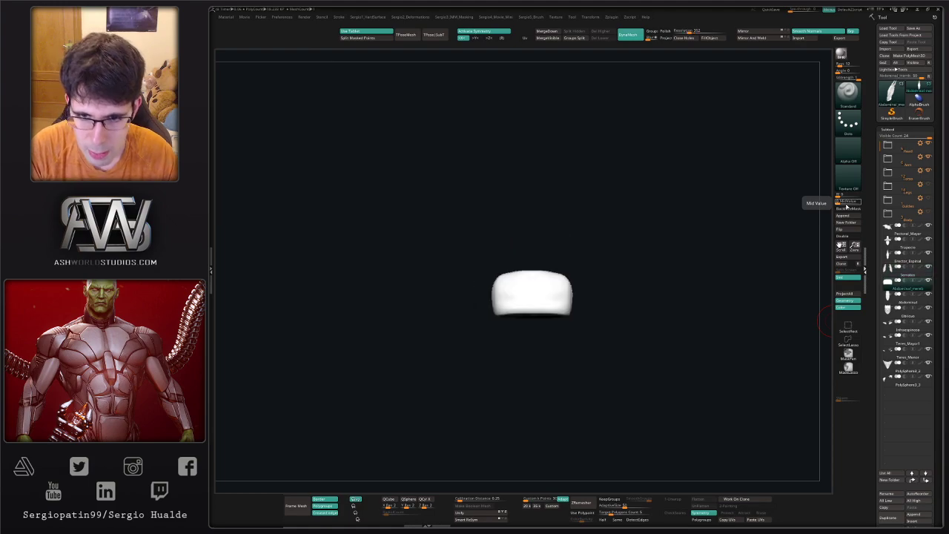
key("Down")
key("Up")
key("Down")
key("Down")
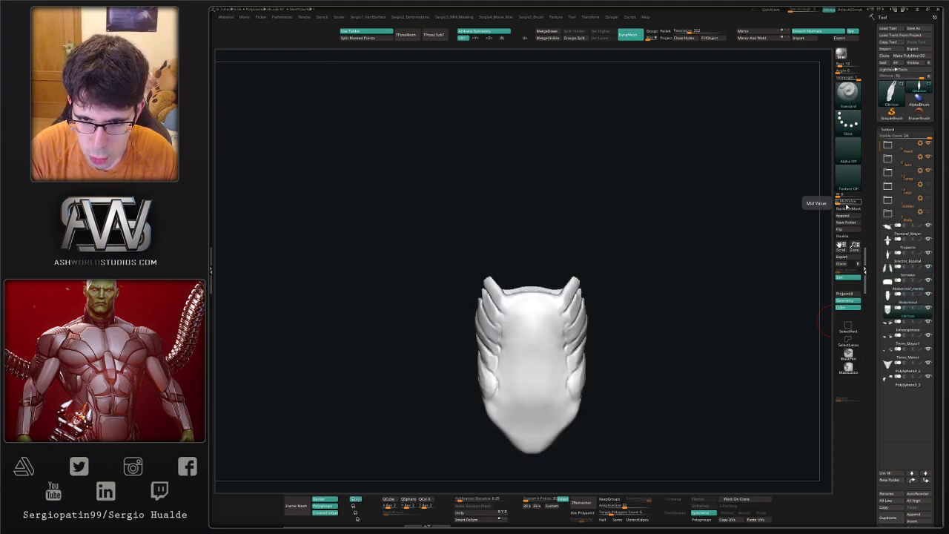
key("Down")
key("Down")
key("Down")
key("Down")
key("Down")
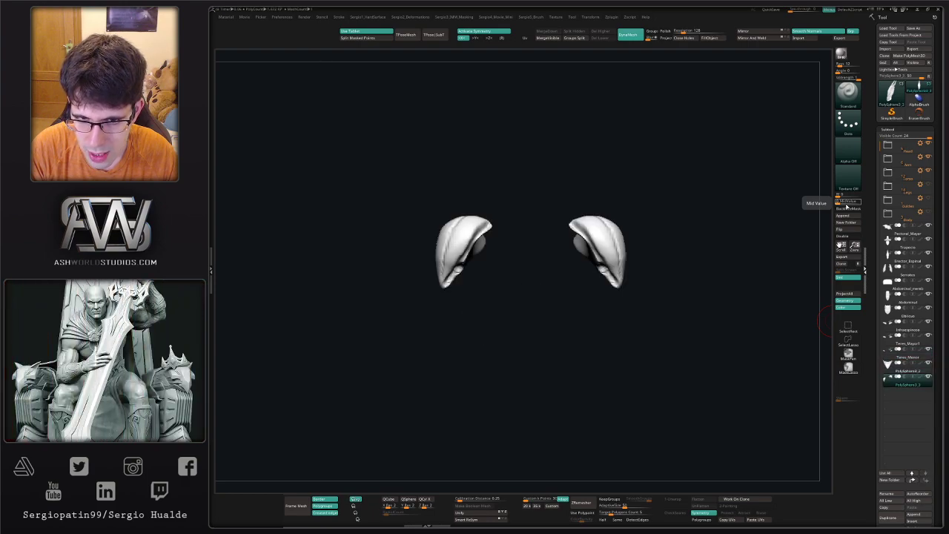
key("Up")
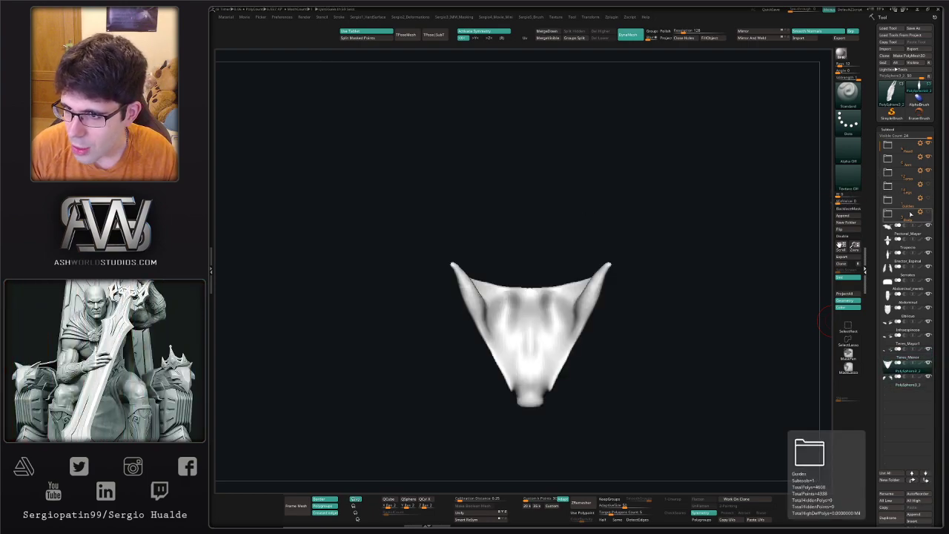
Create a subtool folder named Torso_Musculos from the Pectoral_Mayor subtool
left_click(897, 234)
left_click(845, 222)
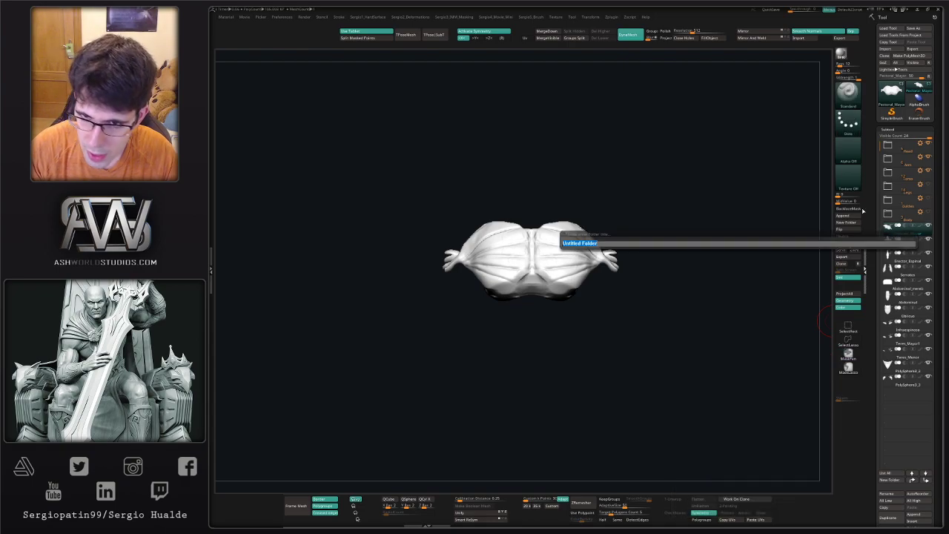
type("Torso")
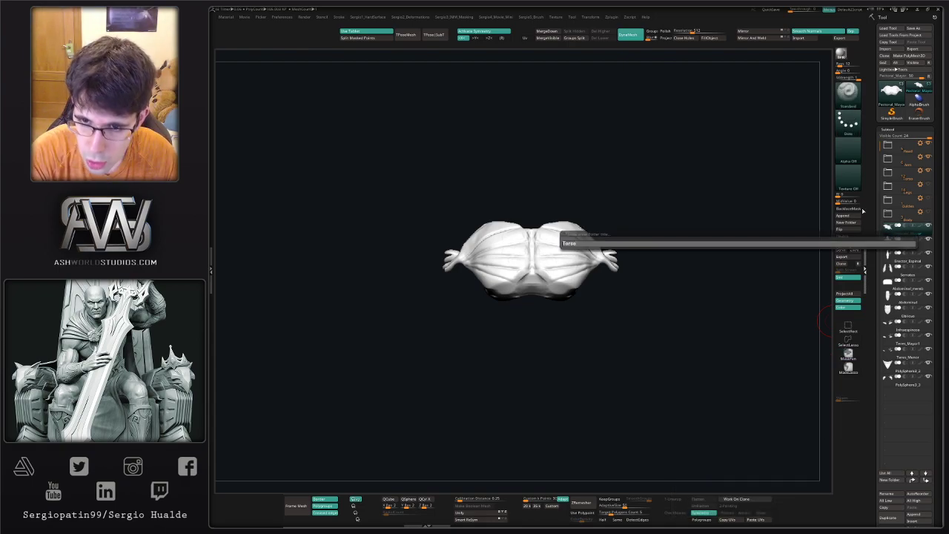
type("_Musculos")
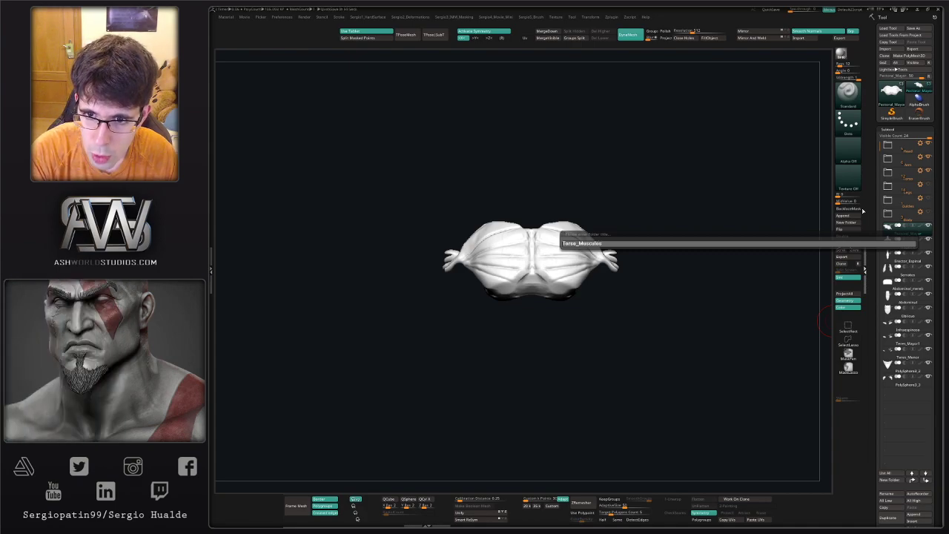
key("Return")
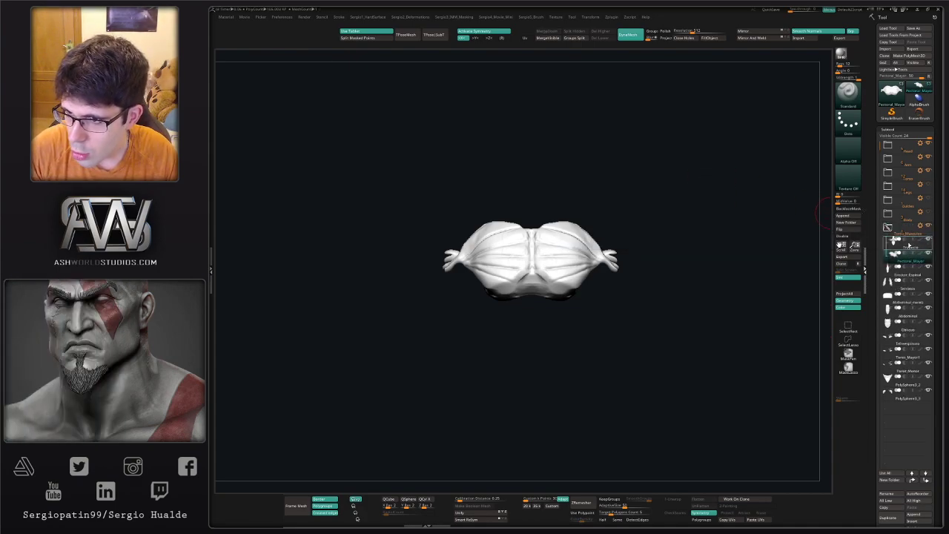
Move the remaining torso and back muscle subtools, except the deltoids, into the Torso_Musculos folder
left_click(904, 256)
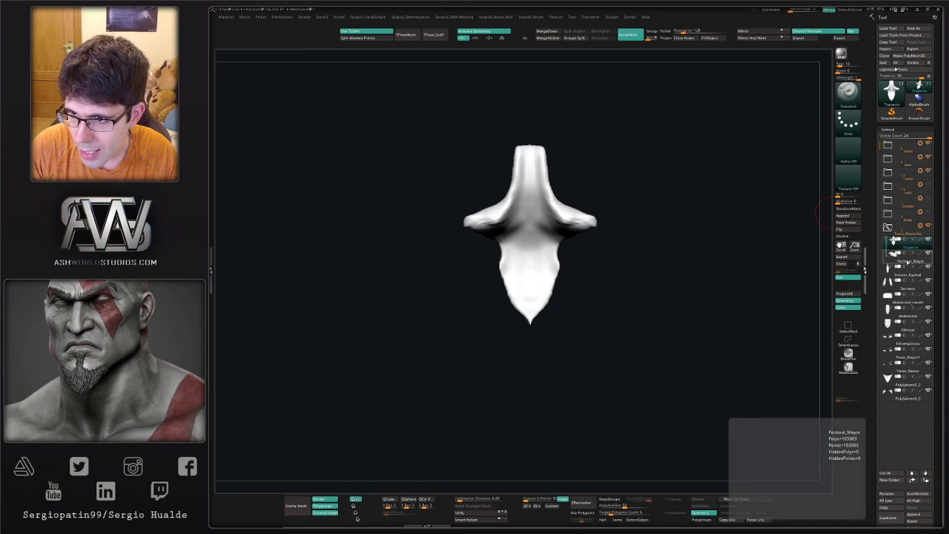
left_click(906, 261)
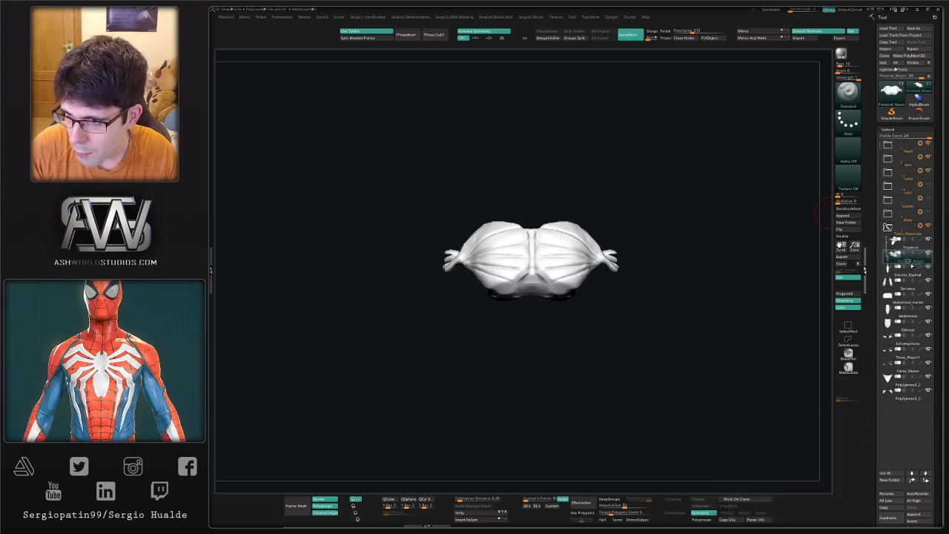
mouse_move(901, 288)
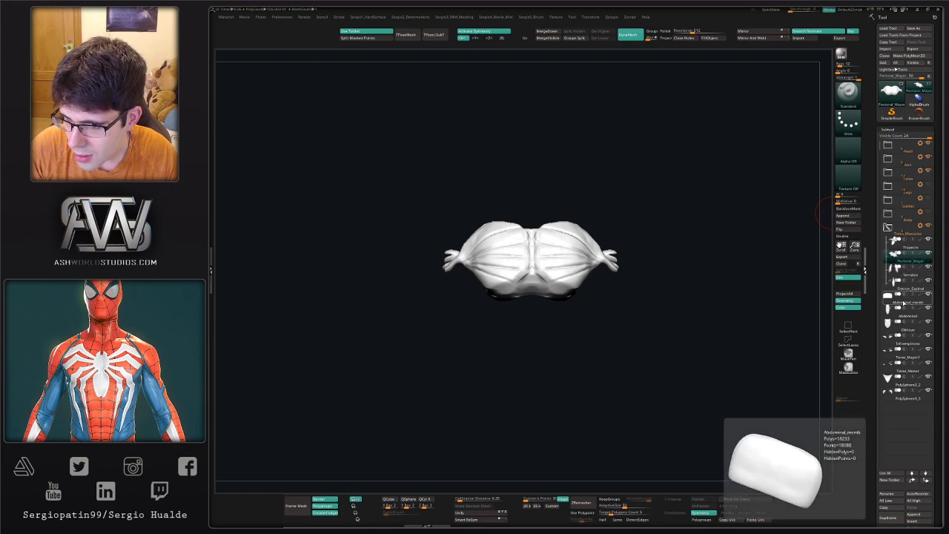
left_click_drag(904, 303, 910, 370)
Collapse the Torso_Musculos folder and place it directly below the Torso folder in the subtool list
left_click(889, 233)
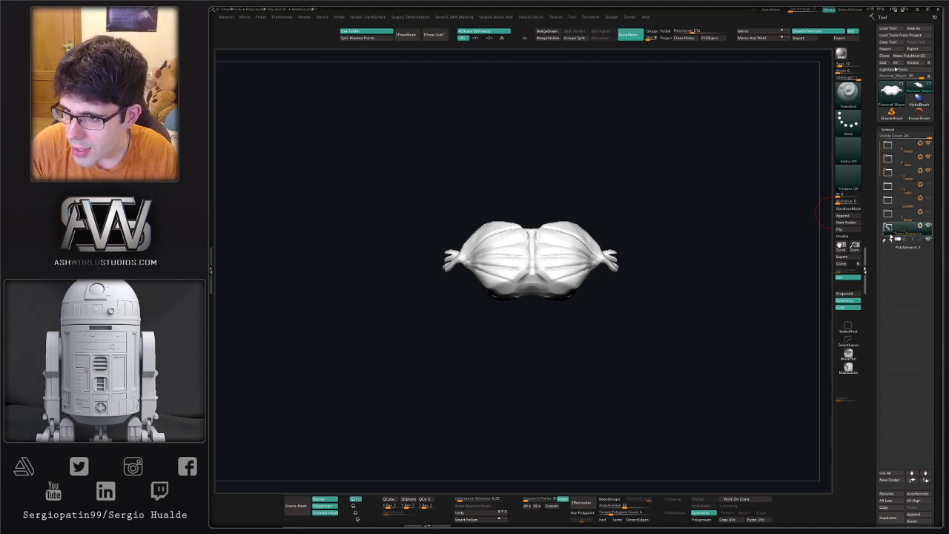
left_click(889, 230)
left_click(889, 232)
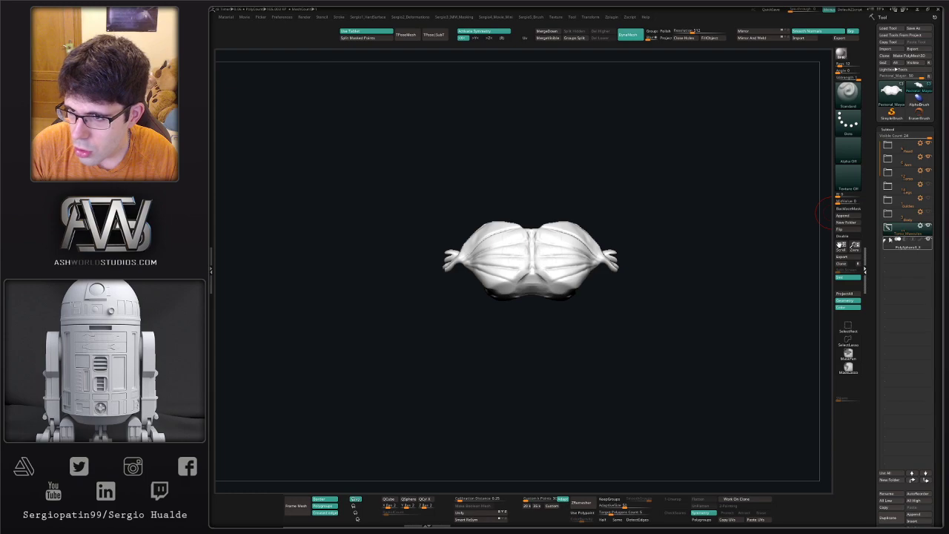
mouse_move(890, 230)
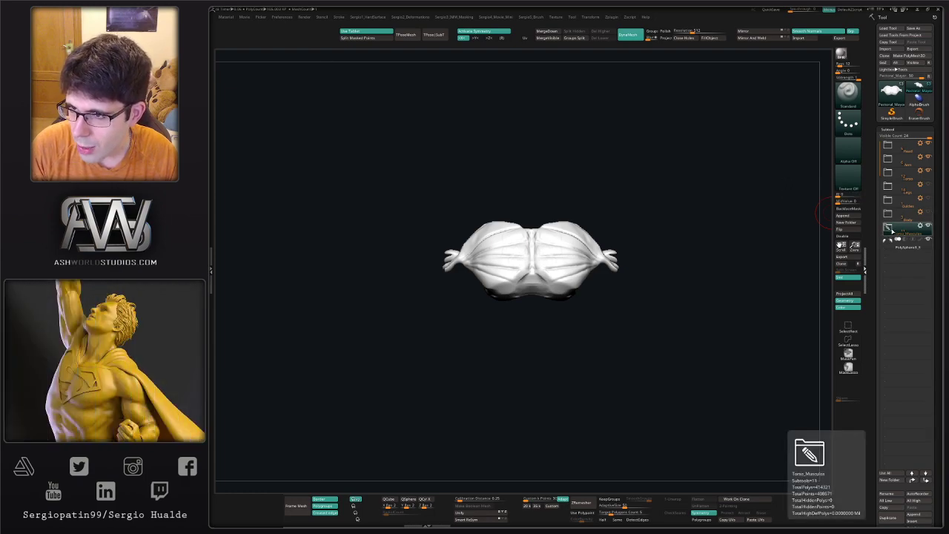
left_click_drag(889, 226, 896, 203)
Reduce the visible subtool count to 8 and rename the Torso bone folder as Torso_Huesos
left_click(895, 172)
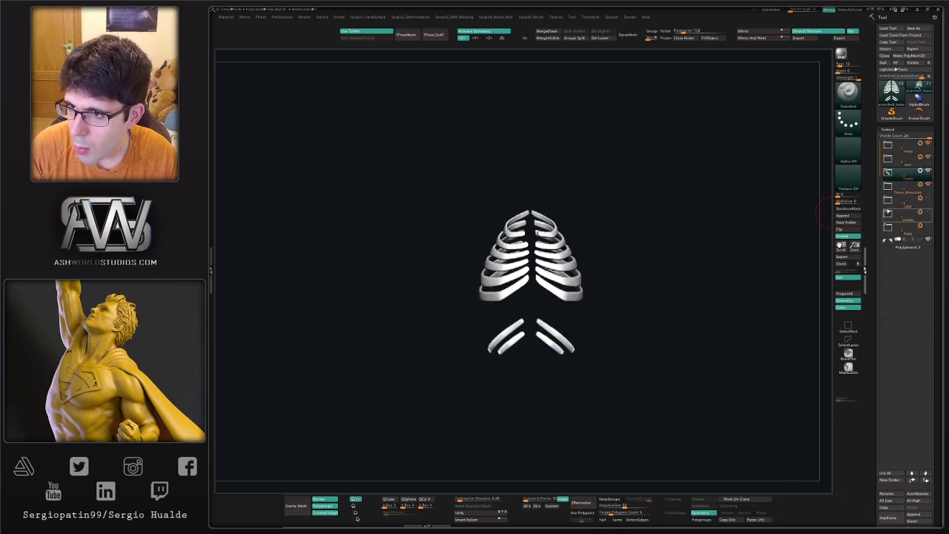
left_click(895, 136)
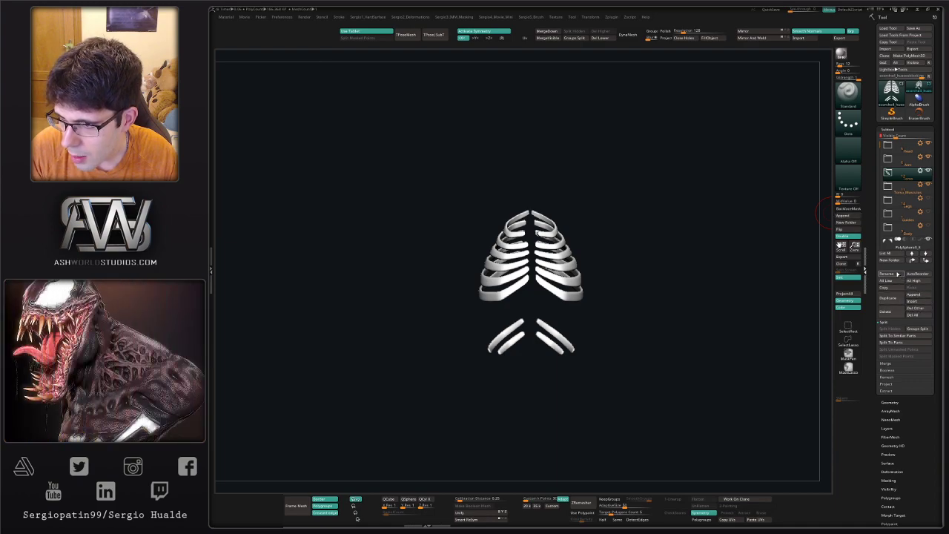
left_click(887, 273)
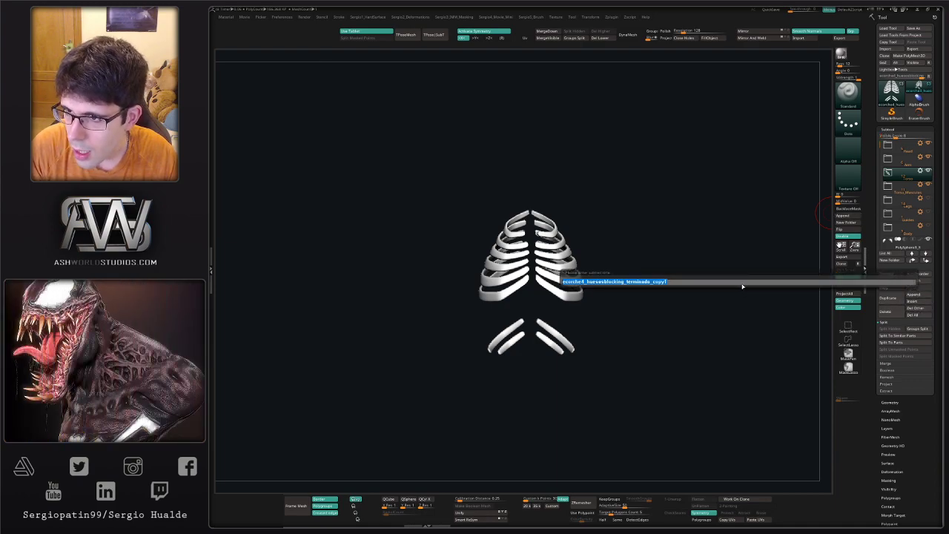
key("Escape")
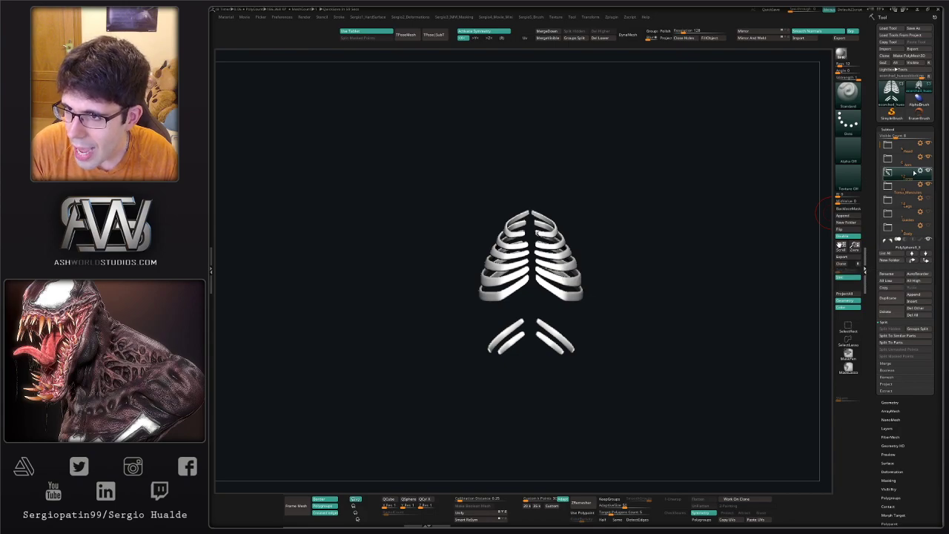
left_click(919, 171)
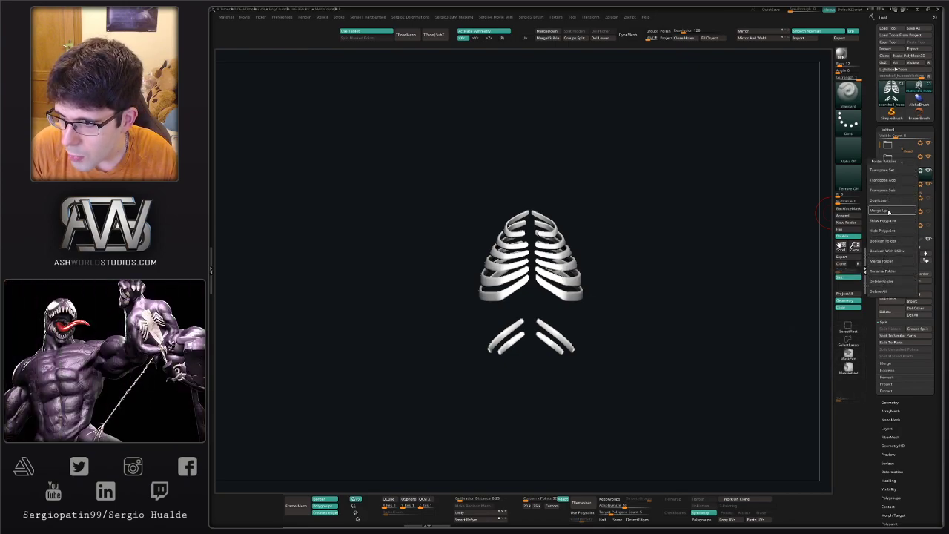
left_click(890, 271)
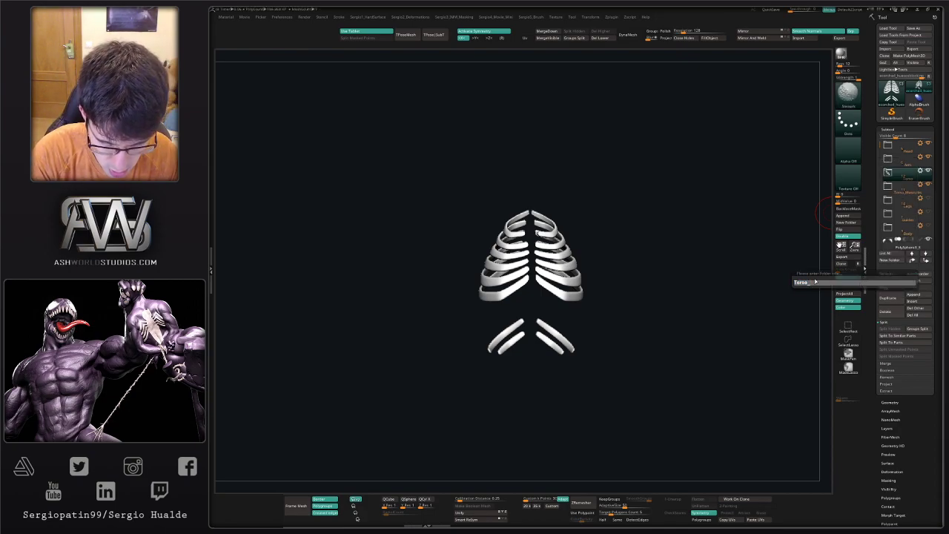
key("Return")
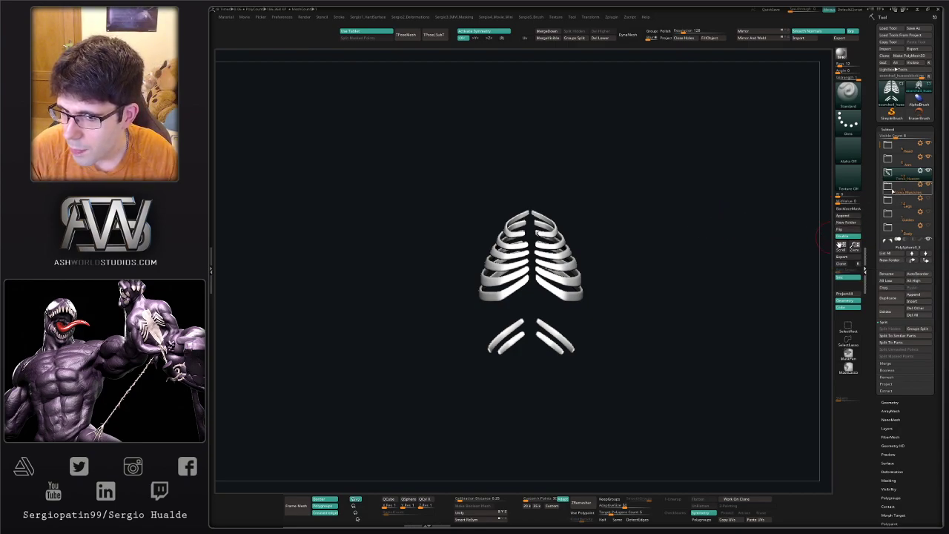
Expand the Torso_Musculos folder and display the whole écorché model again, turned slightly from the front
left_click(891, 190)
left_click_drag(675, 259, 758, 298)
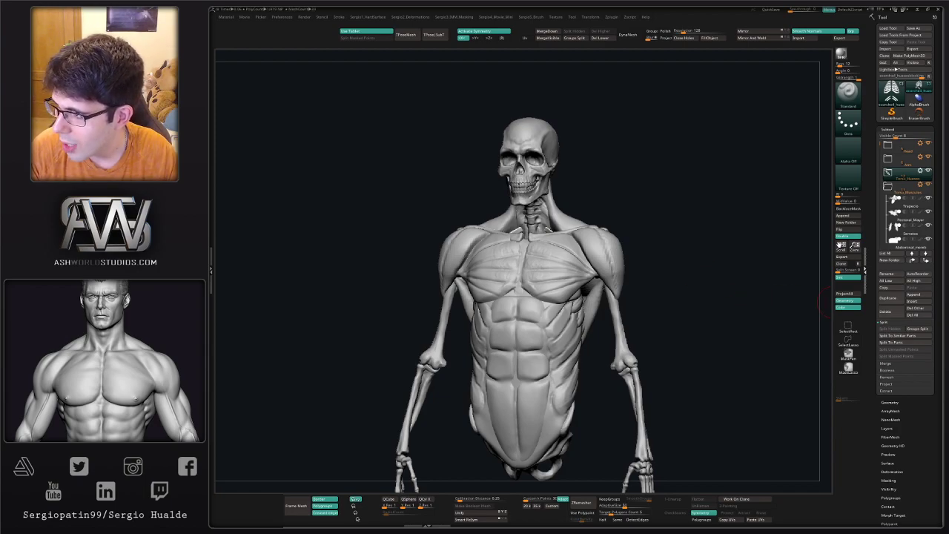
Raise the visible subtool count to 24 so the whole expanded list is displayed
left_click_drag(802, 302, 726, 300)
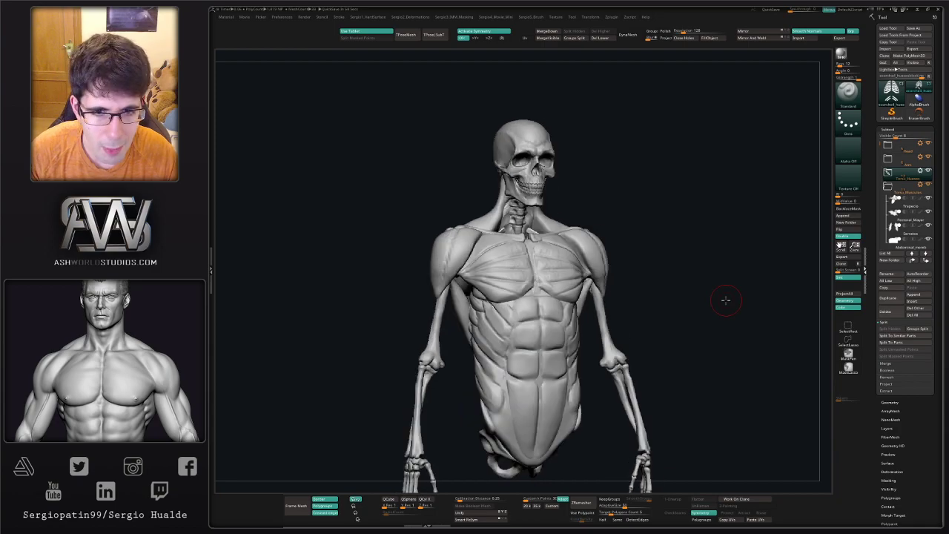
left_click_drag(693, 225, 824, 271)
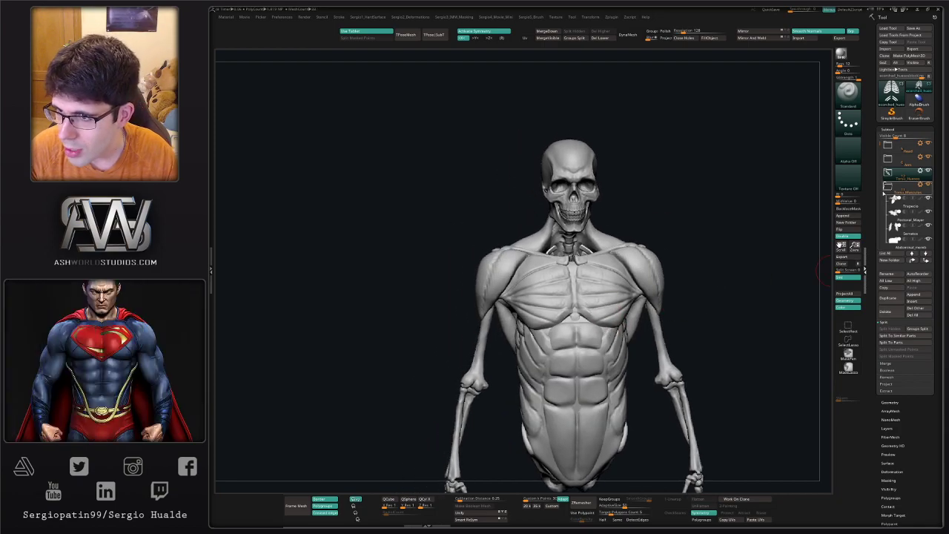
left_click_drag(896, 136, 931, 137)
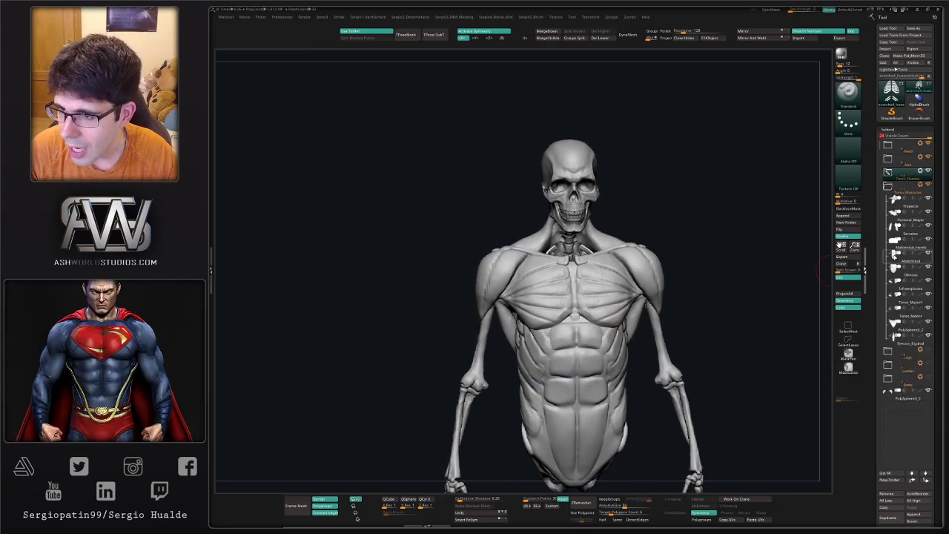
Duplicate the Pectoral_Mayor subtool and rename the copy as Pectoral_menor
left_click(916, 221)
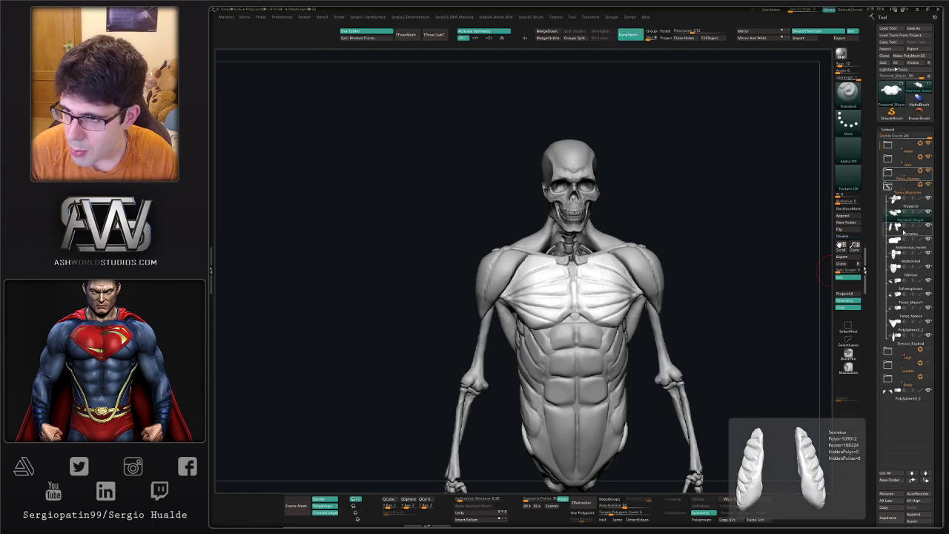
key("ctrl+shift+d")
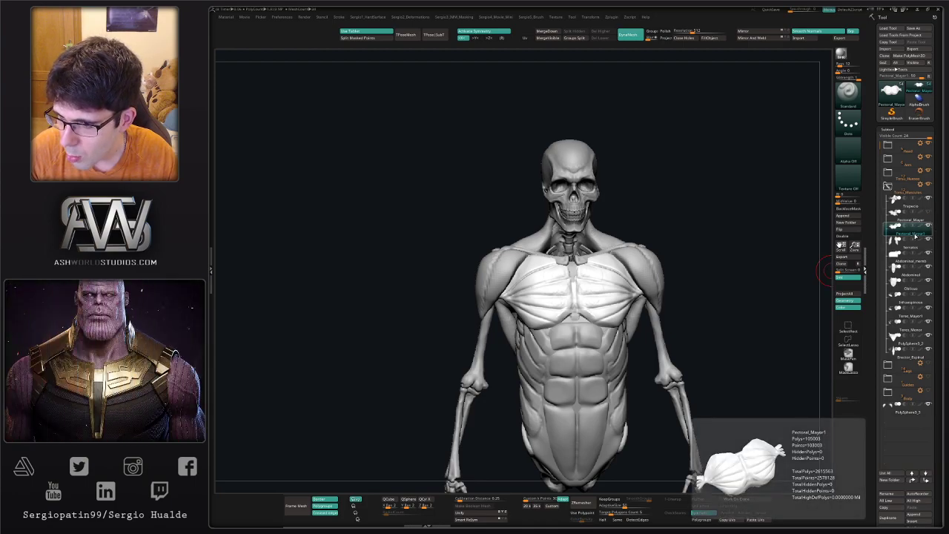
left_click(887, 492)
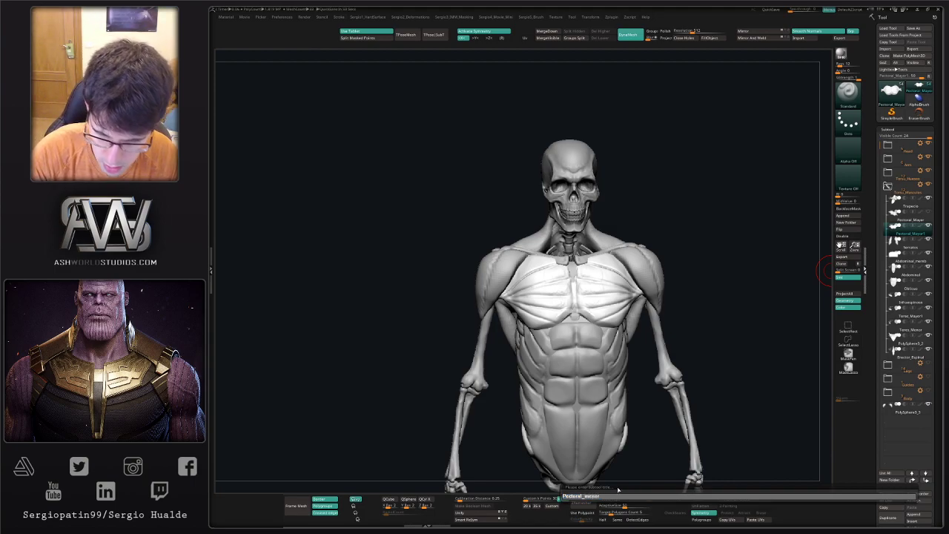
key("Return")
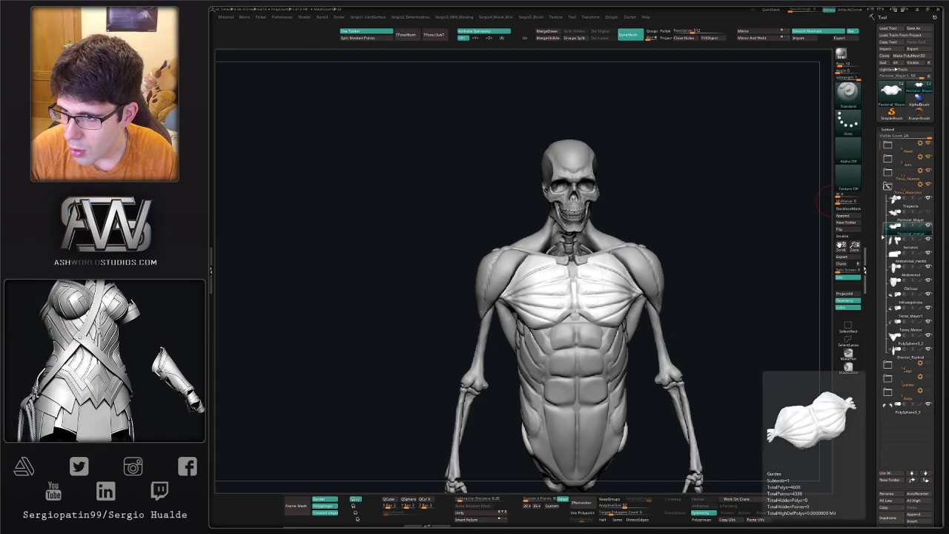
Switch to the Move brush and hide the deltoid subtool PolySphere3_3 that covers the shoulders
right_click_drag(569, 261, 551, 297, "ctrl")
key("b")
key("m")
key("v")
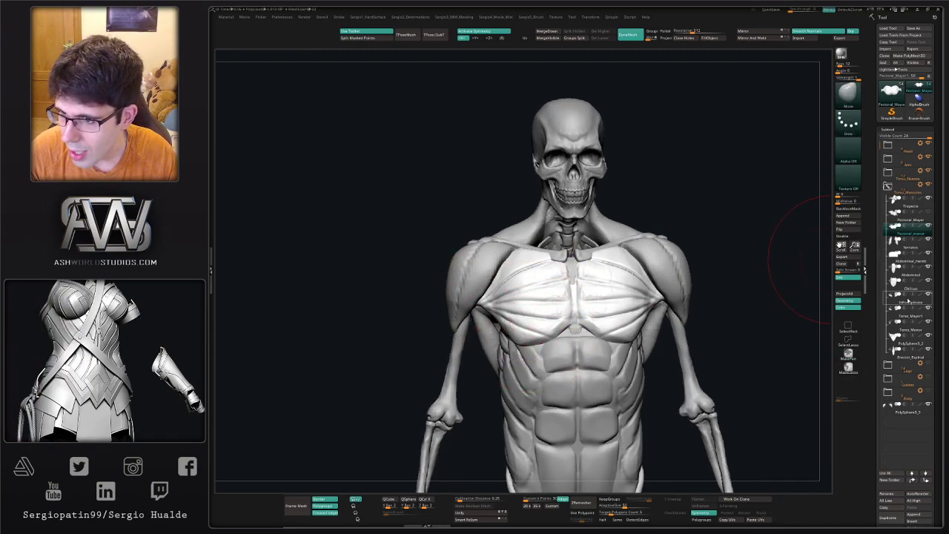
left_click(928, 404)
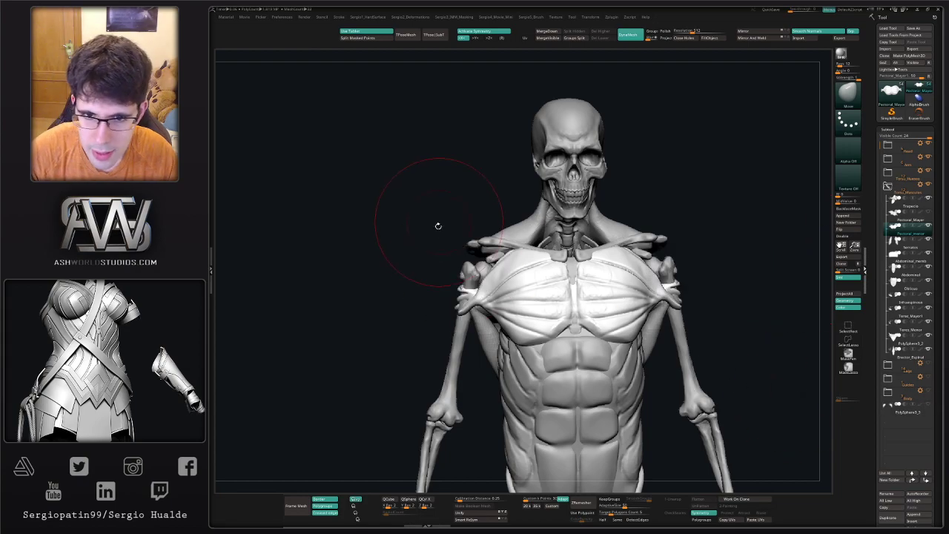
Reshape the Pectoral_menor copy with the Move brush, pulling its outer ends off the arm bones up beneath the clavicle tips
mouse_move(434, 227)
left_mouse_down()
mouse_move(451, 296)
mouse_move(481, 284)
left_mouse_up()
left_click_drag(473, 295, 482, 270)
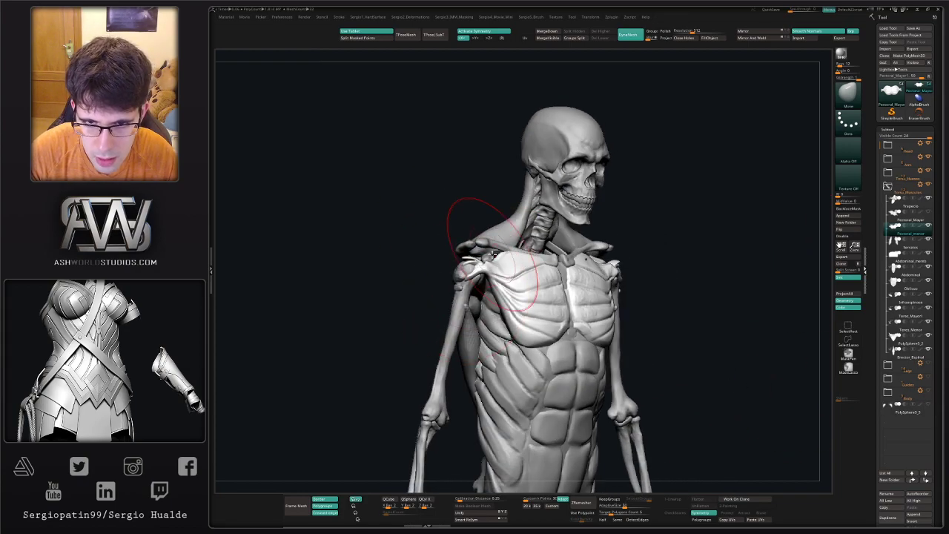
right_click_drag(490, 259, 467, 265)
mouse_move(476, 294)
left_mouse_down()
mouse_move(494, 254)
mouse_move(486, 289)
mouse_move(506, 321)
mouse_move(519, 298)
left_mouse_up()
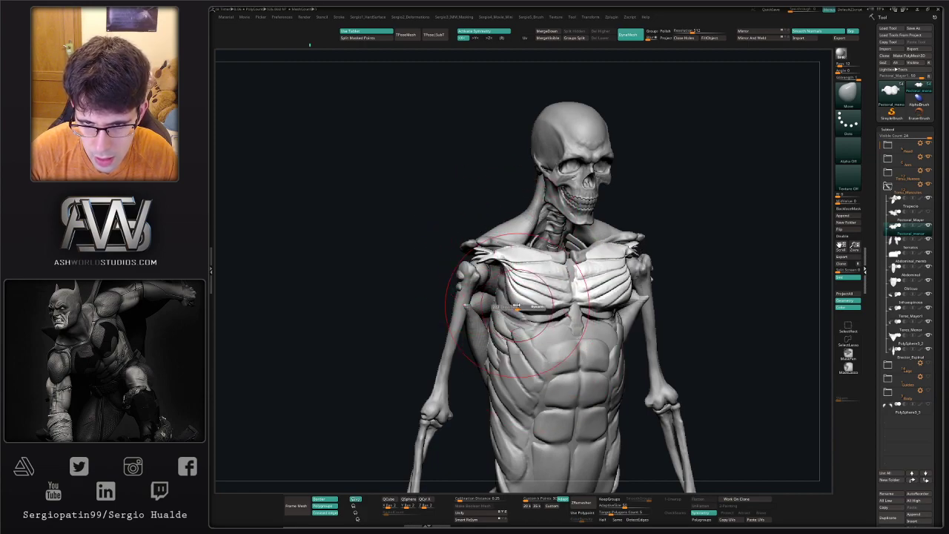
right_click_drag(497, 319, 518, 307)
left_click_drag(510, 299, 502, 289)
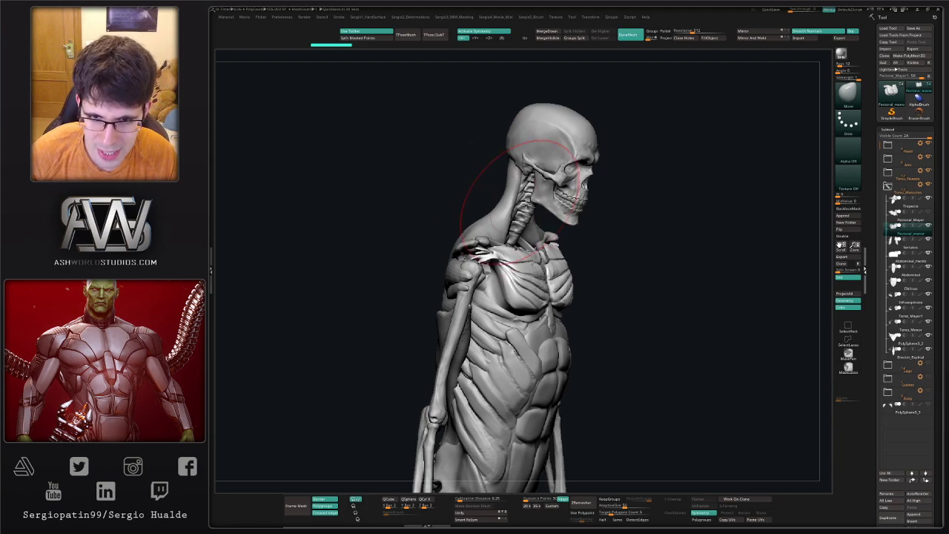
Isolate Pectoral_menor, thicken its thin outer ends with the Inflat brush and smooth them into rounded tendons
left_click_drag(671, 278, 604, 280)
right_click_drag(475, 237, 478, 256, "ctrl")
key("ctrl+shift")
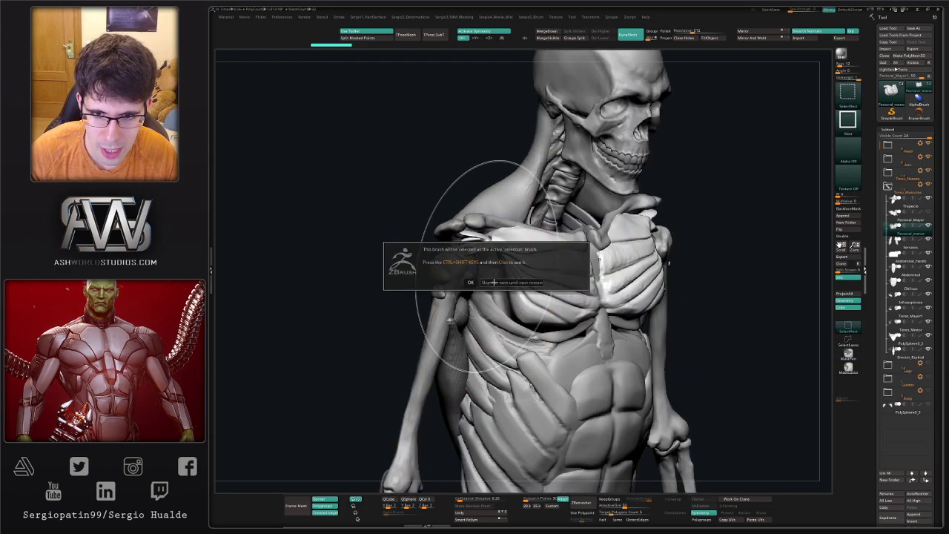
left_click(475, 250, "ctrl+shift")
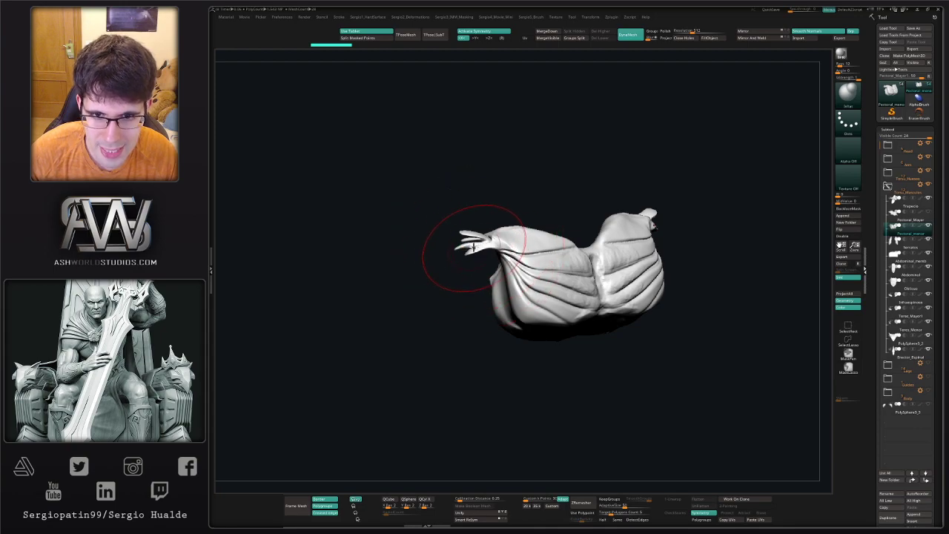
left_click_drag(471, 249, 504, 247)
left_click_drag(465, 286, 480, 324, "ctrl")
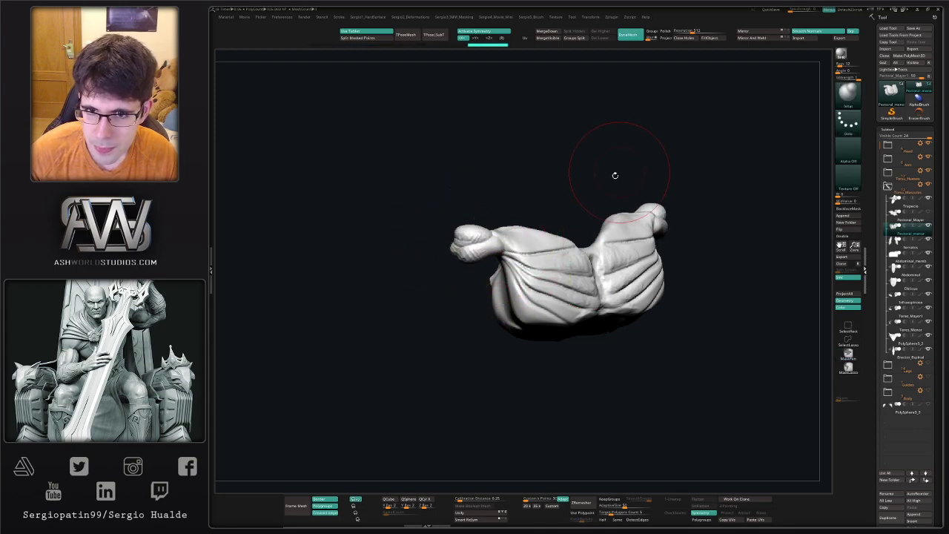
mouse_move(474, 240)
left_mouse_down("shift")
mouse_move(529, 258)
mouse_move(525, 273)
left_mouse_up("shift")
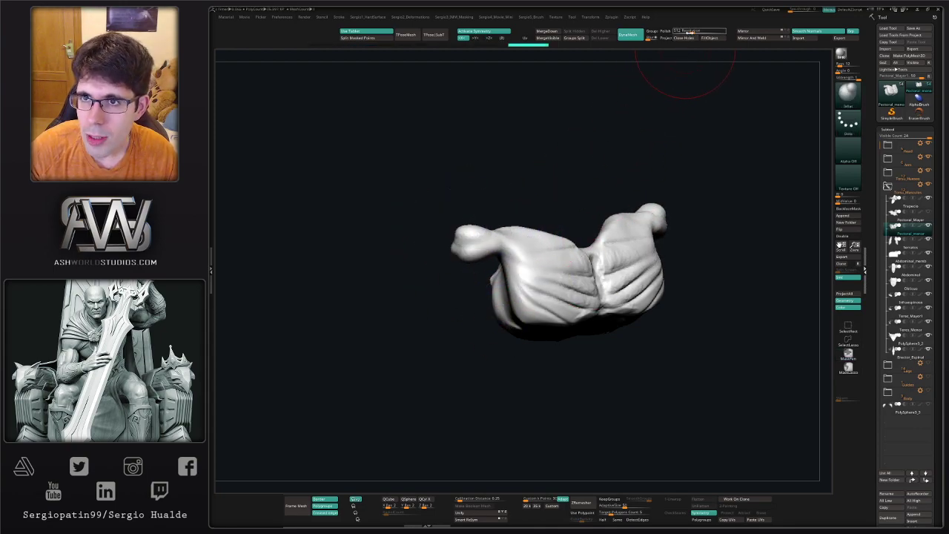
Lower the DynaMesh resolution, remesh Pectoral_menor and smooth away its fibre grooves
left_click_drag(689, 31, 685, 31)
left_click_drag(677, 119, 698, 163, "ctrl")
mouse_move(593, 286)
left_mouse_down("shift")
mouse_move(567, 248)
mouse_move(492, 241)
left_mouse_up("shift")
Fill out the transition between the outer tendons and the muscle body with the Clay brush
key("b")
key("c")
key("l")
right_click_drag(482, 255, 501, 251)
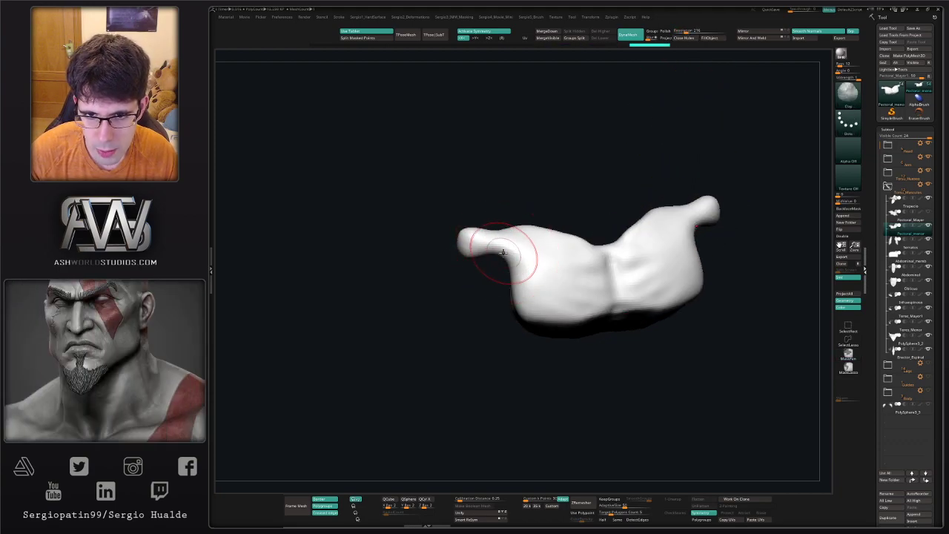
key("alt+s")
mouse_move(502, 251)
left_mouse_down()
mouse_move(504, 269)
mouse_move(490, 267)
mouse_move(476, 227)
mouse_move(486, 246)
left_mouse_up()
Move the tendon ends onto the bony points under the clavicles with an enlarged Move brush and smooth them
key("b")
key("m")
key("v")
key("bracketright")
key("bracketright")
key("bracketright")
right_click_drag(487, 246, 548, 244)
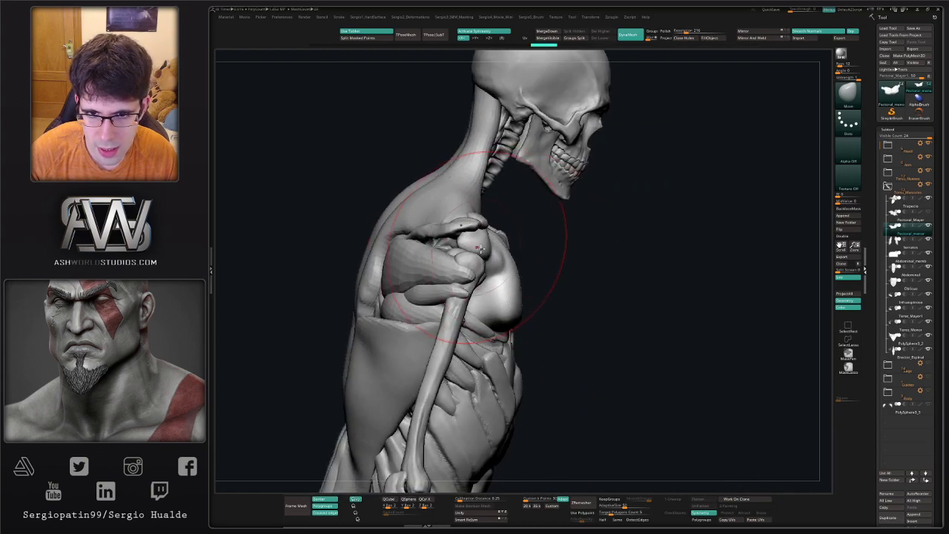
right_click_drag(479, 248, 470, 233)
key("shift")
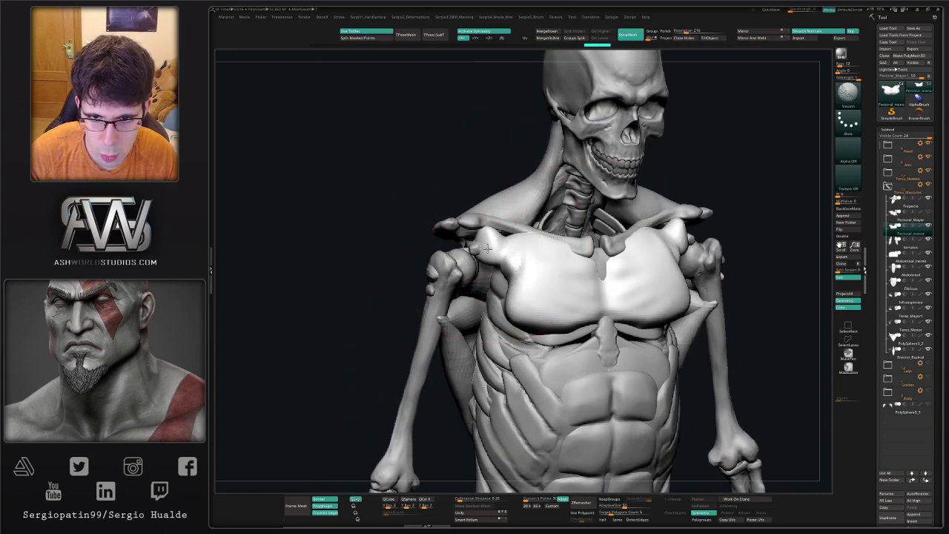
left_click_drag(487, 248, 480, 254)
mouse_move(474, 250)
right_mouse_down()
mouse_move(491, 248)
mouse_move(475, 268)
mouse_move(468, 249)
mouse_move(568, 262)
mouse_move(557, 282)
right_mouse_up()
Cut the central strip out of the isolated Pectoral_menor to split it into two halves, and smooth the inner edges
key("alt+s")
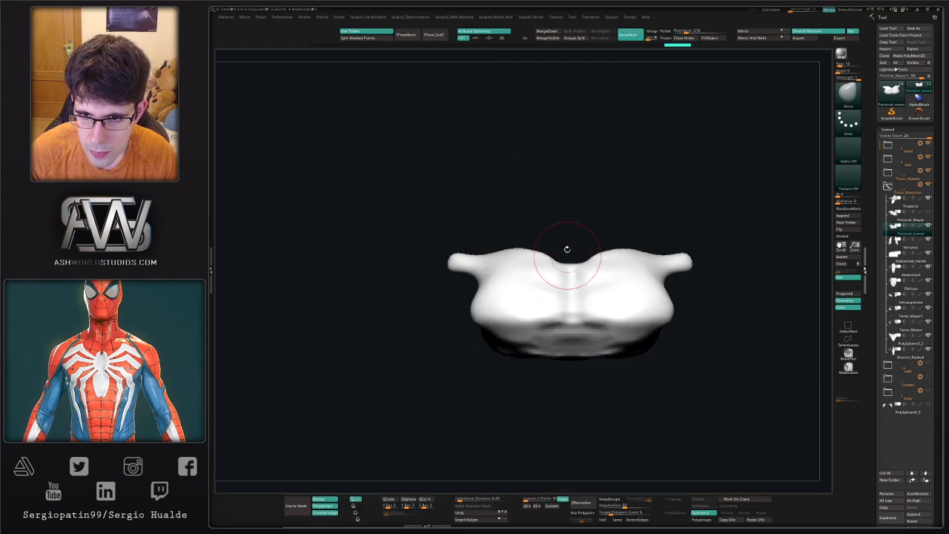
mouse_move(603, 210)
left_mouse_down("ctrl+alt+shift")
mouse_move(561, 377)
mouse_move(541, 382)
mouse_move(564, 392)
left_mouse_up("ctrl+alt+shift")
mouse_move(532, 314)
left_mouse_down("shift")
mouse_move(538, 278)
mouse_move(544, 318)
left_mouse_up("shift")
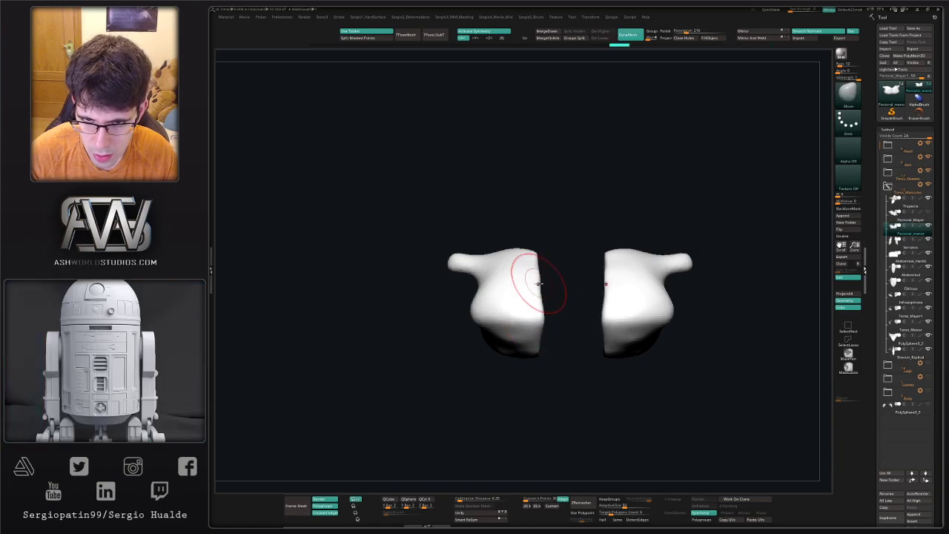
right_click_drag(554, 313, 543, 284)
key("alt+s")
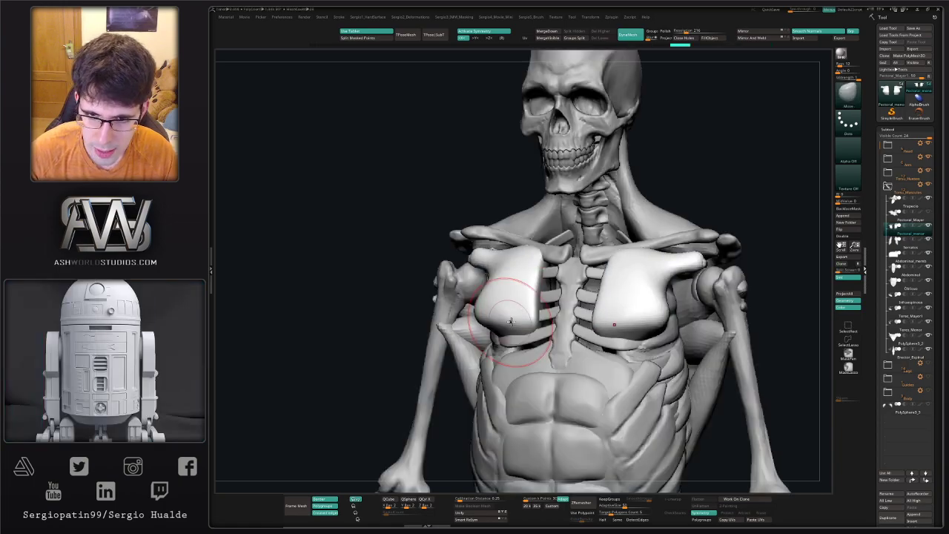
Fit both Pectoral_menor halves to the curve of the rib cage with the Move brush, pushing them in against the ribs
mouse_move(513, 318)
right_mouse_down()
mouse_move(543, 313)
mouse_move(494, 320)
mouse_move(529, 305)
mouse_move(505, 279)
mouse_move(497, 347)
mouse_move(517, 333)
right_mouse_up()
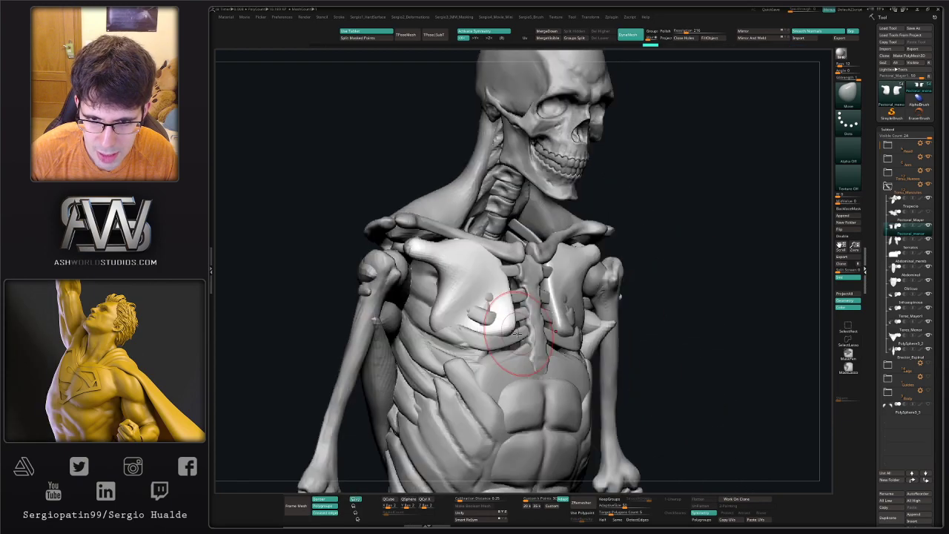
right_click_drag(494, 292, 468, 270)
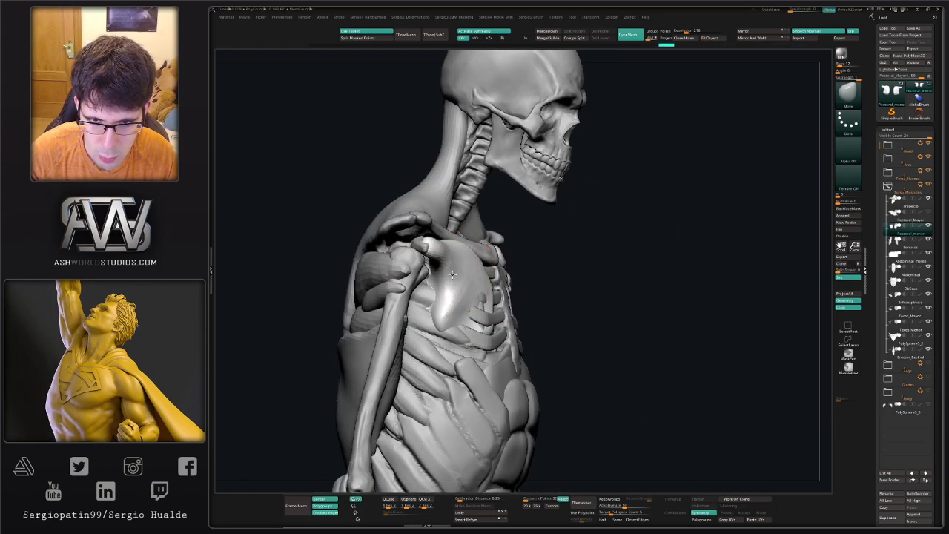
right_click_drag(450, 312, 459, 318)
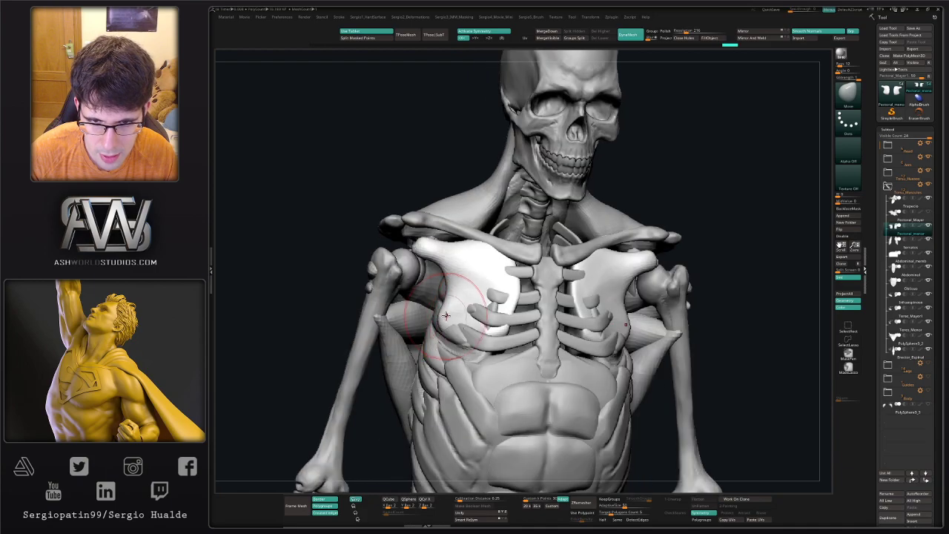
right_click_drag(485, 287, 529, 312)
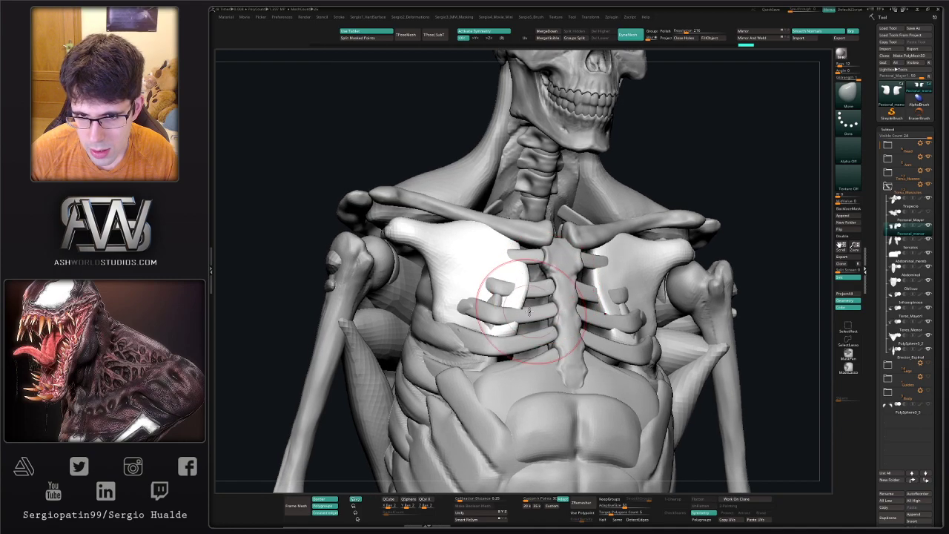
mouse_move(485, 363)
right_mouse_down("ctrl")
mouse_move(462, 295)
mouse_move(511, 292)
right_mouse_up("ctrl")
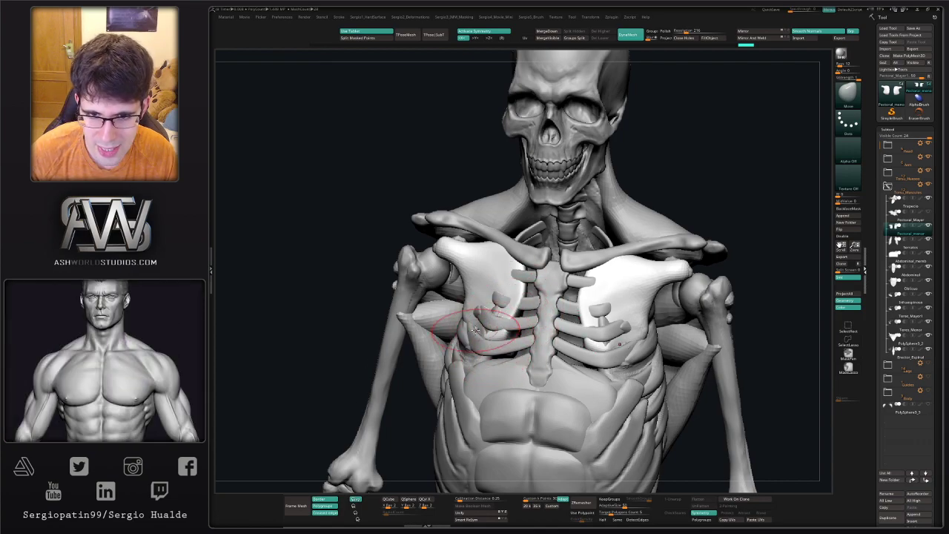
Add volume to the lower part of the Pectoral_menor halves over the ribs with the Clay brush
right_click_drag(475, 331, 495, 334)
key("b")
key("c")
key("l")
left_click_drag(465, 317, 489, 323)
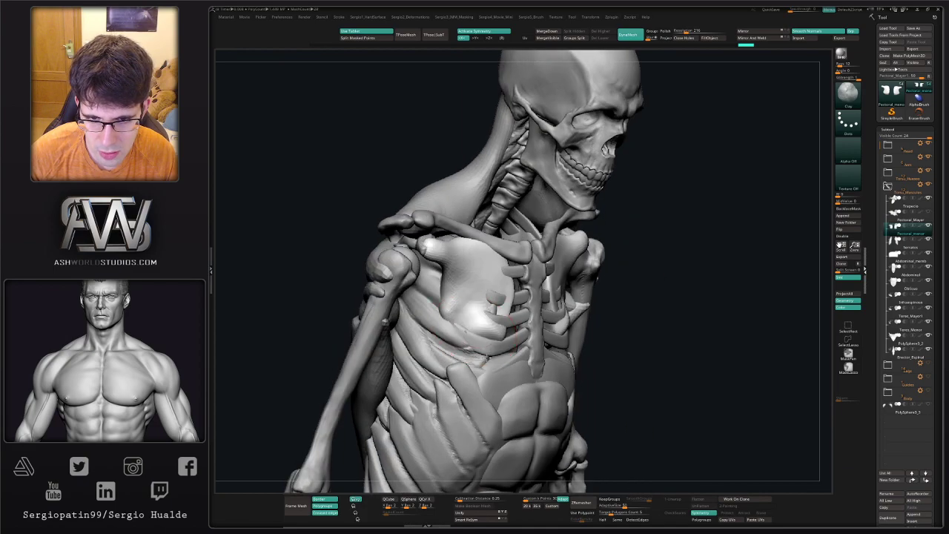
Taper the lower outline of both Pectoral_menor halves toward the ribs with the Move brush
key("b")
key("m")
key("v")
mouse_move(480, 341)
right_mouse_down()
mouse_move(491, 354)
mouse_move(476, 307)
mouse_move(470, 335)
right_mouse_up()
Carve grooves separating the rib slips of Pectoral_menor with the DamStandard brush, using a soft round alpha
key("b")
key("d")
key("s")
left_click_drag(501, 322, 482, 348)
key("ctrl+z")
key("ctrl+z")
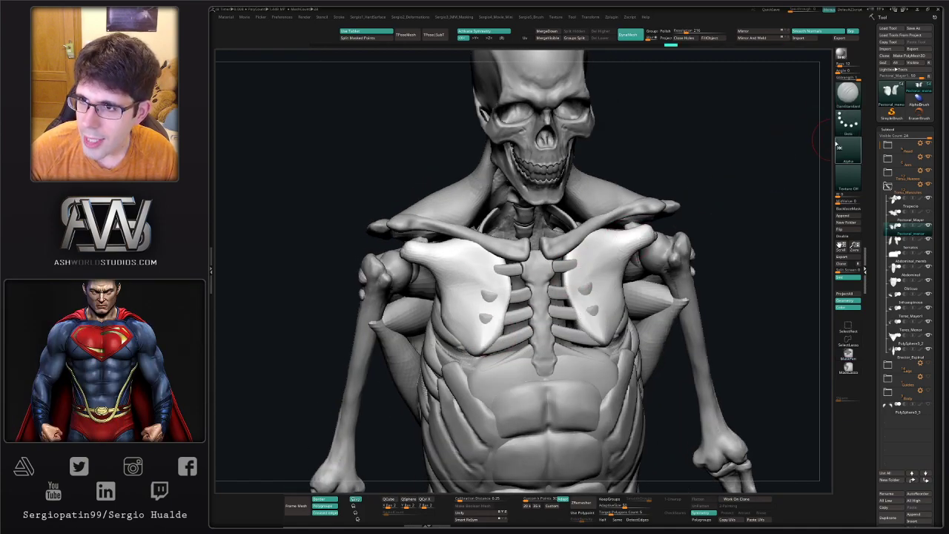
left_click(846, 152)
left_click(617, 157)
left_click(837, 153, "ctrl+shift")
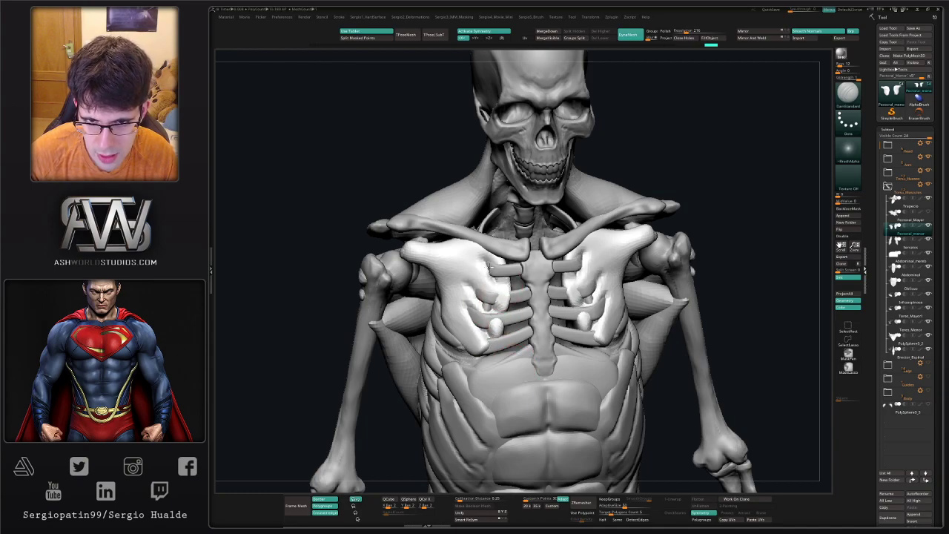
Isolate Pectoral_menor and build up the upper slip toward the shoulder tendon with the ClayBuildup brush
key("b")
key("c")
key("b")
right_click_drag(494, 253, 512, 269)
key("shift+alt+s")
mouse_move(513, 260)
left_mouse_down()
mouse_move(504, 278)
mouse_move(478, 237)
left_mouse_up()
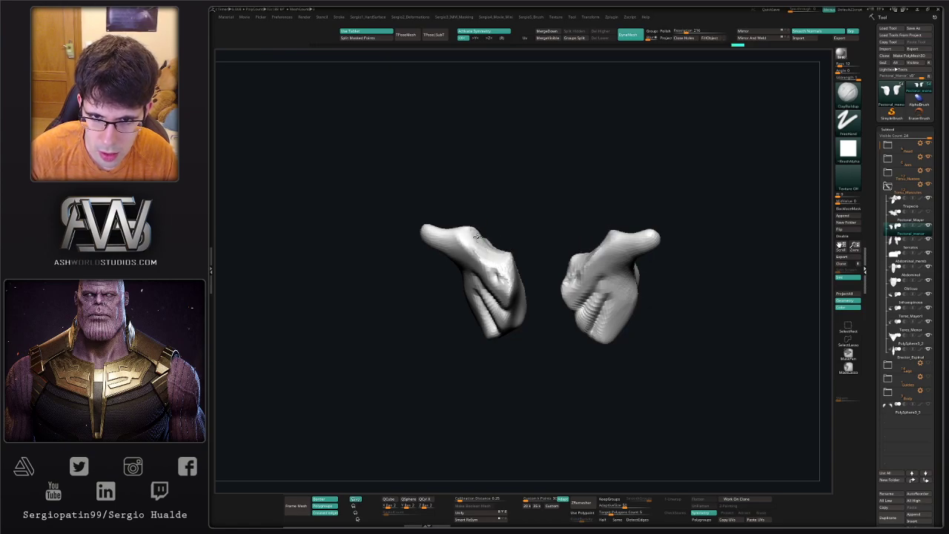
Build up the lower slips and outer edge of Pectoral_menor with ClayBuildup strokes and smooth the surface
right_click_drag(473, 235, 498, 271)
mouse_move(499, 274)
left_mouse_down()
mouse_move(468, 278)
mouse_move(478, 305)
mouse_move(461, 290)
mouse_move(489, 338)
mouse_move(470, 334)
left_mouse_up()
right_click_drag(466, 315, 482, 317)
mouse_move(454, 300)
left_mouse_down()
mouse_move(441, 332)
mouse_move(451, 345)
mouse_move(446, 293)
mouse_move(458, 334)
left_mouse_up()
right_click_drag(474, 317, 449, 315)
mouse_move(483, 311)
left_mouse_down()
mouse_move(472, 279)
mouse_move(471, 340)
left_mouse_up()
mouse_move(471, 339)
left_mouse_down("shift")
mouse_move(500, 339)
mouse_move(513, 361)
left_mouse_up("shift")
left_click_drag(512, 328, 491, 295)
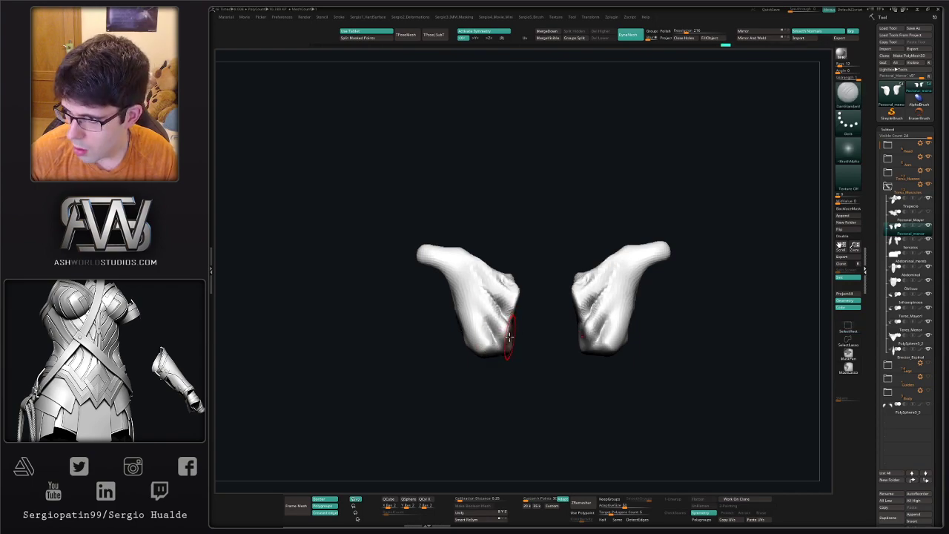
Reshape the lower slips of both Pectoral_menor halves with the Move brush so they sit over the ribs
right_click_drag(507, 331, 520, 334)
key("s")
key("b")
key("m")
key("v")
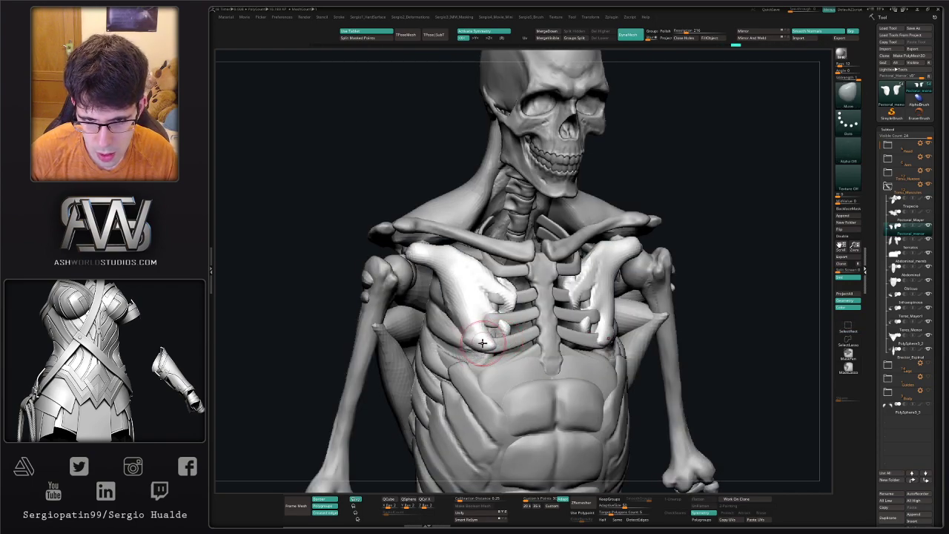
right_click_drag(475, 340, 480, 340)
left_click_drag(482, 348, 480, 337)
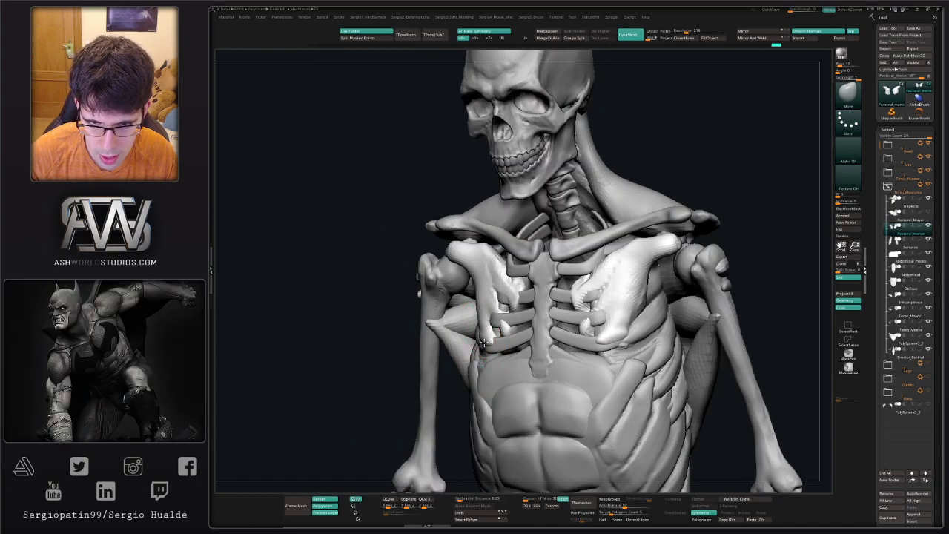
right_click_drag(482, 326, 491, 341, "ctrl")
right_click_drag(490, 341, 525, 317)
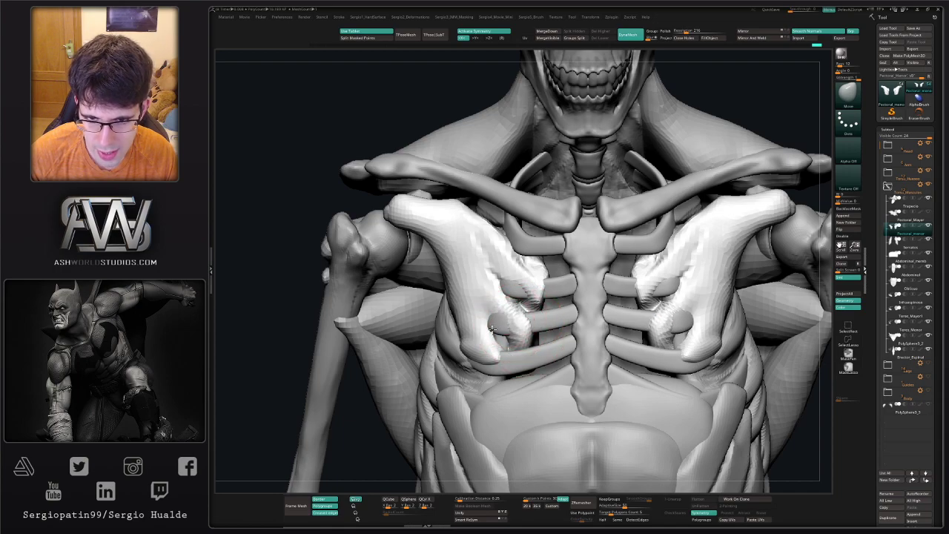
mouse_move(509, 322)
right_mouse_down()
mouse_move(540, 326)
mouse_move(502, 324)
right_mouse_up()
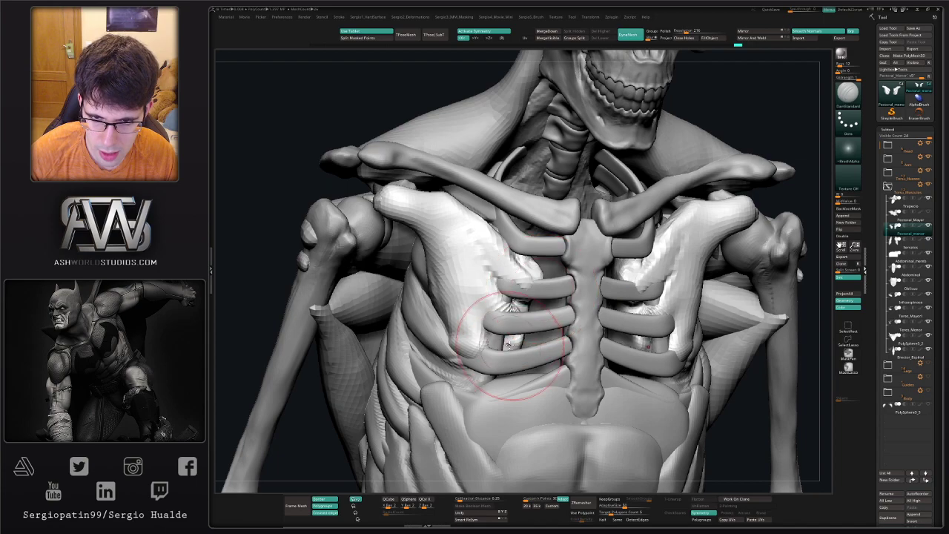
Deepen the gaps between the upper and middle slips of Pectoral_menor with DamStandard strokes
left_click(533, 288, "ctrl+shift")
mouse_move(520, 308)
left_mouse_down()
mouse_move(498, 326)
mouse_move(516, 305)
mouse_move(577, 315)
mouse_move(481, 325)
mouse_move(499, 315)
left_mouse_up()
mouse_move(527, 281)
left_mouse_down()
mouse_move(505, 286)
mouse_move(513, 292)
left_mouse_up()
key("alt+s")
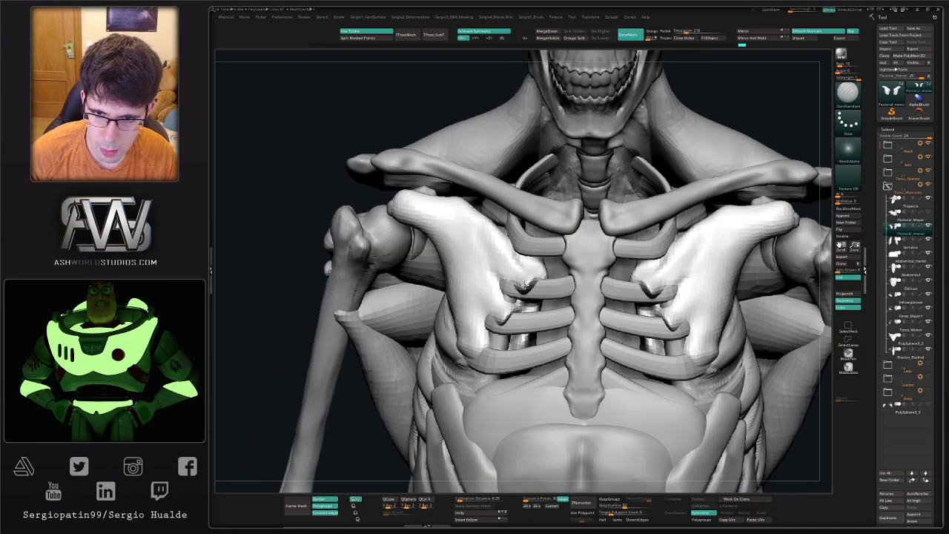
Mask around the upper rib slip of Pectoral_menor and shape its inner end against the rib
key("ctrl+shift+s")
mouse_move(552, 252)
left_mouse_down("ctrl")
mouse_move(509, 232)
mouse_move(509, 298)
mouse_move(521, 294)
left_mouse_up("ctrl")
left_click(546, 253, "ctrl")
left_click(535, 272, "ctrl")
key("alt+s")
right_click_drag(538, 294, 521, 297)
mouse_move(521, 297)
left_mouse_down()
mouse_move(510, 284)
mouse_move(516, 300)
mouse_move(523, 284)
left_mouse_up()
key("s")
right_click_drag(524, 284, 519, 301, "shift")
left_click_drag(527, 294, 511, 292)
key("alt+s")
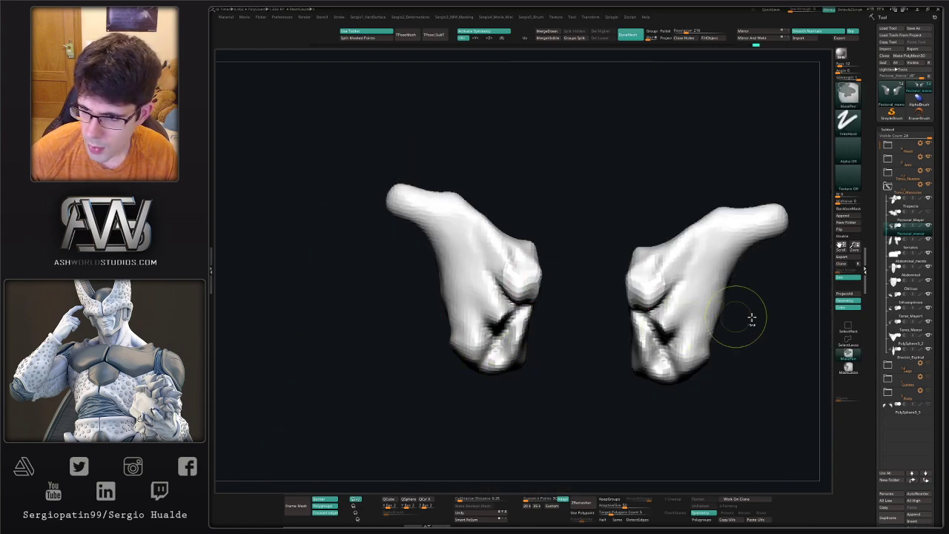
Lasso-mask the middle area of Pectoral_menor and fit the unmasked lower slip to its rib with the Move brush
right_click_drag(499, 318, 541, 333)
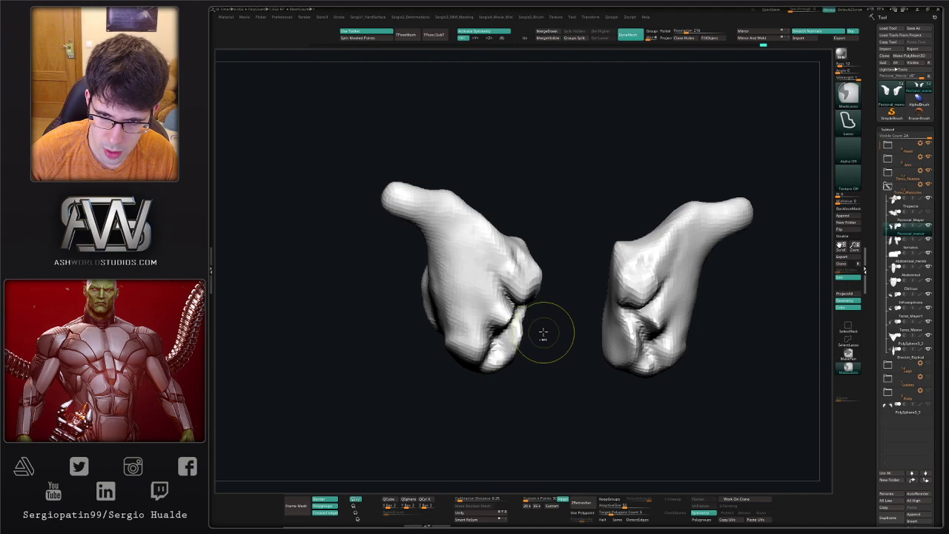
mouse_move(513, 320)
left_mouse_down("ctrl")
mouse_move(504, 296)
mouse_move(482, 319)
left_mouse_up("ctrl")
key("ctrl+shift+s")
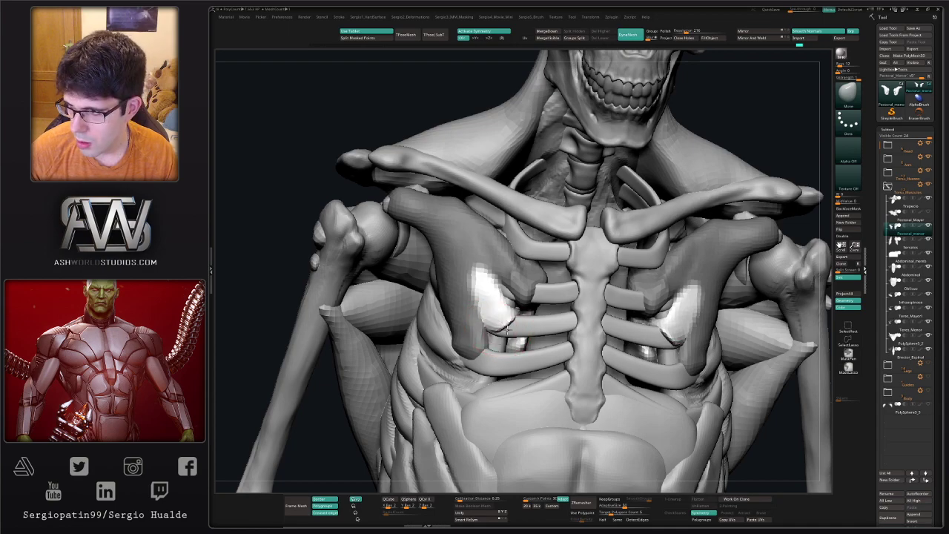
right_click_drag(489, 327, 588, 339)
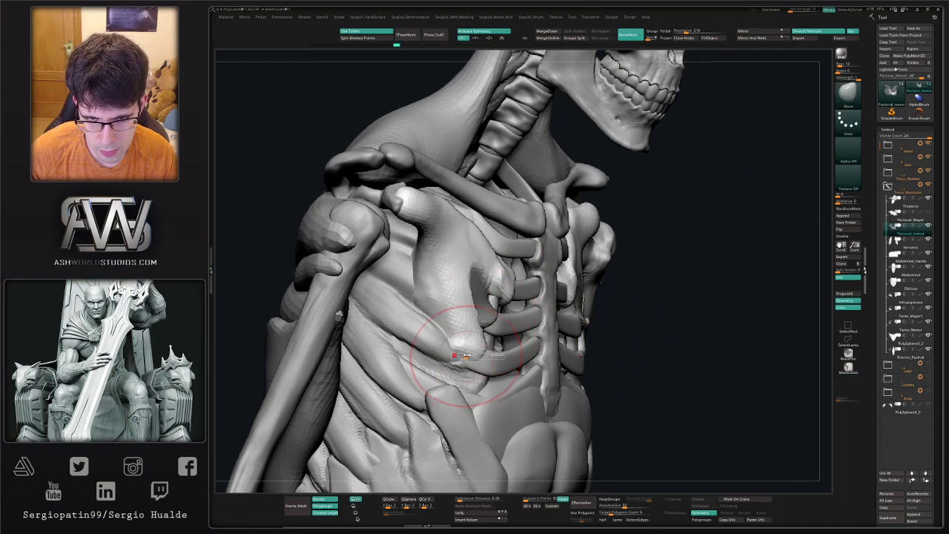
right_click_drag(470, 360, 437, 354)
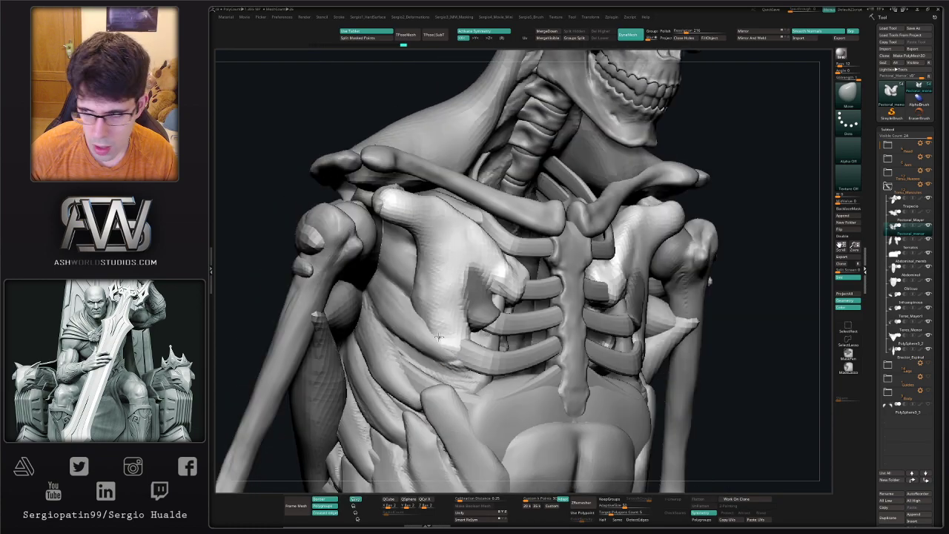
right_click_drag(439, 338, 455, 339)
mouse_move(455, 339)
left_mouse_down()
mouse_move(446, 343)
mouse_move(459, 312)
mouse_move(450, 328)
left_mouse_up()
key("s")
key("s")
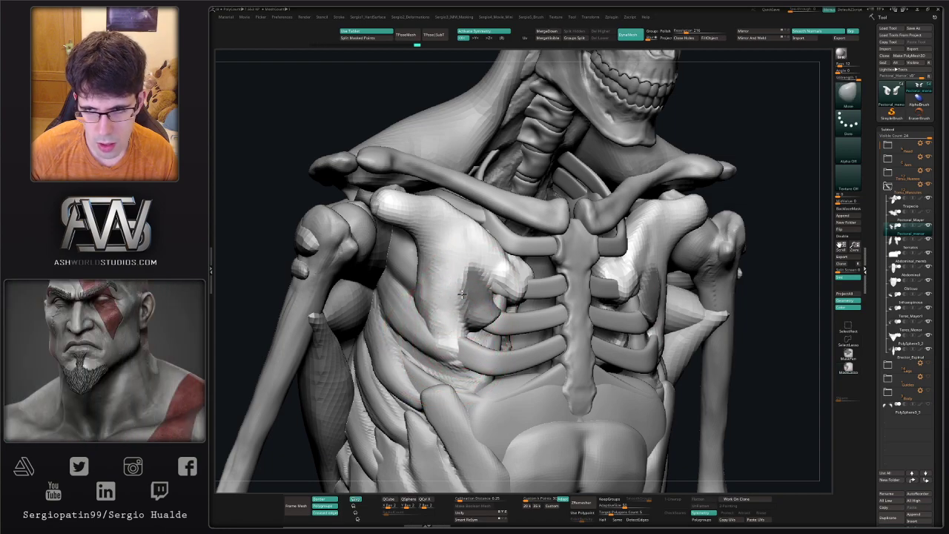
Pull in the outer and upper edges of Pectoral_menor below the shoulder with the Move brush
mouse_move(471, 300)
right_mouse_down()
mouse_move(455, 279)
mouse_move(476, 284)
right_mouse_up()
left_click_drag(451, 258, 435, 262)
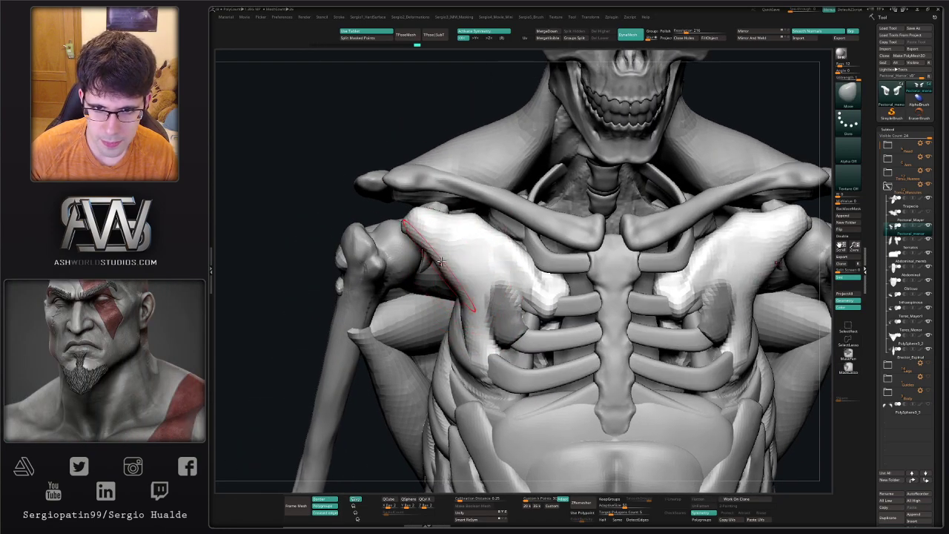
left_click_drag(472, 222, 468, 234)
mouse_move(460, 295)
left_mouse_down()
mouse_move(447, 303)
mouse_move(458, 311)
mouse_move(459, 222)
mouse_move(464, 278)
mouse_move(489, 326)
mouse_move(484, 302)
left_mouse_up()
Carve fiber grooves from the shoulder tendon toward the slips of Pectoral_menor with the DamStandard brush
key("b")
key("d")
key("s")
key("s")
left_click_drag(460, 253, 506, 306)
key("alt+shift+s")
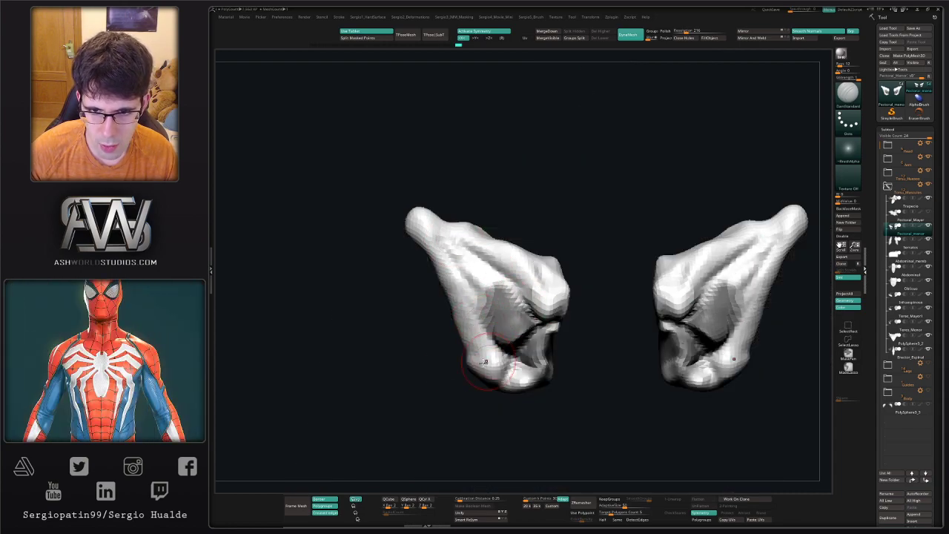
Isolate the excess inner lower geometry of Pectoral_menor with a lasso selection and delete it
mouse_move(572, 364)
left_mouse_down()
mouse_move(556, 351)
mouse_move(565, 343)
mouse_move(583, 370)
mouse_move(592, 346)
left_mouse_up()
key("ctrl+shift")
left_click_drag(578, 291, 547, 346, "ctrl+shift")
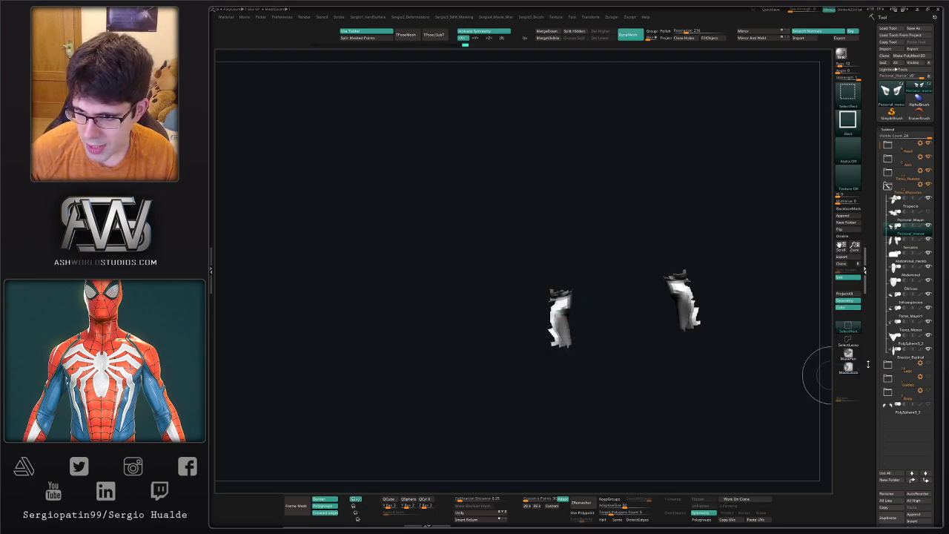
left_click(848, 339, "ctrl+shift")
left_click(599, 313, "ctrl+shift")
mouse_move(601, 291)
left_mouse_down("ctrl+alt+shift")
mouse_move(567, 297)
mouse_move(598, 283)
mouse_move(608, 328)
mouse_move(580, 352)
mouse_move(551, 348)
mouse_move(564, 366)
mouse_move(531, 338)
mouse_move(487, 328)
left_mouse_up("ctrl+alt+shift")
key("Delete")
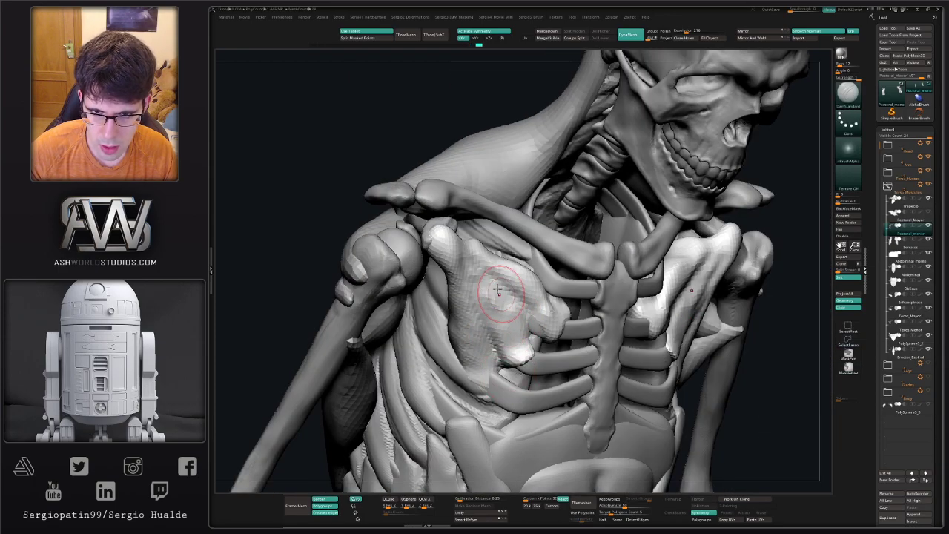
Refine the grooves of Pectoral_menor and adjust its upper edge below the clavicle with the Move brush
mouse_move(561, 332)
left_mouse_down()
mouse_move(509, 301)
mouse_move(508, 275)
left_mouse_up()
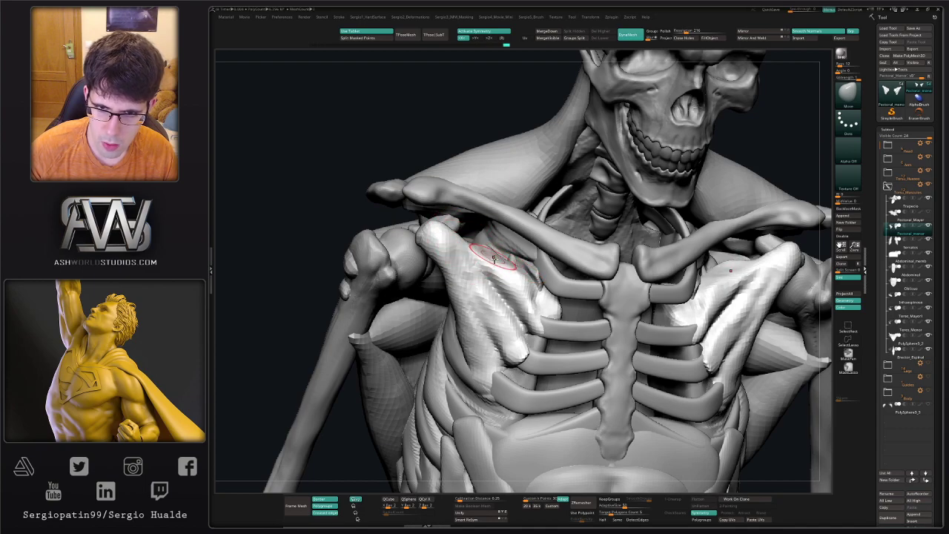
mouse_move(493, 257)
right_mouse_down("ctrl")
mouse_move(478, 230)
mouse_move(511, 235)
mouse_move(487, 275)
mouse_move(462, 268)
mouse_move(422, 280)
right_mouse_up("ctrl")
mouse_move(457, 288)
left_mouse_down()
mouse_move(465, 289)
mouse_move(441, 299)
mouse_move(470, 304)
mouse_move(464, 256)
left_mouse_up()
right_click_drag(465, 256, 465, 235, "ctrl")
right_click_drag(464, 235, 509, 380, "shift")
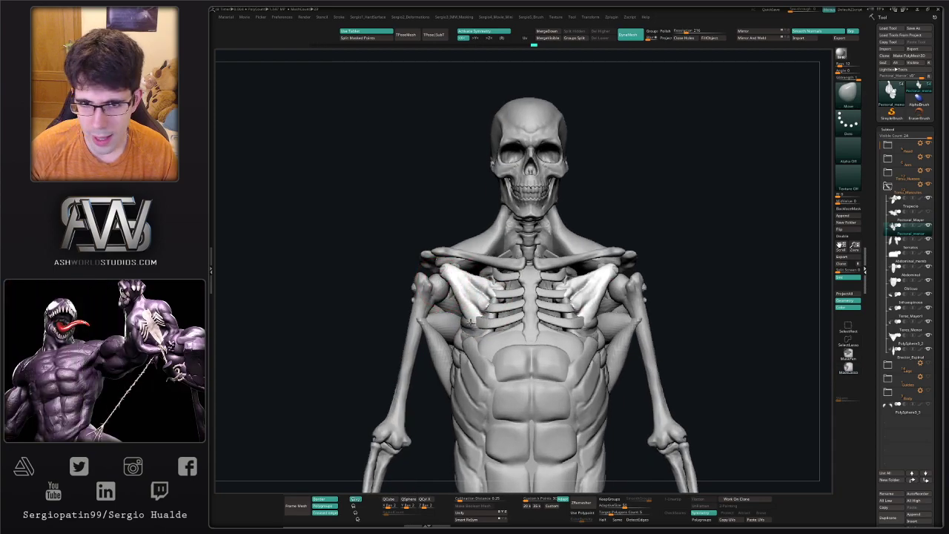
Adjust the overall silhouette of both Pectoral_menor halves with a larger Move brush, checking it against the rib cage
left_click_drag(441, 285, 481, 281)
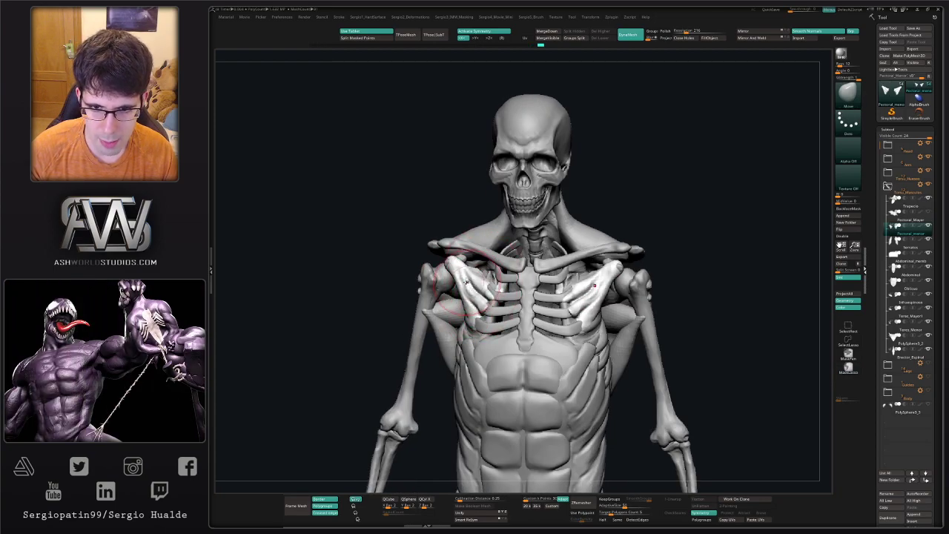
left_click_drag(597, 293, 561, 295)
left_click_drag(490, 285, 493, 284)
mouse_move(474, 286)
right_mouse_down("ctrl")
mouse_move(473, 310)
mouse_move(477, 299)
right_mouse_up("ctrl")
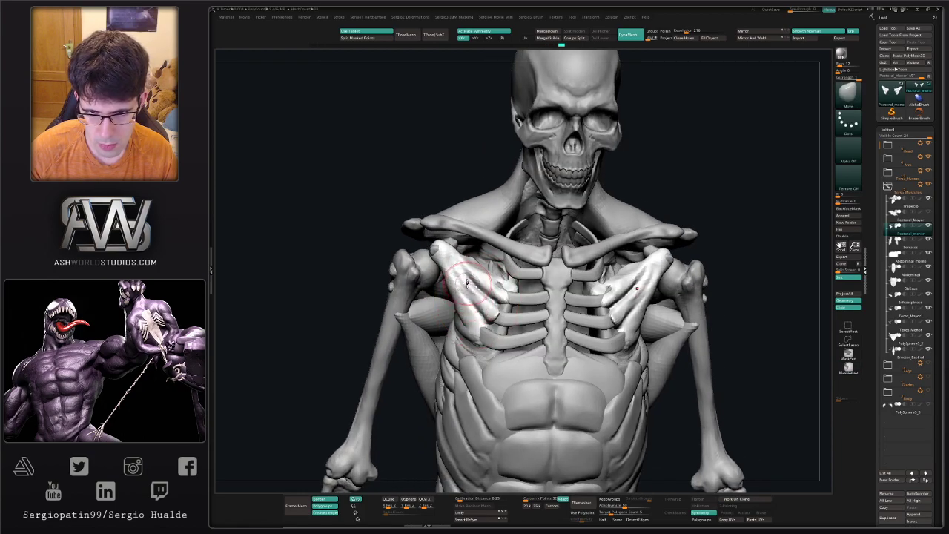
right_click_drag(473, 285, 475, 248, "ctrl")
left_click_drag(584, 264, 682, 296)
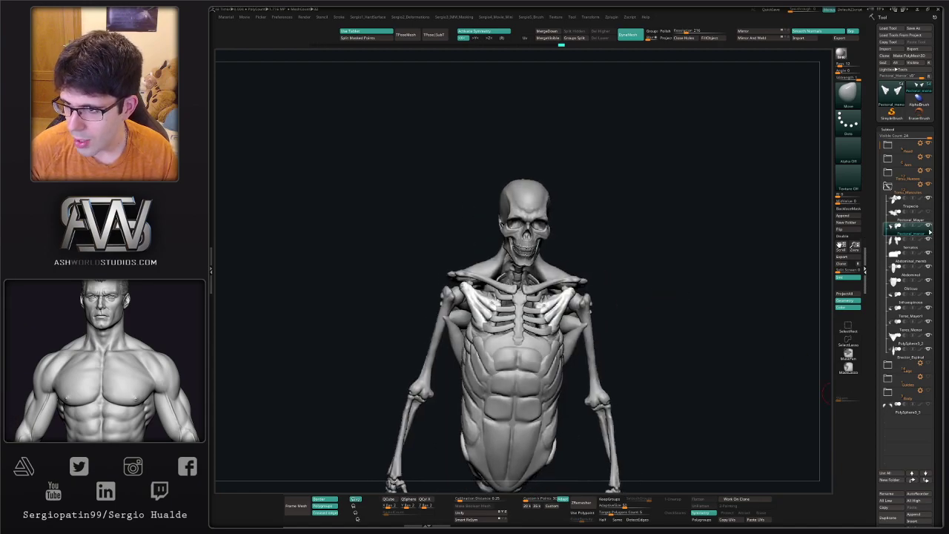
Show the Pectoral_Mayor subtool, and hide Trapecio and Erector_Espinal to expose the spine from behind
left_click(927, 221)
left_click_drag(705, 289, 736, 224)
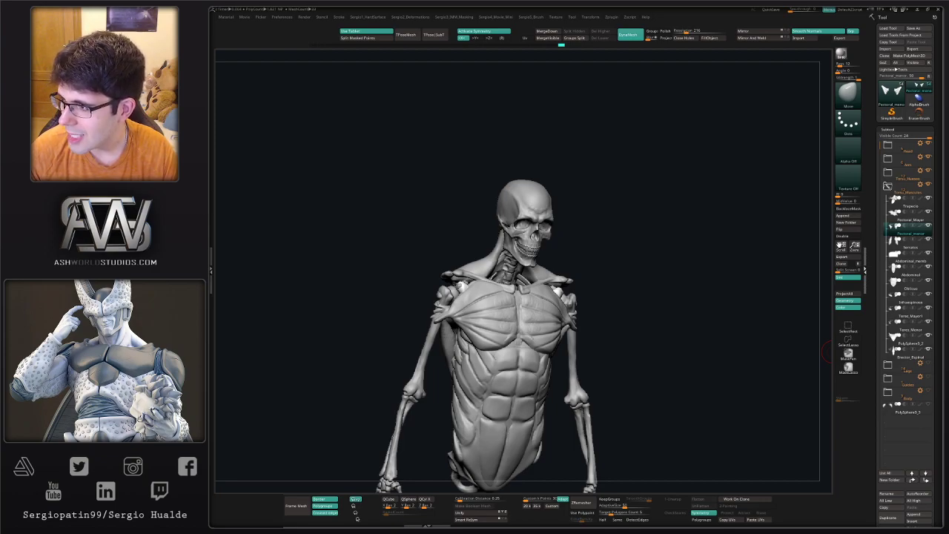
left_click_drag(608, 289, 692, 339)
left_click(928, 198)
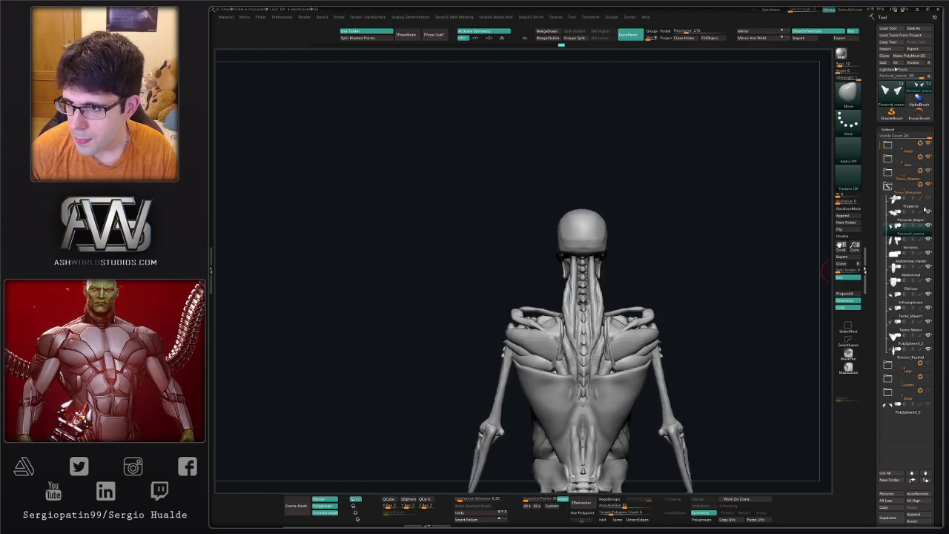
left_click(928, 212)
left_click_drag(542, 305, 543, 306)
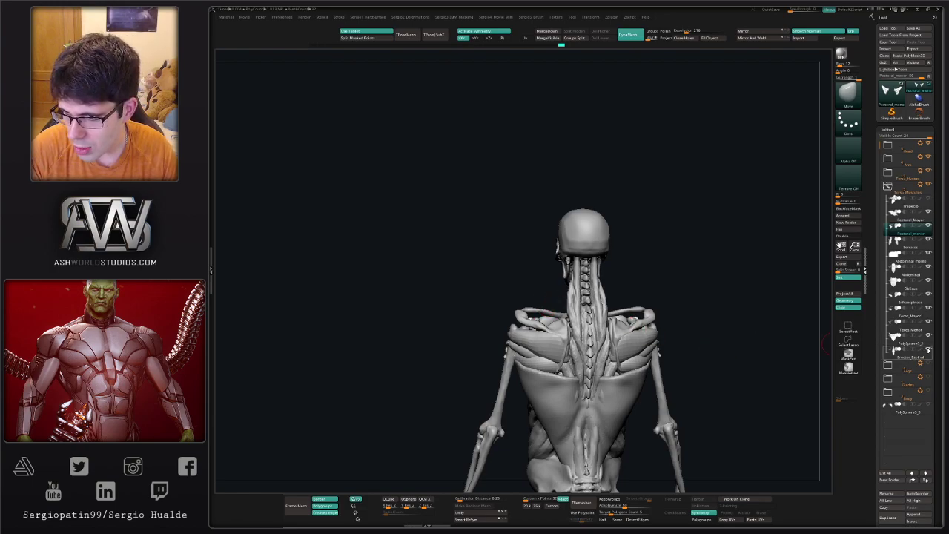
left_click_drag(649, 320, 635, 327)
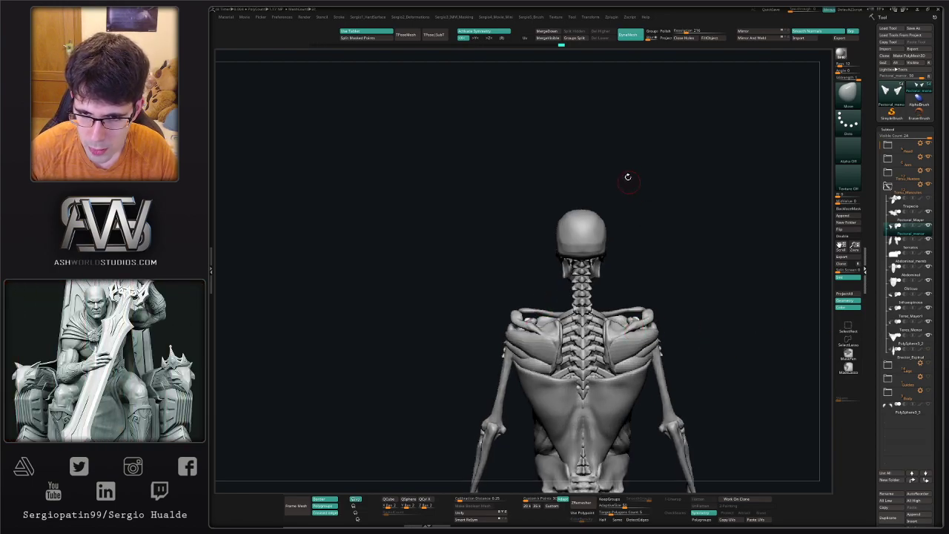
Select the Serratos subtool, isolate it and duplicate it
mouse_move(641, 235)
right_mouse_down()
mouse_move(590, 293)
mouse_move(508, 318)
mouse_move(455, 349)
mouse_move(521, 290)
right_mouse_up()
left_click(457, 348, "alt")
key("alt+s")
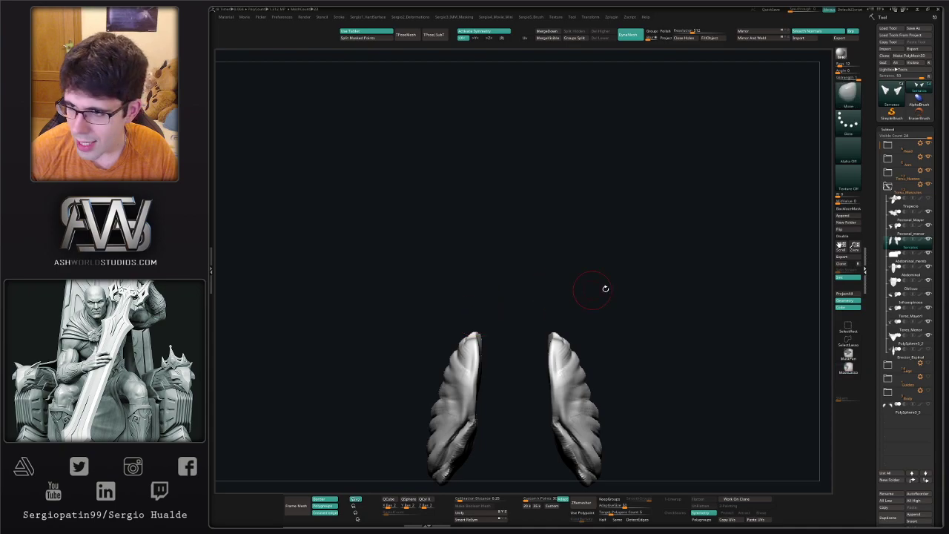
key("ctrl+shift+d")
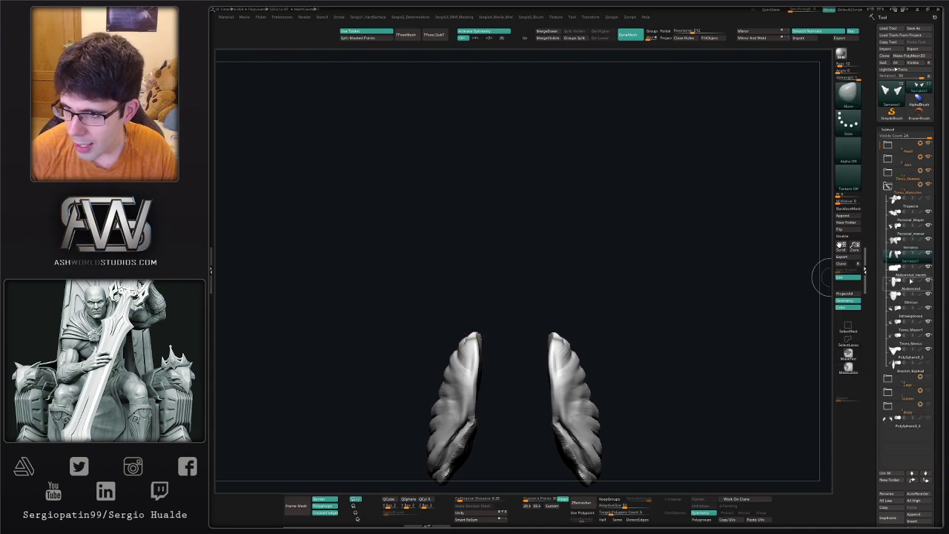
Rename the duplicated serratus subtool as Serratos_Posterior_Superior
left_click(889, 493)
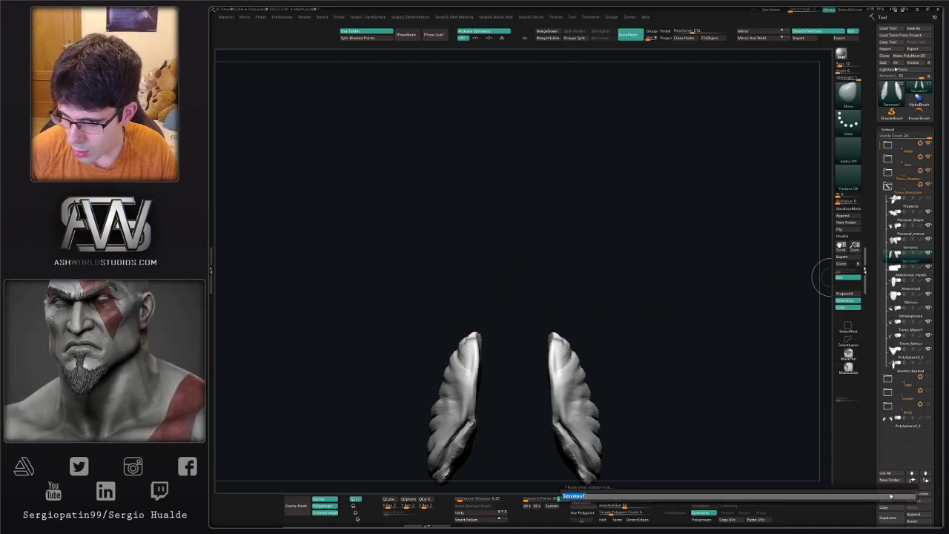
left_click(733, 497)
key("BackSpace")
type("_")
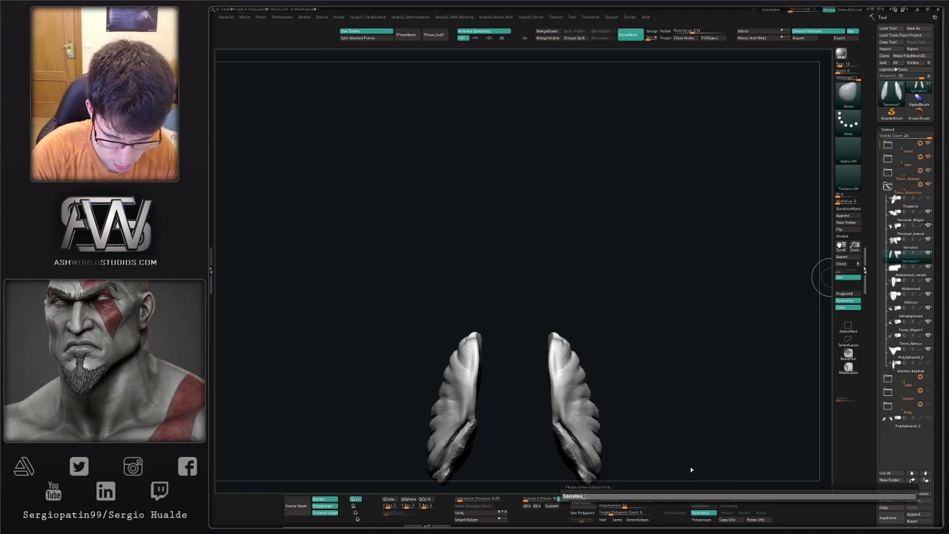
type("_P")
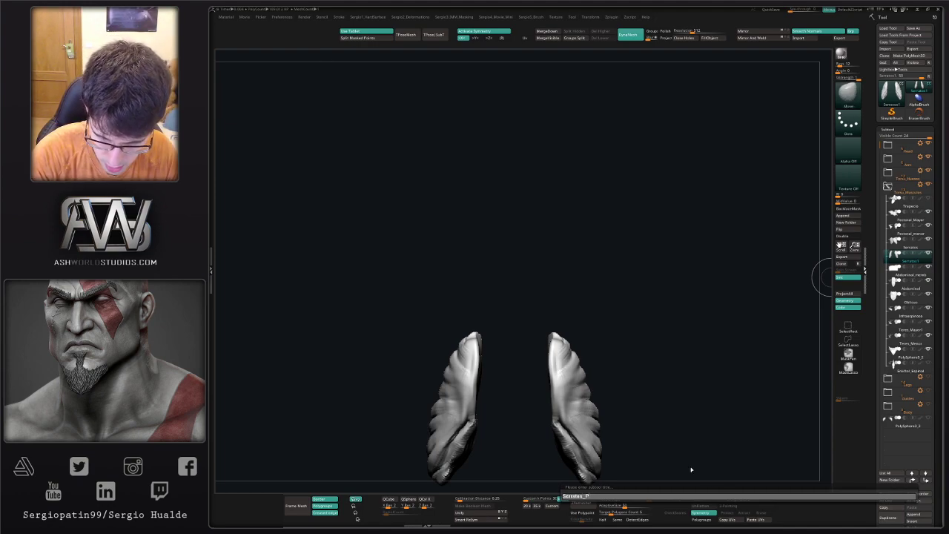
type("Ostooster")
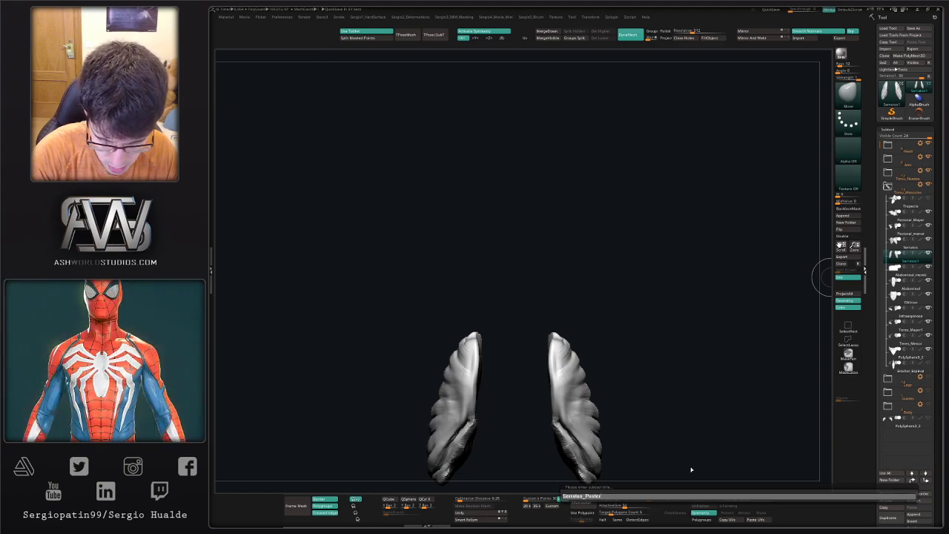
type("ior_Su")
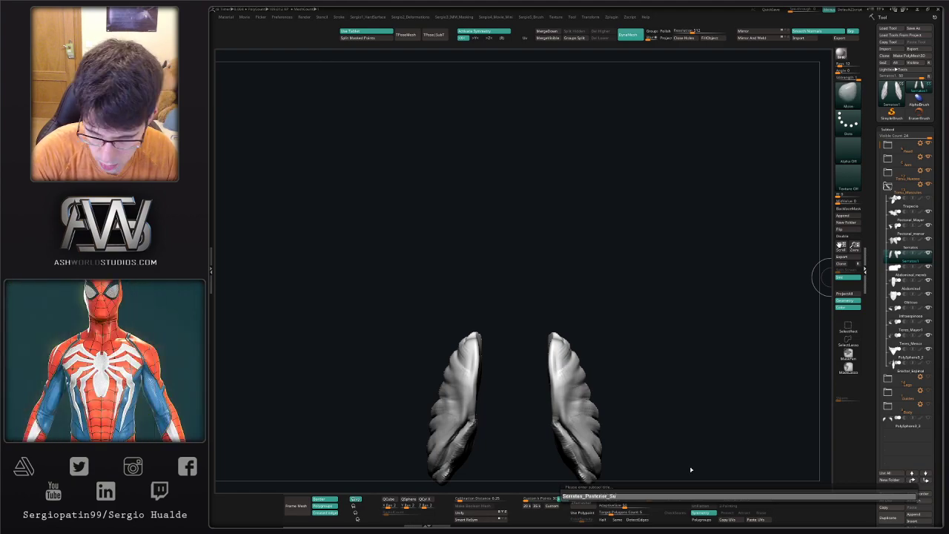
type("perior")
key("Return")
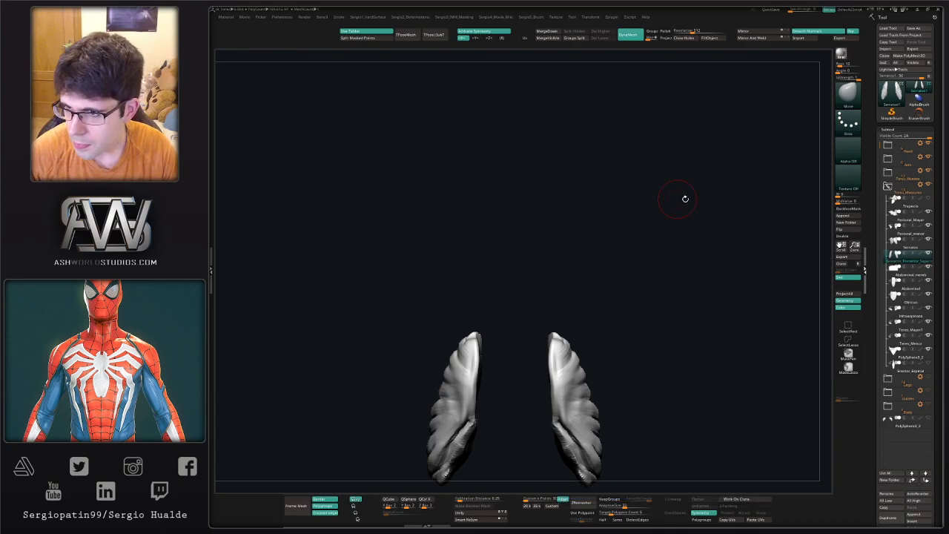
Paint a mask on the upper part of Serratos_Posterior_Superior with the MaskPen brush
right_click_drag(666, 290, 668, 309)
right_click_drag(544, 339, 566, 301, "alt")
right_click_drag(566, 301, 508, 334, "ctrl")
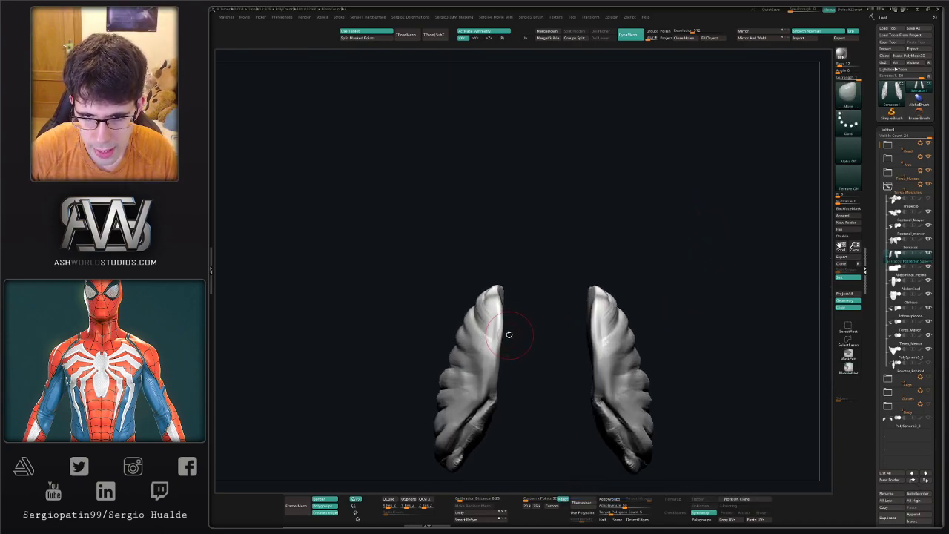
mouse_move(501, 335)
left_mouse_down()
mouse_move(516, 333)
mouse_move(487, 332)
left_mouse_up()
key("ctrl")
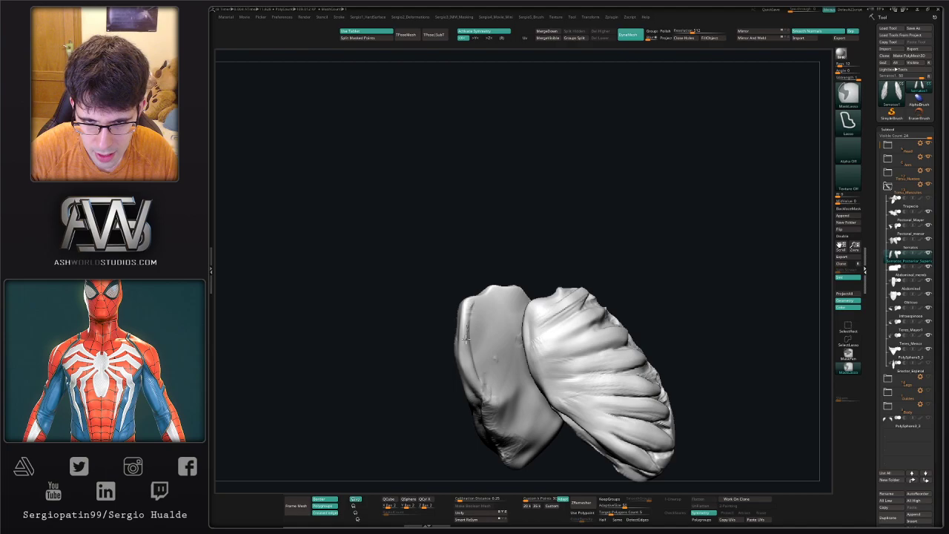
left_click(848, 354, "ctrl")
key("ctrl+z")
mouse_move(472, 323)
left_mouse_down("ctrl")
mouse_move(473, 310)
mouse_move(470, 344)
left_mouse_up("ctrl")
left_click(453, 260, "ctrl")
Fit Serratos_Posterior_Superior between the lower neck vertebrae and the shoulder blades
mouse_move(469, 333)
right_mouse_down()
mouse_move(492, 331)
mouse_move(438, 334)
right_mouse_up()
key("shift+s")
mouse_move(550, 304)
left_mouse_down()
mouse_move(534, 254)
mouse_move(555, 309)
left_mouse_up()
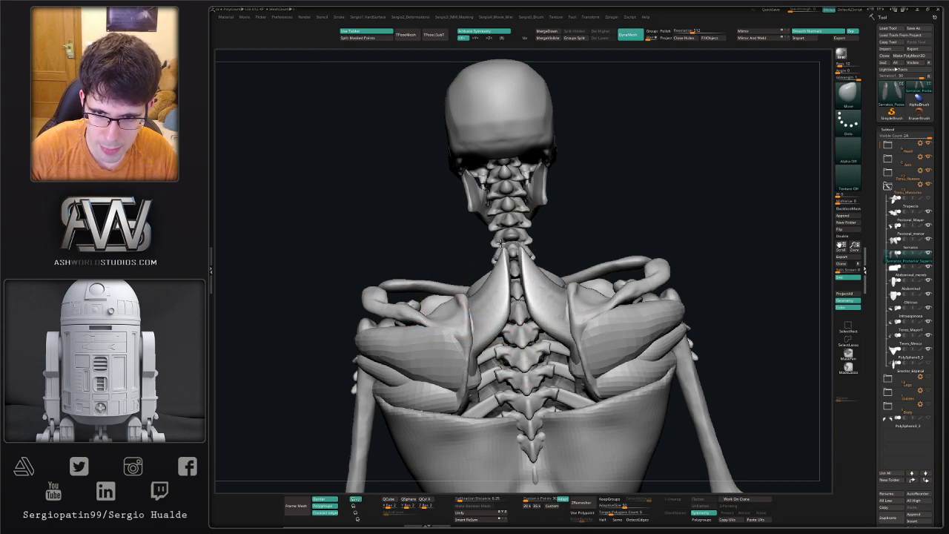
Isolate Serratos_Posterior_Superior, show its polygroups and merge them into a single polygroup
key("w")
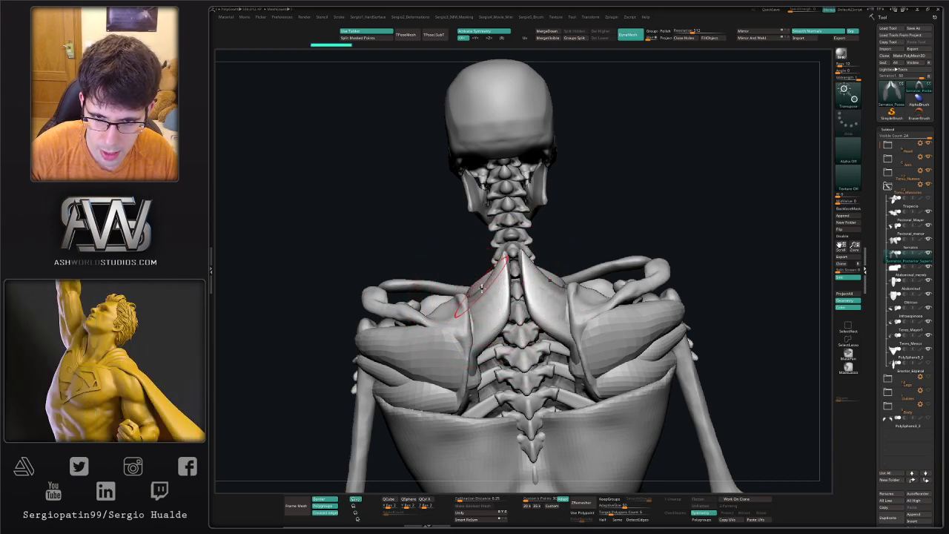
key("q")
key("shift+alt+s")
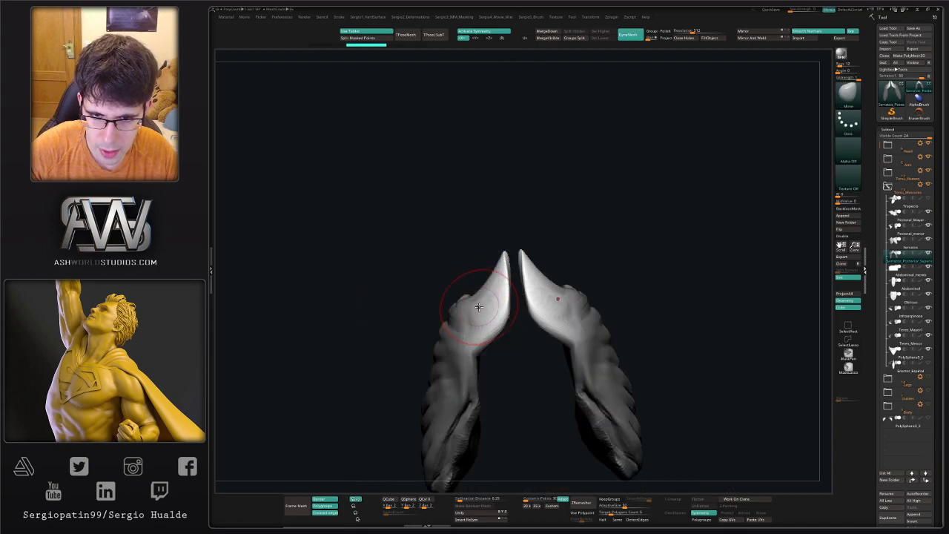
key("shift+f")
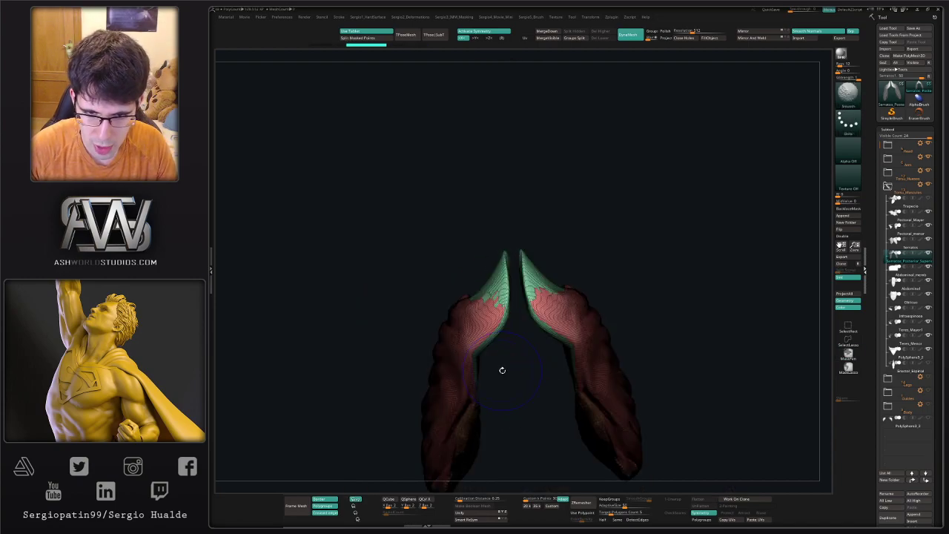
key("ctrl+w")
key("w")
key("q")
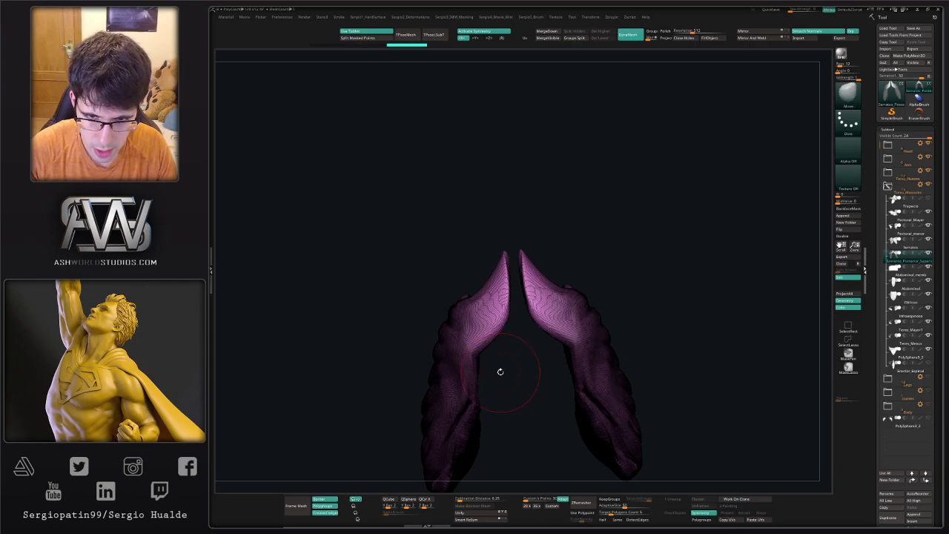
key("ctrl+w")
key("ctrl+w")
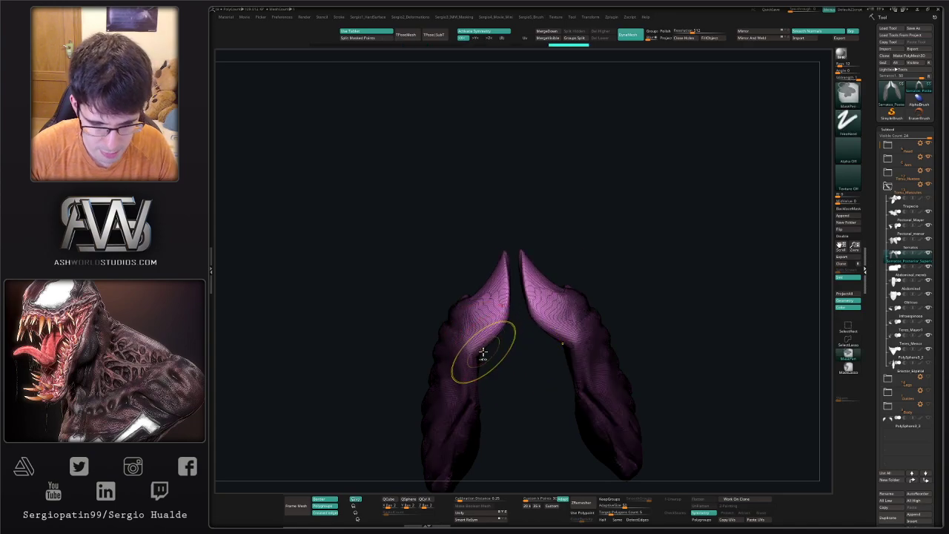
Mask the upper part of Serratos_Posterior_Superior as its own polygroup and hide the rest of the mesh
key("ctrl+w")
key("ctrl+z")
mouse_move(490, 361)
left_mouse_down()
mouse_move(511, 372)
mouse_move(497, 370)
mouse_move(502, 388)
mouse_move(495, 370)
left_mouse_up()
mouse_move(509, 208)
left_mouse_down("ctrl")
mouse_move(494, 341)
mouse_move(470, 362)
mouse_move(530, 350)
mouse_move(492, 296)
mouse_move(537, 340)
mouse_move(516, 346)
mouse_move(485, 333)
mouse_move(495, 347)
left_mouse_up("ctrl")
left_click(506, 354, "ctrl")
key("ctrl+w")
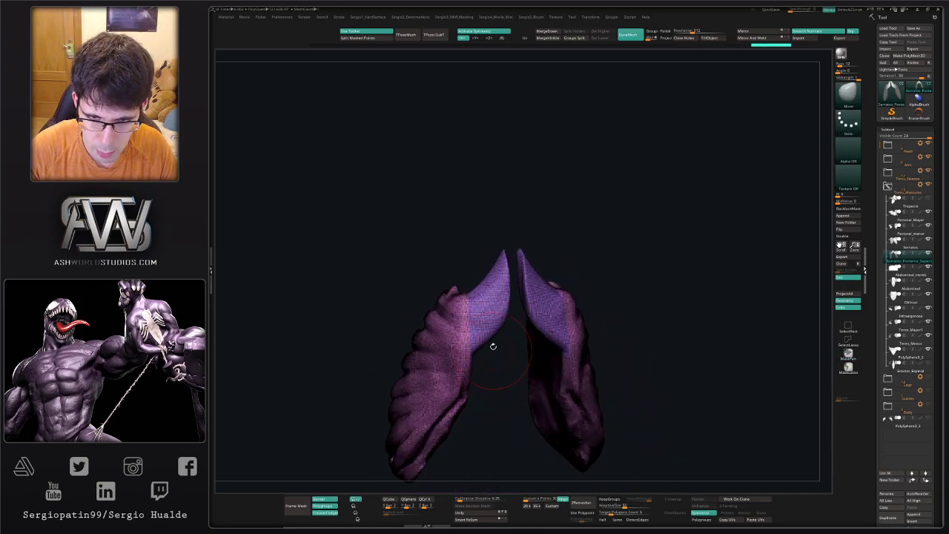
left_click(490, 320, "ctrl+shift")
left_click(496, 370, "ctrl+shift")
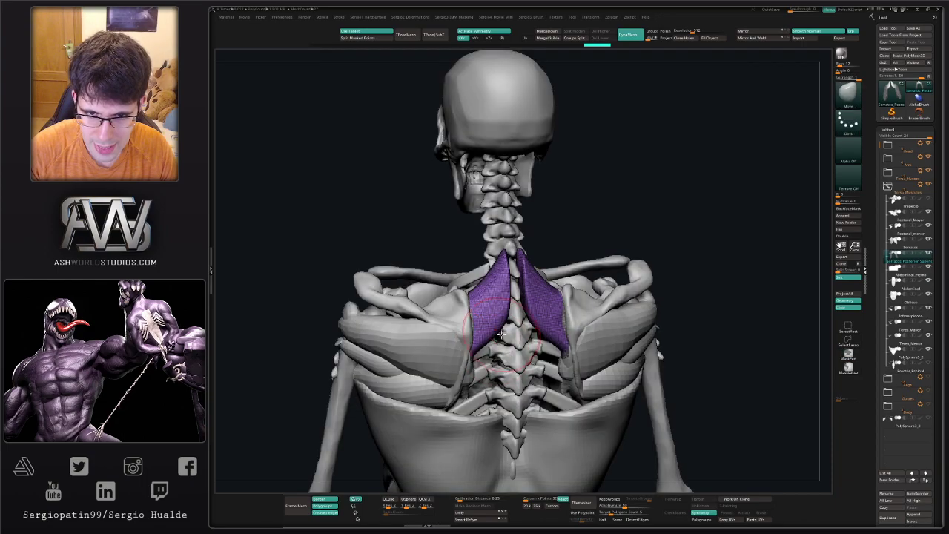
Shape the remaining muscle piece with the Move brush so it spans from the lower neck vertebrae to the shoulder blades
left_click_drag(497, 370, 479, 327)
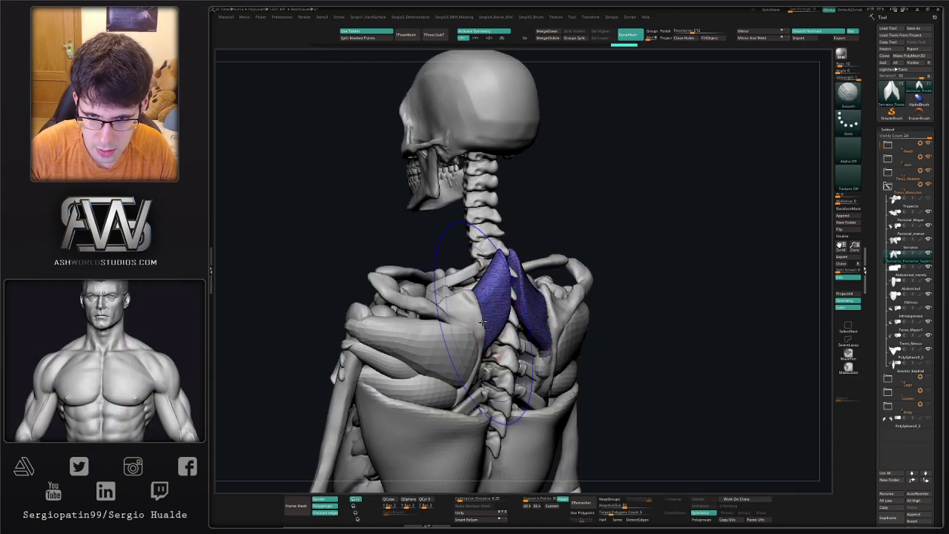
mouse_move(509, 318)
right_mouse_down()
mouse_move(518, 293)
mouse_move(505, 308)
mouse_move(498, 290)
mouse_move(507, 317)
right_mouse_up()
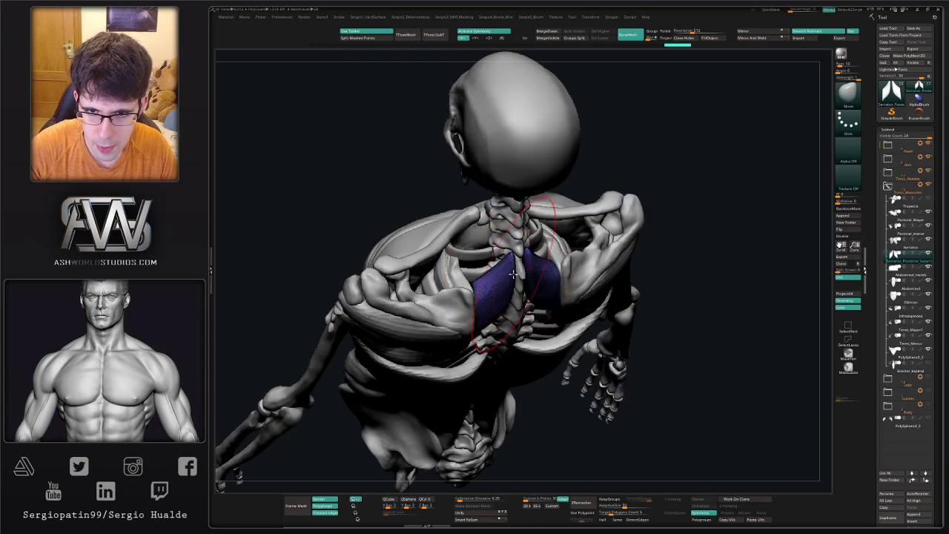
left_click_drag(525, 256, 485, 276)
right_click_drag(486, 267, 518, 258)
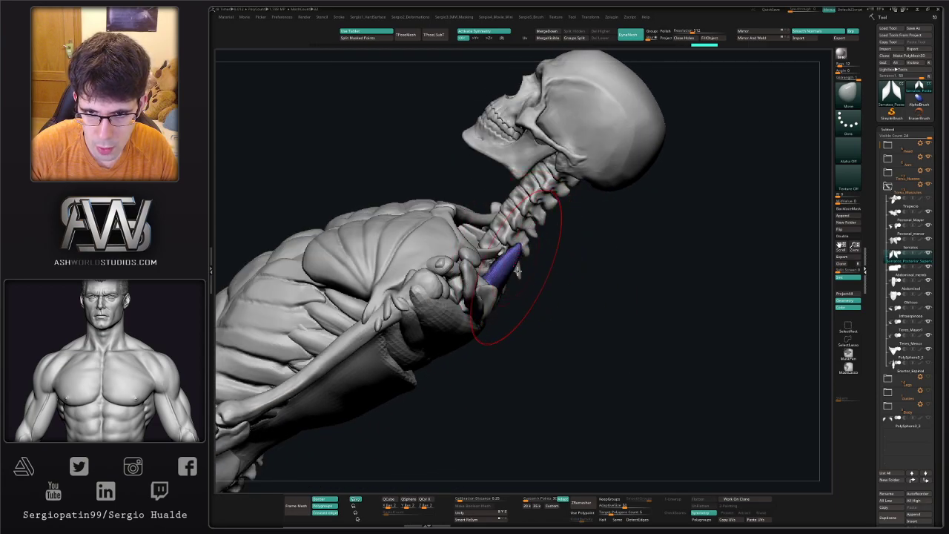
left_click_drag(517, 257, 505, 301, "shift")
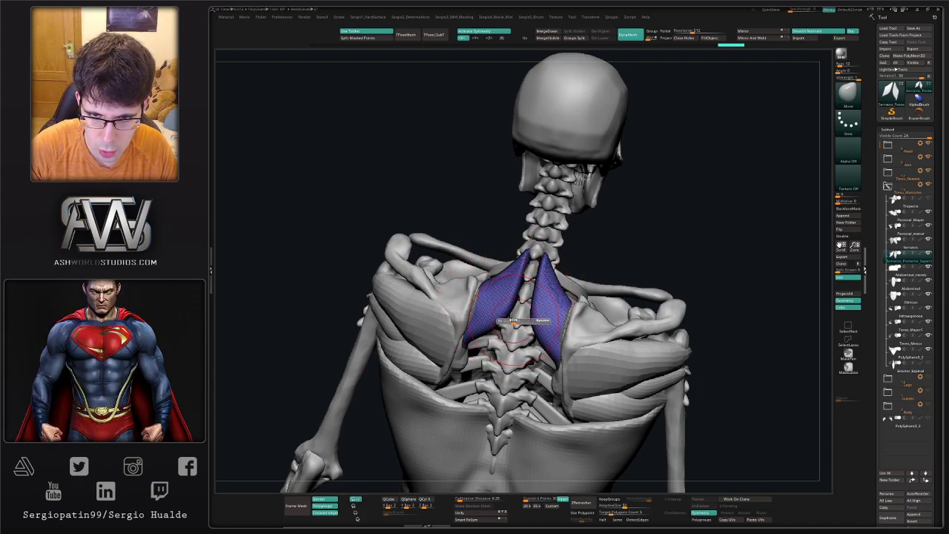
right_click_drag(519, 324, 516, 319)
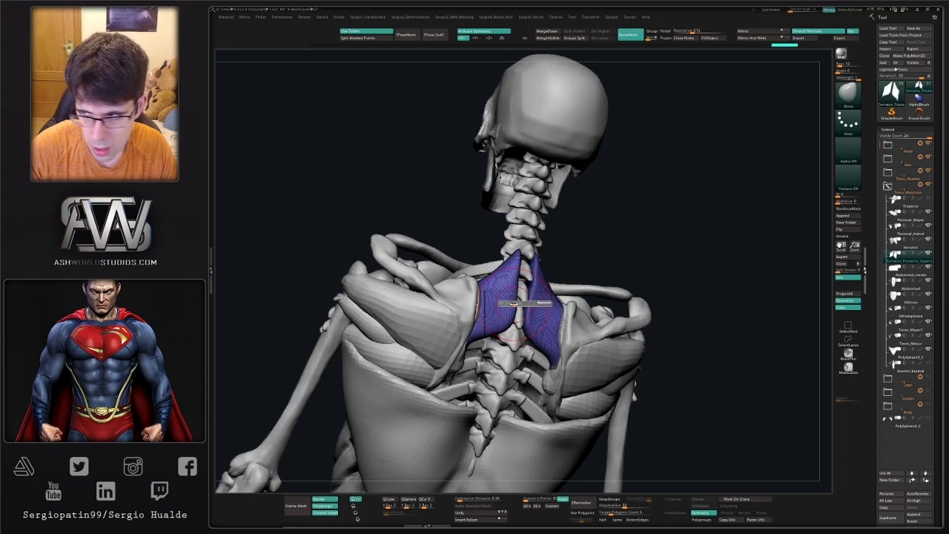
left_click(512, 304, "alt")
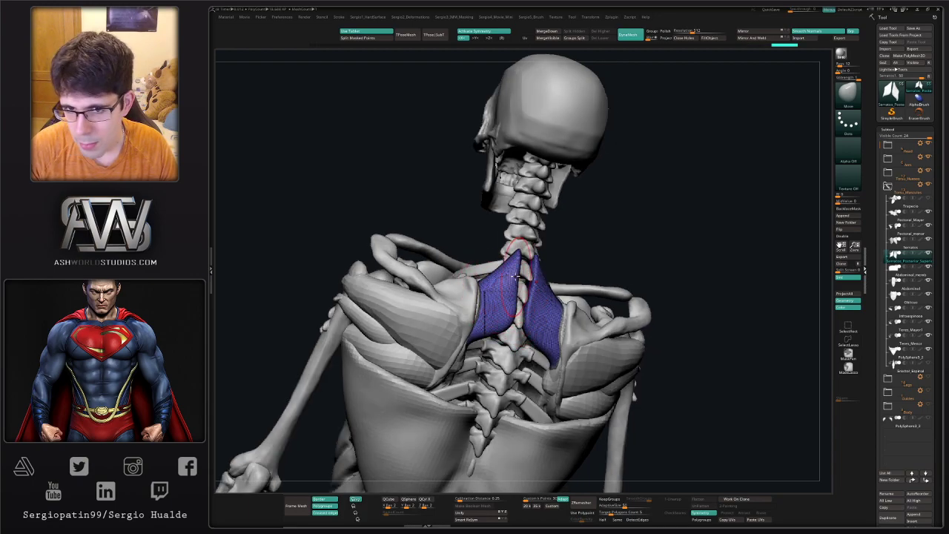
right_click_drag(516, 276, 524, 256)
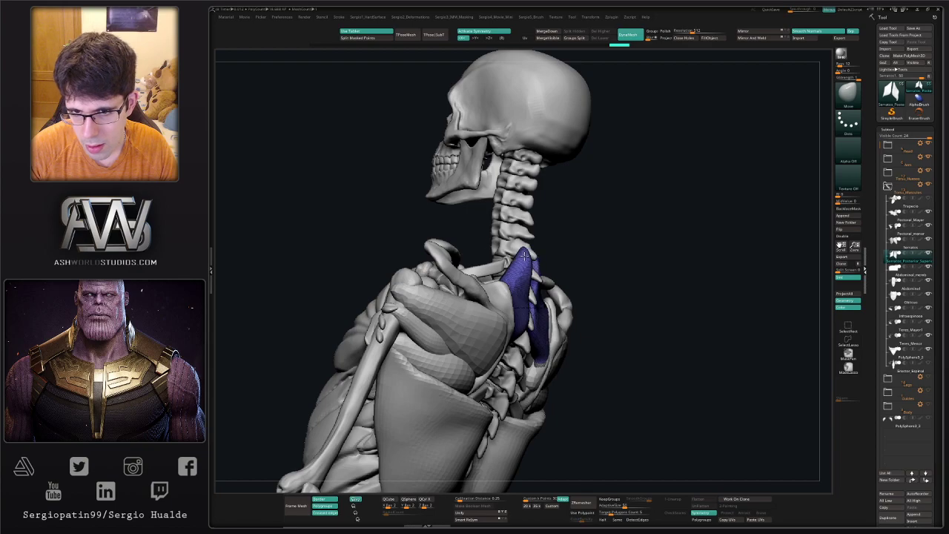
left_click_drag(531, 287, 530, 296)
right_click_drag(526, 322, 460, 308)
left_click_drag(513, 309, 516, 302)
mouse_move(504, 301)
right_mouse_down()
mouse_move(550, 290)
mouse_move(521, 265)
mouse_move(527, 260)
mouse_move(553, 315)
right_mouse_up()
Carve diagonal grooves with the DamStandard brush to separate the muscle bands of Serratos_Posterior_Superior
key("b")
key("d")
key("s")
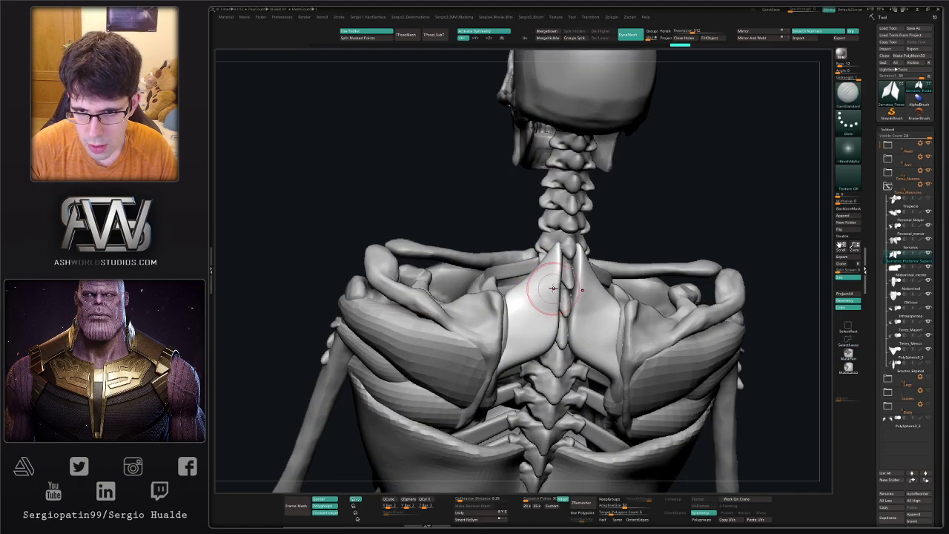
left_click_drag(557, 278, 525, 305)
right_click_drag(525, 305, 532, 285)
left_click_drag(559, 266, 495, 329)
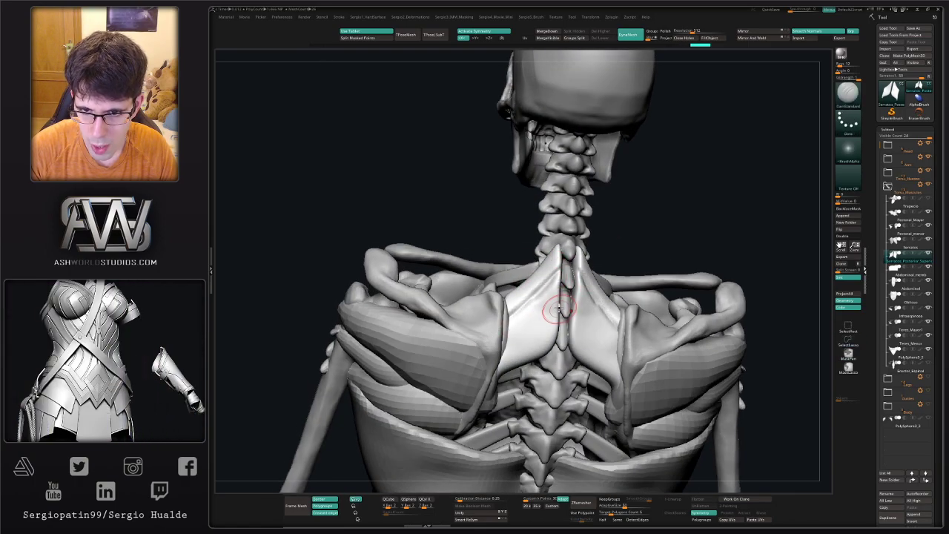
left_click_drag(556, 297, 494, 353)
left_click_drag(554, 318, 481, 369)
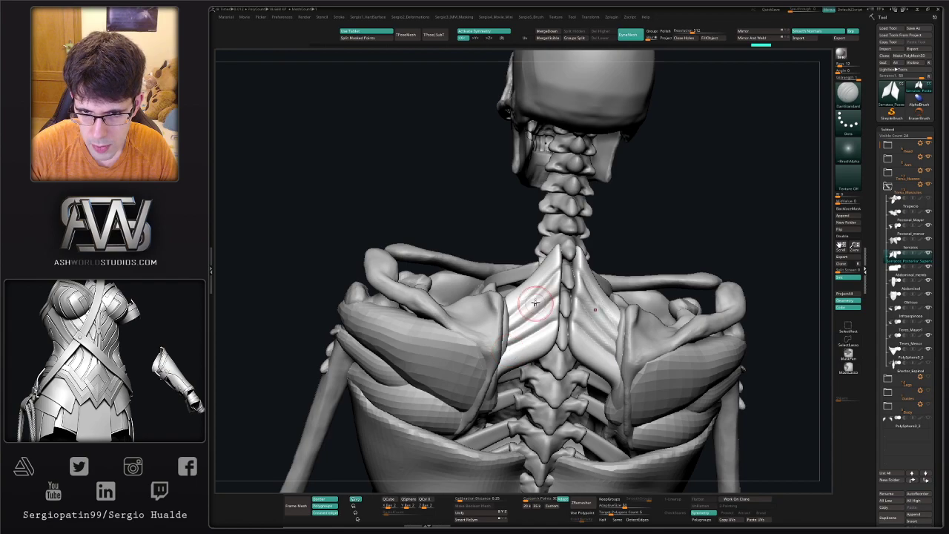
Build up the diagonal muscle bands between the grooves with the ClayBuildup brush
key("b")
key("c")
key("b")
left_click_drag(549, 270, 508, 332)
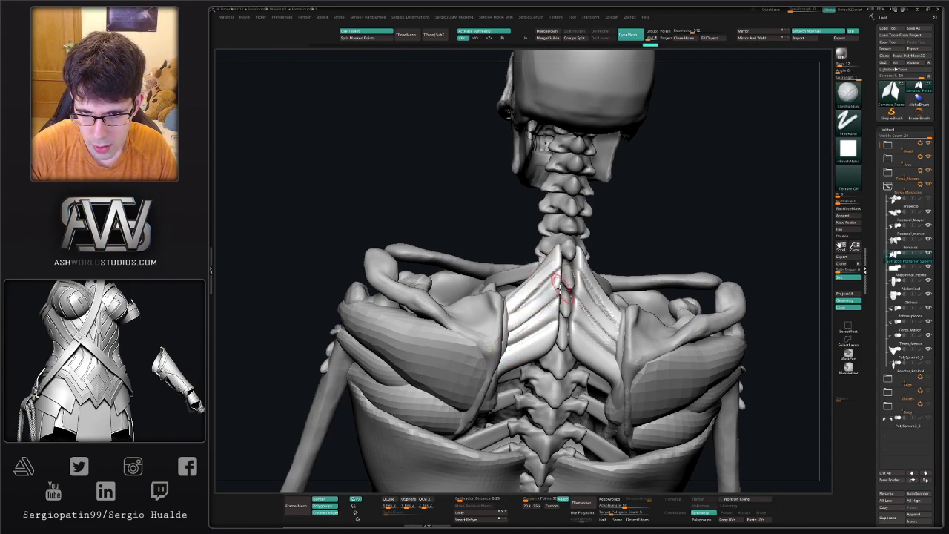
left_click_drag(561, 292, 510, 341)
mouse_move(557, 310)
left_mouse_down()
mouse_move(508, 353)
mouse_move(507, 367)
left_mouse_up()
Adjust the form of the banded muscle against the ribs and shoulder blade with the Move brush
key("b")
key("m")
key("v")
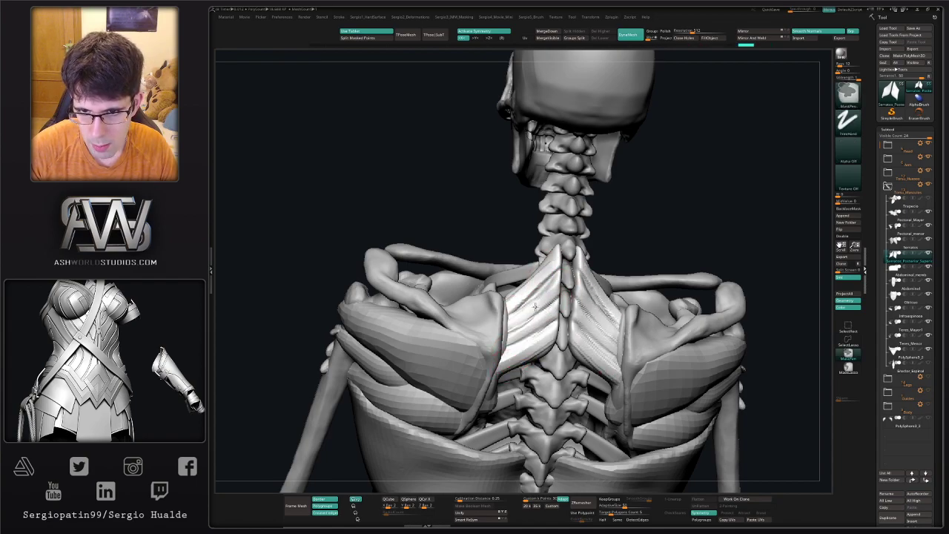
right_click_drag(512, 356, 495, 311, "ctrl")
right_click_drag(495, 311, 574, 312)
left_click_drag(534, 317, 527, 324)
mouse_move(528, 330)
right_mouse_down()
mouse_move(547, 341)
mouse_move(526, 306)
mouse_move(546, 280)
mouse_move(527, 356)
mouse_move(531, 312)
right_mouse_up()
Isolate the muscle, flatten its upper end with the TrimDynamic brush and show the whole model again
key("alt+s")
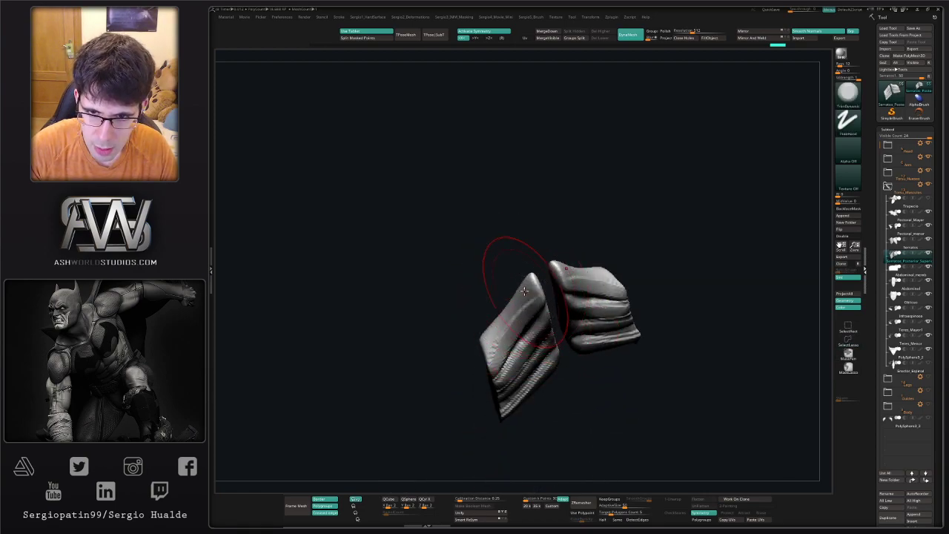
right_click_drag(521, 292, 534, 285)
left_click_drag(534, 282, 531, 279)
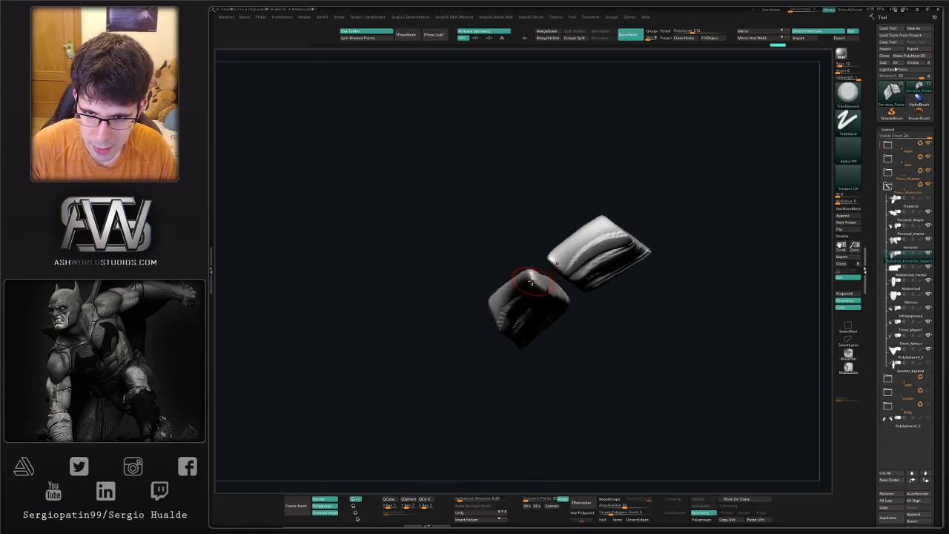
mouse_move(535, 277)
right_mouse_down()
mouse_move(525, 246)
mouse_move(546, 297)
mouse_move(530, 241)
right_mouse_up()
key("alt+s")
mouse_move(530, 241)
right_mouse_down()
mouse_move(551, 288)
mouse_move(550, 256)
mouse_move(566, 265)
right_mouse_up()
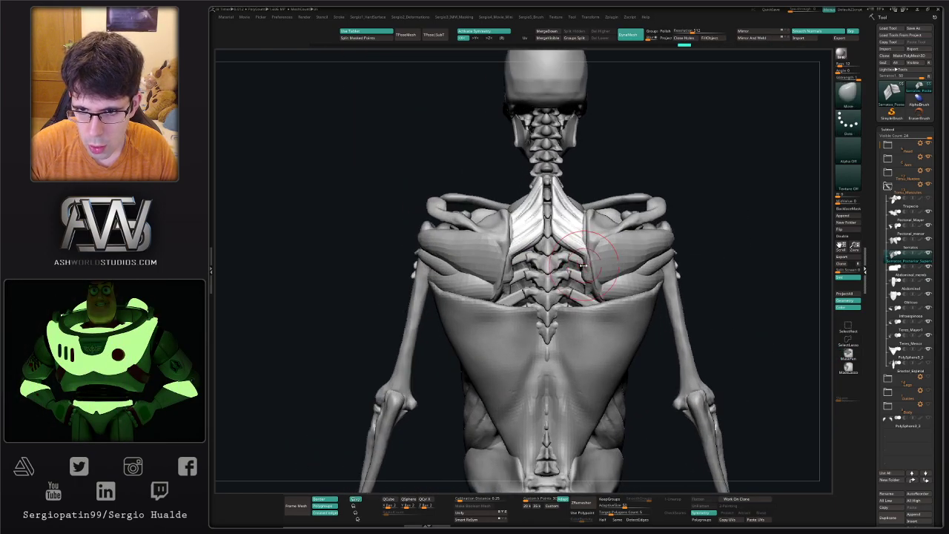
Adjust the outer lower edge of Serratos_Posterior_Superior beside the shoulder blade with the Move brush
key("b")
key("m")
key("v")
mouse_move(584, 259)
left_mouse_down()
mouse_move(591, 280)
mouse_move(587, 269)
left_mouse_up()
right_click_drag(567, 261, 565, 235, "ctrl")
right_click_drag(565, 236, 545, 205, "alt")
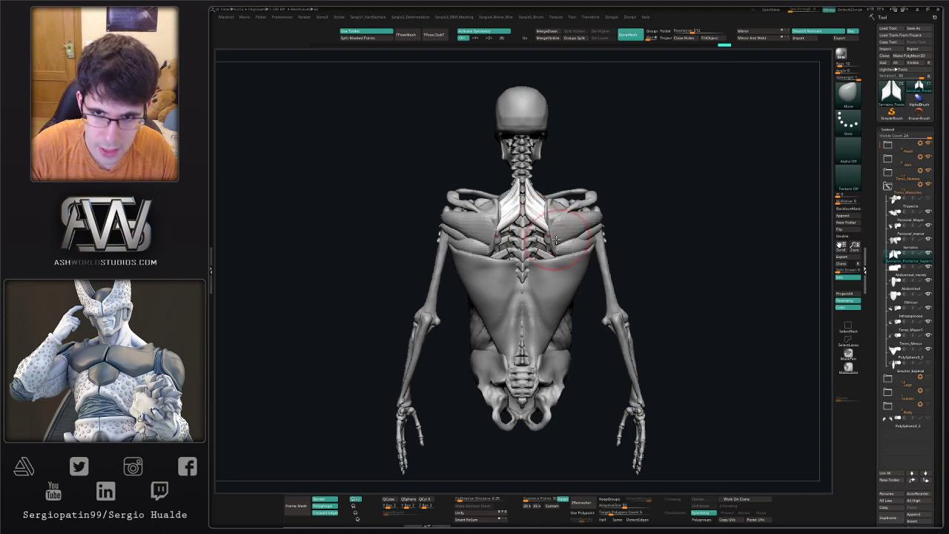
Duplicate the Serratos_Posterior_Superior subtool and rename the copy as Serratos_menores
left_click(561, 240, "alt")
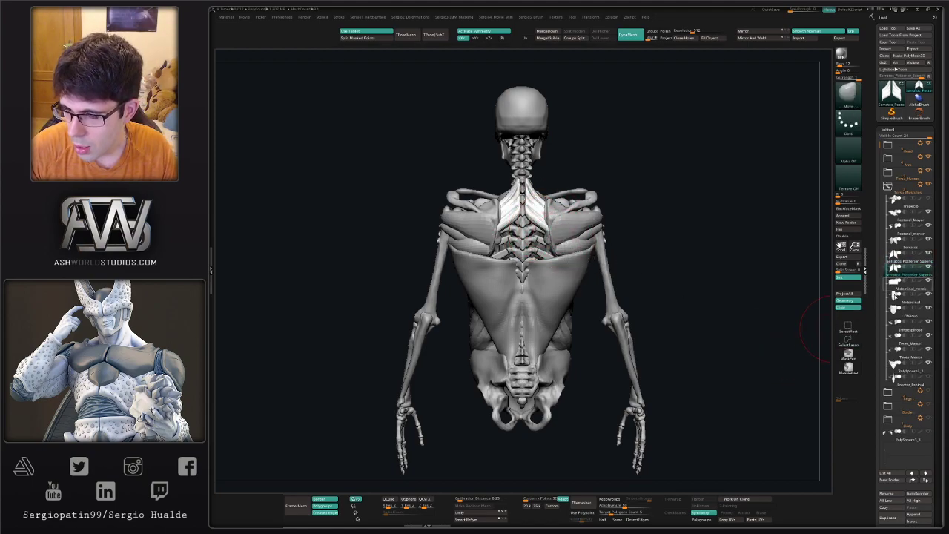
left_click(895, 493)
left_click(768, 496)
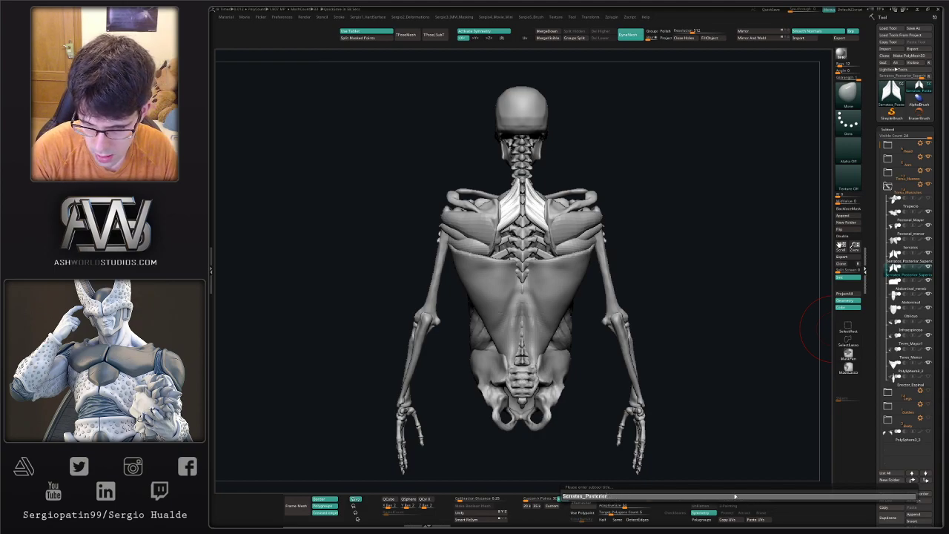
type("men")
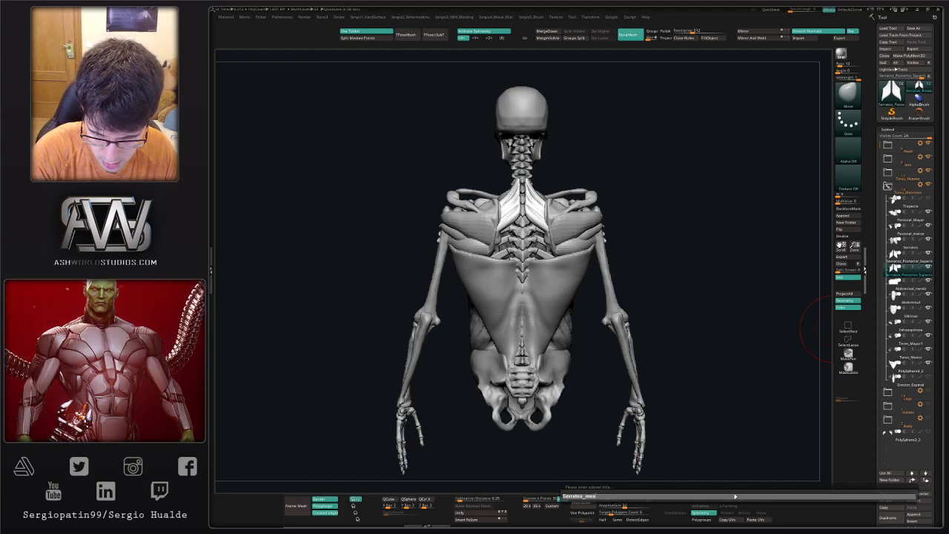
type("ores")
key("Return")
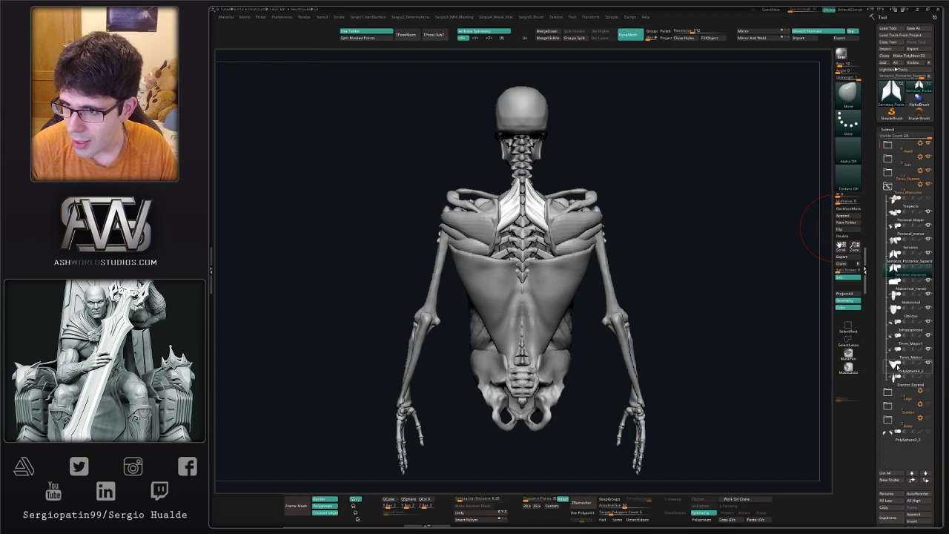
Rename the duplicated serratus subtool as Serratos__Posterior_Inferior
left_click(893, 496)
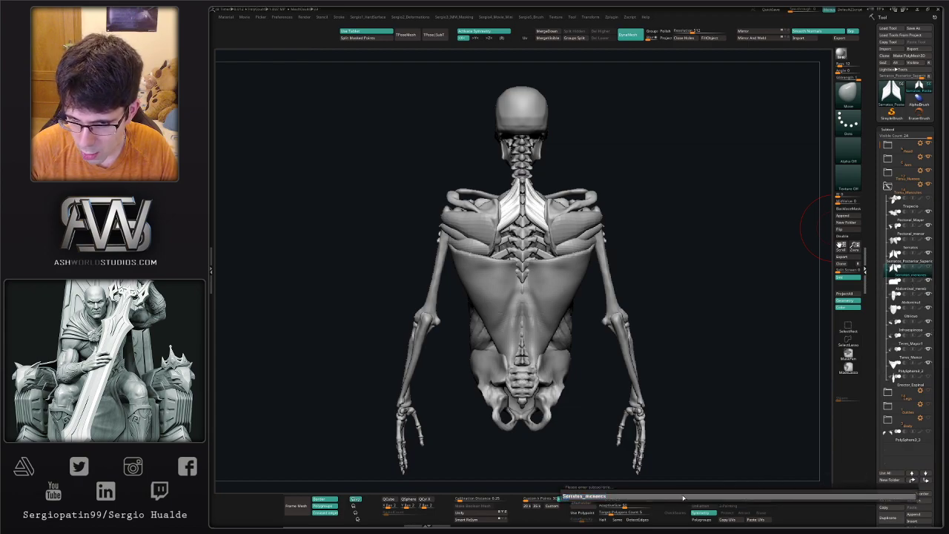
key("shift")
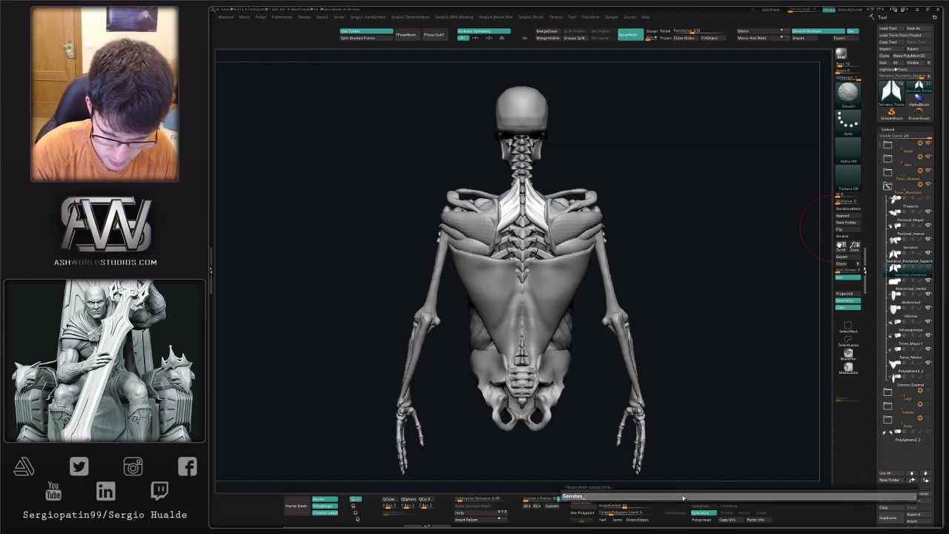
type("_Posterior")
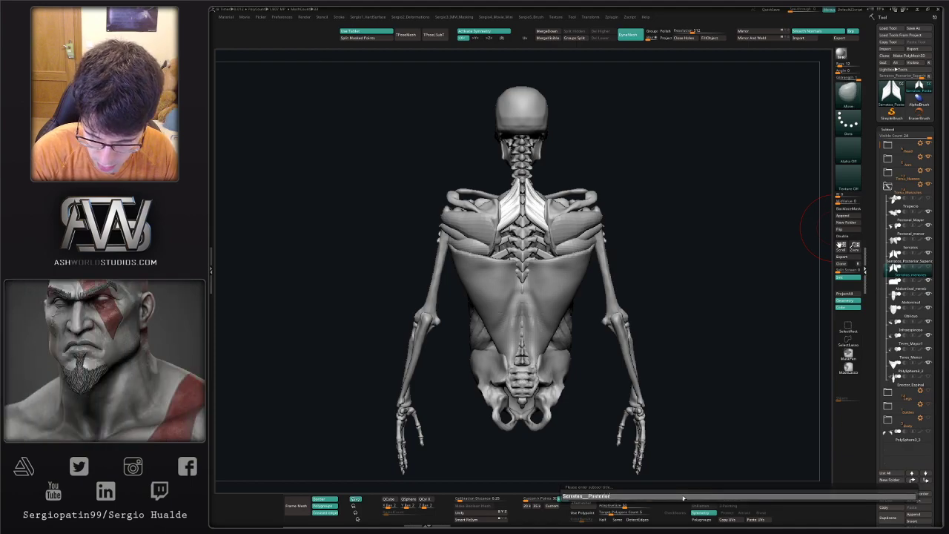
type("_")
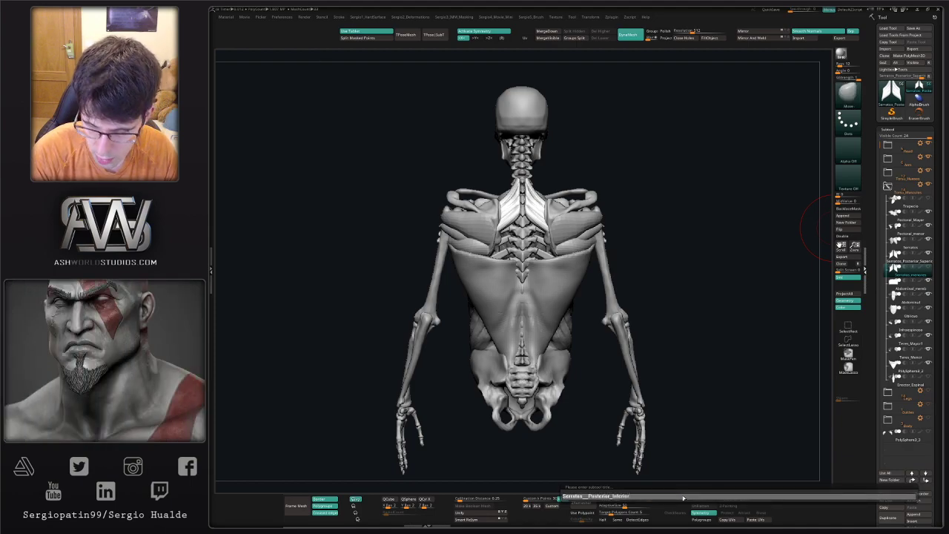
type("Inferior")
key("Return")
mouse_move(892, 274)
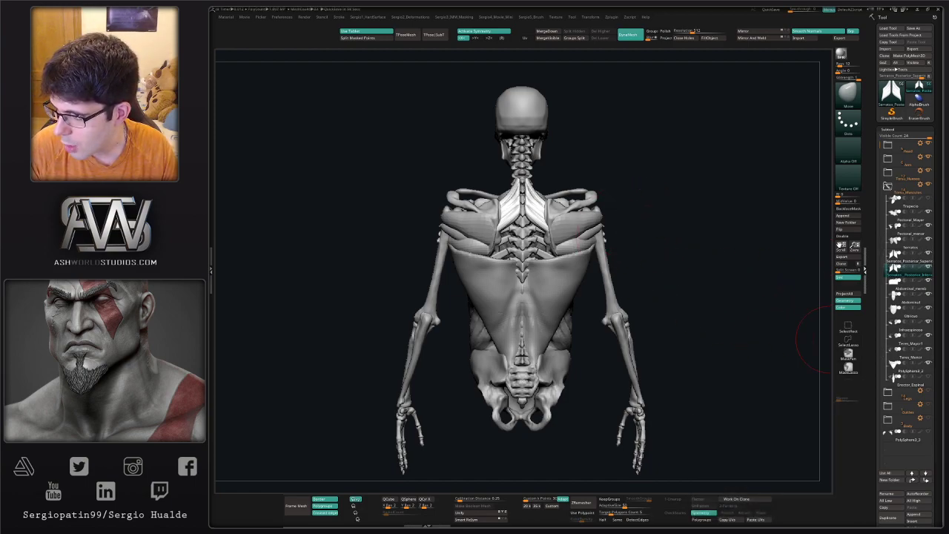
left_click_drag(714, 269, 648, 268)
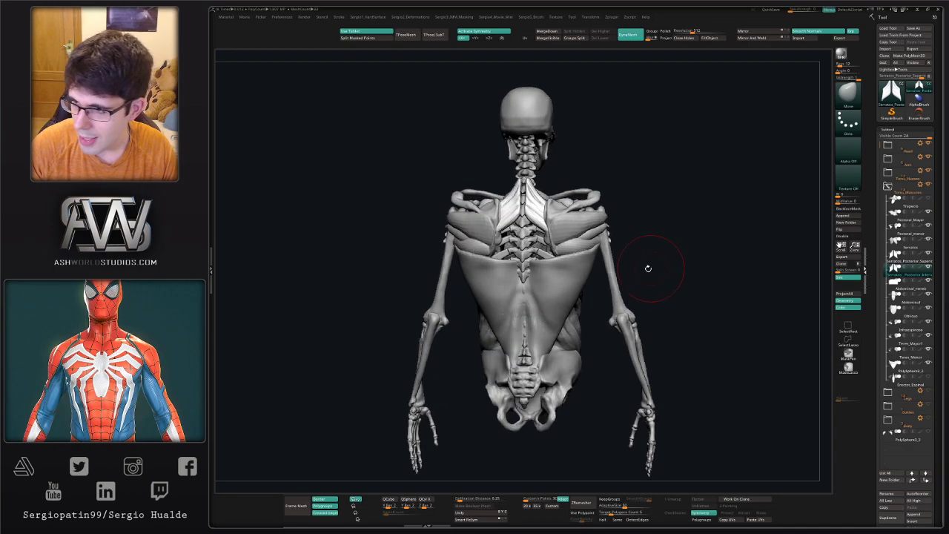
key("f")
left_click_drag(697, 187, 734, 278)
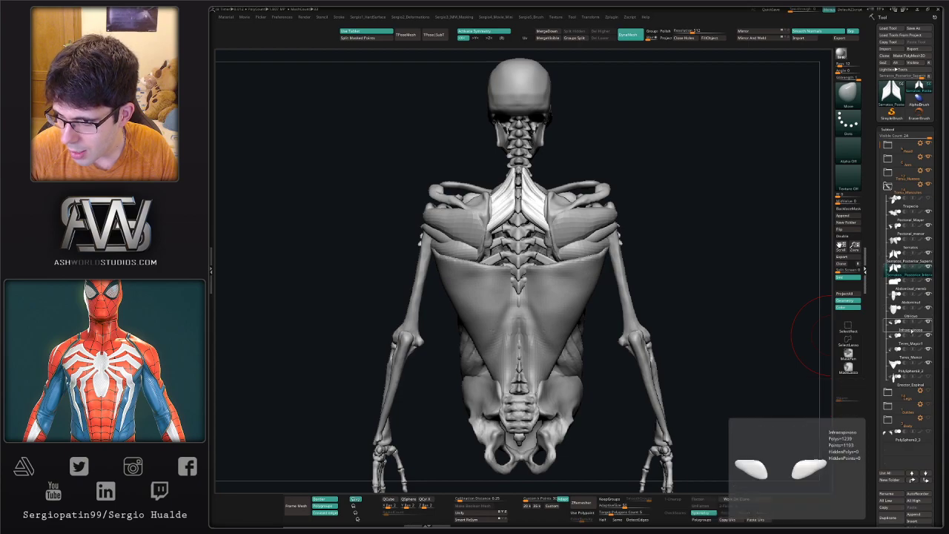
mouse_move(907, 369)
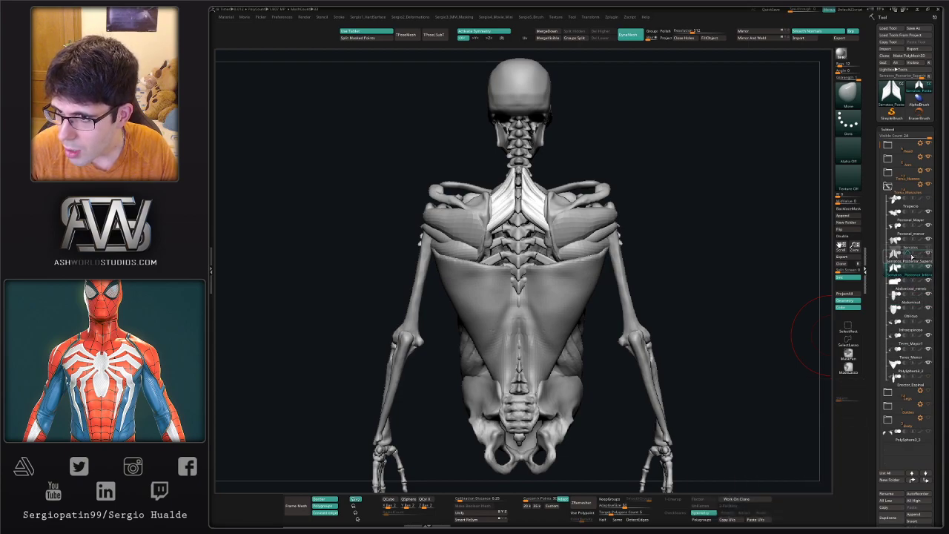
Move the latissimus subtool PolySphere3_2 directly below Pectoral_menor in the subtool order and hide it, leaving the Serratos_Posterior_Inferior copy selected
left_click_drag(913, 247, 907, 237)
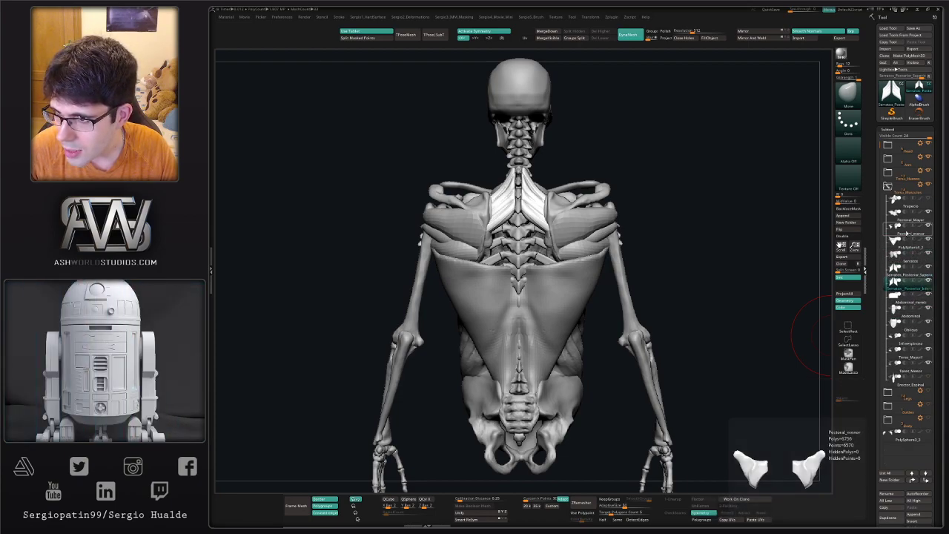
left_click(906, 235)
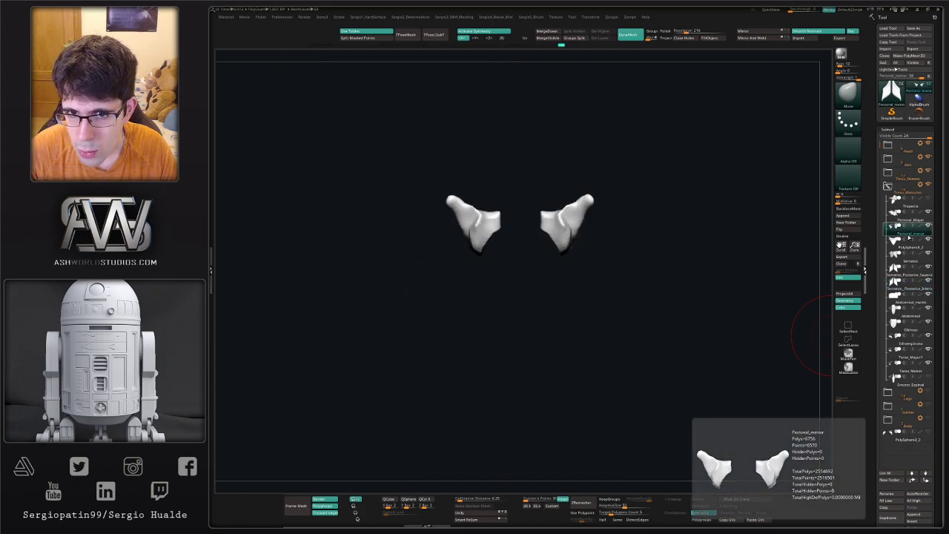
left_click_drag(754, 297, 808, 245)
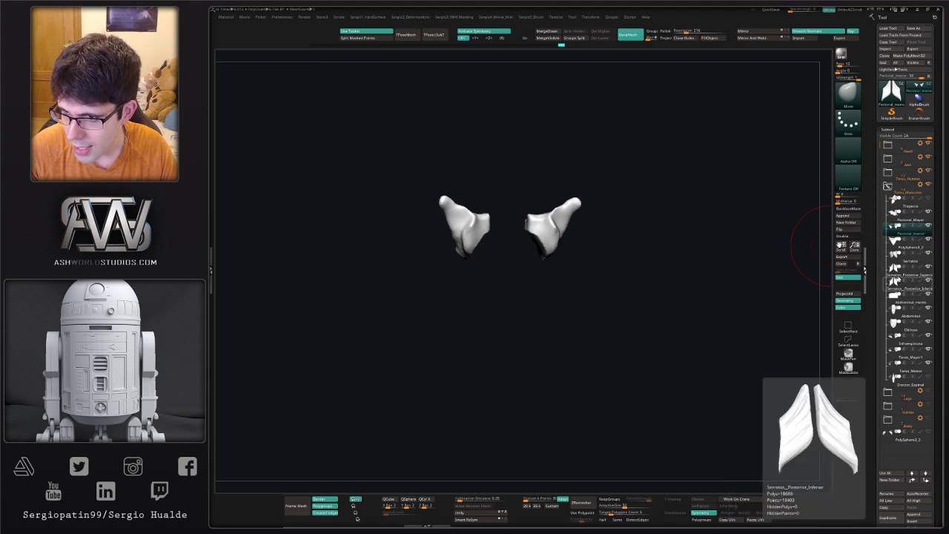
left_click(900, 250)
left_click(902, 285)
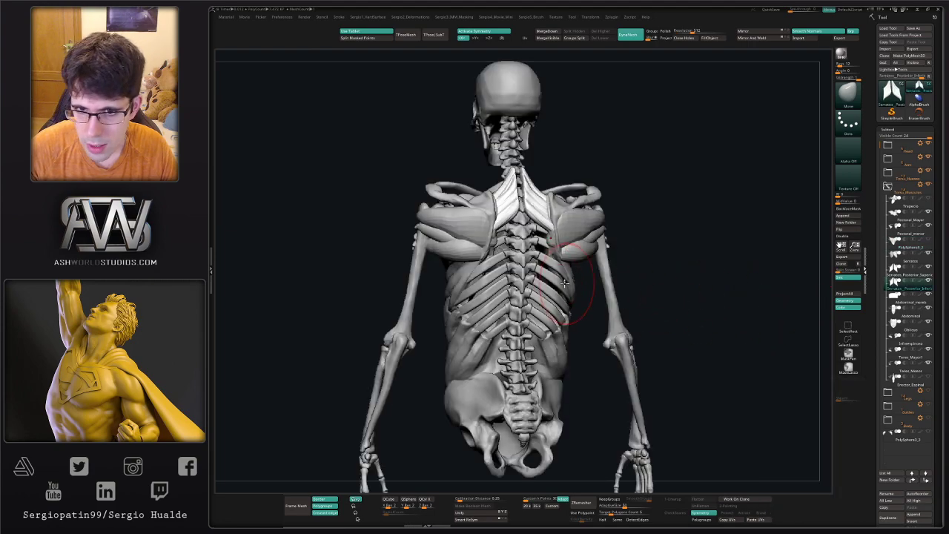
Move the Serratos_Posterior_Inferior copy down beside the lumbar spine with the transform gizmo and reorient it so its fibres rise outward
right_click_drag(565, 282, 526, 244)
key("w")
left_click_drag(486, 259, 478, 395)
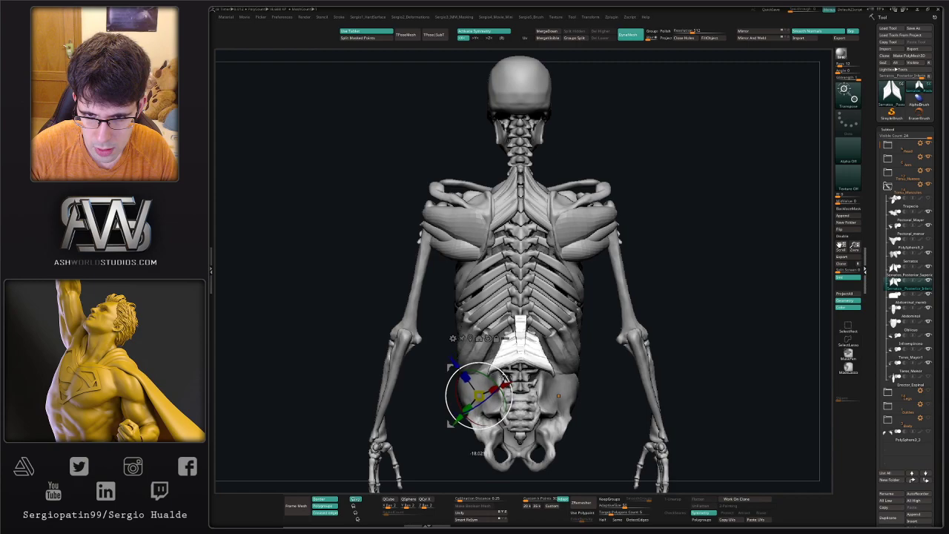
left_click_drag(478, 394, 592, 302)
key("ctrl+z")
left_click_drag(485, 338, 550, 339)
Mirror and weld the repositioned muscle and remove the surplus outer pieces beside the arms
left_click(769, 39)
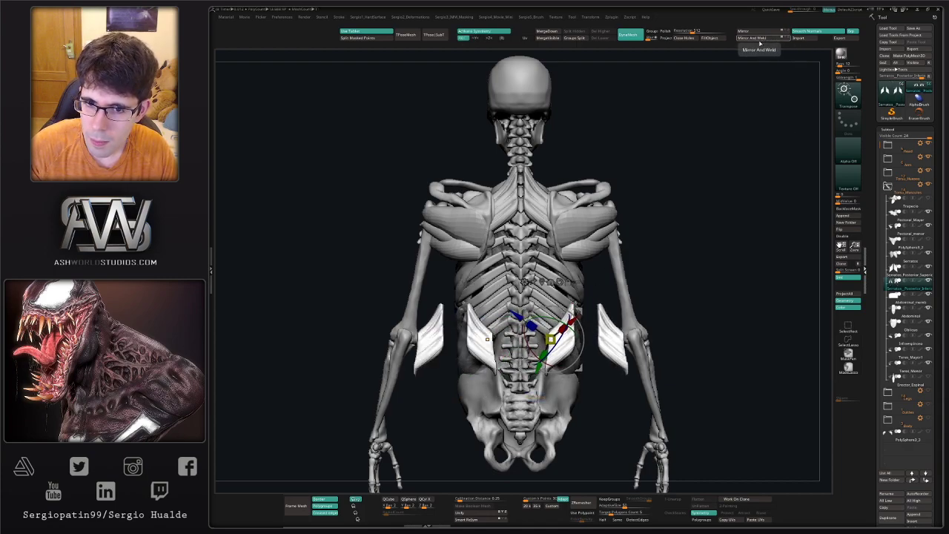
mouse_move(675, 277)
left_mouse_down("ctrl+shift")
mouse_move(618, 358)
mouse_move(678, 270)
mouse_move(627, 374)
mouse_move(661, 343)
left_mouse_up("ctrl+shift")
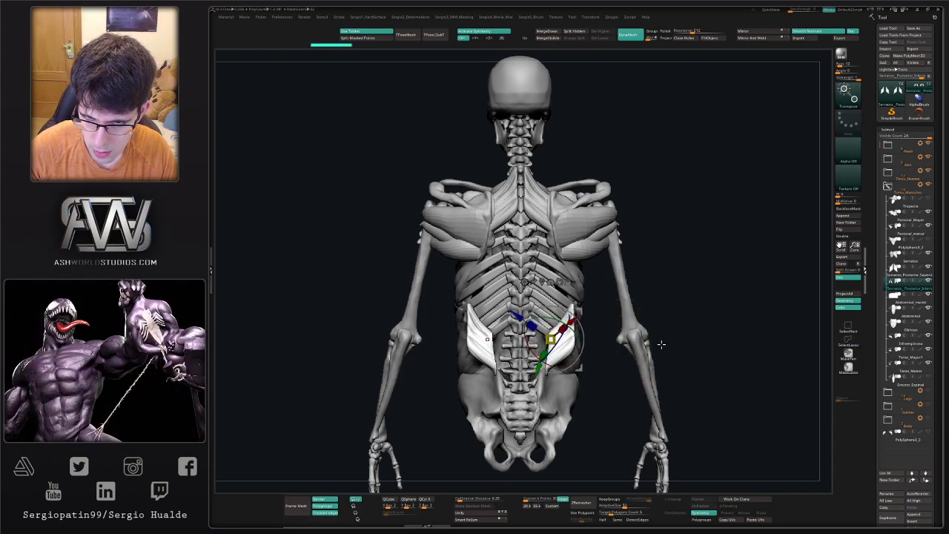
key("q")
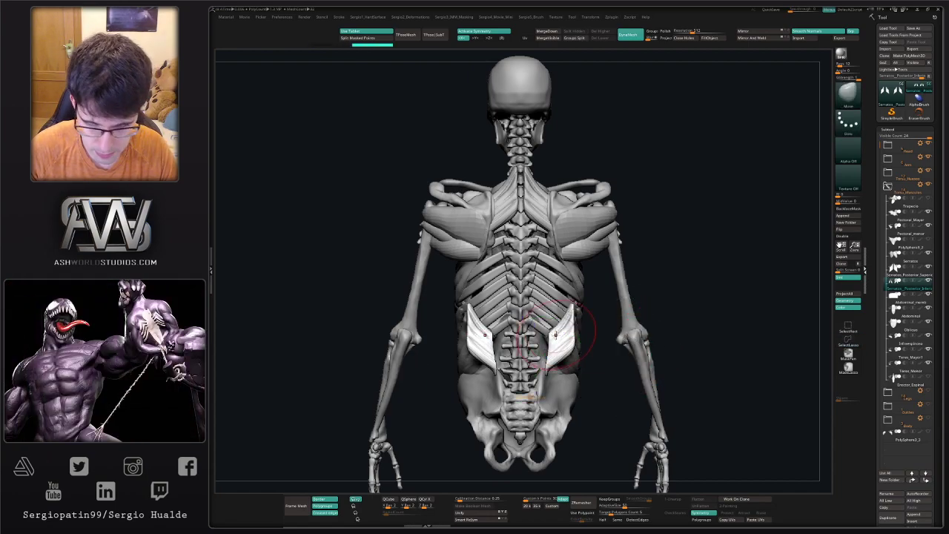
Bring both muscle halves closer to the spine and reshape their lower inner edges with a large Move brush
key("w")
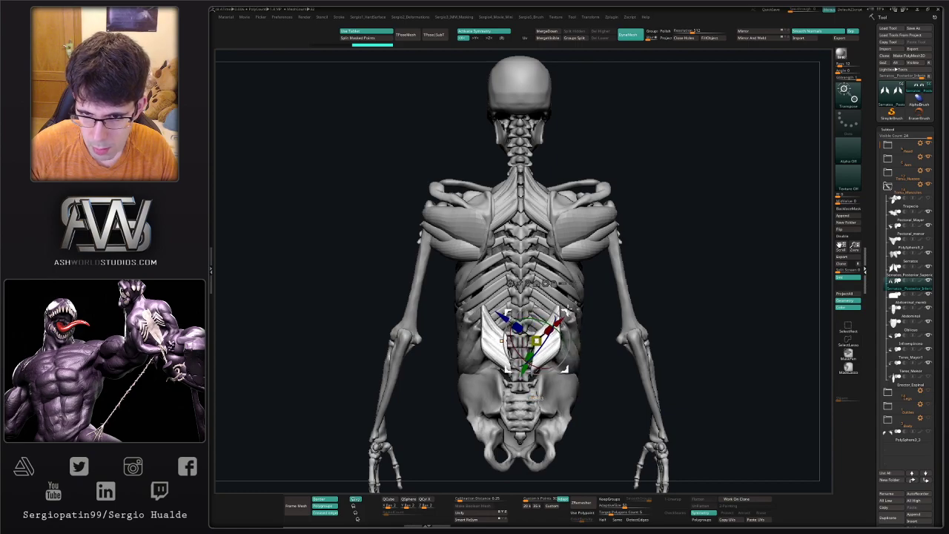
mouse_move(546, 332)
right_mouse_down("ctrl")
mouse_move(547, 366)
mouse_move(547, 344)
mouse_move(518, 380)
right_mouse_up("ctrl")
key("q")
key("bracketright")
key("bracketright")
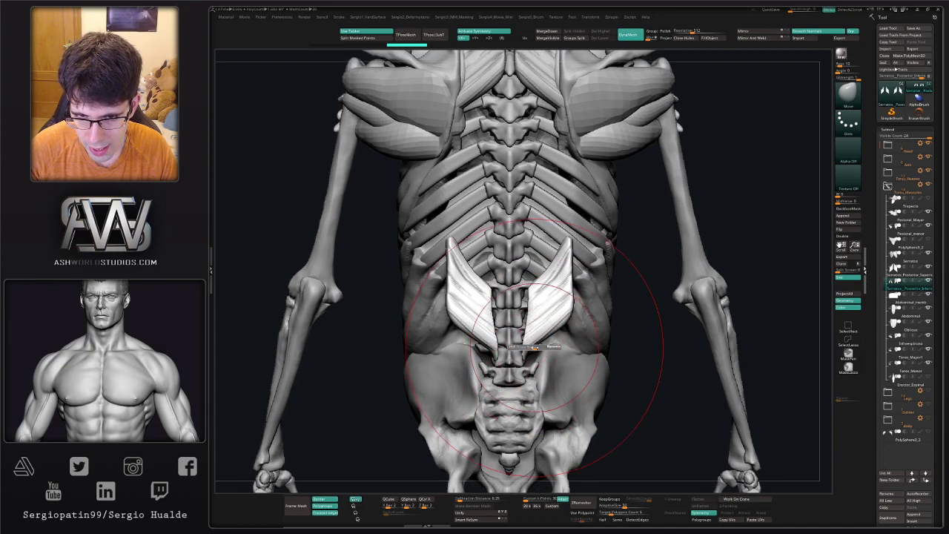
left_click_drag(542, 318, 538, 286)
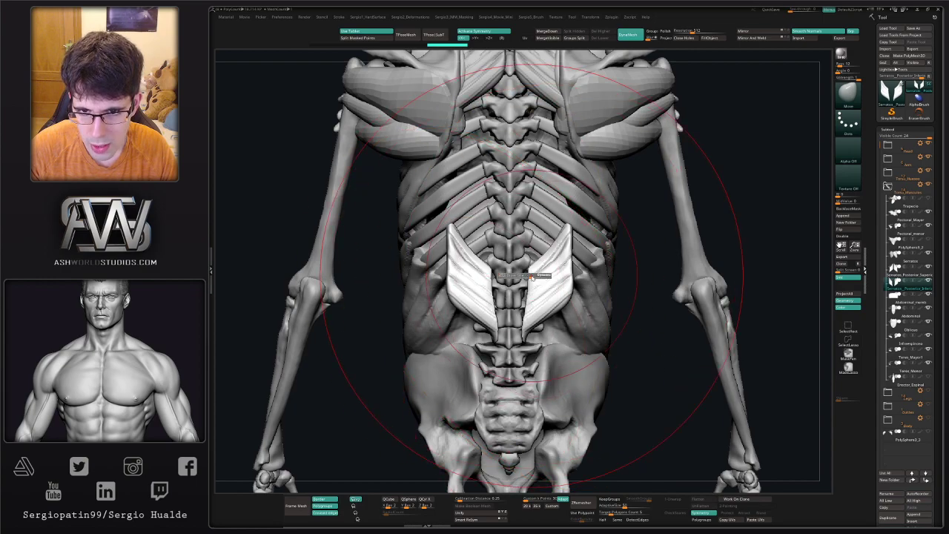
key("bracketleft")
key("bracketleft")
left_click_drag(538, 275, 519, 274)
From the side, shift and tilt the muscle with the gizmo so it sits against the back of the ribcage
right_click_drag(520, 274, 449, 276)
right_click_drag(527, 275, 448, 278, "shift")
key("w")
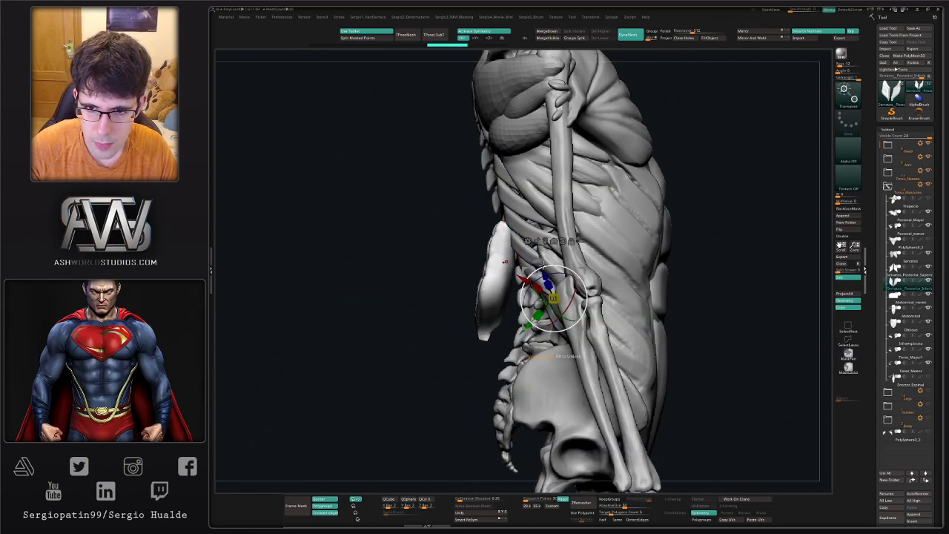
left_click_drag(530, 260, 525, 243)
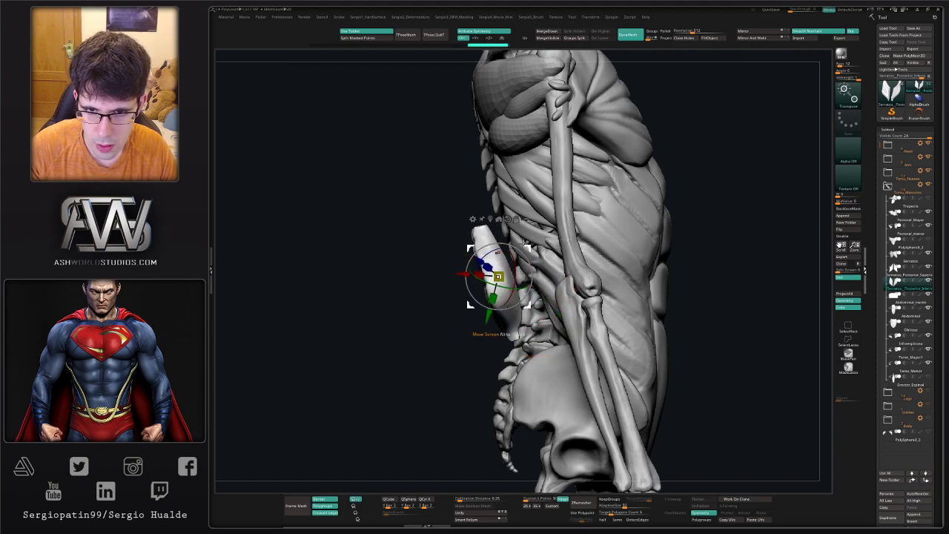
key("q")
Pull the inner edges of both muscle halves in to the lumbar vertebrae and adjust the outer edge with the Move brush
mouse_move(419, 276)
right_mouse_down("shift")
mouse_move(478, 285)
mouse_move(485, 304)
right_mouse_up("shift")
left_click_drag(487, 272, 439, 272)
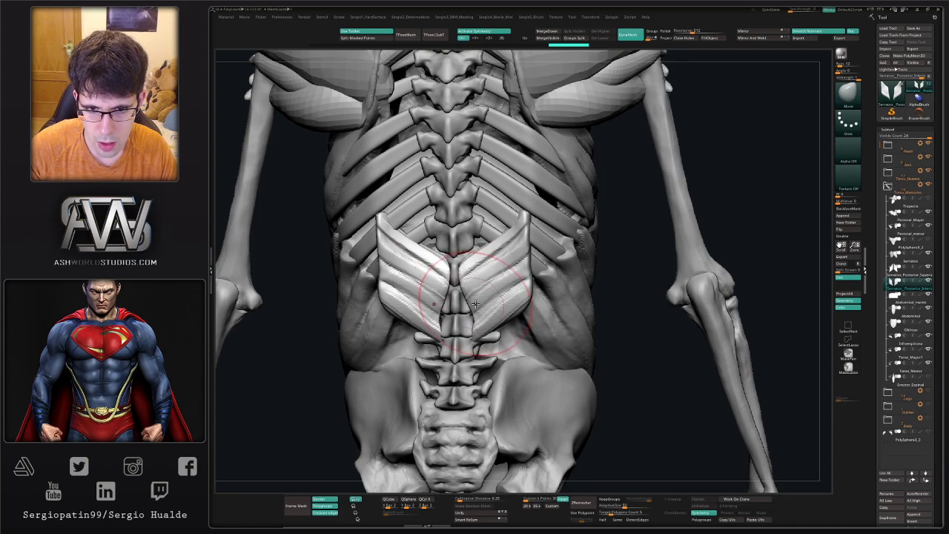
left_click_drag(474, 303, 456, 310)
mouse_move(450, 335)
right_mouse_down()
mouse_move(495, 319)
mouse_move(454, 329)
right_mouse_up()
left_click_drag(518, 299, 508, 291)
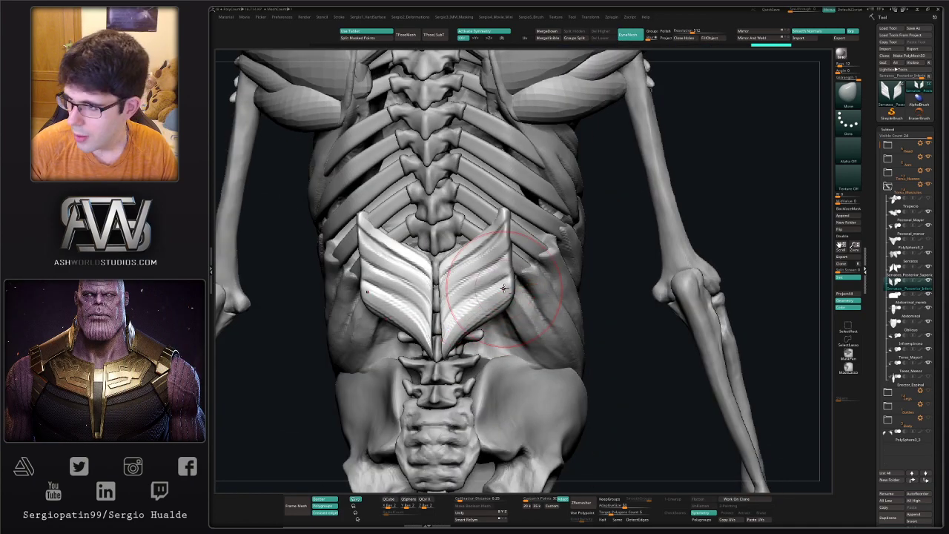
Hide the Oblicuo subtool and fit the muscle's outer edge and lower end over the lowest ribs with the Move brush
right_click_drag(510, 293, 572, 297, "alt")
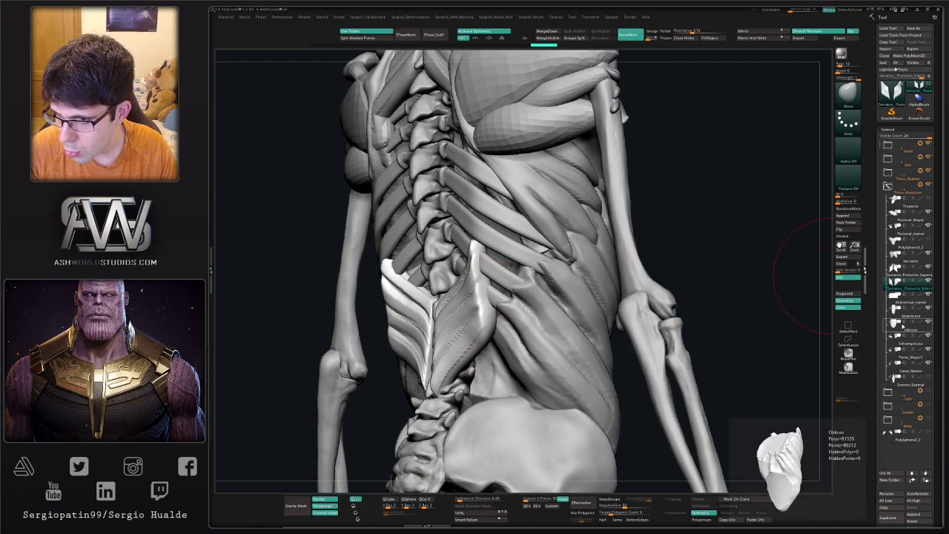
left_click(927, 322)
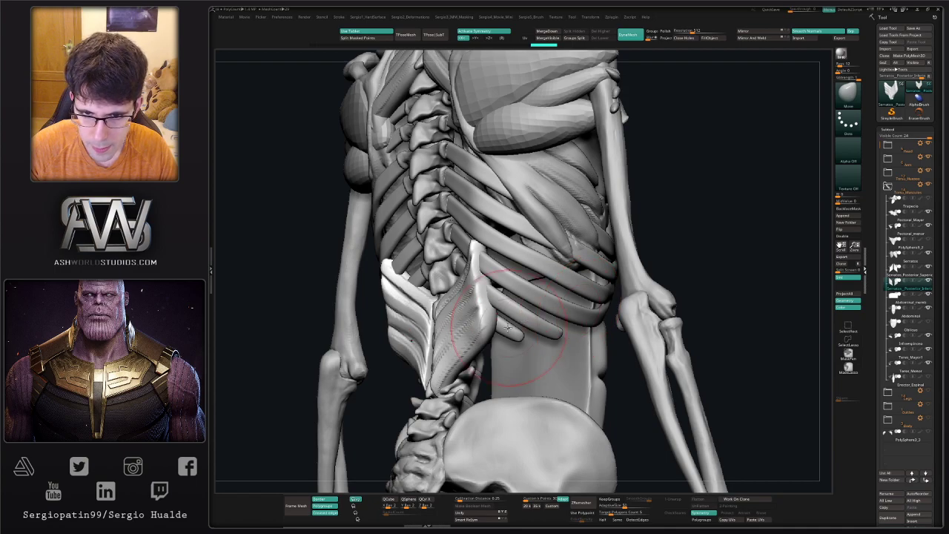
left_click_drag(508, 326, 492, 325)
right_click_drag(492, 325, 408, 330)
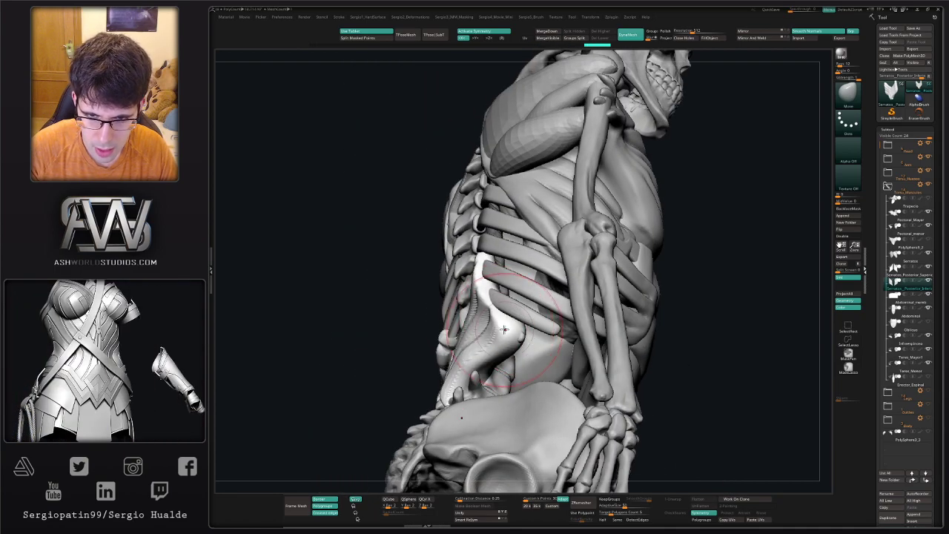
right_click_drag(512, 343, 517, 338)
mouse_move(513, 342)
left_mouse_down()
mouse_move(495, 339)
mouse_move(468, 356)
left_mouse_up()
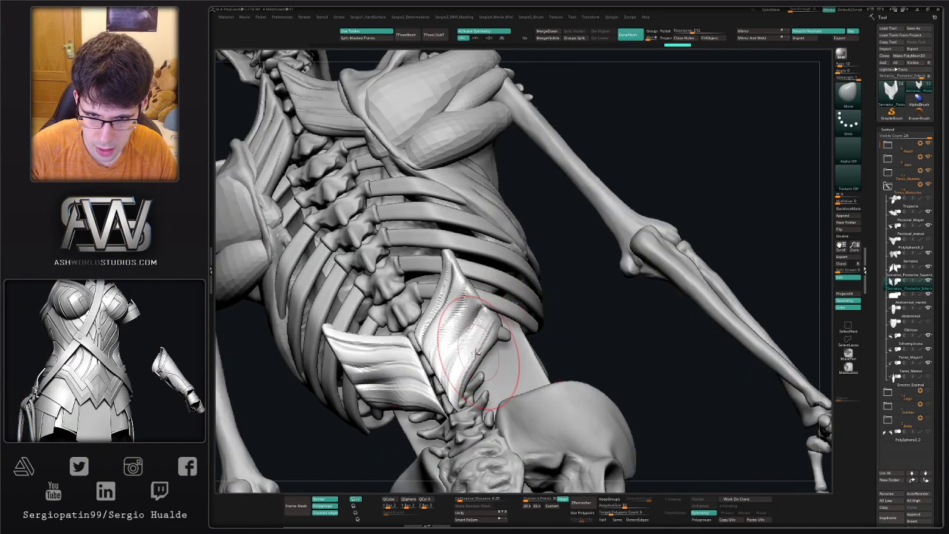
right_click_drag(466, 357, 455, 354)
left_click_drag(468, 383, 463, 372)
right_click_drag(563, 331, 512, 331)
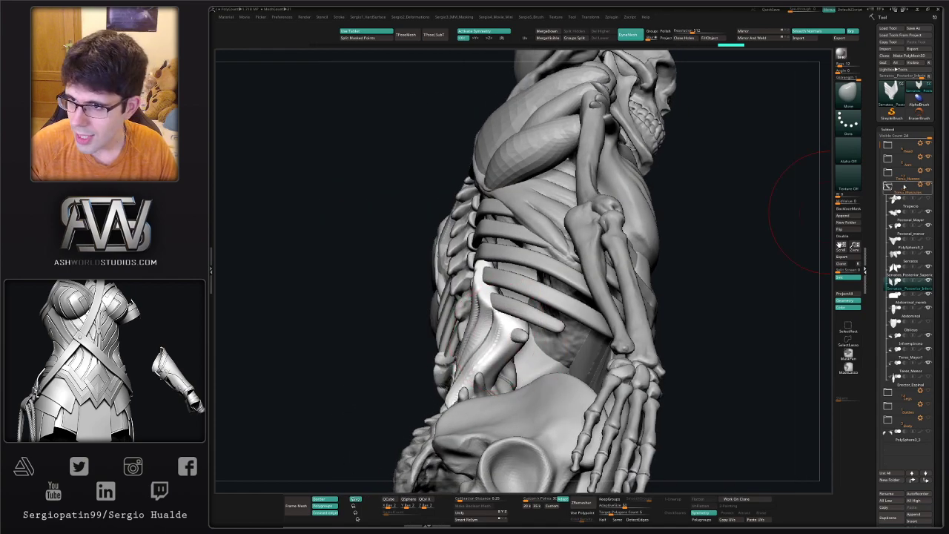
Hide the arm bones and bend the muscle's surface around the lower ribs from several angles with the Move brush
left_click(927, 158)
mouse_move(545, 367)
right_mouse_down()
mouse_move(445, 345)
mouse_move(427, 326)
mouse_move(426, 295)
right_mouse_up()
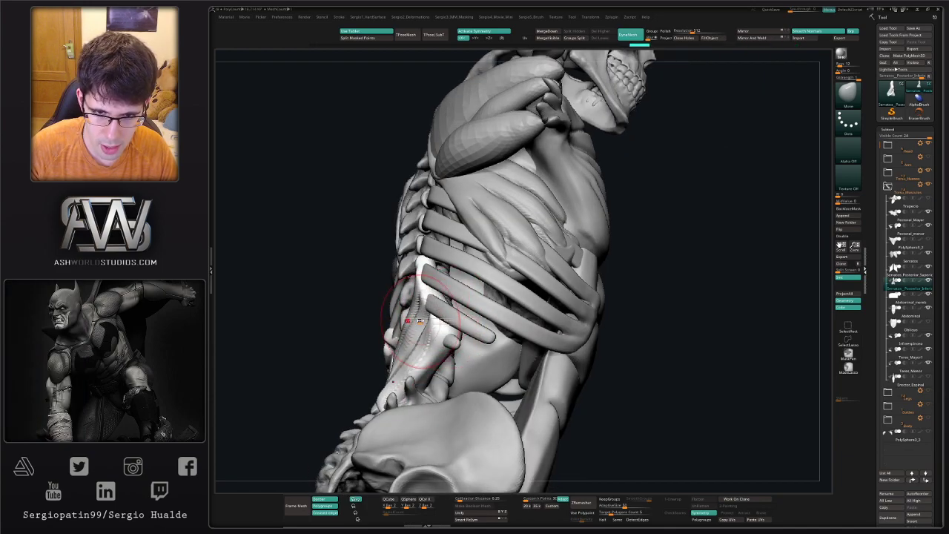
mouse_move(444, 345)
right_mouse_down()
mouse_move(430, 306)
mouse_move(408, 296)
mouse_move(386, 341)
mouse_move(413, 339)
right_mouse_up()
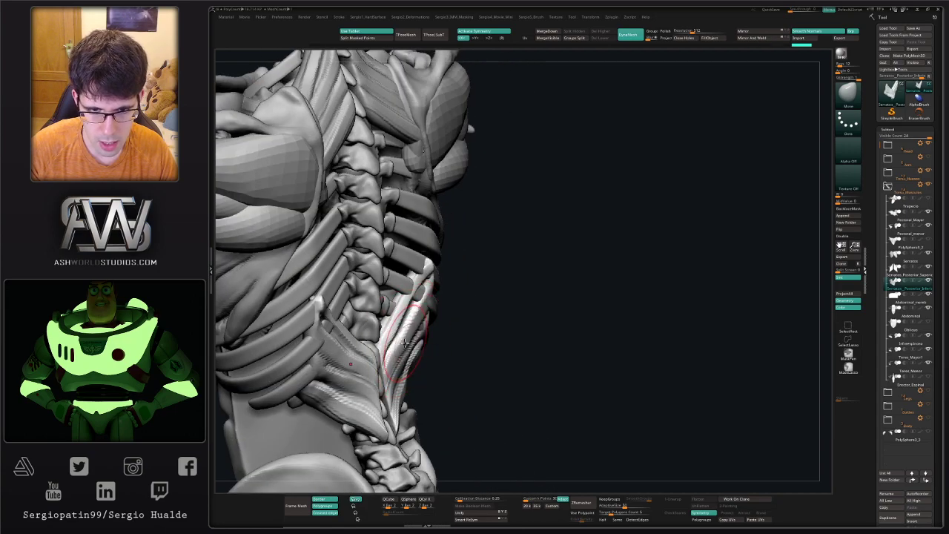
key("s")
mouse_move(404, 342)
left_mouse_down()
mouse_move(419, 339)
mouse_move(414, 364)
left_mouse_up()
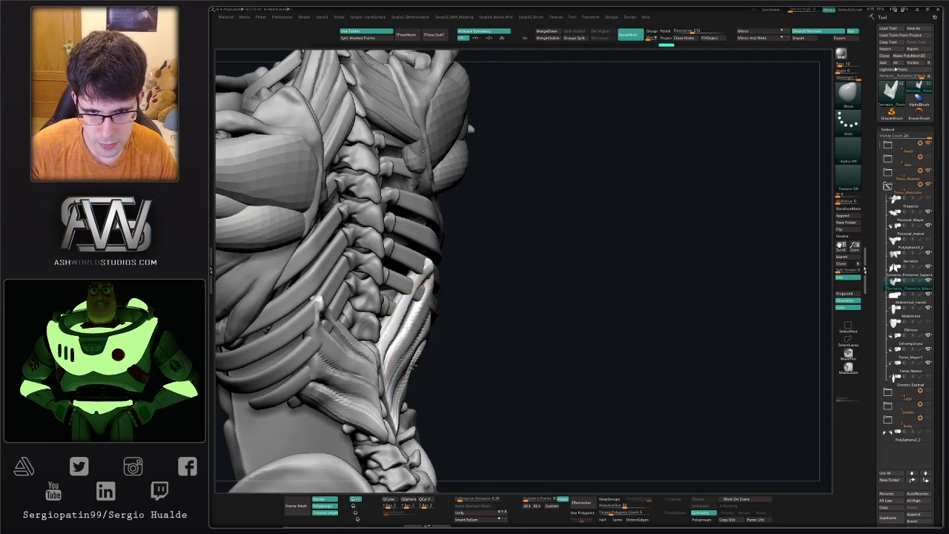
mouse_move(442, 352)
right_mouse_down()
mouse_move(385, 350)
mouse_move(385, 322)
mouse_move(434, 349)
mouse_move(436, 316)
mouse_move(437, 349)
right_mouse_up()
right_click_drag(438, 349, 467, 344)
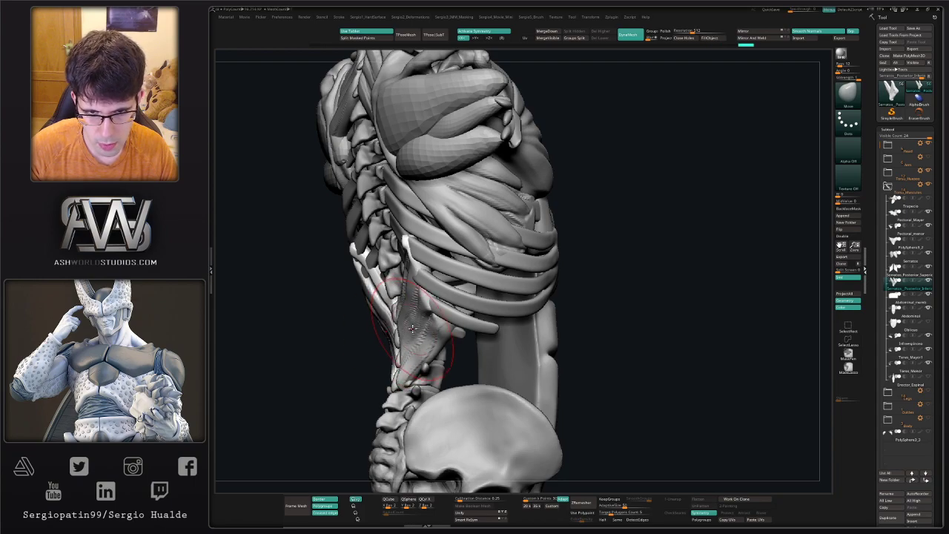
left_click_drag(413, 328, 406, 330)
mouse_move(387, 331)
right_mouse_down()
mouse_move(414, 324)
mouse_move(415, 347)
mouse_move(386, 345)
right_mouse_up()
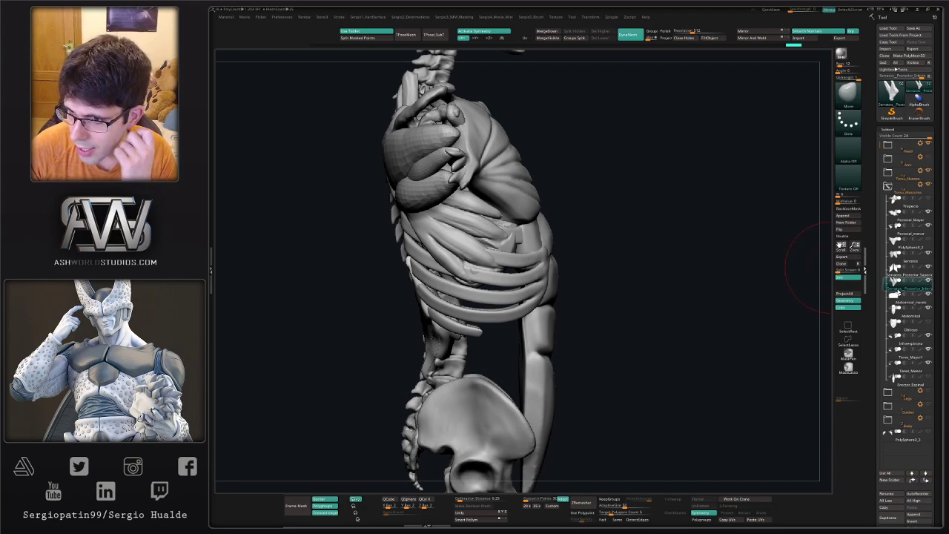
Select the lowest ribs and the vertebrae and adjust them where they meet with the Move Topological brush
left_click(459, 313, "alt")
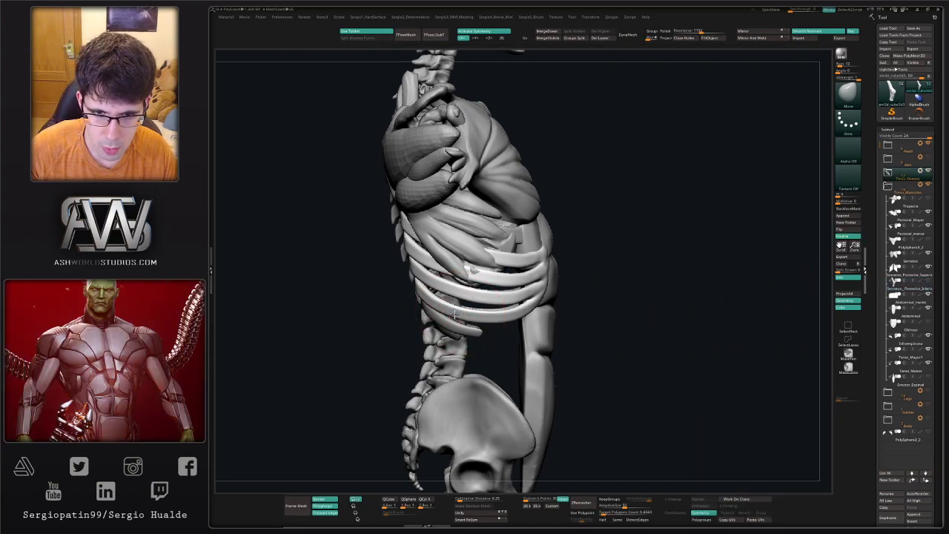
mouse_move(434, 314)
right_mouse_down()
mouse_move(456, 308)
mouse_move(439, 315)
mouse_move(465, 343)
mouse_move(441, 336)
mouse_move(453, 345)
mouse_move(508, 333)
mouse_move(460, 282)
mouse_move(482, 332)
mouse_move(459, 329)
right_mouse_up()
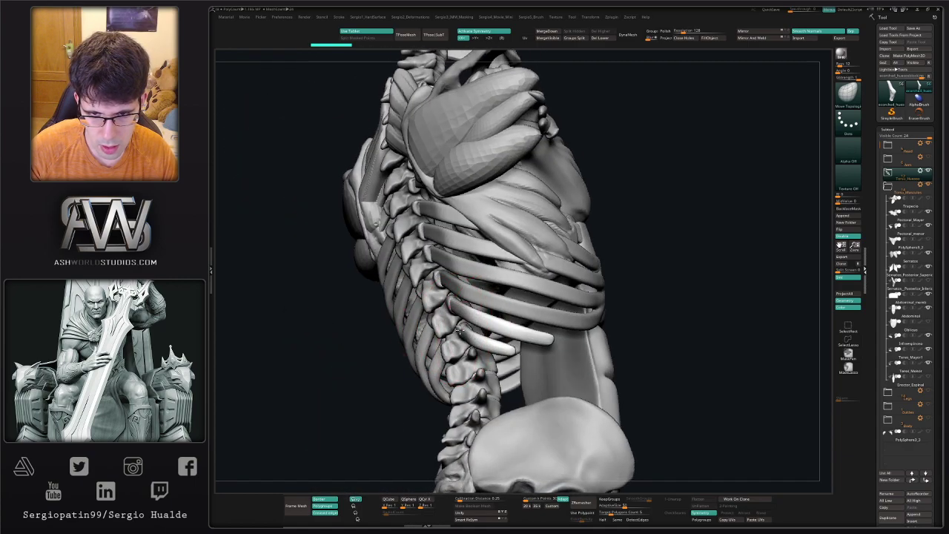
left_click(461, 335, "alt")
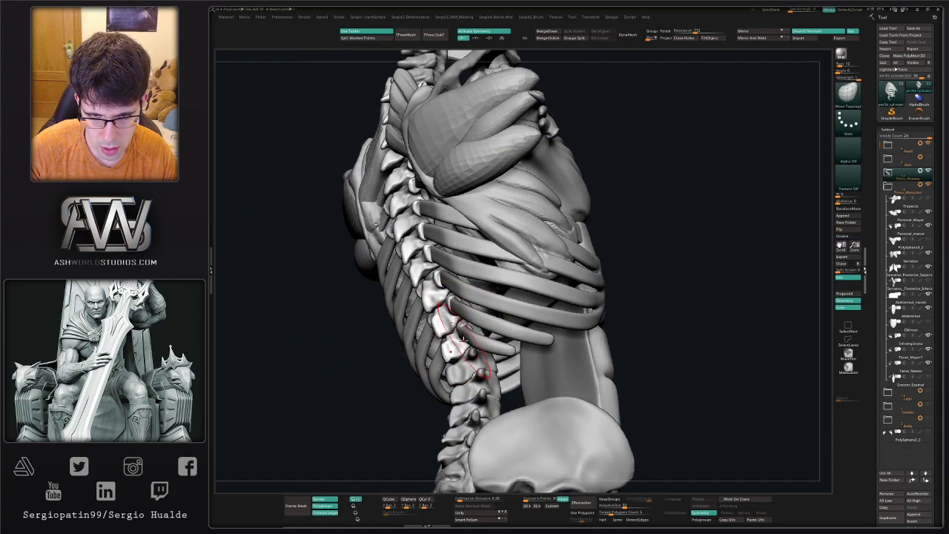
right_click_drag(461, 335, 504, 332, "ctrl")
key("shift+s")
key("shift+s")
key("shift+s")
key("shift+s")
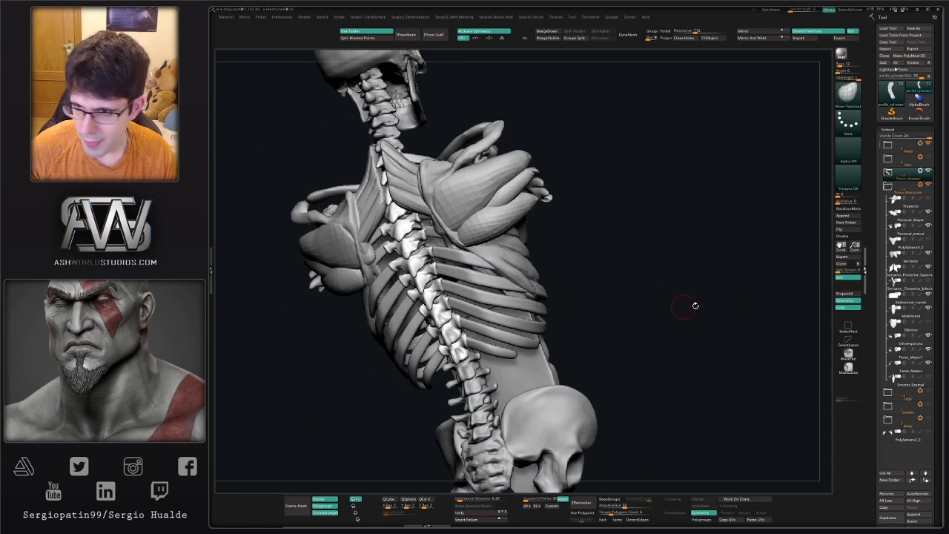
Reselect Serratos_Posterior_Inferior and pull its outer edge near the lowest rib into shape with the Move brush
left_click(906, 249)
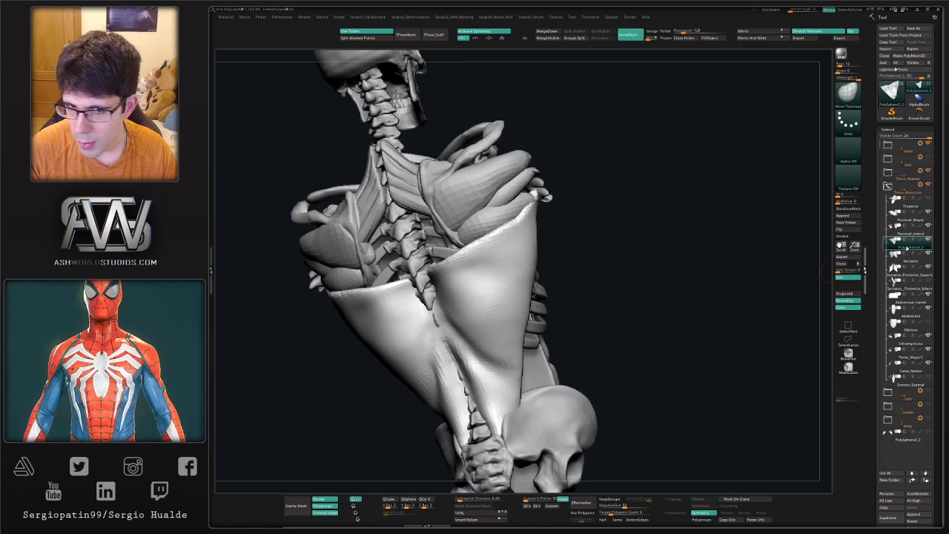
left_click(913, 288)
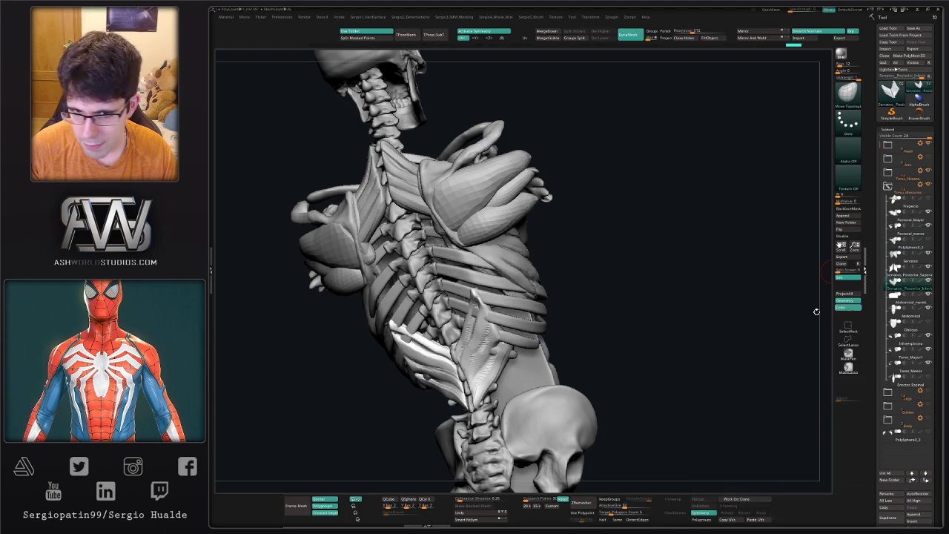
right_click_drag(511, 326, 512, 364, "ctrl")
key("b")
key("m")
key("v")
key("s")
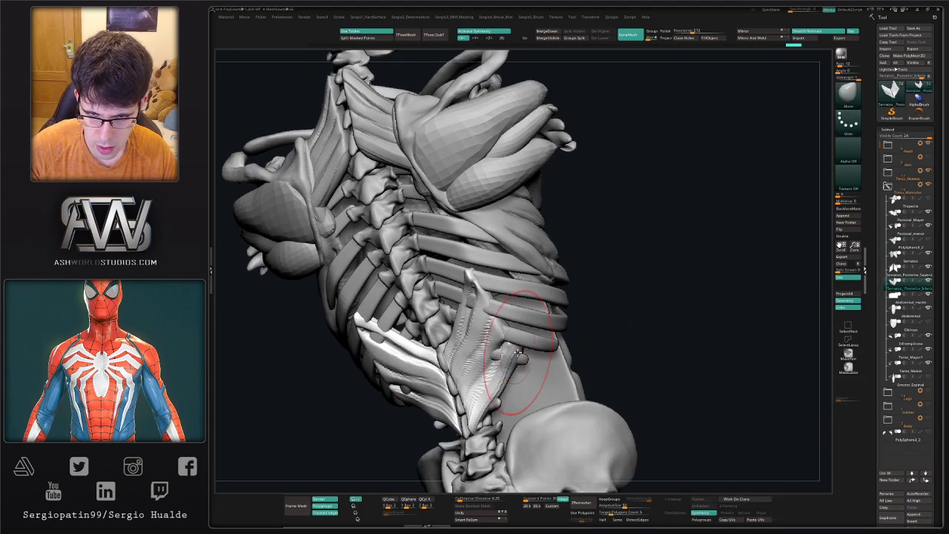
left_click_drag(518, 352, 521, 363)
right_click_drag(521, 362, 501, 393)
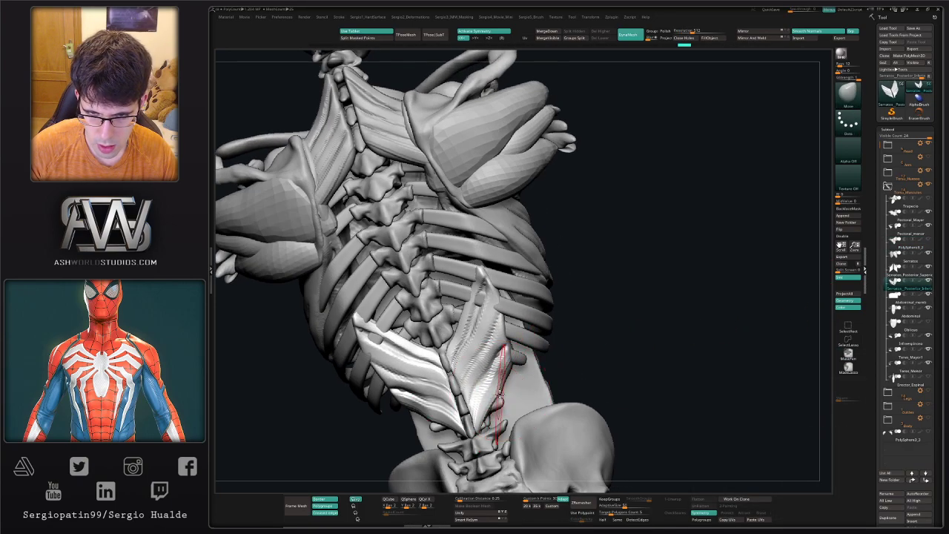
Refine the muscle's lower outer contour and reposition its pointed upper tip on the ribs with the Move brush
left_click_drag(499, 393, 509, 371)
right_click_drag(508, 371, 513, 363)
left_click_drag(510, 365, 504, 310)
right_click_drag(518, 313, 507, 317)
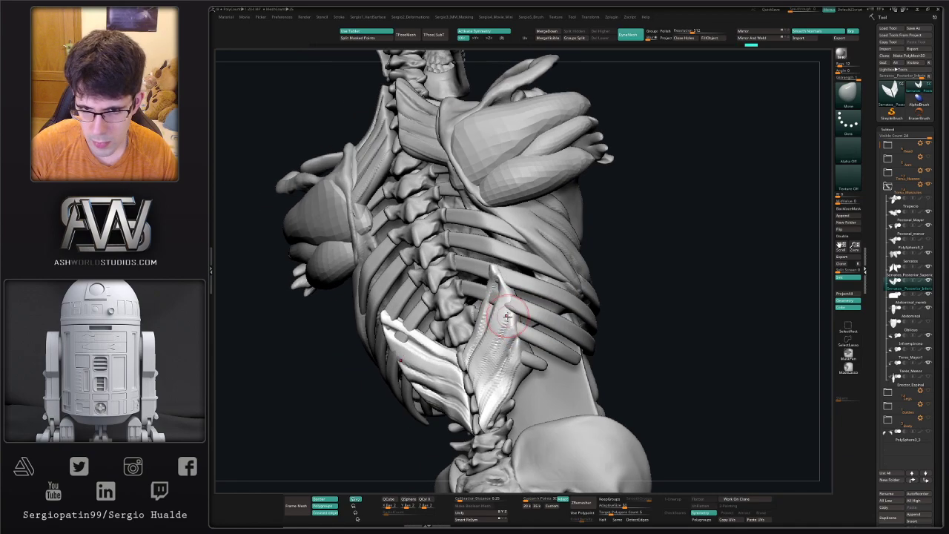
left_click_drag(503, 296, 489, 275)
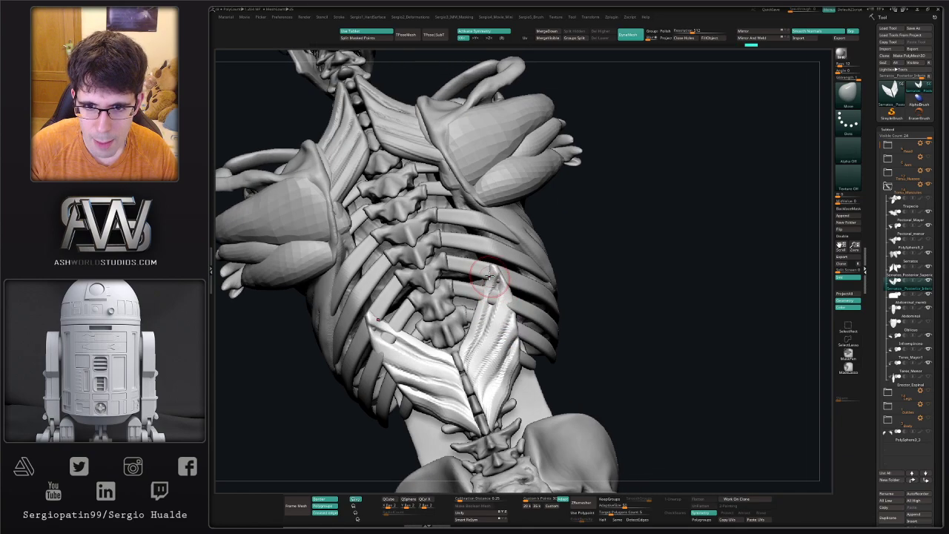
Pull the upper tip of the posterior inferior serratus into place against the ribs with the Move brush
mouse_move(487, 328)
left_mouse_down()
mouse_move(494, 283)
mouse_move(482, 279)
left_mouse_up()
right_click_drag(522, 291, 483, 296)
mouse_move(484, 291)
left_mouse_down()
mouse_move(492, 279)
mouse_move(475, 286)
mouse_move(470, 303)
left_mouse_up()
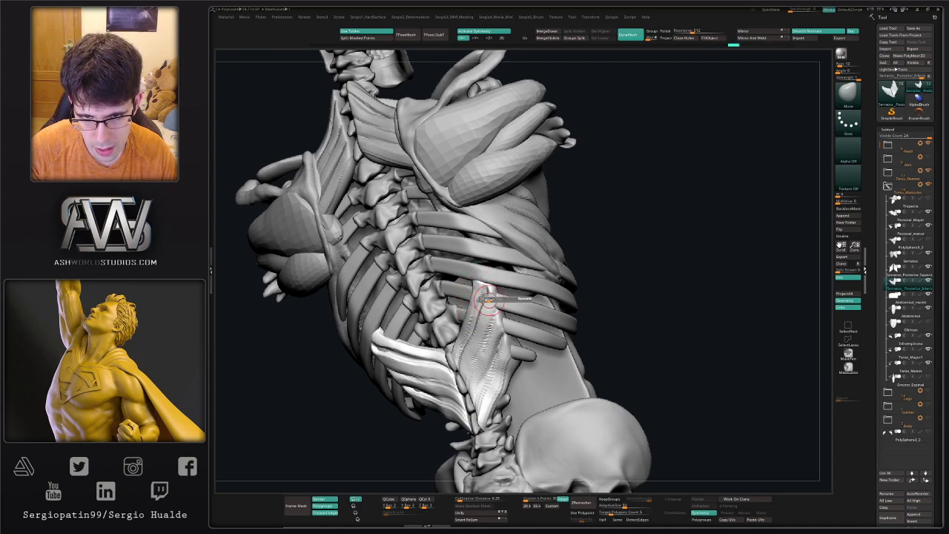
Isolate the posterior inferior serratus and build up volume near its upper tip with the ClayBuildup brush
mouse_move(489, 300)
right_mouse_down("ctrl")
mouse_move(487, 278)
mouse_move(495, 283)
right_mouse_up("ctrl")
key("b")
key("c")
key("b")
left_click_drag(495, 284, 493, 283)
right_click_drag(493, 284, 493, 320)
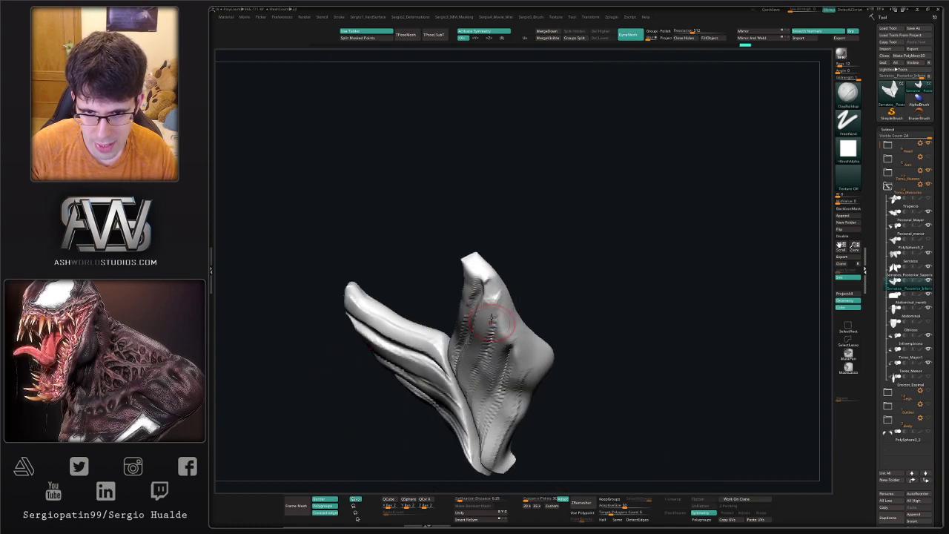
mouse_move(491, 318)
left_mouse_down()
mouse_move(500, 279)
mouse_move(495, 312)
mouse_move(508, 307)
left_mouse_up()
key("alt+s")
Fit the muscle's upper tip and strips closely around the ribs from several angles with the Move brush
mouse_move(509, 307)
right_mouse_down()
mouse_move(496, 288)
mouse_move(489, 299)
right_mouse_up()
key("b")
key("m")
key("v")
left_click_drag(489, 300, 493, 305)
right_click_drag(493, 305, 461, 300)
left_click_drag(489, 295, 493, 308)
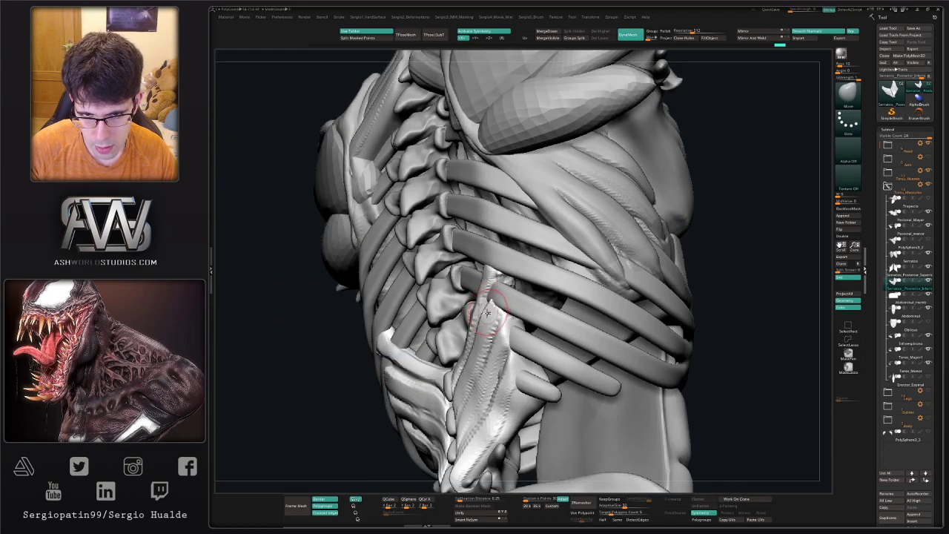
right_click_drag(501, 332, 498, 305)
left_click_drag(498, 305, 504, 316)
Isolate the muscle and thicken the ends of its outer strips with the ClayBuildup brush
key("alt+s")
right_click_drag(506, 317, 515, 335)
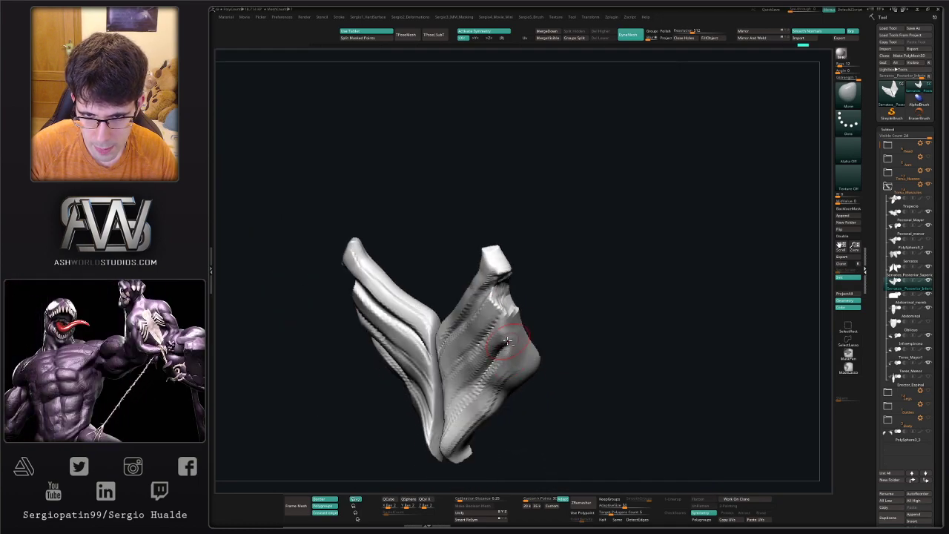
key("b")
key("c")
key("b")
mouse_move(505, 317)
left_mouse_down()
mouse_move(513, 306)
mouse_move(507, 323)
left_mouse_up()
mouse_move(510, 359)
left_mouse_down()
mouse_move(533, 338)
mouse_move(543, 347)
left_mouse_up()
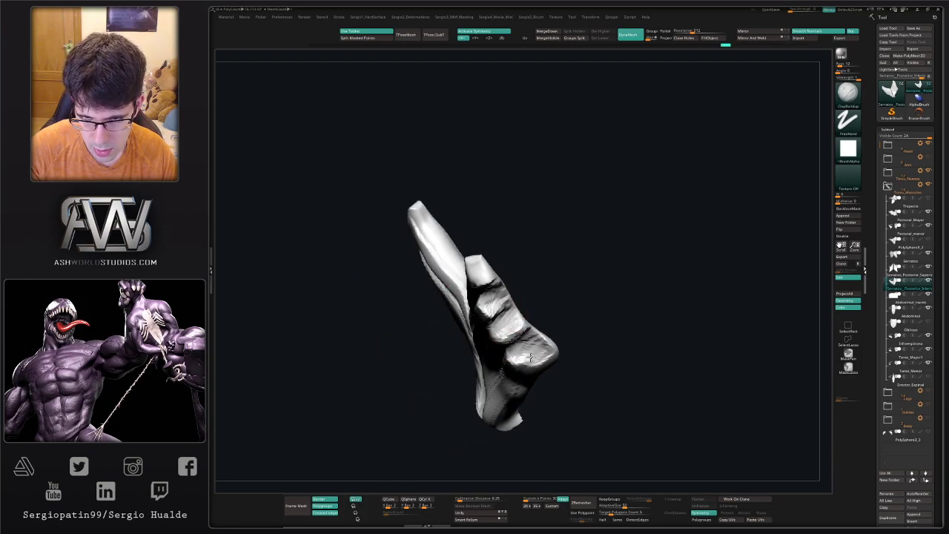
right_click_drag(543, 343, 538, 293)
Show the full torso and adjust the muscle's outer strips against the lowest ribs with the Move Topological brush
key("alt+s")
key("b")
key("m")
key("t")
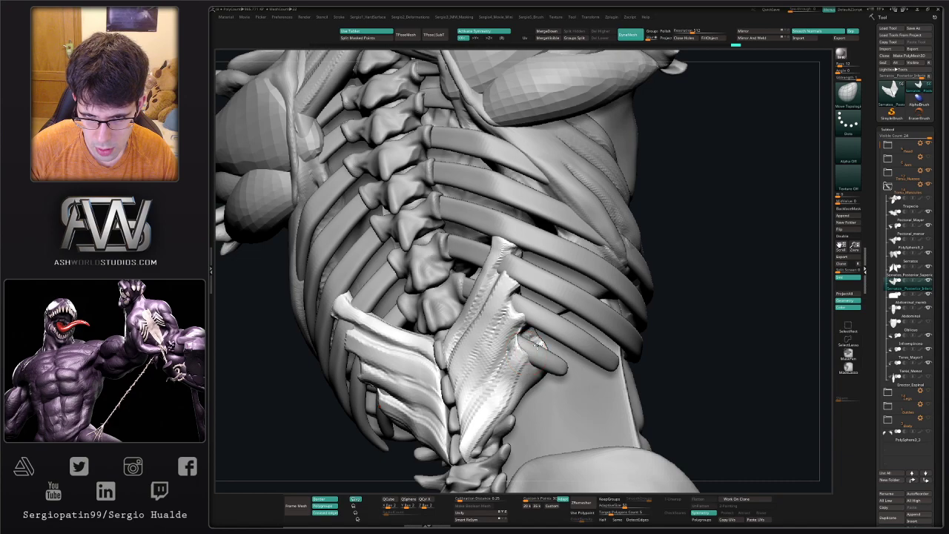
right_click_drag(535, 340, 517, 346)
mouse_move(527, 358)
left_mouse_down()
mouse_move(509, 354)
mouse_move(512, 361)
left_mouse_up()
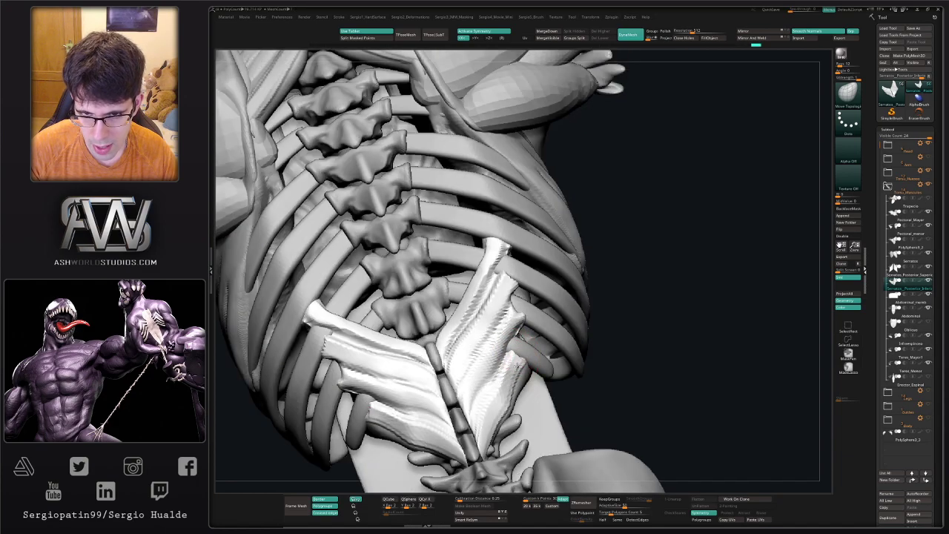
left_click_drag(518, 325, 510, 302)
mouse_move(510, 364)
right_mouse_down("ctrl")
mouse_move(498, 340)
mouse_move(493, 371)
mouse_move(490, 327)
mouse_move(518, 305)
right_mouse_up("ctrl")
mouse_move(585, 305)
right_mouse_down()
mouse_move(565, 311)
mouse_move(571, 303)
right_mouse_up()
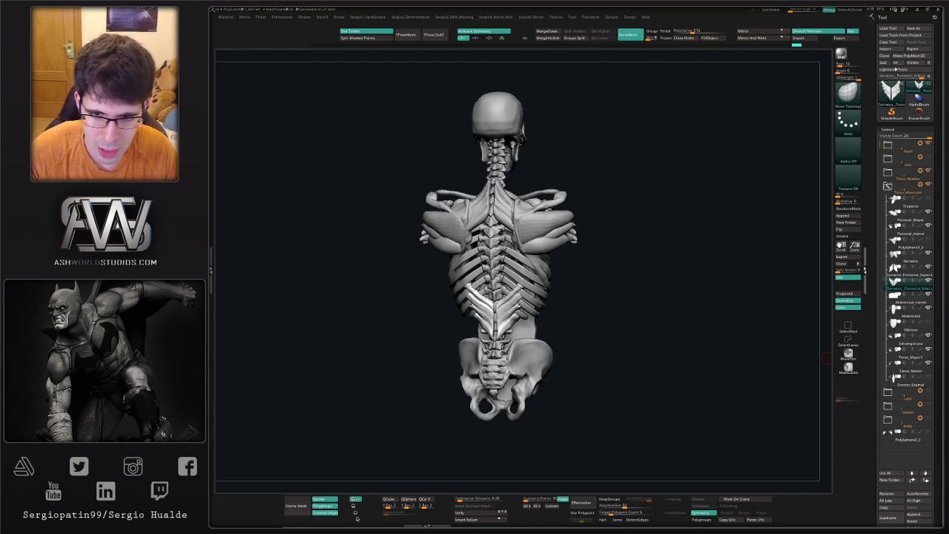
Select Serratos_Posterior_Superior and reshape its upper end beside the base of the neck with the Move brush
left_click_drag(601, 346, 611, 322)
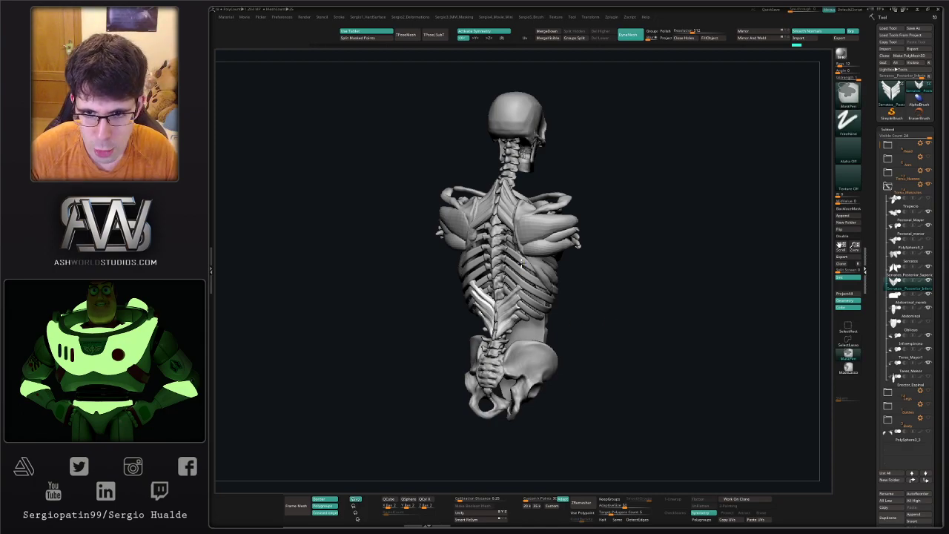
mouse_move(544, 296)
right_mouse_down("ctrl")
mouse_move(523, 226)
mouse_move(540, 208)
mouse_move(538, 301)
right_mouse_up("ctrl")
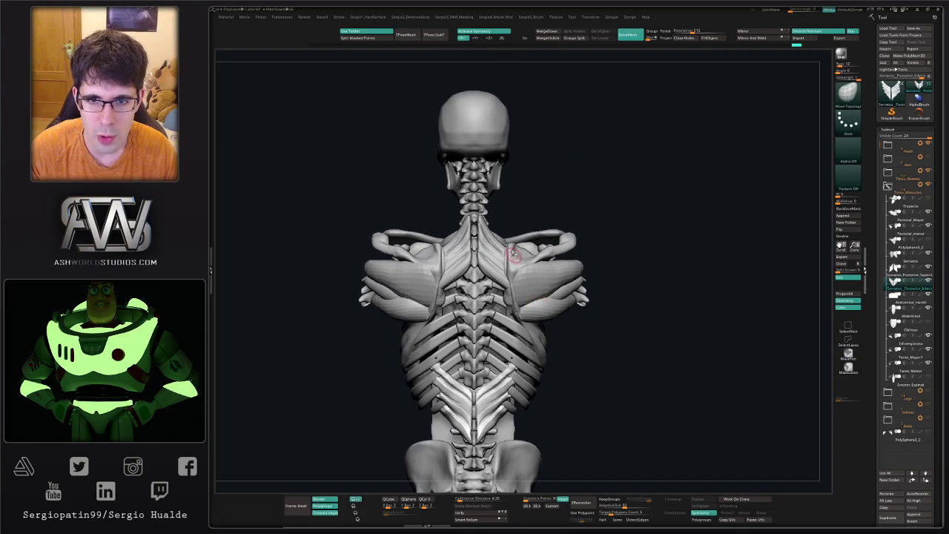
right_click_drag(455, 269, 454, 276, "ctrl")
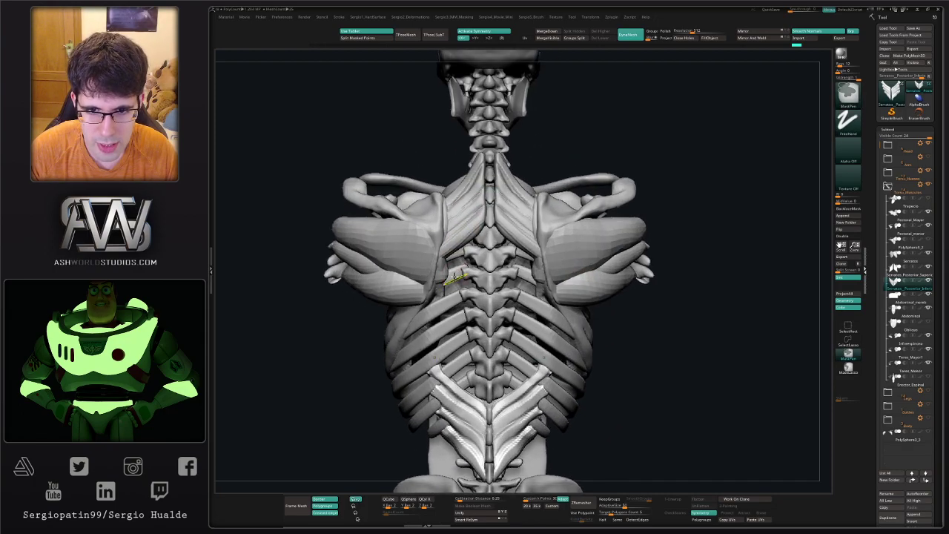
left_click(454, 218, "alt")
mouse_move(499, 241)
right_mouse_down()
mouse_move(450, 243)
mouse_move(446, 268)
mouse_move(435, 233)
mouse_move(456, 216)
mouse_move(479, 268)
mouse_move(463, 256)
mouse_move(458, 274)
mouse_move(448, 254)
right_mouse_up()
key("b")
key("m")
key("v")
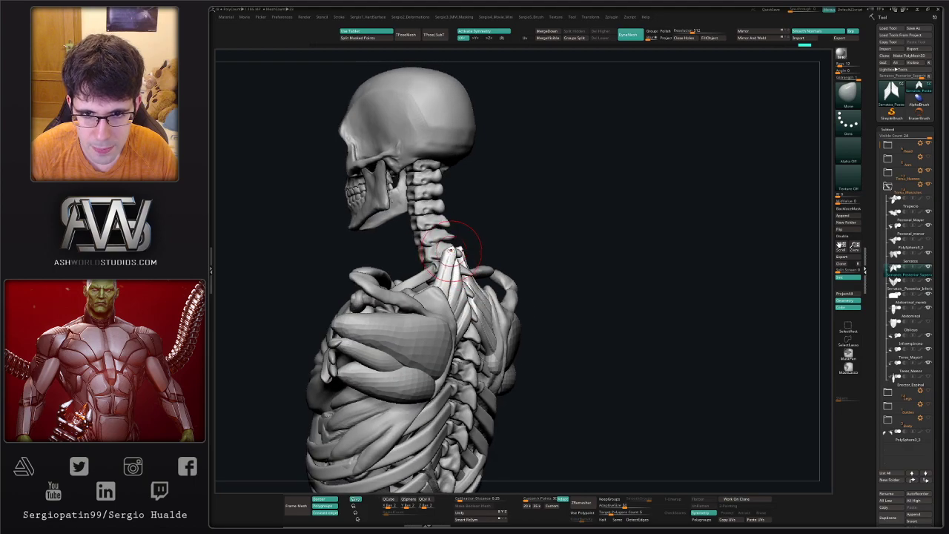
left_click_drag(450, 250, 459, 257)
right_click_drag(461, 258, 430, 265)
key("s")
left_click_drag(471, 273, 458, 272)
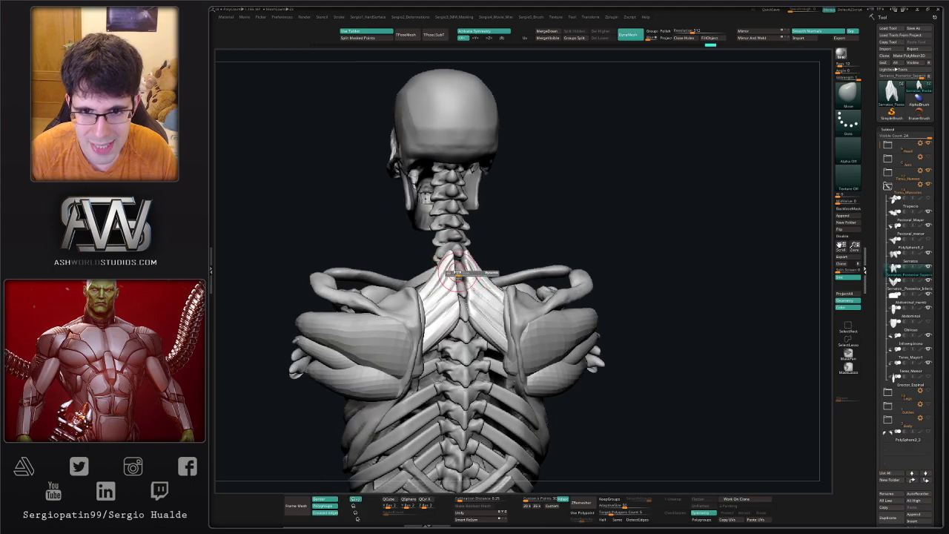
right_click_drag(457, 272, 467, 320, "ctrl")
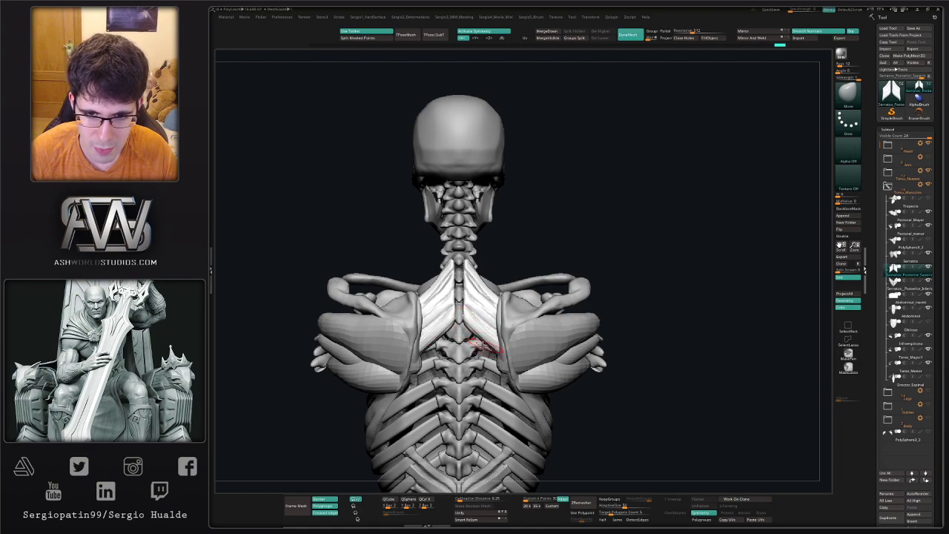
Isolate the posterior superior serratus and flatten its lowest strip and lower edge with the TrimDynamic brush
key("alt+s")
mouse_move(470, 337)
right_mouse_down()
mouse_move(480, 278)
mouse_move(490, 350)
right_mouse_up()
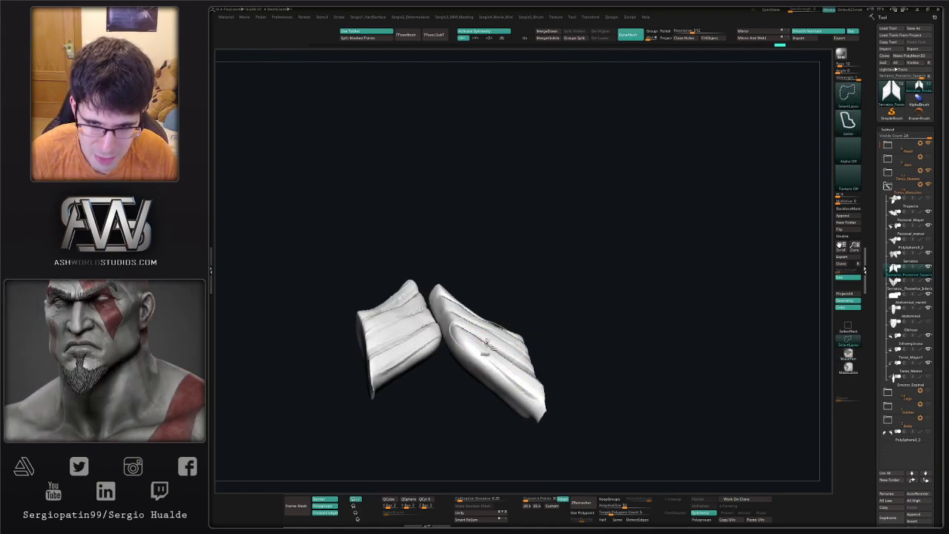
key("ctrl+shift+t")
left_click_drag(464, 344, 518, 388)
key("ctrl+z")
mouse_move(467, 346)
left_mouse_down()
mouse_move(515, 389)
mouse_move(482, 373)
mouse_move(511, 389)
left_mouse_up()
mouse_move(510, 389)
right_mouse_down()
mouse_move(571, 319)
mouse_move(645, 291)
right_mouse_up()
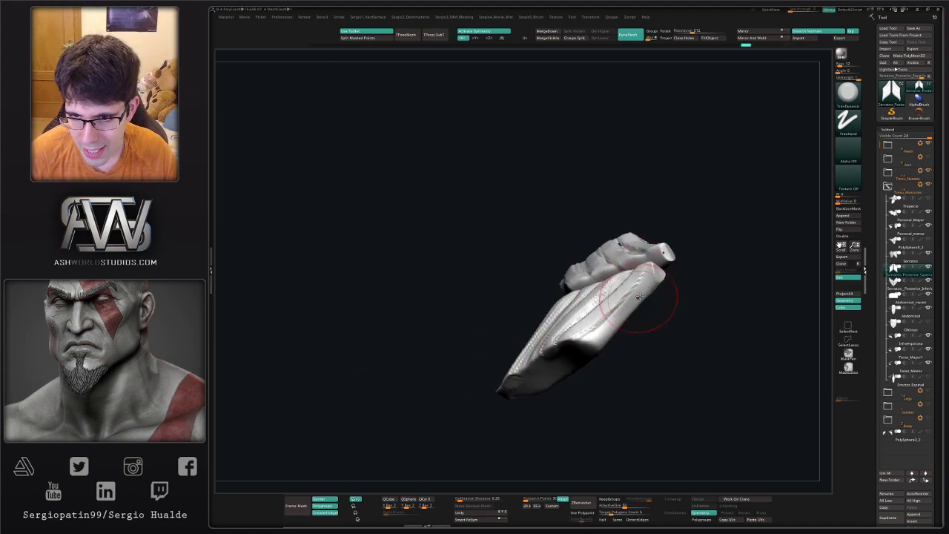
left_click_drag(654, 280, 605, 337)
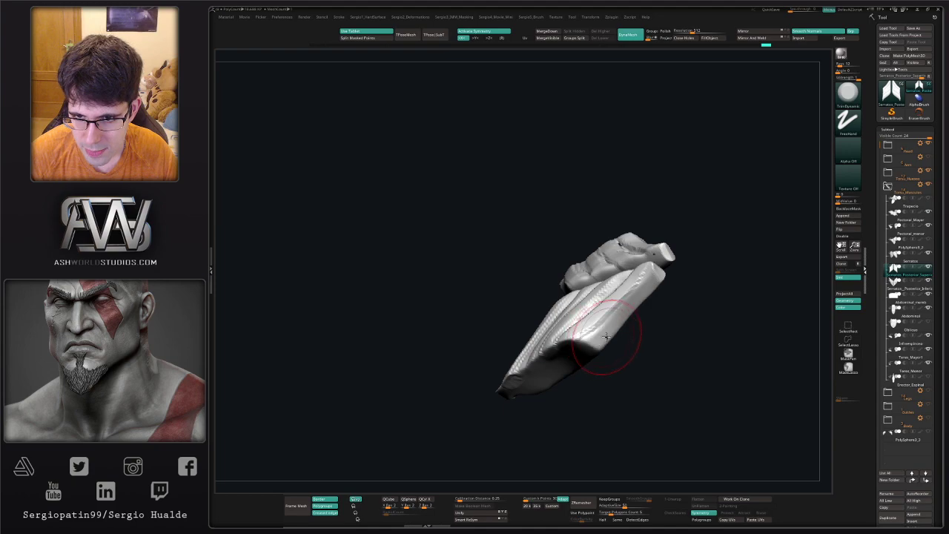
right_click_drag(606, 337, 604, 285)
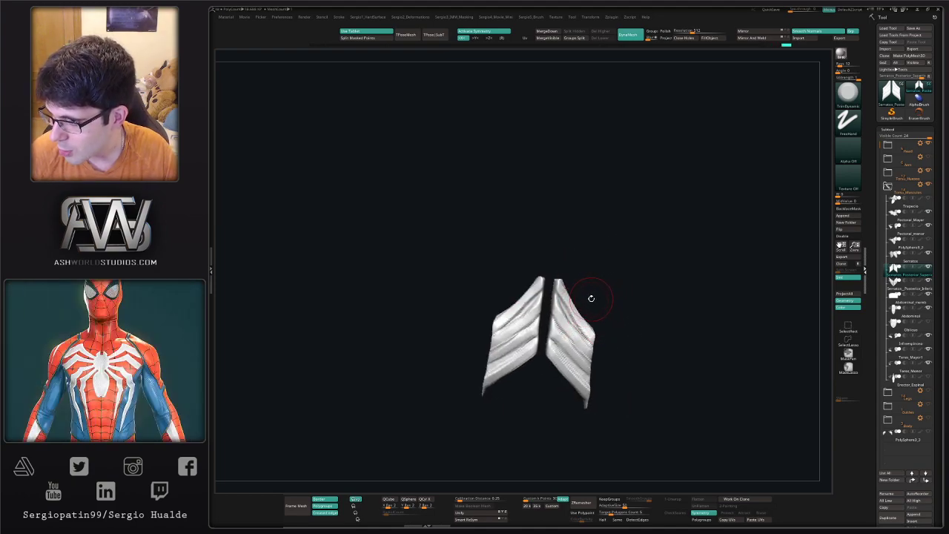
right_click_drag(622, 262, 625, 270)
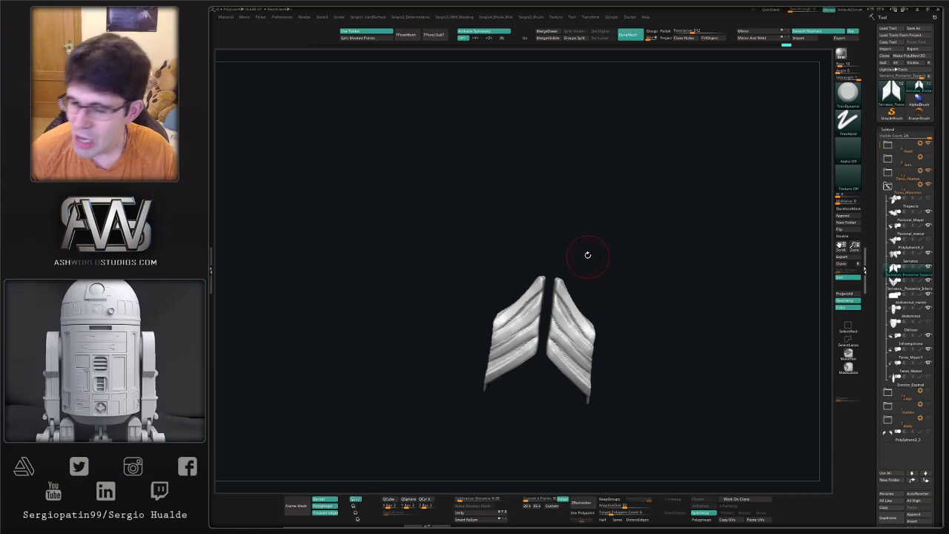
left_click(583, 269, "ctrl+shift")
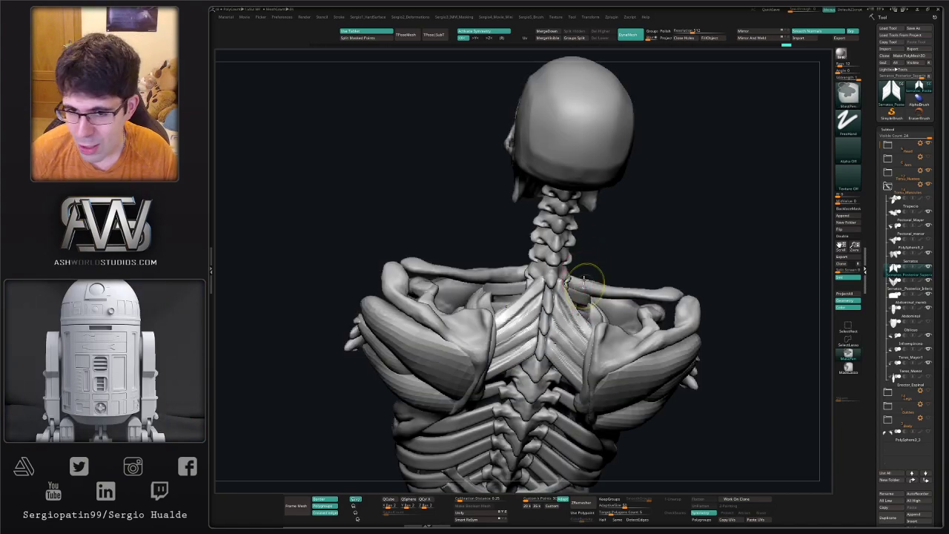
Pull the superior serratus's upper tip and inner edge towards the spine with the Move brush
right_click_drag(587, 285, 573, 297, "ctrl")
key("b")
key("m")
key("v")
left_click_drag(566, 277, 555, 279)
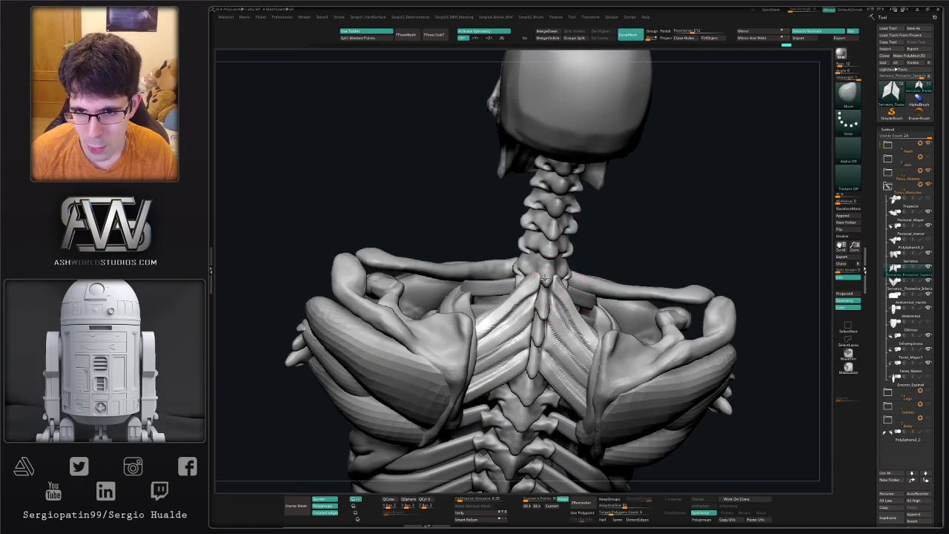
right_click_drag(545, 279, 547, 341)
left_click_drag(547, 318, 542, 310)
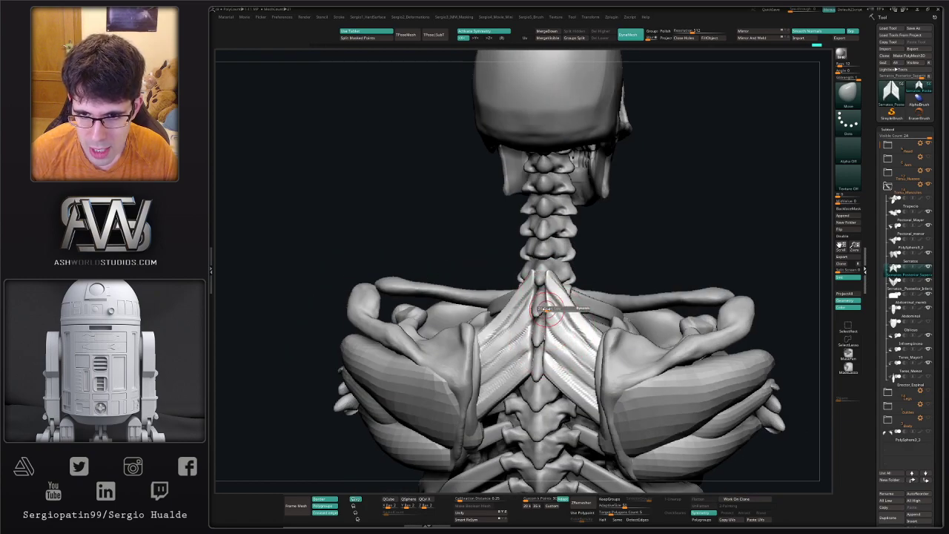
key("ctrl+z")
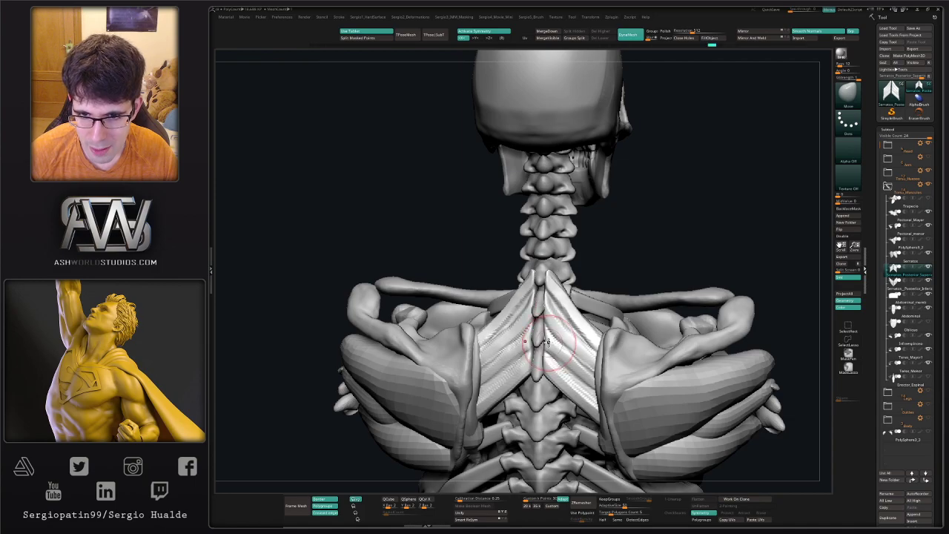
left_click_drag(543, 341, 540, 341)
mouse_move(540, 341)
right_mouse_down()
mouse_move(474, 345)
mouse_move(547, 349)
right_mouse_up()
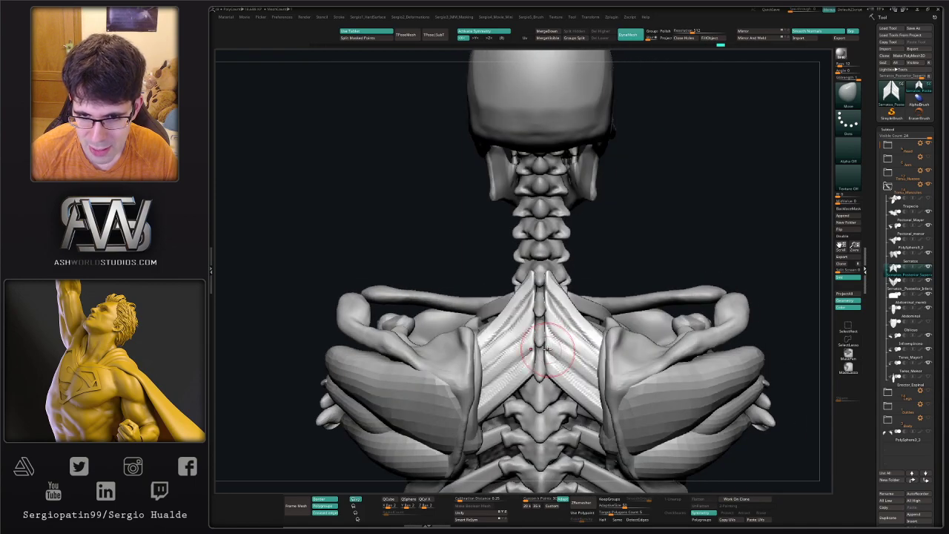
Refine the superior serratus's inner border along the spinous processes with the Move brush and check it from oblique angles
key("shift")
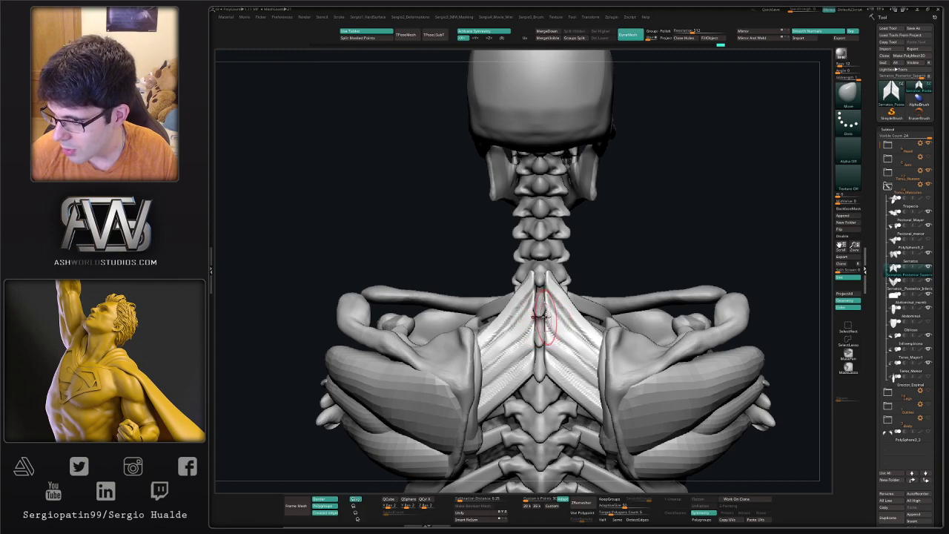
mouse_move(540, 317)
right_mouse_down()
mouse_move(608, 283)
mouse_move(525, 286)
mouse_move(574, 350)
mouse_move(567, 375)
right_mouse_up()
right_click_drag(566, 375, 561, 322, "ctrl")
left_click_drag(554, 320, 556, 316)
mouse_move(553, 329)
right_mouse_down()
mouse_move(537, 305)
mouse_move(558, 321)
mouse_move(513, 308)
mouse_move(551, 331)
mouse_move(548, 345)
right_mouse_up()
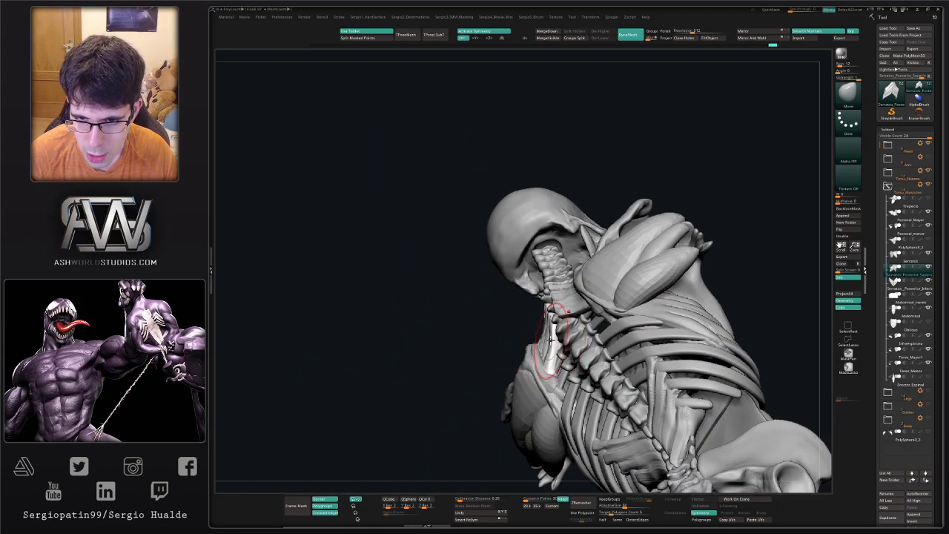
right_click_drag(554, 356, 556, 341)
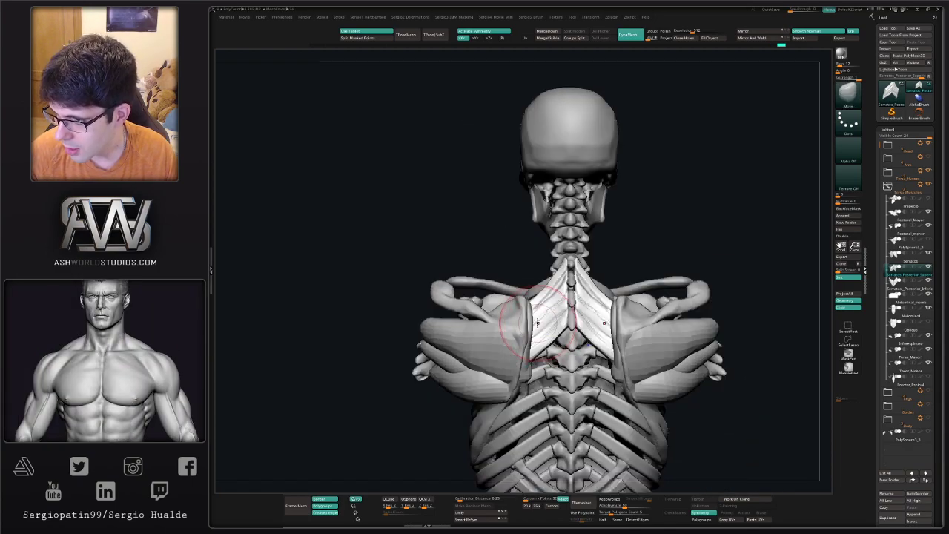
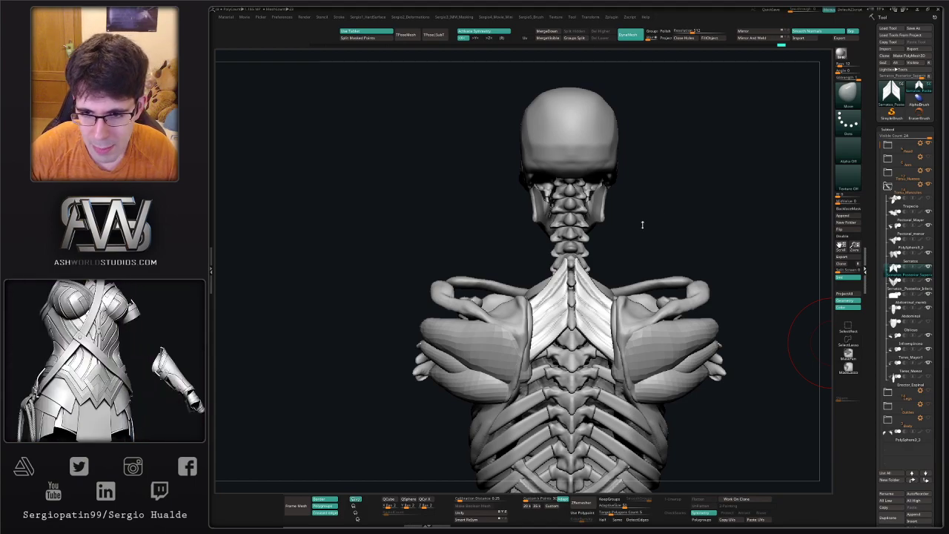
Select the rib cage and adjust the upper ribs where they meet the vertebrae below the serratus with the Move Topological brush
left_click_drag(659, 225, 677, 235)
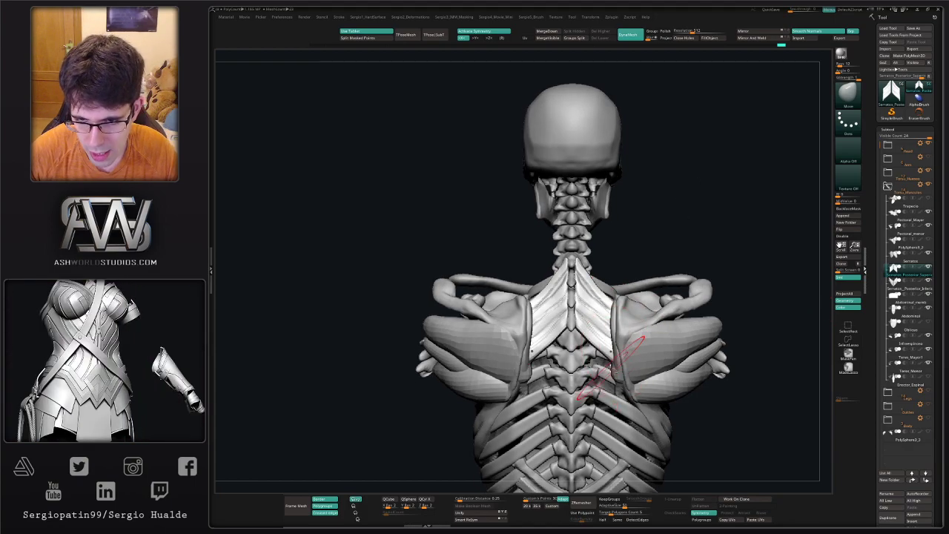
left_click(602, 373, "alt")
right_click_drag(603, 377, 610, 474, "ctrl")
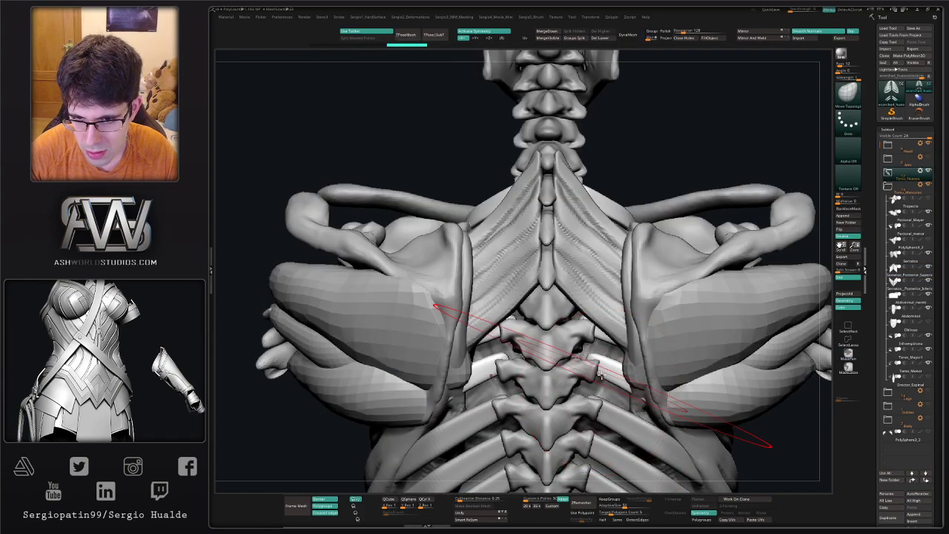
mouse_move(606, 366)
left_mouse_down()
mouse_move(603, 381)
mouse_move(589, 373)
left_mouse_up()
right_click_drag(589, 373, 547, 365)
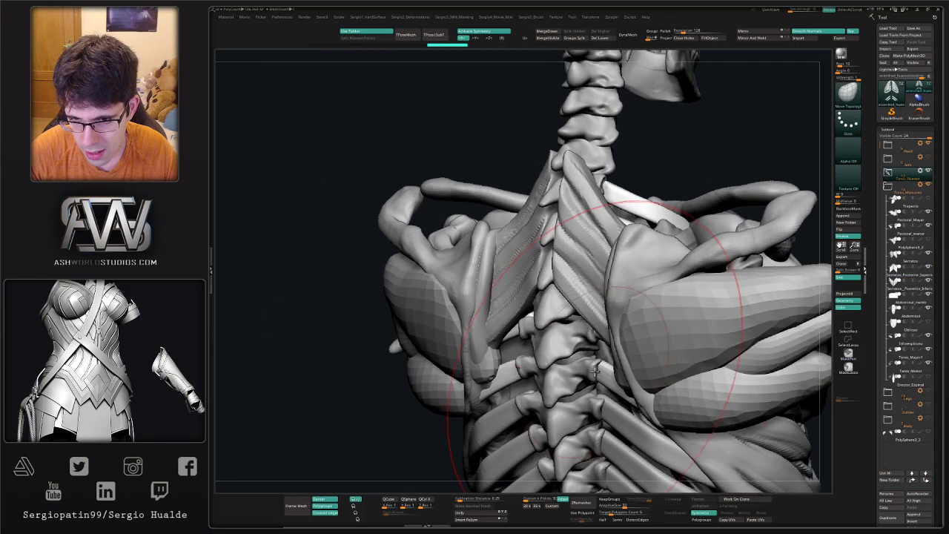
right_click_drag(609, 377, 585, 379)
left_click_drag(598, 372, 598, 377)
right_click_drag(552, 375, 604, 377)
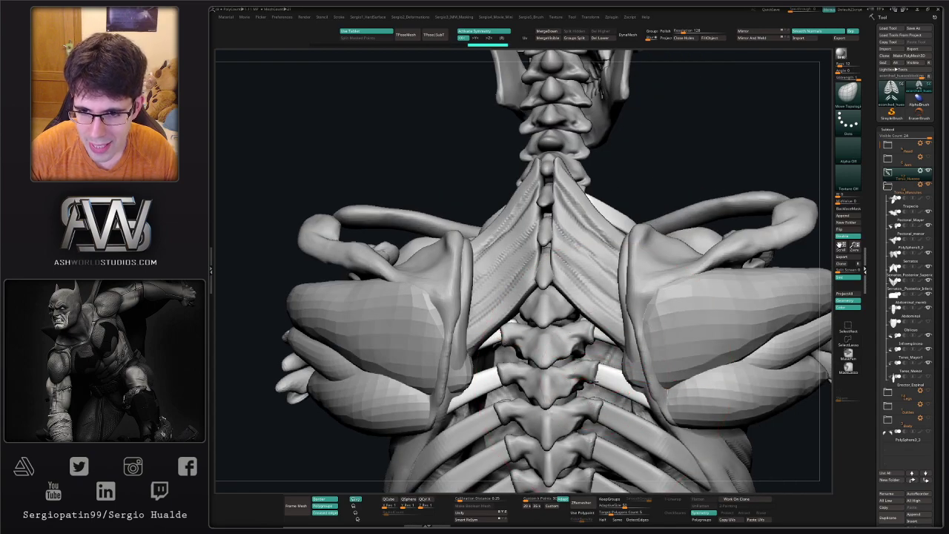
left_click_drag(596, 382, 596, 377)
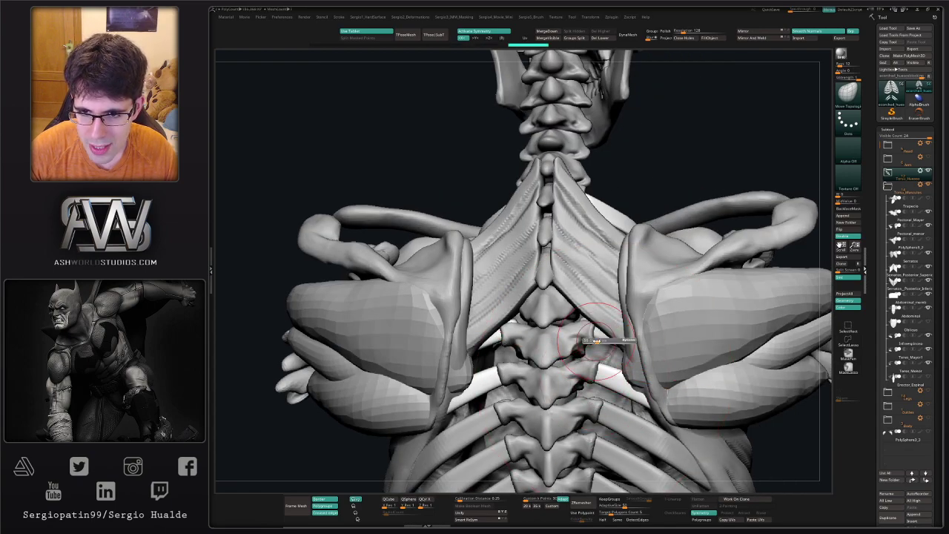
Adjust the inner end of the rib just beneath the superior serratus's lower edge with the Move Topological brush
key("alt+s")
key("ctrl+shift+s")
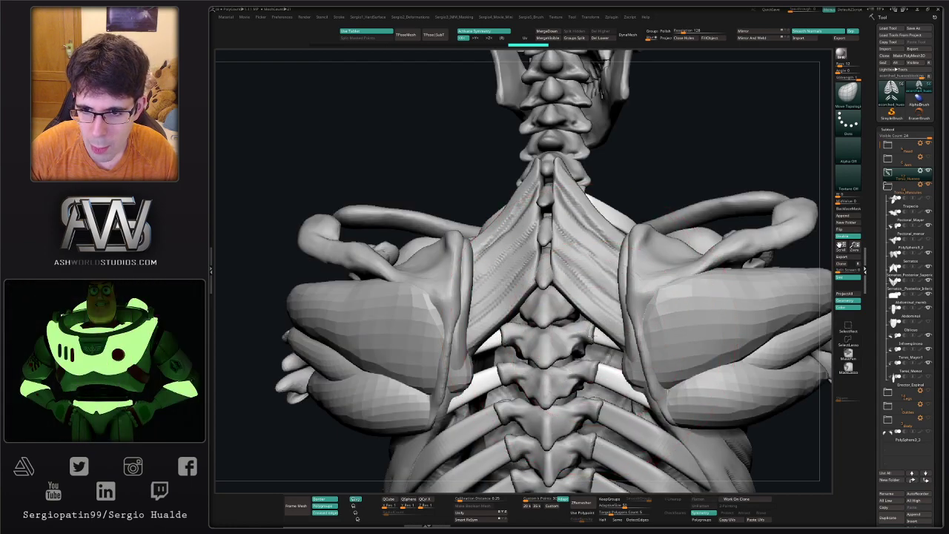
mouse_move(602, 348)
right_mouse_down()
mouse_move(678, 347)
mouse_move(562, 348)
right_mouse_up()
left_click_drag(561, 348, 559, 346)
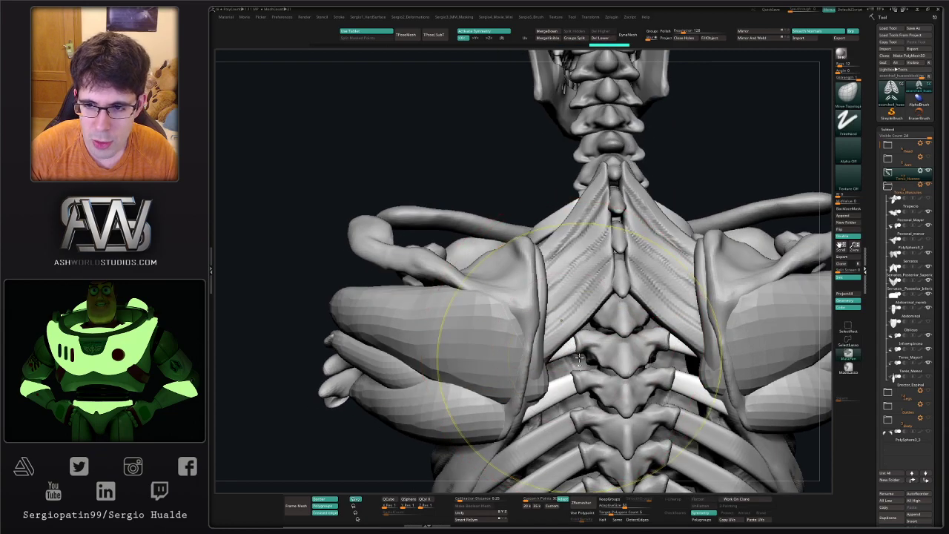
Adjust the inner ends of the upper ribs beneath the superior serratus's lower edge with the Move Topological brush
mouse_move(577, 350)
right_mouse_down("ctrl")
mouse_move(588, 342)
mouse_move(589, 284)
mouse_move(558, 300)
right_mouse_up("ctrl")
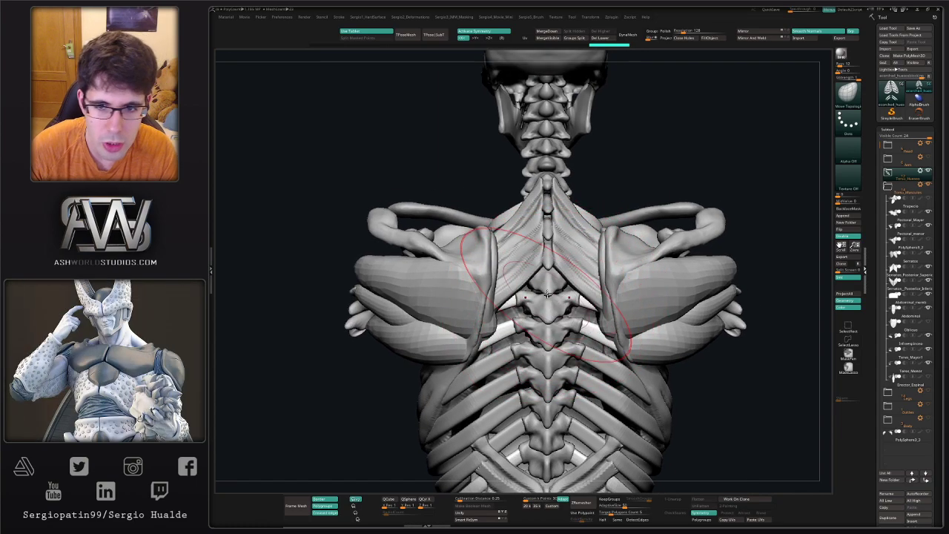
left_click(561, 292)
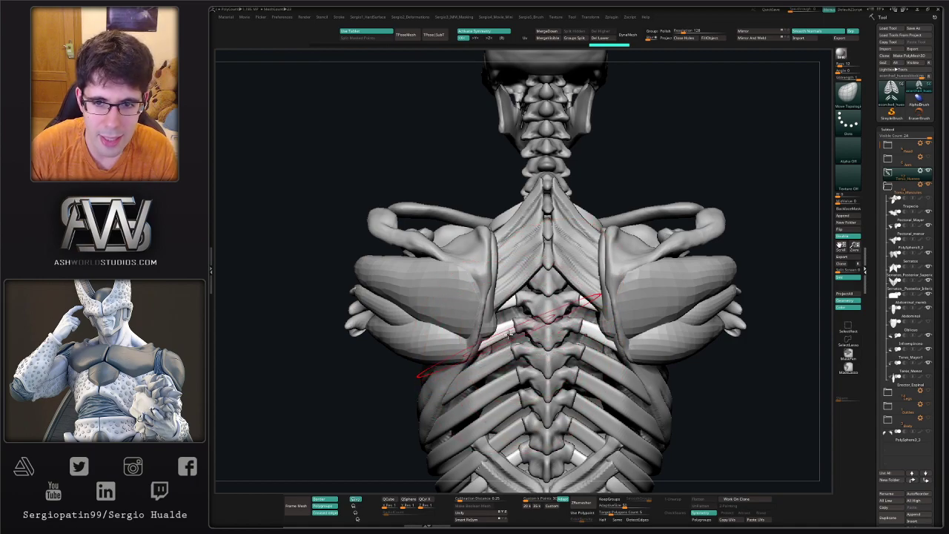
left_click(509, 303)
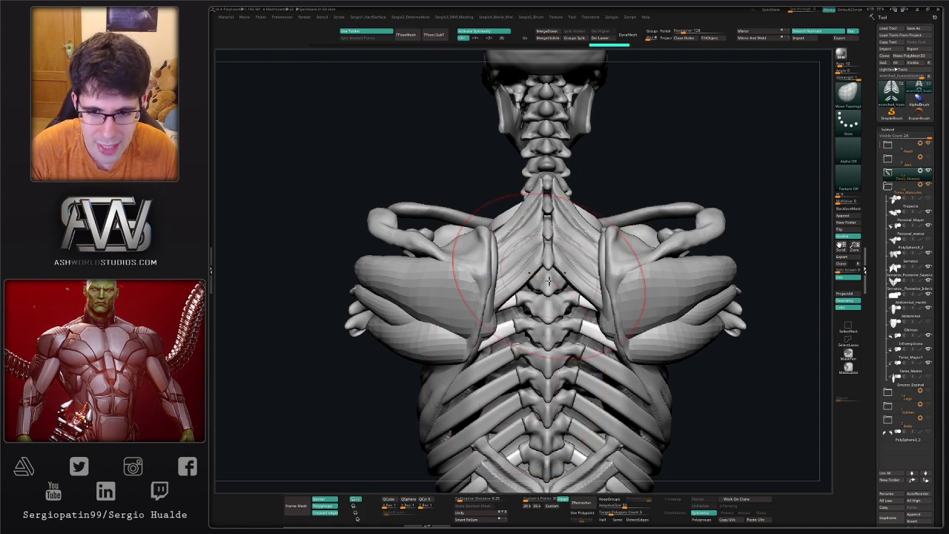
Select the mid-back ribs and adjust their inner ends where they meet the vertebrae with the Move Topological brush
left_click(508, 356, "alt")
mouse_move(509, 356)
right_mouse_down()
mouse_move(533, 346)
mouse_move(521, 364)
mouse_move(518, 354)
right_mouse_up()
left_click(518, 359, "alt")
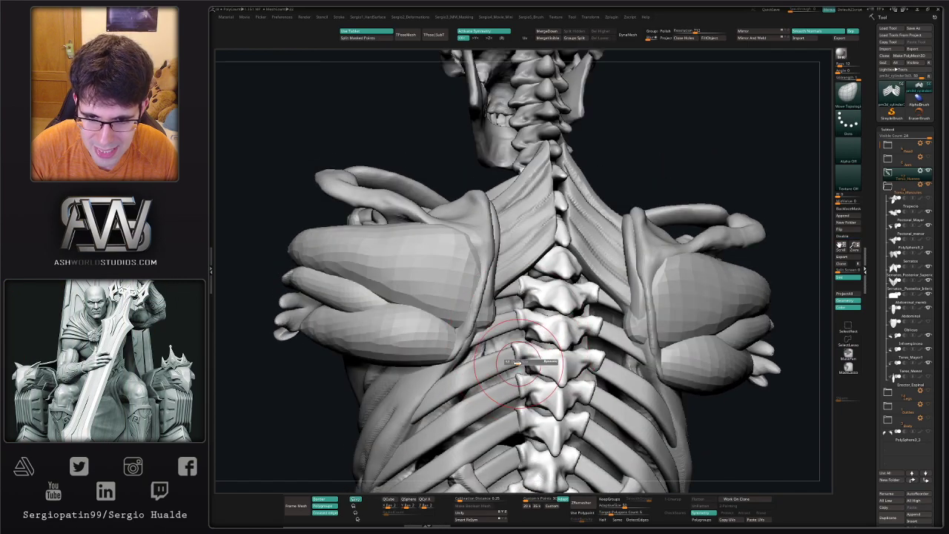
left_click_drag(518, 356, 510, 343)
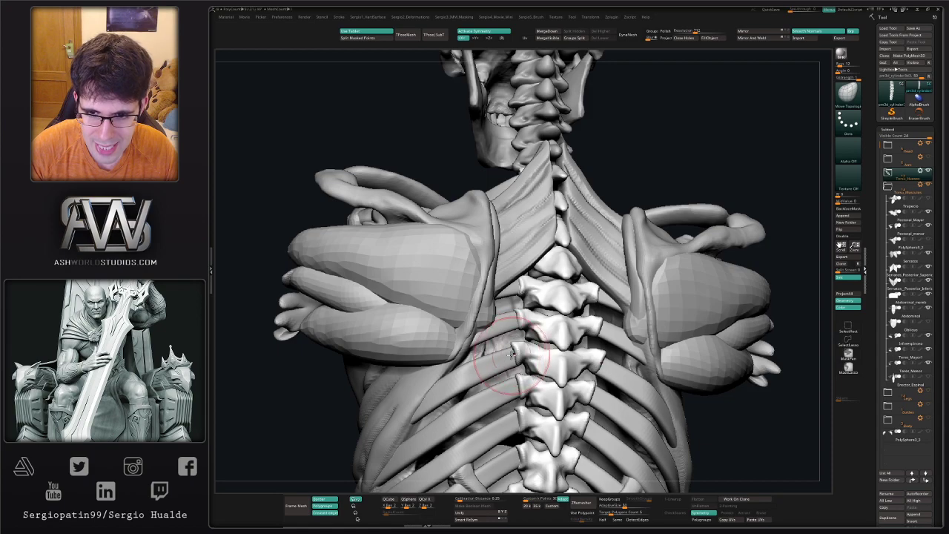
left_click(510, 357, "alt")
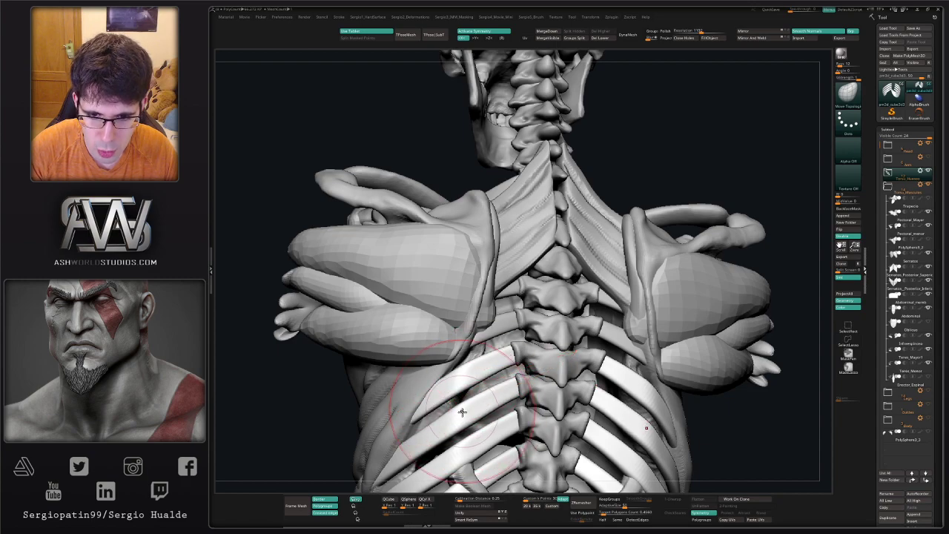
left_click_drag(457, 418, 472, 400)
Examine the rib cage, spine and serratus muscles from oblique and straight back views of the whole torso
right_click_drag(475, 400, 481, 350, "ctrl")
right_click_drag(537, 419, 504, 332, "alt")
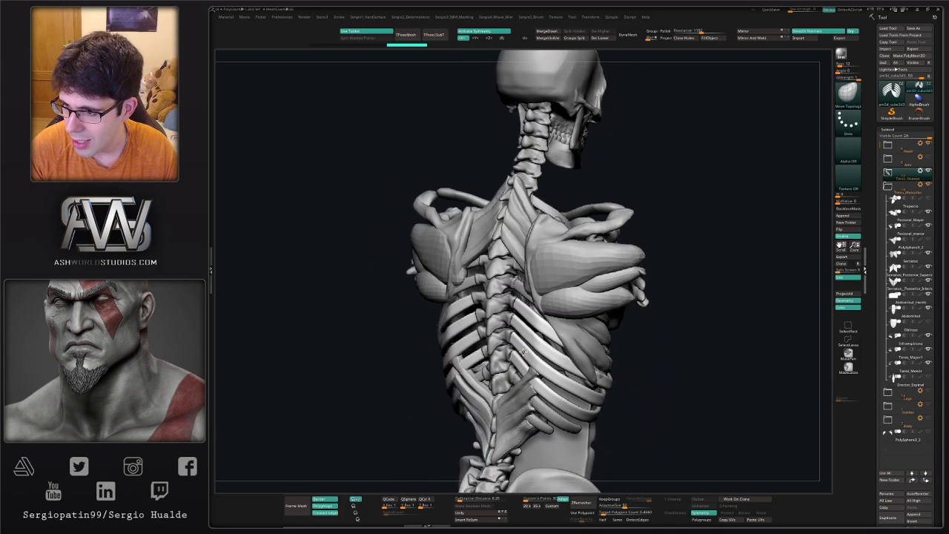
right_click_drag(495, 286, 513, 311, "alt")
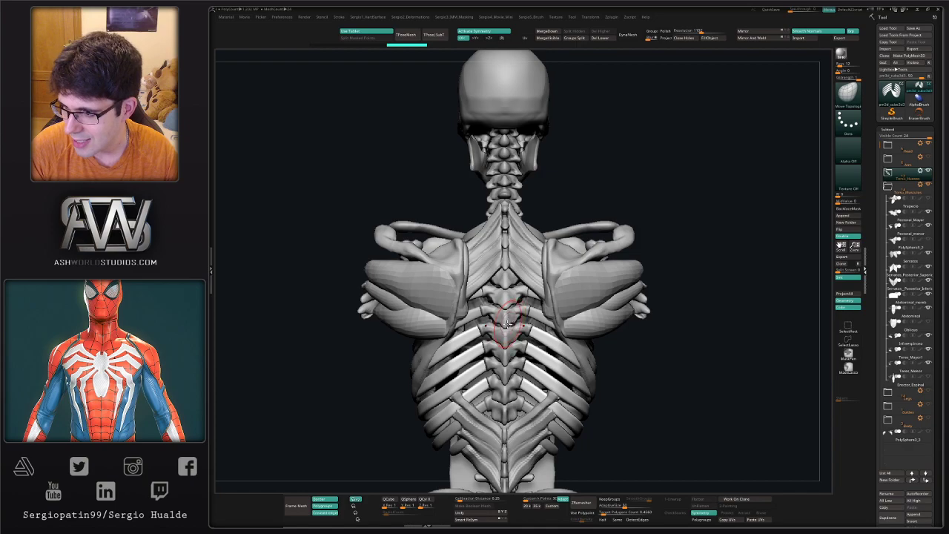
left_click_drag(563, 311, 593, 284)
left_click_drag(557, 283, 530, 335, "alt")
left_click_drag(642, 251, 617, 256)
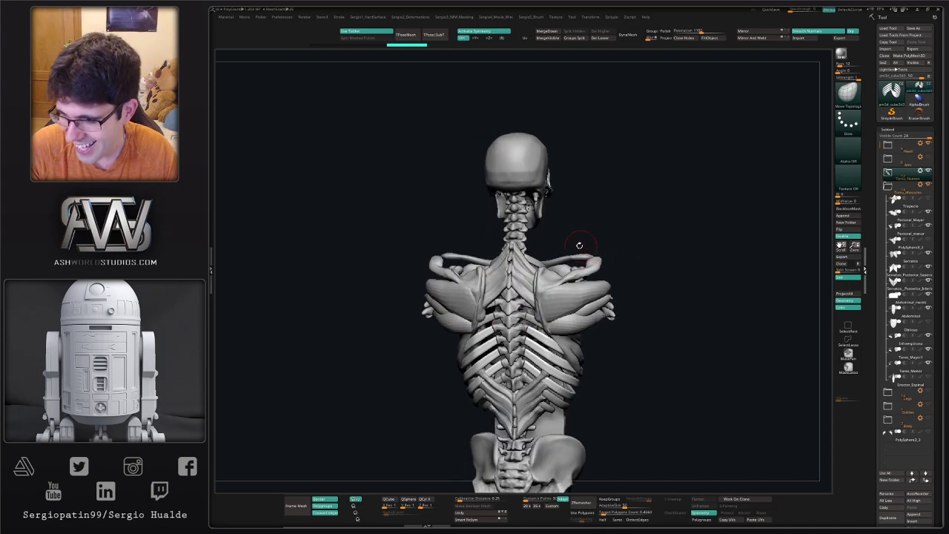
right_click_drag(544, 269, 542, 278, "ctrl")
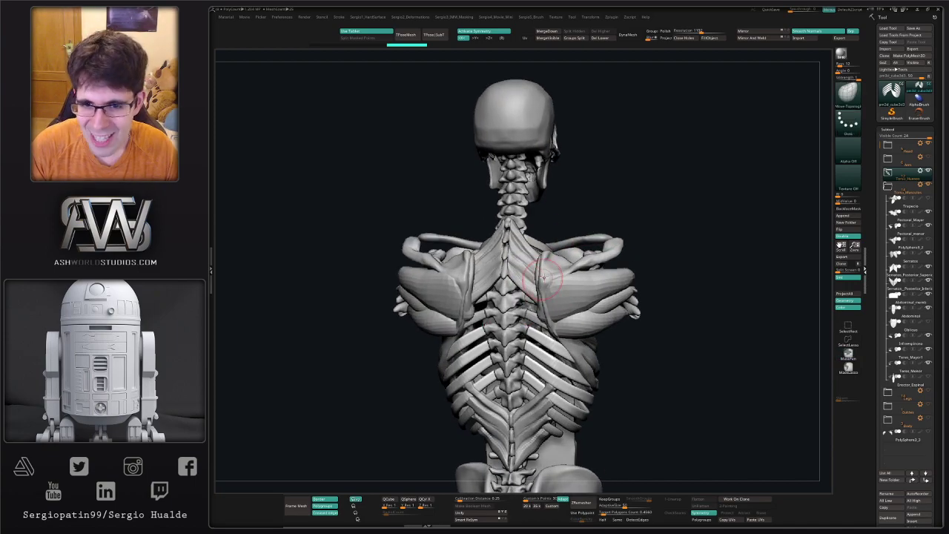
left_click_drag(665, 276, 840, 266)
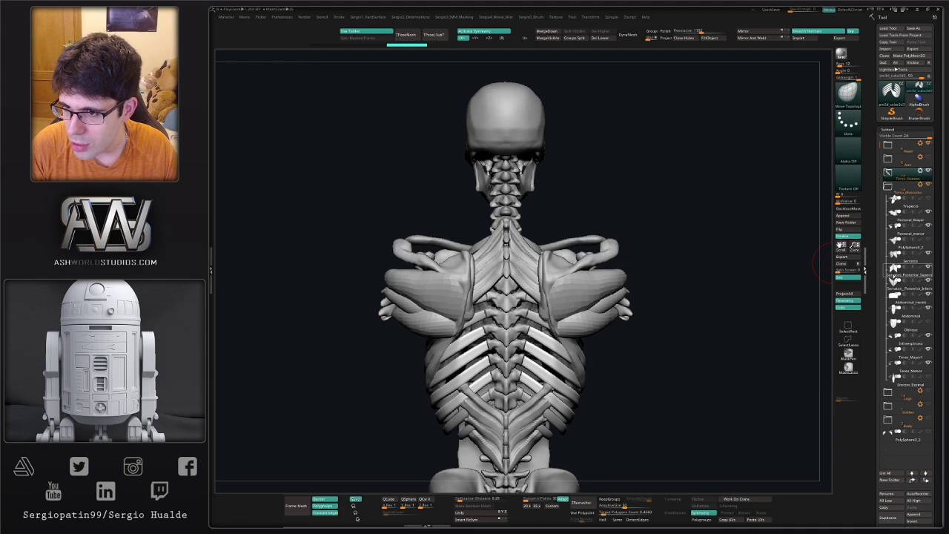
Duplicate the Serratus_Posterior_Superior subtool and place the copy above Serratus in the torso muscles folder
left_click(898, 274)
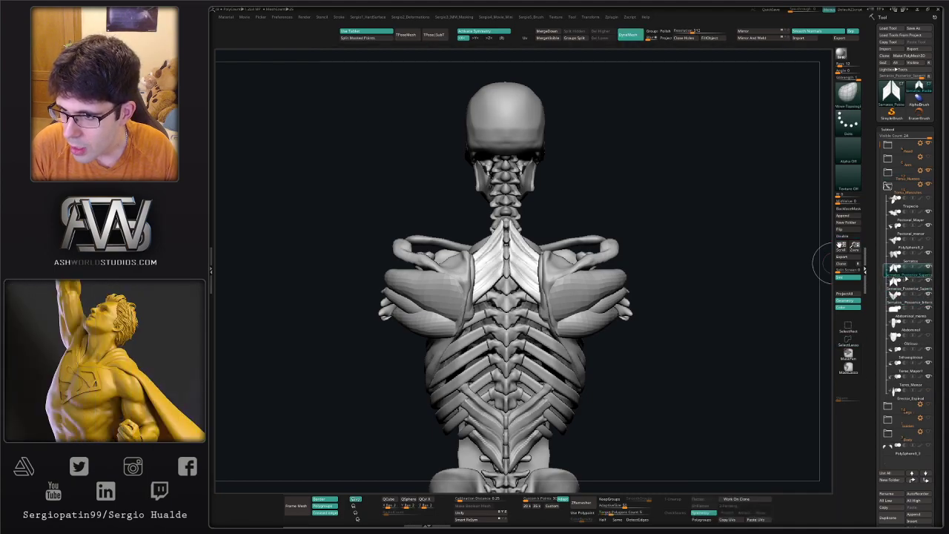
mouse_move(907, 277)
left_click_drag(907, 275, 912, 262)
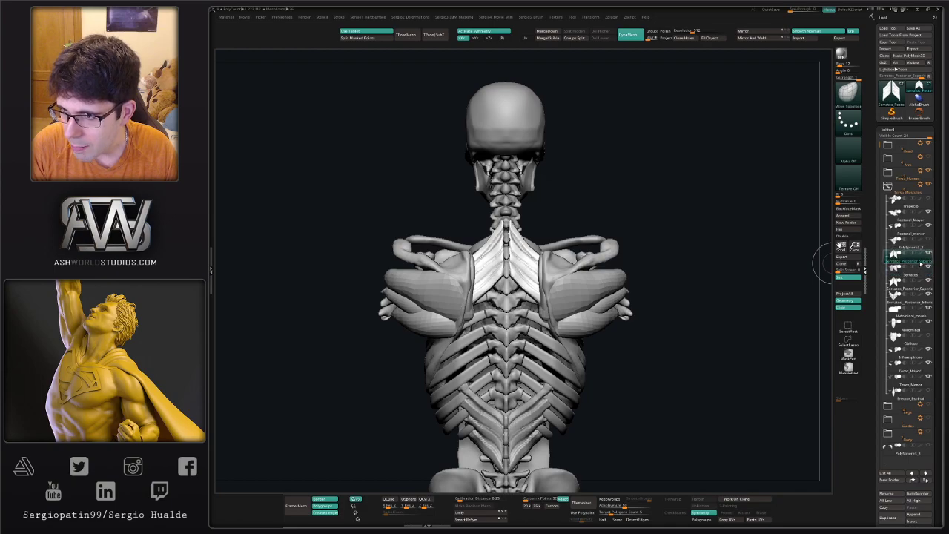
Rename the duplicated superior serratus subtool as Romboides_Mayor
left_click(887, 493)
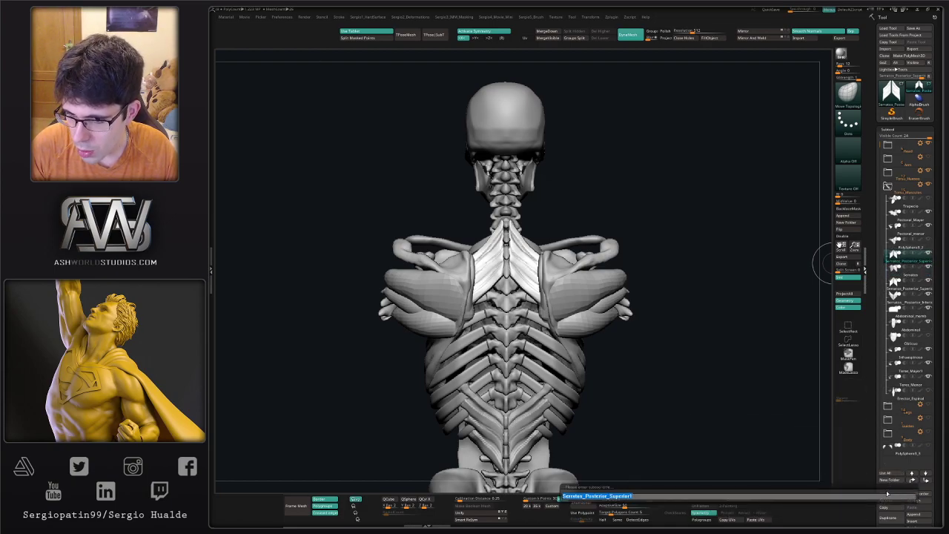
key("BackSpace")
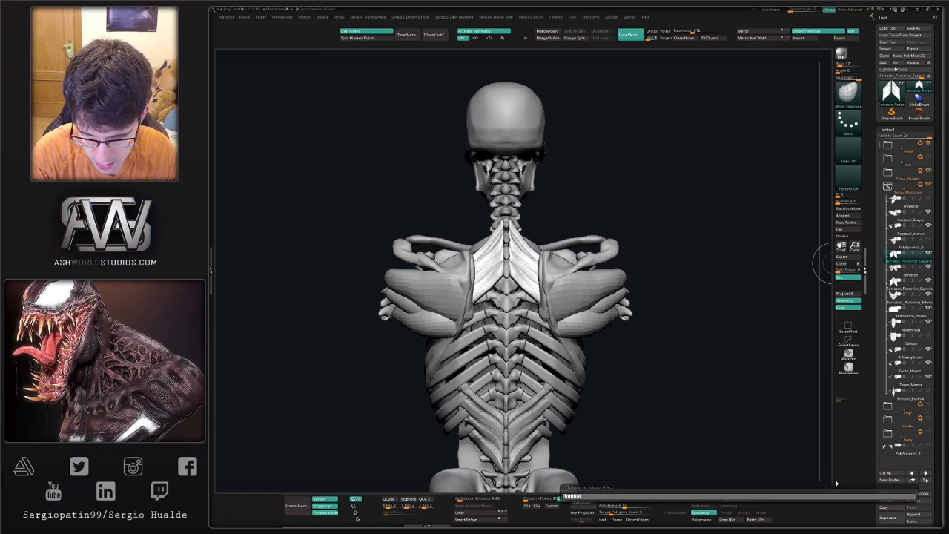
key("shift")
type("_Mayor")
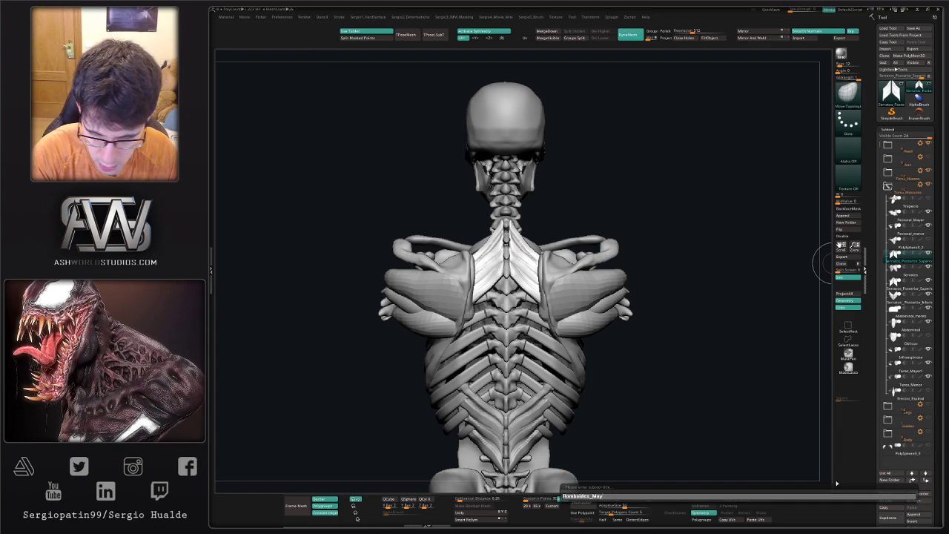
key("Return")
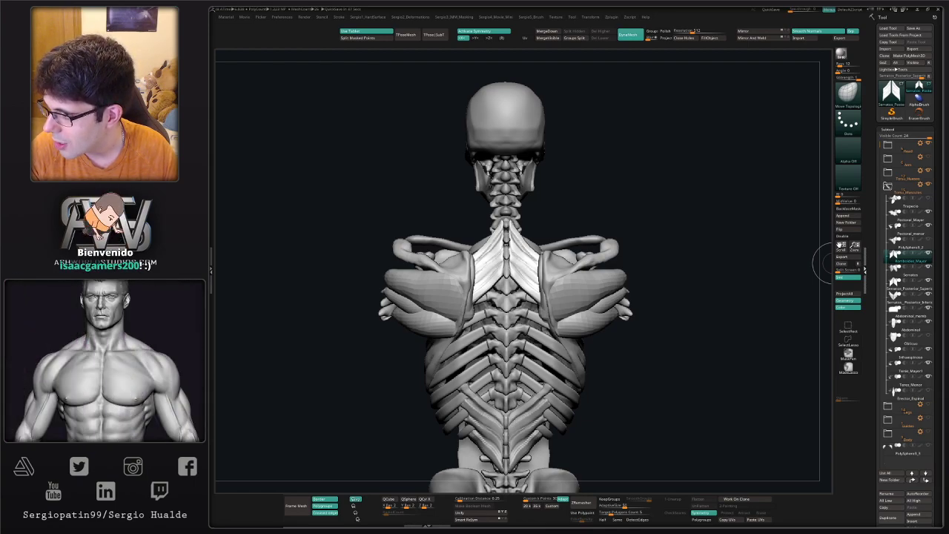
Hide the original superior serratus and smooth the fibre striations off the Romboides_Mayor
left_click_drag(821, 263, 721, 303)
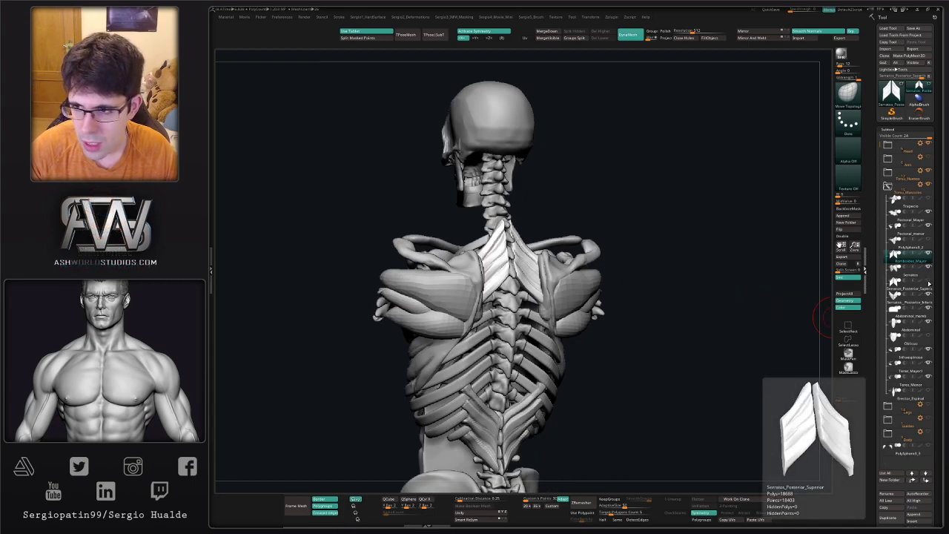
left_click(928, 296)
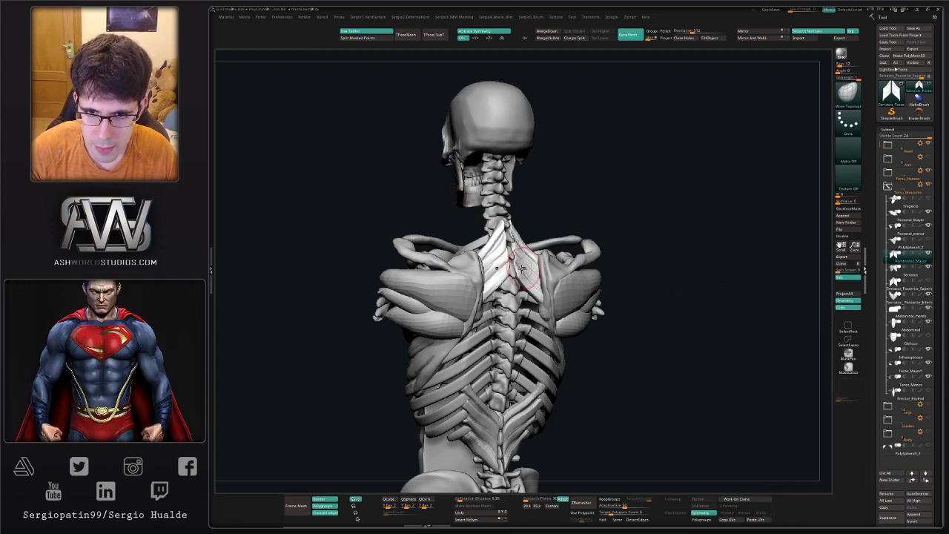
mouse_move(498, 253)
left_mouse_down("shift")
mouse_move(492, 278)
mouse_move(499, 251)
left_mouse_up("shift")
right_click_drag(477, 206, 497, 288, "ctrl")
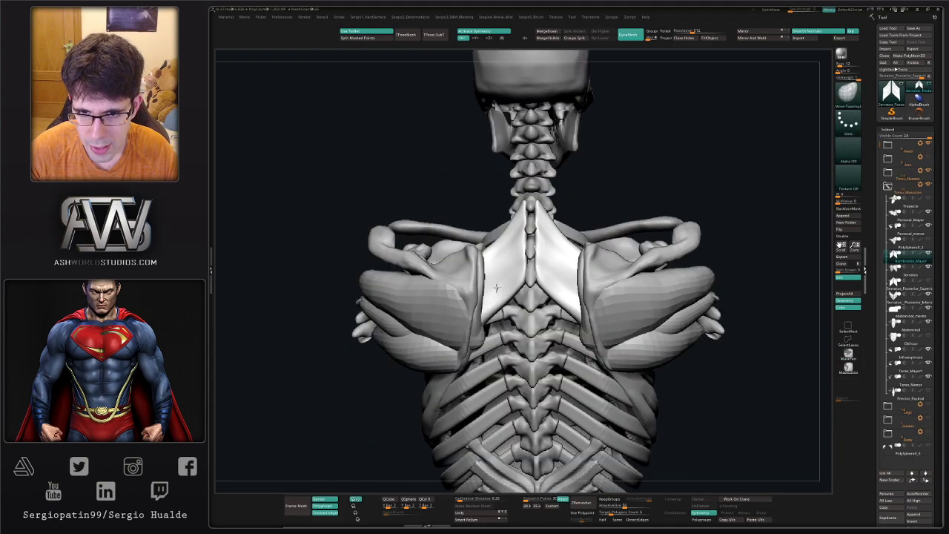
Shift the Romboides_Mayor slightly down the upper back with the Transpose gizmo and return to brush editing
key("w")
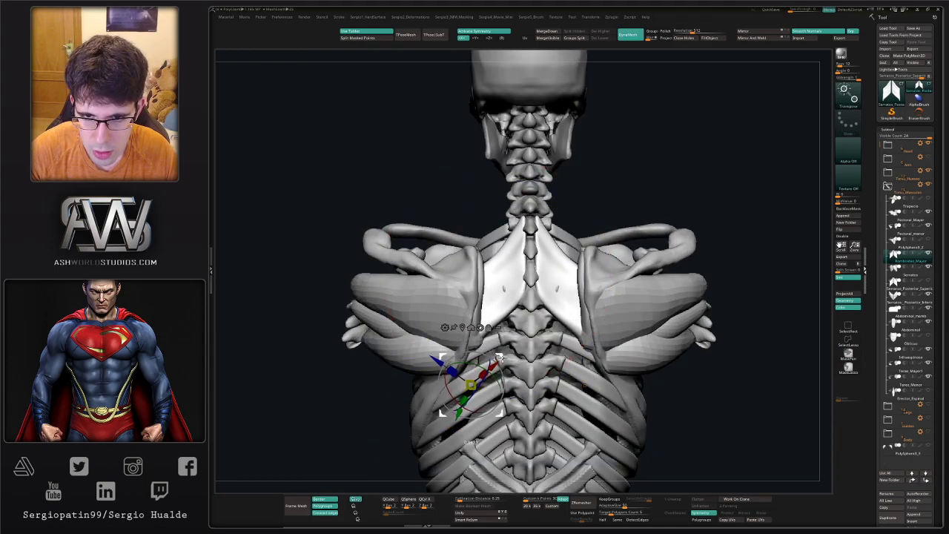
left_click_drag(499, 357, 497, 366)
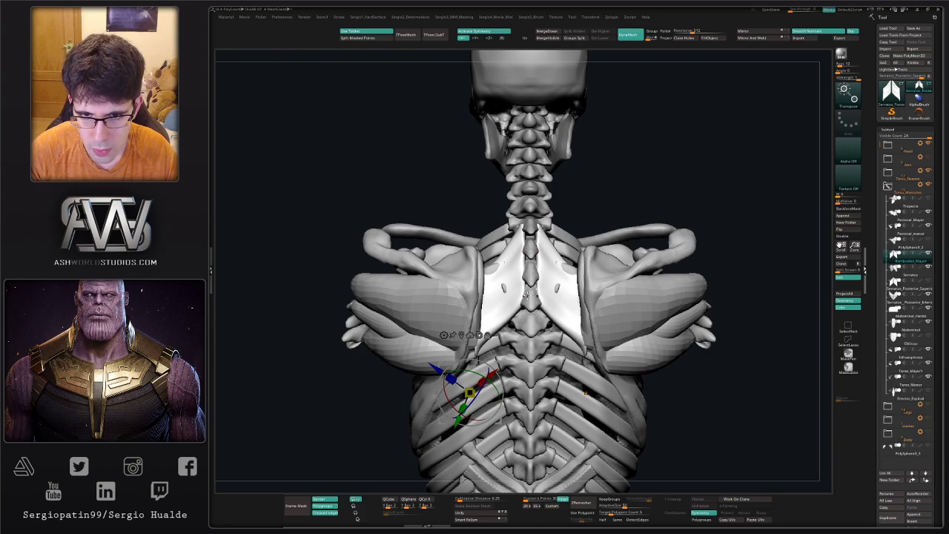
key("q")
Pull the Romboides_Mayor's upper tip down and shape its inner edge along the spine with the Move brush
mouse_move(523, 295)
right_mouse_down()
mouse_move(546, 306)
mouse_move(539, 294)
right_mouse_up()
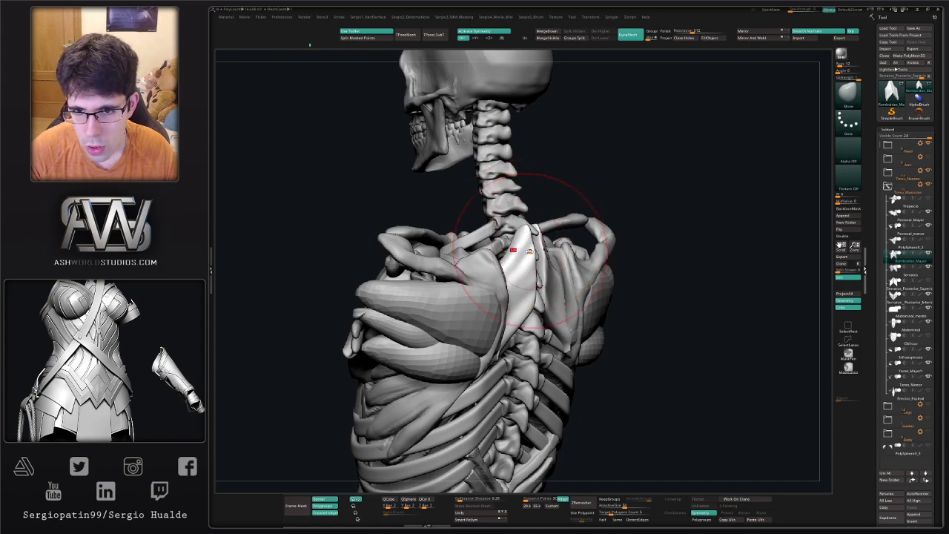
key("s")
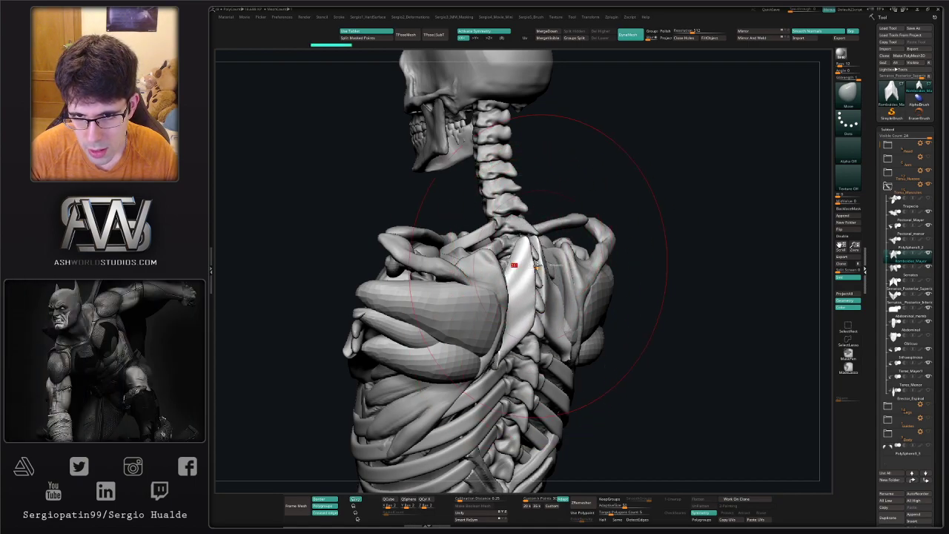
mouse_move(532, 251)
right_mouse_down()
mouse_move(493, 305)
mouse_move(455, 328)
mouse_move(494, 338)
mouse_move(541, 248)
right_mouse_up()
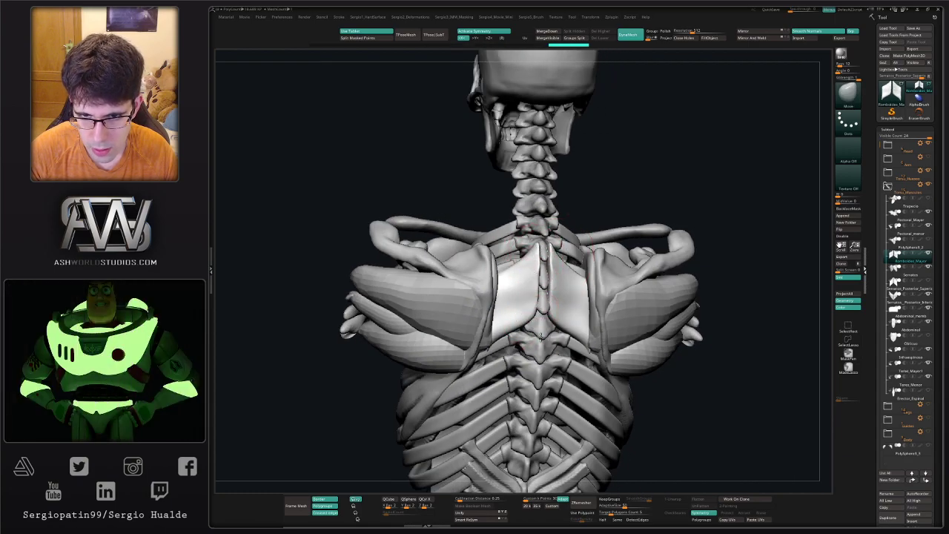
right_click_drag(541, 335, 536, 320)
left_click_drag(538, 328, 512, 324)
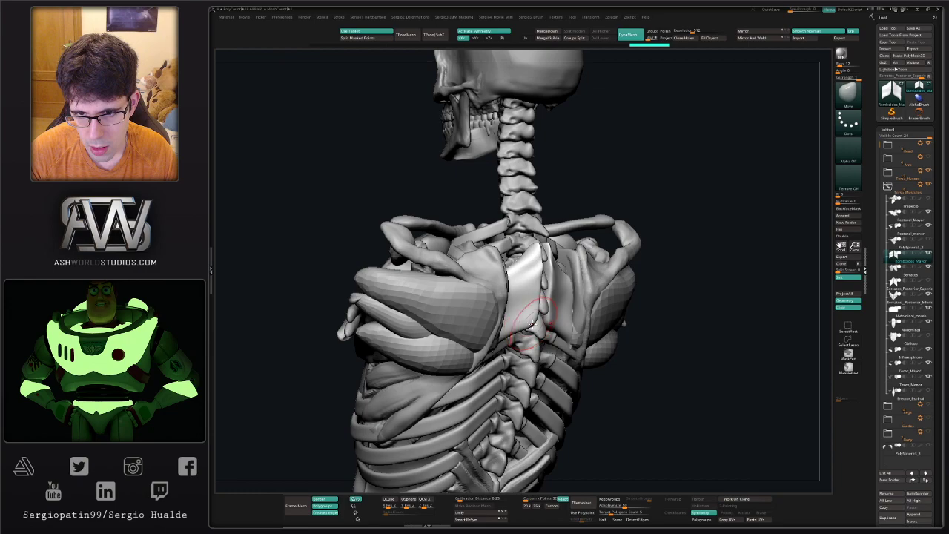
Fit the Romboides_Mayor's upper and inner border to the spine in side view with the Move brush
right_click_drag(532, 323, 539, 261)
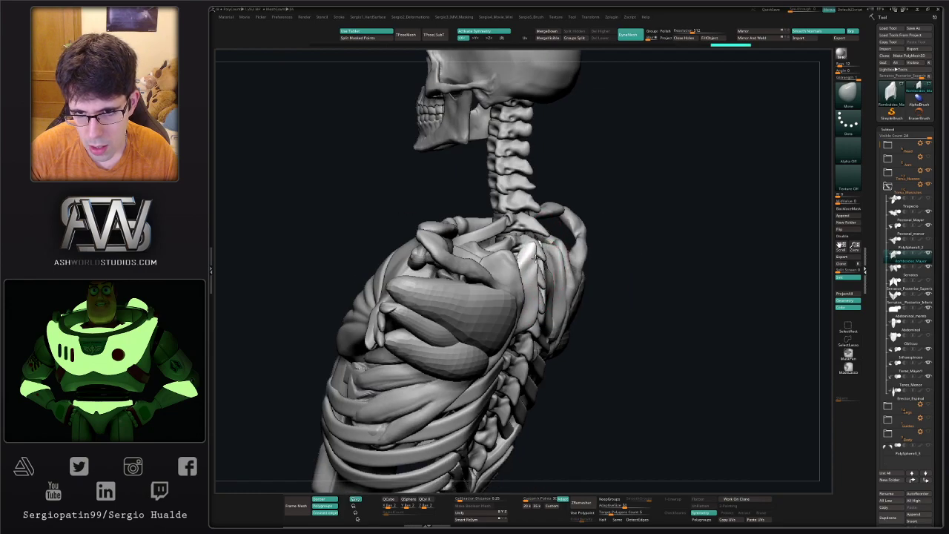
left_click_drag(536, 257, 529, 252)
mouse_move(515, 253)
right_mouse_down("shift")
mouse_move(529, 275)
mouse_move(521, 290)
right_mouse_up("shift")
left_click_drag(521, 291, 507, 314)
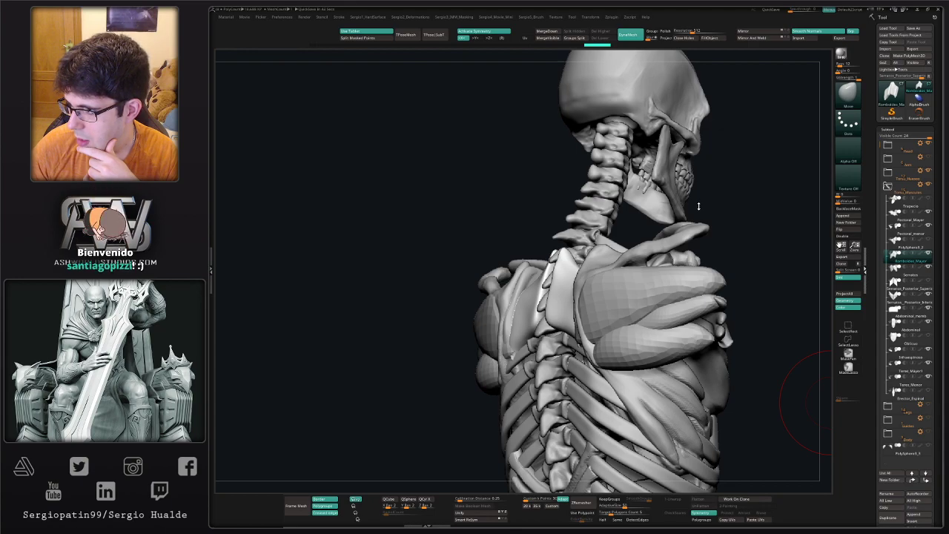
Refine the Romboides_Mayor's lower corner and upper tip beside the spinous processes with the Move brush
right_click_drag(452, 309, 556, 319)
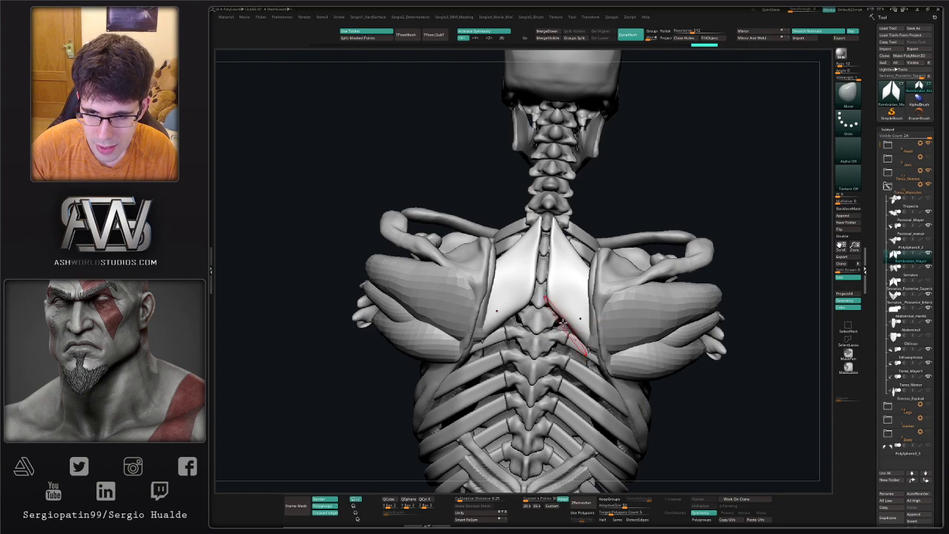
left_click_drag(553, 304, 547, 260)
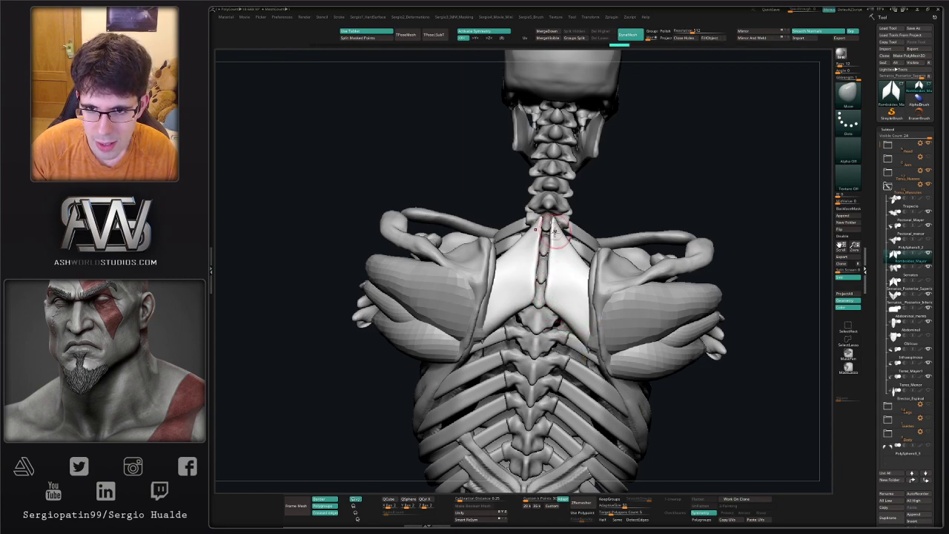
right_click_drag(546, 251, 539, 288)
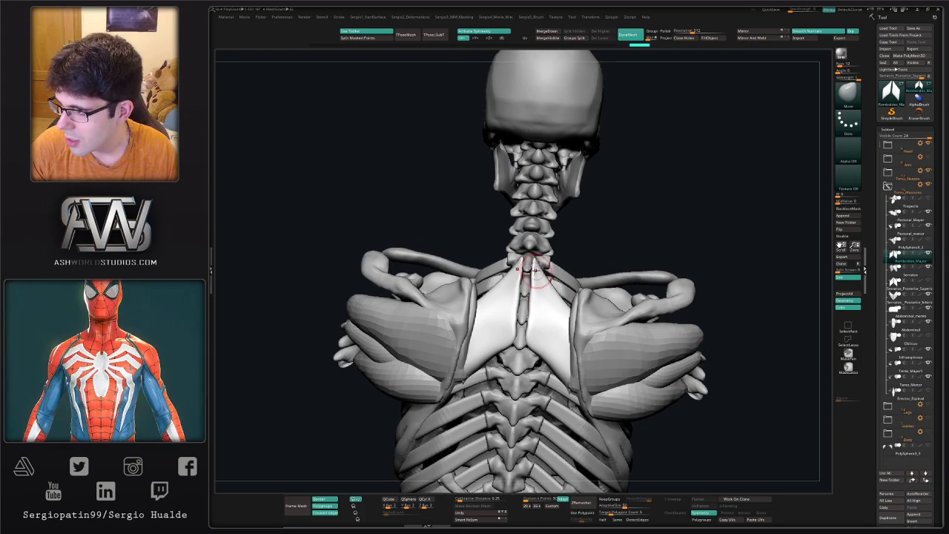
right_click_drag(525, 276, 509, 412)
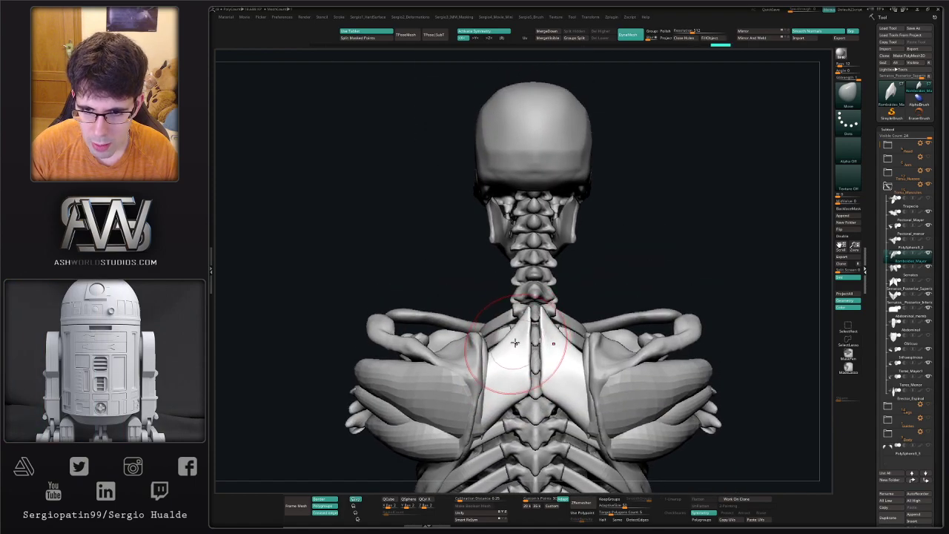
Duplicate the Romboides_Mayor and rename the copy as Romboides_menor
key("ctrl+shift+d")
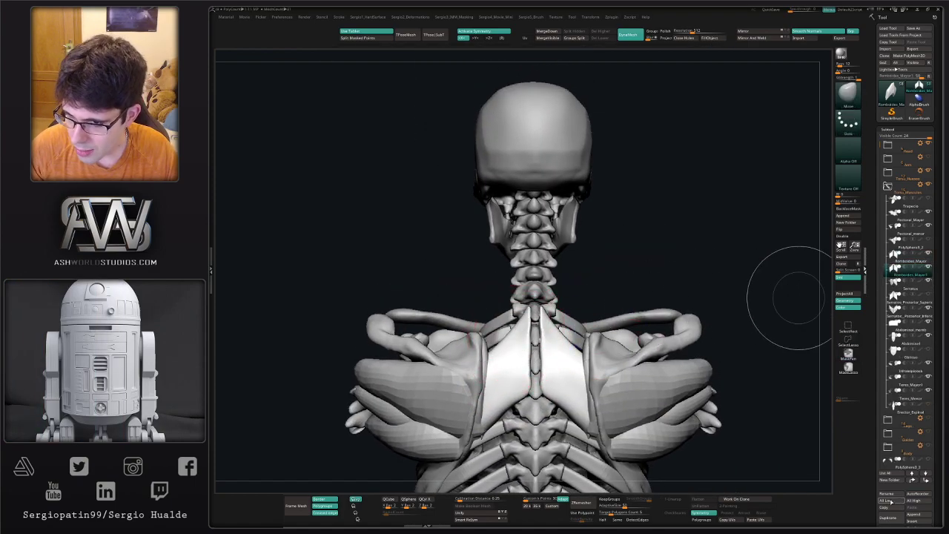
left_click(887, 493)
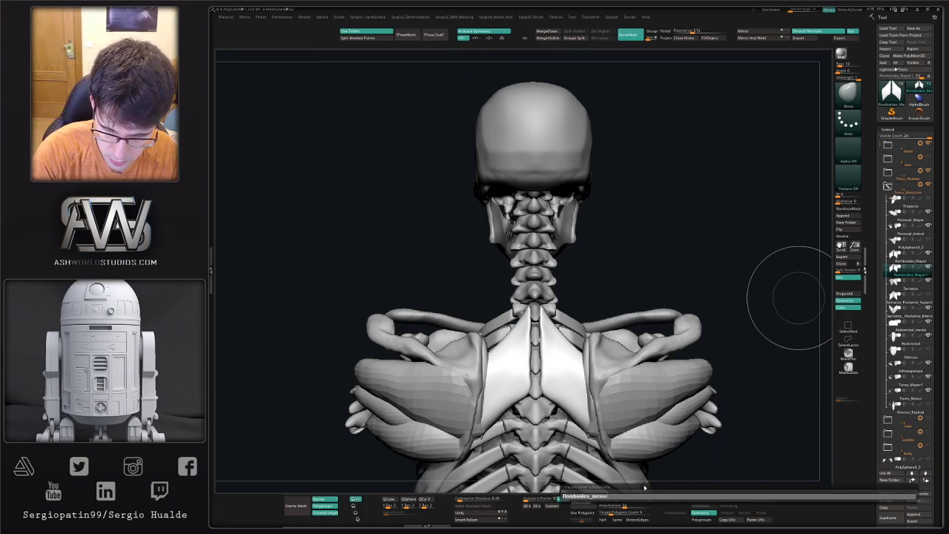
key("Return")
Select the Romboides_Mayor and raise it with the gizmo toward the base of the neck in side view
key("w")
right_click_drag(554, 342, 610, 326)
left_click(546, 323, "alt")
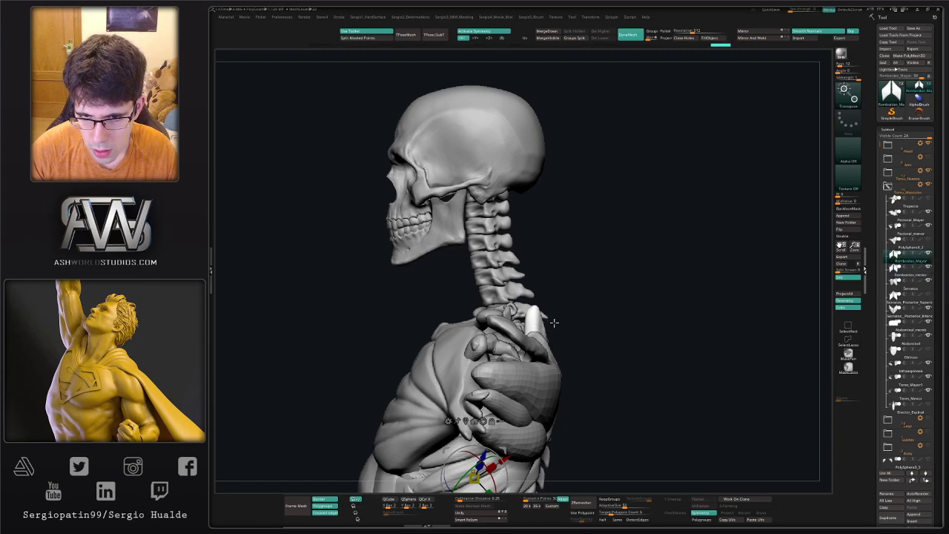
left_click(465, 421)
left_click_drag(489, 379, 490, 319)
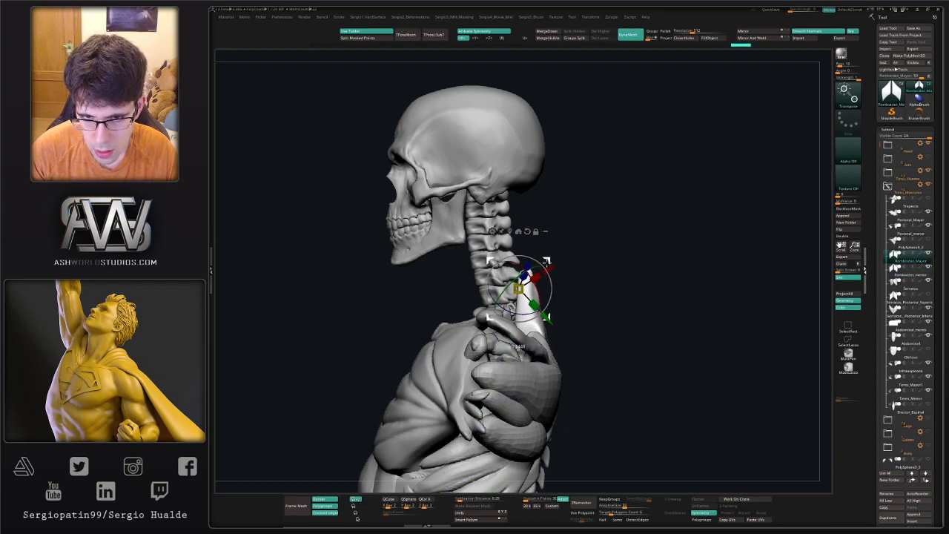
Isolate the Romboides_Mayor and cut away its lower part, leaving a narrow diagonal band along the upper edge
key("q")
right_click_drag(568, 292, 555, 307)
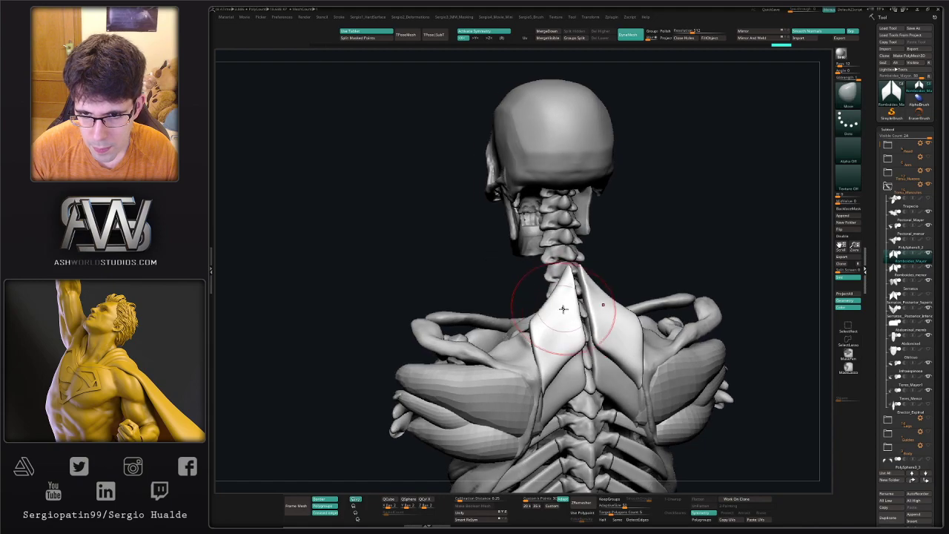
right_click_drag(566, 349, 571, 328)
key("alt+s")
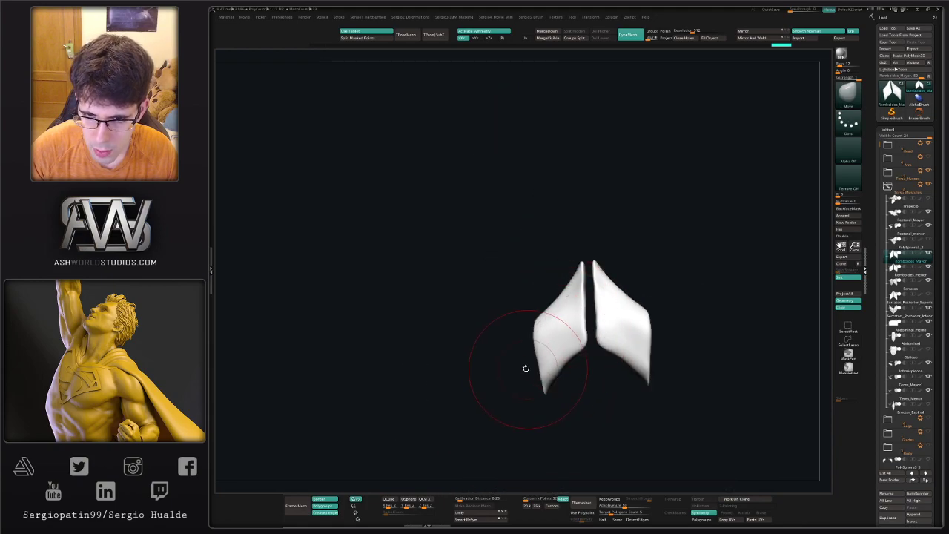
left_click_drag(521, 360, 586, 294, "ctrl+shift")
left_click_drag(539, 416, 534, 415, "ctrl+shift")
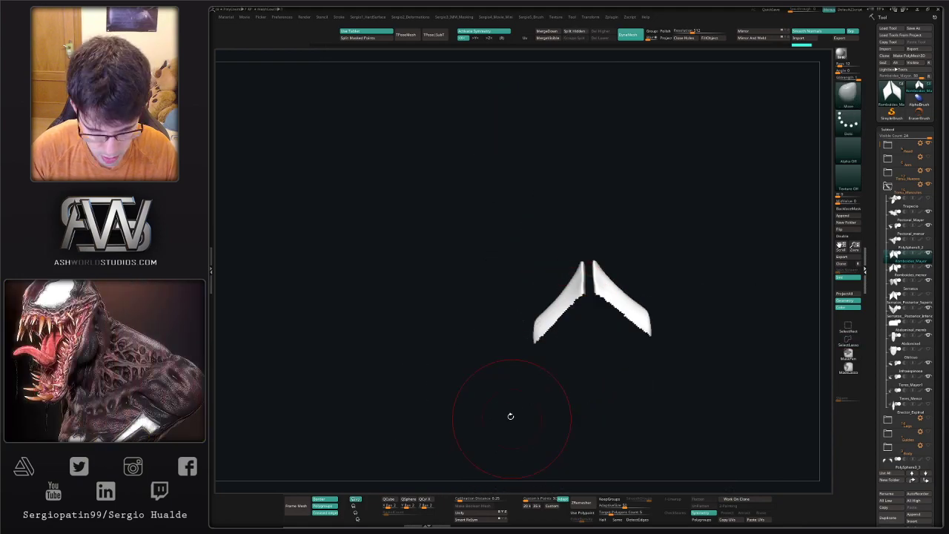
key("alt+s")
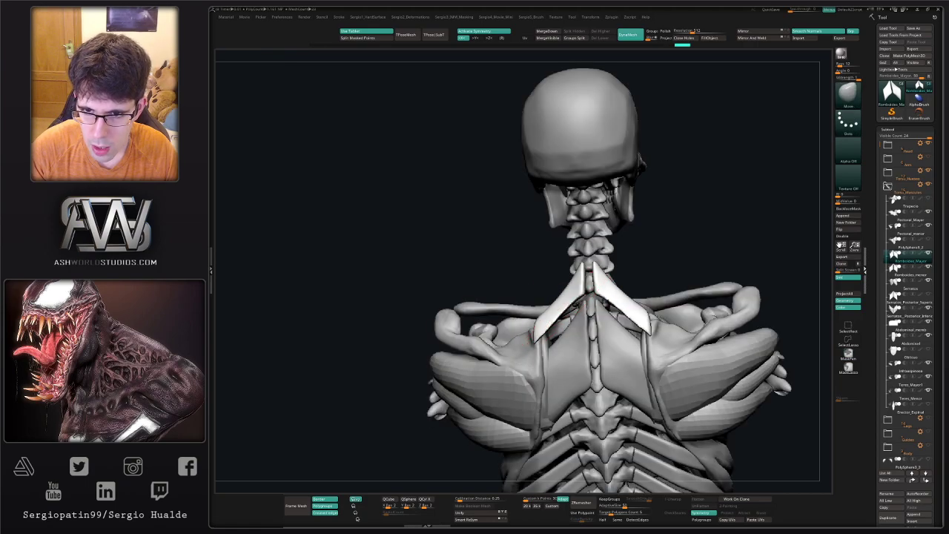
Reshape the outer ends of the Romboides_Mayor band against the shoulder blades with the Move brush
right_click_drag(559, 337, 551, 340, "shift")
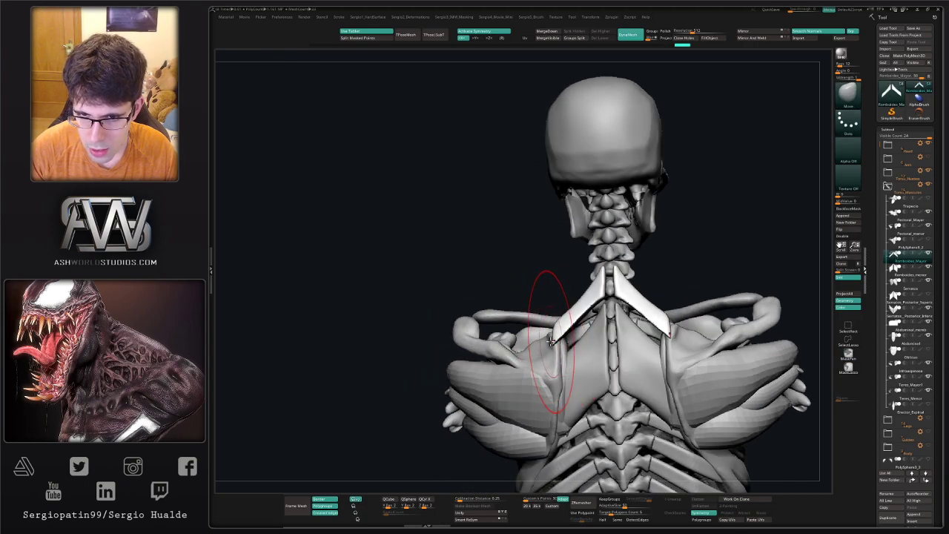
left_click_drag(547, 339, 562, 339)
right_click_drag(582, 339, 559, 342)
left_click_drag(554, 346, 575, 346)
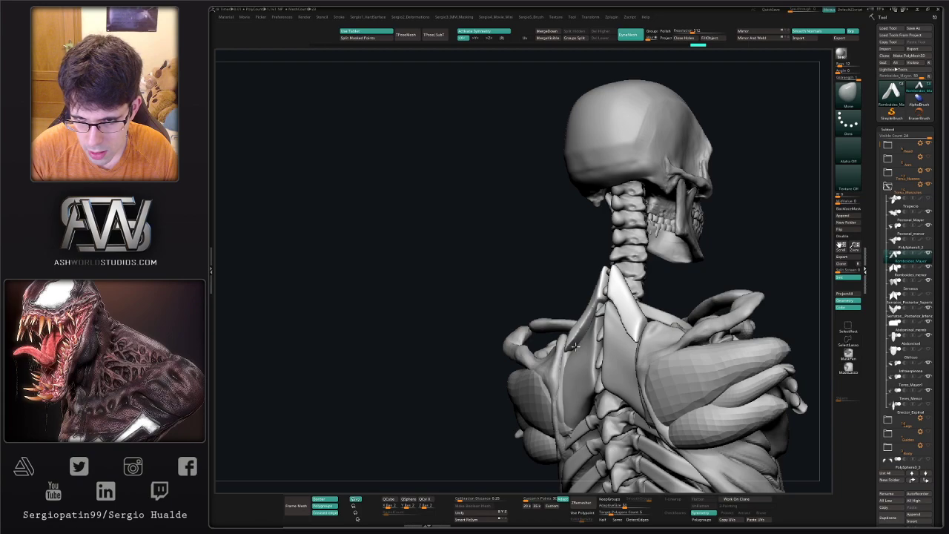
mouse_move(580, 348)
right_mouse_down()
mouse_move(597, 342)
mouse_move(600, 313)
mouse_move(612, 321)
mouse_move(578, 298)
right_mouse_up()
left_click_drag(578, 298, 580, 303)
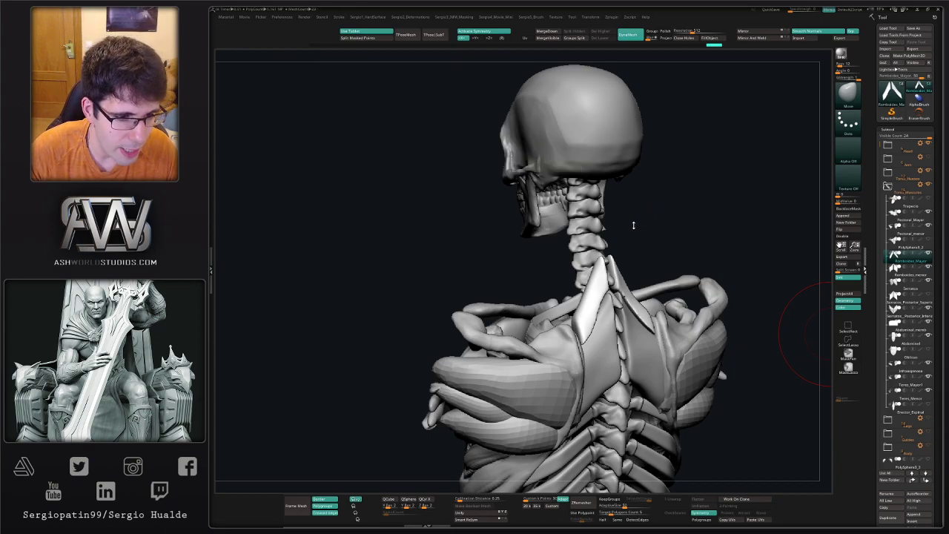
Adjust the Romboides_Mayor band's inner lower edge beside the spine with a larger Move brush
left_click_drag(683, 219, 670, 226)
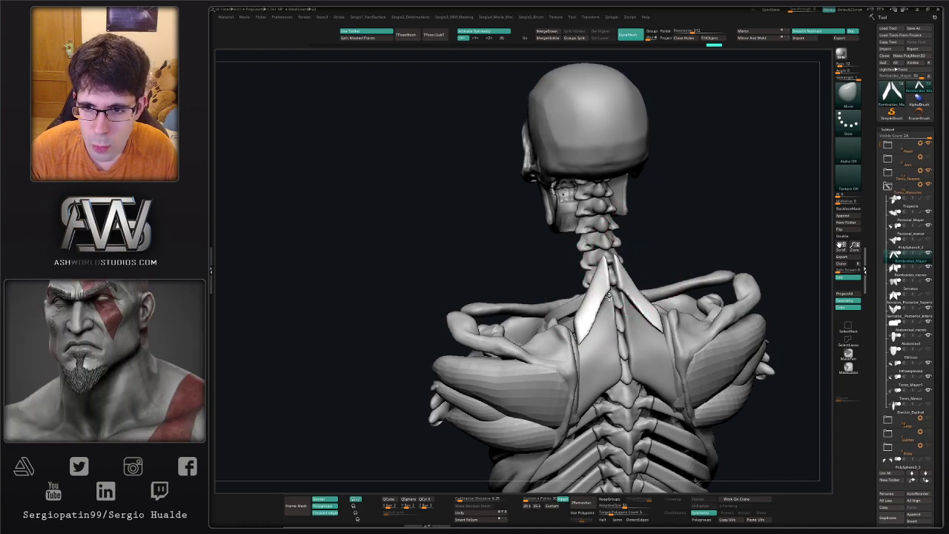
left_click_drag(689, 260, 741, 260)
key("s")
left_click_drag(607, 285, 613, 296)
right_click_drag(615, 306, 641, 307)
left_click_drag(609, 308, 612, 297)
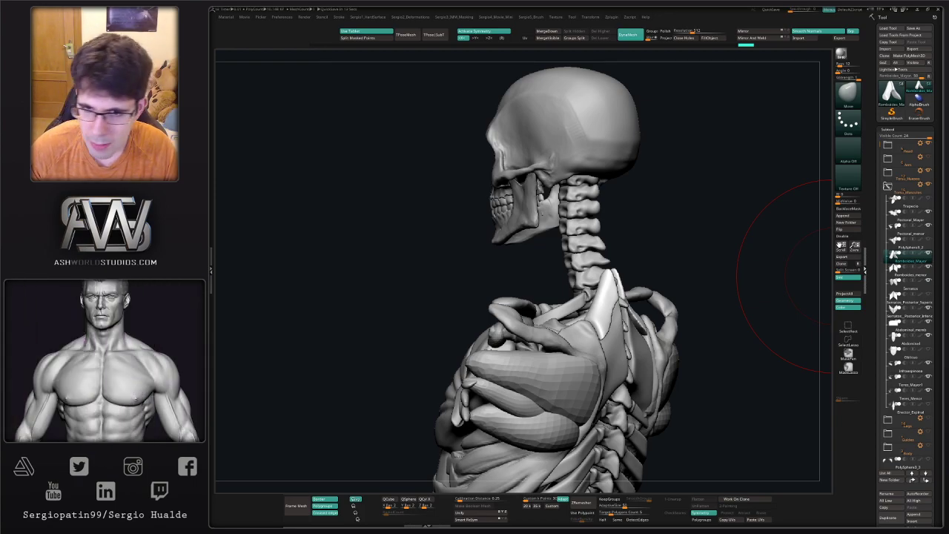
Extend the Romboides_Mayor's outer ends down to the inner borders of the shoulder blades and smooth them
mouse_move(741, 240)
left_mouse_down()
mouse_move(646, 265)
mouse_move(620, 286)
mouse_move(609, 257)
left_mouse_up()
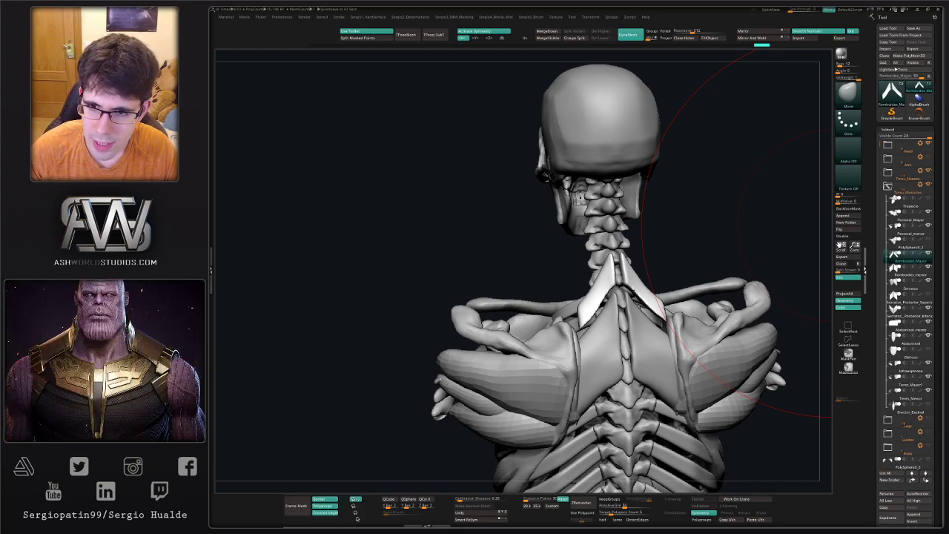
mouse_move(756, 223)
left_mouse_down()
mouse_move(583, 317)
mouse_move(571, 339)
mouse_move(593, 339)
mouse_move(598, 270)
left_mouse_up()
left_click_drag(680, 254, 602, 261)
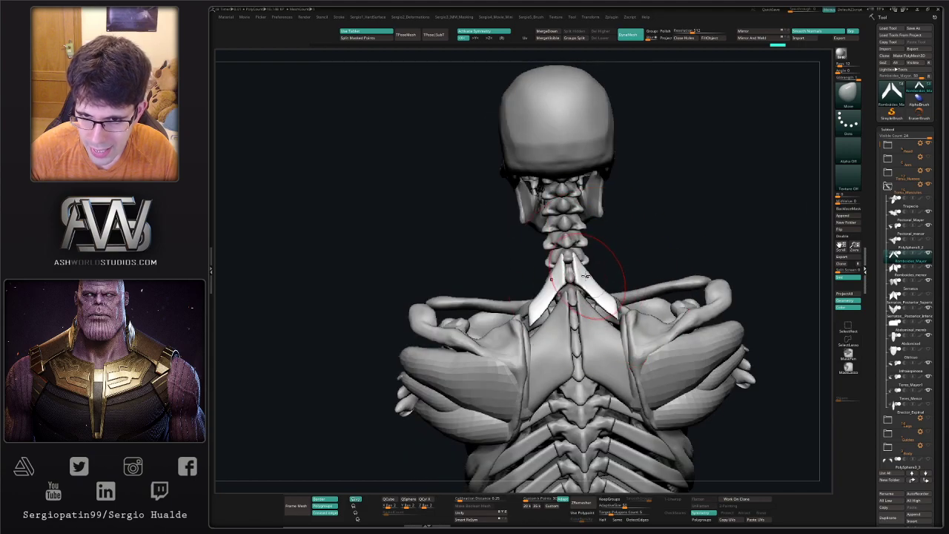
mouse_move(534, 317)
left_mouse_down()
mouse_move(561, 300)
mouse_move(525, 332)
left_mouse_up()
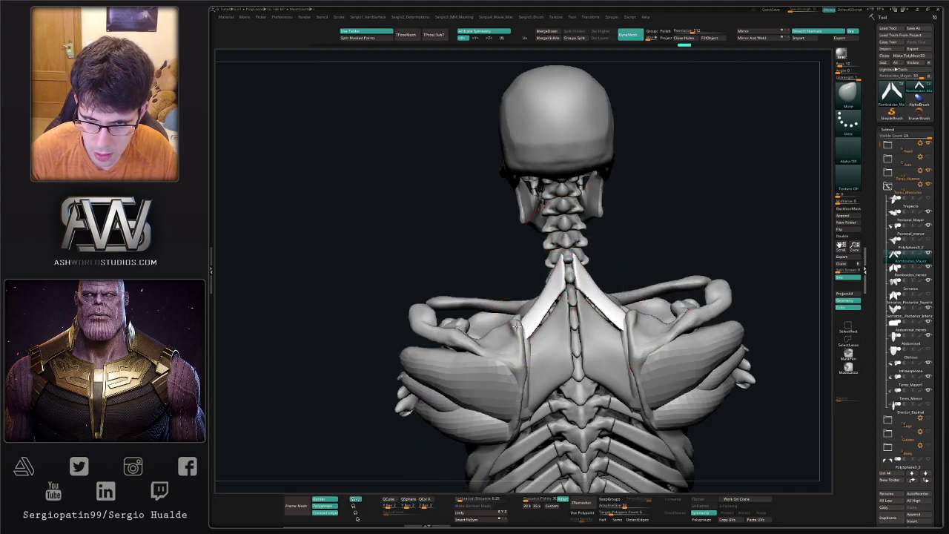
right_click_drag(531, 324, 524, 341)
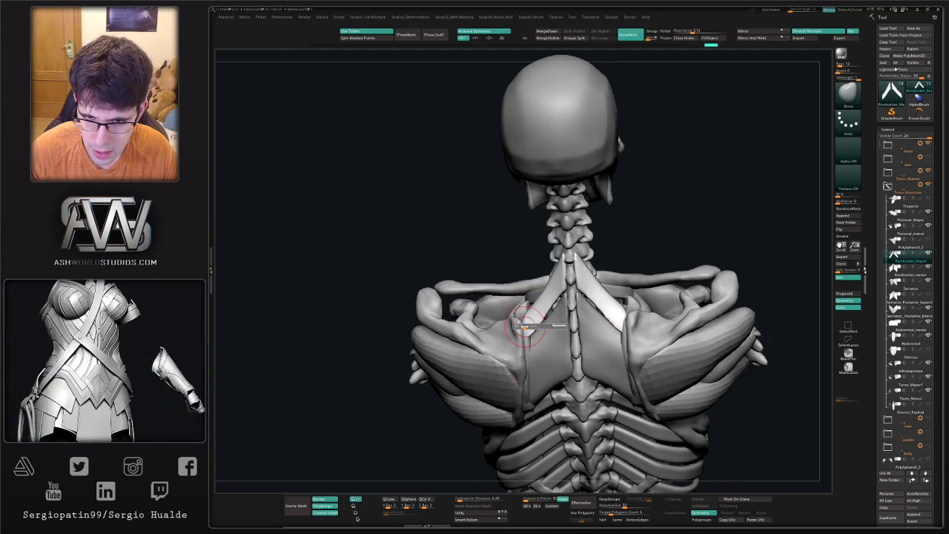
left_click_drag(535, 330, 525, 331, "shift")
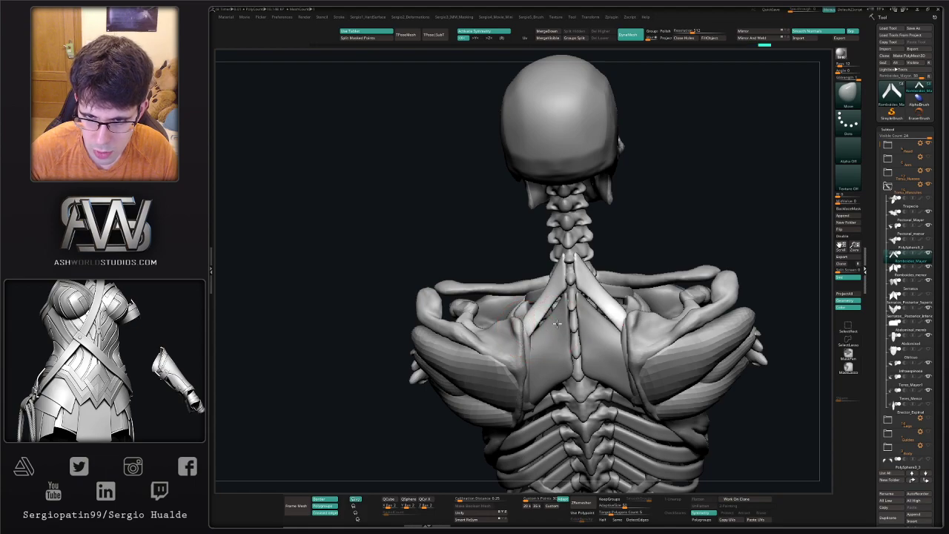
Select the Romboides_menor and fit its upper inner edge to the spinous processes with the Move brush
left_click(560, 325, "alt")
right_click_drag(560, 325, 561, 286)
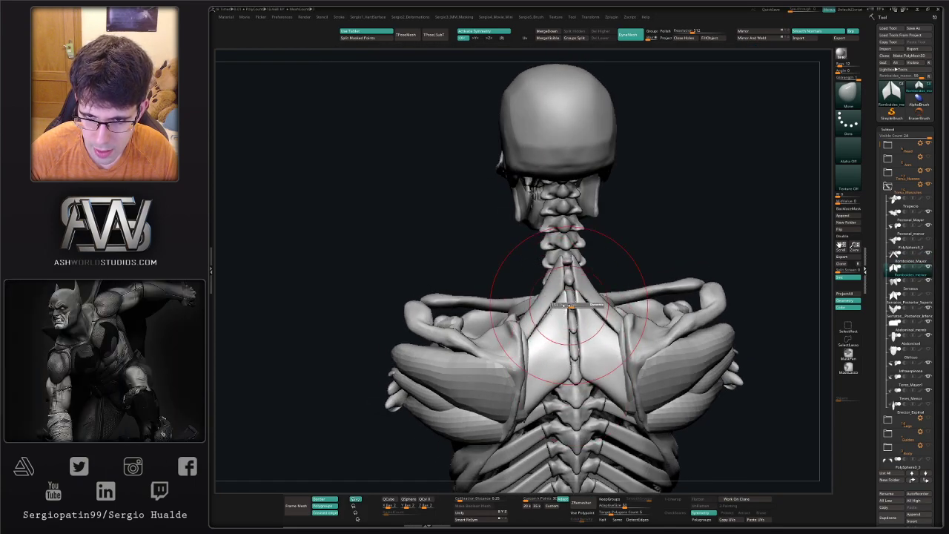
left_click_drag(568, 307, 564, 292)
right_click_drag(562, 339, 568, 340)
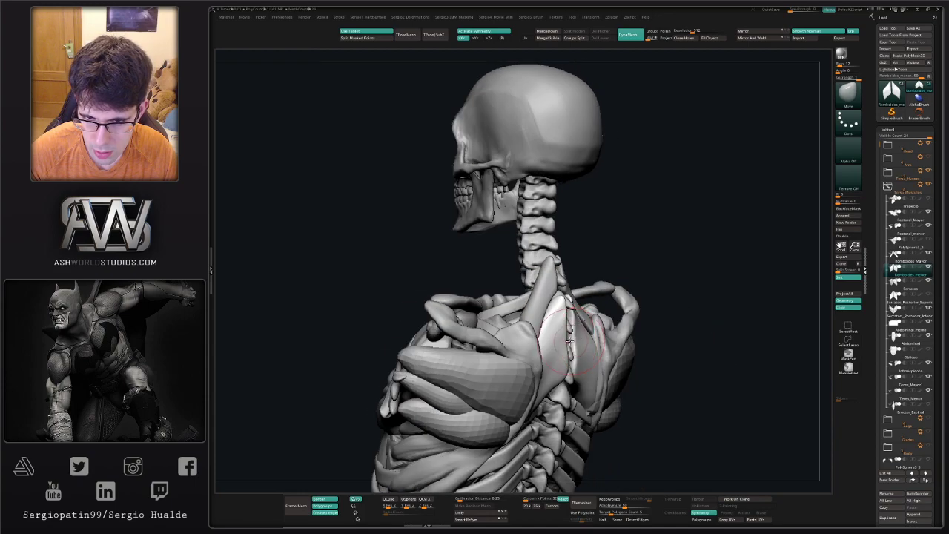
mouse_move(569, 340)
left_mouse_down()
mouse_move(554, 316)
mouse_move(563, 327)
left_mouse_up()
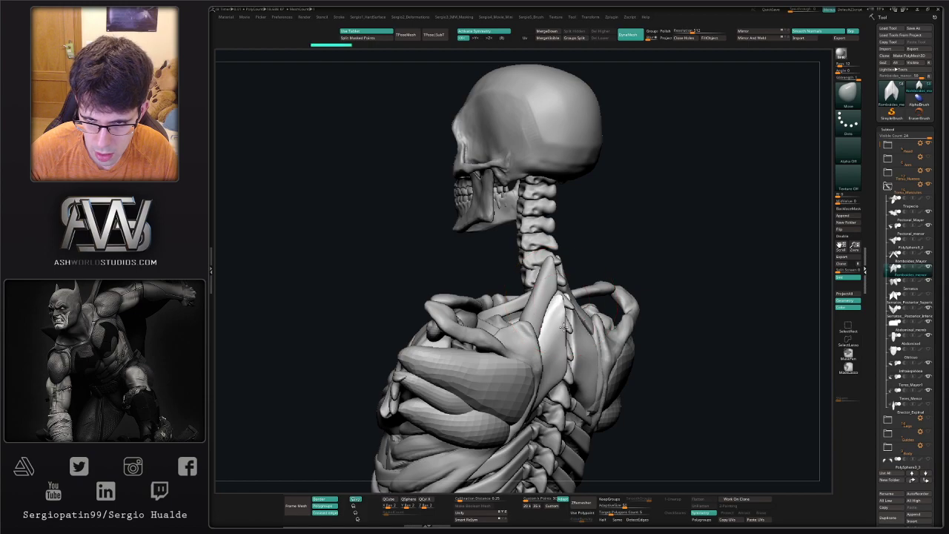
Isolate the shoulder blades and mask part of them with a softened edge
mouse_move(561, 359)
right_mouse_down()
mouse_move(607, 374)
mouse_move(597, 378)
mouse_move(635, 374)
right_mouse_up()
key("shift+s")
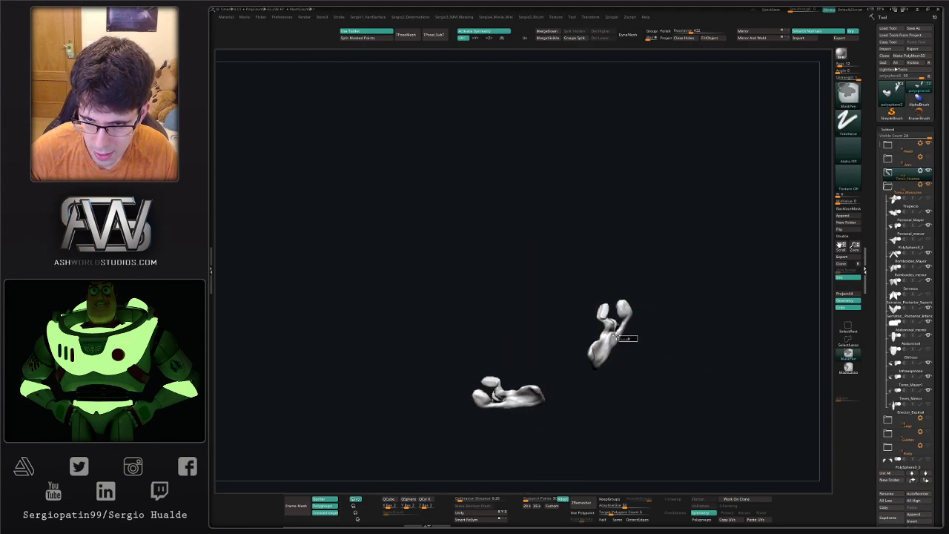
left_click_drag(562, 394, 567, 391, "ctrl")
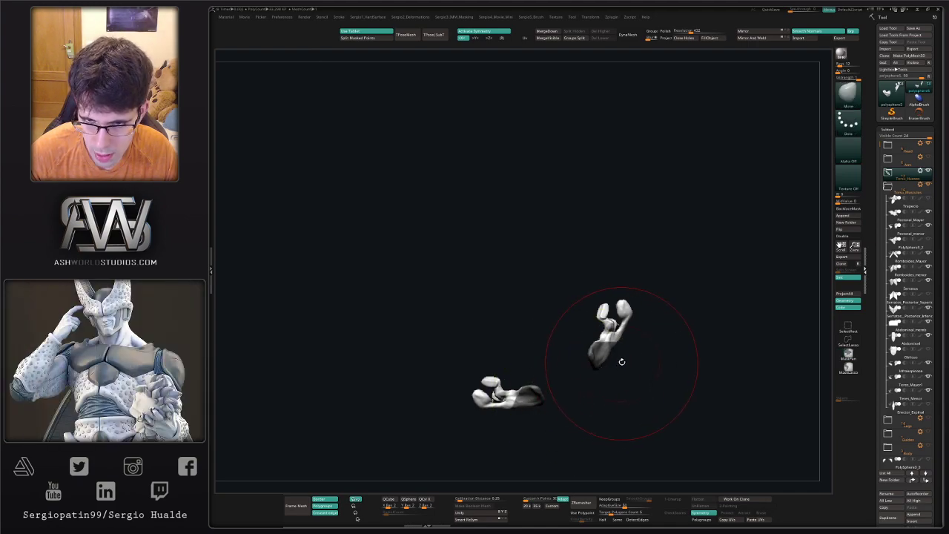
mouse_move(635, 342)
left_mouse_down("ctrl")
mouse_move(588, 363)
mouse_move(575, 403)
left_mouse_up("ctrl")
left_click_drag(620, 361, 629, 369, "ctrl")
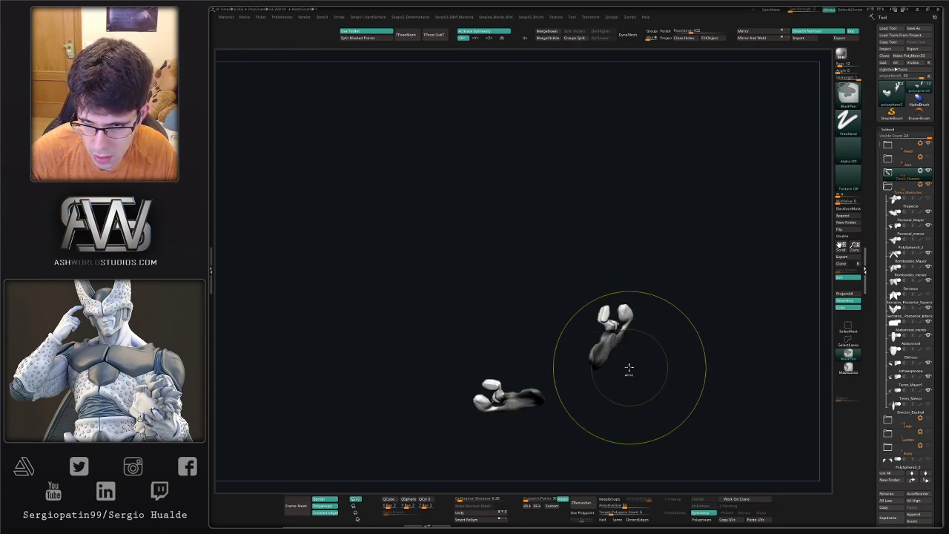
mouse_move(590, 333)
left_mouse_down("ctrl")
mouse_move(653, 378)
mouse_move(616, 357)
mouse_move(611, 341)
mouse_move(609, 377)
mouse_move(601, 363)
mouse_move(617, 346)
mouse_move(608, 338)
mouse_move(601, 358)
left_mouse_up("ctrl")
left_click(606, 344, "ctrl")
left_click(605, 346, "ctrl")
left_click(619, 361, "ctrl")
Reposition the shoulder blades' lower portion against the rib cage in side view with the Move brush
key("s")
key("s")
mouse_move(596, 358)
left_mouse_down()
mouse_move(601, 380)
mouse_move(623, 379)
mouse_move(618, 371)
mouse_move(597, 435)
left_mouse_up()
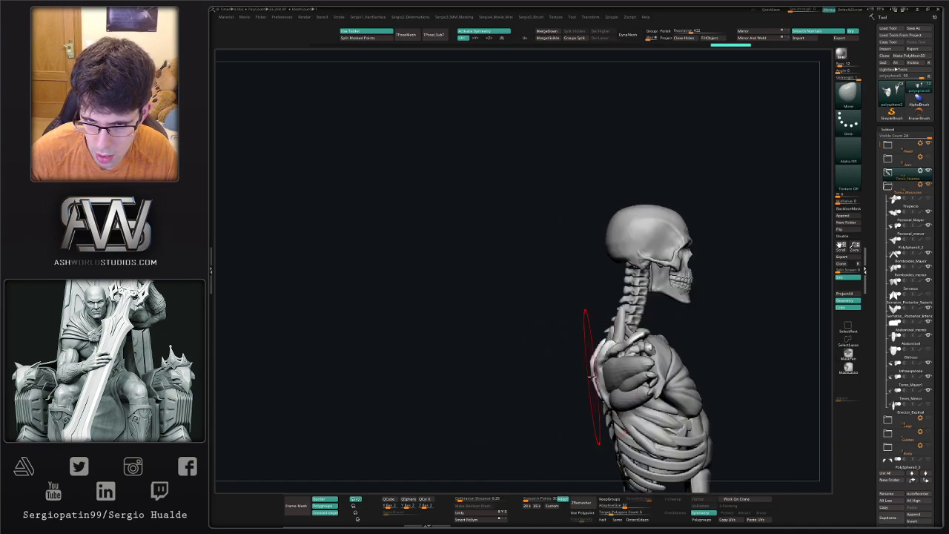
left_click_drag(591, 375, 590, 379)
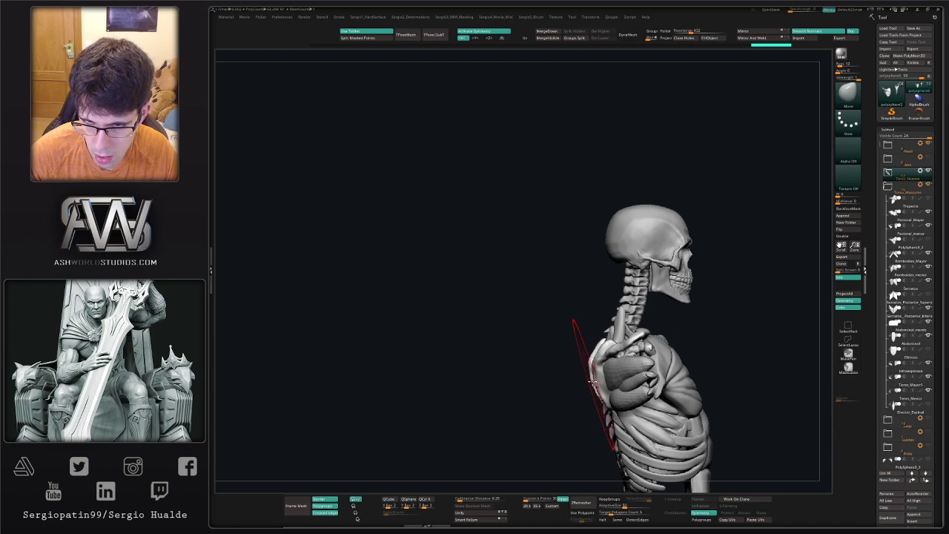
right_click_drag(595, 389, 579, 343, "alt")
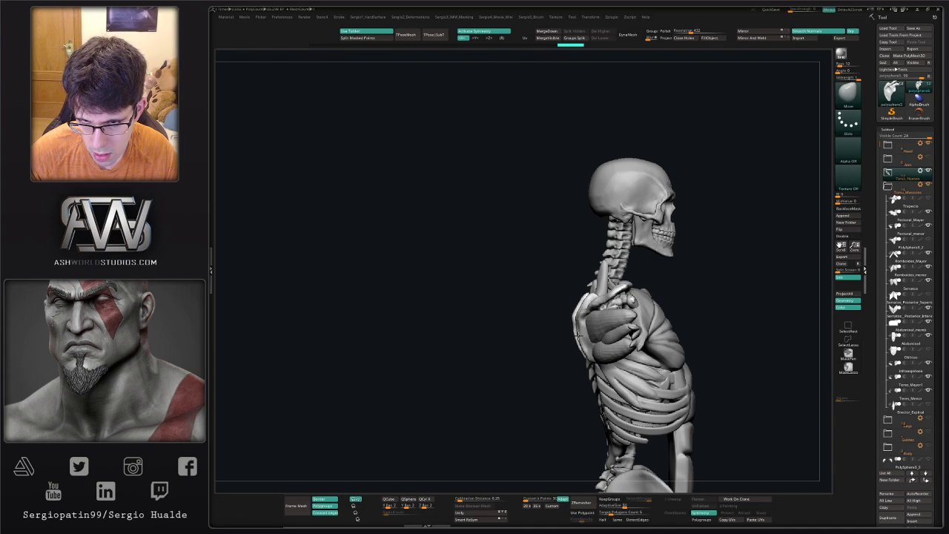
left_click_drag(578, 336, 576, 331)
mouse_move(576, 331)
right_mouse_down()
mouse_move(608, 326)
mouse_move(581, 331)
right_mouse_up()
Select the infraspinatus and fit its inner and lower edges to the reshaped shoulder blade with the Move brush
left_click(608, 326, "alt")
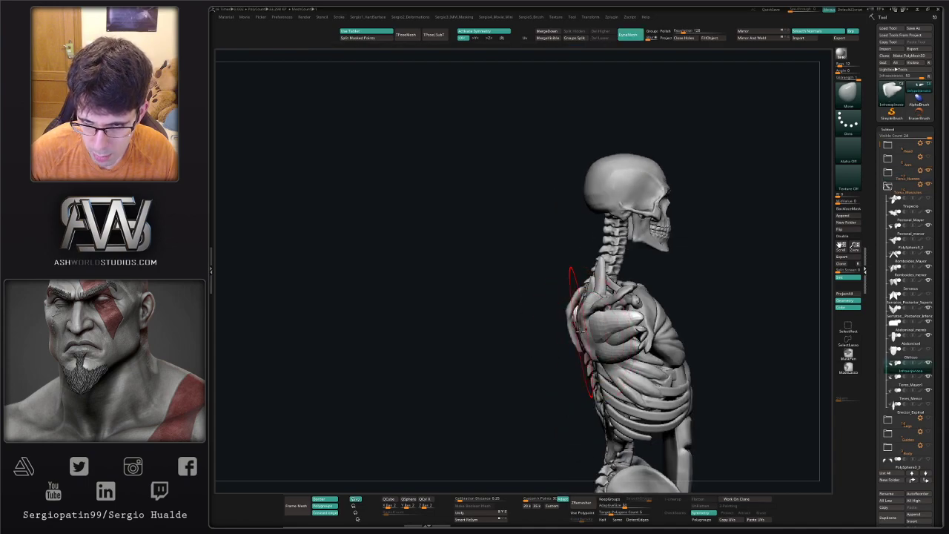
left_click(594, 359, "alt")
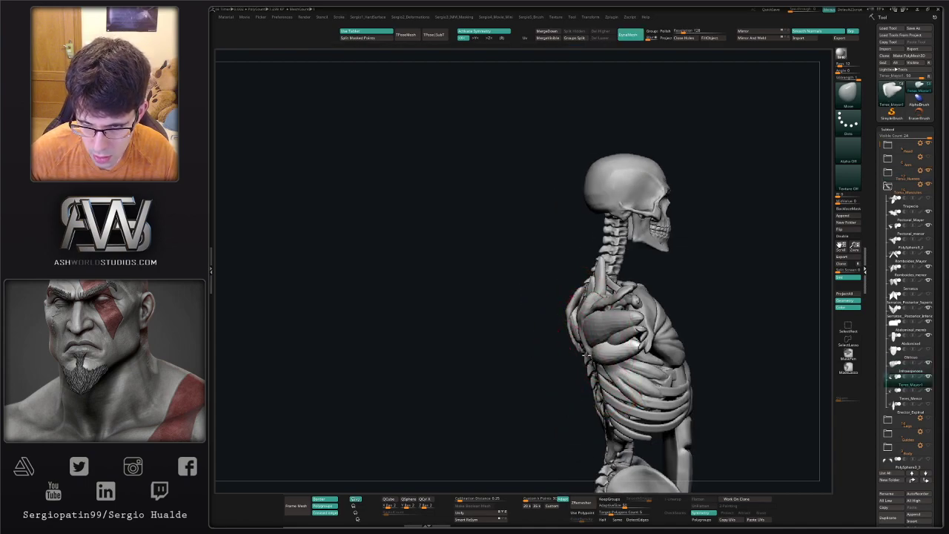
mouse_move(600, 348)
right_mouse_down()
mouse_move(635, 349)
mouse_move(614, 364)
mouse_move(566, 339)
right_mouse_up()
left_click(583, 341, "alt")
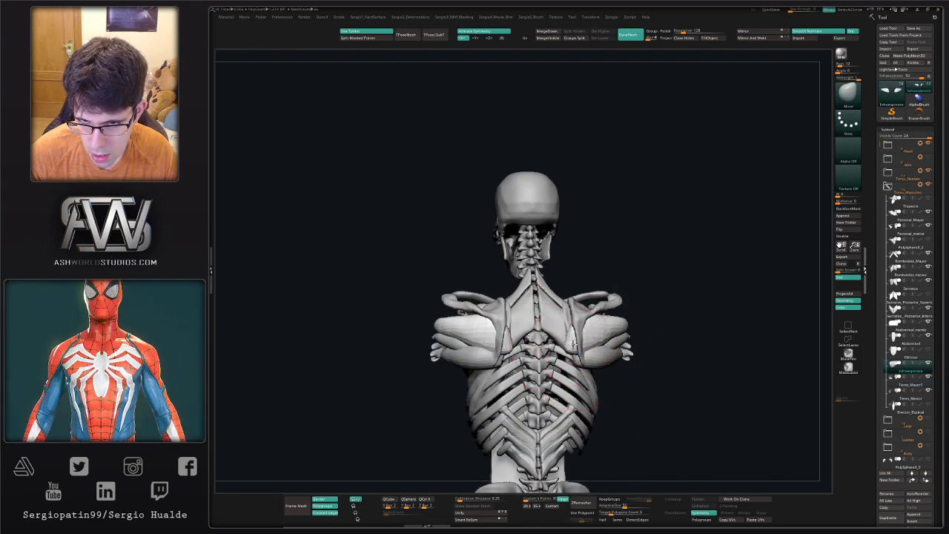
left_click_drag(565, 338, 560, 343)
right_click_drag(602, 343, 578, 343)
left_click_drag(582, 341, 583, 349)
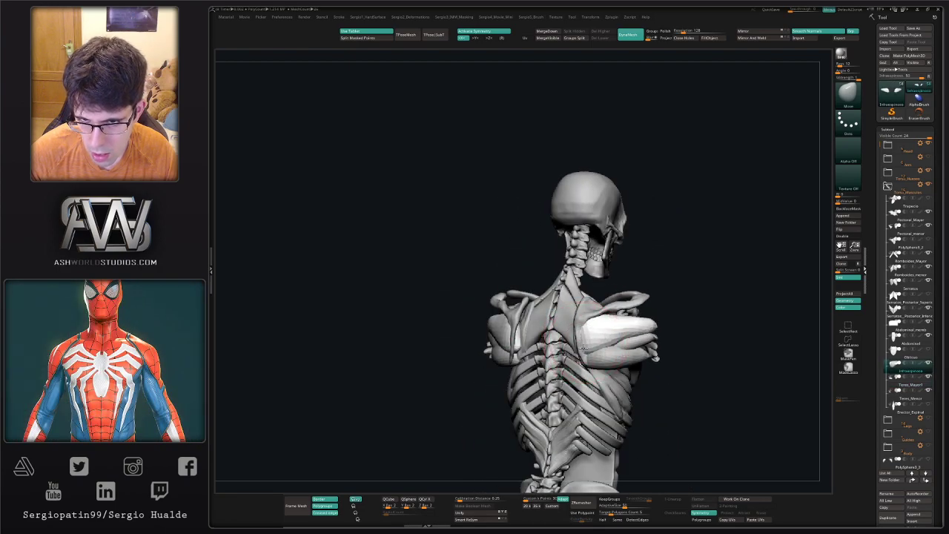
right_click_drag(588, 327, 606, 334, "shift")
left_click_drag(597, 343, 603, 347)
left_click(609, 362, "alt")
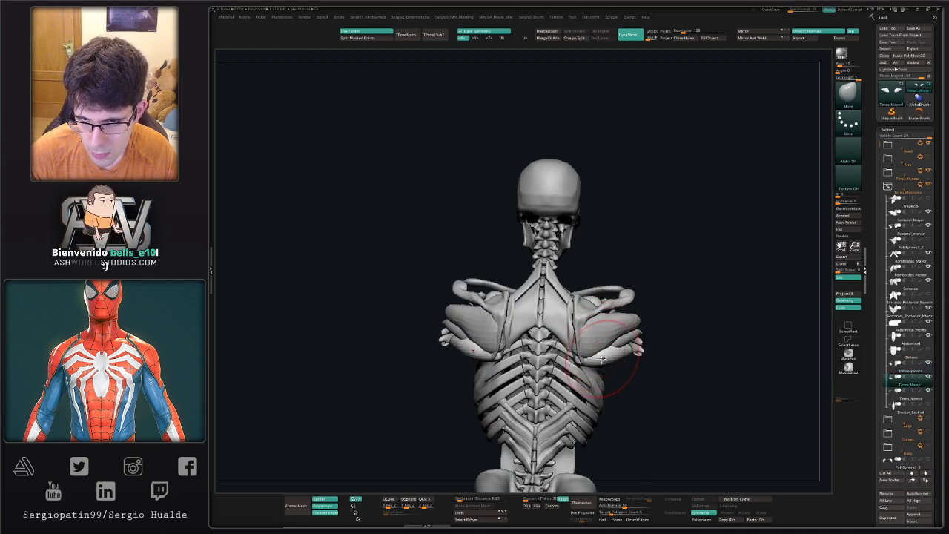
right_click_drag(602, 359, 601, 389, "alt")
mouse_move(555, 356)
right_mouse_down()
mouse_move(592, 352)
mouse_move(654, 311)
mouse_move(643, 298)
mouse_move(593, 318)
mouse_move(512, 386)
mouse_move(581, 389)
right_mouse_up()
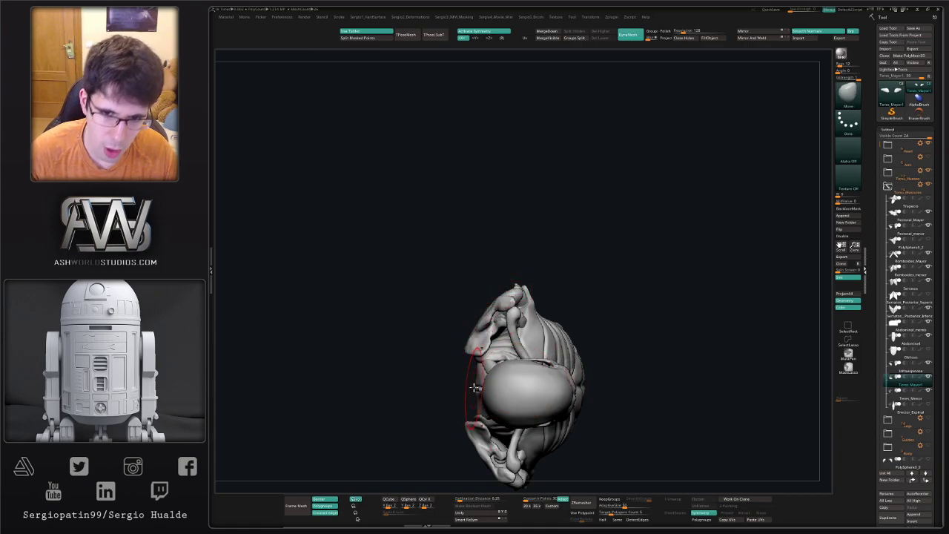
right_click_drag(473, 387, 512, 290)
Select the Romboides_menor and pull its outer edge and lower corner onto the shoulder blade's inner border
left_click(511, 296, "alt")
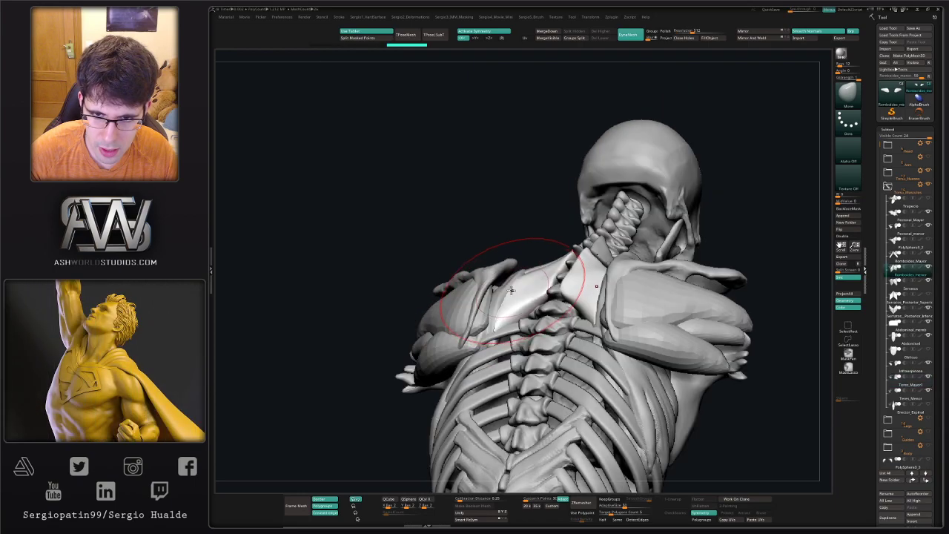
left_click_drag(512, 290, 492, 286)
left_click_drag(493, 333, 459, 313)
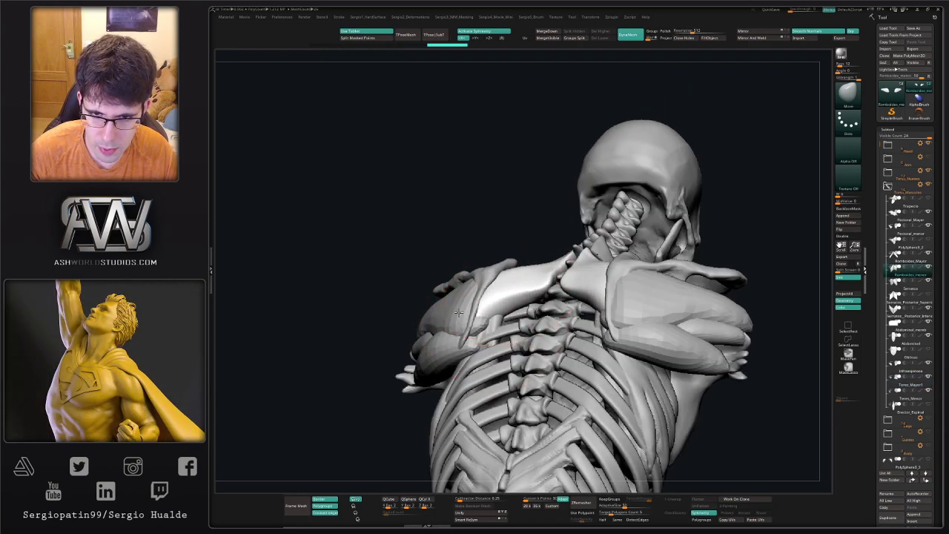
right_click_drag(434, 311, 449, 321)
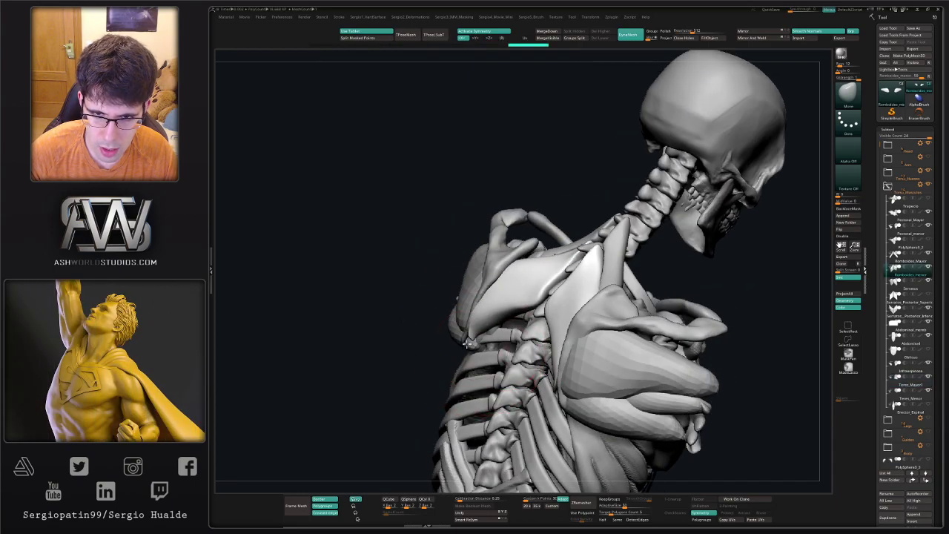
left_click_drag(466, 343, 475, 313)
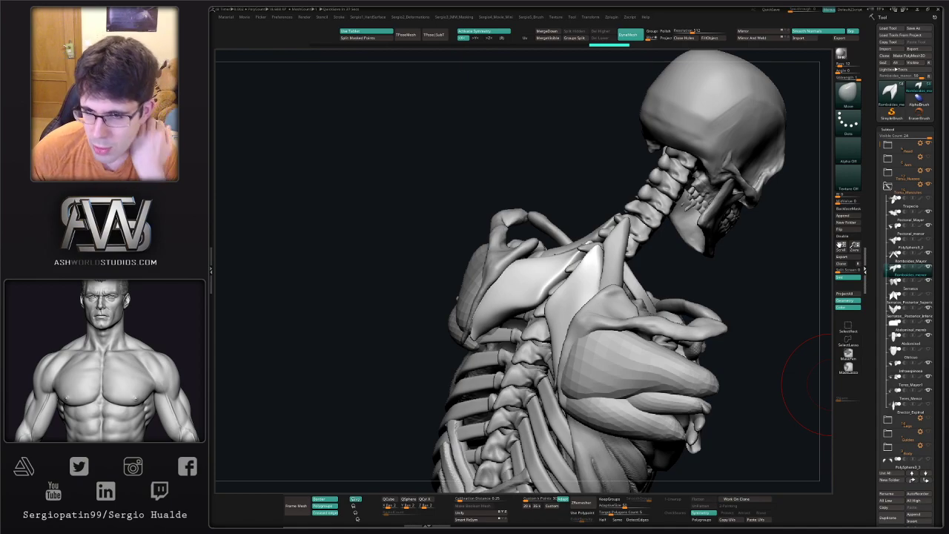
Select the torso bones and adjust the ribs beside the upper spine with the Move Topological brush
mouse_move(622, 249)
right_mouse_down()
mouse_move(671, 296)
mouse_move(656, 269)
mouse_move(576, 260)
right_mouse_up()
left_click(576, 260, "alt")
key("b")
key("m")
key("t")
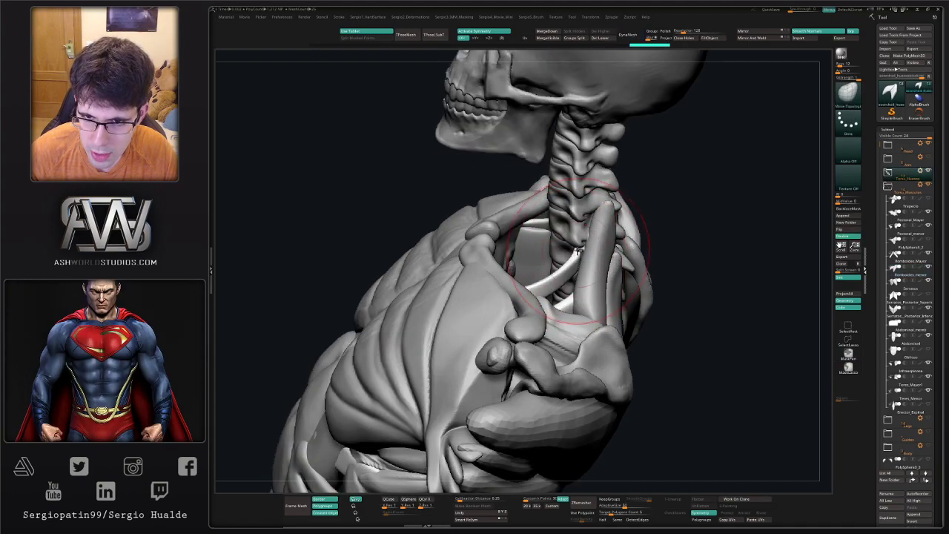
left_click_drag(586, 249, 583, 265)
mouse_move(582, 265)
right_mouse_down("ctrl")
mouse_move(620, 271)
mouse_move(575, 270)
mouse_move(589, 296)
right_mouse_up("ctrl")
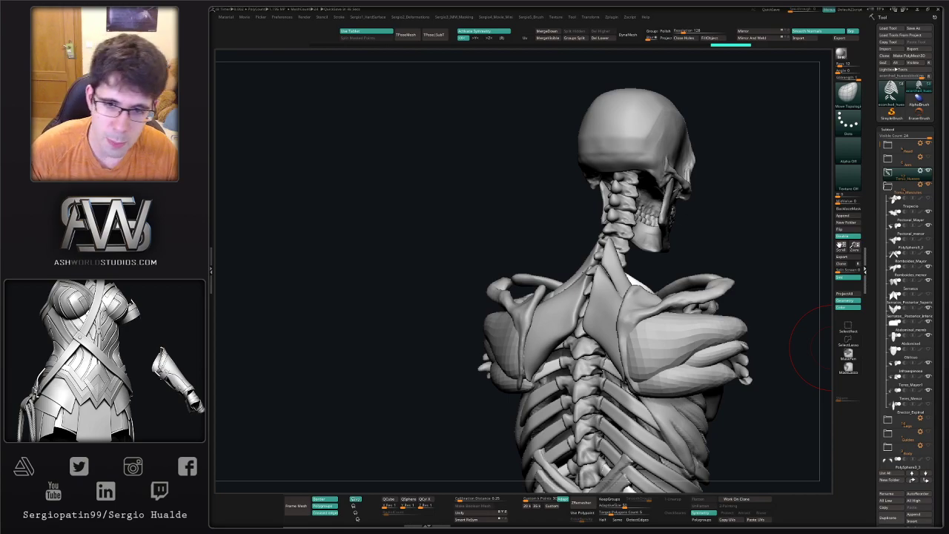
left_click_drag(757, 167, 603, 275)
right_click_drag(558, 306, 553, 316)
key("shift+alt+s")
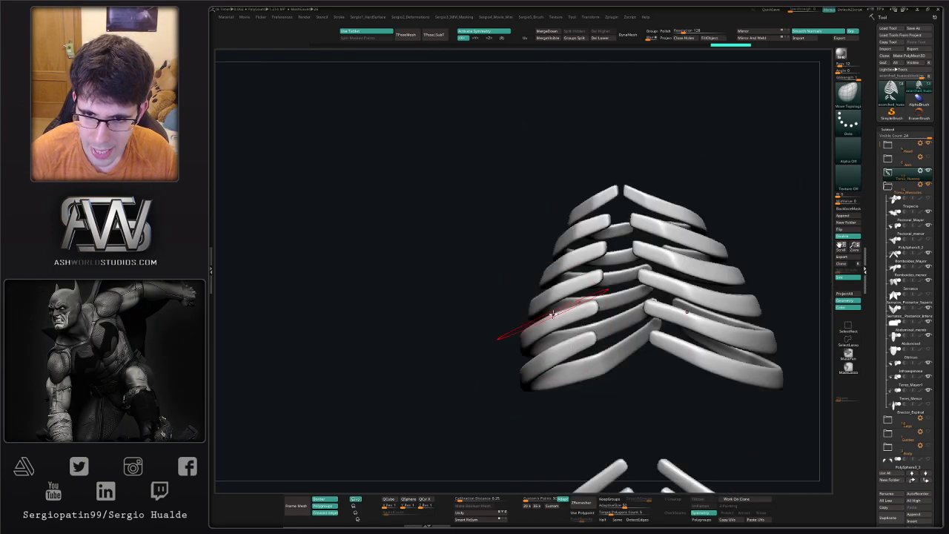
key("shift+alt+s")
Isolate the Romboides_menor and flatten part of its surface with the Trim Dynamic brush
left_click(561, 303, "alt")
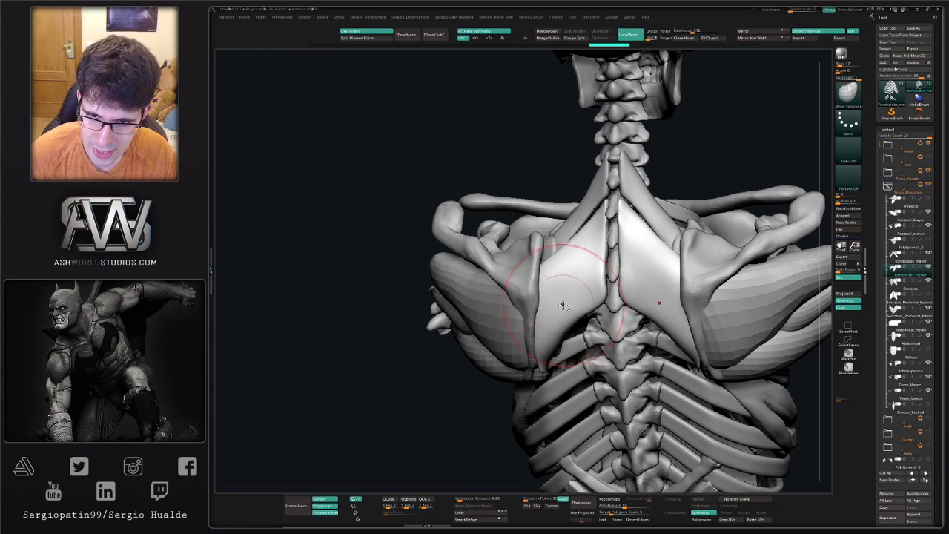
key("shift+alt+s")
key("b")
key("t")
key("d")
mouse_move(550, 295)
left_mouse_down()
mouse_move(576, 265)
mouse_move(586, 271)
mouse_move(572, 289)
mouse_move(578, 262)
left_mouse_up()
right_click_drag(578, 262, 582, 246)
Show the full torso again, smooth the Romboides_menor's lower tip and fit its outer edge to the shoulder blade with the Move brush
key("b")
key("m")
key("v")
key("s")
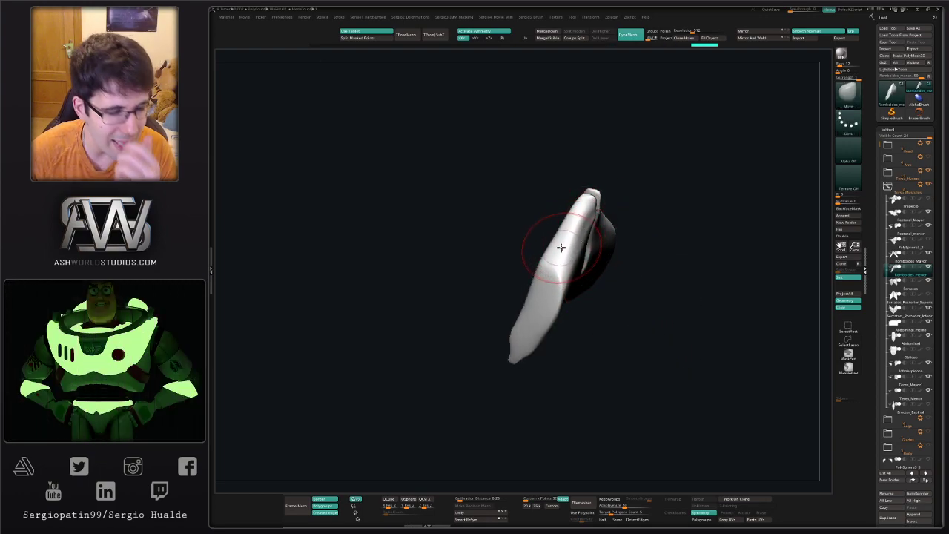
right_click_drag(557, 270, 529, 244)
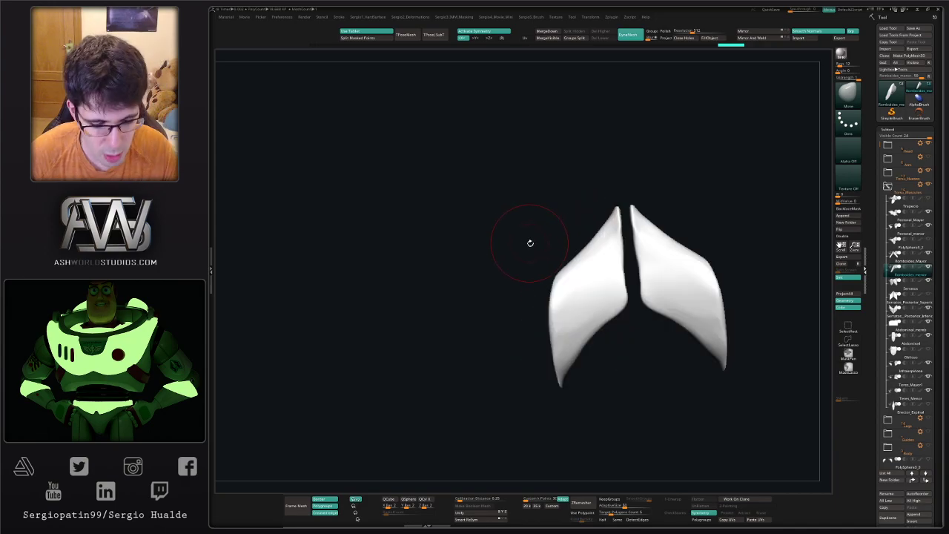
key("alt+s")
right_click_drag(578, 275, 568, 309)
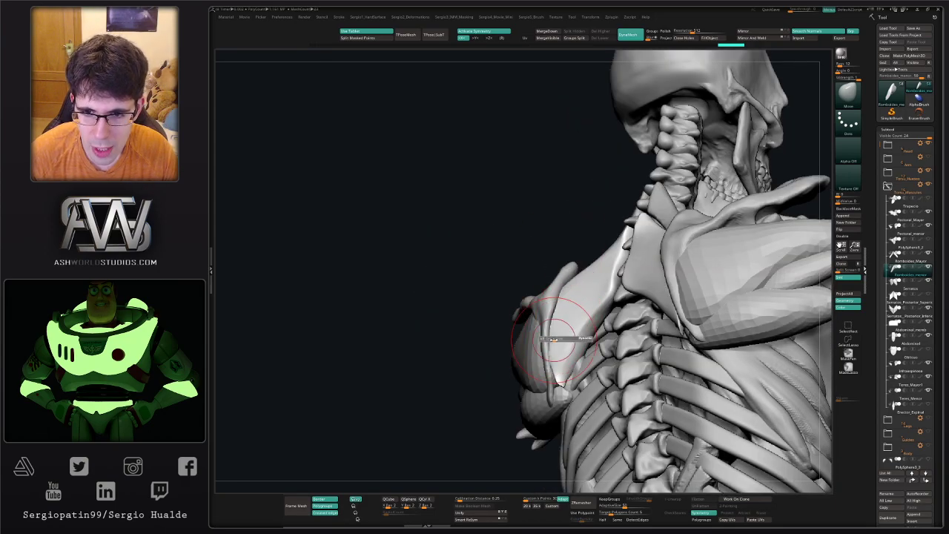
left_click_drag(553, 339, 558, 339)
mouse_move(567, 349)
right_mouse_down()
mouse_move(536, 356)
mouse_move(568, 386)
right_mouse_up()
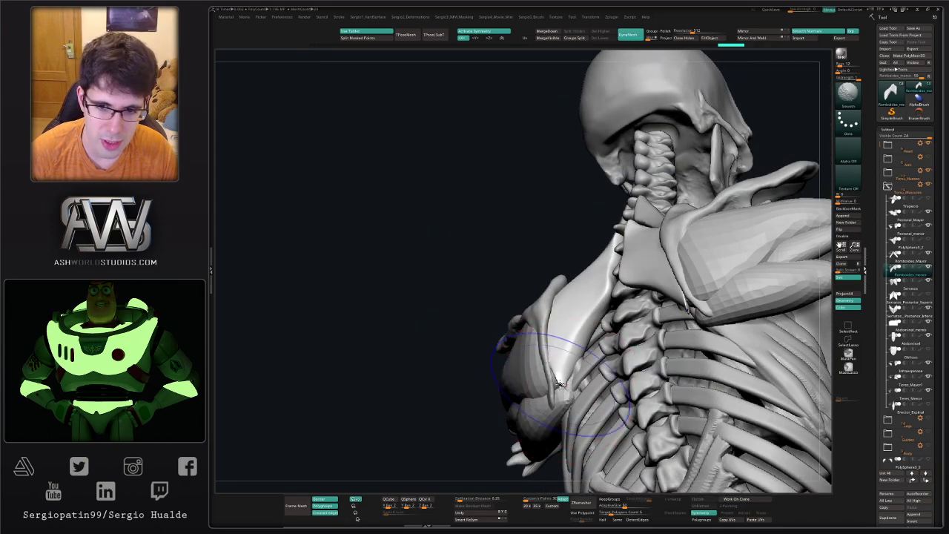
mouse_move(556, 380)
left_mouse_down("shift")
mouse_move(551, 404)
mouse_move(562, 392)
left_mouse_up("shift")
mouse_move(564, 387)
right_mouse_down()
mouse_move(560, 362)
mouse_move(546, 358)
right_mouse_up()
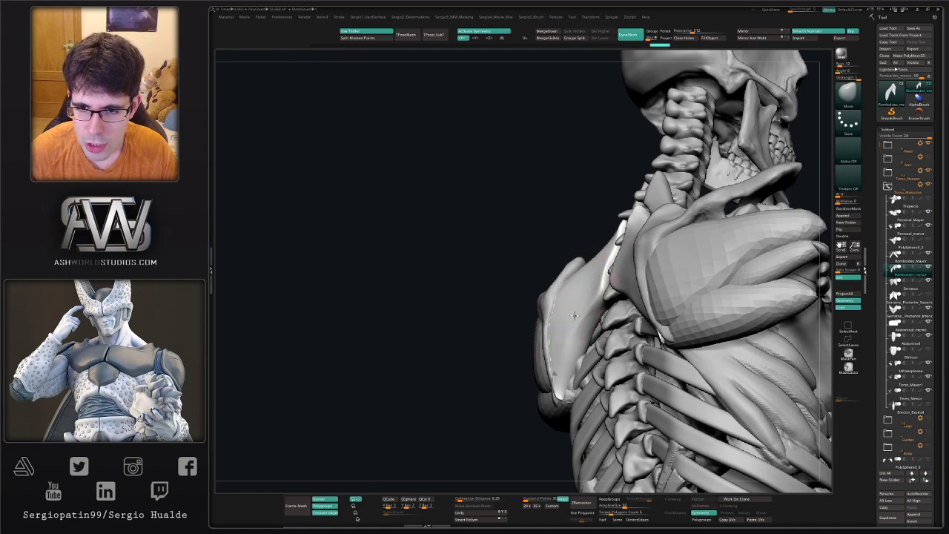
left_click_drag(573, 315, 568, 281)
right_click_drag(582, 305, 576, 275, "ctrl")
Examine how the Romboides_Mayor and Romboides_menor fit between spine and shoulder blades from the side, above and behind
left_click(597, 271, "alt")
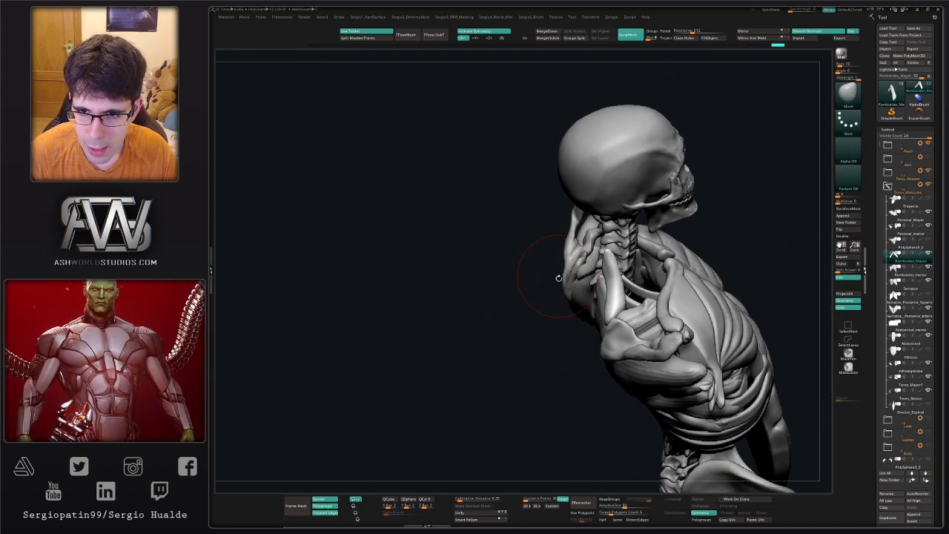
left_click_drag(575, 275, 577, 279)
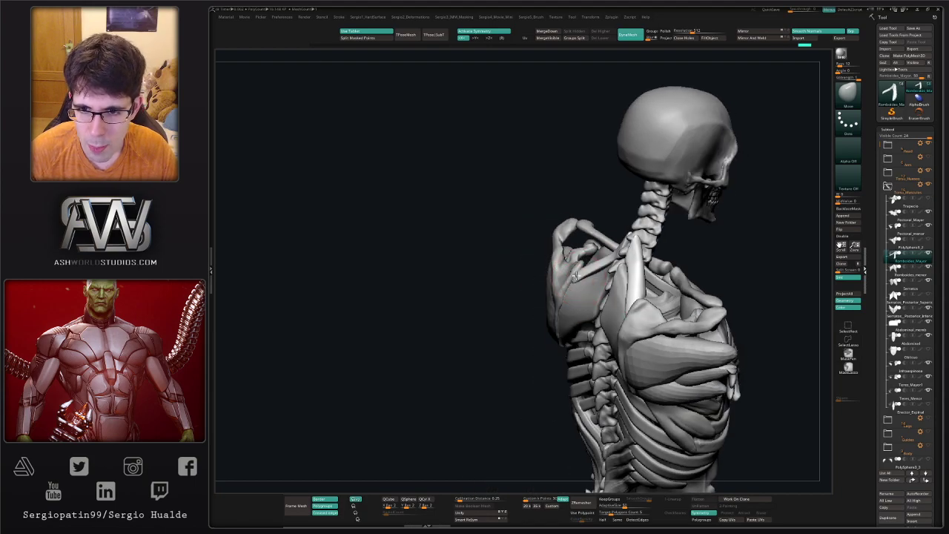
left_click_drag(588, 276, 649, 322)
left_click(647, 289, "alt")
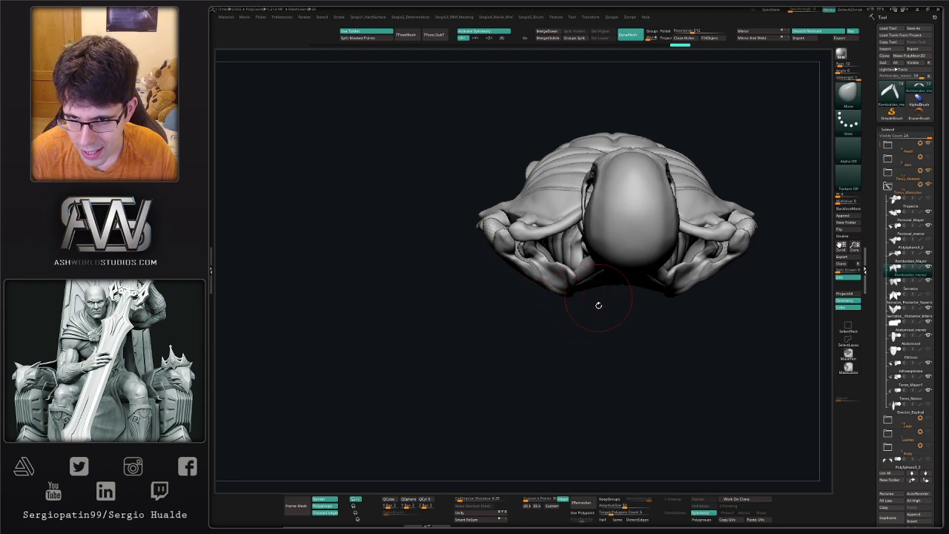
mouse_move(598, 304)
left_mouse_down()
mouse_move(636, 275)
mouse_move(586, 272)
mouse_move(525, 298)
mouse_move(676, 284)
mouse_move(616, 333)
mouse_move(627, 341)
mouse_move(650, 318)
mouse_move(631, 282)
mouse_move(665, 275)
mouse_move(627, 311)
mouse_move(611, 291)
left_mouse_up()
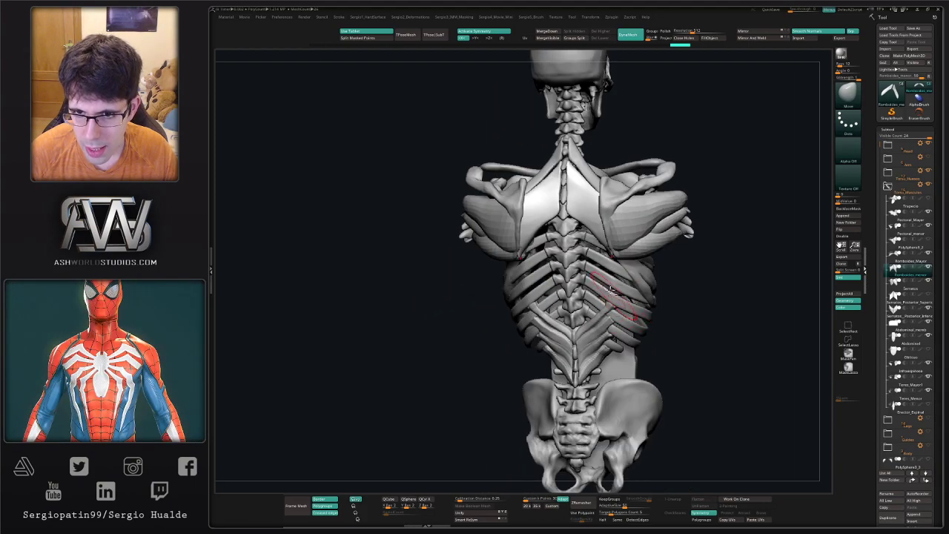
right_click_drag(611, 291, 614, 353, "alt")
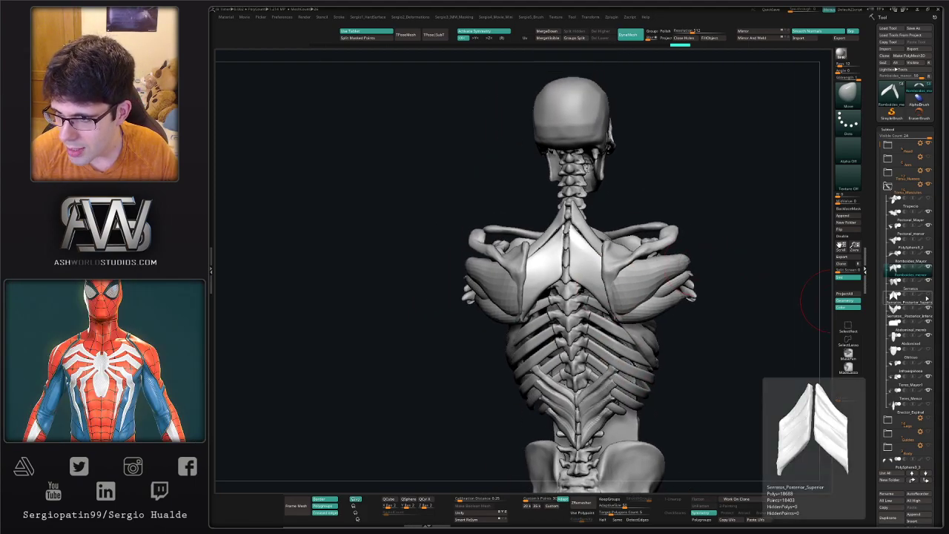
Select the Serratus_Posterior_Superior, hide both rhomboid pairs and show the serratus
left_click(914, 300)
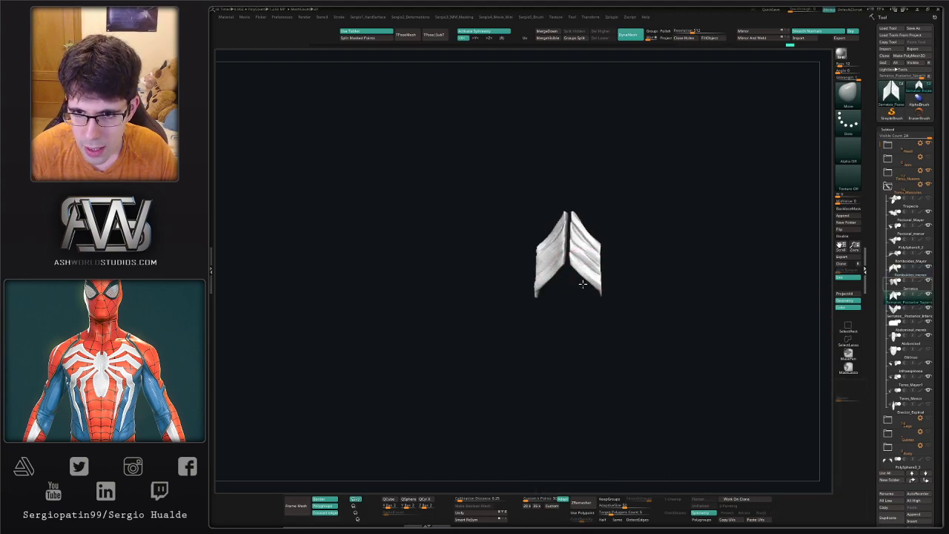
left_click_drag(582, 284, 615, 261)
left_click(928, 281)
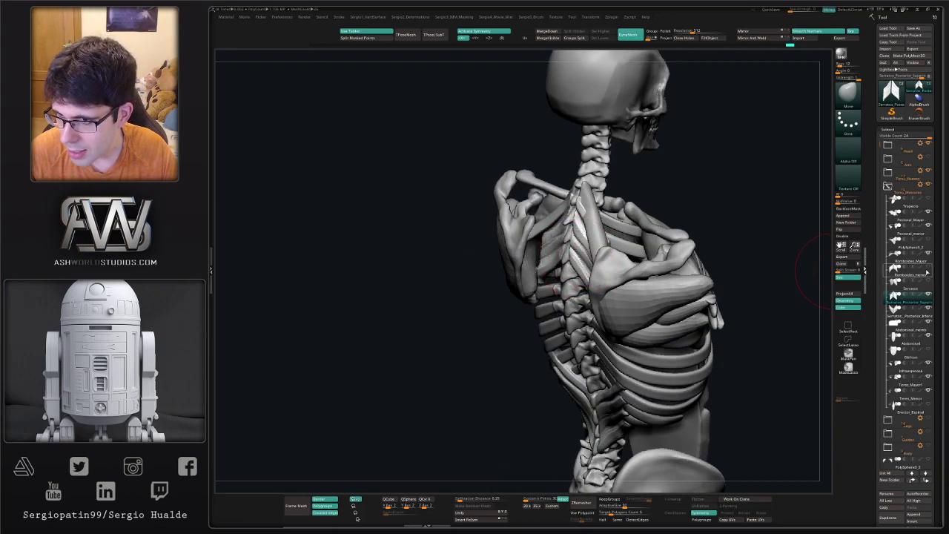
mouse_move(927, 275)
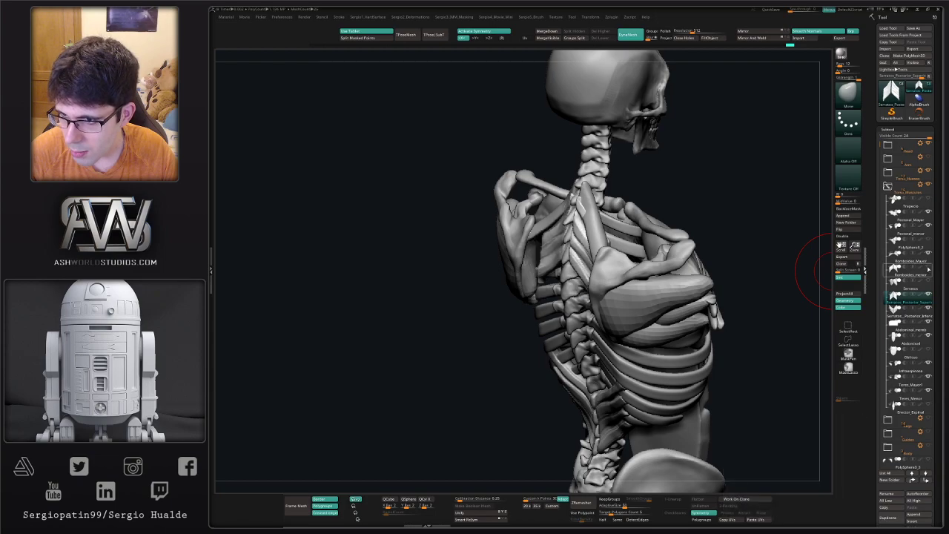
mouse_move(928, 253)
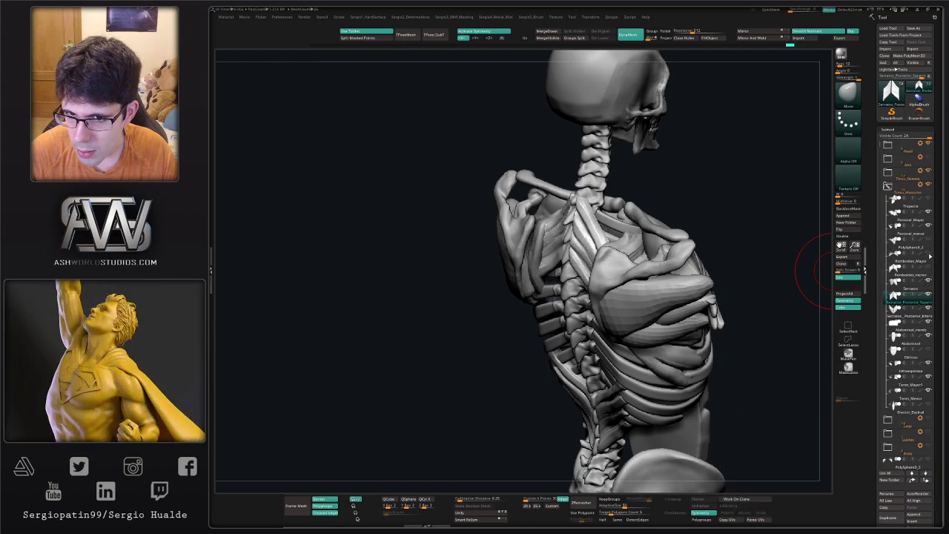
Pull the Serratus_Posterior_Superior's outer edge outward beneath the shoulder blade with the Move brush and check it against the serratus
right_click_drag(599, 277, 538, 264)
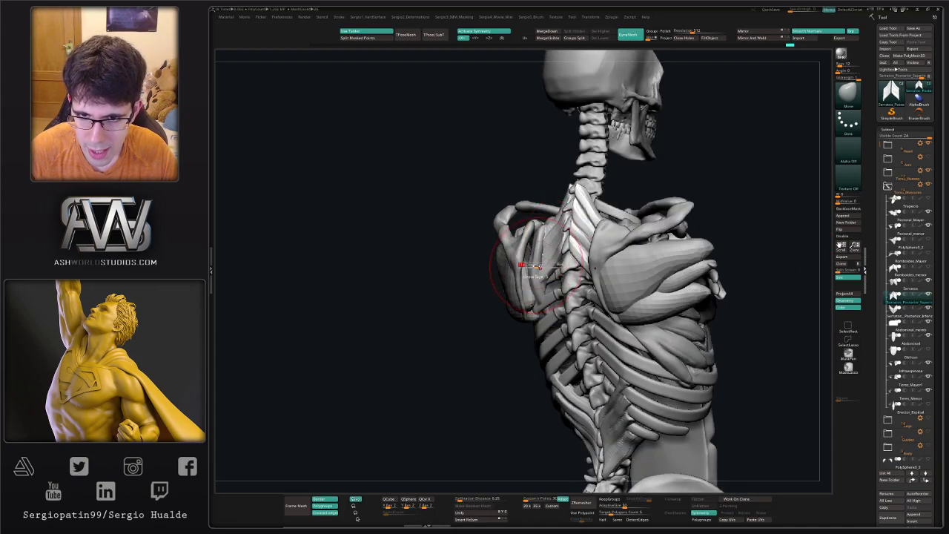
left_click_drag(538, 266, 542, 266)
mouse_move(538, 258)
left_mouse_down()
mouse_move(509, 263)
mouse_move(512, 273)
left_mouse_up()
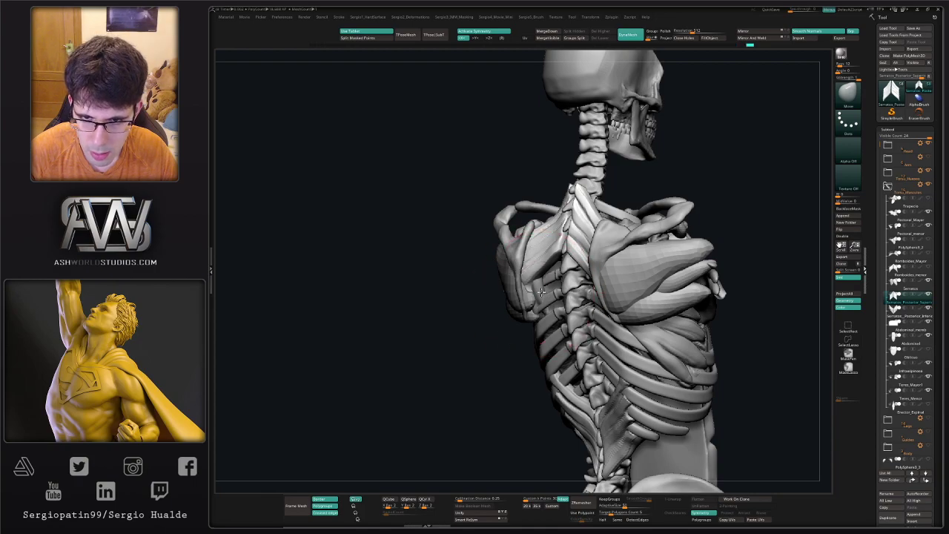
left_click(541, 293, "alt")
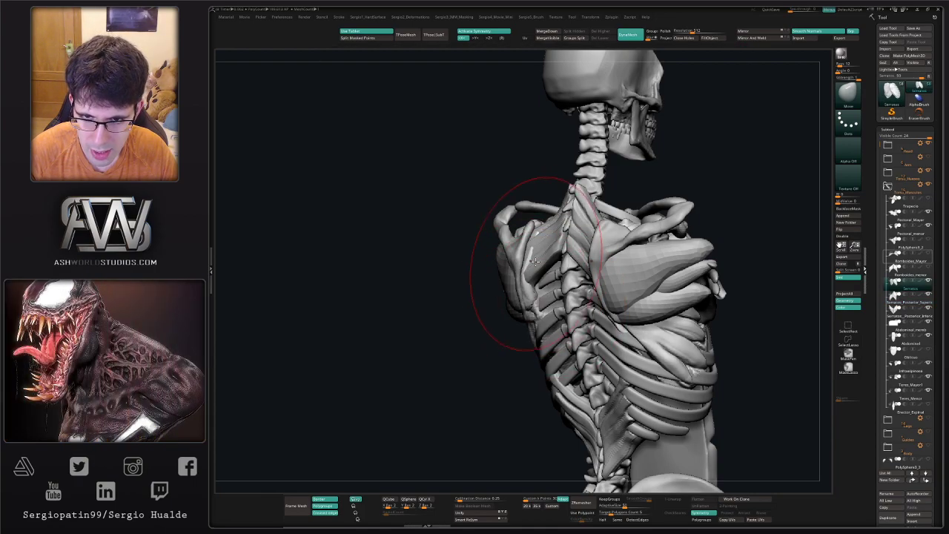
left_click(535, 237, "alt")
right_click_drag(532, 289, 529, 307)
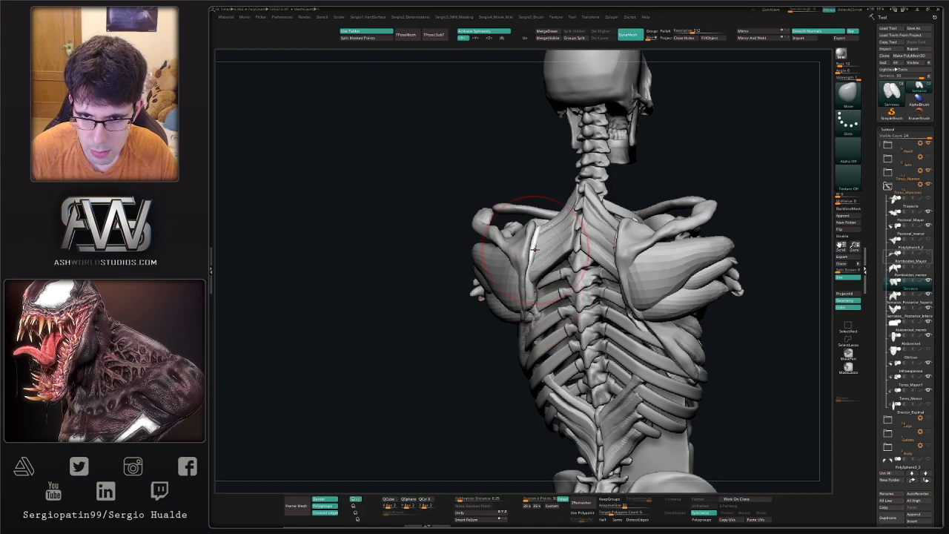
mouse_move(534, 250)
right_mouse_down()
mouse_move(489, 253)
mouse_move(534, 254)
right_mouse_up()
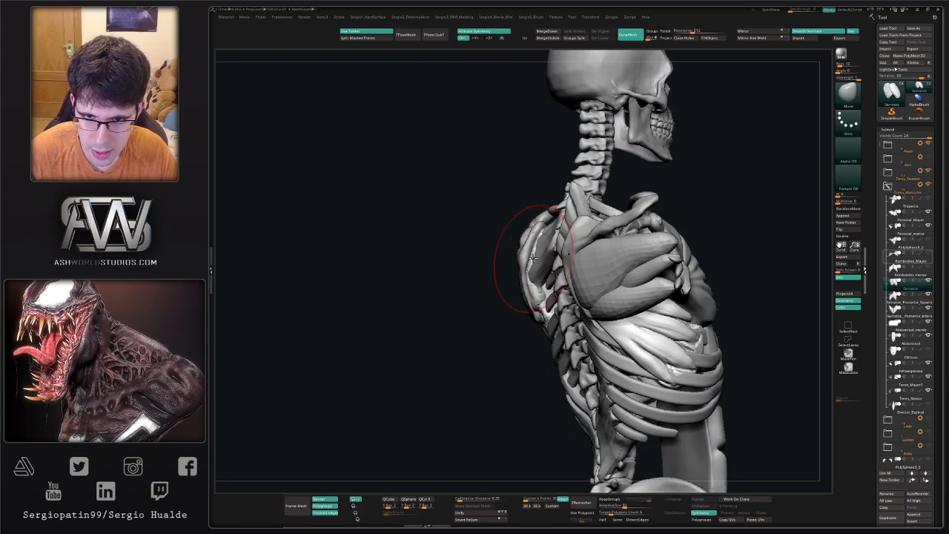
left_click(530, 258, "alt")
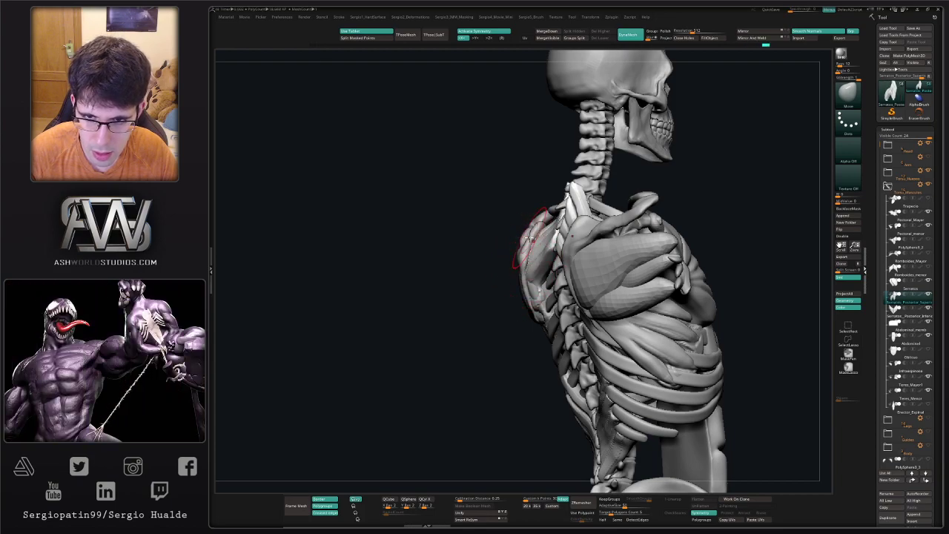
mouse_move(529, 238)
right_mouse_down()
mouse_move(499, 251)
mouse_move(543, 264)
mouse_move(556, 320)
mouse_move(596, 319)
mouse_move(558, 341)
mouse_move(543, 313)
right_mouse_up()
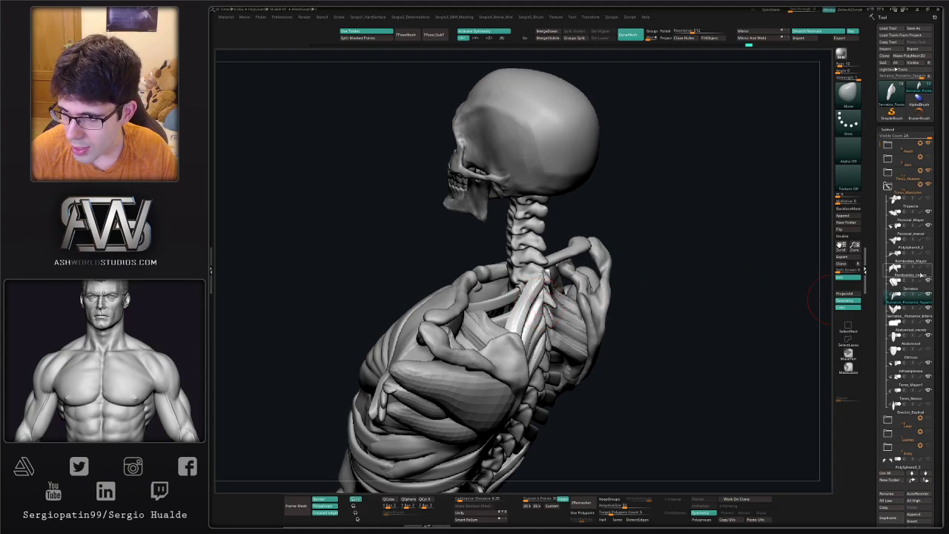
Make the Romboides_menor and Romboides_Mayor visible again over the upper back
left_click(927, 269)
right_click_drag(673, 312, 596, 314)
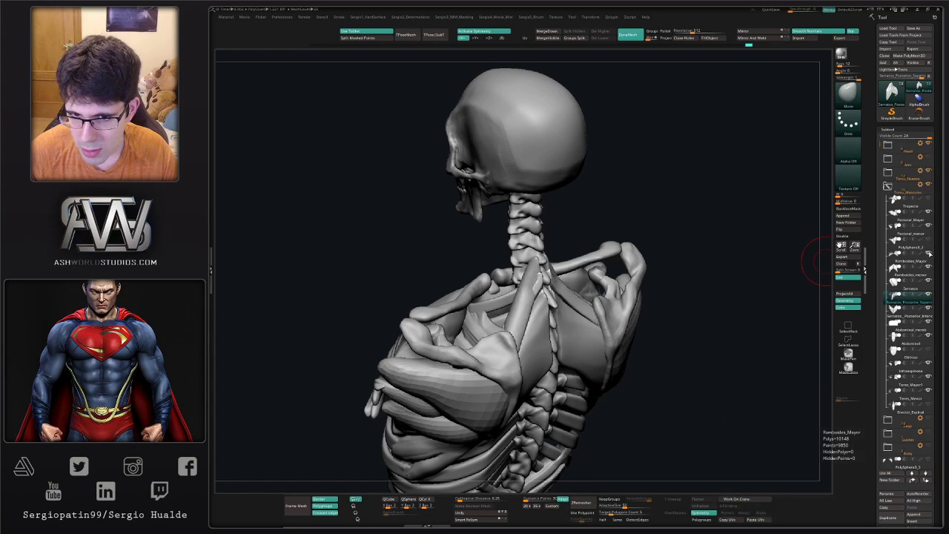
mouse_move(928, 253)
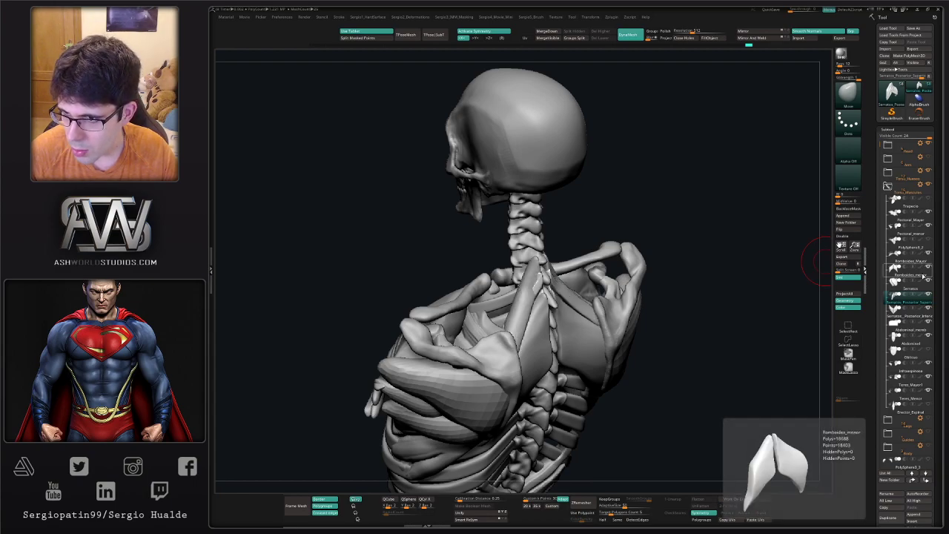
Rename the Romboides_Mayor subtool by adding extra letters to the end of its name
left_click(921, 273)
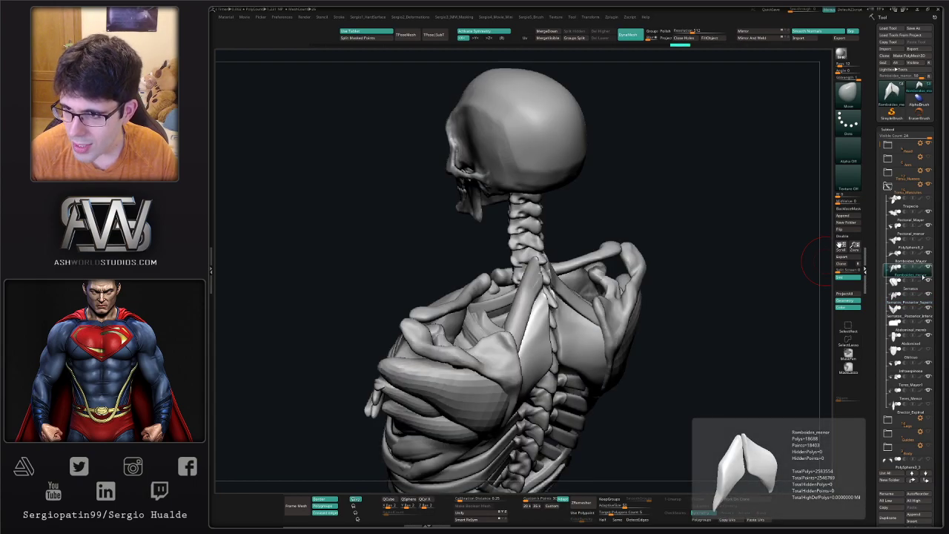
left_click(904, 263)
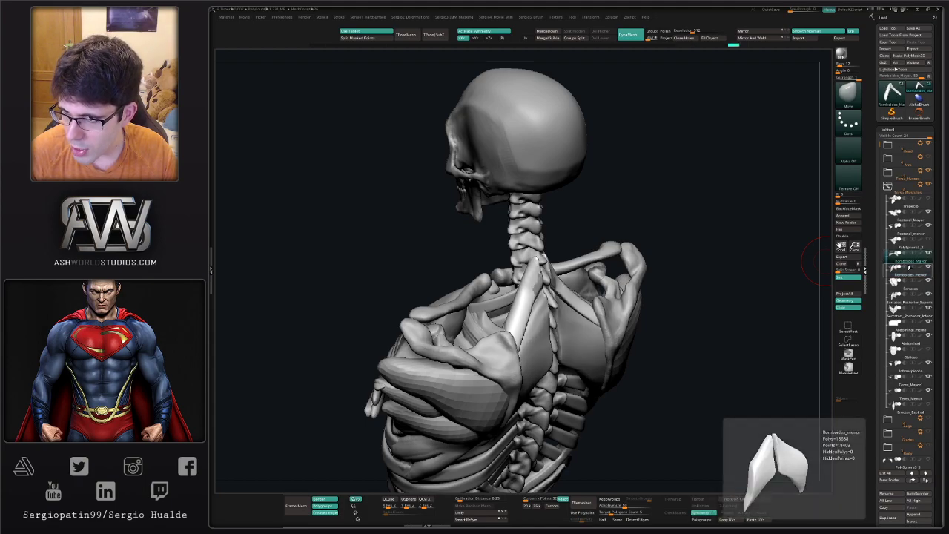
left_click(886, 493)
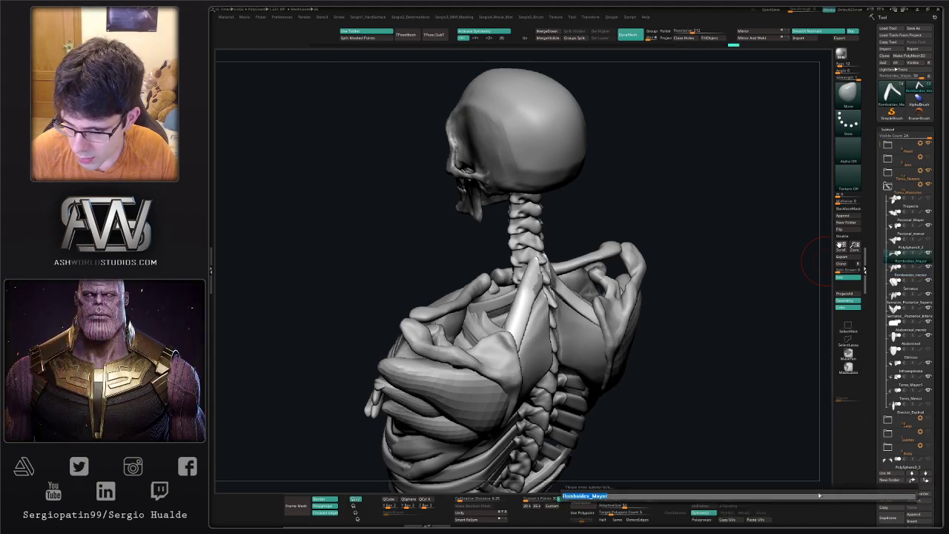
key("Return")
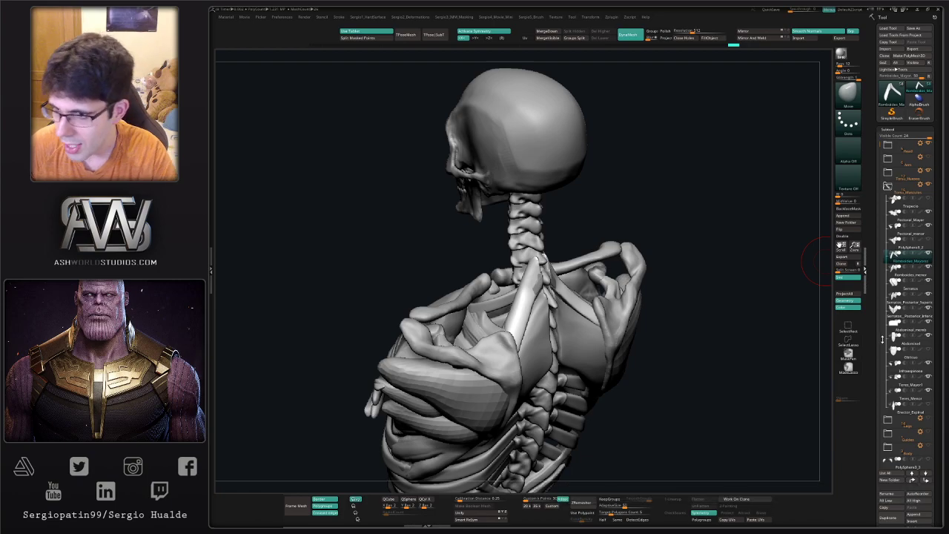
Rename the Romboides_menor subtool as Romboides_Mayor
left_click(903, 276)
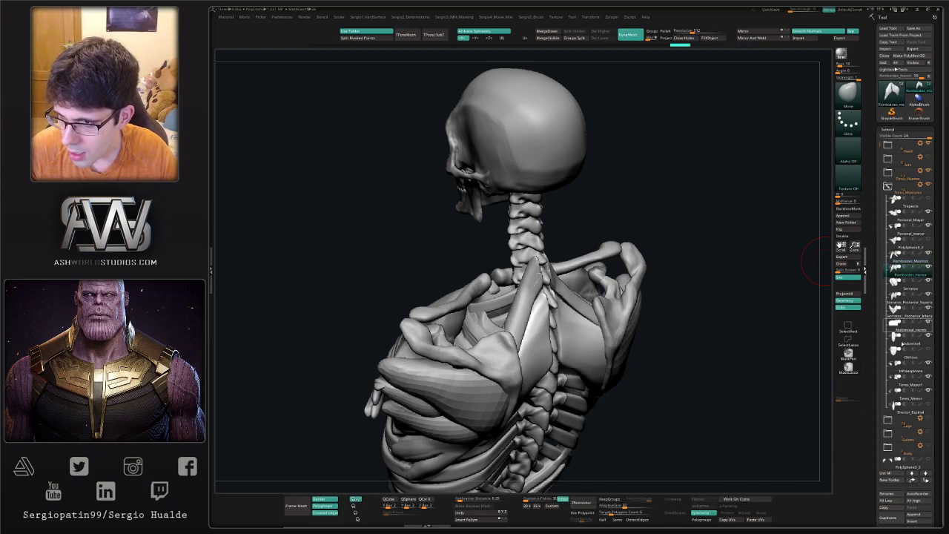
left_click(887, 493)
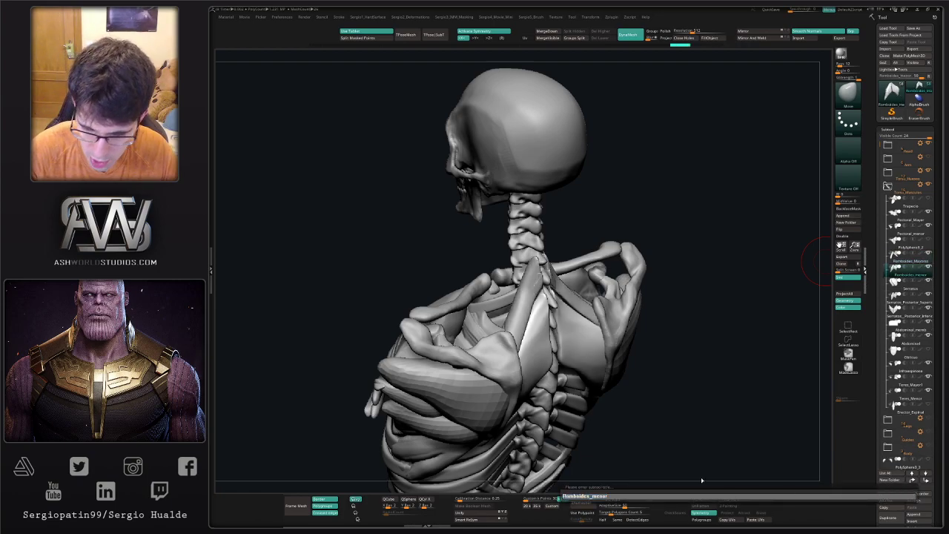
key("Right")
key("BackSpace")
key("BackSpace")
key("BackSpace")
key("BackSpace")
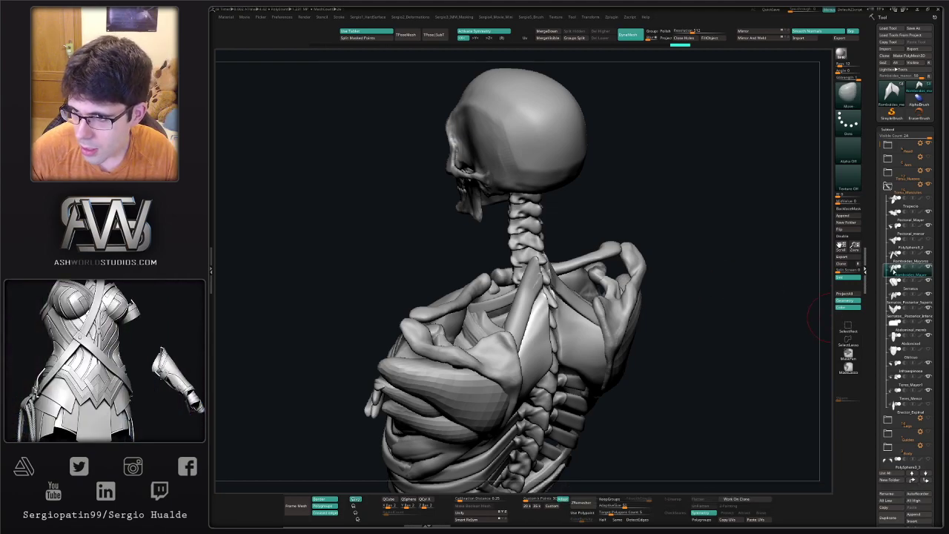
Rename the upper rhomboid subtool, whose Romboides_Mayor name carries extra letters, as Romboides_menor
left_click(895, 258)
left_click(887, 493)
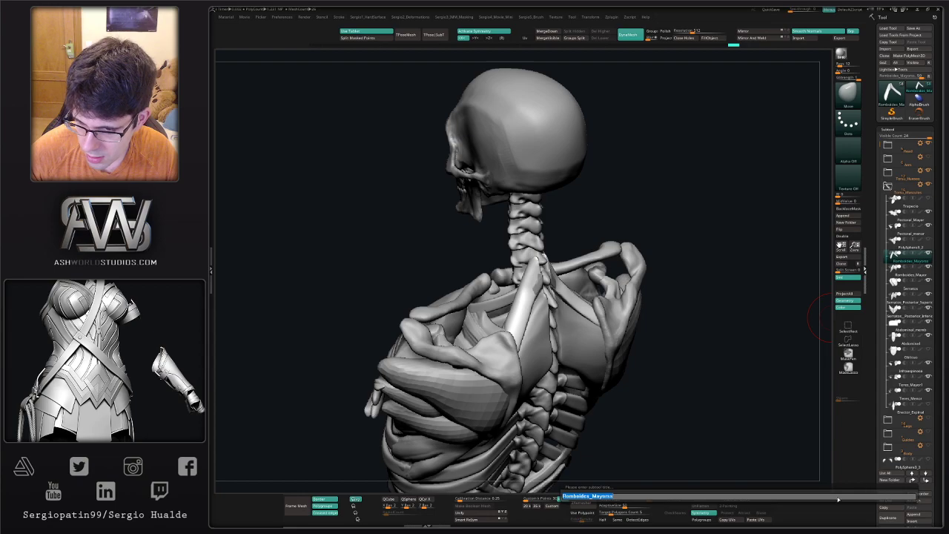
left_click(675, 499)
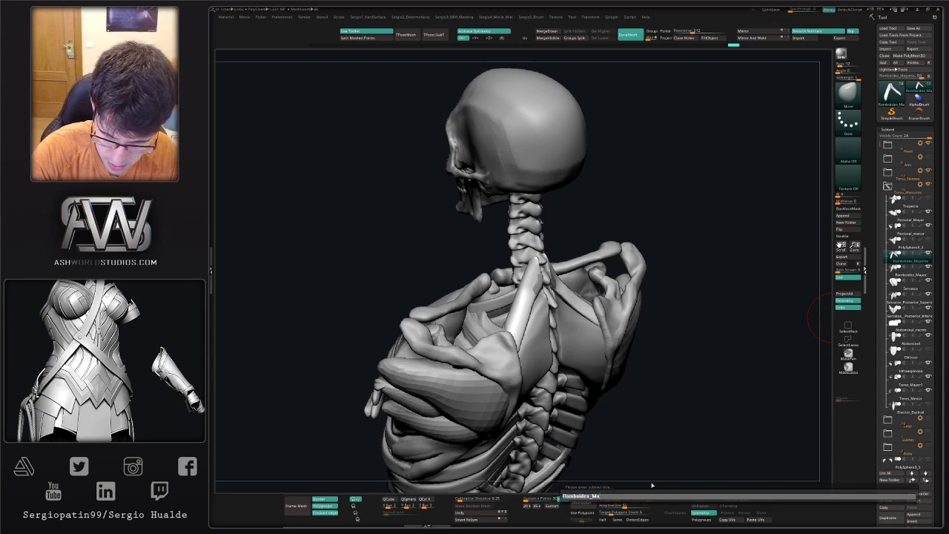
key("Return")
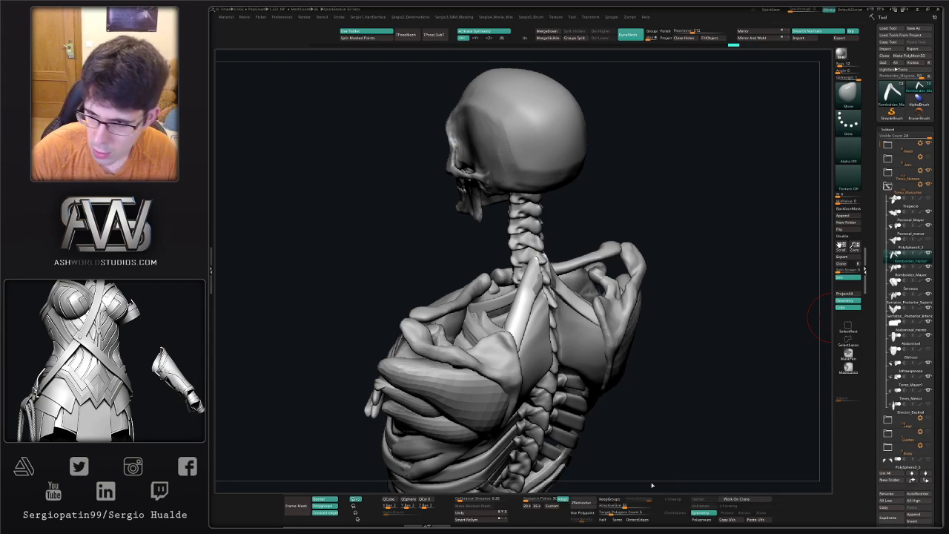
Rename the PolySphere3_2 subtool, the broad muscle covering the lower back, as Dorsal_Mayor
left_click_drag(746, 237, 744, 235)
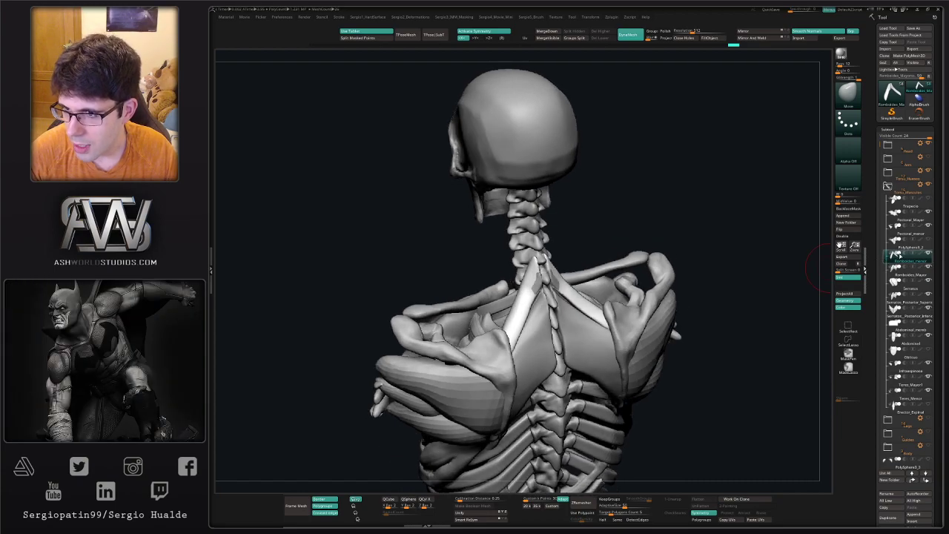
left_click(908, 250)
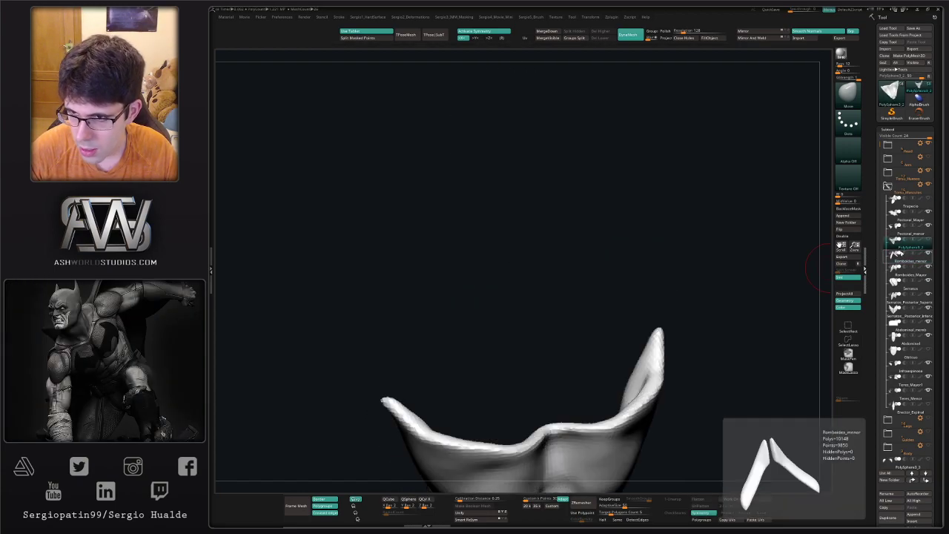
left_click(886, 493)
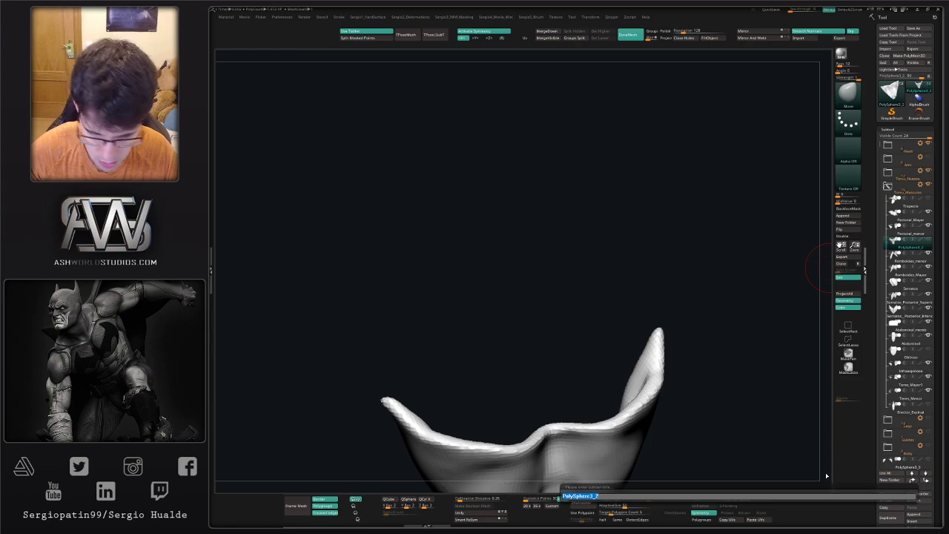
type("Dorsal")
key("shift")
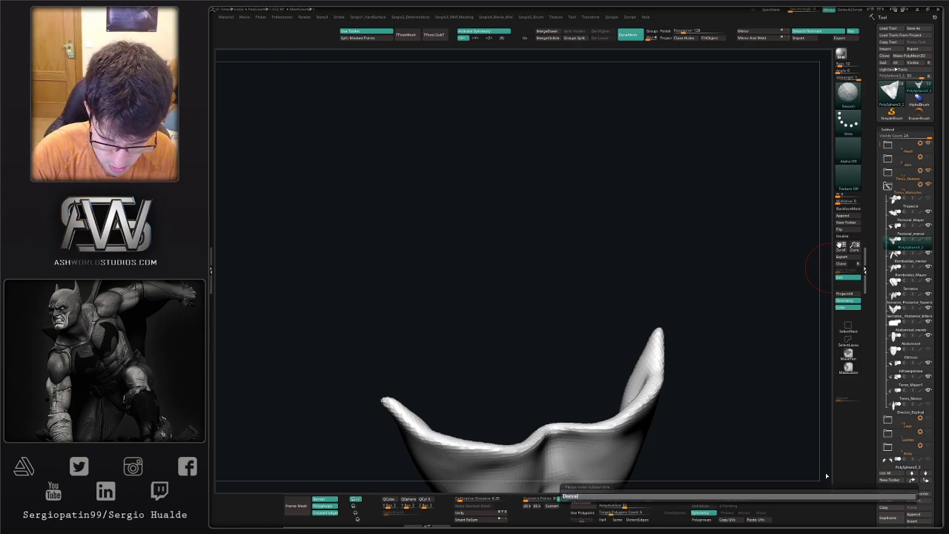
type("sal_Mayor")
key("Return")
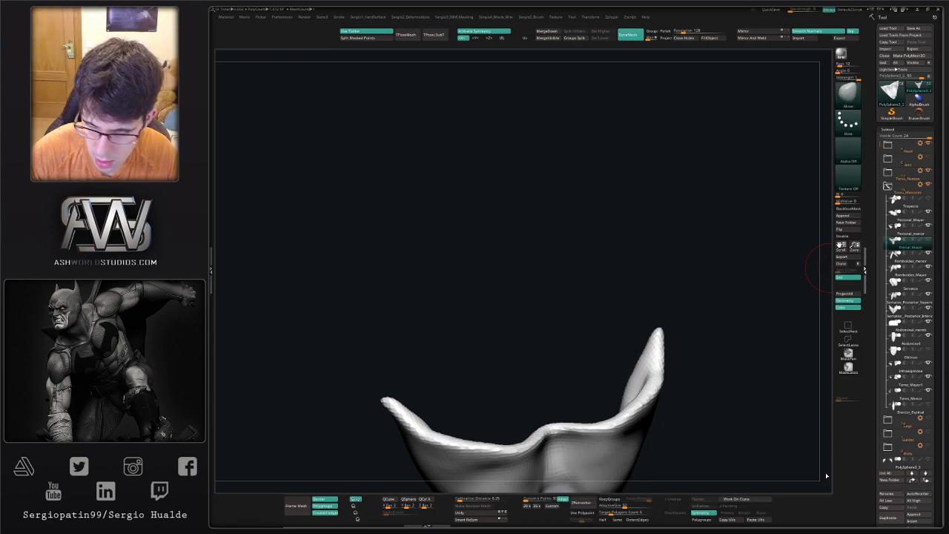
left_click_drag(758, 269, 692, 292)
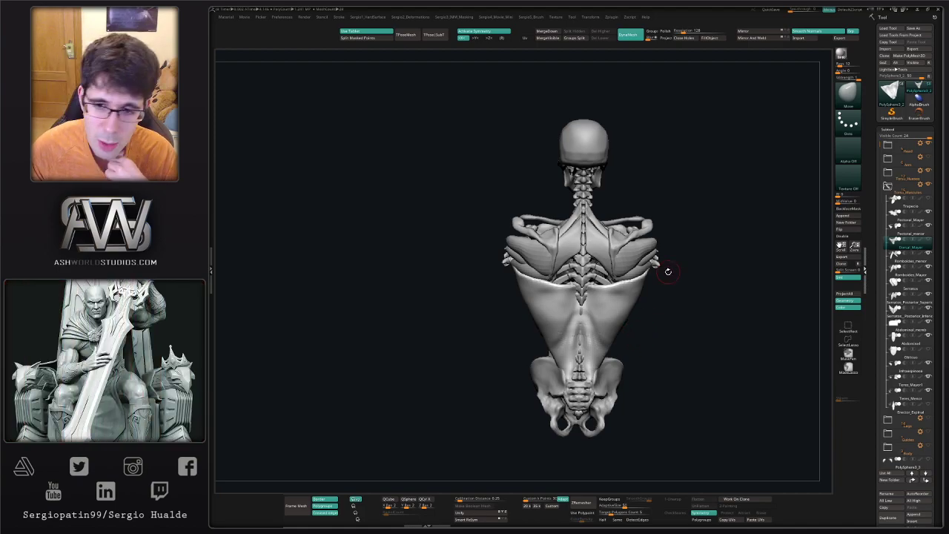
Select and isolate the scapulae, reshape their lower tips with the Move brush, and restore the full skeleton
left_click_drag(687, 298, 588, 278)
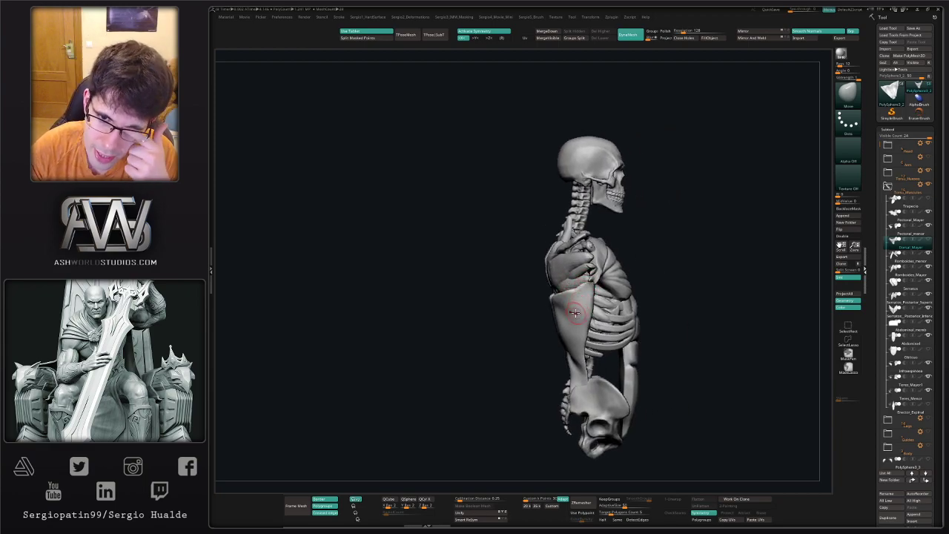
mouse_move(579, 304)
right_mouse_down()
mouse_move(652, 298)
mouse_move(593, 297)
right_mouse_up()
left_click(541, 287, "alt")
left_click_drag(542, 288, 578, 287)
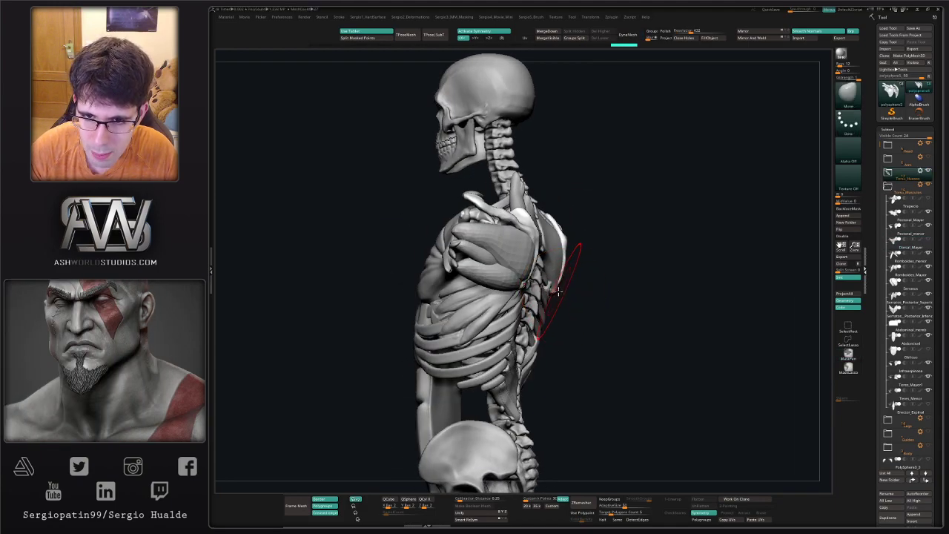
left_click(556, 289, "ctrl+shift")
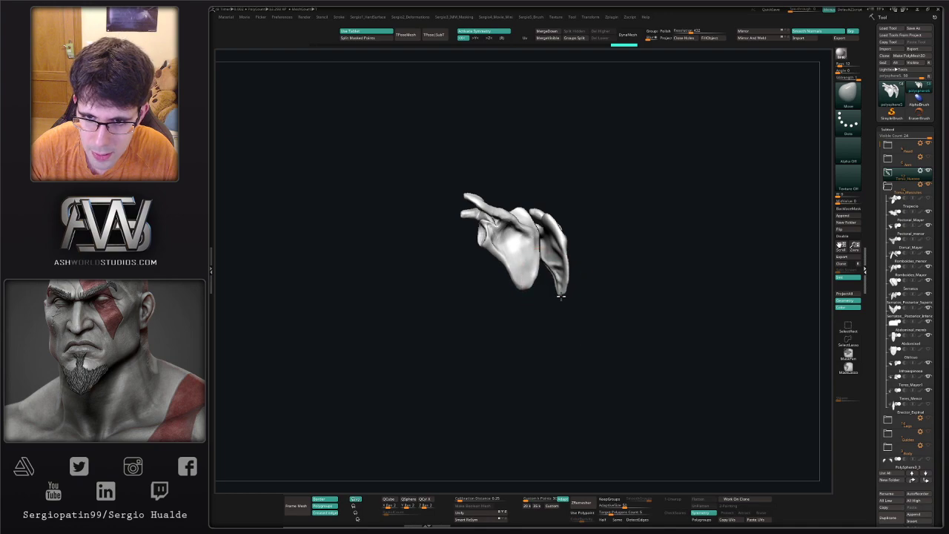
key("s")
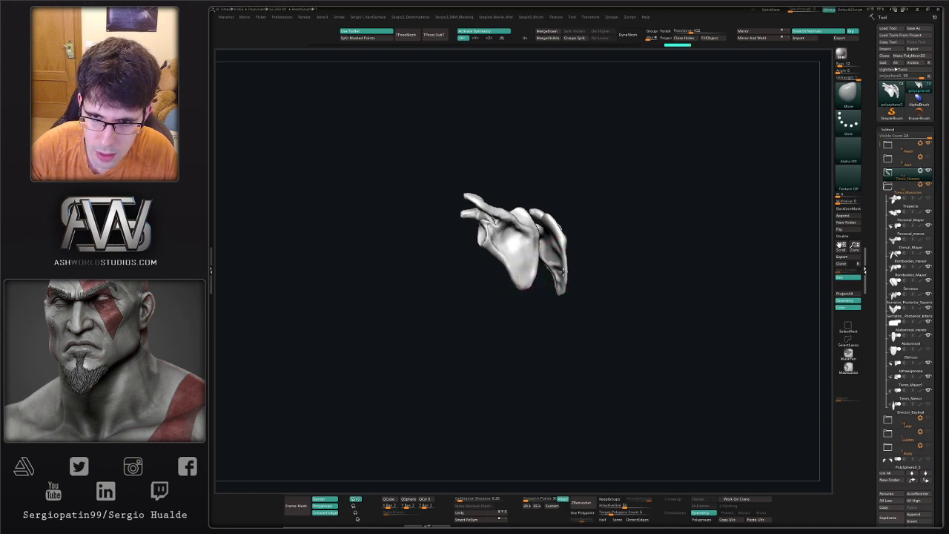
mouse_move(563, 293)
left_mouse_down()
mouse_move(529, 296)
mouse_move(571, 290)
mouse_move(557, 277)
mouse_move(556, 295)
left_mouse_up()
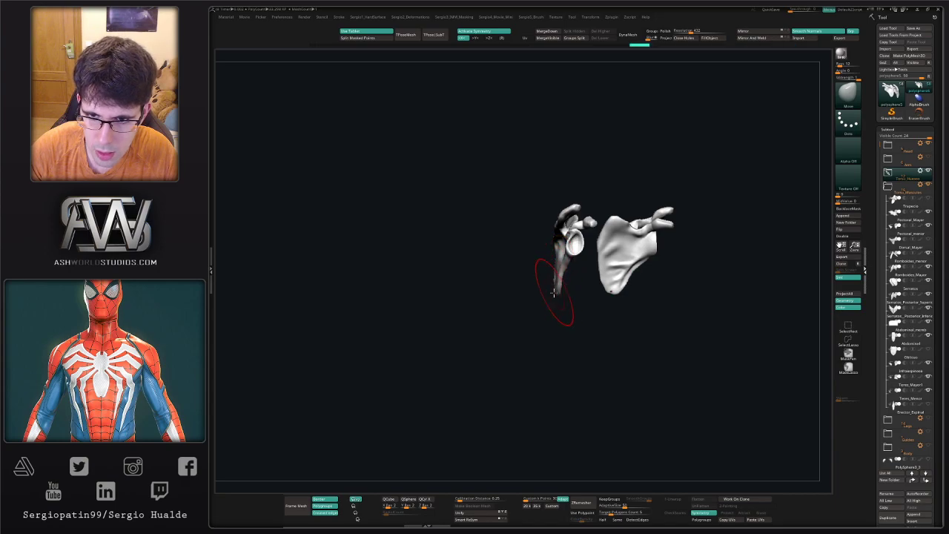
mouse_move(555, 297)
right_mouse_down()
mouse_move(591, 286)
mouse_move(590, 271)
mouse_move(571, 313)
mouse_move(580, 310)
mouse_move(567, 284)
mouse_move(552, 286)
right_mouse_up()
key("shift+s")
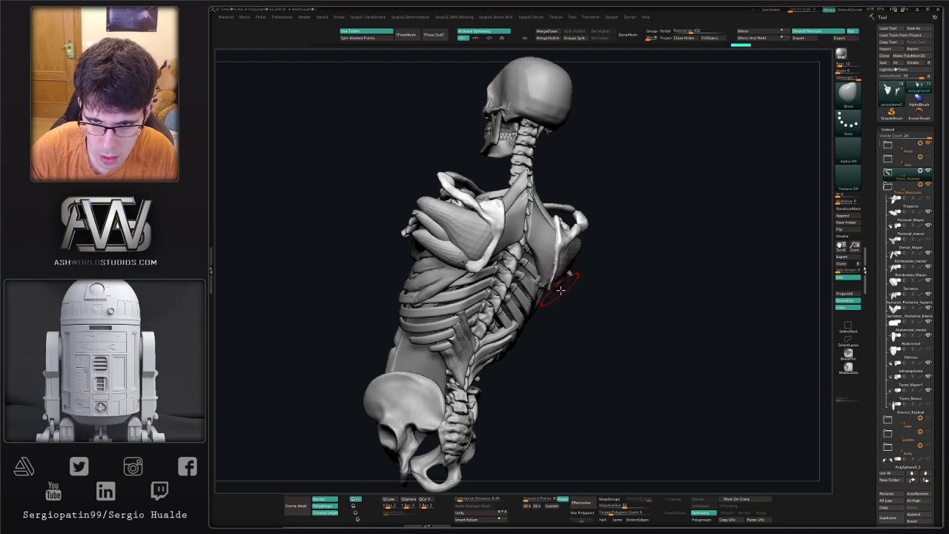
Select the teres major on the back of the shoulder, adjust its shape, and smooth its surface
mouse_move(550, 280)
right_mouse_down()
mouse_move(570, 293)
mouse_move(580, 283)
right_mouse_up()
left_click(567, 285, "alt")
left_click_drag(566, 283, 571, 281)
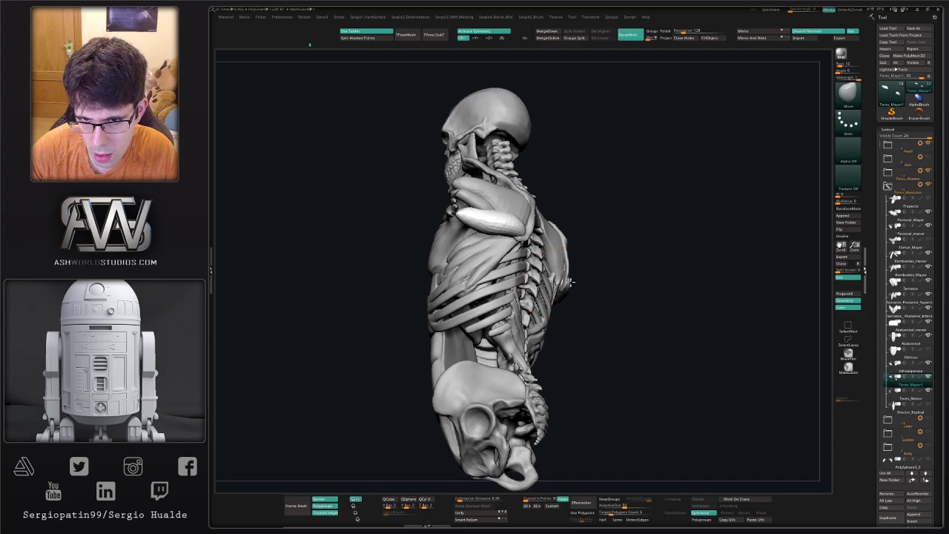
mouse_move(575, 292)
right_mouse_down()
mouse_move(576, 318)
mouse_move(587, 292)
right_mouse_up()
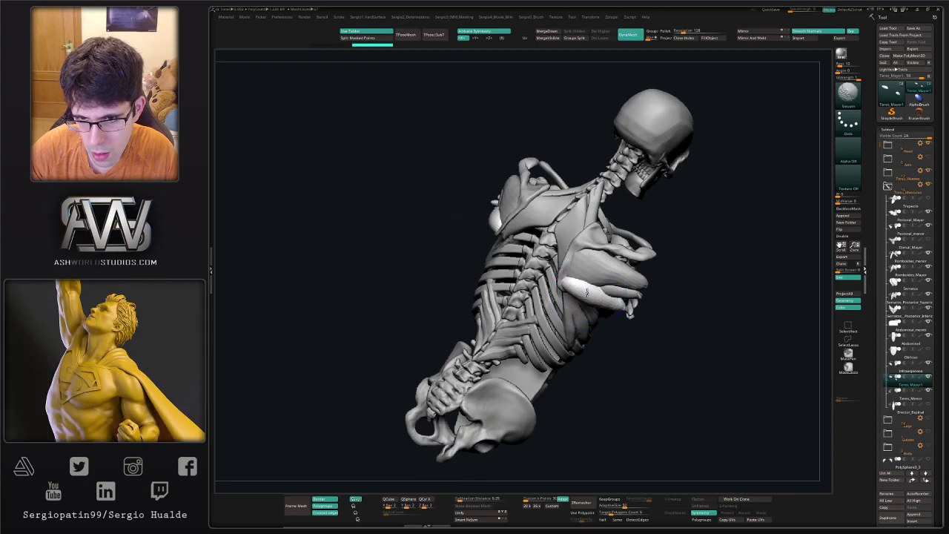
left_click_drag(593, 296, 597, 292, "shift")
Examine the infraspinatus and the obliques in turn from behind and from the side of the torso
left_click(604, 274, "alt")
mouse_move(604, 275)
right_mouse_down()
mouse_move(572, 282)
mouse_move(578, 296)
mouse_move(586, 310)
mouse_move(593, 292)
mouse_move(615, 294)
right_mouse_up()
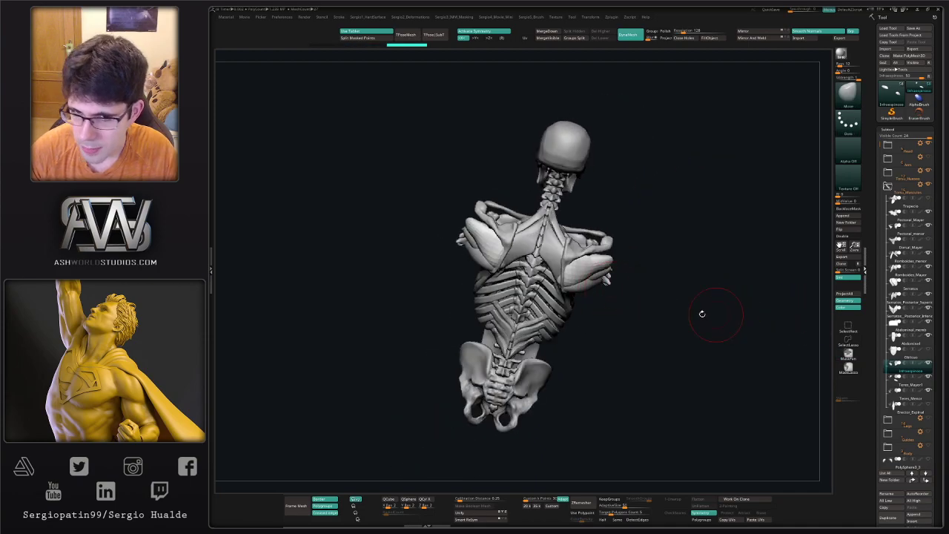
right_click_drag(701, 314, 660, 297, "shift")
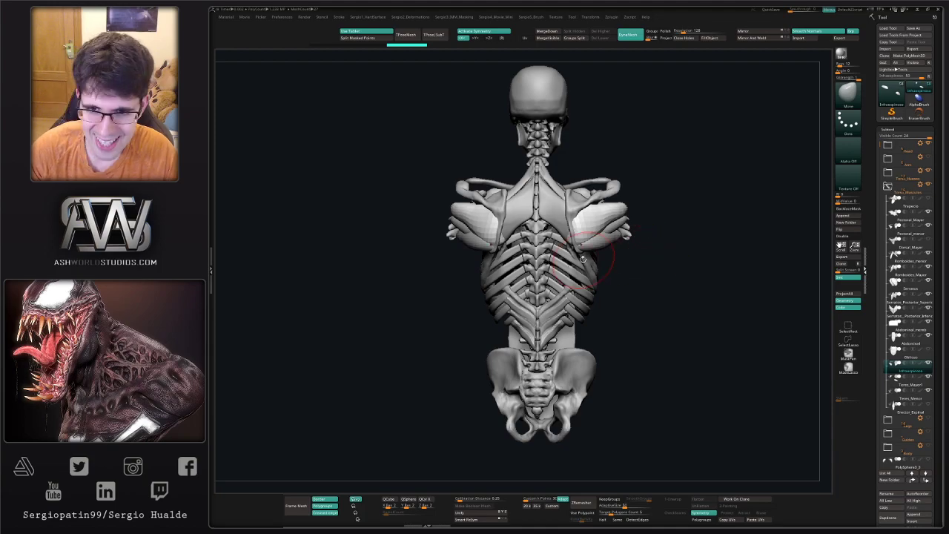
right_click_drag(710, 225, 639, 261)
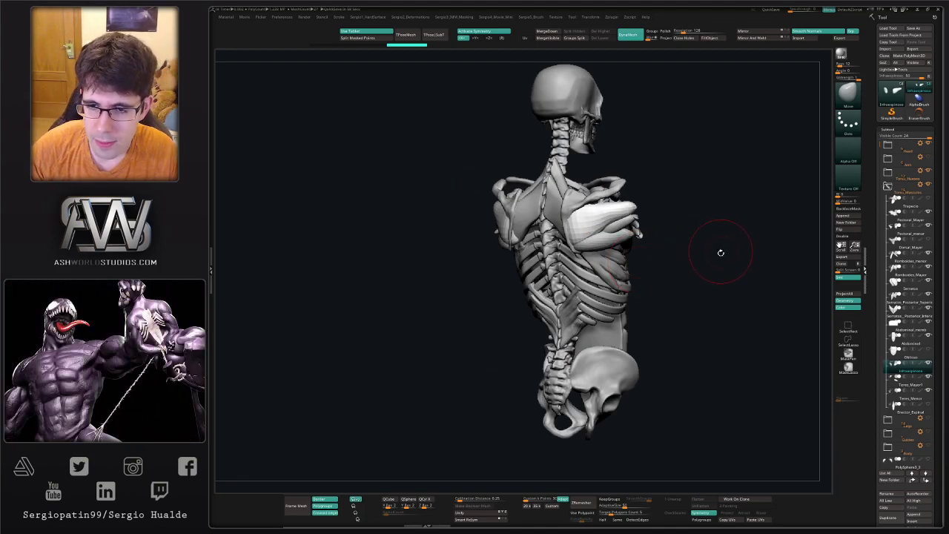
right_click_drag(719, 252, 725, 284)
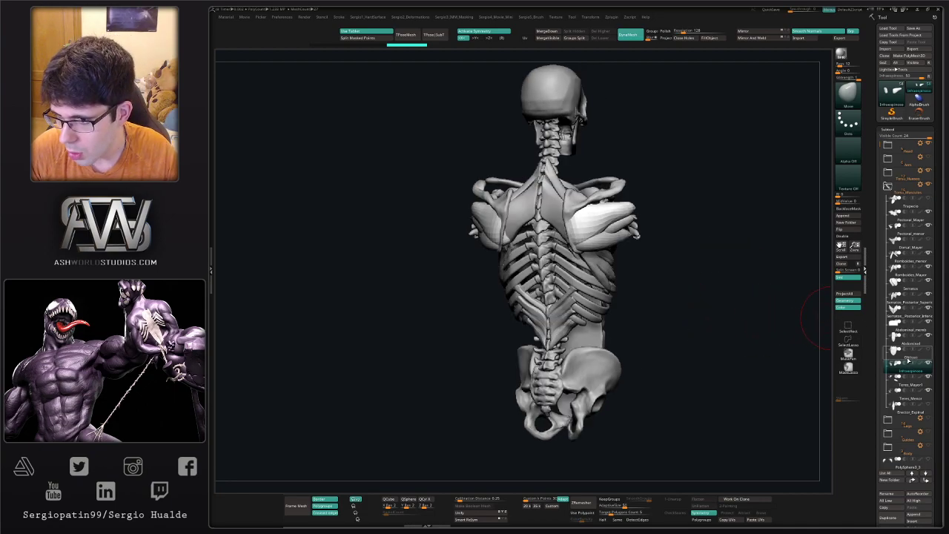
left_click(903, 361)
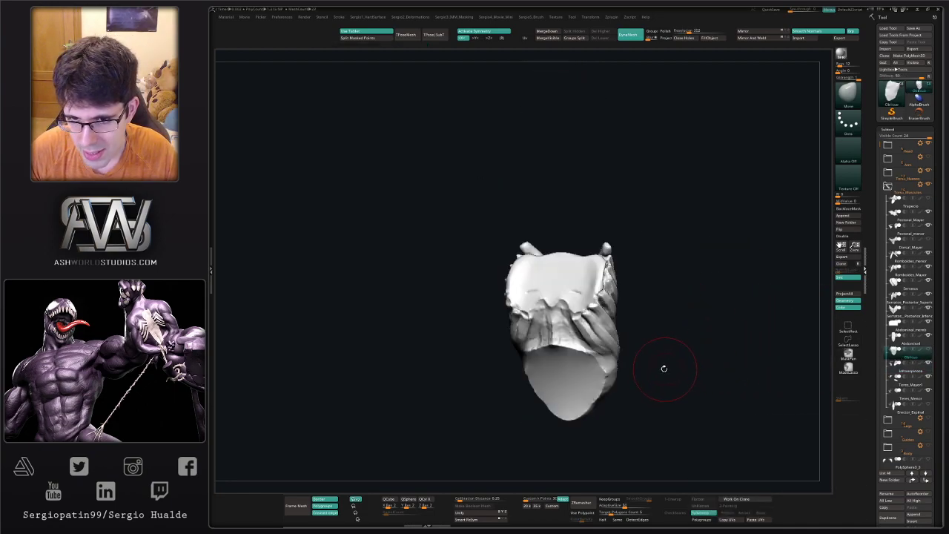
mouse_move(680, 347)
right_mouse_down()
mouse_move(689, 351)
mouse_move(673, 340)
mouse_move(668, 375)
right_mouse_up()
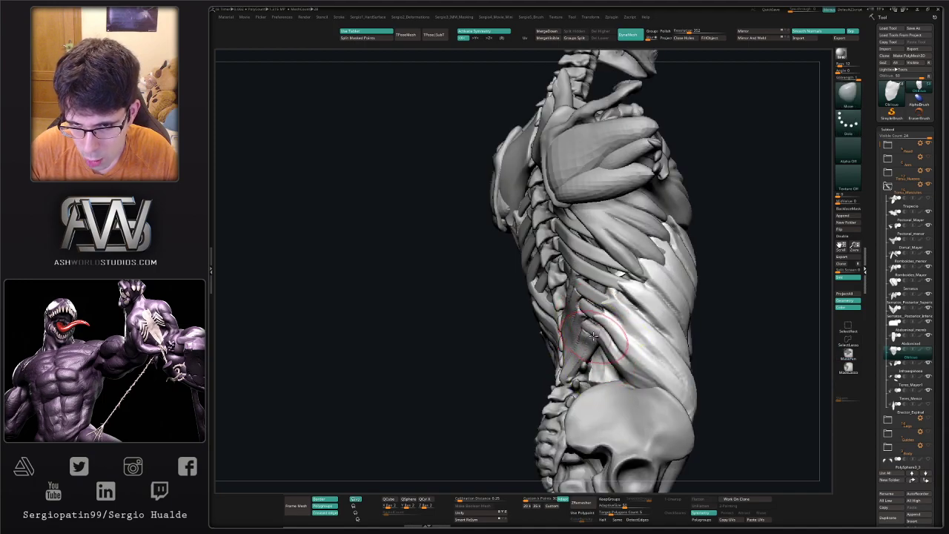
mouse_move(593, 336)
right_mouse_down()
mouse_move(576, 334)
mouse_move(622, 305)
mouse_move(611, 355)
mouse_move(630, 360)
mouse_move(668, 347)
mouse_move(667, 400)
mouse_move(653, 395)
right_mouse_up()
Select the pelvis and nudge the upper rims of its iliac crests with a resized Move brush
key("s")
left_click(640, 401, "alt")
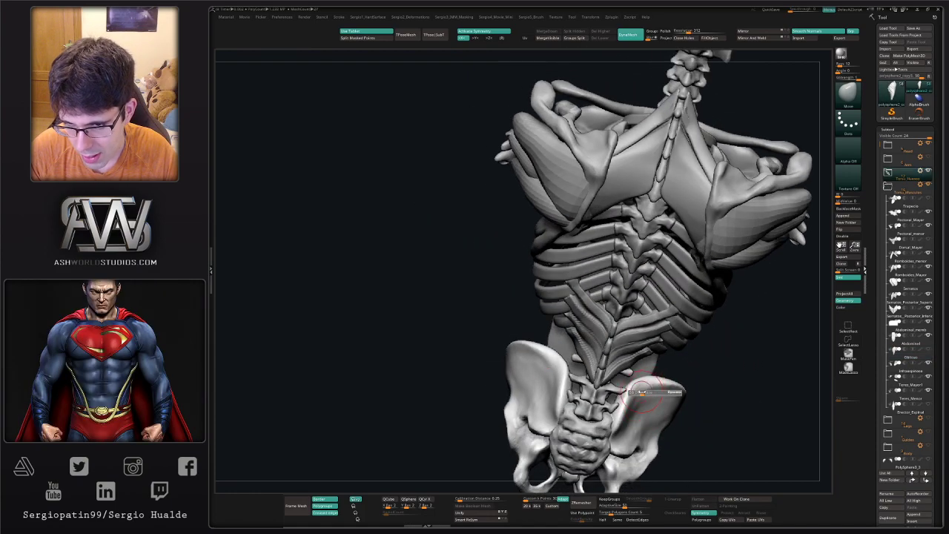
key("s")
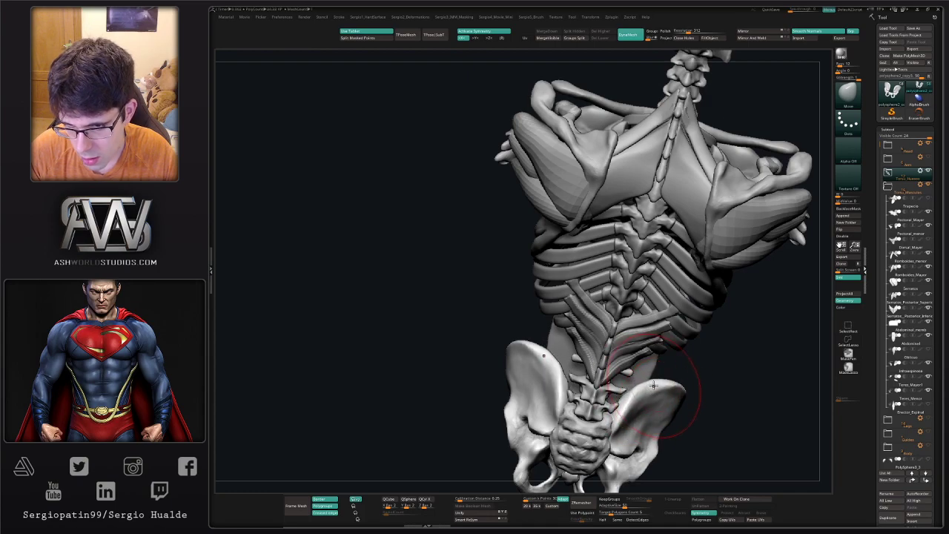
mouse_move(649, 391)
right_mouse_down()
mouse_move(682, 396)
mouse_move(674, 396)
mouse_move(807, 373)
right_mouse_up()
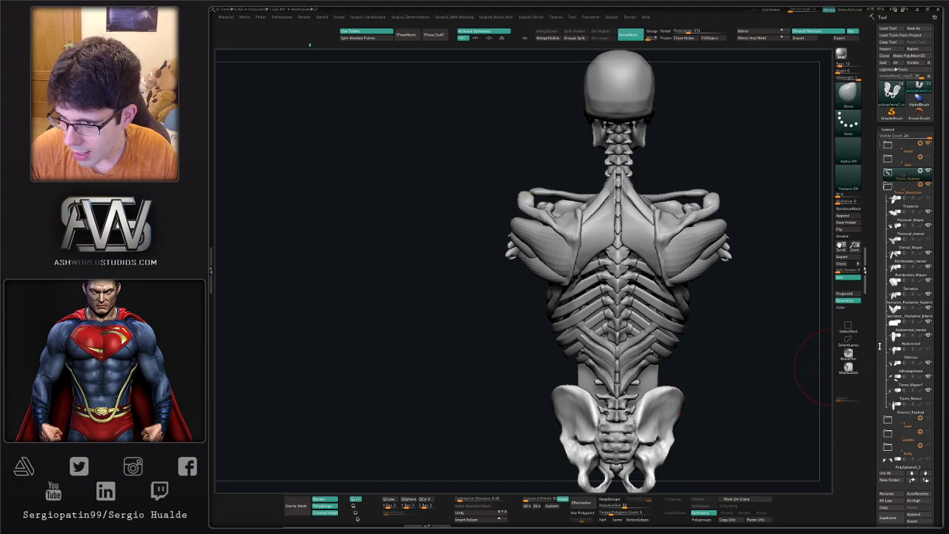
right_click_drag(756, 355, 823, 330)
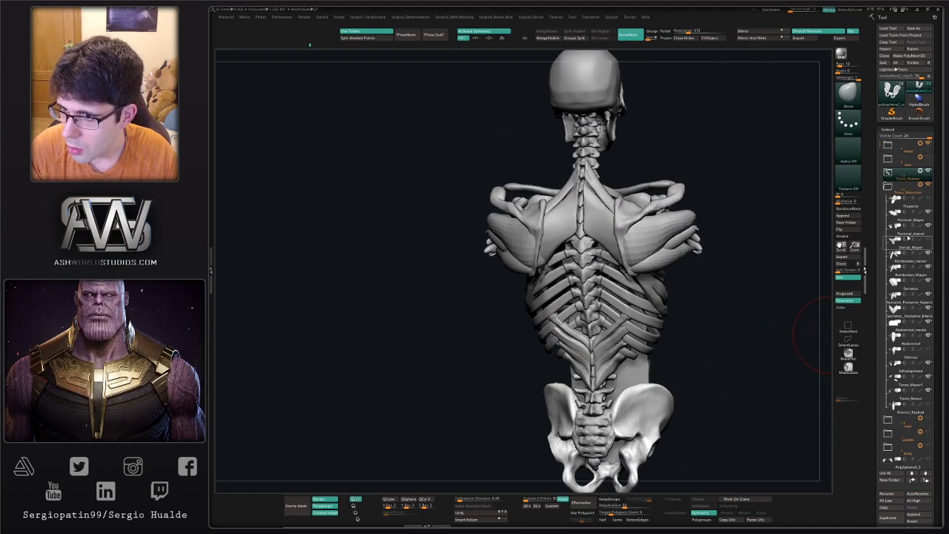
Select the Trapecio subtool and fit its outer edges against the scapulae with the Move brush
left_click(900, 245)
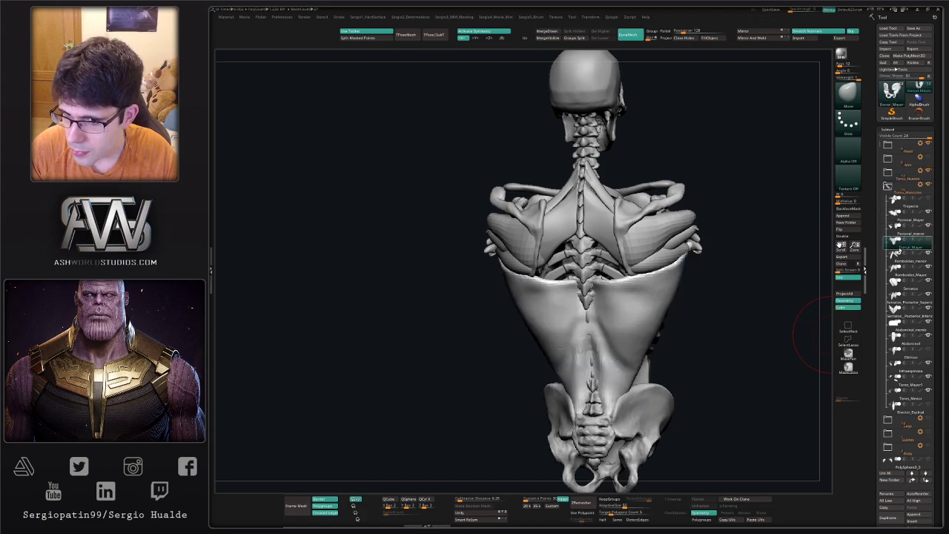
left_click(902, 208)
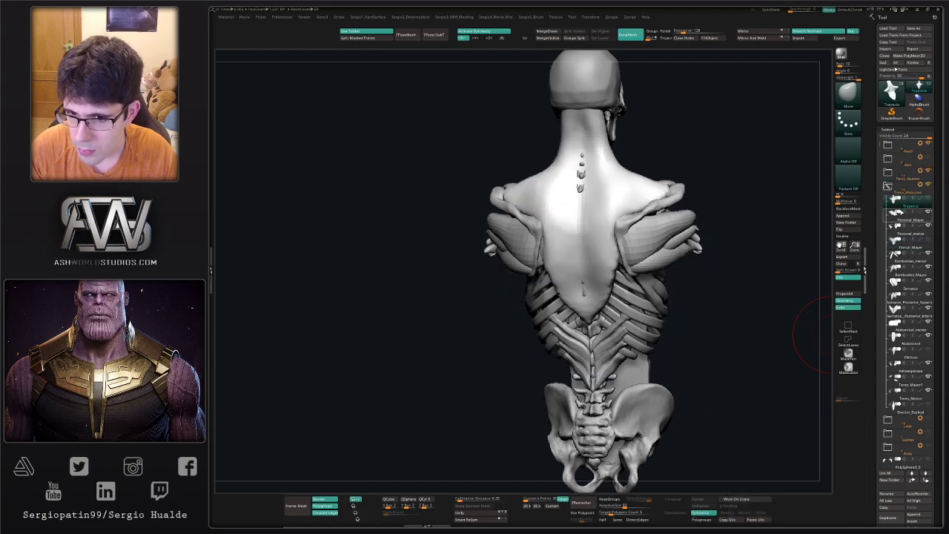
right_click_drag(762, 272, 742, 326, "alt")
right_click_drag(642, 291, 662, 281)
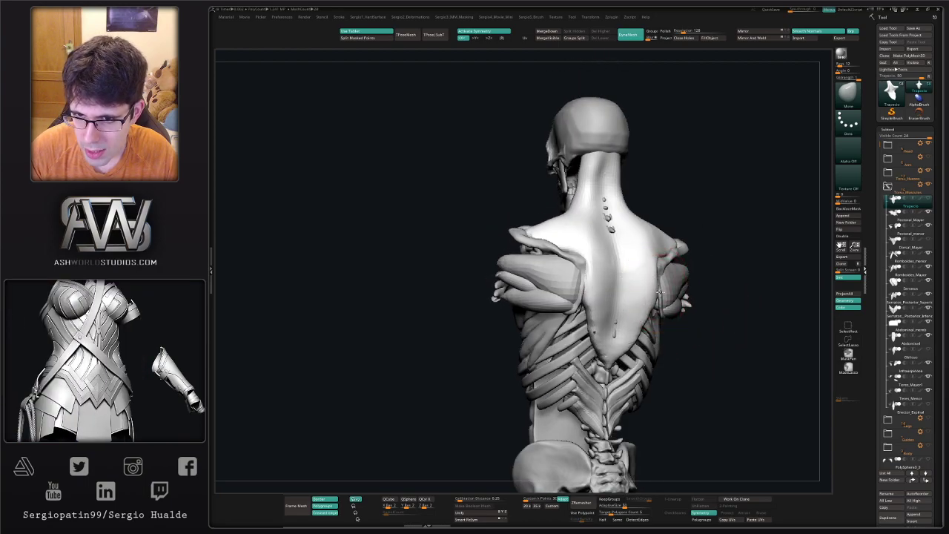
left_click_drag(665, 277, 653, 265, "shift")
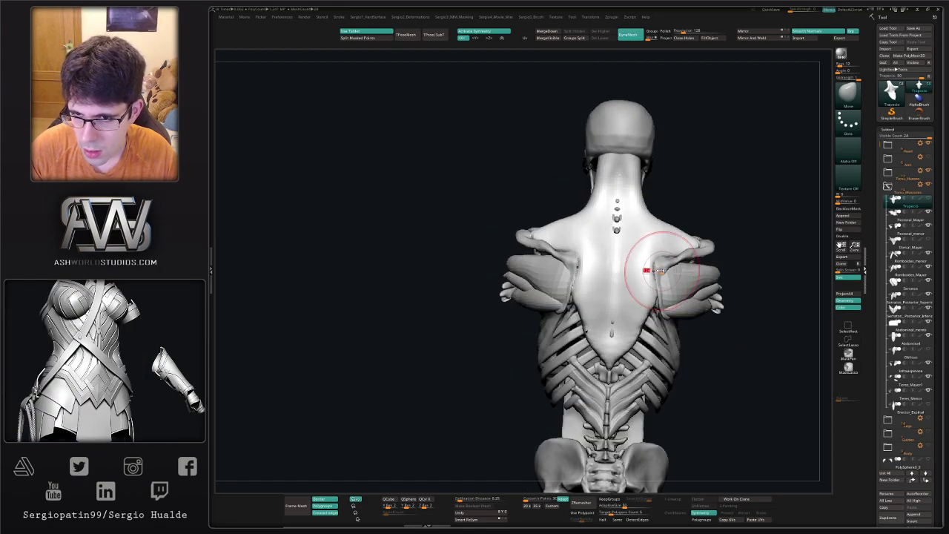
mouse_move(665, 305)
left_mouse_down()
mouse_move(674, 349)
mouse_move(661, 314)
left_mouse_up()
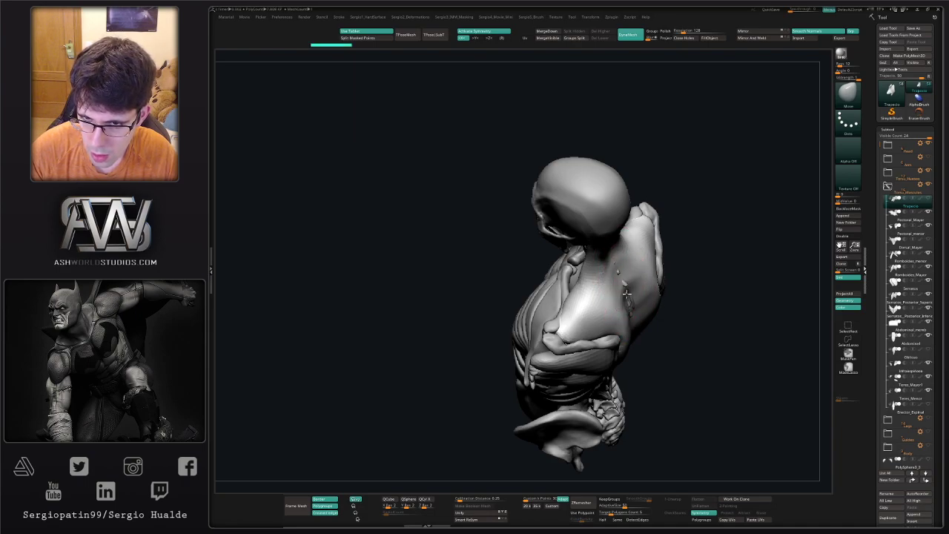
Push the midline of the trapezius inward along the spine with the Move brush
left_click_drag(626, 293, 633, 309)
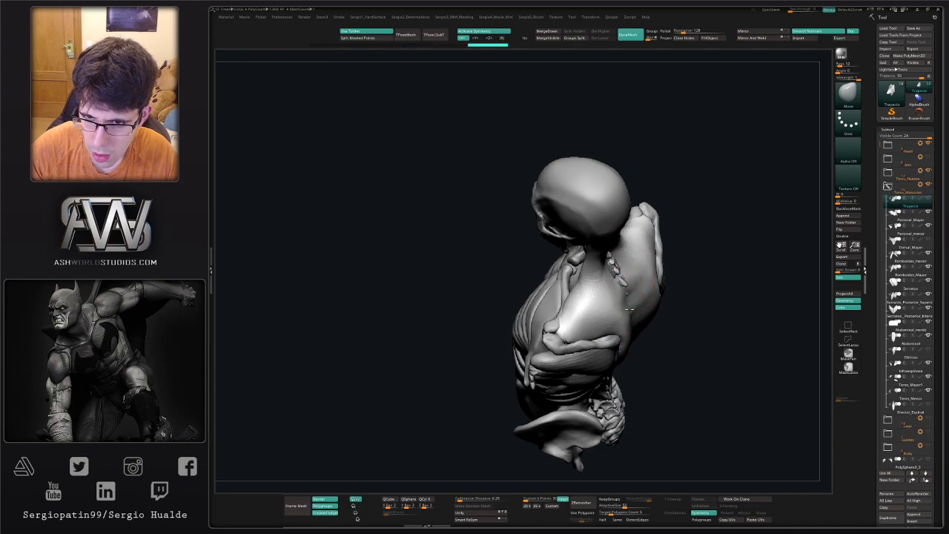
mouse_move(629, 309)
right_mouse_down()
mouse_move(640, 292)
mouse_move(640, 324)
mouse_move(627, 331)
right_mouse_up()
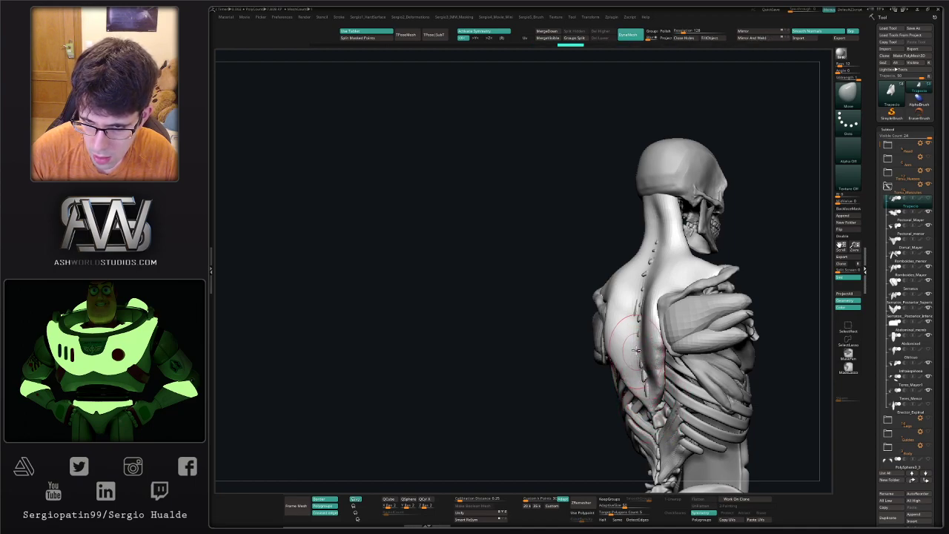
right_click_drag(638, 348, 630, 311, "ctrl")
right_click_drag(630, 311, 657, 423)
mouse_move(658, 423)
left_mouse_down()
mouse_move(620, 341)
mouse_move(607, 345)
mouse_move(692, 294)
mouse_move(733, 320)
mouse_move(604, 322)
mouse_move(605, 332)
mouse_move(635, 289)
mouse_move(662, 311)
mouse_move(669, 333)
mouse_move(593, 312)
left_mouse_up()
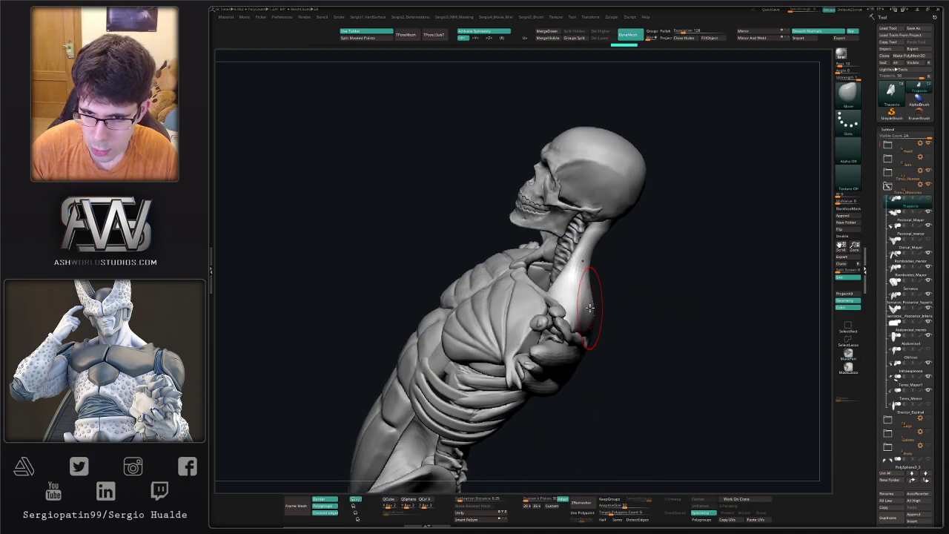
Refine the trapezius profile around the upper back and its lower point with a resized Move brush
key("s")
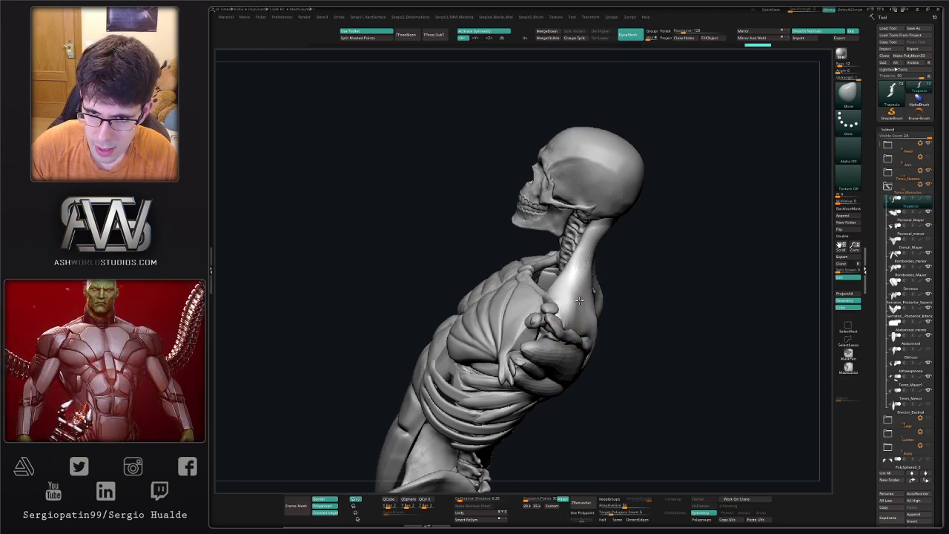
mouse_move(574, 305)
right_mouse_down()
mouse_move(582, 313)
mouse_move(564, 304)
mouse_move(591, 339)
mouse_move(621, 346)
right_mouse_up()
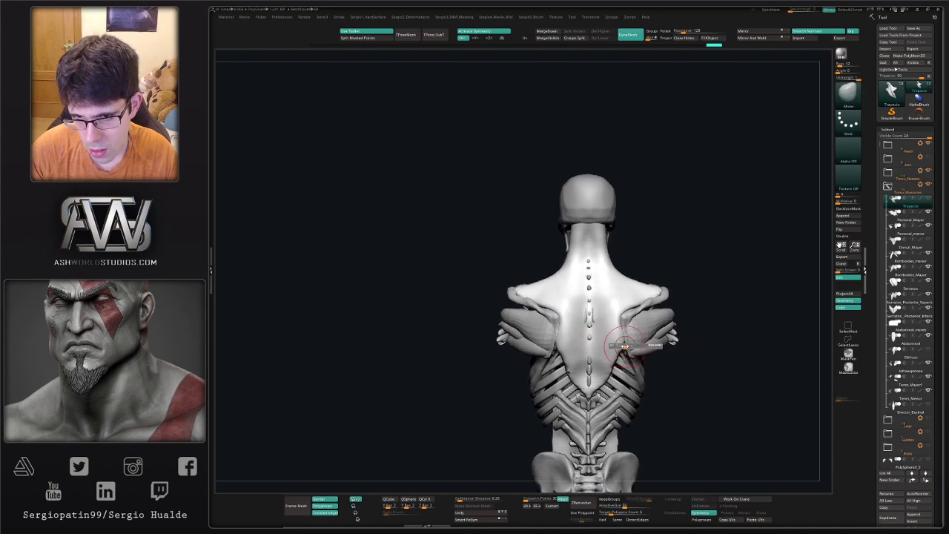
key("s")
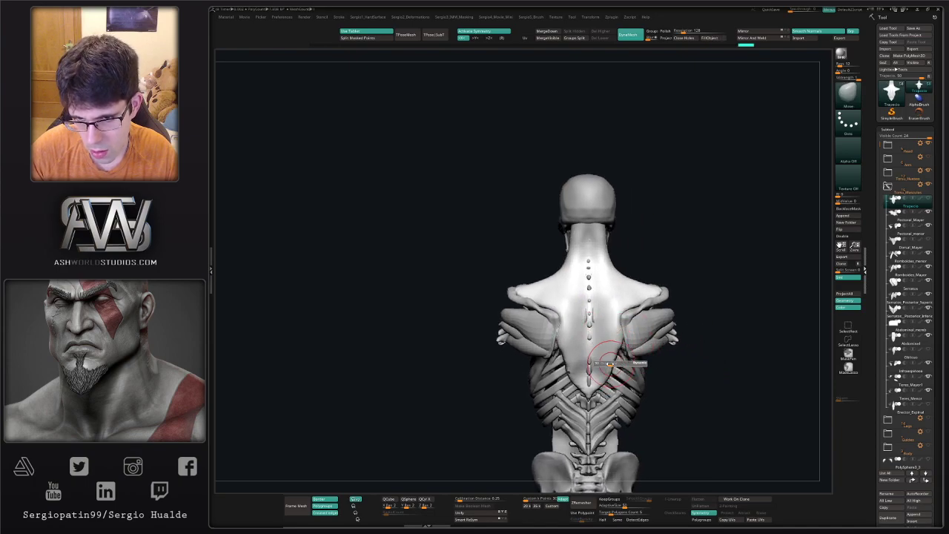
mouse_move(605, 378)
right_mouse_down()
mouse_move(574, 358)
mouse_move(599, 293)
right_mouse_up()
right_click_drag(599, 293, 570, 352, "alt")
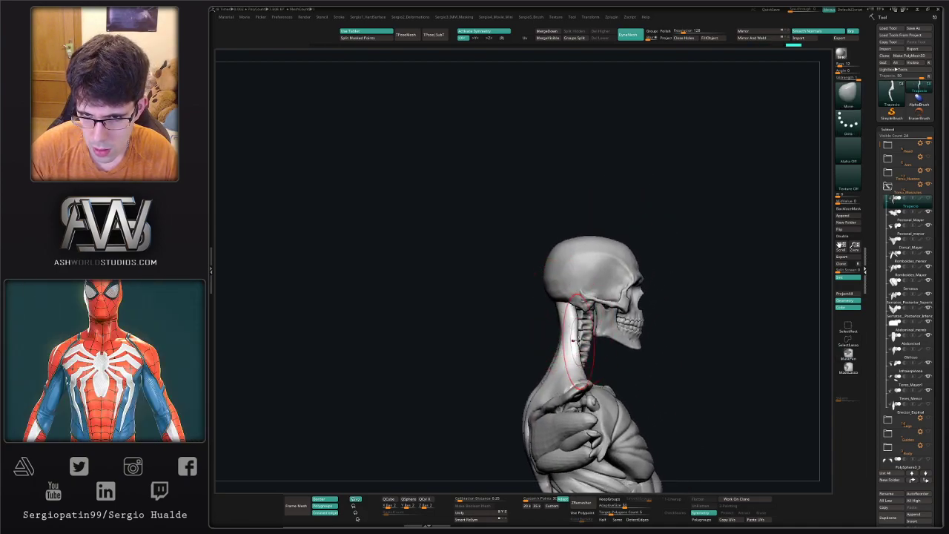
Shape and smooth the neck portion of the trapezius up to its attachment at the skull base
mouse_move(574, 344)
right_mouse_down("ctrl")
mouse_move(575, 325)
mouse_move(576, 347)
mouse_move(560, 338)
right_mouse_up("ctrl")
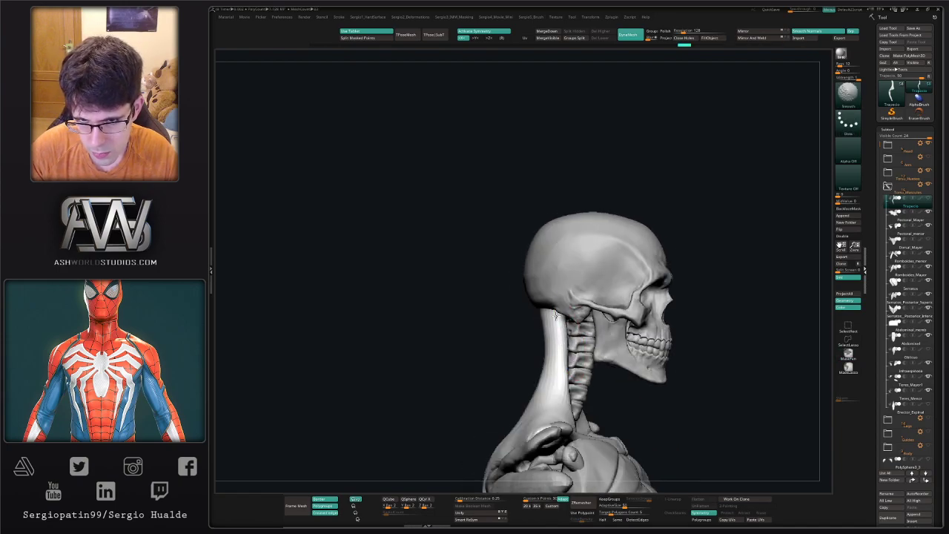
mouse_move(557, 301)
right_mouse_down("shift")
mouse_move(629, 341)
mouse_move(623, 307)
right_mouse_up("shift")
mouse_move(622, 308)
right_mouse_down("shift")
mouse_move(618, 301)
mouse_move(642, 313)
mouse_move(612, 336)
mouse_move(586, 324)
mouse_move(593, 304)
right_mouse_up("shift")
right_click_drag(645, 328, 542, 339)
right_click_drag(542, 339, 510, 357, "alt")
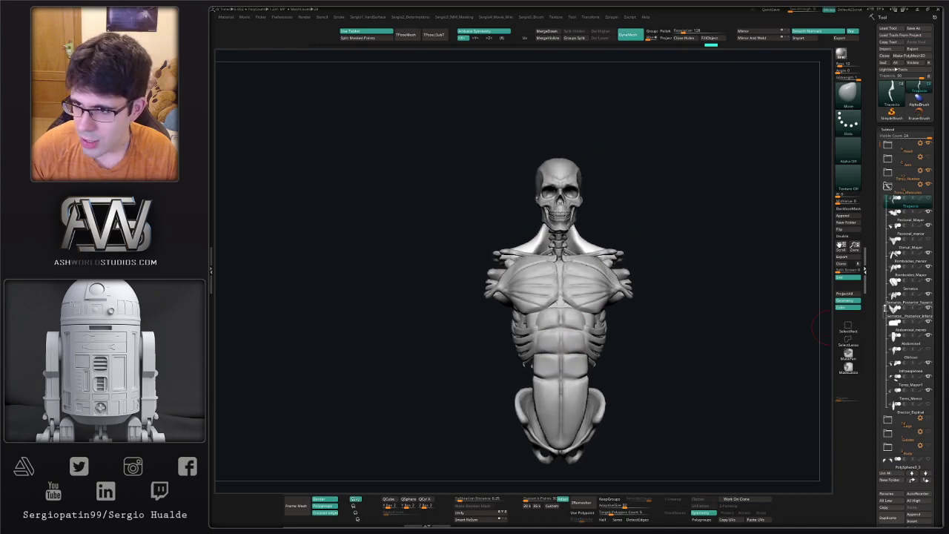
Hide the pectoralis major and select the pectoralis minor beneath it on the rib cage
left_click(928, 213)
right_click_drag(669, 294, 614, 296)
right_click_drag(614, 296, 619, 347, "ctrl")
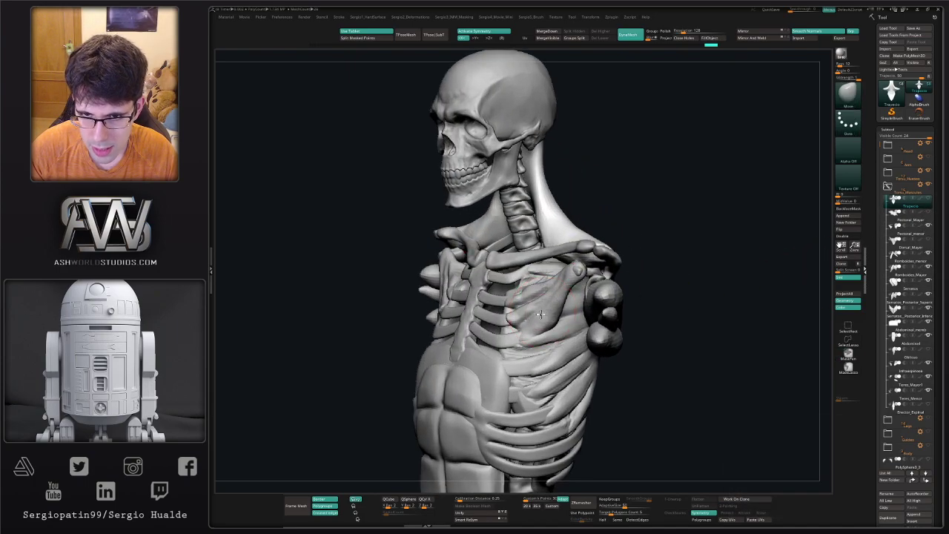
left_click(530, 288, "alt")
right_click_drag(634, 104, 654, 106)
right_click_drag(654, 106, 661, 137, "ctrl")
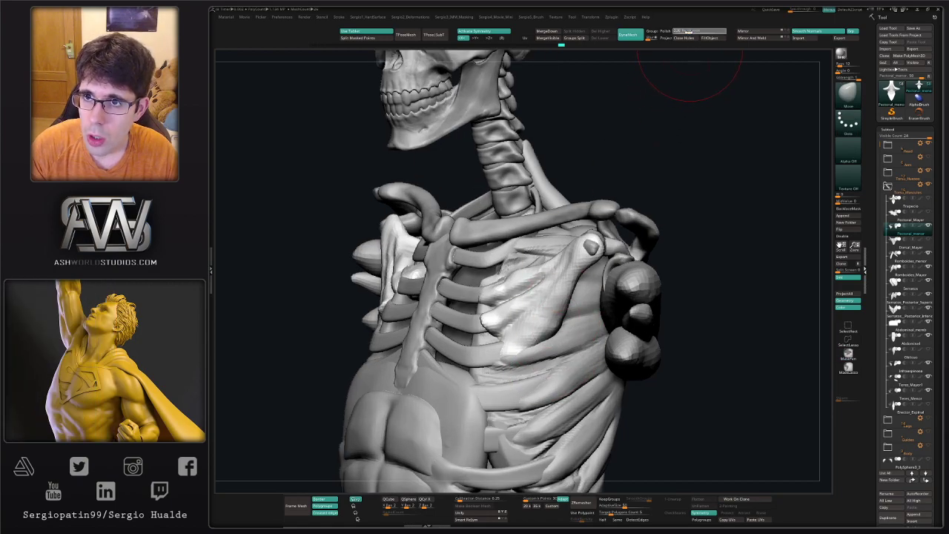
Raise the DynaMesh resolution of the pectoralis minor, remesh it, and isolate it for sculpting
left_click_drag(688, 32, 690, 32)
left_click_drag(680, 253, 667, 268, "ctrl")
key("alt+s")
right_click_drag(572, 322, 544, 322)
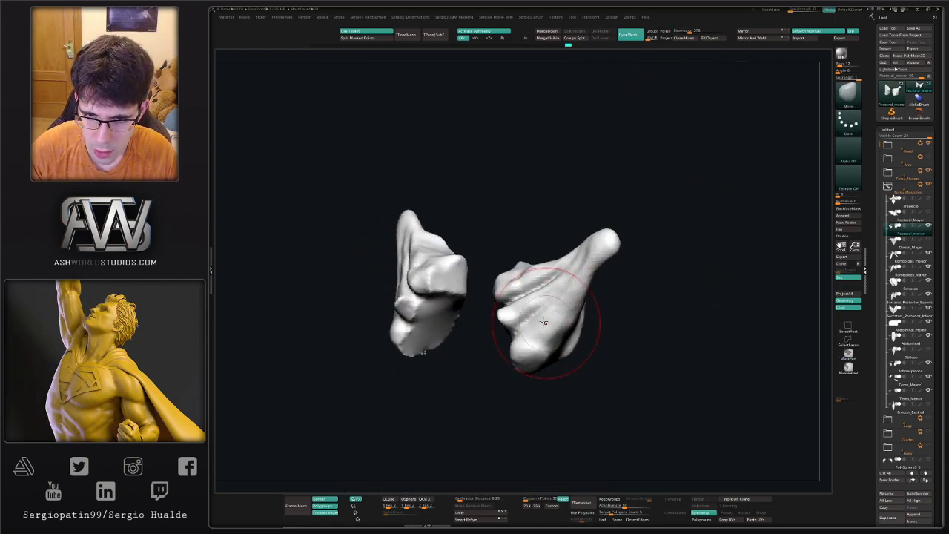
Build up separate muscle strands on the isolated pectoralis minor with the ClayBuildup brush, following them towards the shoulder tendon
key("ctrl+shift")
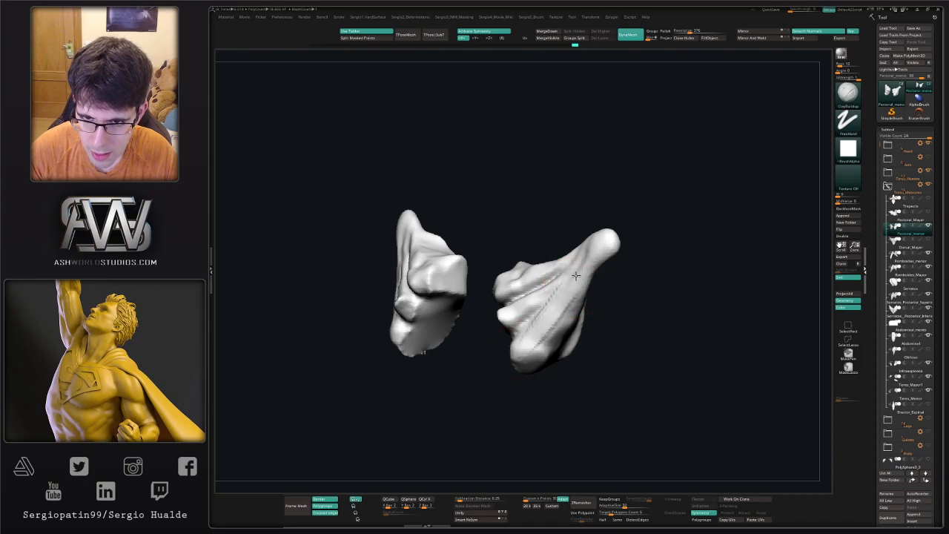
right_click_drag(514, 349, 530, 313)
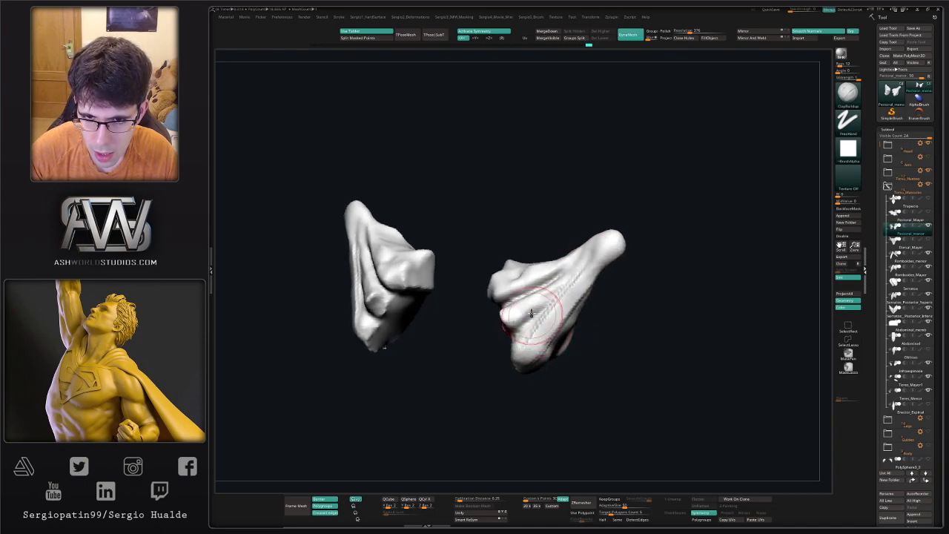
left_click_drag(538, 299, 598, 252)
left_click_drag(532, 326, 586, 270)
right_click_drag(530, 285, 557, 285)
left_click_drag(545, 265, 570, 251)
left_click_drag(499, 289, 598, 251)
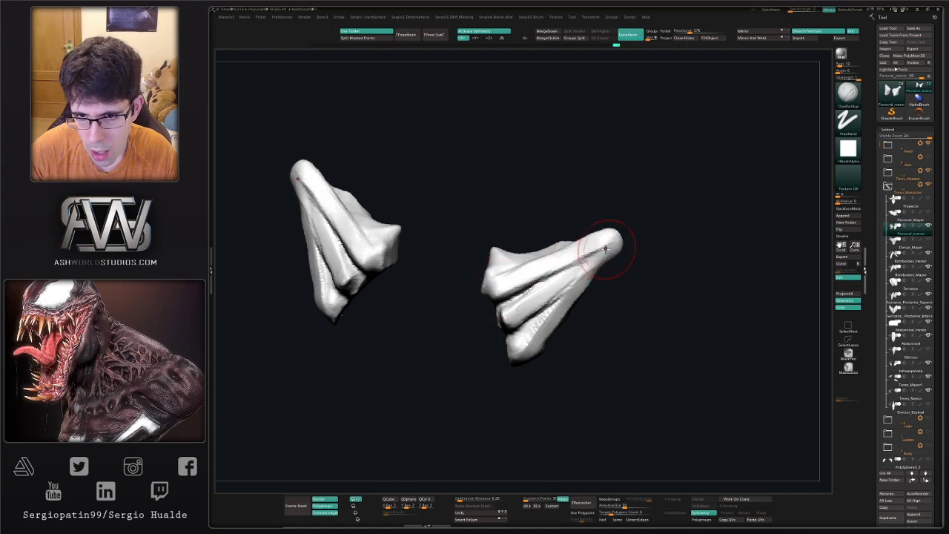
Show the full skeleton again and flatten the front strands of the pectoralis minor with the TrimDynamic brush
key("alt+s")
right_click_drag(558, 281, 519, 275)
key("b")
key("m")
key("v")
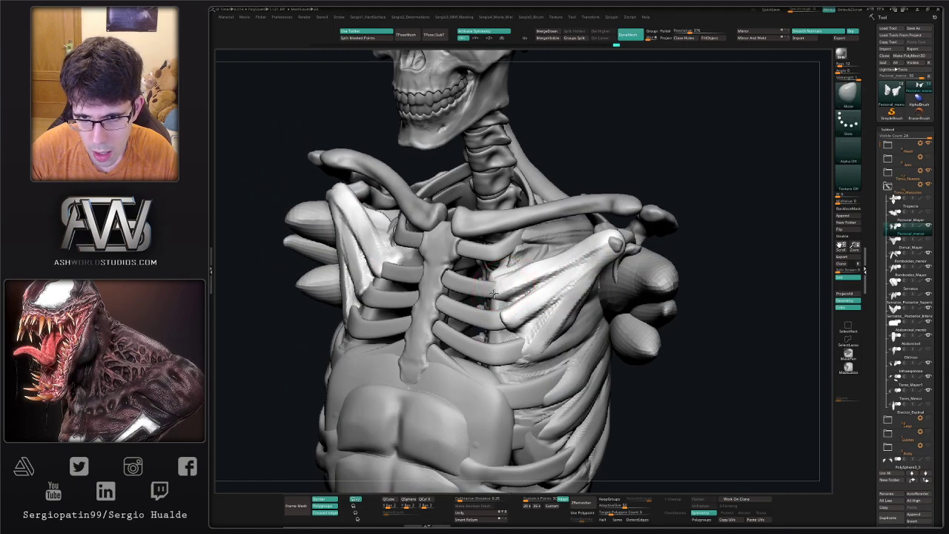
key("b")
key("t")
key("d")
mouse_move(509, 285)
left_mouse_down()
mouse_move(597, 249)
mouse_move(521, 309)
mouse_move(599, 254)
left_mouse_up()
right_click_drag(612, 271, 574, 274)
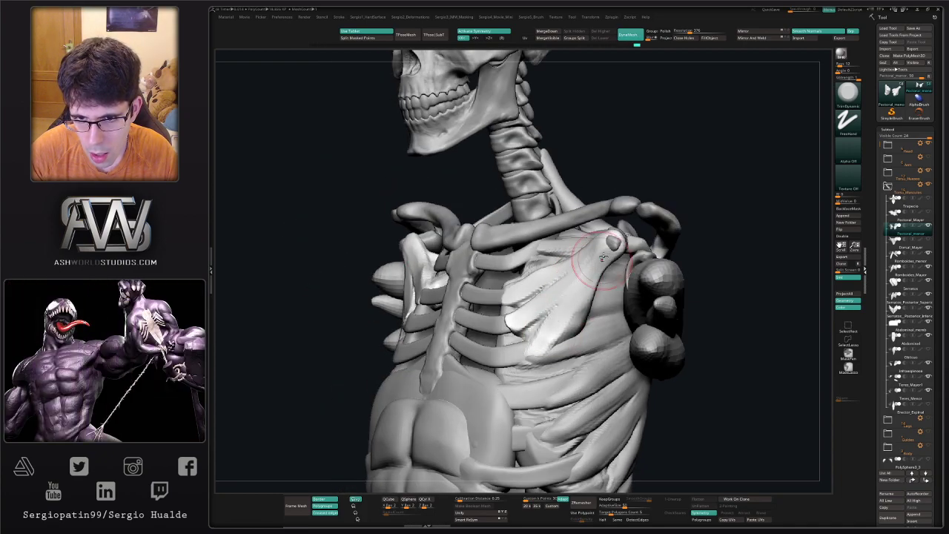
right_click_drag(527, 297, 558, 304)
right_click(558, 305)
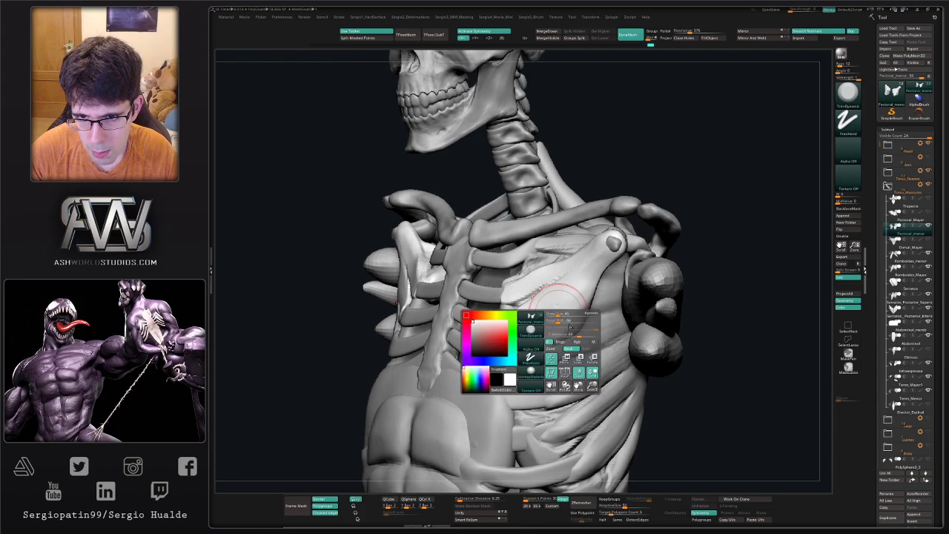
Isolate the pectoralis minor, flatten the lumps at its rib-side ends with TrimDynamic, and restore the other parts' visibility
key("alt+s")
right_click_drag(624, 289, 574, 291)
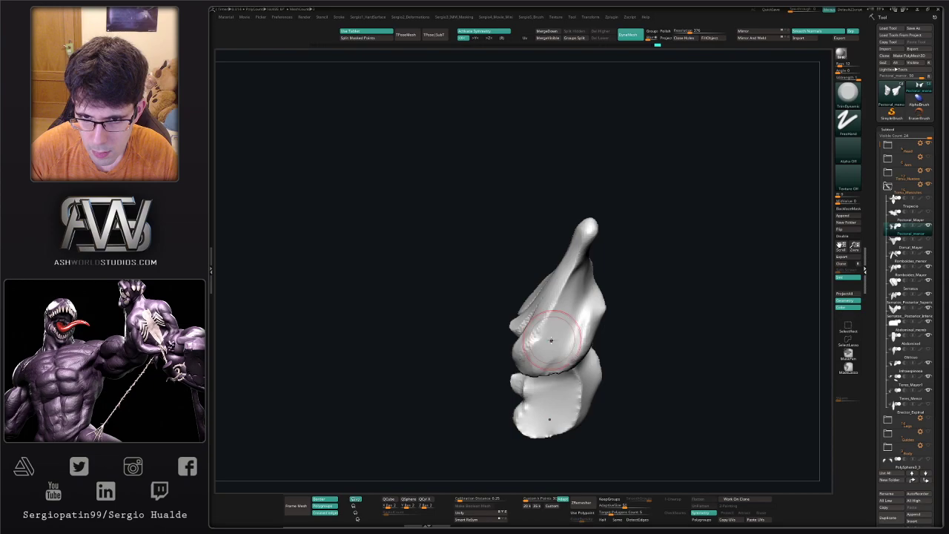
mouse_move(551, 340)
right_mouse_down()
mouse_move(576, 293)
mouse_move(531, 316)
right_mouse_up()
left_click_drag(532, 316, 518, 305)
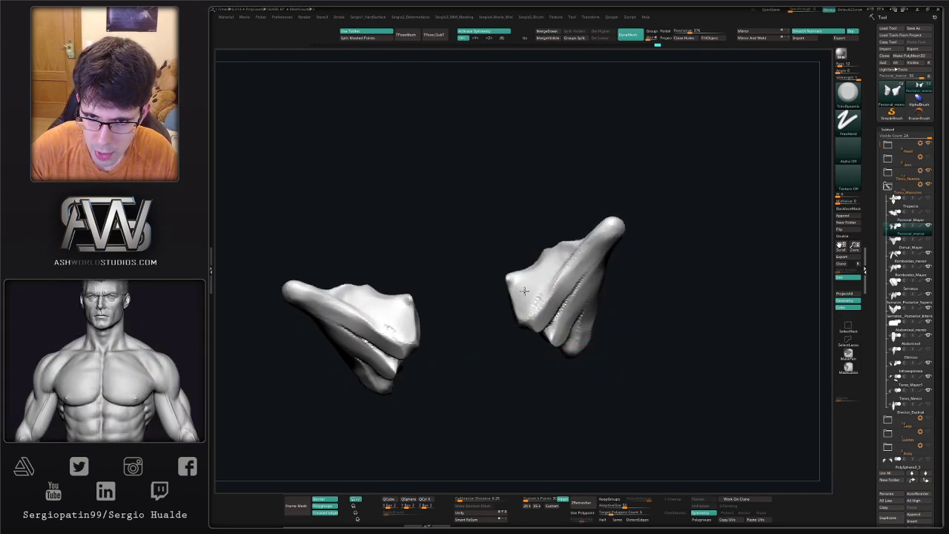
mouse_move(521, 293)
right_mouse_down()
mouse_move(530, 272)
mouse_move(574, 313)
right_mouse_up()
key("alt+s")
Carve the grooves between the pectoralis minor strands with the DamStandard brush
key("b")
key("m")
key("v")
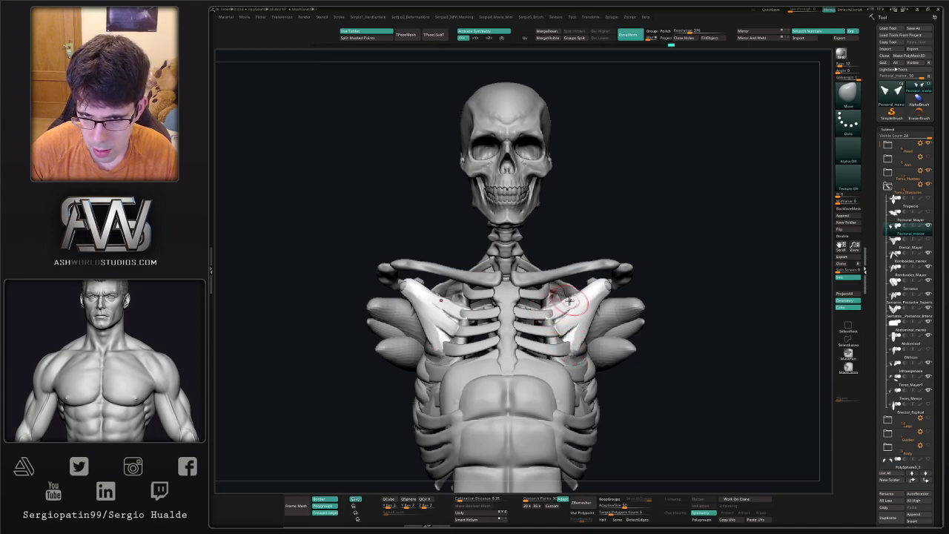
mouse_move(569, 300)
right_mouse_down()
mouse_move(552, 314)
mouse_move(561, 326)
mouse_move(570, 315)
mouse_move(578, 341)
mouse_move(585, 304)
mouse_move(592, 298)
mouse_move(602, 315)
right_mouse_up()
key("b")
key("d")
key("s")
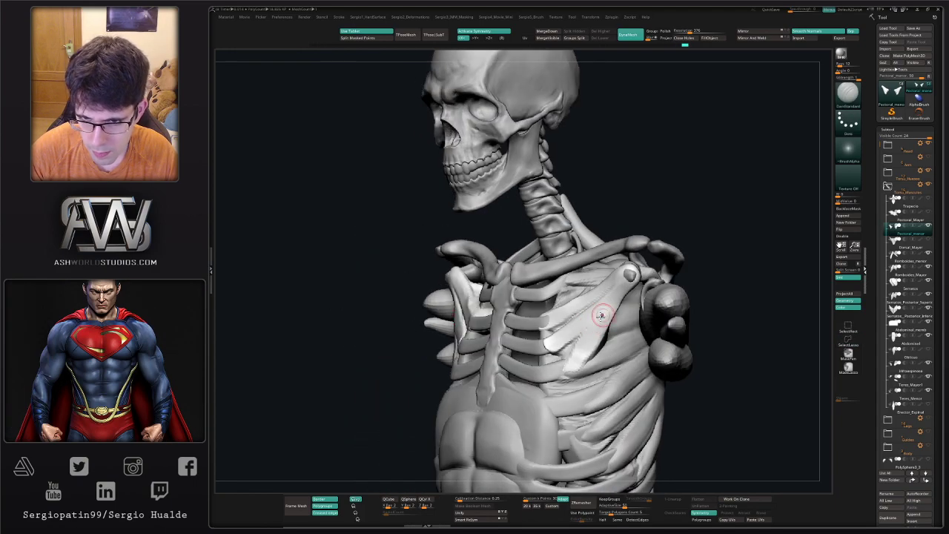
left_click_drag(605, 309, 564, 354)
mouse_move(611, 299)
left_mouse_down()
mouse_move(555, 366)
mouse_move(581, 312)
left_mouse_up()
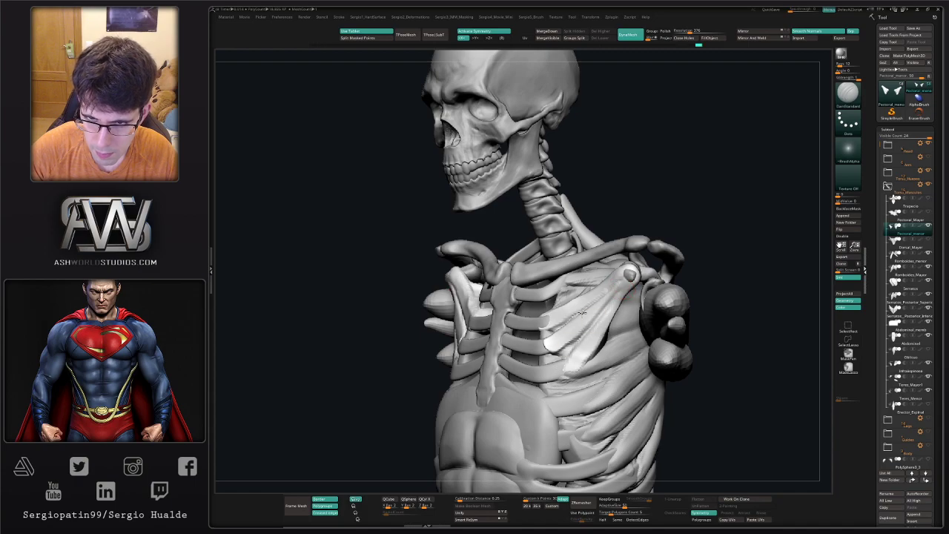
Smooth the upper tendon tip of the pectoralis minor where it meets the shoulder blade
right_click_drag(628, 280, 634, 273)
key("shift")
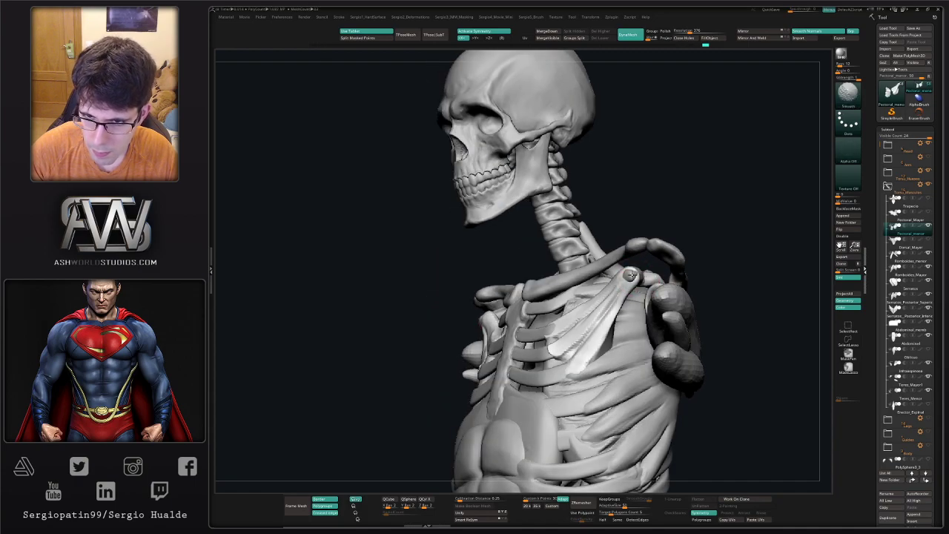
left_click_drag(629, 272, 631, 274, "shift")
right_click_drag(631, 273, 657, 279)
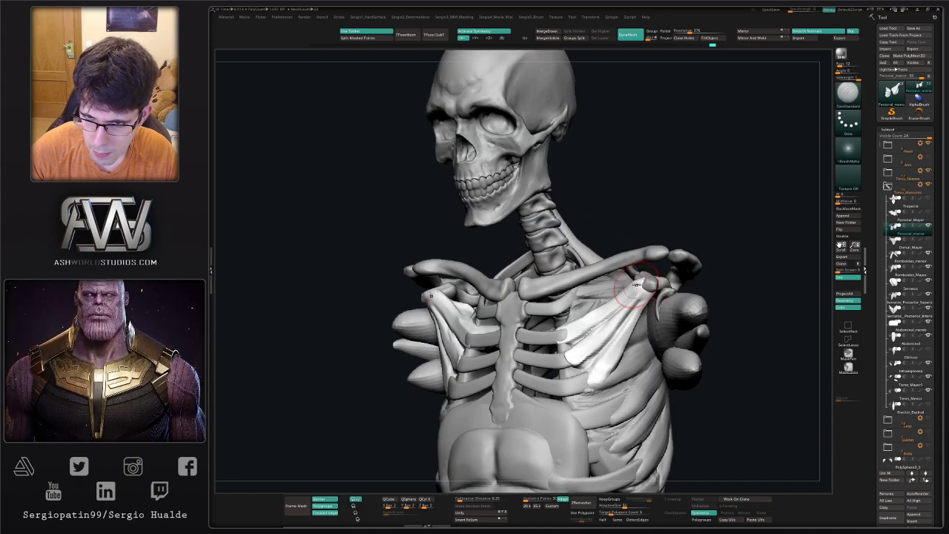
Pull the tendon tip of the pectoralis minor onto its shoulder blade attachment with the Move brush
key("b")
key("m")
key("v")
left_click_drag(644, 290, 649, 286)
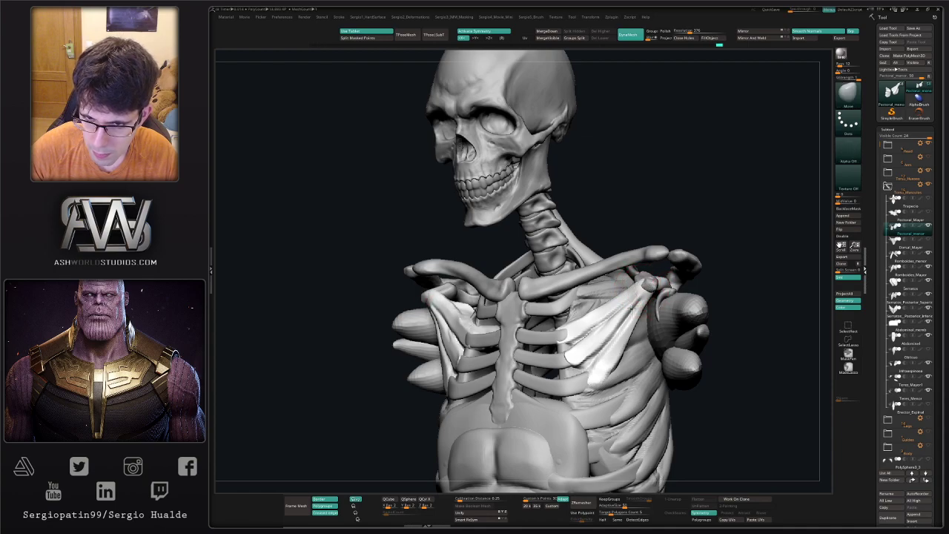
right_click_drag(632, 307, 636, 313, "shift")
right_click_drag(599, 352, 593, 355)
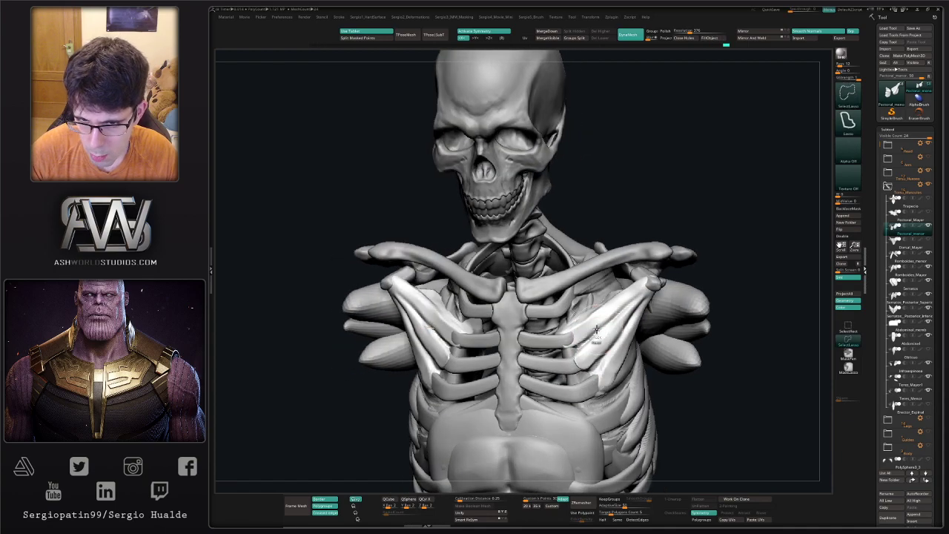
Add fibre volume to the middle strands of the pectoralis minor with the ClayBuildup brush
key("b")
key("c")
key("b")
mouse_move(571, 333)
left_mouse_down()
mouse_move(586, 327)
mouse_move(593, 350)
mouse_move(600, 341)
left_mouse_up()
right_click_drag(634, 296, 614, 360)
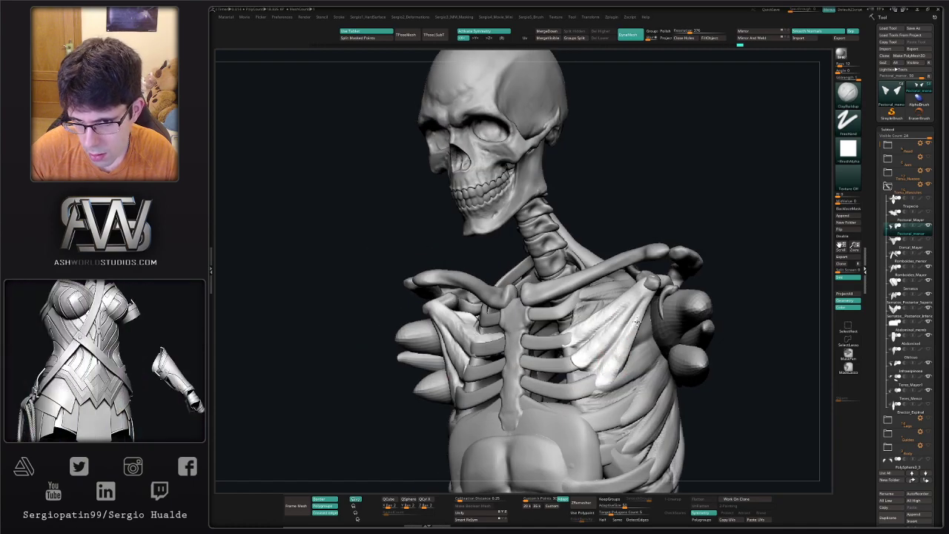
Adjust the lower ends and outer edge of the pectoralis minor against the ribs with the Move brush
right_click_drag(602, 405, 600, 344, "ctrl")
right_click_drag(600, 344, 593, 284, "alt")
mouse_move(652, 258)
right_mouse_down()
mouse_move(621, 262)
mouse_move(640, 269)
right_mouse_up()
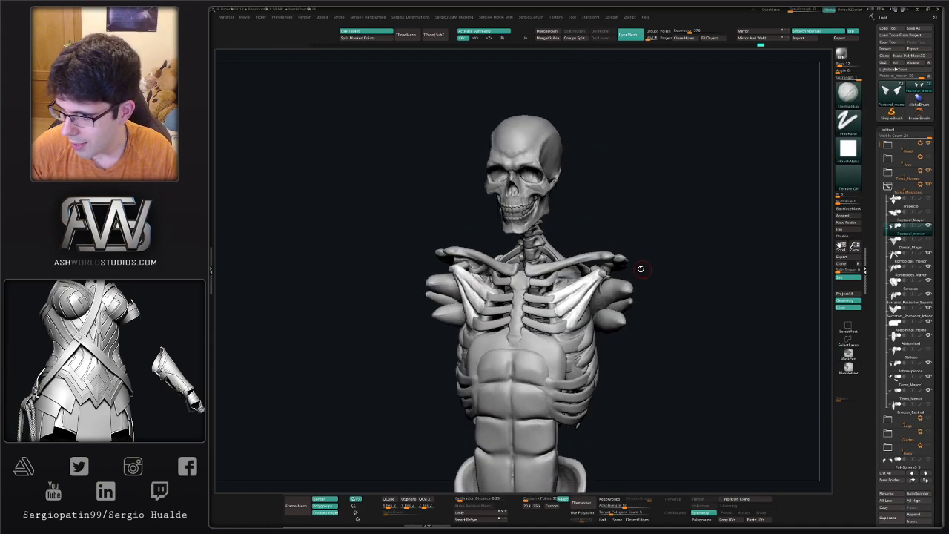
right_click_drag(565, 304, 576, 292)
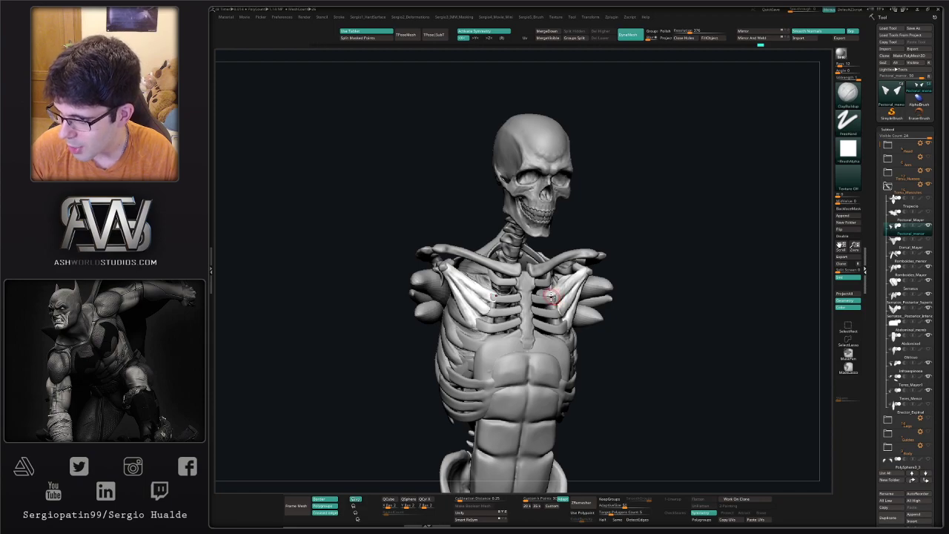
mouse_move(532, 315)
right_mouse_down()
mouse_move(528, 334)
mouse_move(548, 300)
mouse_move(463, 337)
mouse_move(506, 329)
right_mouse_up()
key("b")
key("m")
key("v")
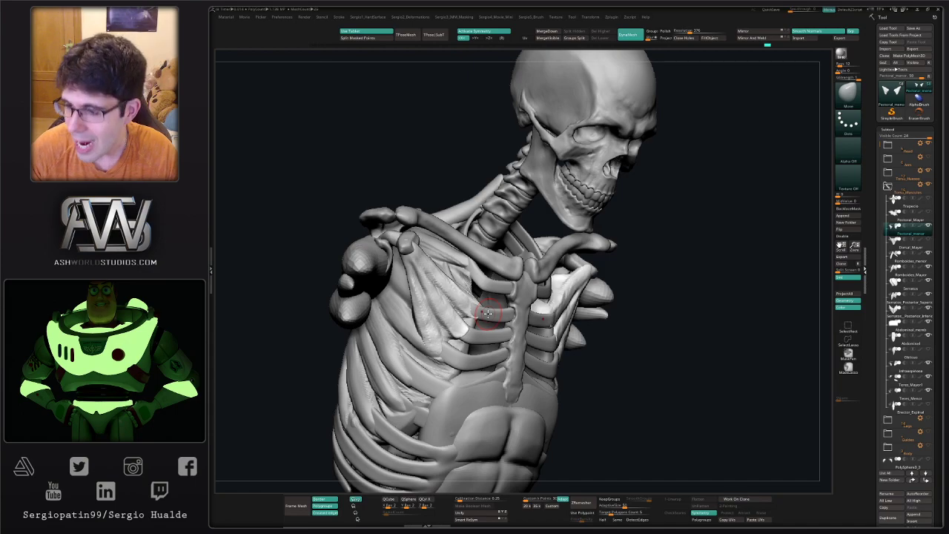
right_click_drag(487, 314, 452, 353)
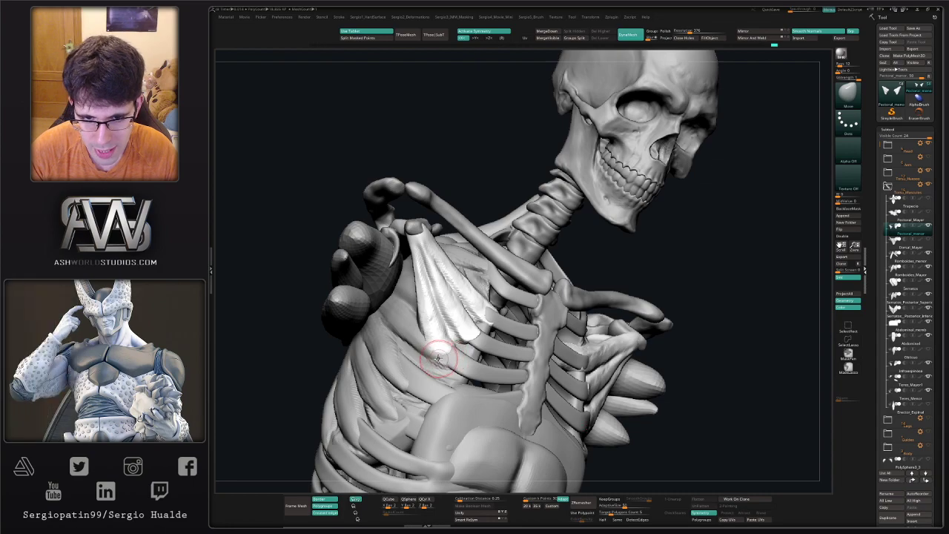
right_click_drag(458, 375, 457, 358)
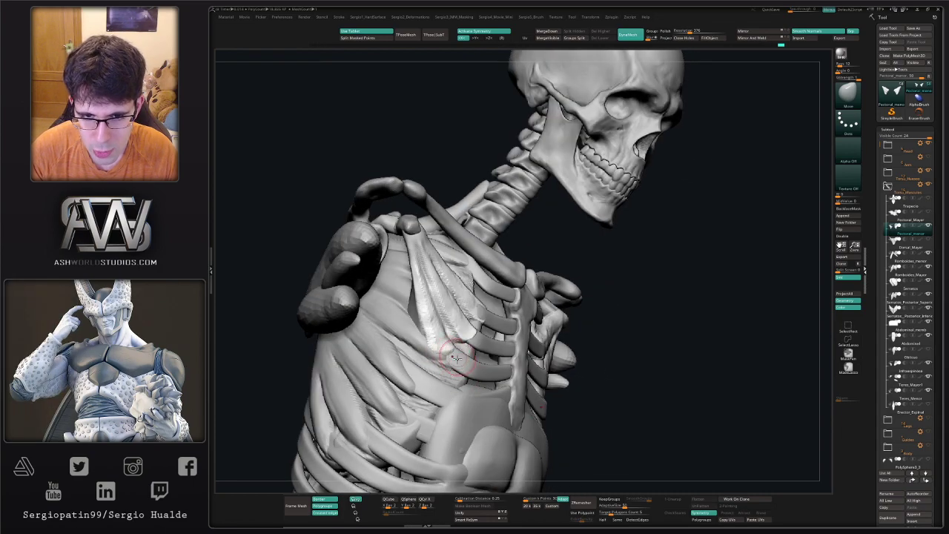
mouse_move(543, 353)
right_mouse_down()
mouse_move(550, 359)
mouse_move(562, 337)
mouse_move(540, 333)
mouse_move(537, 357)
mouse_move(529, 347)
mouse_move(524, 362)
right_mouse_up()
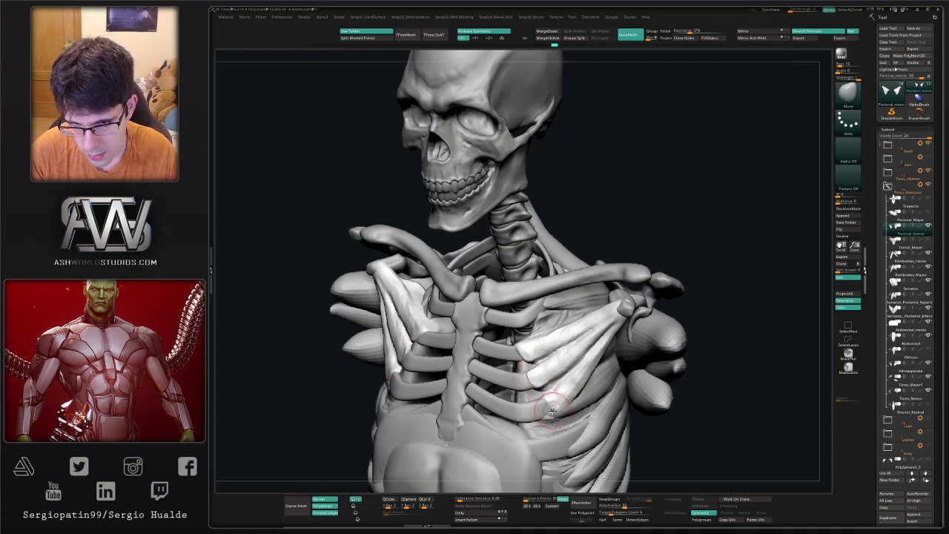
right_click_drag(552, 407, 519, 339, "ctrl")
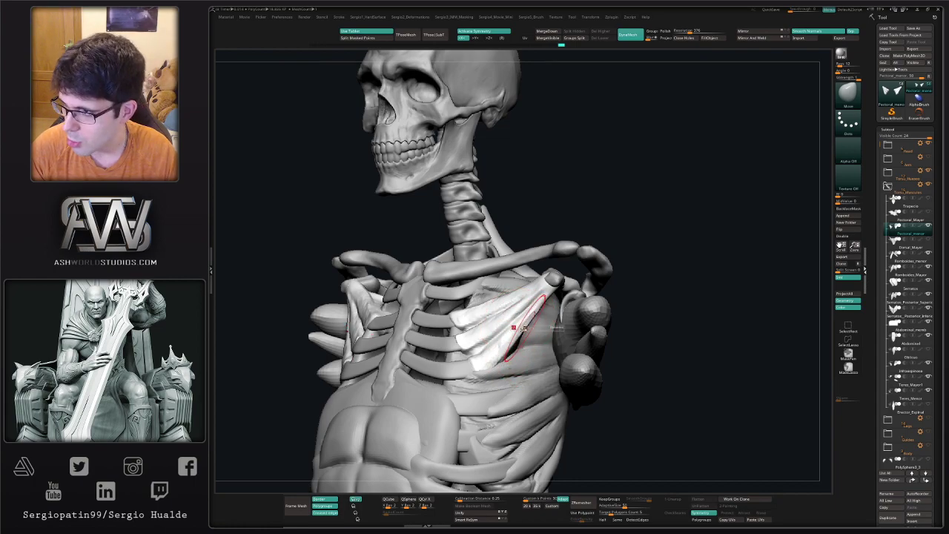
right_click_drag(525, 326, 516, 320)
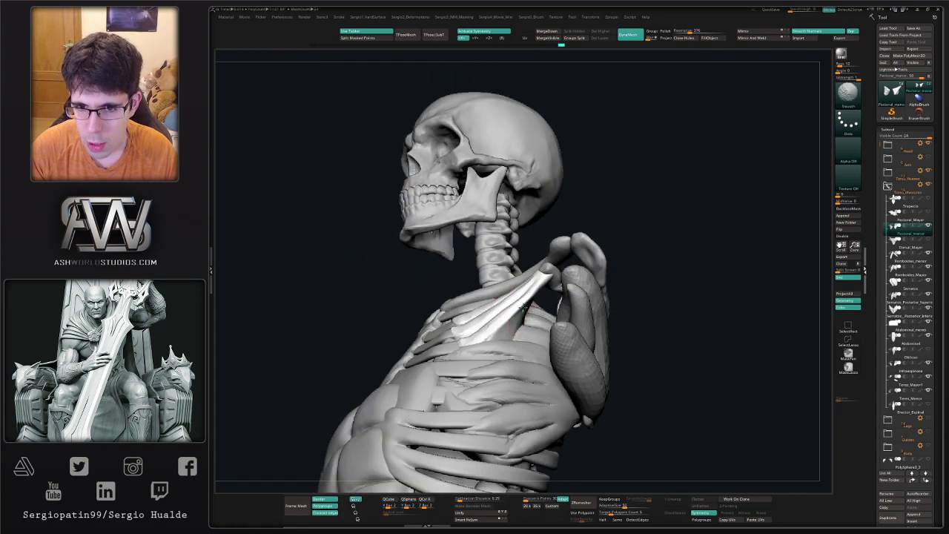
Examine how the pectoralis minor sits on the rib cage from the front and side
right_click_drag(497, 359, 534, 332, "ctrl")
right_click_drag(534, 332, 534, 284, "alt")
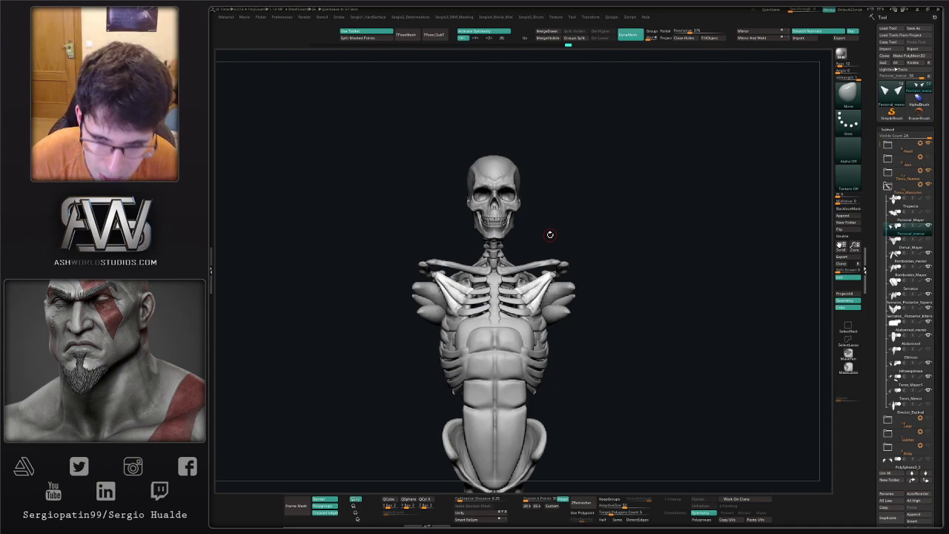
right_click_drag(671, 227, 604, 261)
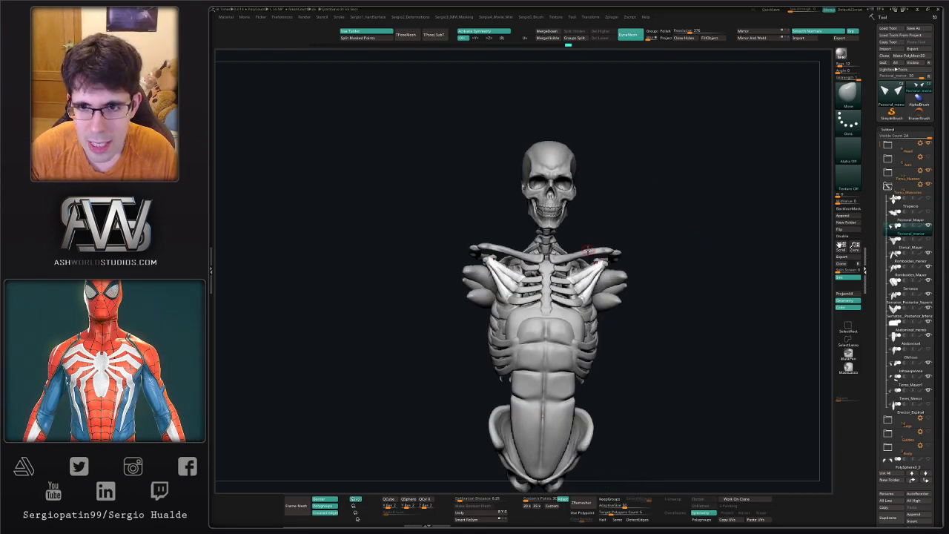
right_click_drag(663, 220, 673, 237)
right_click_drag(674, 271, 635, 245)
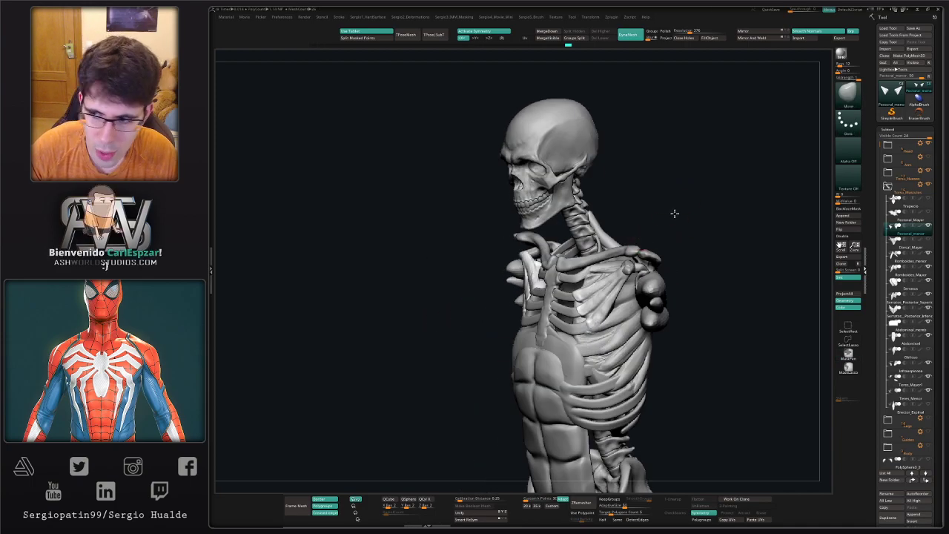
right_click_drag(673, 212, 677, 224)
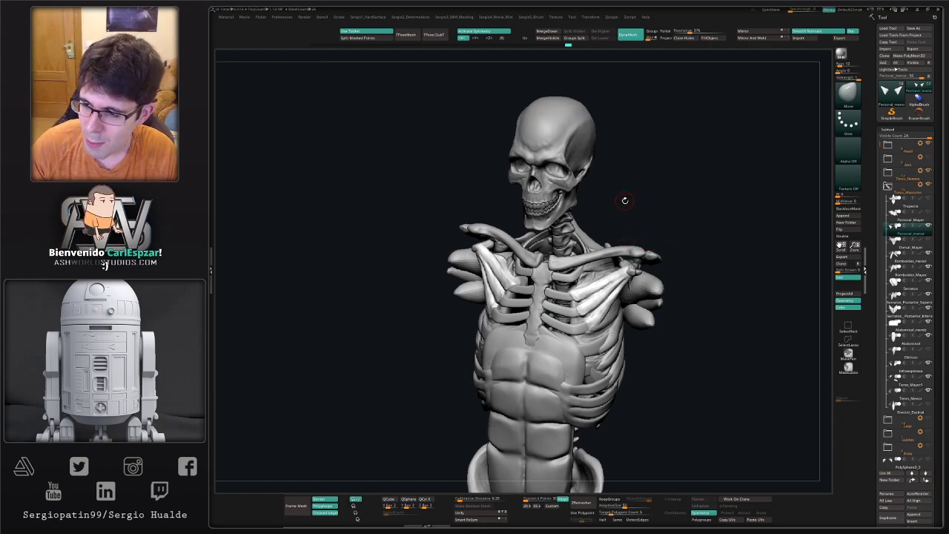
left_click_drag(693, 208, 650, 227)
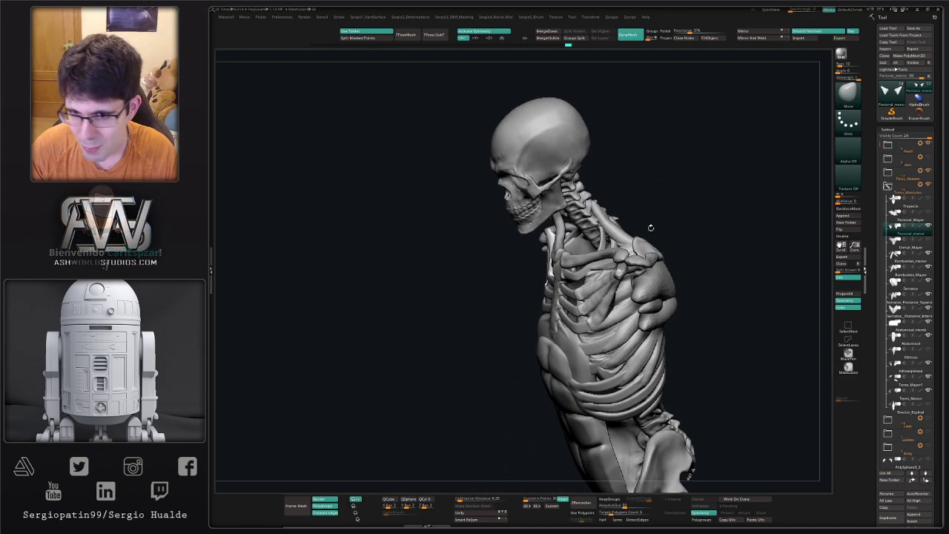
Reshape the upper end of the pectoralis minor near the shoulder with a resized Move brush
mouse_move(599, 269)
right_mouse_down()
mouse_move(625, 270)
mouse_move(630, 289)
right_mouse_up()
right_click_drag(630, 289, 589, 280)
key("s")
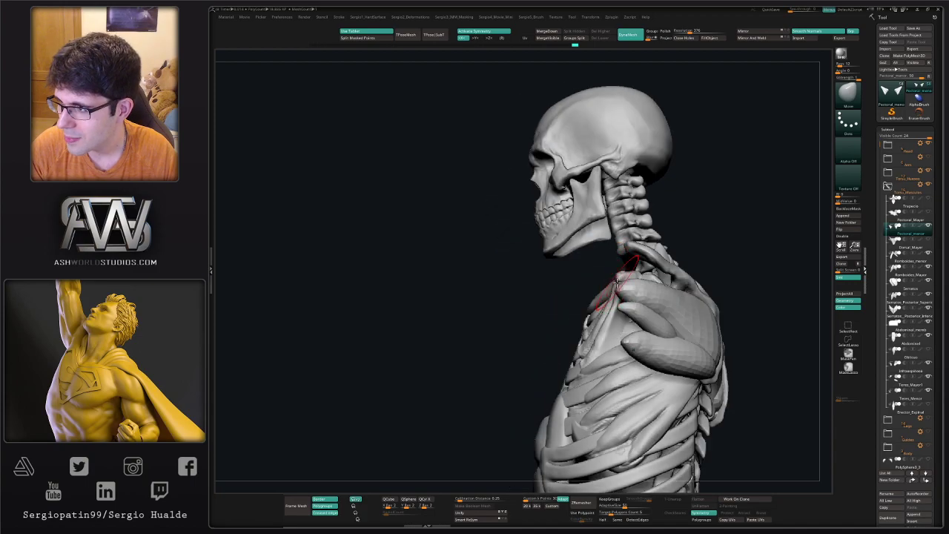
left_click_drag(609, 300, 626, 276)
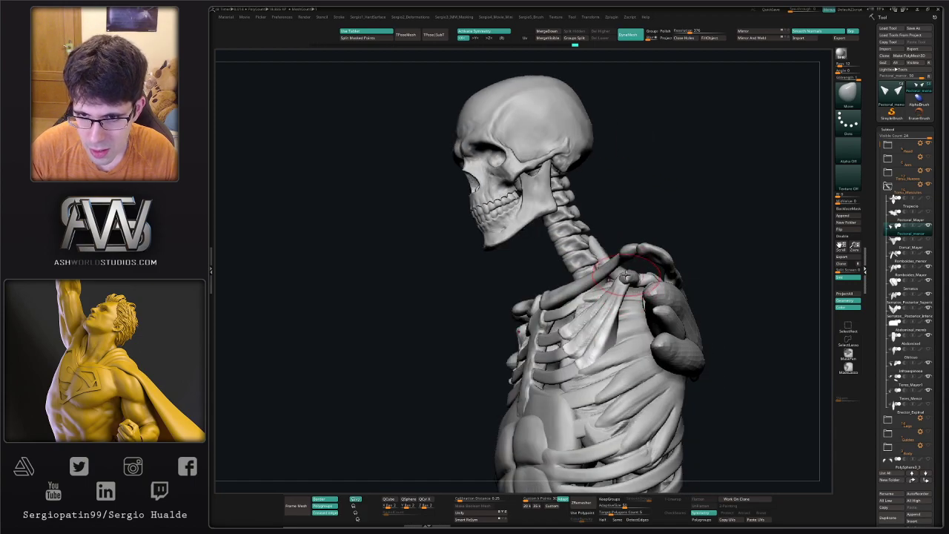
Select the rhomboid minor on the upper back and adjust its attachment beside the spine with the Move brush
right_click_drag(625, 303, 629, 276, "ctrl")
right_click_drag(628, 276, 680, 326)
right_click_drag(681, 327, 732, 270, "ctrl")
right_click_drag(732, 270, 727, 299, "ctrl")
mouse_move(726, 299)
right_mouse_down("alt")
mouse_move(703, 312)
mouse_move(724, 306)
right_mouse_up("alt")
right_click_drag(603, 251, 590, 231)
left_click_drag(590, 231, 635, 252)
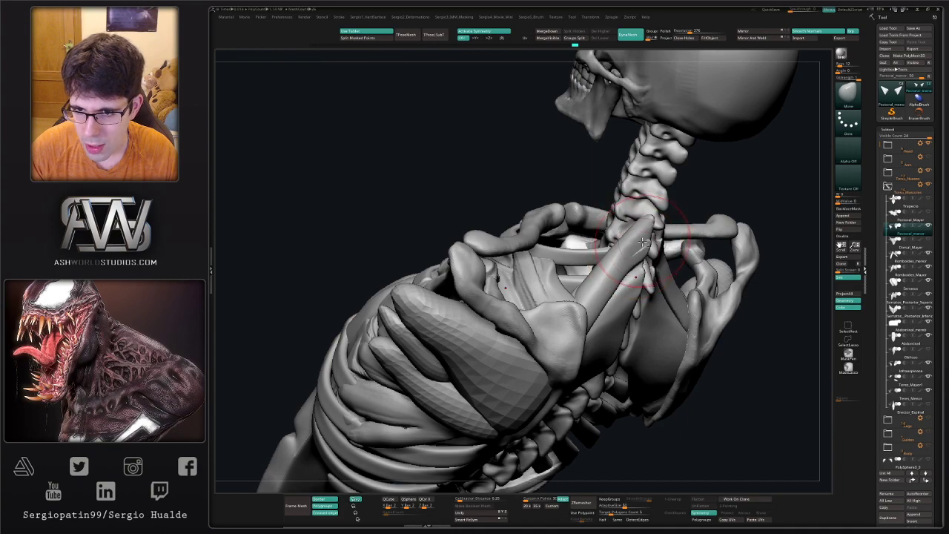
left_click(642, 248, "alt")
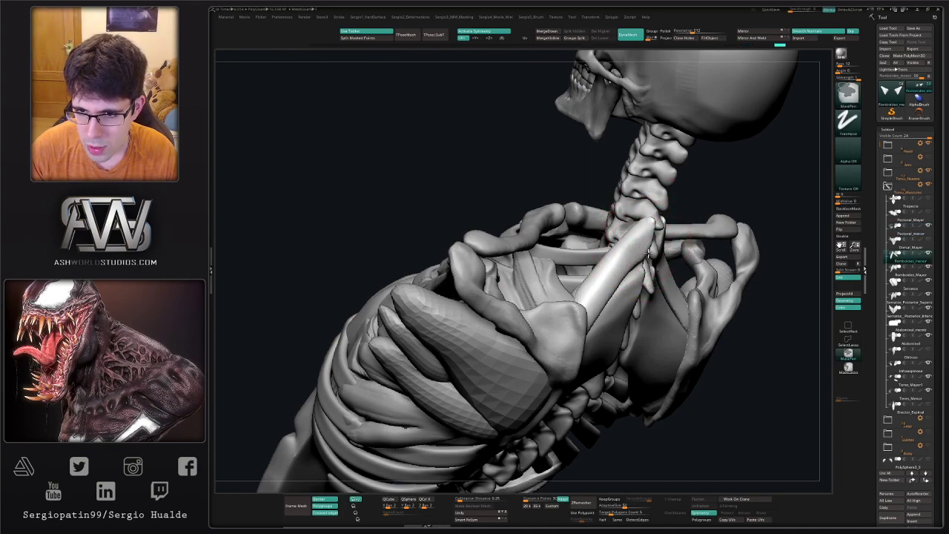
left_click_drag(644, 257, 643, 286)
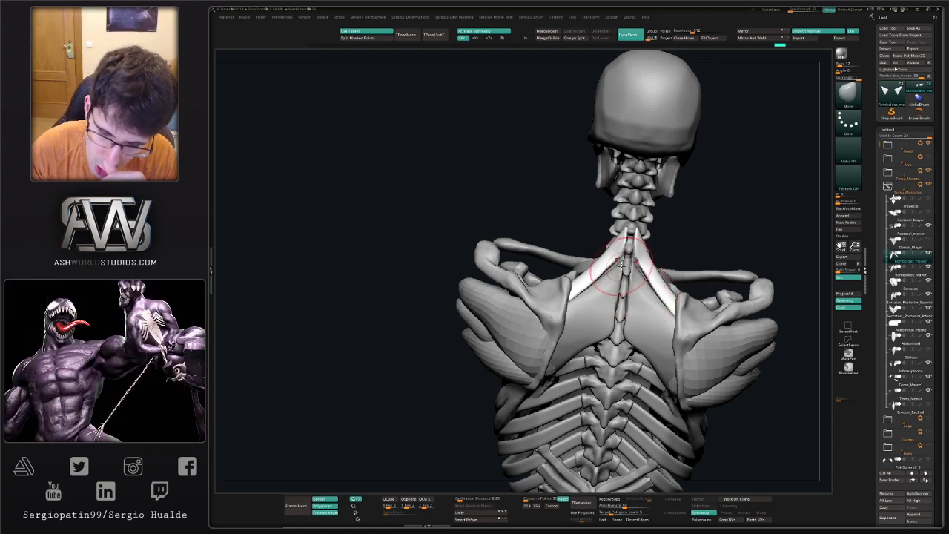
Select the front rib mesh beside the sternum in the torso bones folder
right_click_drag(640, 324, 630, 273, "ctrl")
right_click_drag(695, 261, 628, 266, "alt")
left_click_drag(627, 265, 584, 265)
left_click(591, 264, "alt")
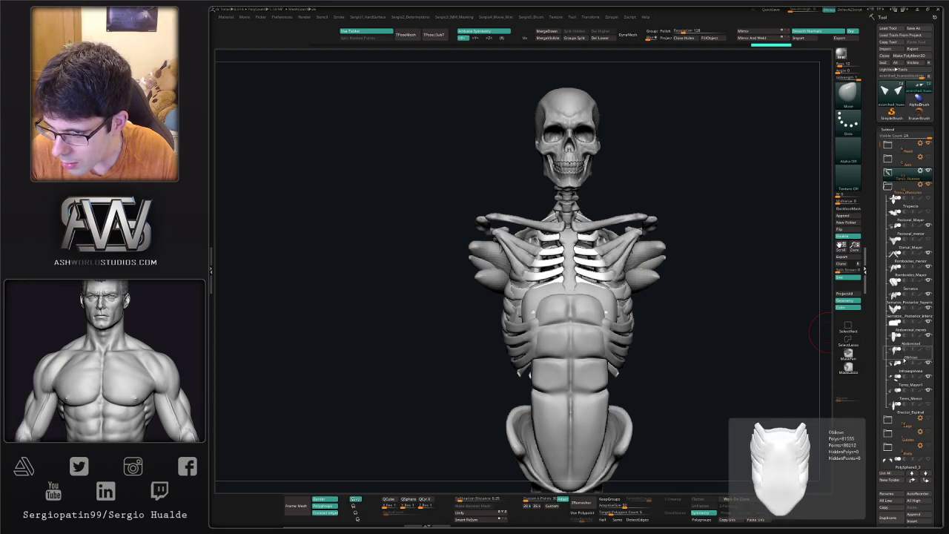
Select the oblique, hide the abdominal blocks, and pull the oblique's upper edge up over the lower ribs with the Move brush
left_click(909, 356)
left_click(928, 336)
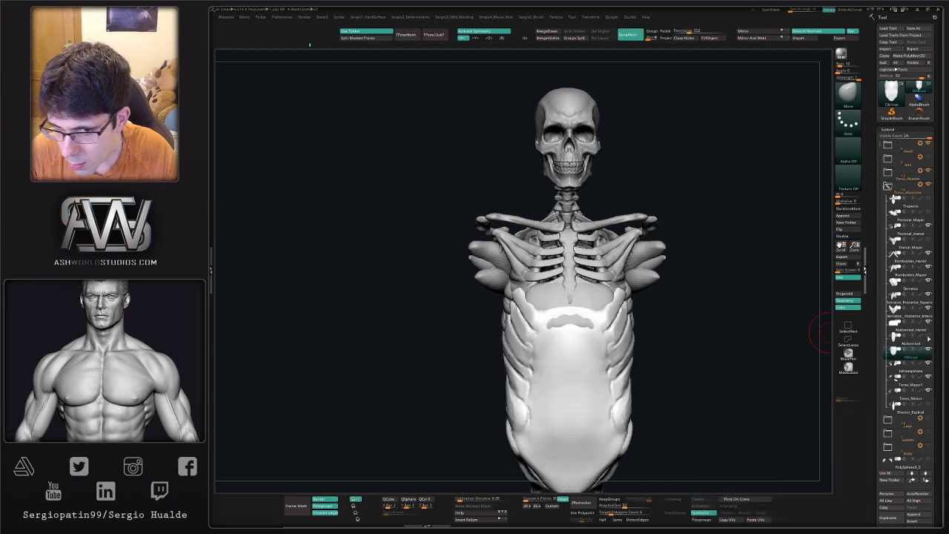
right_click_drag(571, 306, 535, 319, "ctrl")
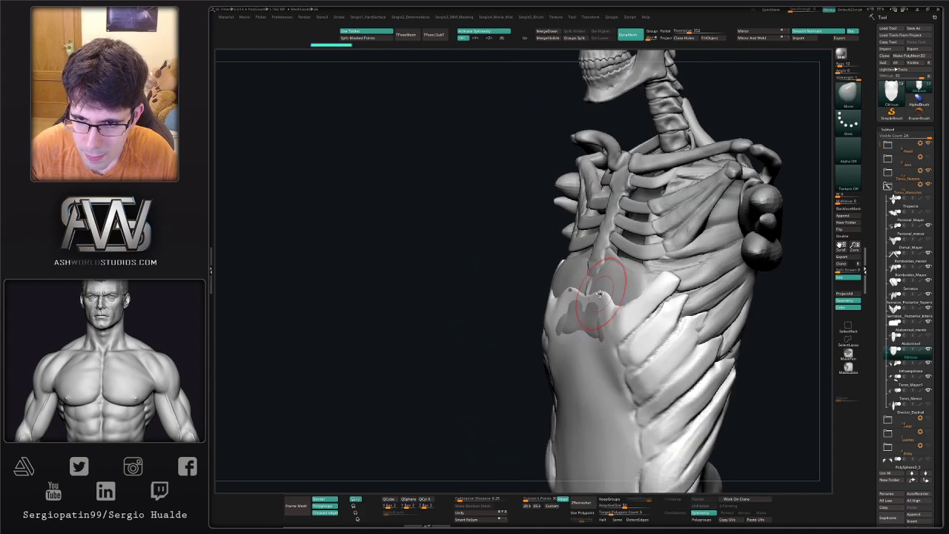
left_click_drag(593, 266, 614, 302)
right_click_drag(566, 303, 616, 296)
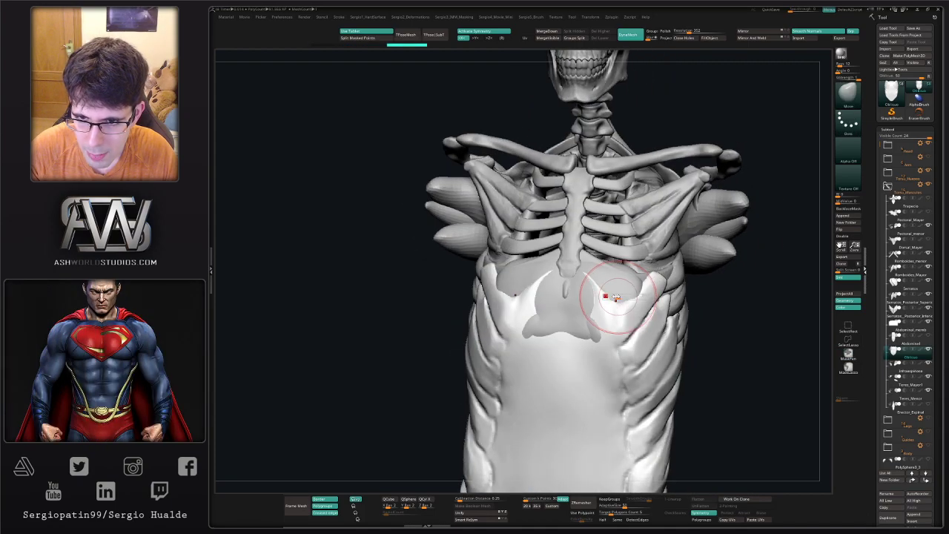
mouse_move(618, 299)
left_mouse_down()
mouse_move(617, 272)
mouse_move(597, 265)
left_mouse_up()
left_click_drag(586, 267, 608, 281)
right_click_drag(607, 282, 612, 274)
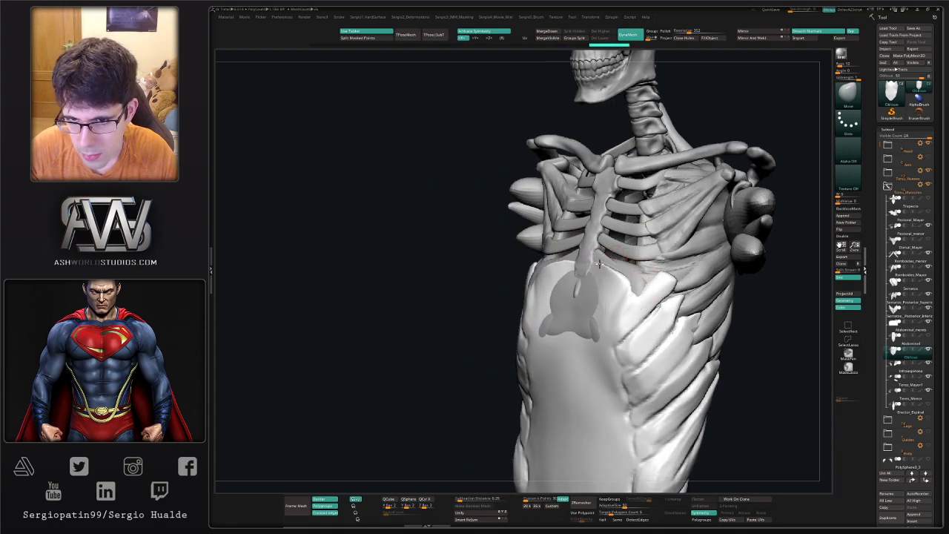
mouse_move(599, 264)
left_mouse_down()
mouse_move(611, 282)
mouse_move(654, 280)
left_mouse_up()
Isolate the oblique and refine its upper corners with the Move brush, checking them against the rib cage
key("ctrl+shift+s")
mouse_move(637, 284)
right_mouse_down()
mouse_move(630, 284)
mouse_move(642, 290)
right_mouse_up()
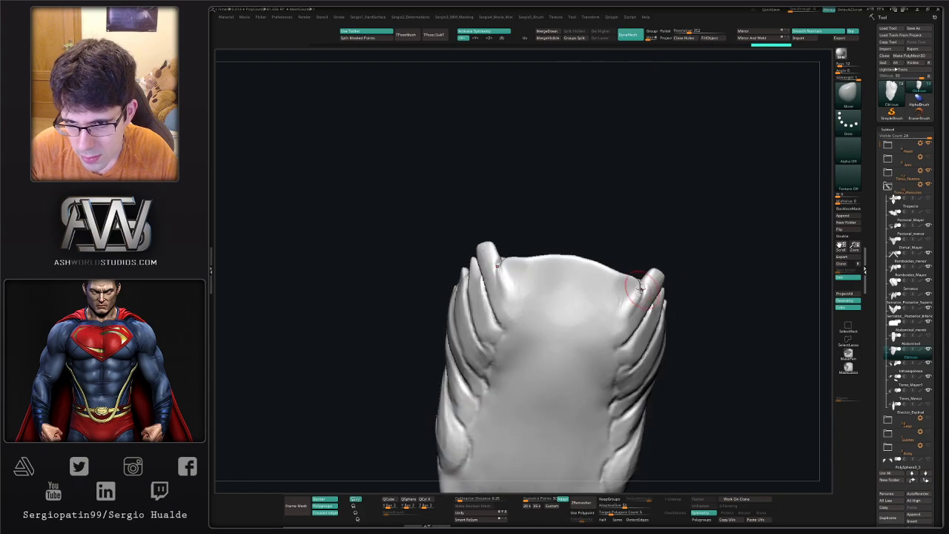
left_click_drag(642, 289, 642, 278)
right_click_drag(642, 278, 624, 282)
key("i")
left_click_drag(639, 282, 622, 314)
mouse_move(610, 286)
right_mouse_down()
mouse_move(595, 282)
mouse_move(590, 306)
mouse_move(568, 304)
right_mouse_up()
key("alt+s")
key("b")
key("m")
key("v")
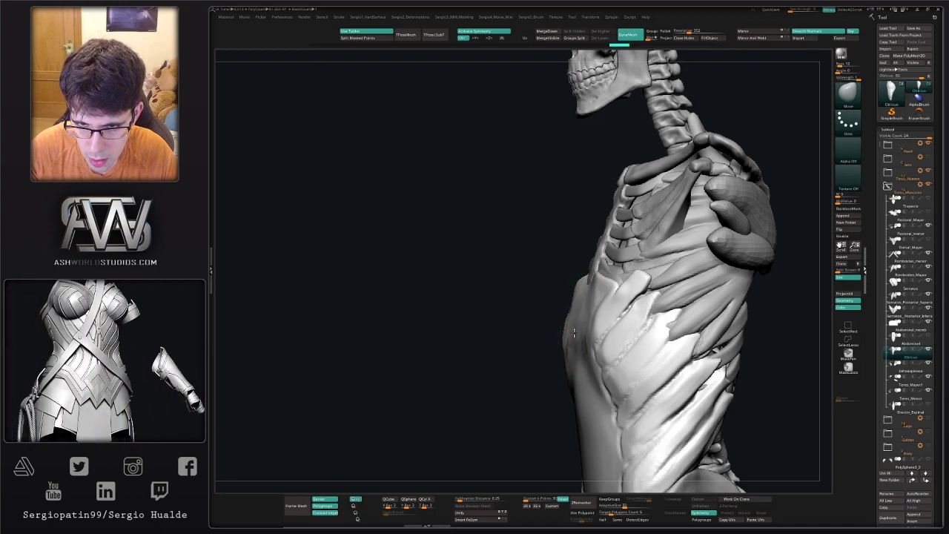
Delete the Abdominal_memb subtool from the torso muscles
key("shift")
right_click_drag(588, 313, 614, 341, "shift")
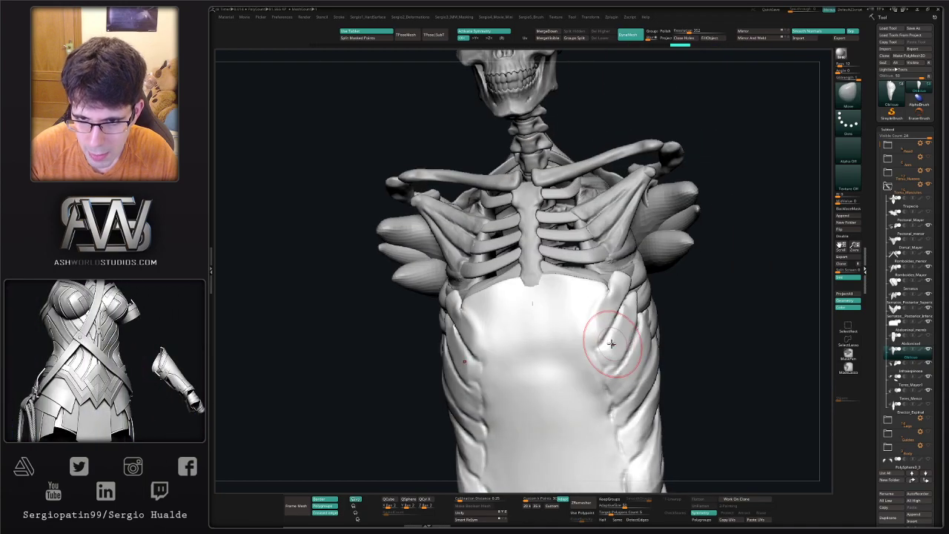
key("s")
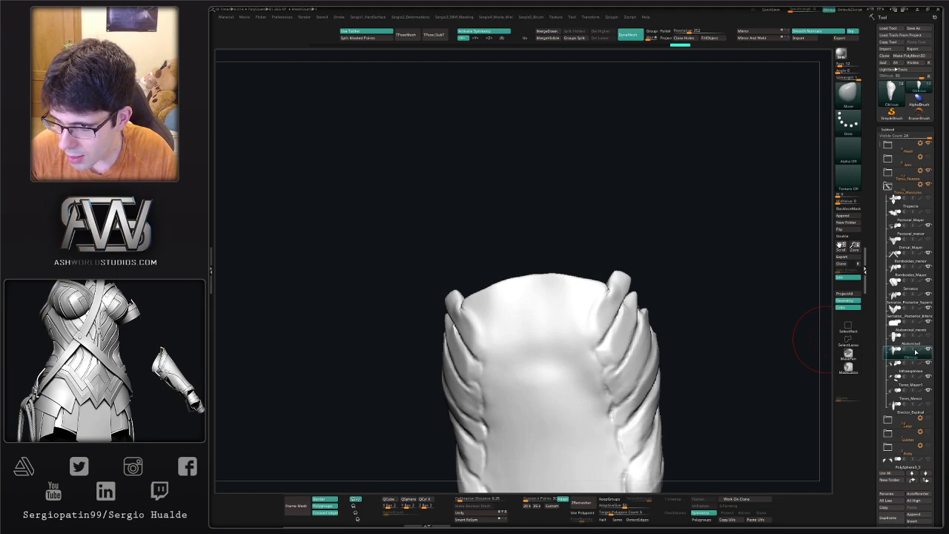
mouse_move(919, 344)
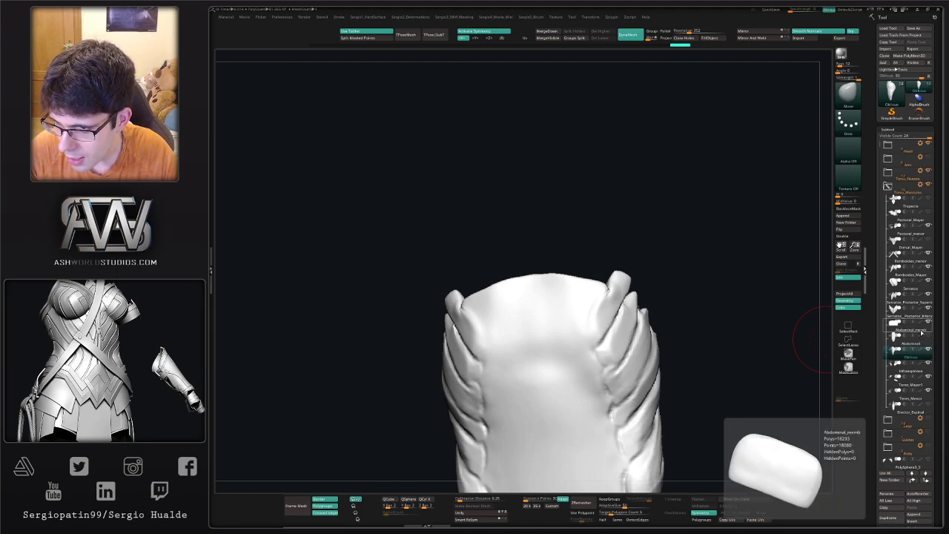
left_click(905, 331)
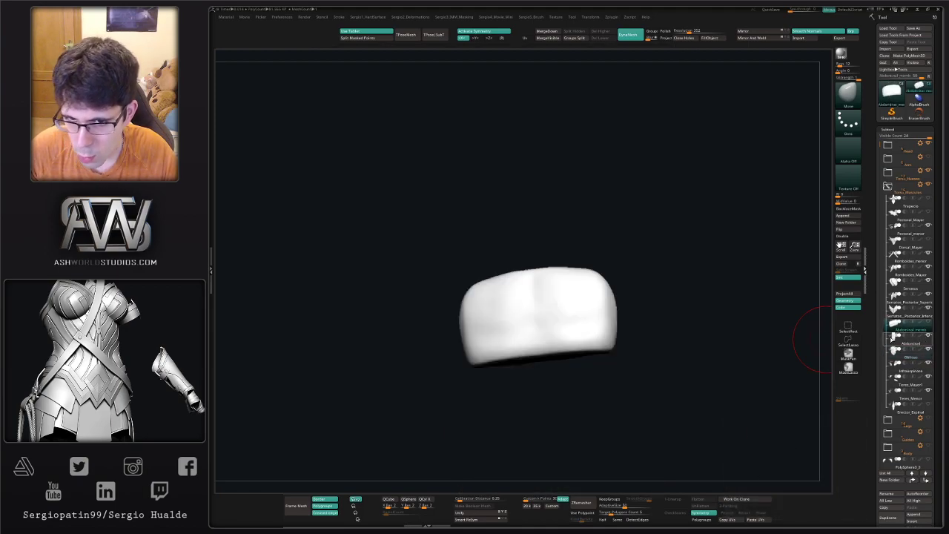
key("Delete")
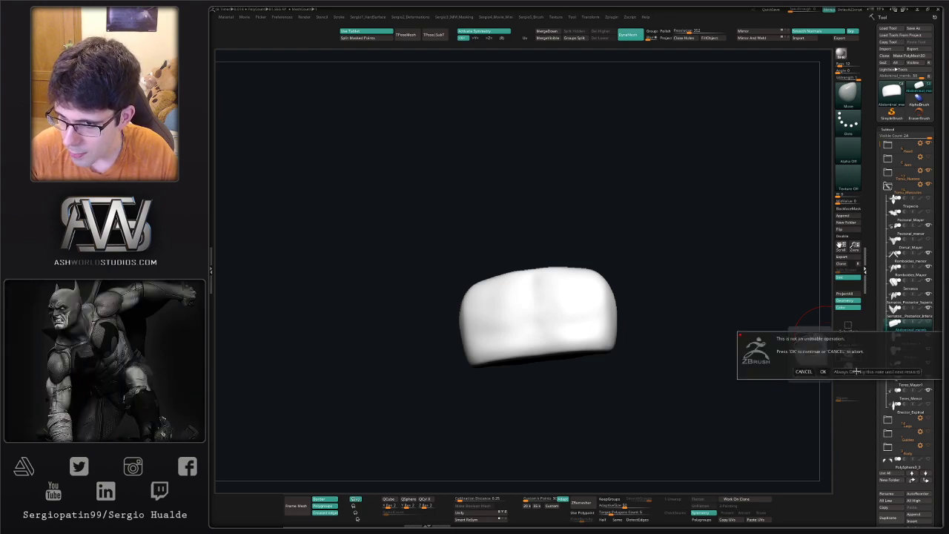
left_click(823, 371)
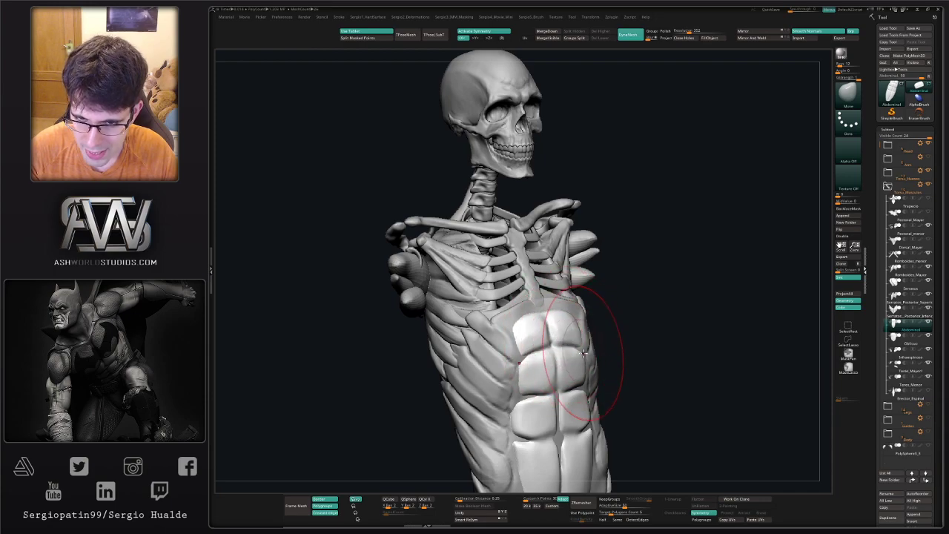
Show the pectoralis major and adjust the top of the abdominal blocks beneath it with a resized Move brush
right_click_drag(584, 349, 482, 342)
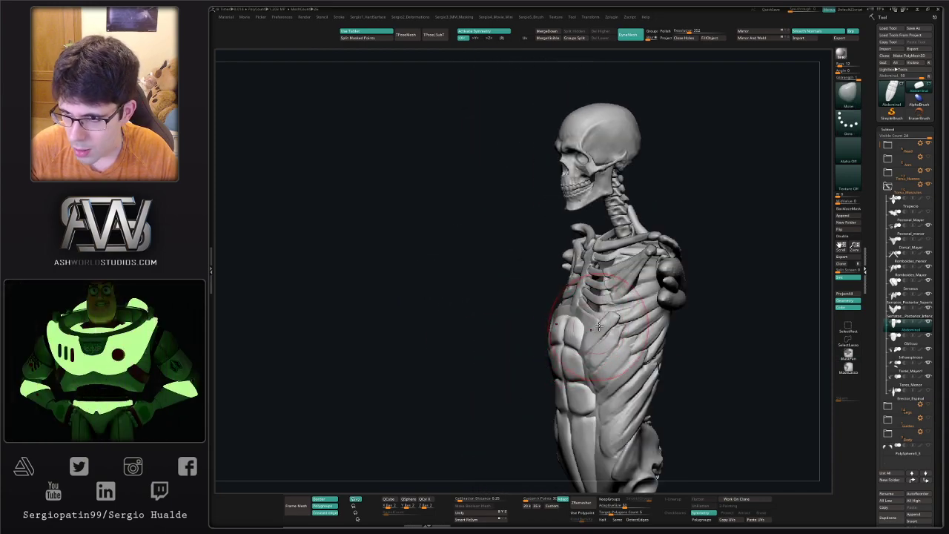
left_click(928, 212)
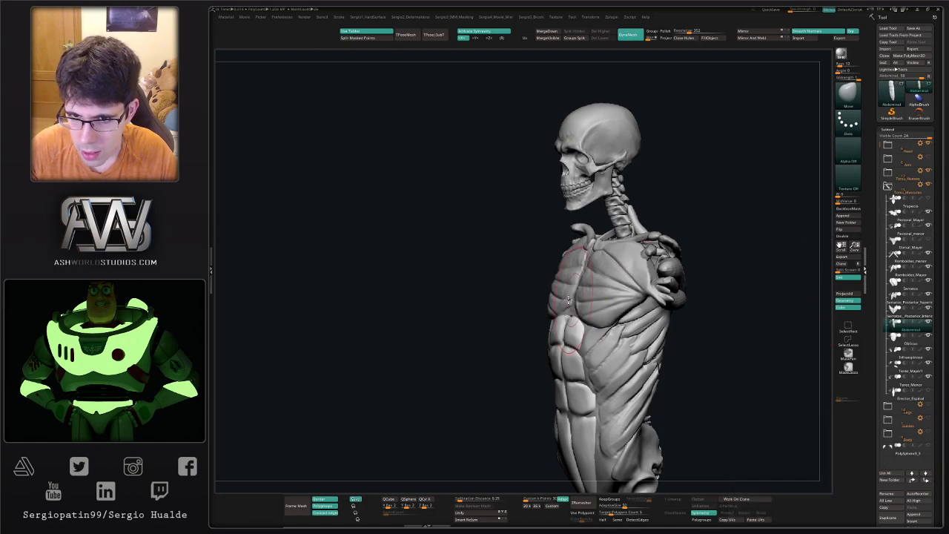
mouse_move(577, 306)
right_mouse_down("ctrl")
mouse_move(592, 331)
mouse_move(629, 332)
right_mouse_up("ctrl")
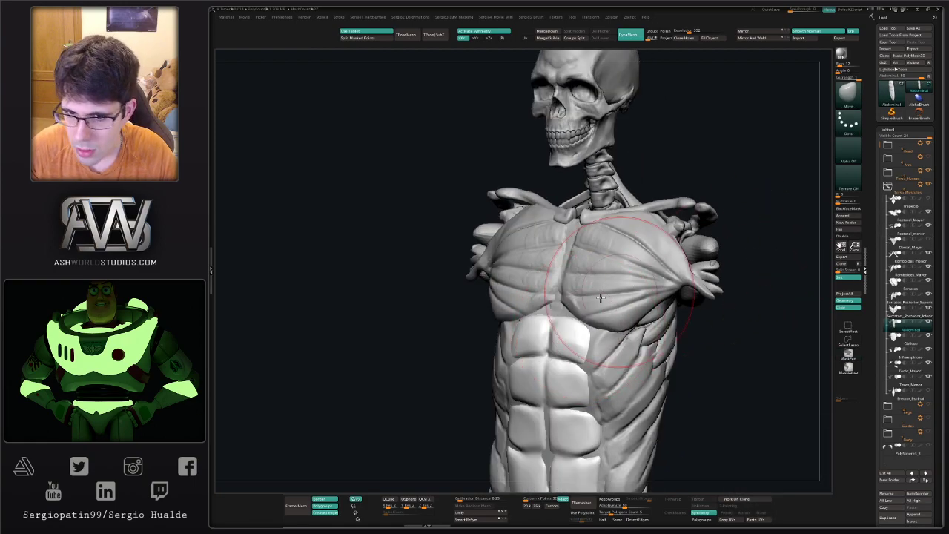
key("s")
left_click_drag(570, 316, 561, 317)
right_click_drag(542, 333, 516, 378)
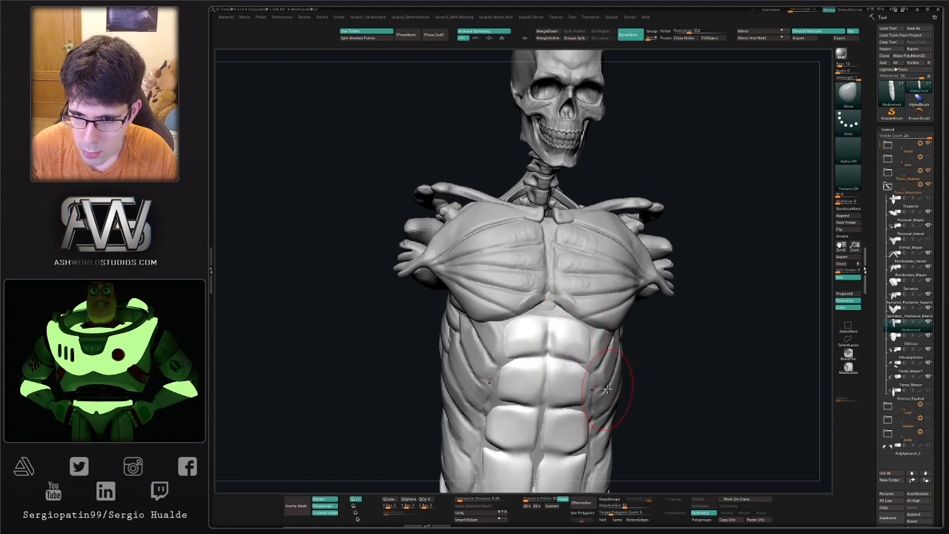
Select the oblique and adjust its side contour at the waist with a resized Move brush, undoing the last stroke
mouse_move(607, 388)
right_mouse_down()
mouse_move(590, 351)
mouse_move(627, 375)
right_mouse_up()
left_click(587, 345, "alt")
key("s")
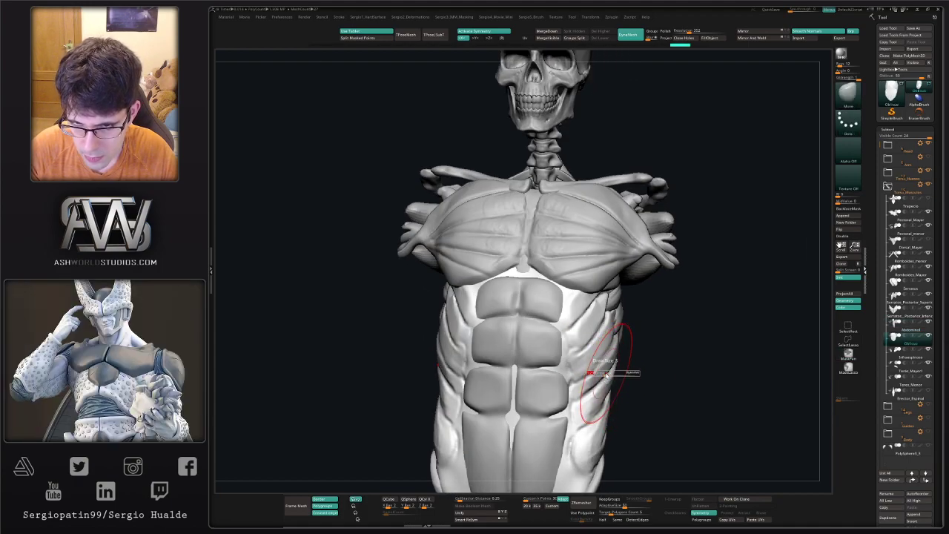
left_click_drag(608, 377, 600, 379)
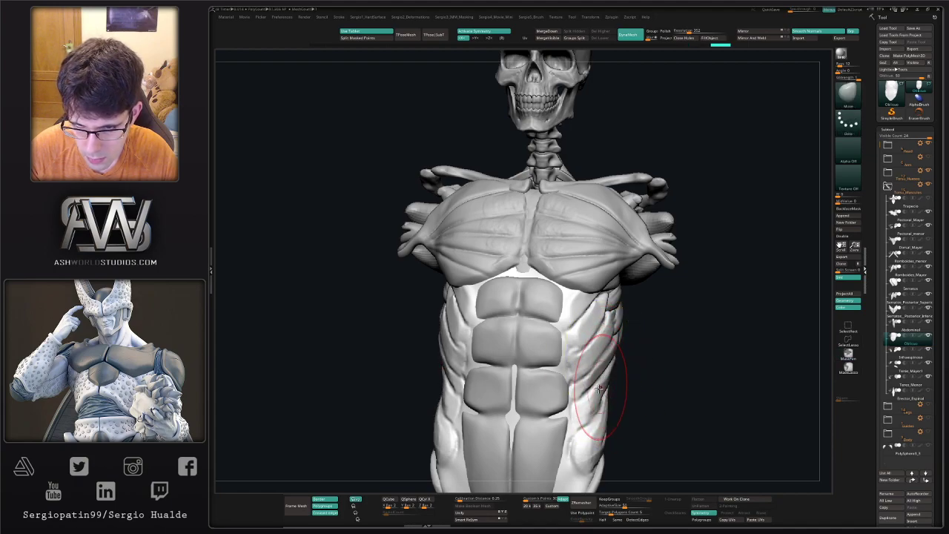
right_click_drag(599, 388, 612, 389)
left_click_drag(602, 390, 601, 383)
mouse_move(604, 384)
right_mouse_down()
mouse_move(497, 385)
mouse_move(599, 412)
mouse_move(621, 440)
mouse_move(602, 467)
mouse_move(579, 374)
mouse_move(624, 390)
right_mouse_up()
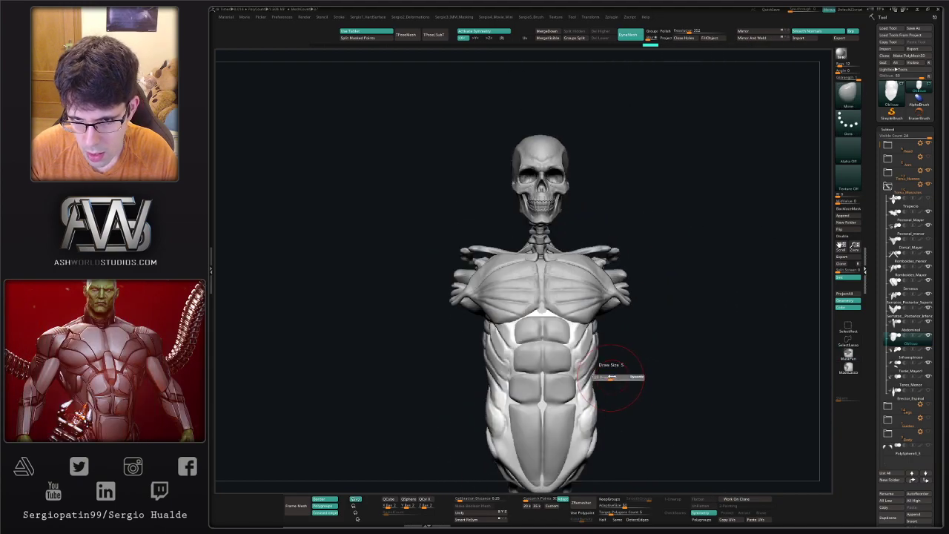
key("ctrl+z")
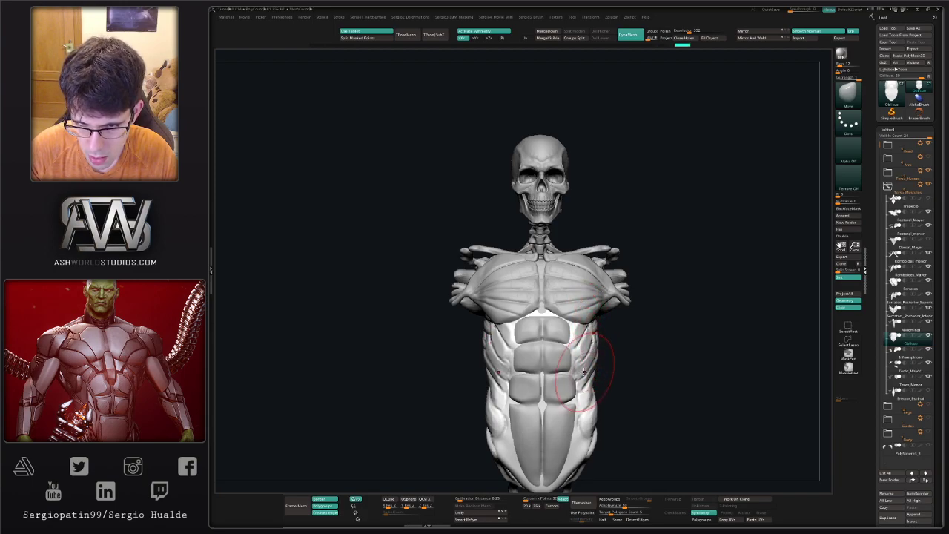
Reshape the upper oblique below the pectoralis major from a side view with a resized Move brush
right_click_drag(596, 348, 585, 366)
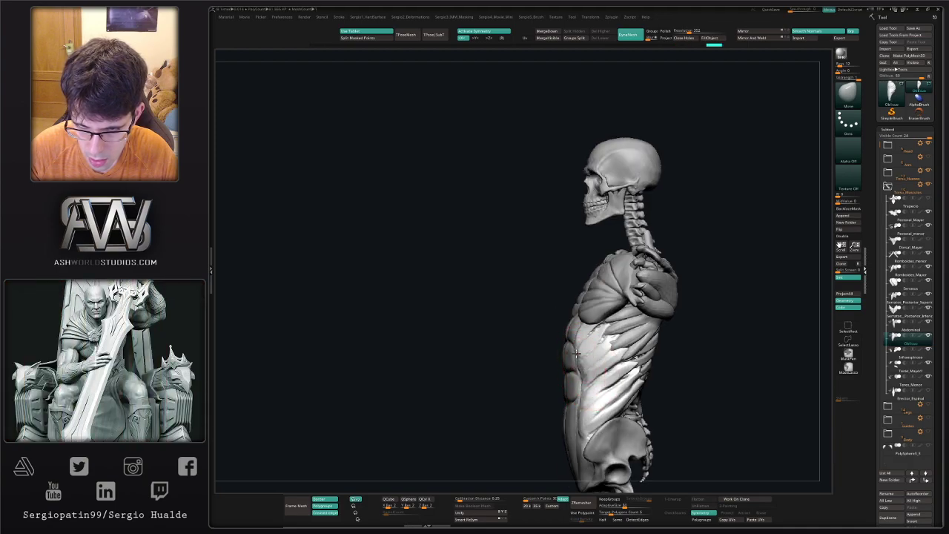
mouse_move(586, 374)
right_mouse_down("shift")
mouse_move(590, 382)
mouse_move(563, 381)
mouse_move(627, 366)
mouse_move(662, 371)
mouse_move(645, 382)
mouse_move(570, 353)
mouse_move(569, 315)
mouse_move(560, 307)
right_mouse_up("shift")
key("s")
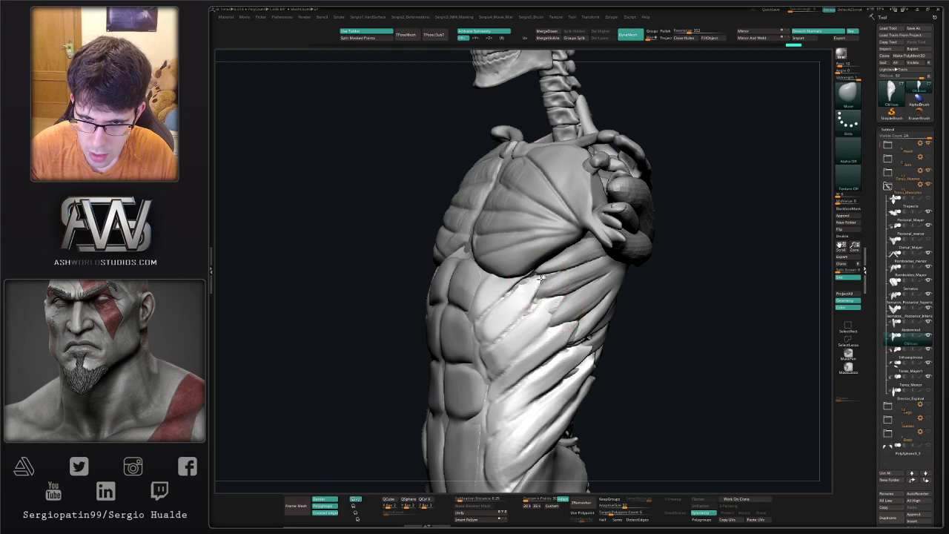
left_click_drag(519, 301, 519, 283)
mouse_move(530, 305)
right_mouse_down("ctrl")
mouse_move(529, 376)
mouse_move(562, 385)
mouse_move(599, 366)
mouse_move(527, 380)
mouse_move(515, 356)
right_mouse_up("ctrl")
Build up the oblique mesh along the midline between the abdominal blocks with the ClayBuildup brush
key("b")
key("c")
key("b")
left_click_drag(510, 363, 509, 346)
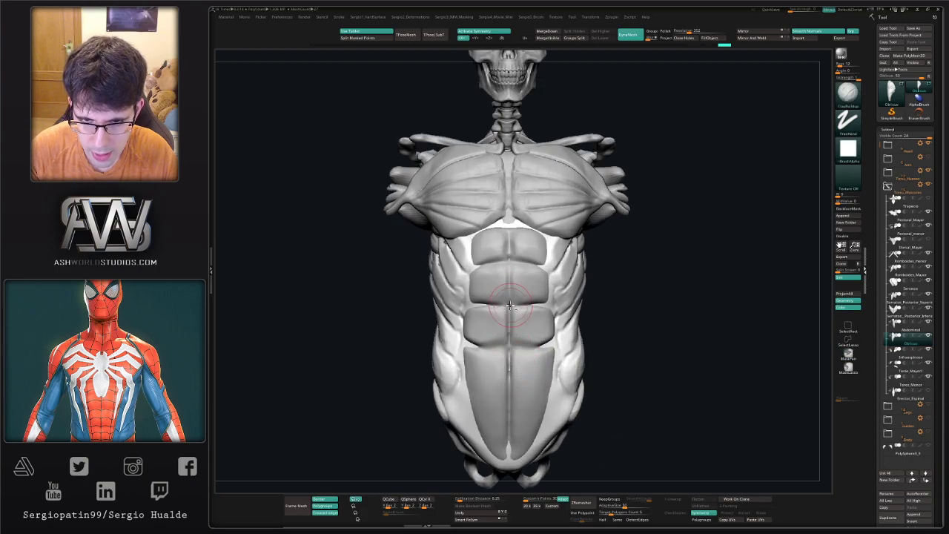
right_click_drag(577, 336, 578, 312)
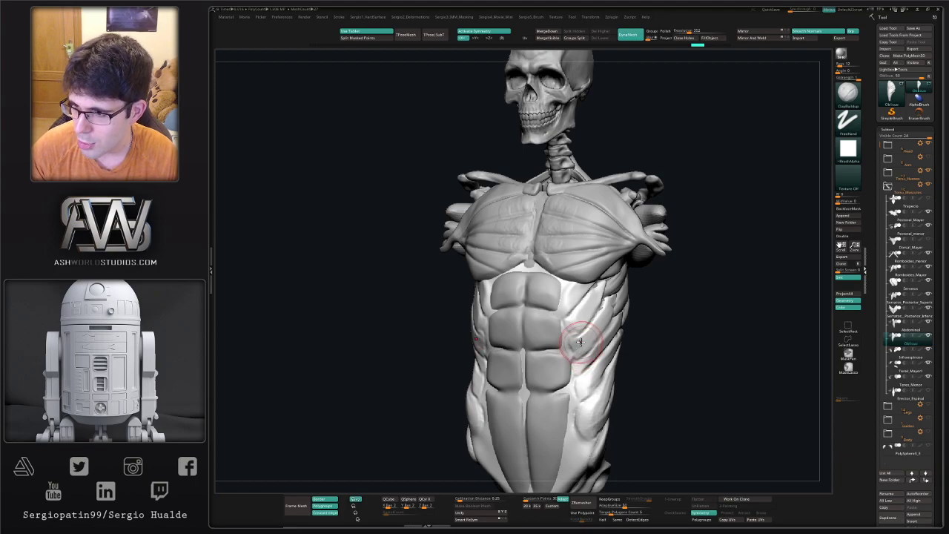
Examine the torso from the side and back, focusing on the rhomboids, shoulder blades and posterior muscles
left_click_drag(674, 309, 591, 310)
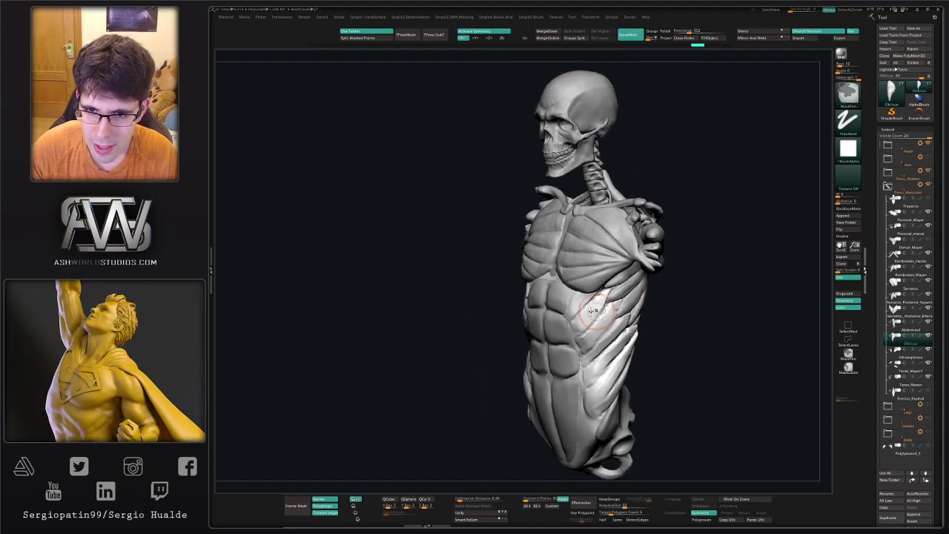
right_click_drag(591, 310, 560, 270, "ctrl")
mouse_move(560, 270)
right_mouse_down("alt")
mouse_move(548, 305)
mouse_move(539, 297)
mouse_move(561, 333)
mouse_move(593, 329)
mouse_move(591, 345)
mouse_move(597, 336)
mouse_move(558, 353)
mouse_move(631, 295)
right_mouse_up("alt")
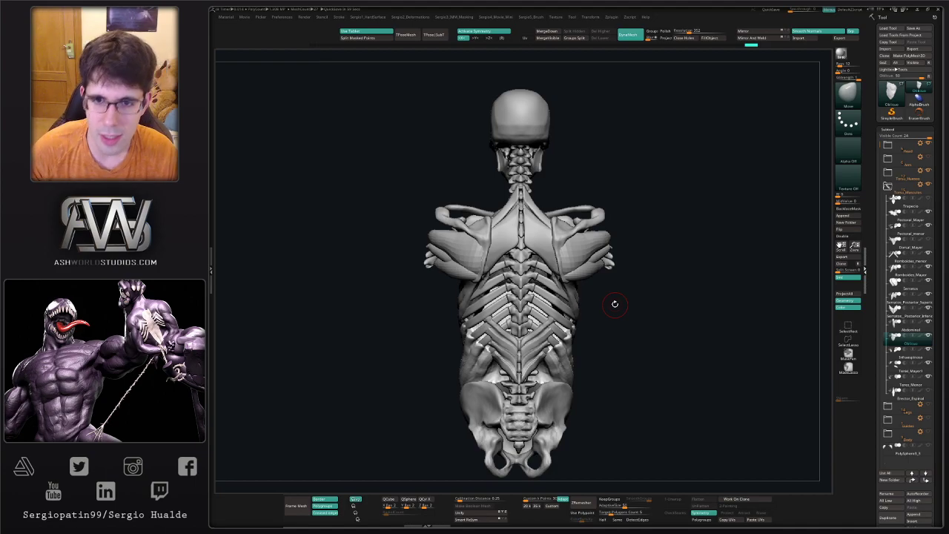
mouse_move(710, 331)
right_mouse_down()
mouse_move(605, 328)
mouse_move(644, 299)
mouse_move(604, 317)
mouse_move(665, 334)
mouse_move(668, 344)
right_mouse_up()
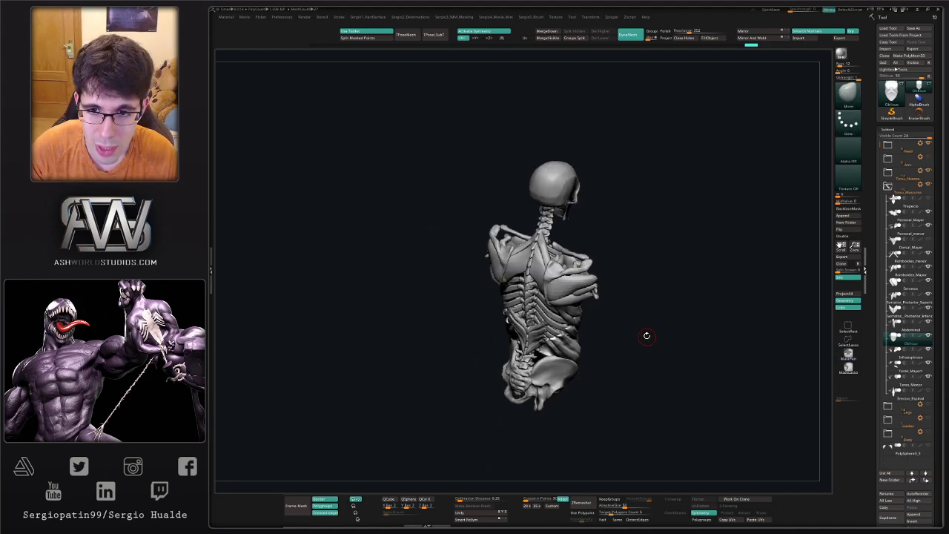
right_click_drag(538, 276, 568, 482, "ctrl")
right_click_drag(501, 278, 537, 303)
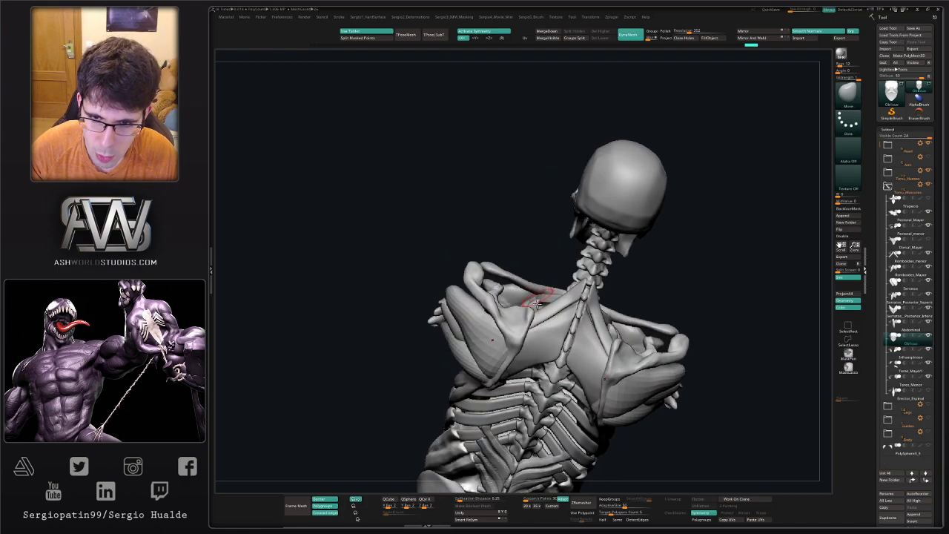
right_click_drag(571, 347, 630, 391)
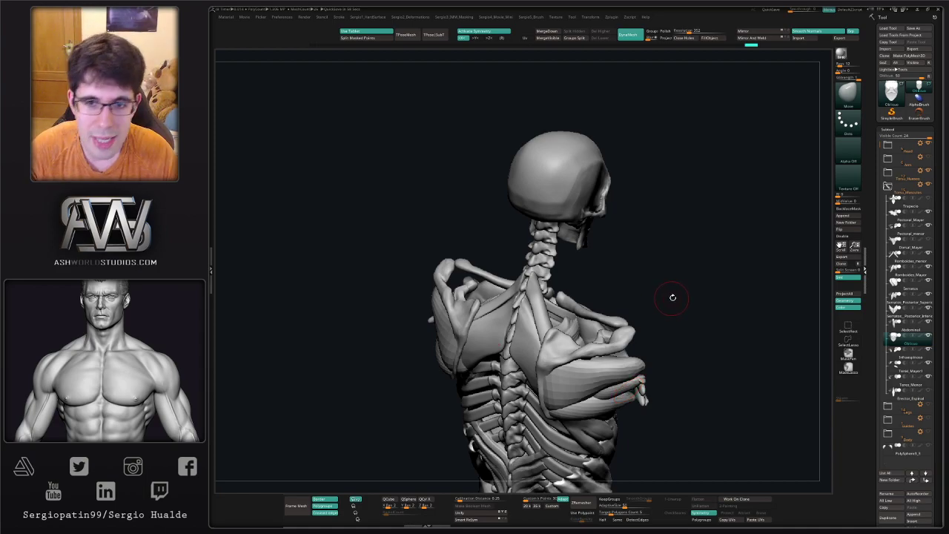
right_click_drag(673, 297, 655, 280)
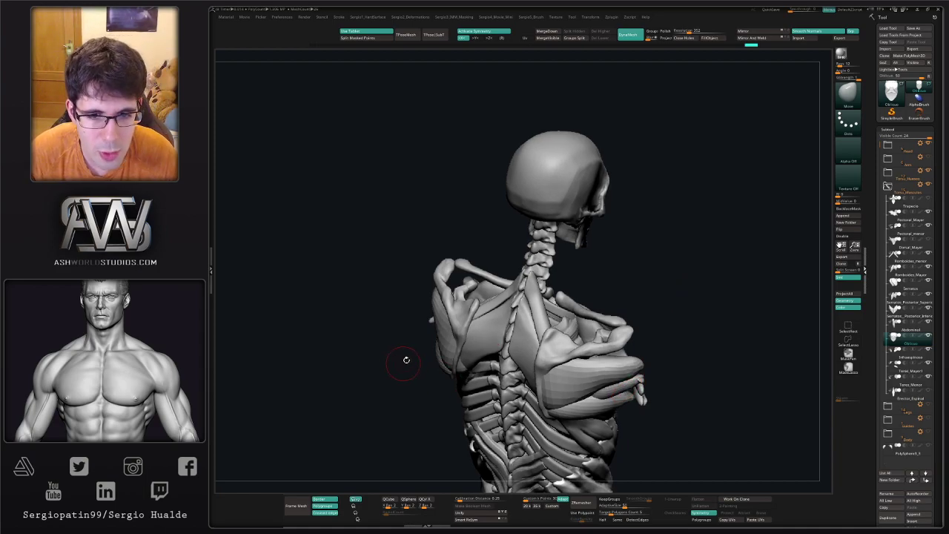
mouse_move(406, 360)
right_mouse_down()
mouse_move(450, 360)
mouse_move(476, 340)
right_mouse_up()
Select the infraspinatus and fit its inner edge to the border of the shoulder blade with the Move brush
left_click(476, 339, "alt")
left_click_drag(463, 370, 472, 370)
right_click_drag(466, 368, 491, 348)
left_click_drag(447, 354, 458, 371)
right_click_drag(457, 372, 460, 362)
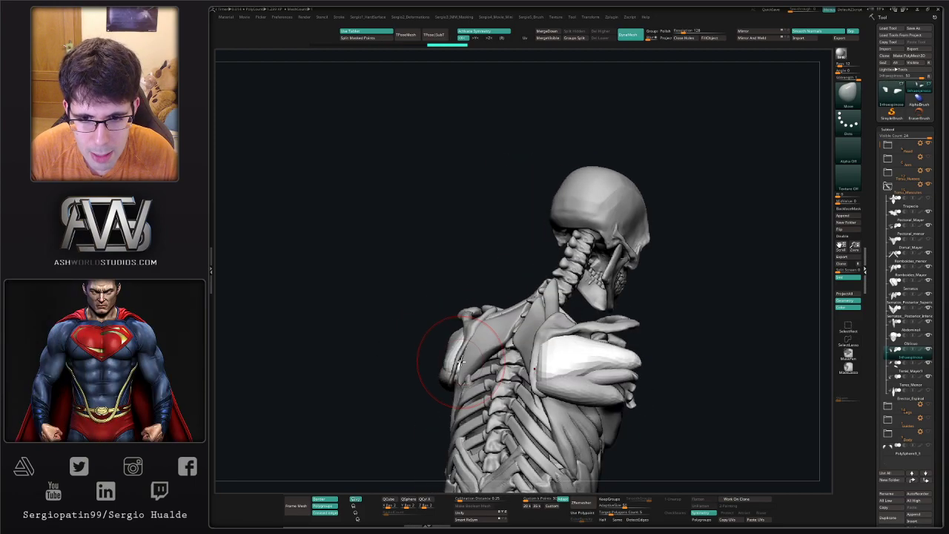
left_click_drag(466, 367, 465, 365)
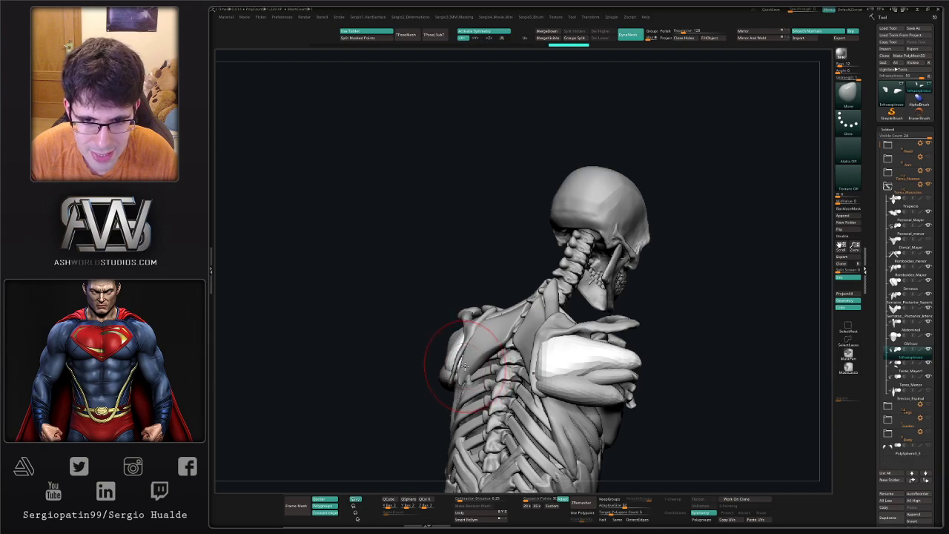
Refine the lower inner corner of the infraspinatus with the Move brush so it follows the shoulder blade
right_click_drag(443, 373, 446, 366)
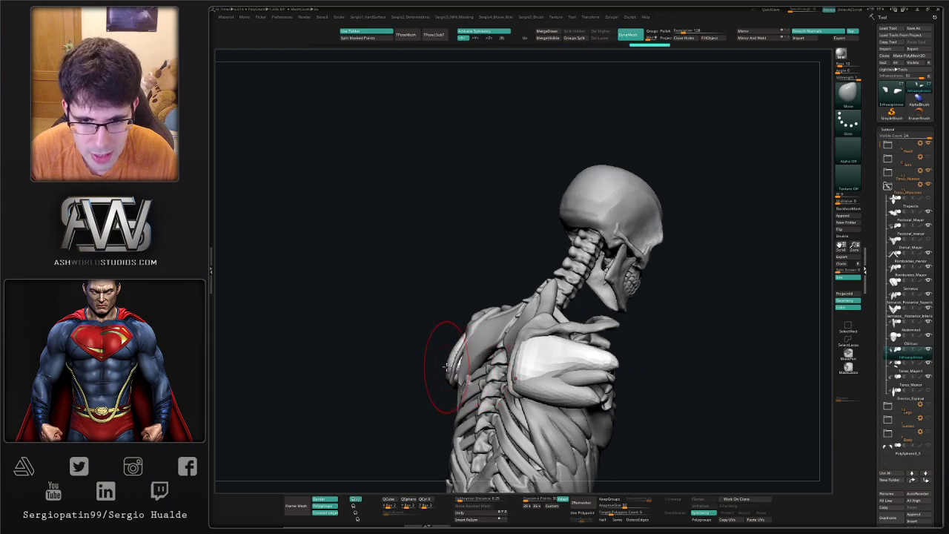
left_click_drag(450, 371, 448, 374)
mouse_move(449, 374)
right_mouse_down()
mouse_move(501, 378)
mouse_move(451, 359)
right_mouse_up()
left_click_drag(453, 361, 469, 367)
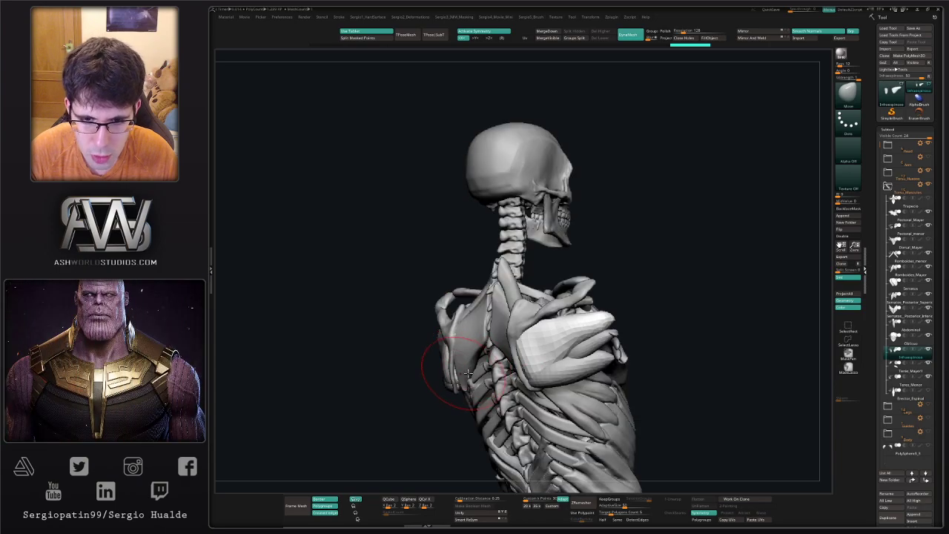
mouse_move(457, 368)
right_mouse_down()
mouse_move(476, 363)
mouse_move(463, 364)
right_mouse_up()
key("b")
key("m")
key("v")
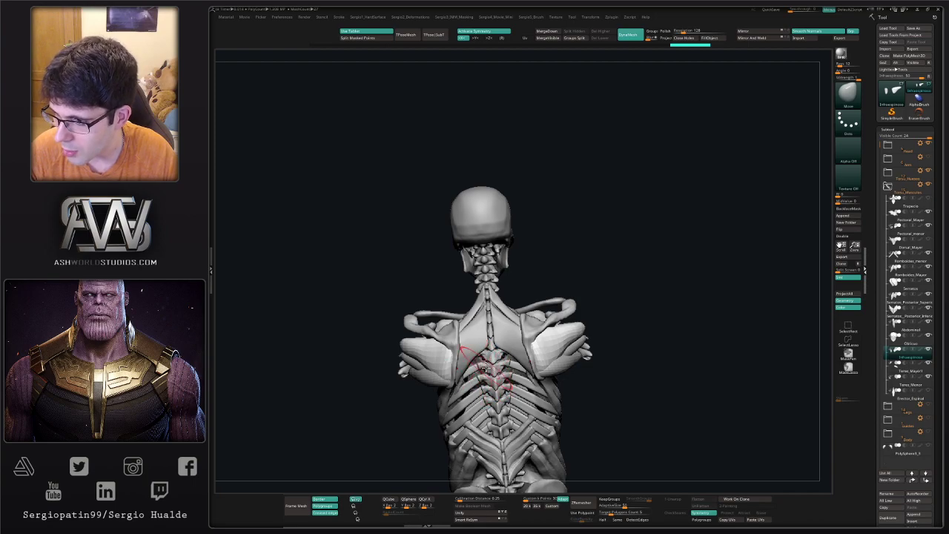
Isolate the rhomboid major and thicken its lower outer tips with the Inflat brush
mouse_move(482, 367)
right_mouse_down()
mouse_move(530, 364)
mouse_move(531, 384)
right_mouse_up()
left_click(526, 373, "alt")
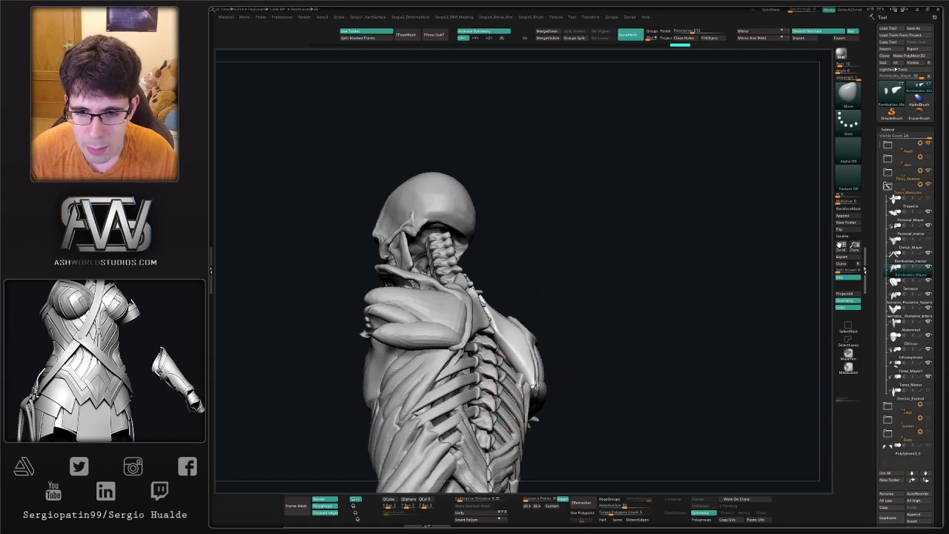
left_click_drag(535, 387, 543, 387, "shift")
key("alt+s")
right_click_drag(546, 386, 532, 406)
right_click_drag(532, 406, 536, 386)
key("ctrl+shift+i")
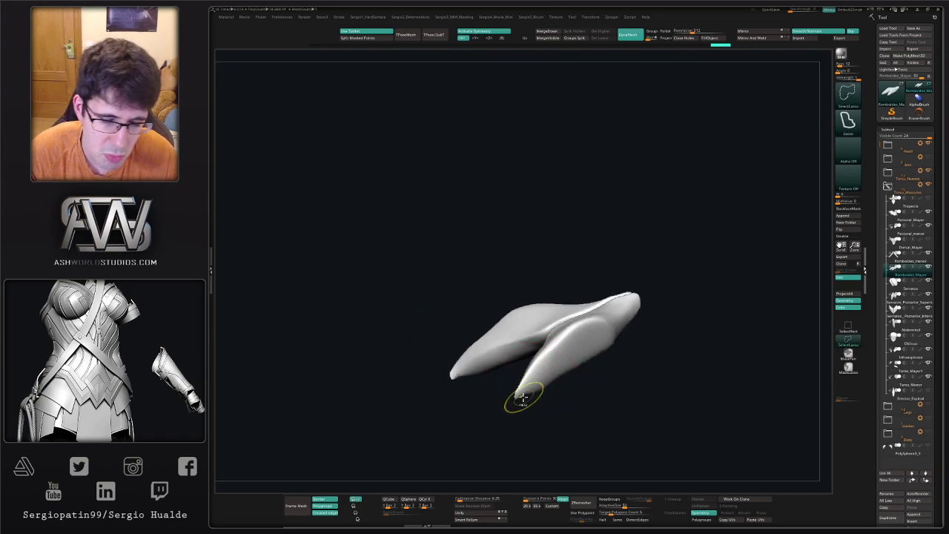
key("s")
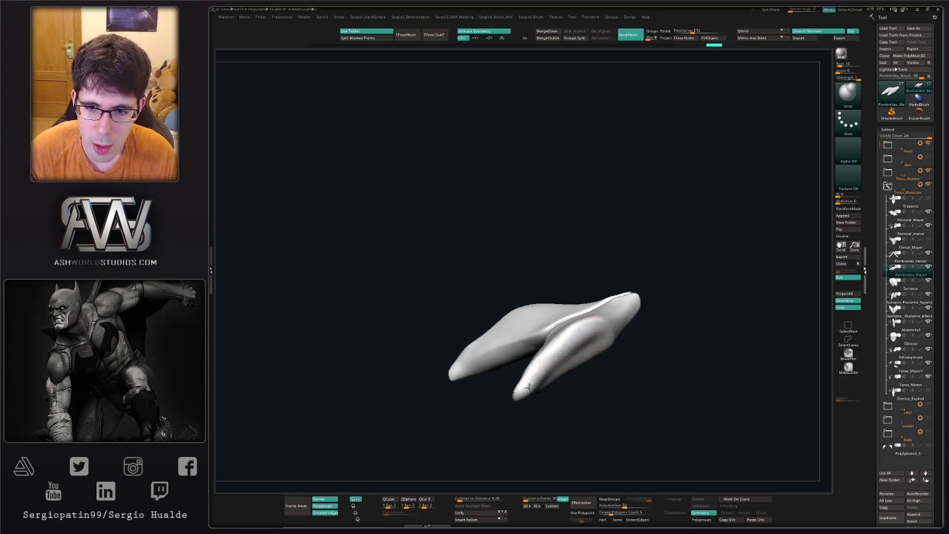
Fit the rhomboid major's outer edge to the inner border of the shoulder blade with the Move brush
mouse_move(579, 343)
right_mouse_down()
mouse_move(551, 409)
mouse_move(555, 430)
mouse_move(545, 401)
right_mouse_up()
key("shift")
key("alt+s")
key("b")
key("m")
key("v")
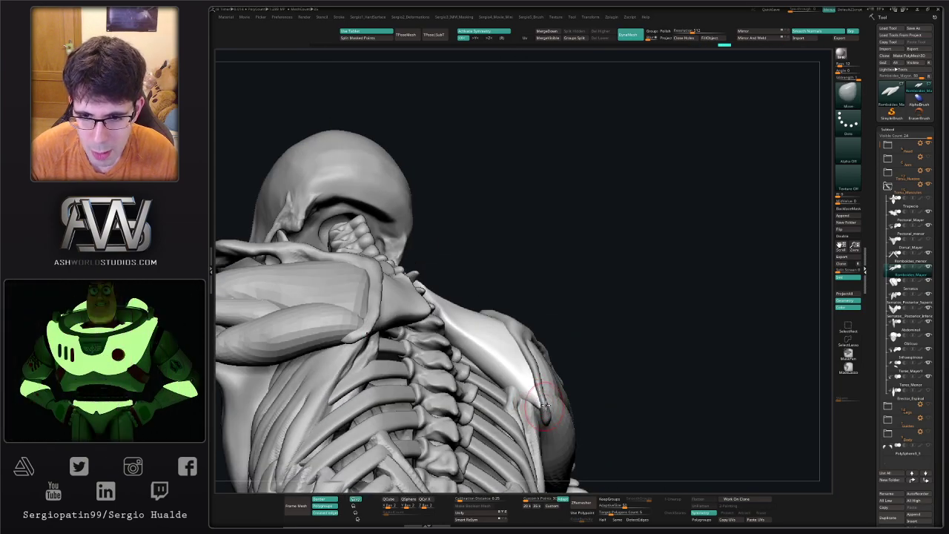
mouse_move(517, 373)
left_mouse_down()
mouse_move(532, 377)
mouse_move(497, 356)
left_mouse_up()
mouse_move(498, 357)
right_mouse_down("ctrl")
mouse_move(501, 394)
mouse_move(540, 334)
right_mouse_up("ctrl")
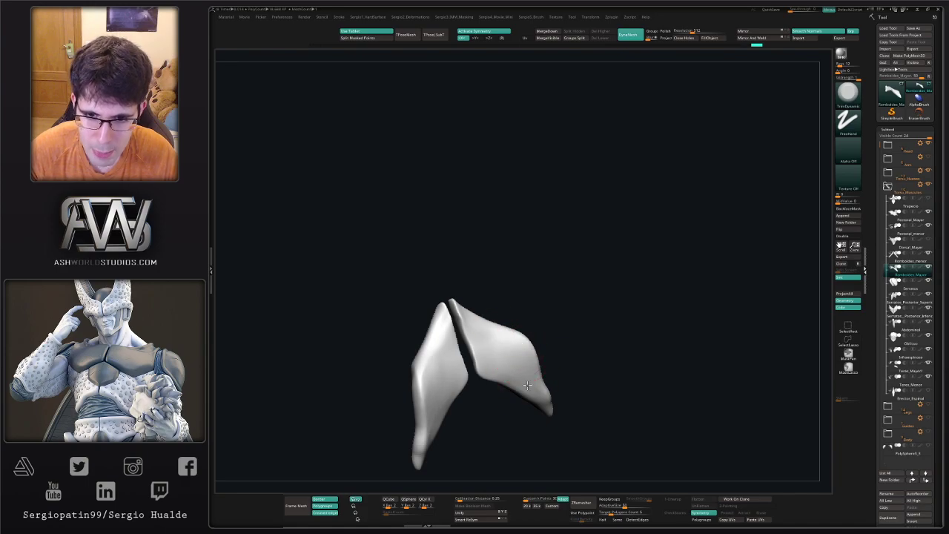
Flatten the isolated rhomboid major's surface with the TrimDynamic brush, and bring back the full torso with the Move brush active
left_click_drag(482, 320, 473, 310)
mouse_move(473, 310)
right_mouse_down()
mouse_move(497, 370)
mouse_move(476, 333)
right_mouse_up()
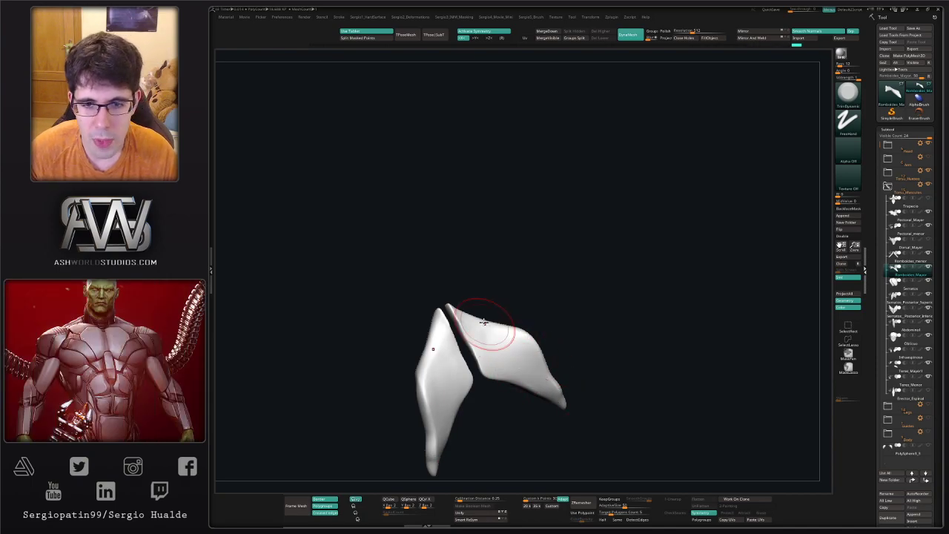
mouse_move(578, 402)
right_mouse_down()
mouse_move(555, 377)
mouse_move(554, 400)
mouse_move(598, 400)
mouse_move(512, 370)
mouse_move(531, 372)
right_mouse_up()
key("alt+s")
key("b")
key("m")
key("v")
right_click_drag(552, 401, 520, 289)
right_click_drag(520, 289, 556, 342, "ctrl")
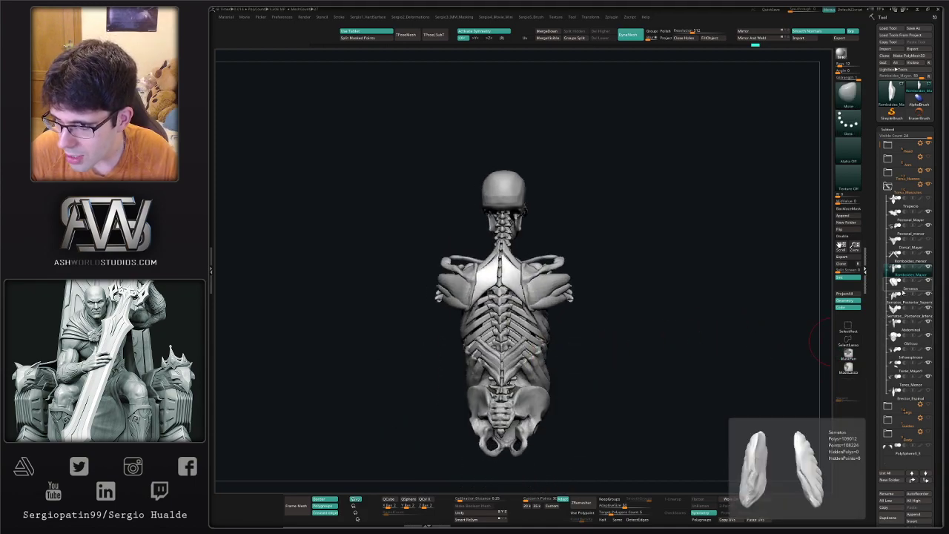
Select and show the latissimus dorsi (Dorsal_Mayor), and make the arm bones visible
mouse_move(907, 389)
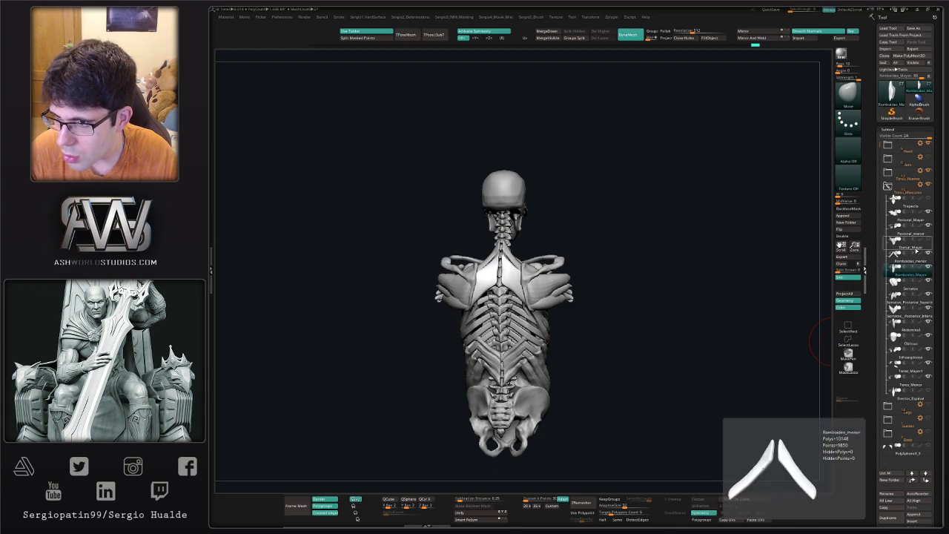
left_click(910, 249)
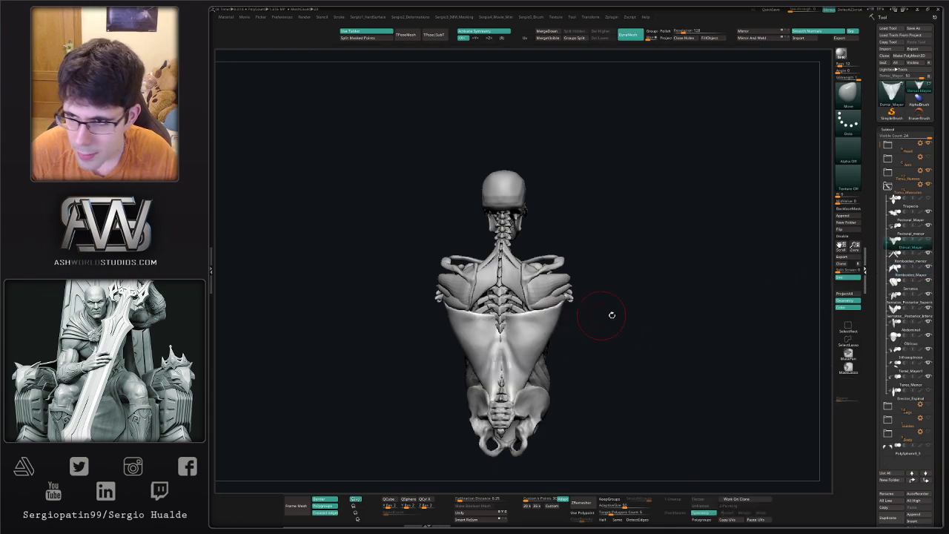
right_click_drag(613, 313, 726, 247, "shift")
left_click(928, 158)
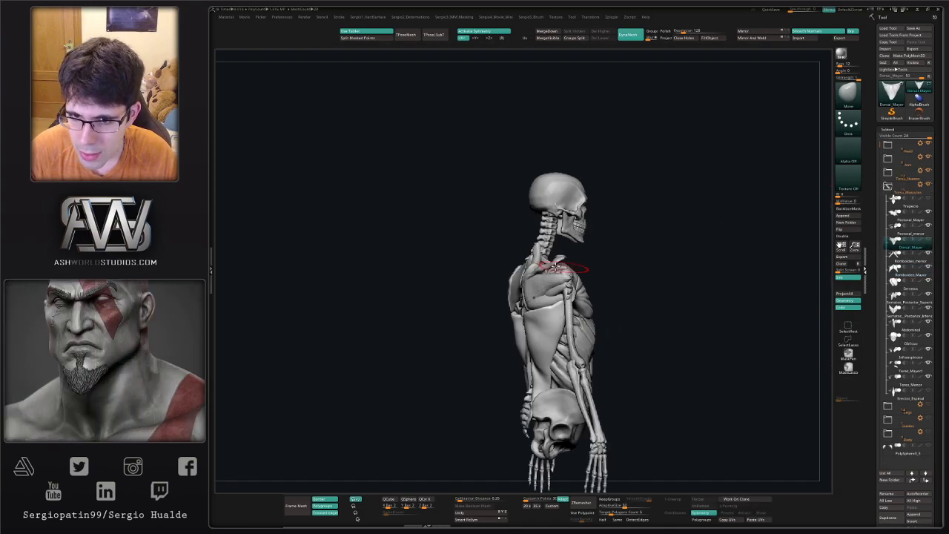
Reshape the front edge of the latissimus dorsi below the armpit with the Move brush
right_click_drag(565, 270, 553, 298)
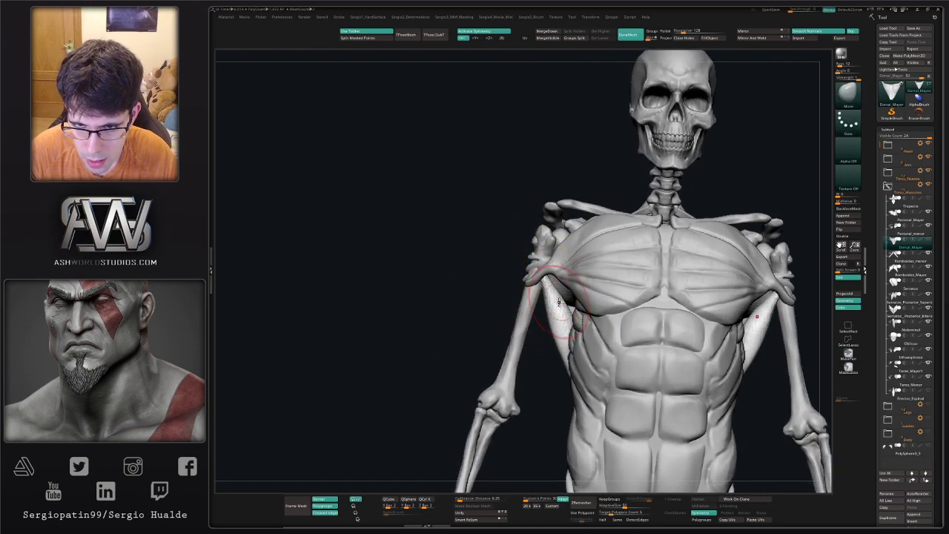
left_click_drag(574, 317, 559, 320)
right_click_drag(546, 288, 553, 319)
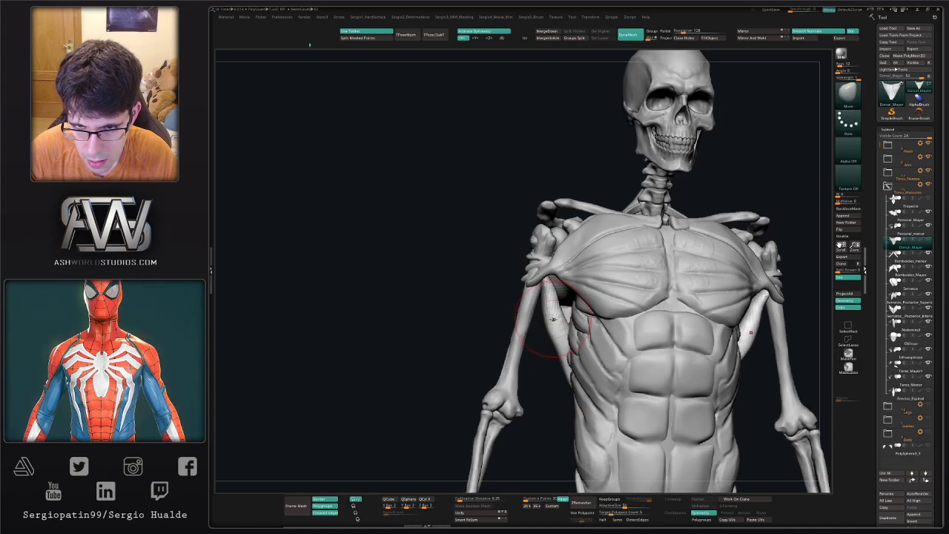
left_click_drag(552, 317, 557, 318)
right_click_drag(556, 318, 558, 317)
left_click_drag(558, 317, 567, 342)
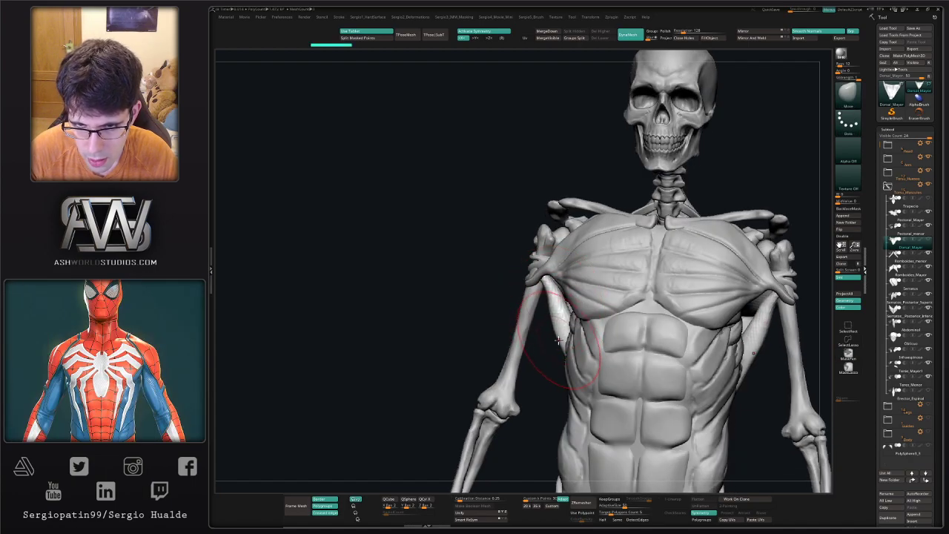
right_click_drag(567, 342, 566, 348)
left_click_drag(566, 348, 561, 344)
left_click_drag(567, 346, 564, 345)
right_click_drag(564, 345, 585, 284)
Select the teres major and adjust its shape under the armpit with the Move brush
left_click(568, 283, "alt")
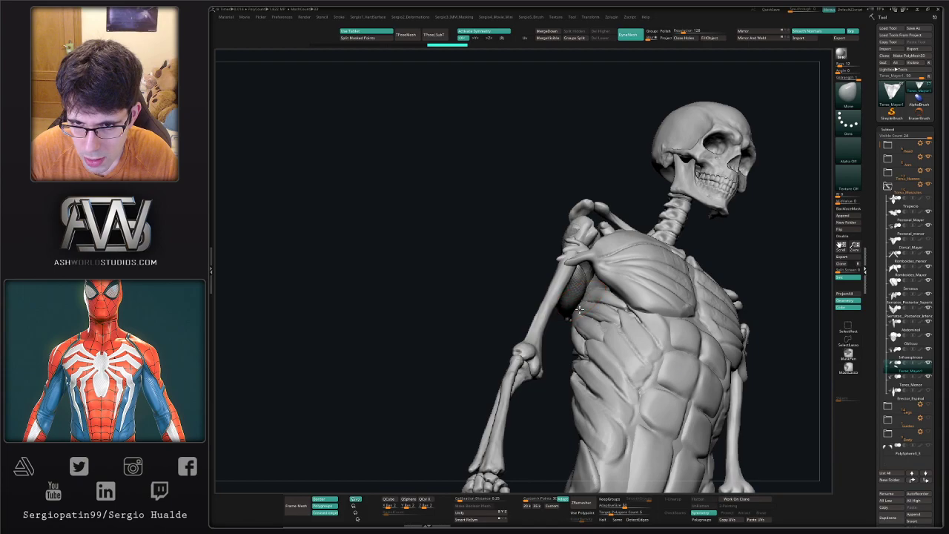
left_click_drag(579, 309, 581, 307)
right_click_drag(581, 307, 577, 301)
left_click_drag(576, 301, 573, 304)
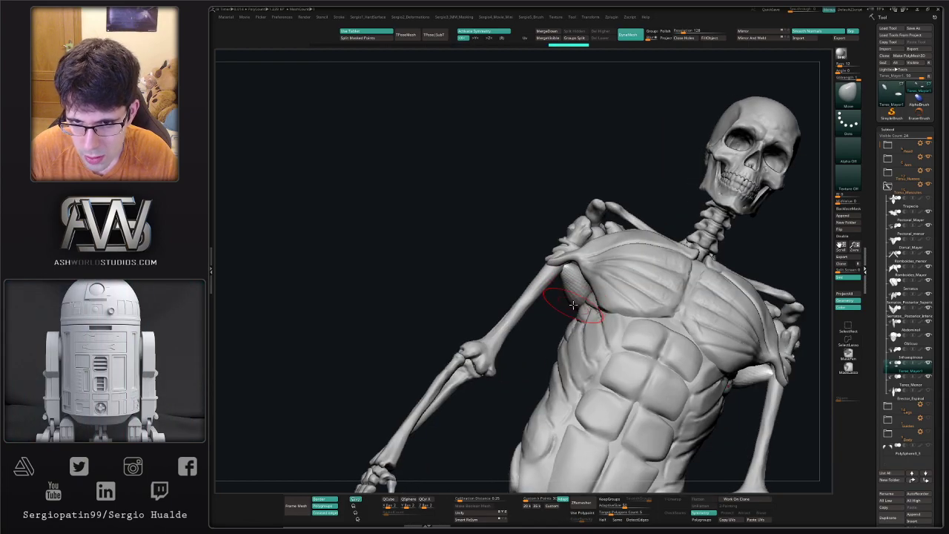
right_click_drag(581, 297, 584, 325)
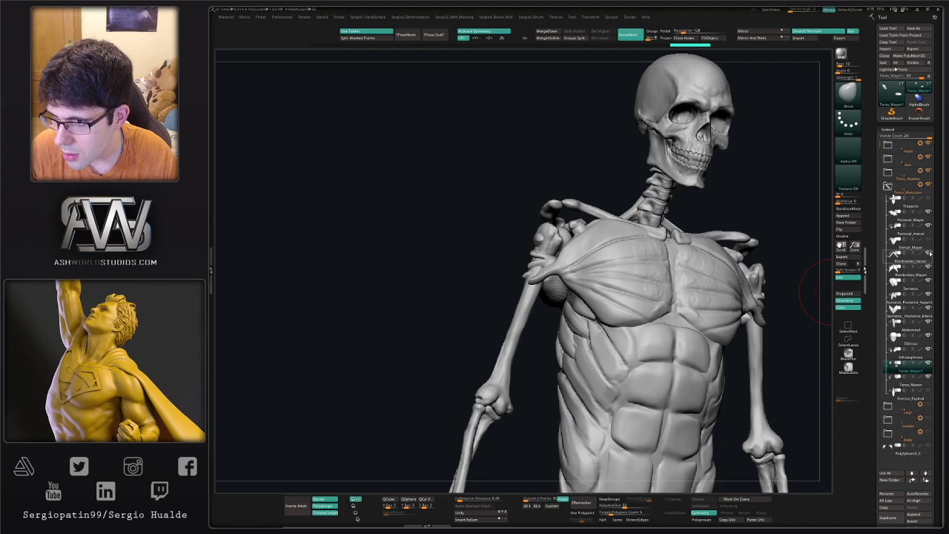
Show the latissimus dorsi again and fit its upper edge around the teres major and lower shoulder blade
left_click(924, 245)
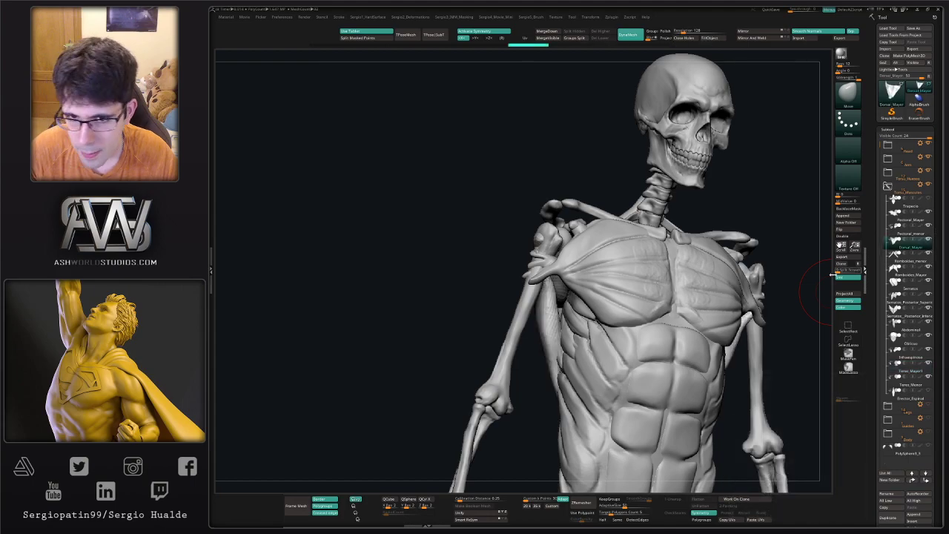
mouse_move(545, 309)
right_mouse_down()
mouse_move(517, 316)
mouse_move(556, 362)
mouse_move(504, 309)
mouse_move(506, 282)
mouse_move(560, 329)
mouse_move(567, 303)
mouse_move(545, 324)
mouse_move(567, 307)
mouse_move(563, 355)
mouse_move(550, 345)
mouse_move(546, 318)
mouse_move(586, 349)
mouse_move(581, 339)
mouse_move(549, 366)
mouse_move(506, 358)
mouse_move(529, 374)
mouse_move(534, 357)
mouse_move(519, 364)
right_mouse_up()
key("ctrl")
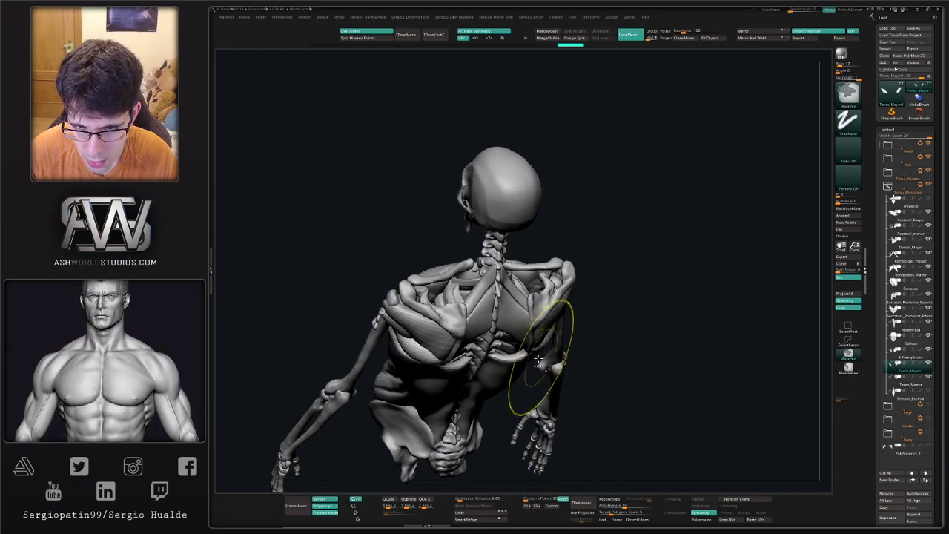
left_click(525, 363, "alt")
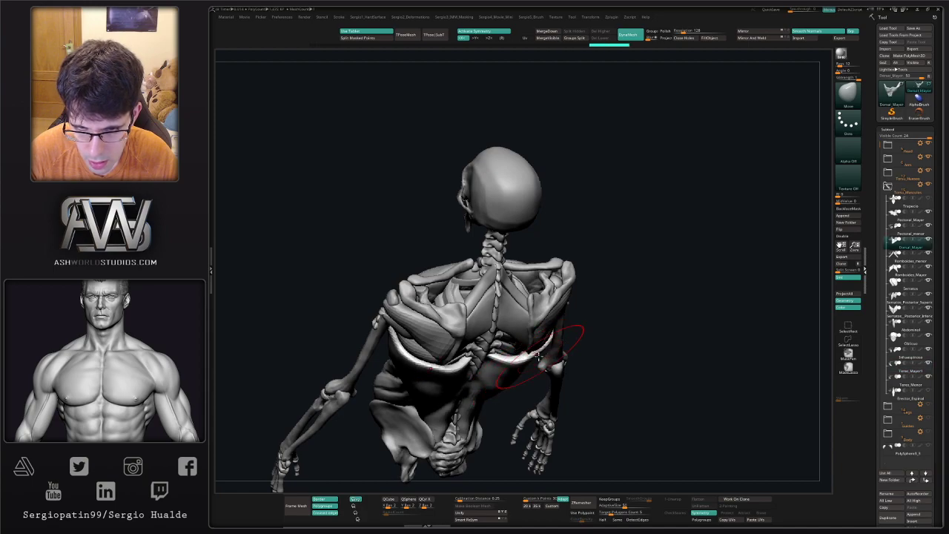
right_click_drag(525, 363, 517, 309)
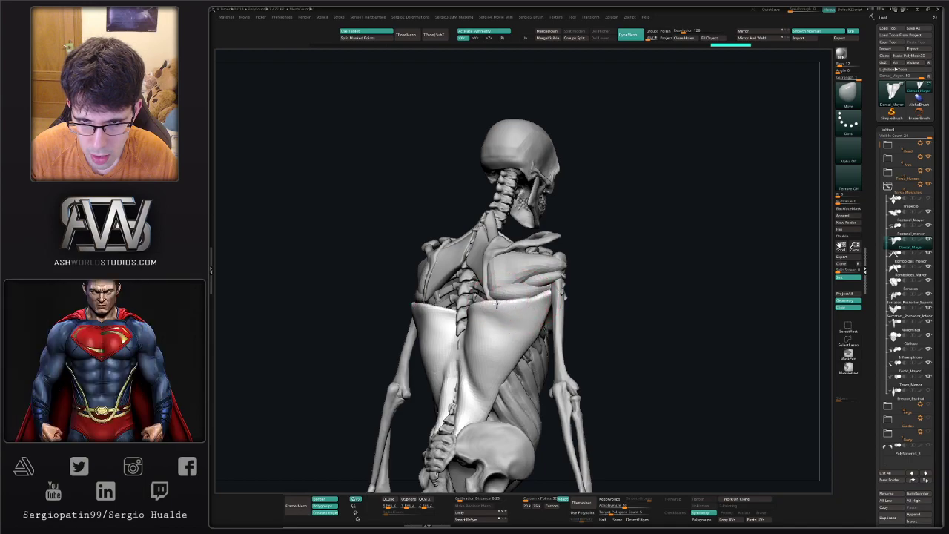
right_click_drag(478, 330, 460, 307)
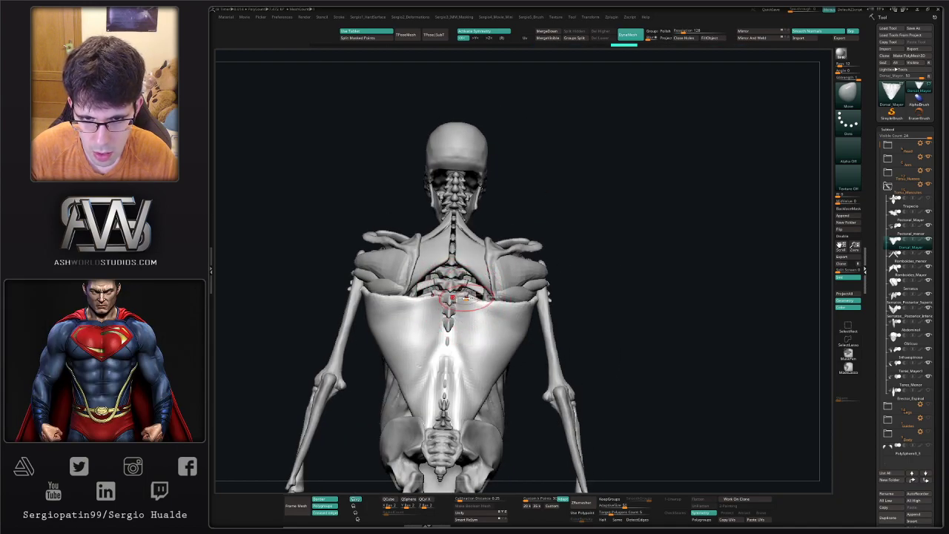
right_click_drag(465, 300, 470, 329)
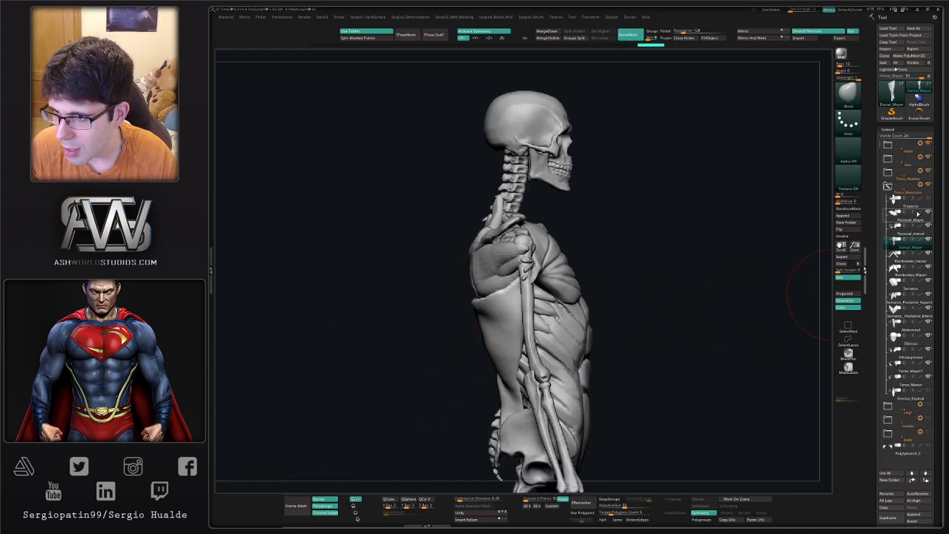
Toggle the trapezius's visibility and examine how the rhomboid major sits beneath it from the back and side
mouse_move(474, 321)
right_mouse_down()
mouse_move(461, 309)
mouse_move(470, 298)
right_mouse_up()
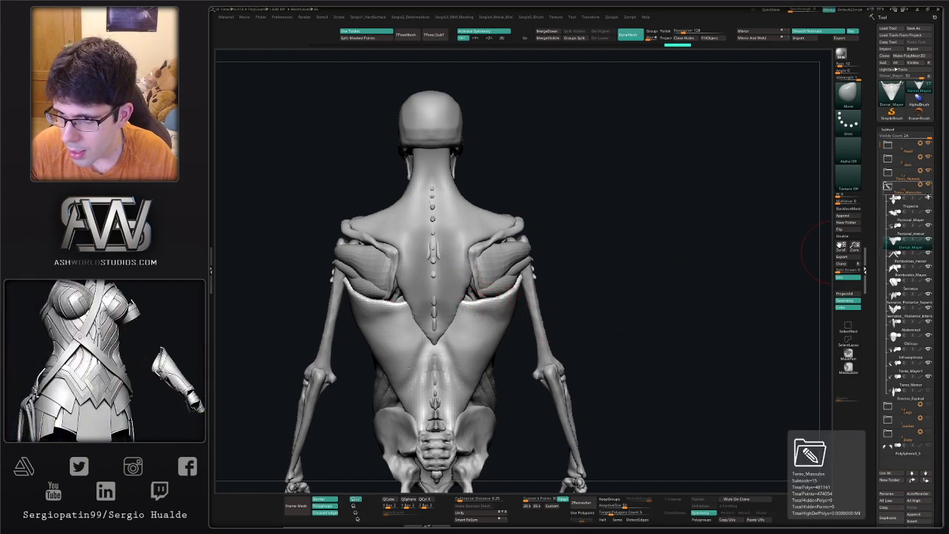
left_click(928, 198)
left_click(451, 267, "alt")
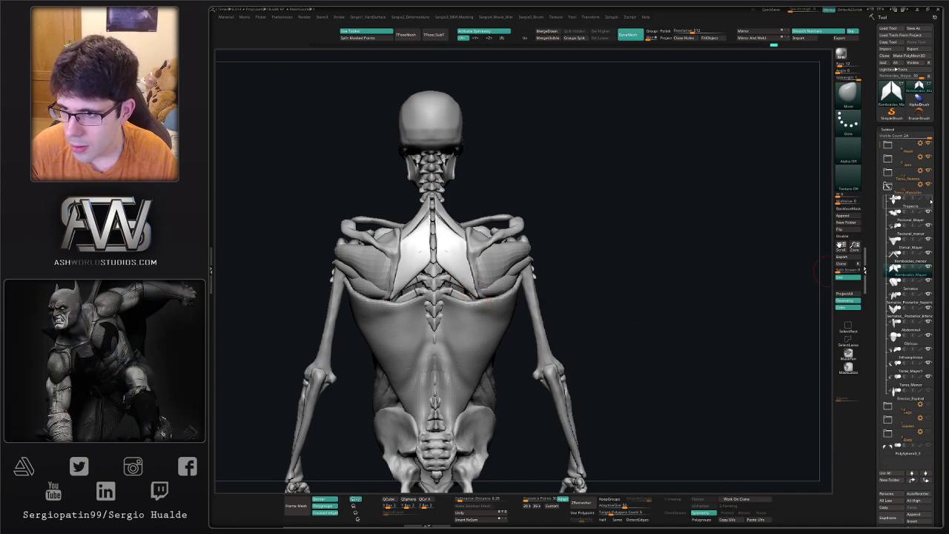
left_click(928, 200)
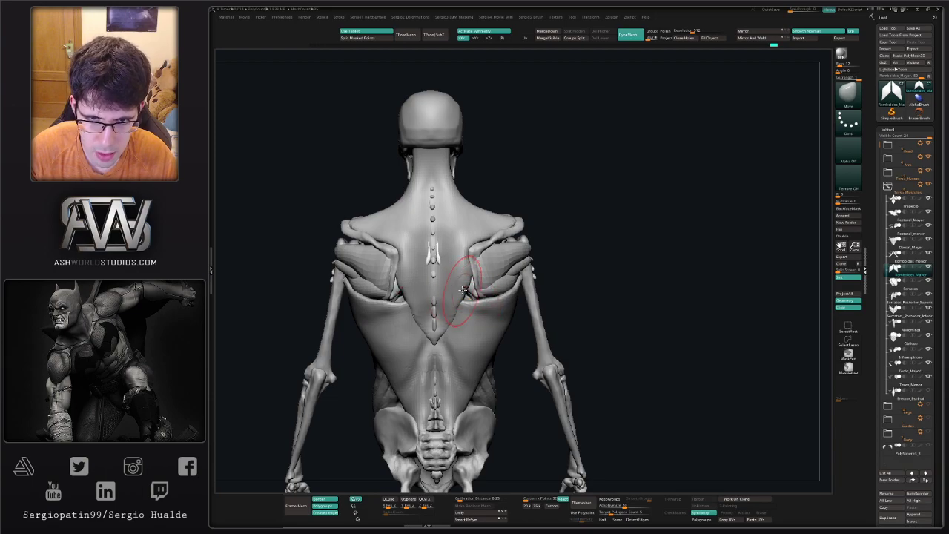
right_click_drag(463, 290, 436, 264)
left_click(928, 200)
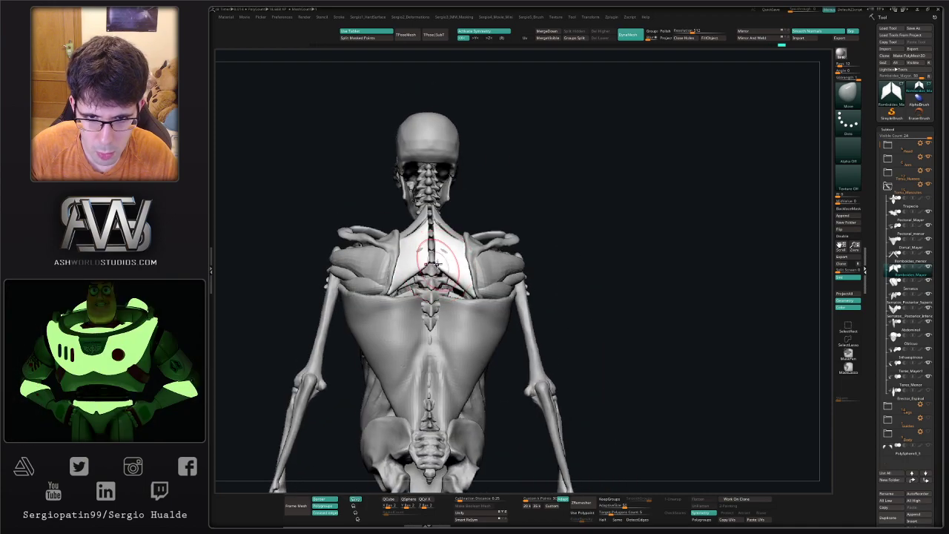
mouse_move(475, 298)
right_mouse_down()
mouse_move(456, 276)
mouse_move(461, 295)
mouse_move(478, 287)
right_mouse_up()
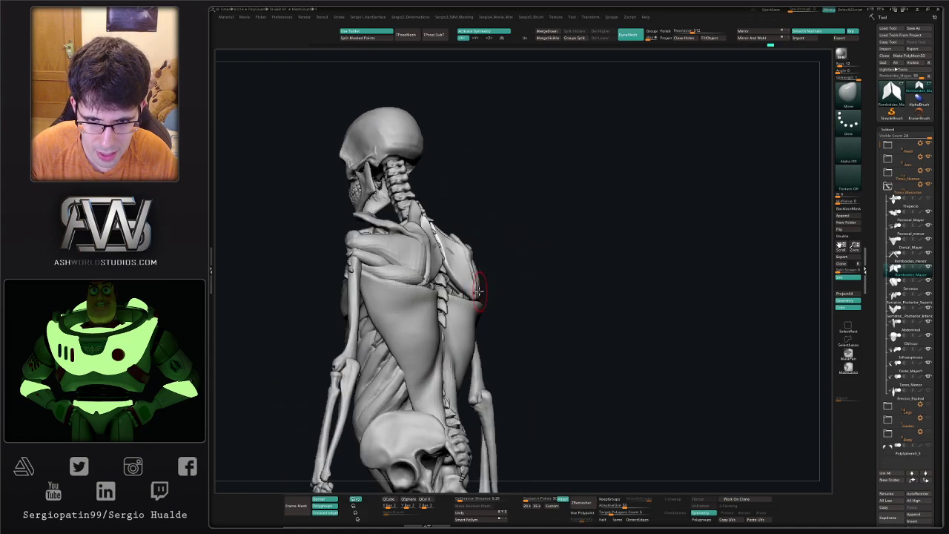
right_click_drag(459, 249, 814, 236)
left_click(927, 198)
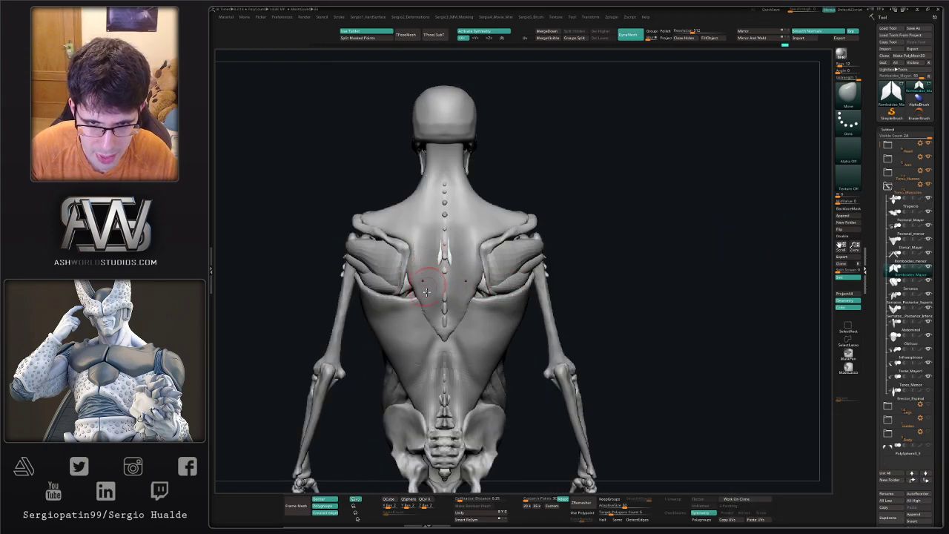
Select the latissimus dorsi, smooth its surface beside the trapezius's lower tip and refine it with the DamStandard brush
mouse_move(459, 317)
right_mouse_down()
mouse_move(515, 269)
mouse_move(474, 282)
mouse_move(511, 299)
mouse_move(531, 289)
right_mouse_up()
mouse_move(502, 336)
right_mouse_down()
mouse_move(474, 333)
mouse_move(504, 343)
right_mouse_up()
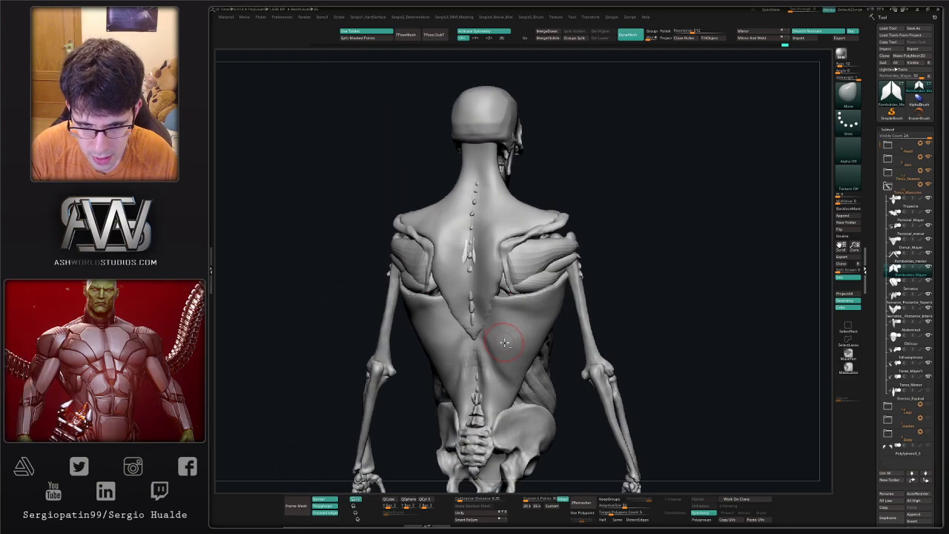
left_click(505, 344, "alt")
key("s")
left_click_drag(507, 348, 494, 330, "shift")
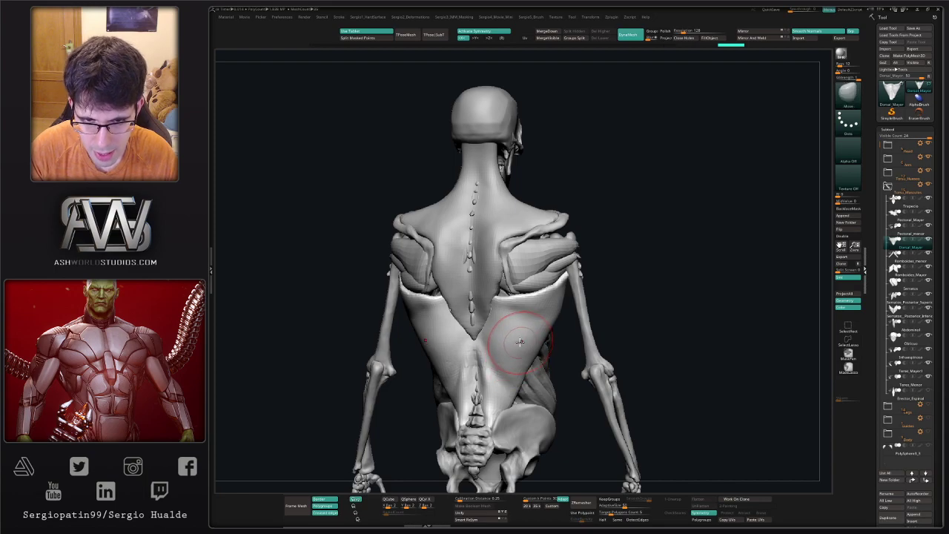
right_click_drag(517, 360, 530, 345)
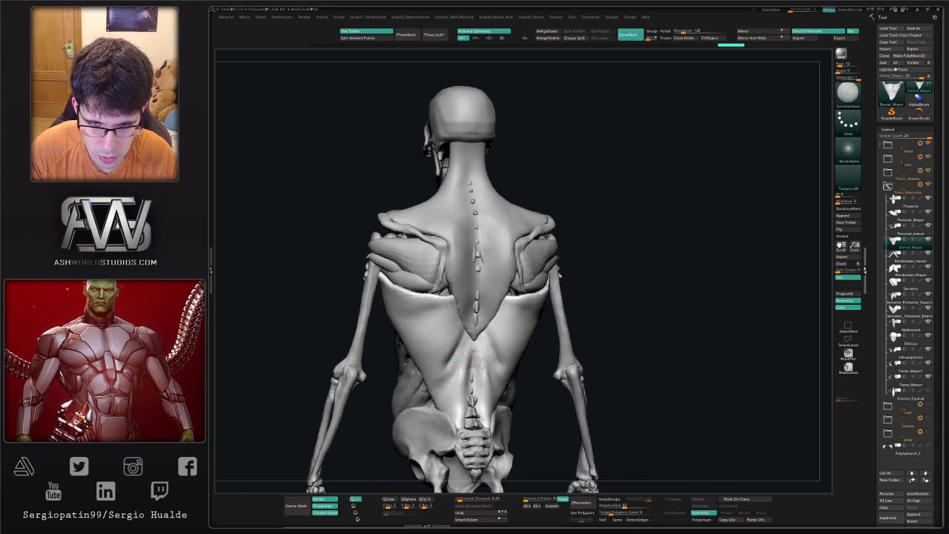
right_click_drag(459, 356, 463, 326)
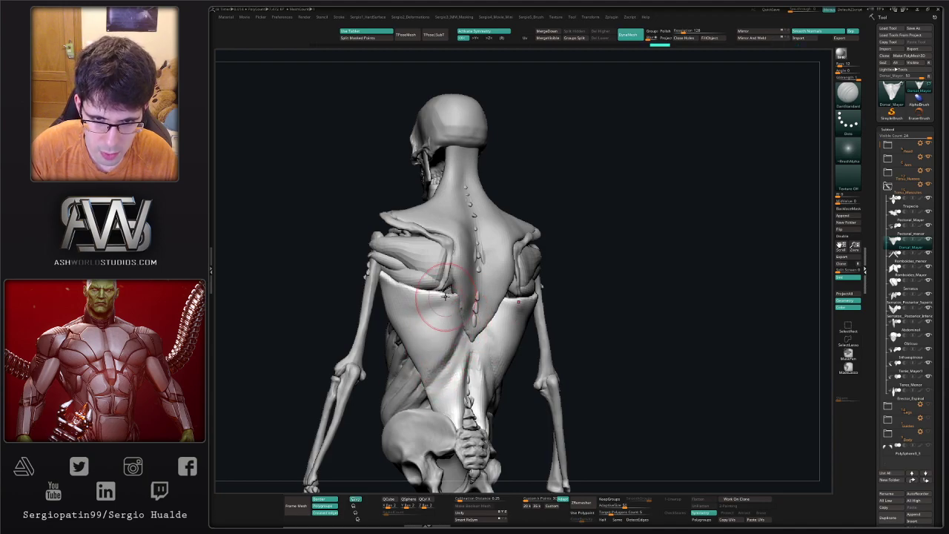
Refine the lower part of the latissimus dorsi above the pelvis with the DamStandard brush
right_click_drag(426, 321, 432, 321)
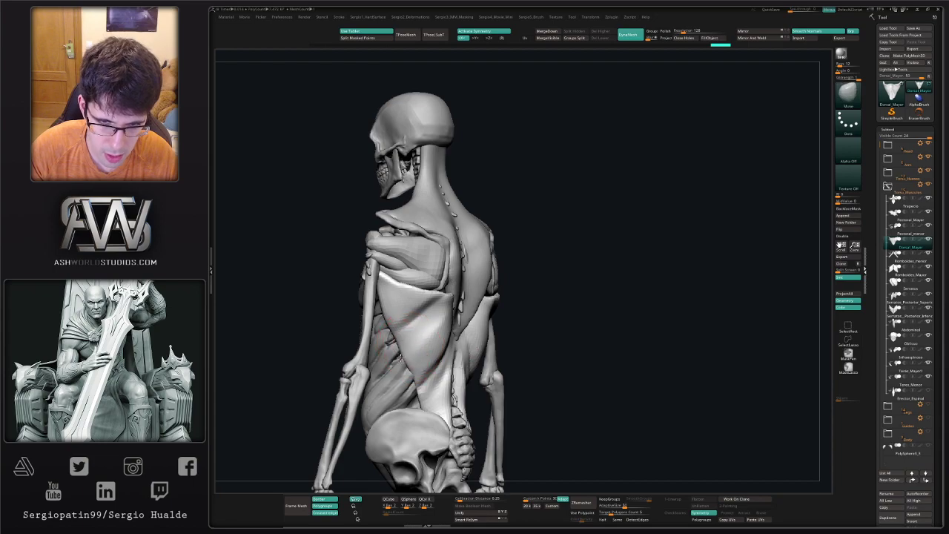
right_click_drag(406, 366, 395, 304)
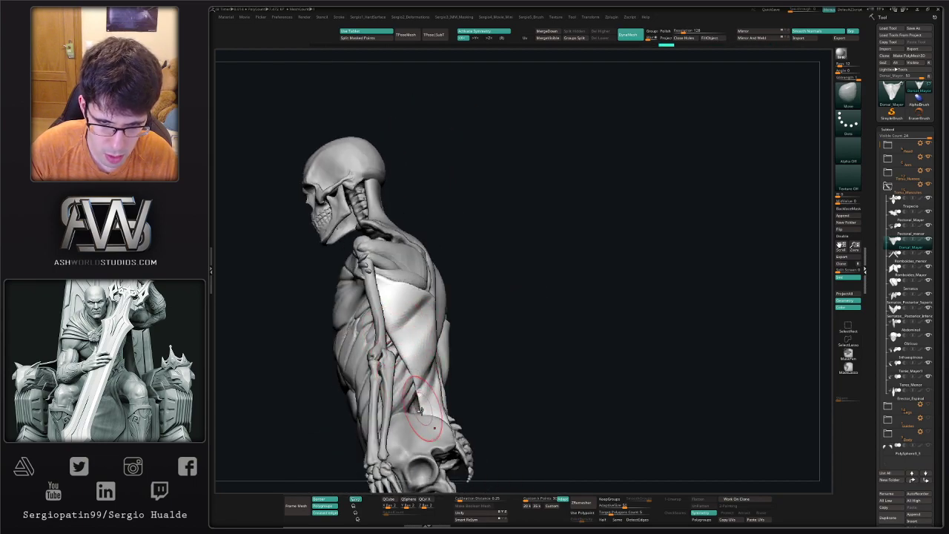
right_click_drag(437, 406, 425, 386)
key("ctrl+shift+d")
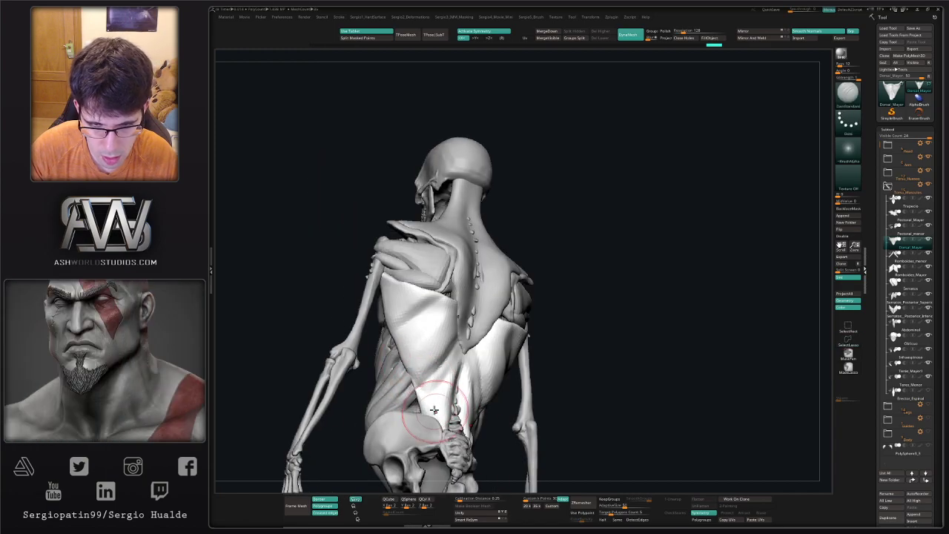
left_click_drag(434, 409, 438, 426)
mouse_move(437, 425)
right_mouse_down()
mouse_move(445, 404)
mouse_move(497, 403)
mouse_move(487, 374)
right_mouse_up()
Smooth the latissimus dorsi's outer edge along the ribs and adjust its shape with the Move brush
key("b")
key("m")
key("v")
key("shift")
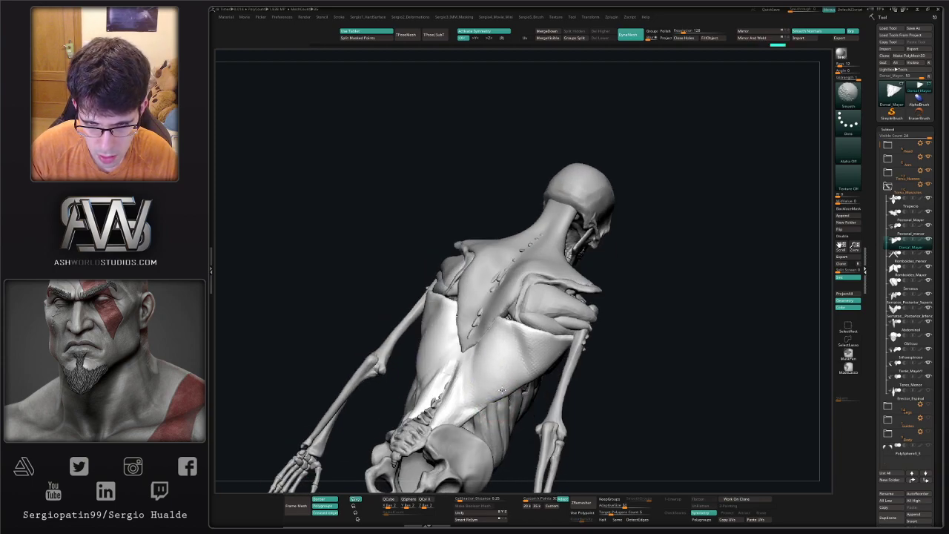
mouse_move(502, 391)
left_mouse_down("shift")
mouse_move(498, 372)
mouse_move(501, 401)
left_mouse_up("shift")
right_click_drag(501, 406, 486, 404)
left_click_drag(506, 407, 500, 404)
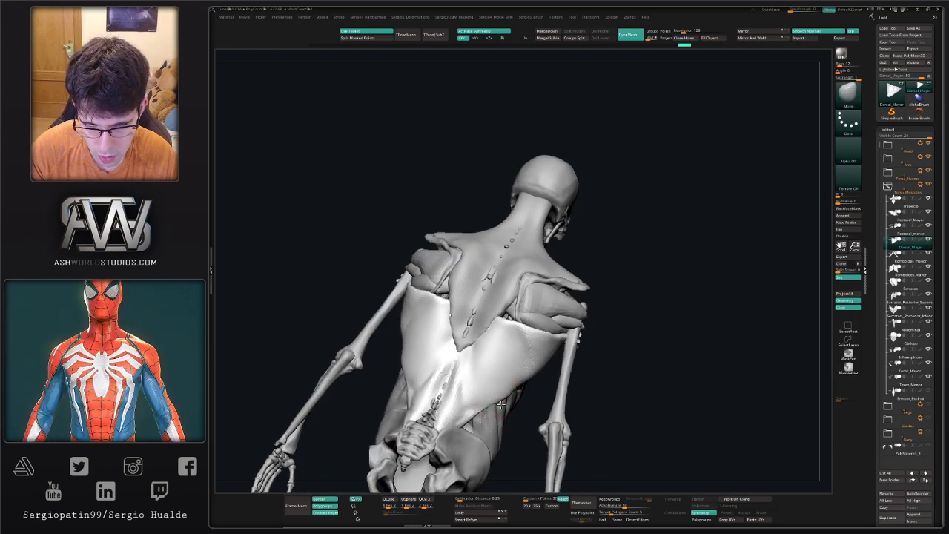
mouse_move(508, 394)
right_mouse_down()
mouse_move(489, 391)
mouse_move(501, 369)
right_mouse_up()
key("s")
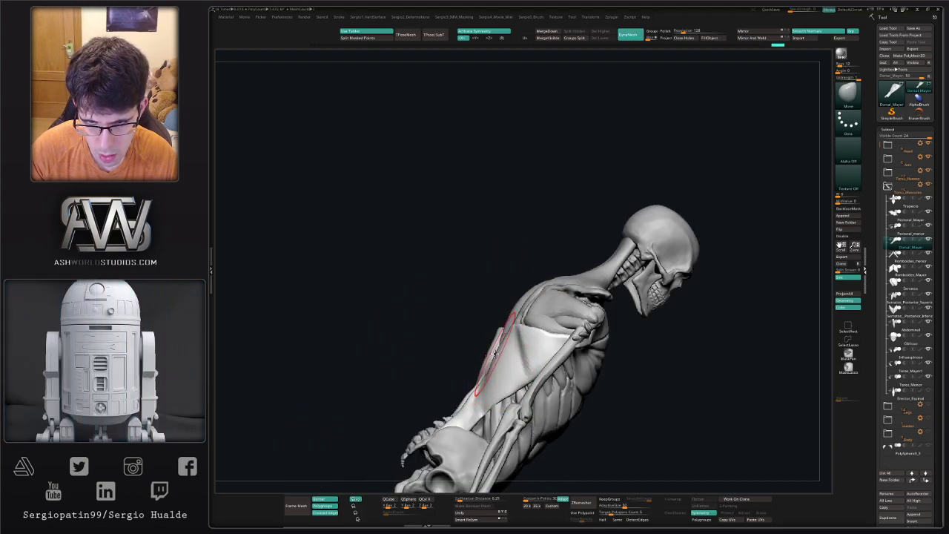
right_click_drag(523, 351, 509, 324)
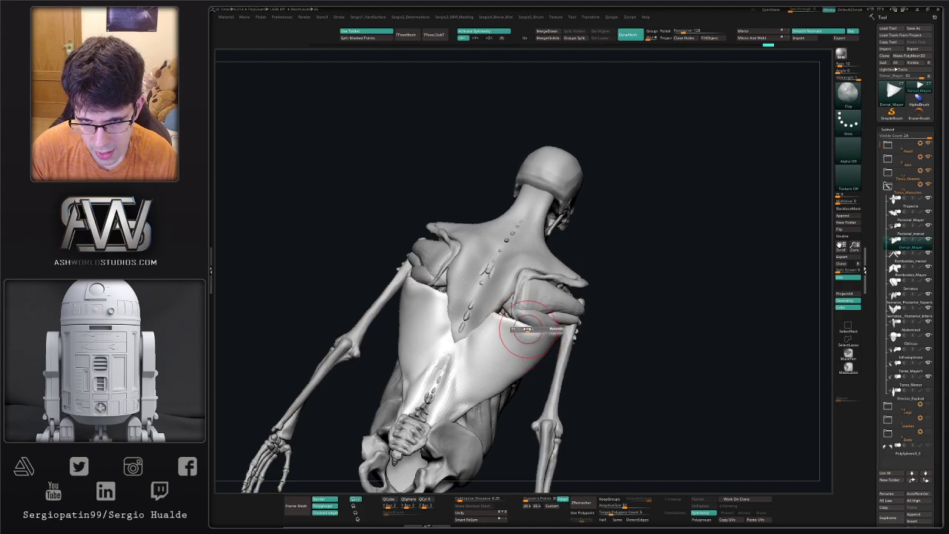
mouse_move(550, 339)
right_mouse_down()
mouse_move(521, 343)
mouse_move(567, 346)
mouse_move(529, 335)
mouse_move(508, 354)
mouse_move(523, 360)
mouse_move(493, 338)
mouse_move(551, 360)
mouse_move(511, 348)
mouse_move(493, 373)
mouse_move(555, 301)
mouse_move(531, 323)
mouse_move(550, 356)
mouse_move(538, 361)
mouse_move(573, 314)
mouse_move(560, 314)
mouse_move(587, 314)
right_mouse_up()
mouse_move(529, 318)
right_mouse_down("ctrl")
mouse_move(529, 281)
mouse_move(580, 271)
mouse_move(582, 260)
mouse_move(591, 282)
mouse_move(500, 296)
mouse_move(523, 297)
right_mouse_up("ctrl")
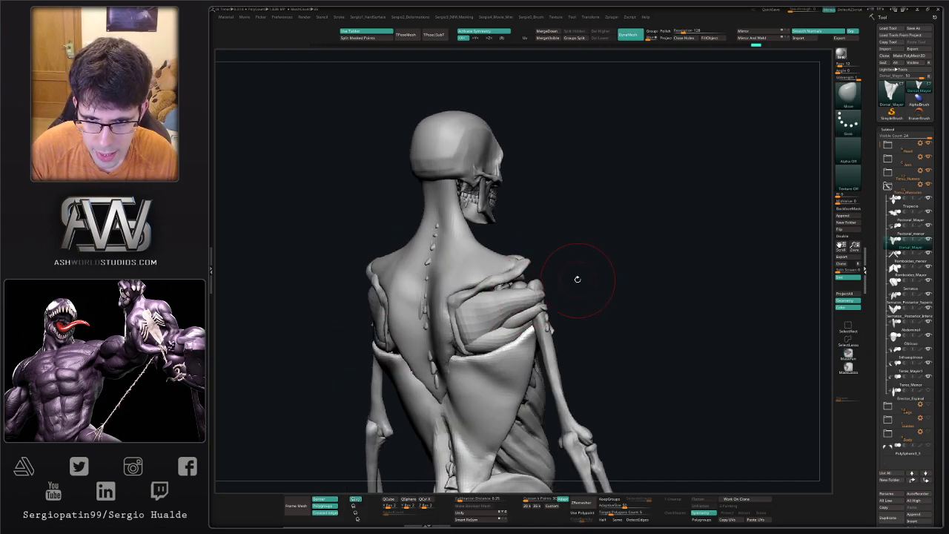
Hide the torso muscles folder and examine the skeleton with the latissimus dorsi from the side, back and front
right_click_drag(577, 280, 627, 267)
left_click(928, 186)
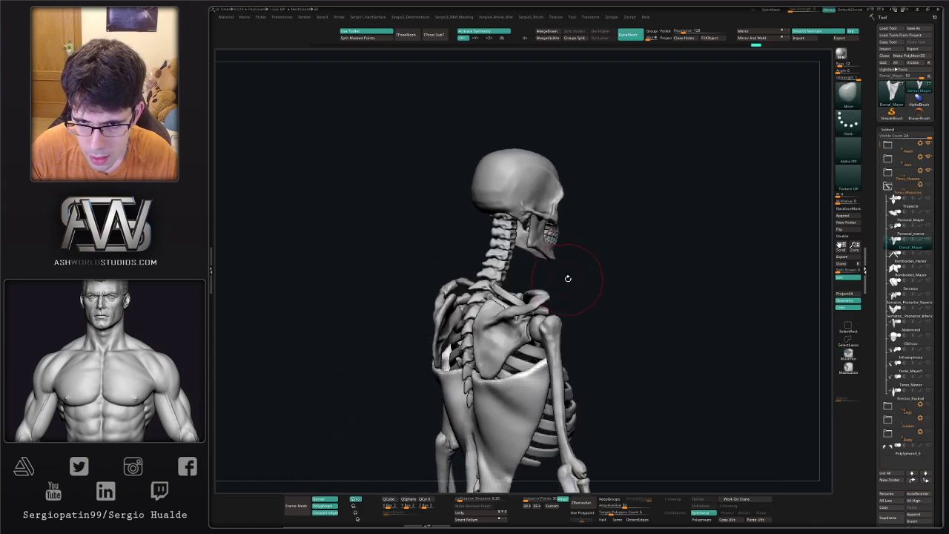
mouse_move(568, 275)
right_mouse_down()
mouse_move(583, 269)
mouse_move(555, 270)
right_mouse_up()
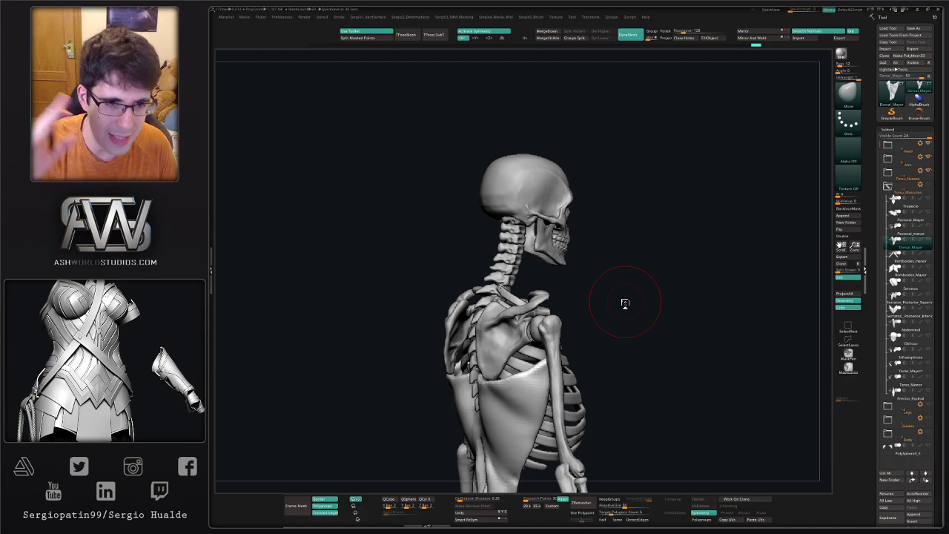
mouse_move(700, 317)
left_mouse_down()
mouse_move(699, 349)
mouse_move(690, 345)
mouse_move(698, 364)
mouse_move(641, 337)
mouse_move(630, 375)
mouse_move(572, 337)
mouse_move(549, 409)
mouse_move(699, 482)
mouse_move(699, 504)
mouse_move(598, 301)
mouse_move(631, 309)
mouse_move(602, 365)
mouse_move(650, 294)
mouse_move(634, 302)
mouse_move(616, 318)
mouse_move(663, 311)
mouse_move(656, 333)
mouse_move(657, 322)
mouse_move(665, 332)
mouse_move(580, 307)
left_mouse_up()
key("f")
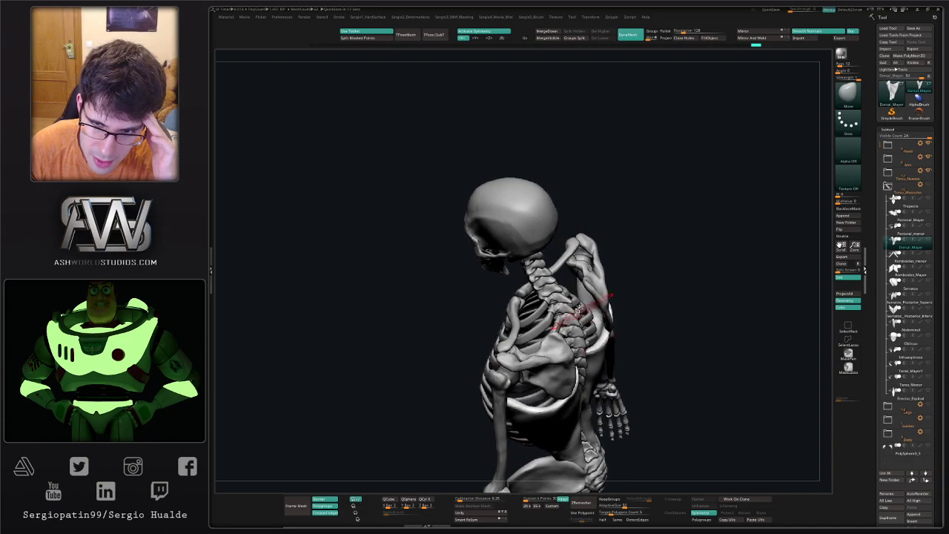
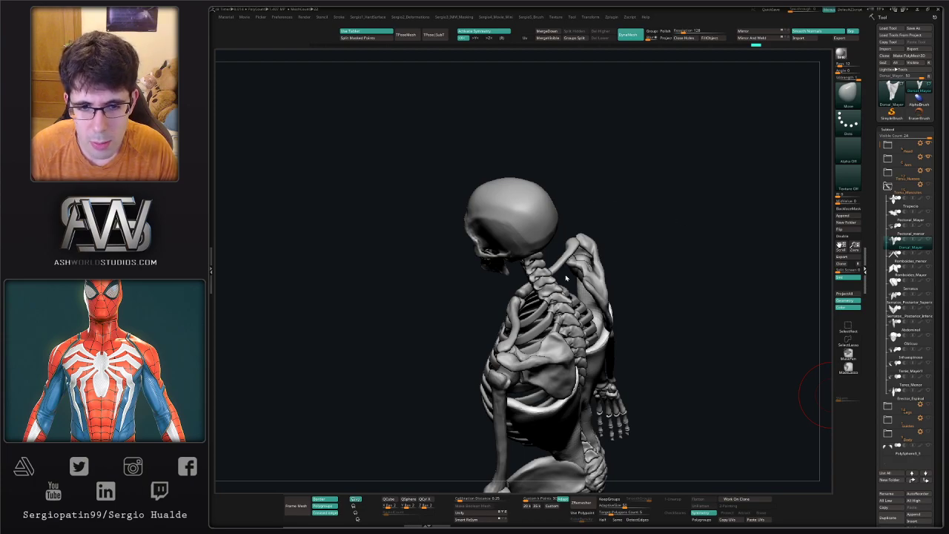
left_click_drag(659, 238, 629, 261)
left_click_drag(657, 330, 576, 299)
right_click_drag(574, 299, 552, 290, "ctrl")
left_click_drag(551, 288, 587, 333)
right_click_drag(587, 331, 579, 273, "shift")
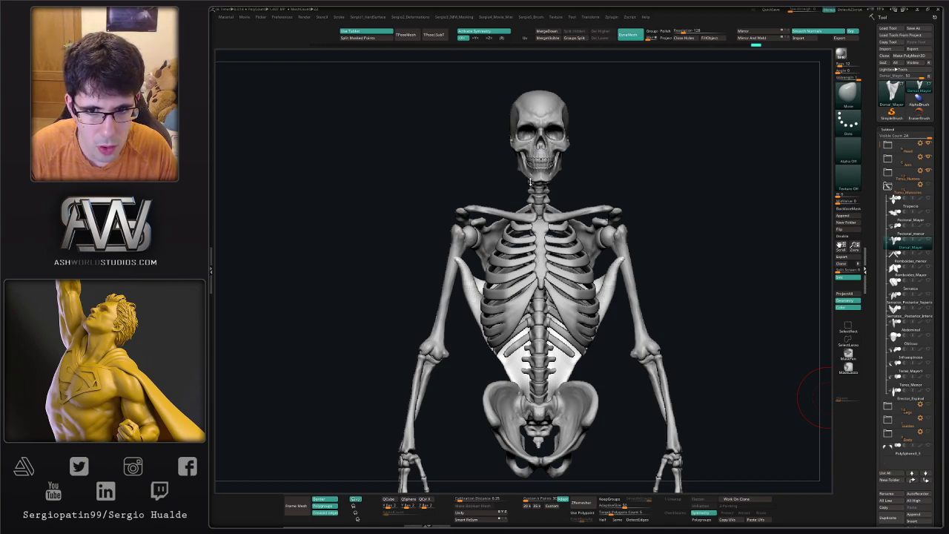
left_click_drag(673, 174, 673, 174)
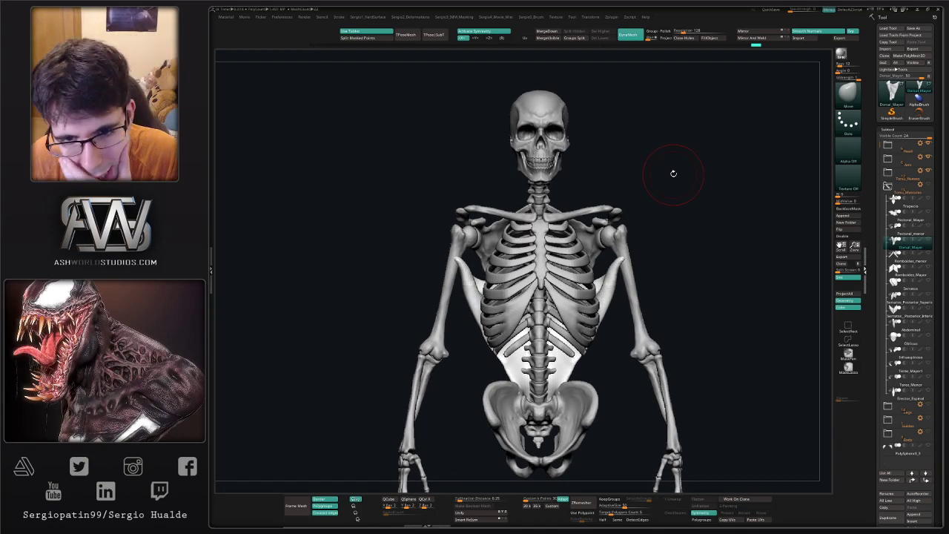
left_click_drag(764, 252, 674, 279)
Select the rib cage in the torso bones folder and examine the bare skeleton's proportions from the front
left_click(908, 177)
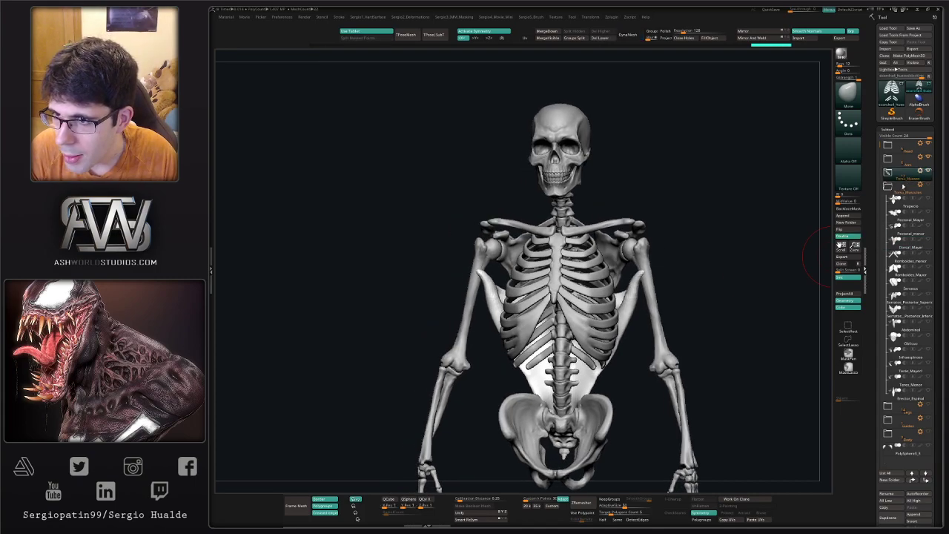
left_click_drag(662, 232, 722, 234, "alt")
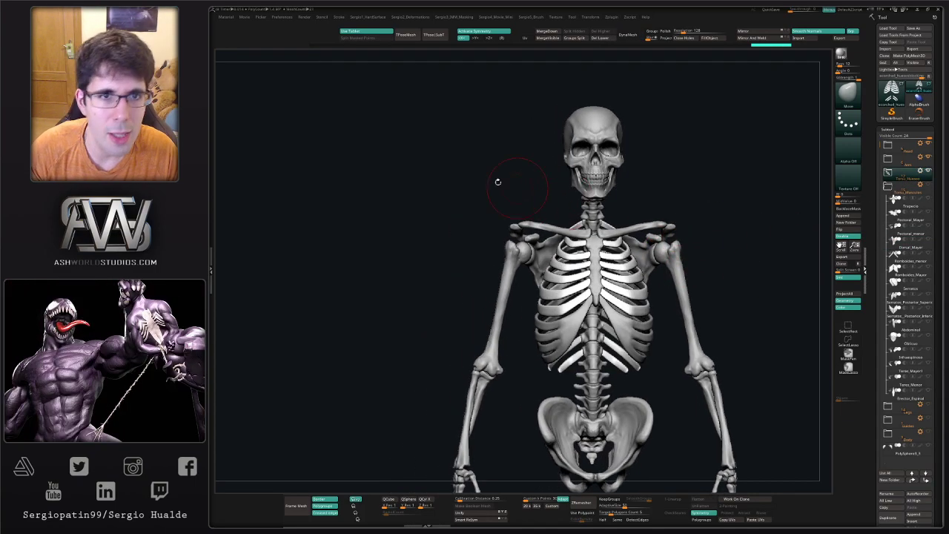
key("ctrl")
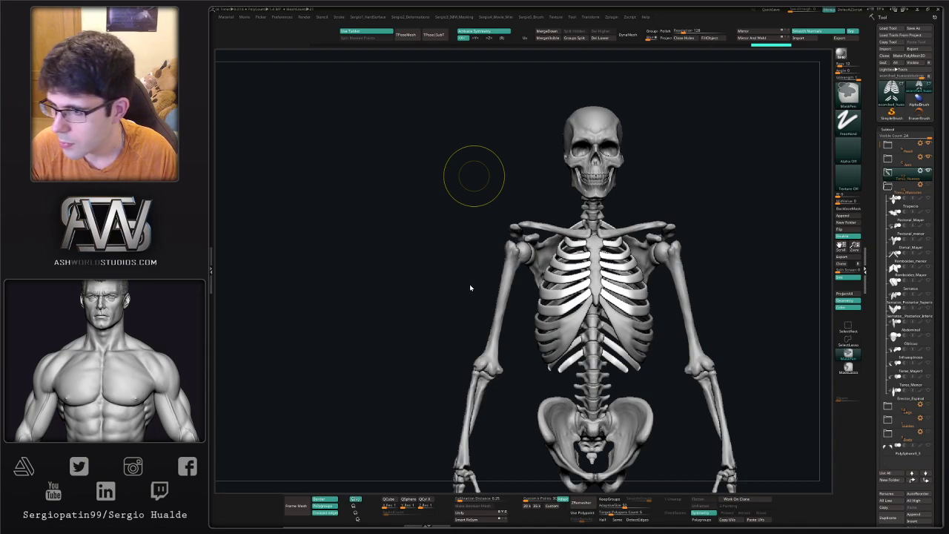
key("ctrl")
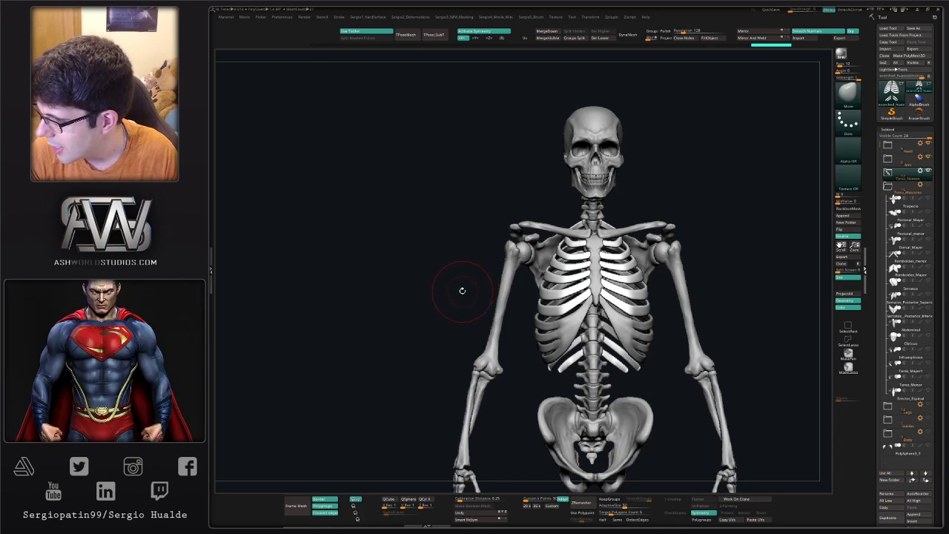
right_click_drag(468, 289, 488, 286)
mouse_move(488, 286)
right_mouse_down("alt")
mouse_move(455, 274)
mouse_move(487, 292)
right_mouse_up("alt")
right_click_drag(529, 265, 520, 257, "alt")
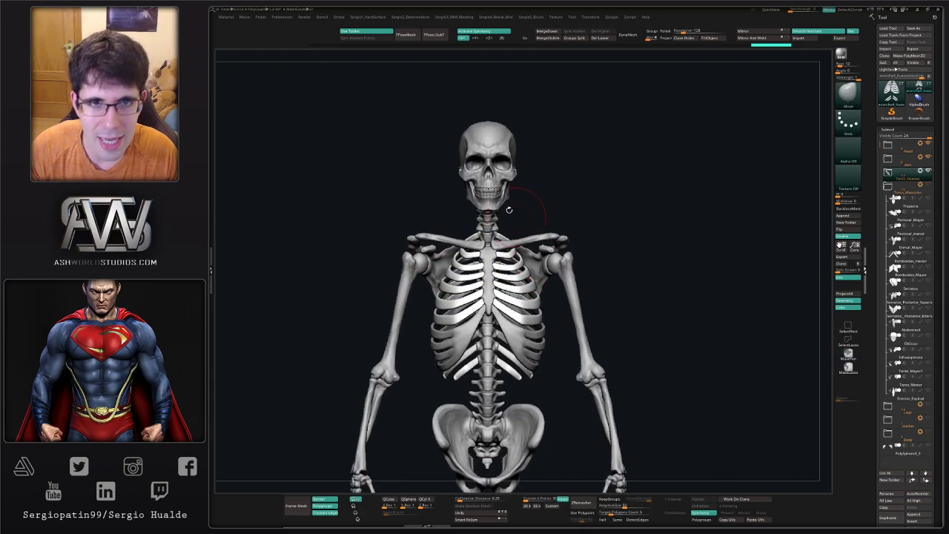
Combine the visible skeleton parts into a single Transpose Master mesh
left_click(412, 35)
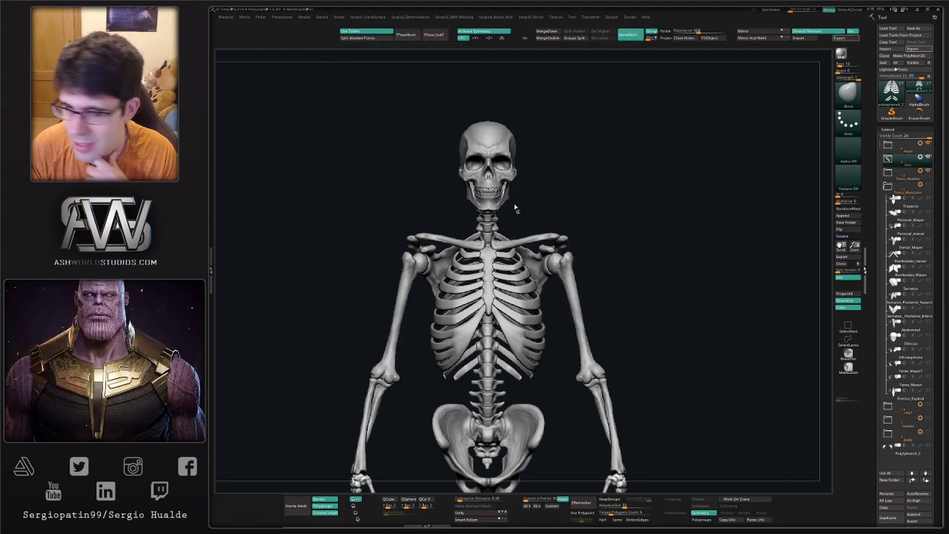
left_click(491, 228, "alt")
key("alt+Down")
key("alt+Down")
key("alt+Down")
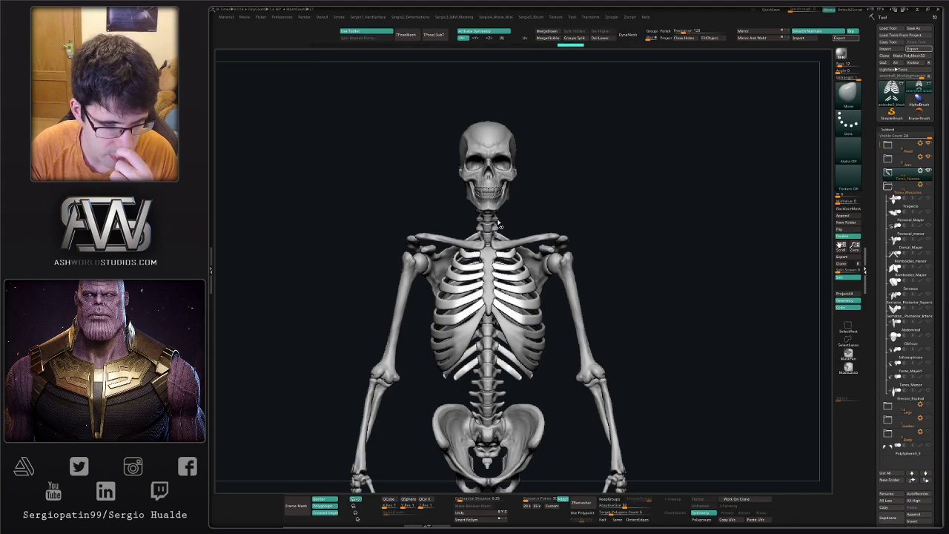
key("ctrl+t")
left_click_drag(607, 240, 560, 234, "alt")
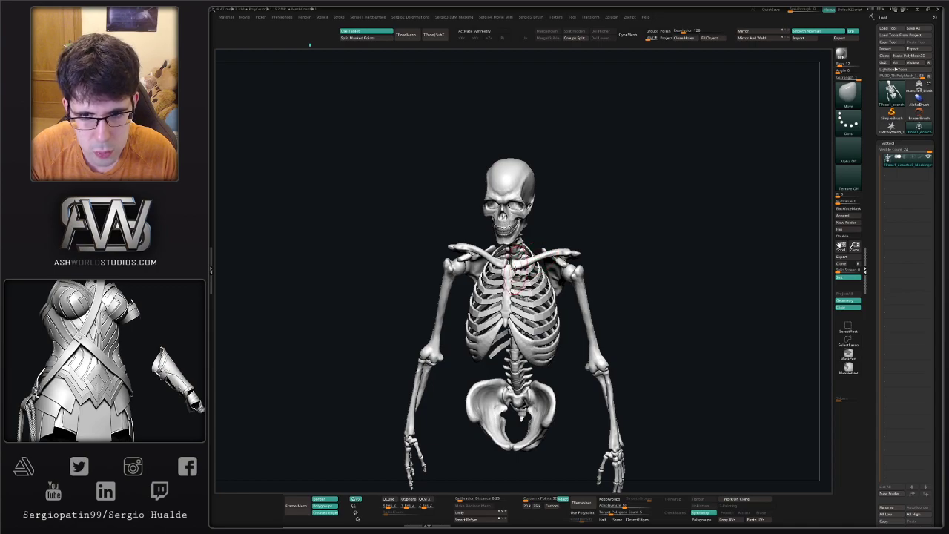
Mask everything except the ribs and sternum on the combined skeleton mesh, and turn on X symmetry
right_click_drag(543, 282, 527, 281)
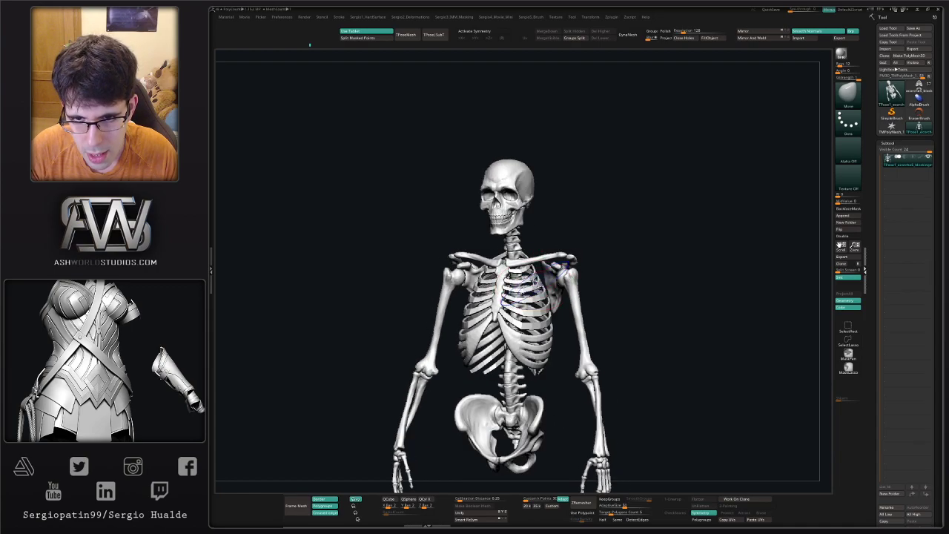
left_click(532, 274, "ctrl+shift")
left_click(532, 274, "ctrl+shift")
left_click(537, 342, "ctrl+shift")
left_click(539, 339, "ctrl+shift")
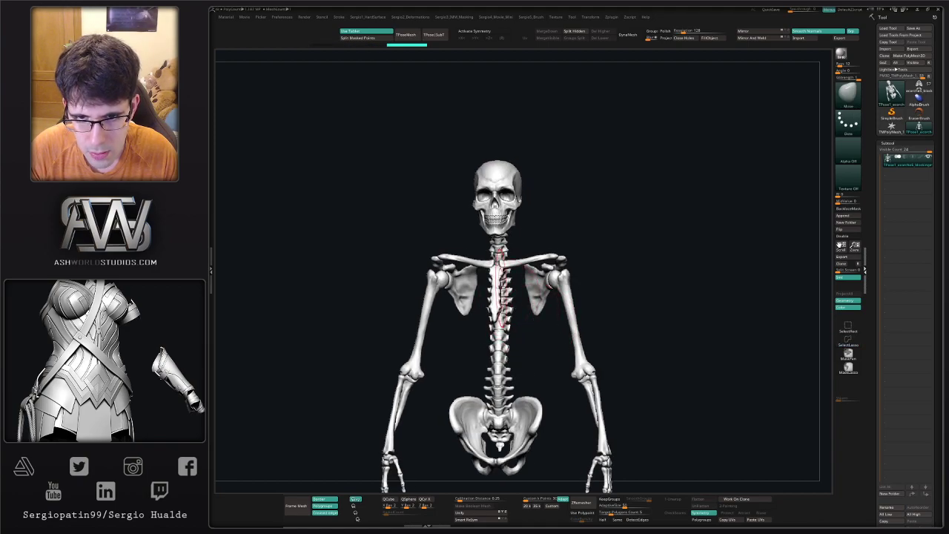
left_click(498, 290, "ctrl+shift")
left_click(603, 252, "ctrl")
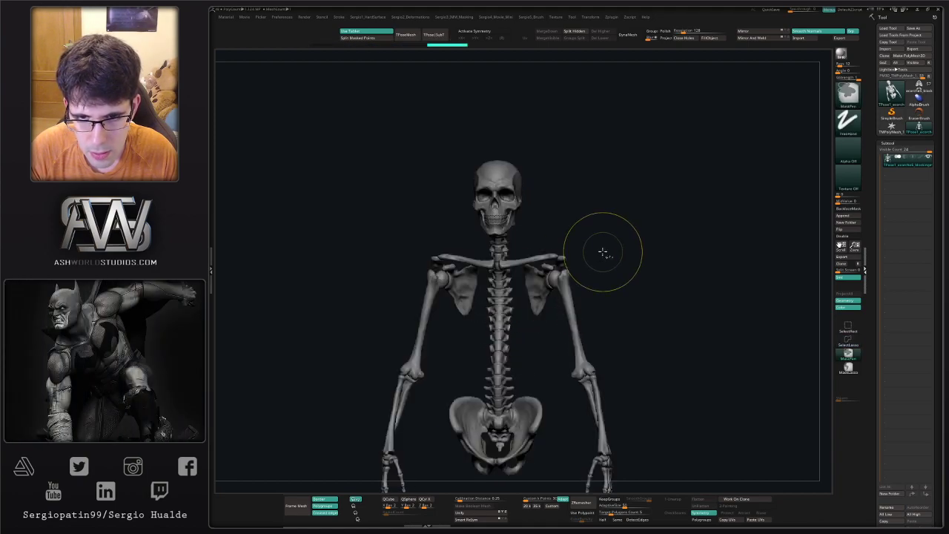
left_click(602, 251, "ctrl+shift")
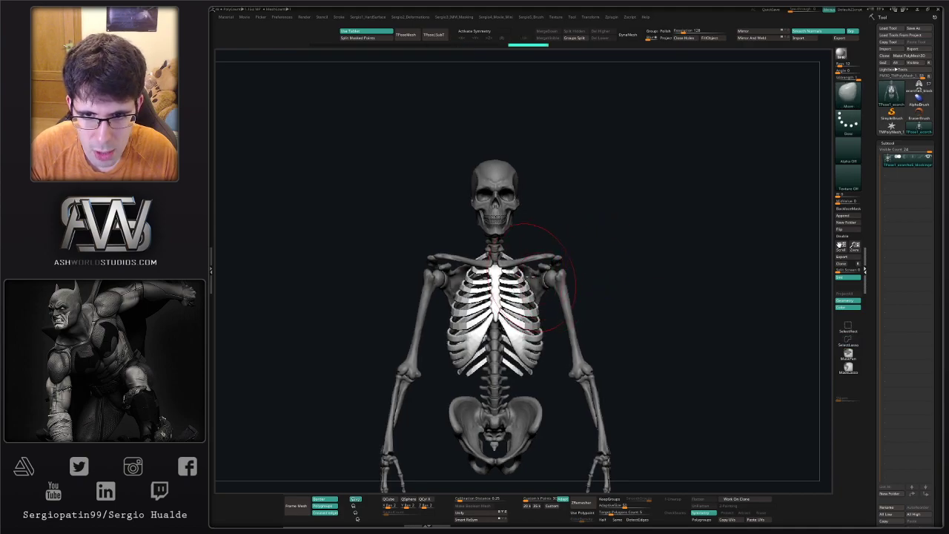
key("x")
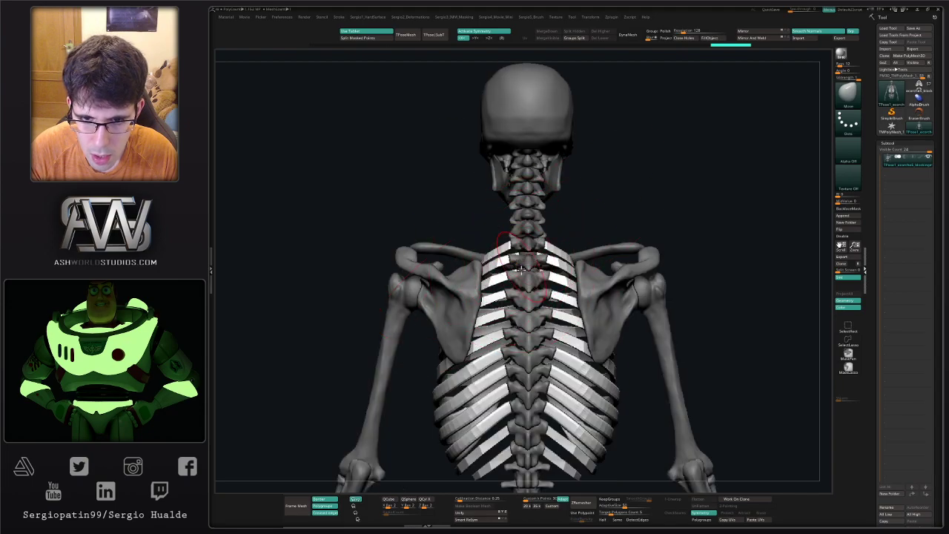
Adjust the upper ribs beside the spine from the back with the Move Topological brush
key("b")
key("m")
key("t")
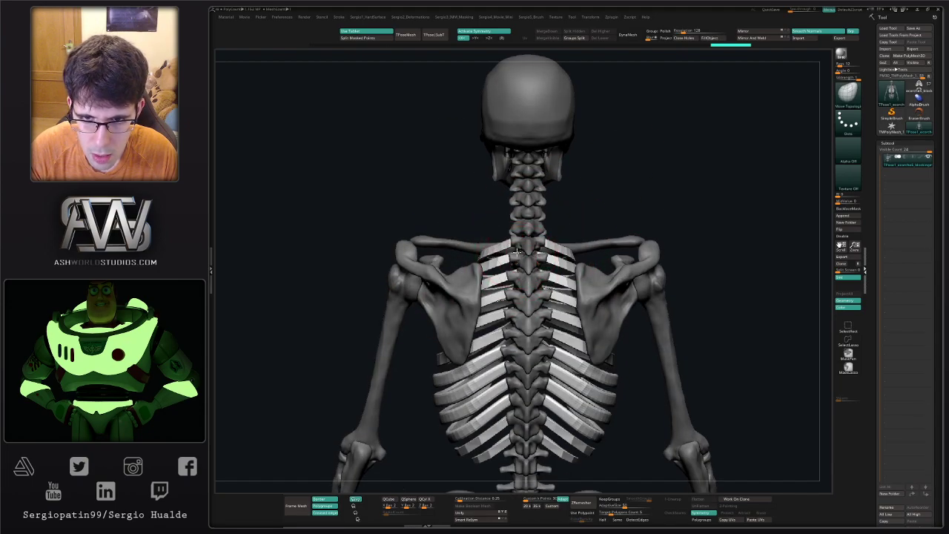
left_click_drag(518, 250, 509, 248)
right_click_drag(505, 287, 482, 267, "ctrl")
right_click_drag(482, 266, 546, 308)
left_click_drag(545, 306, 532, 291, "alt")
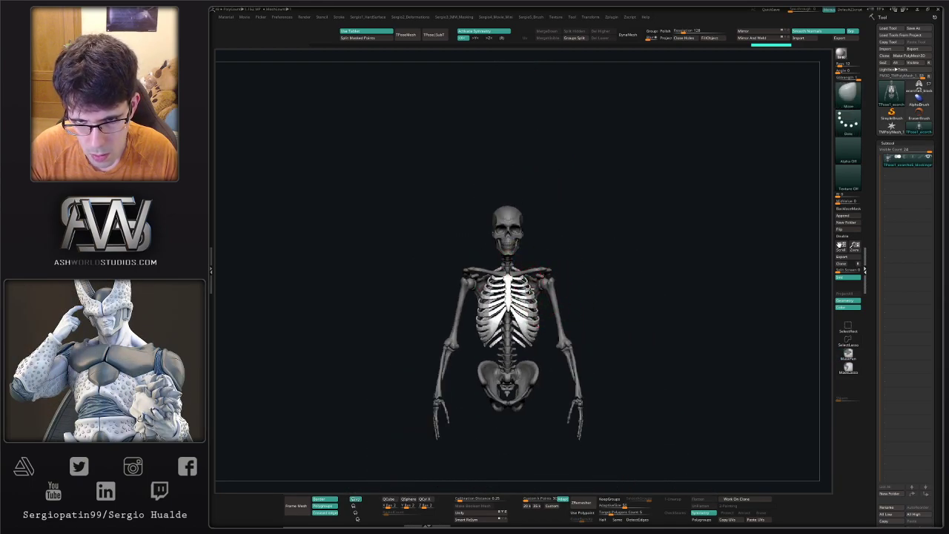
Reshape the sides of the rib cage symmetrically with a resized Move brush, working from above and redoing a stroke
left_click_drag(531, 287, 536, 323)
right_click_drag(536, 323, 540, 344, "ctrl")
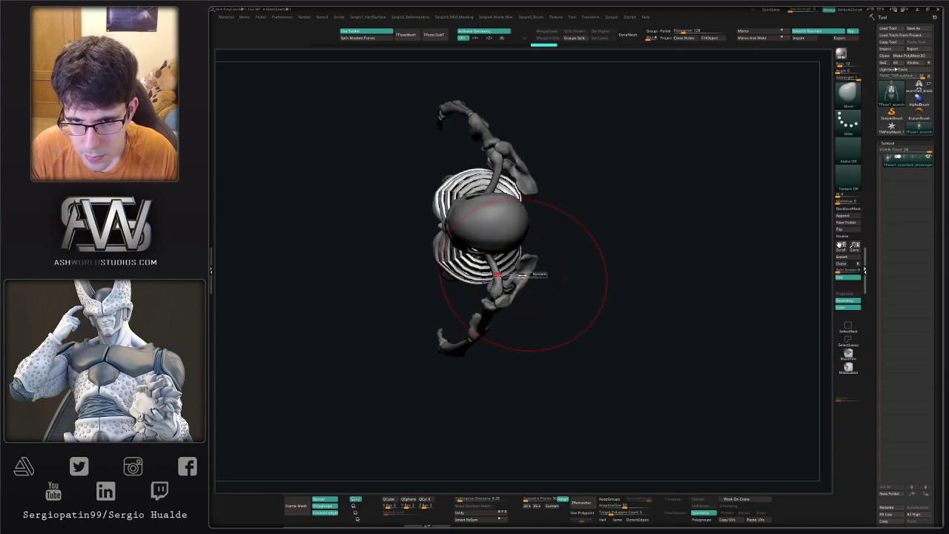
key("[")
mouse_move(518, 280)
left_mouse_down()
mouse_move(522, 263)
mouse_move(531, 268)
left_mouse_up()
right_click_drag(531, 268, 513, 276)
key("ctrl+z")
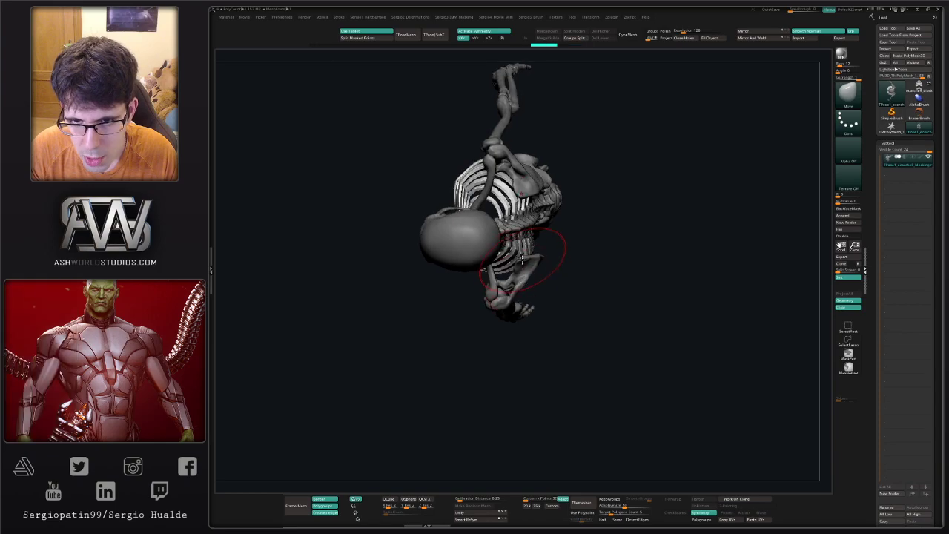
left_click_drag(525, 261, 530, 267)
right_click_drag(530, 265, 519, 173)
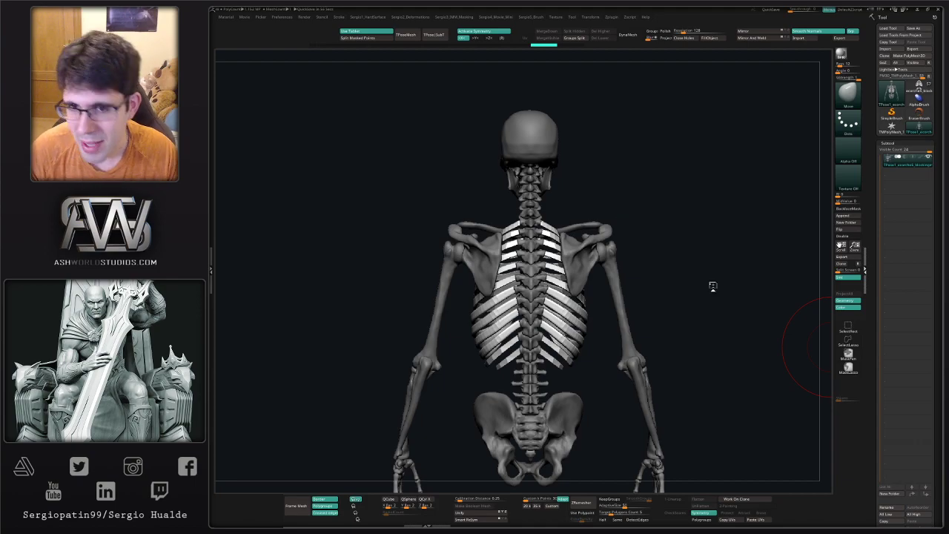
Reshape the back of the rib cage symmetrically with the Move brush, working from below
left_click_drag(723, 280, 534, 239)
mouse_move(490, 248)
right_mouse_down("ctrl")
mouse_move(514, 243)
mouse_move(513, 269)
right_mouse_up("ctrl")
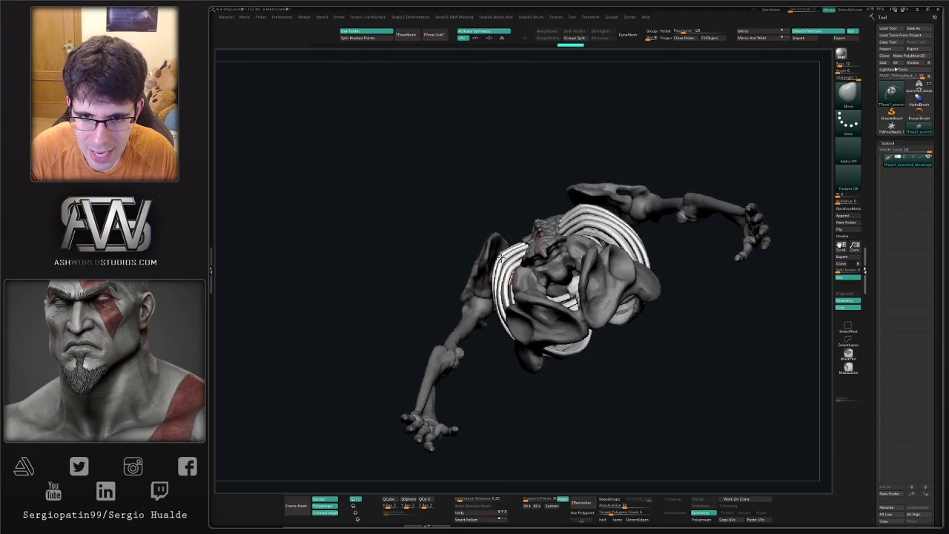
left_click_drag(501, 258, 504, 262)
right_click_drag(504, 261, 517, 302)
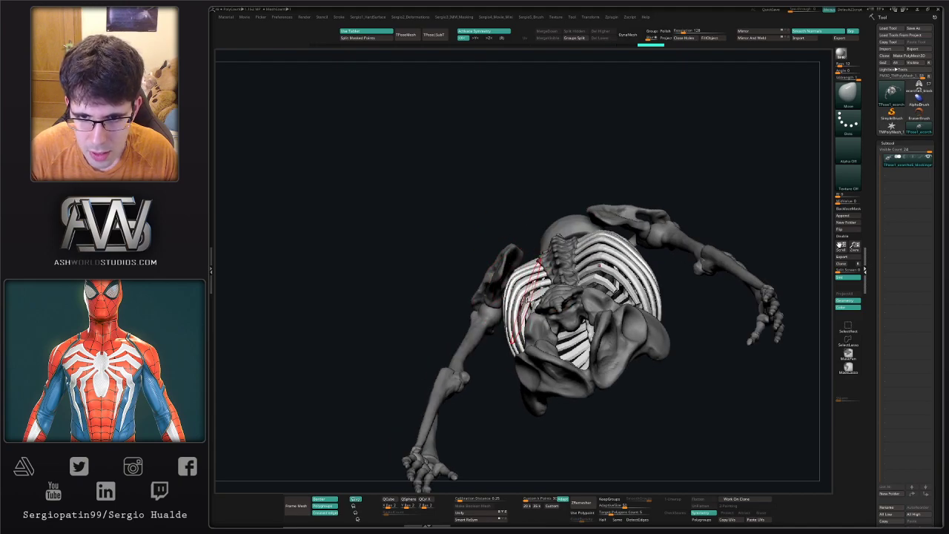
Hide the pelvis bones to expose the lower ribs from below
key("ctrl+shift")
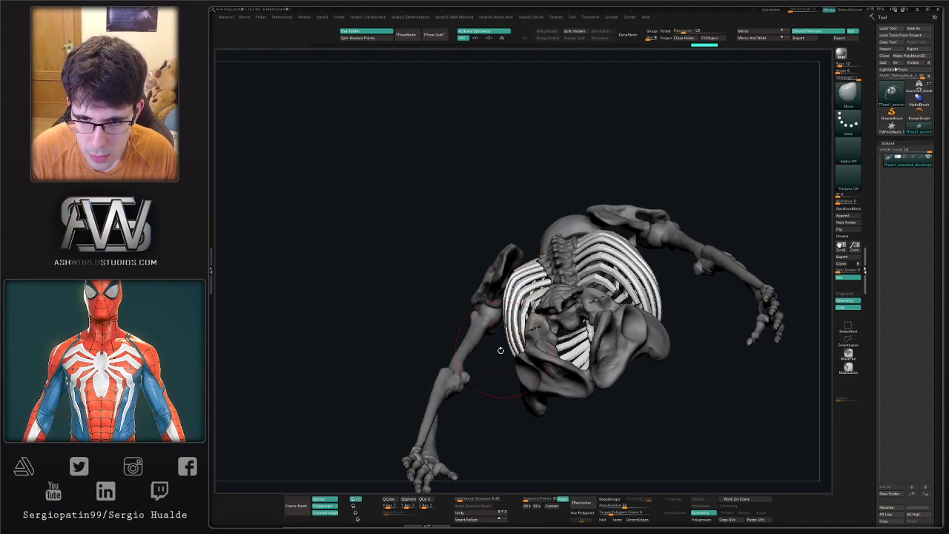
right_click_drag(555, 317, 508, 339)
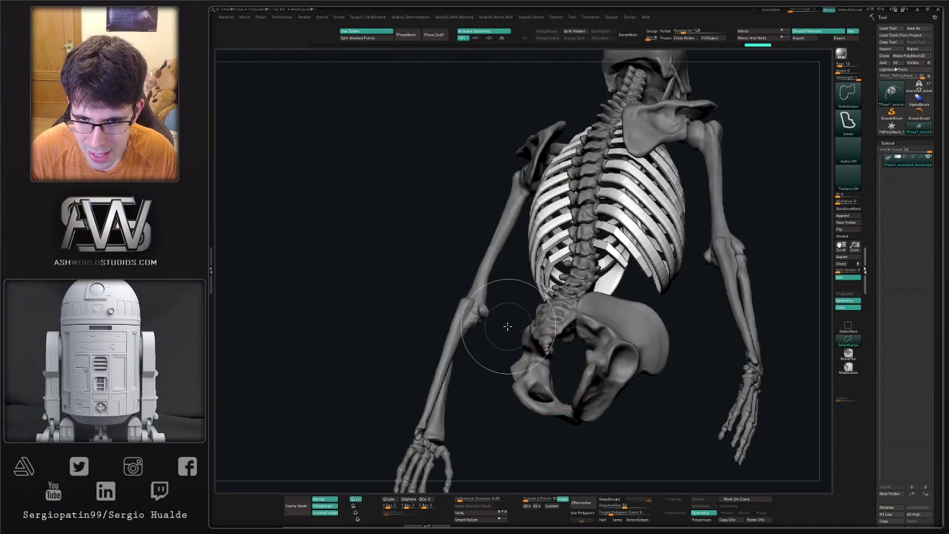
left_click(624, 323, "ctrl+shift")
left_click(618, 324, "ctrl+shift")
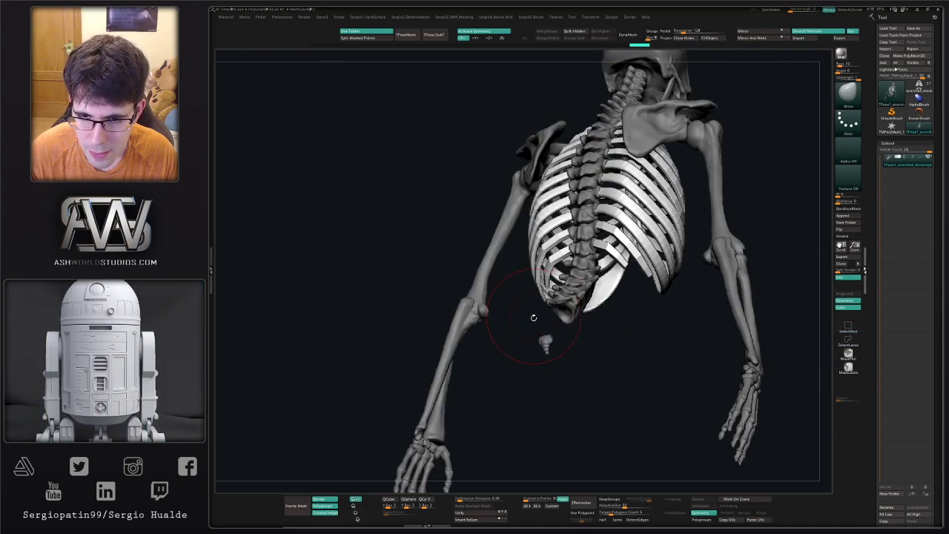
mouse_move(539, 339)
right_mouse_down()
mouse_move(534, 315)
mouse_move(581, 319)
mouse_move(597, 276)
right_mouse_up()
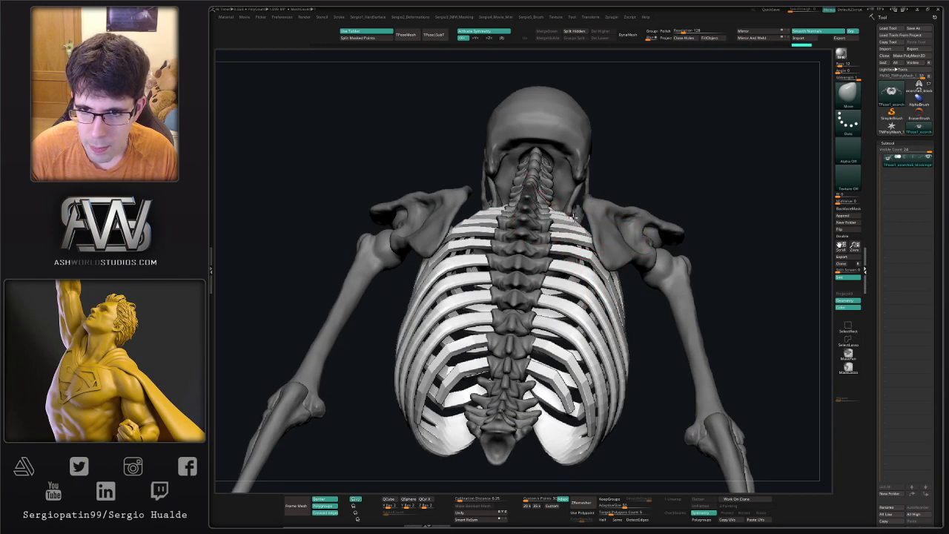
Adjust the upper ribs between the spine and shoulder blade with the Move Topological brush
right_click_drag(571, 215, 562, 251)
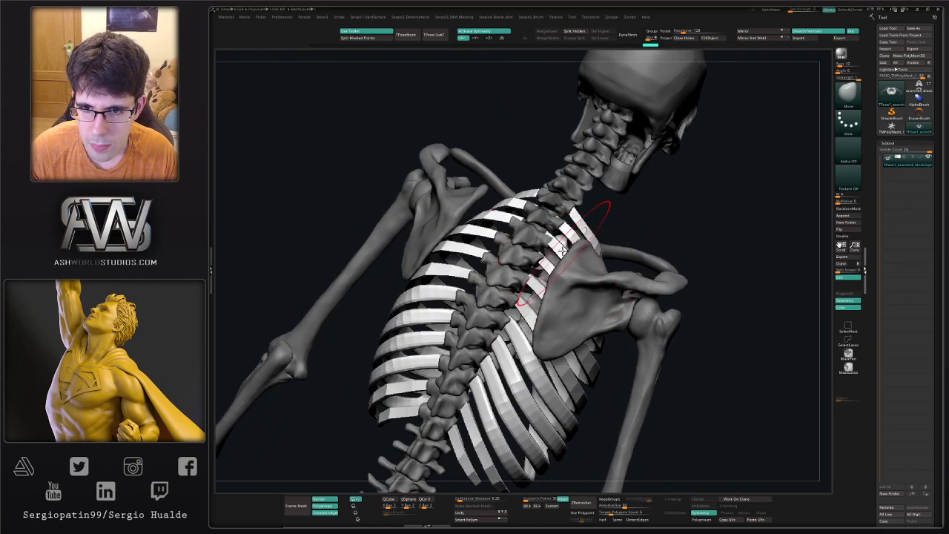
left_click_drag(549, 235, 550, 237)
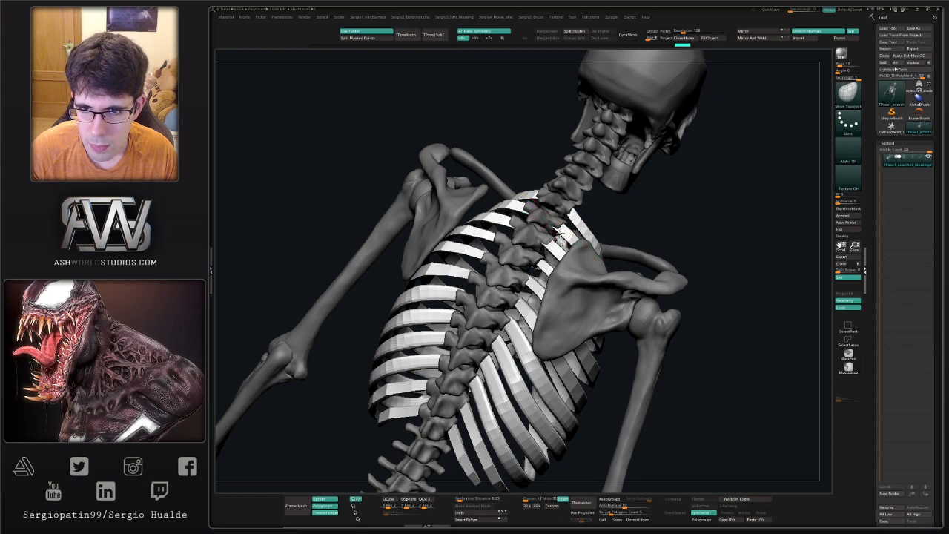
right_click_drag(570, 243, 514, 283)
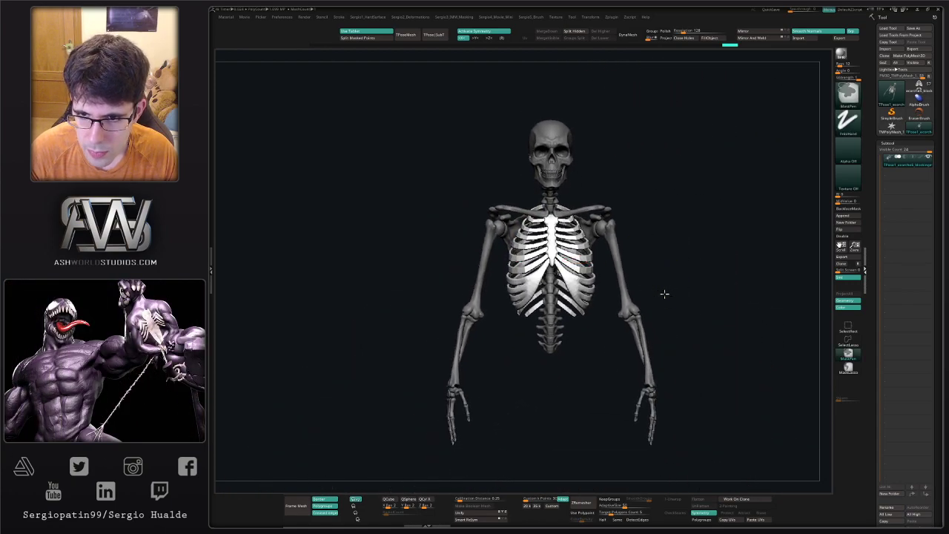
Bring the pelvis back into view and mask the whole skeleton except the arm and hand bones
left_click(662, 292, "ctrl")
left_click(622, 292, "ctrl+shift")
left_click(654, 290, "ctrl+shift")
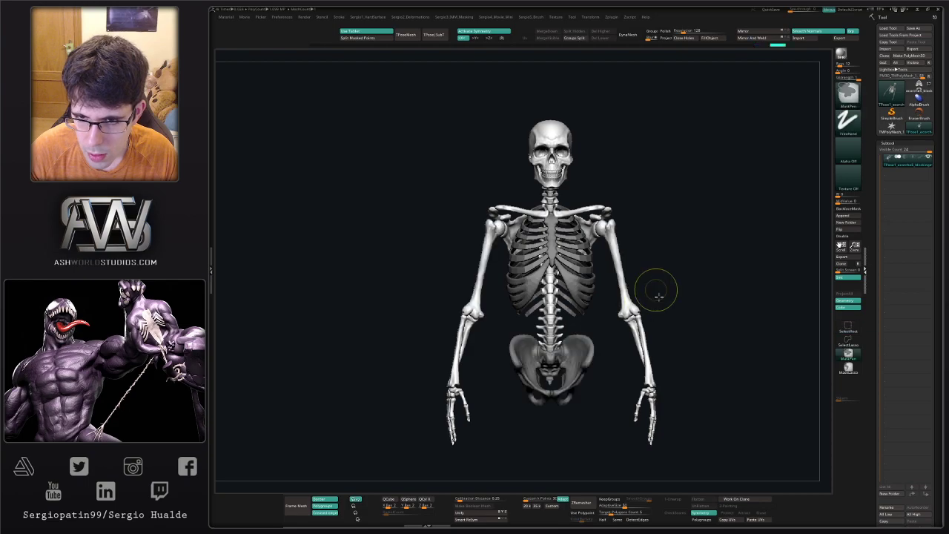
left_click(634, 317, "ctrl+shift")
left_click(635, 317, "ctrl+shift")
left_click(642, 331, "ctrl+shift")
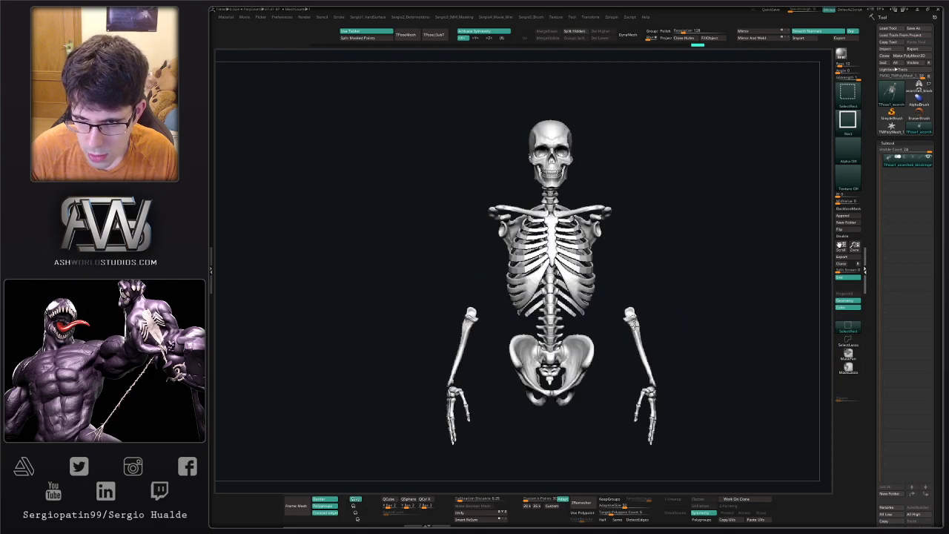
left_click(635, 322, "ctrl+shift")
left_click_drag(668, 369, 624, 465, "ctrl+alt+shift")
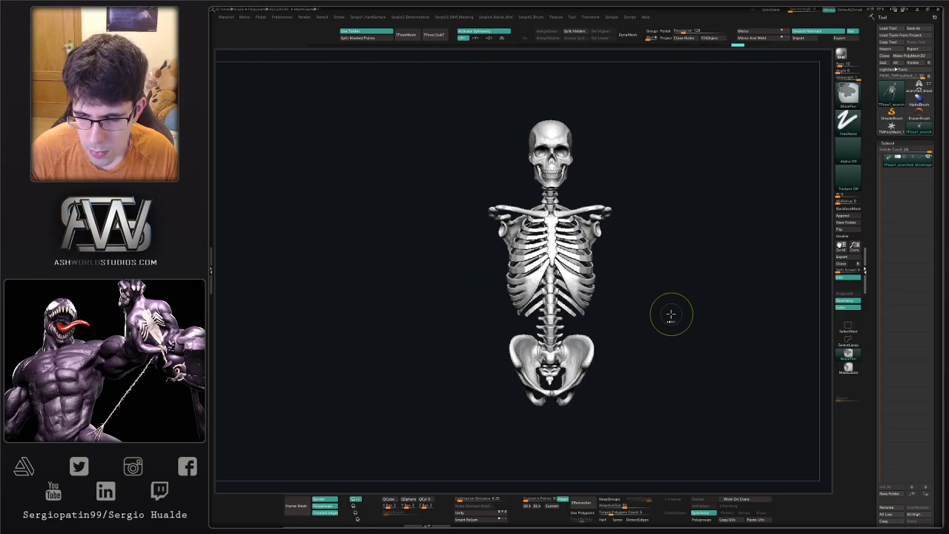
left_click(670, 316, "ctrl")
left_click(658, 313, "ctrl+shift")
right_click_drag(616, 252, 617, 267, "ctrl")
Reposition the unmasked arms symmetrically with the transform gizmo placed at the shoulder joint
key("w")
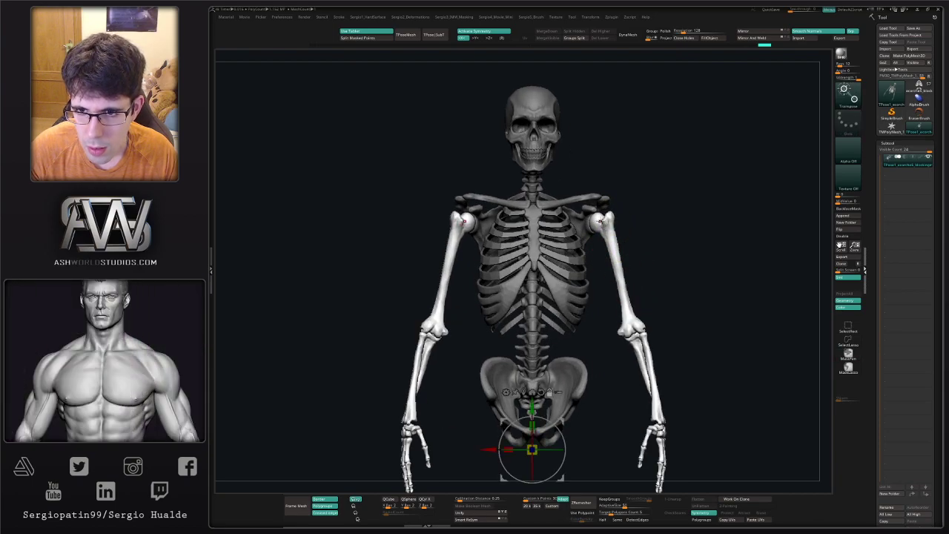
left_click(601, 219)
left_click_drag(630, 193, 628, 196)
key("q")
mouse_move(741, 211)
right_mouse_down()
mouse_move(578, 232)
mouse_move(578, 243)
right_mouse_up()
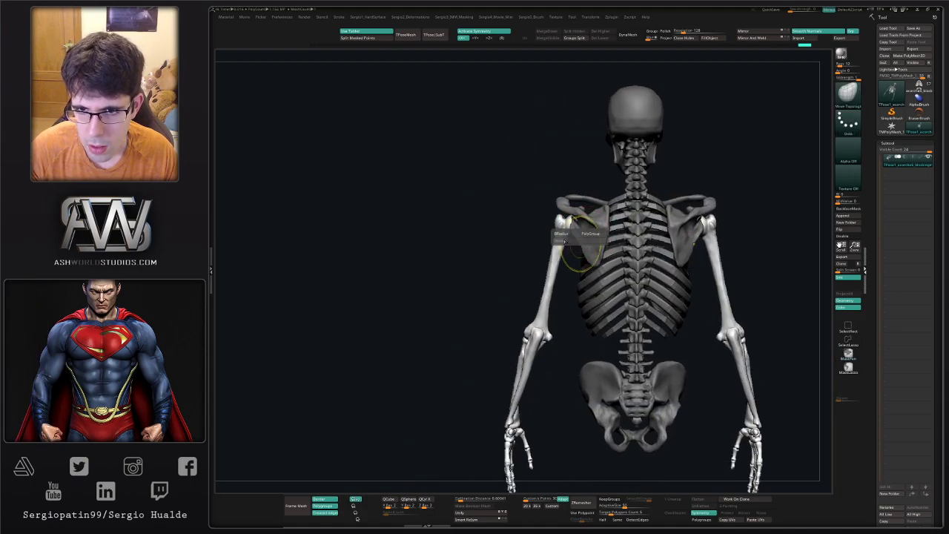
Change the mask so that only the two shoulder blades stay unmasked
left_click_drag(532, 233, 543, 224, "ctrl")
key("w")
left_click(592, 257, "ctrl")
key("q")
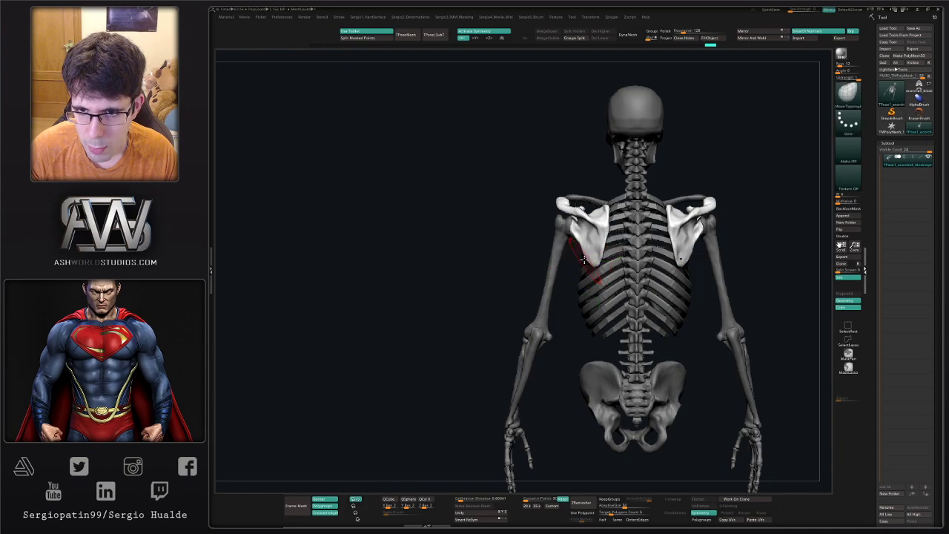
Reposition the shoulder blades symmetrically with the transform gizmo, fitting them to the rib cage from the side and back
right_click_drag(563, 239, 641, 248)
left_click_drag(641, 248, 618, 246)
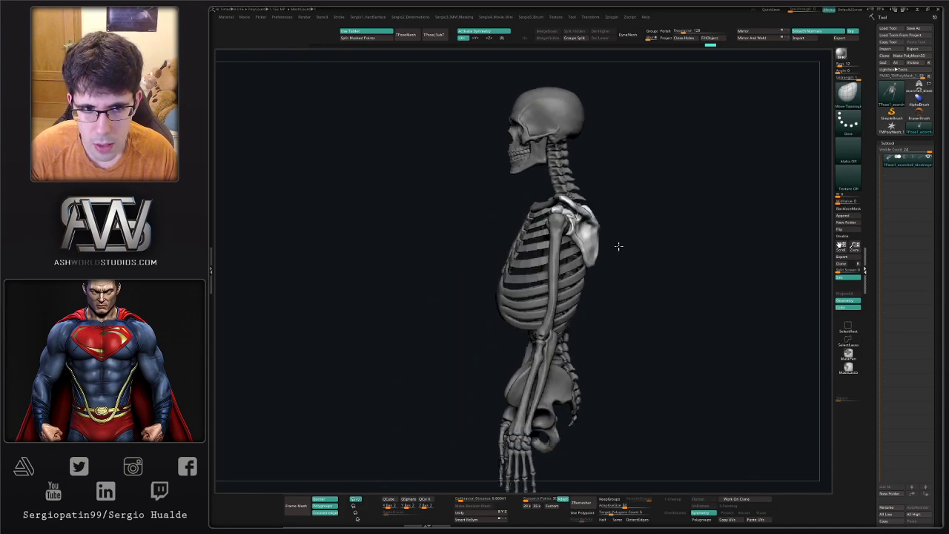
key("w")
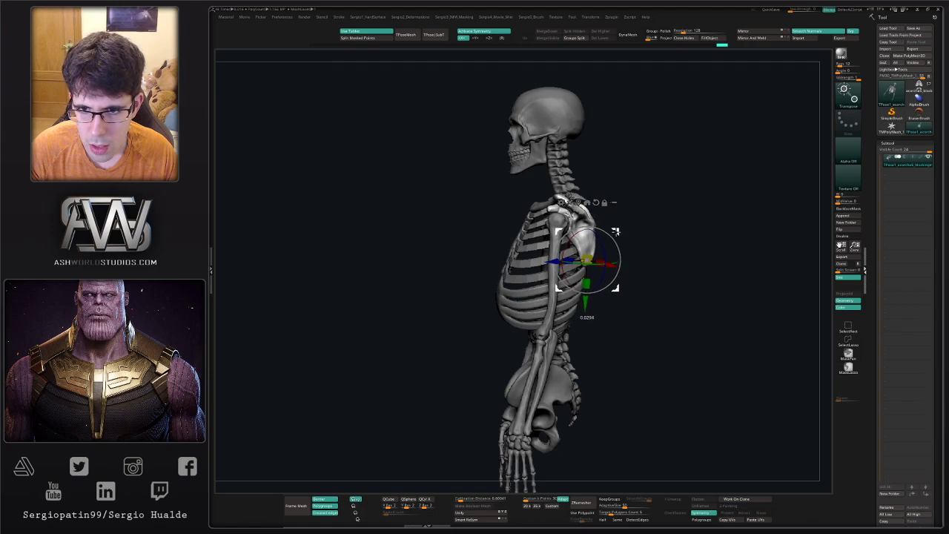
mouse_move(614, 232)
left_mouse_down()
mouse_move(636, 237)
mouse_move(627, 242)
mouse_move(671, 220)
mouse_move(594, 224)
mouse_move(621, 213)
mouse_move(622, 230)
mouse_move(684, 229)
mouse_move(659, 251)
mouse_move(630, 249)
left_mouse_up()
key("q")
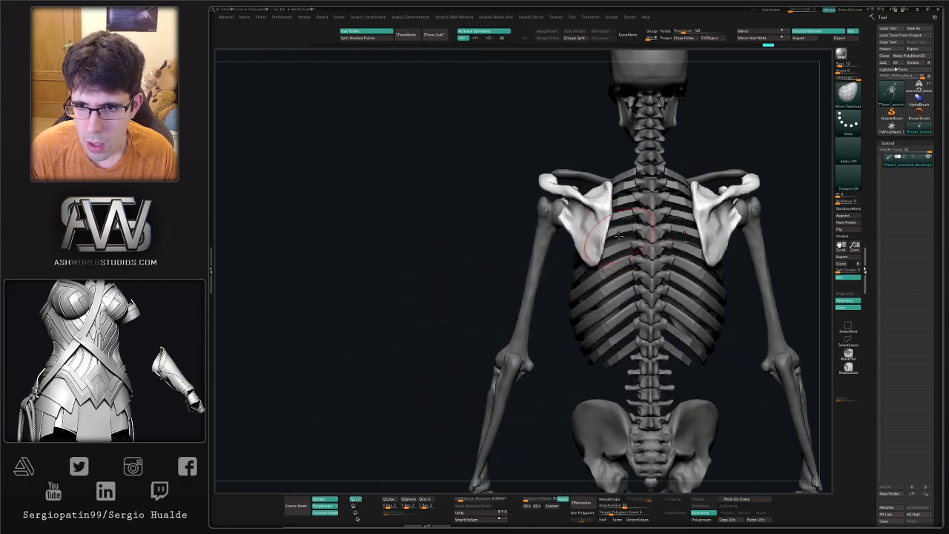
key("w")
left_click_drag(617, 214, 619, 213)
key("q")
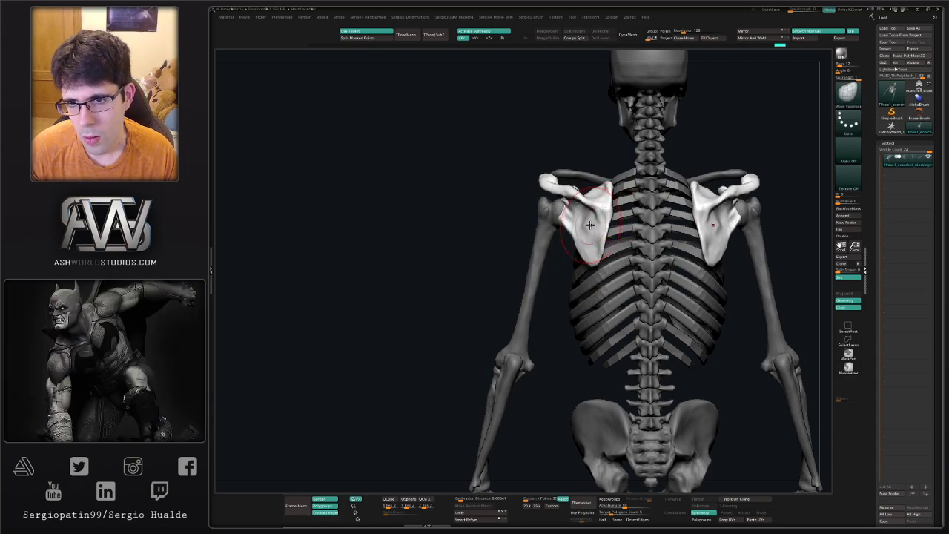
mouse_move(598, 230)
right_mouse_down("alt")
mouse_move(591, 255)
mouse_move(571, 258)
mouse_move(639, 255)
mouse_move(626, 259)
mouse_move(622, 300)
mouse_move(595, 274)
mouse_move(619, 236)
right_mouse_up("alt")
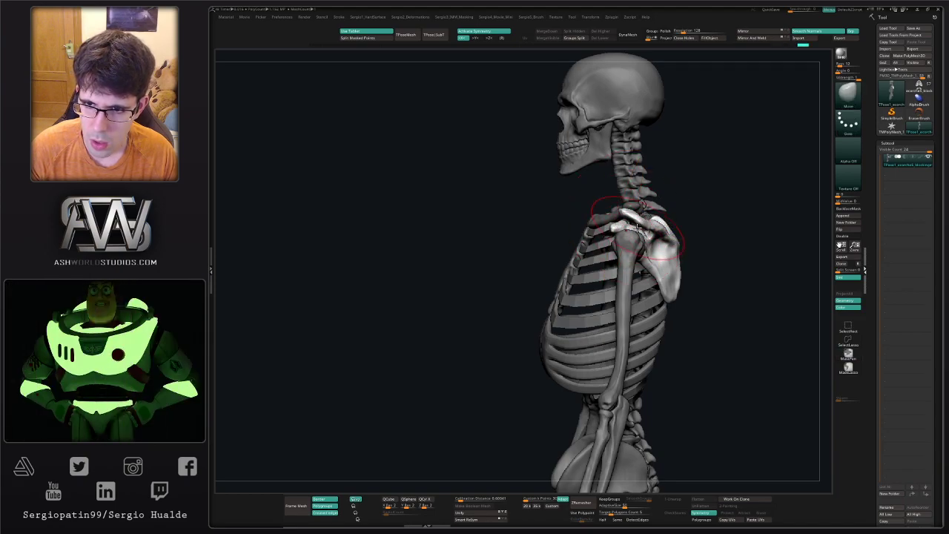
mouse_move(637, 227)
right_mouse_down()
mouse_move(584, 220)
mouse_move(621, 217)
right_mouse_up()
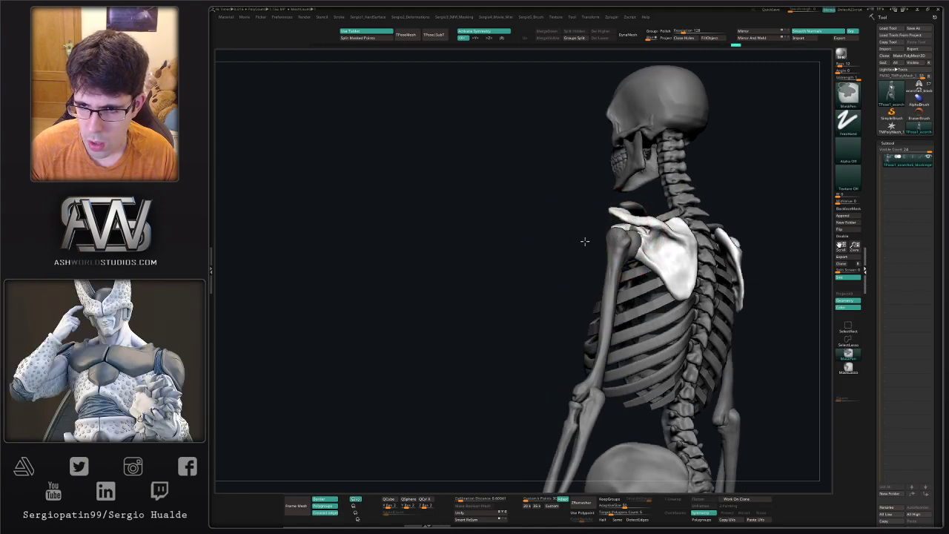
Invert the mask to protect the shoulder blades and adjust the upper arm bone's head with the Move Topological brush
left_click(617, 234, "alt")
key("b")
key("m")
key("t")
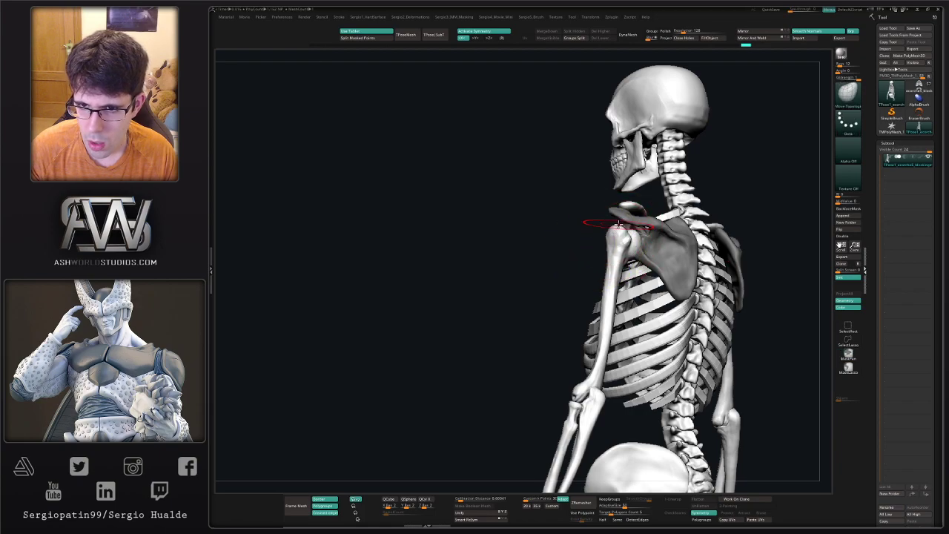
mouse_move(613, 235)
right_mouse_down()
mouse_move(631, 222)
mouse_move(662, 242)
mouse_move(645, 265)
mouse_move(589, 269)
mouse_move(587, 277)
right_mouse_up()
right_click_drag(698, 253, 655, 247)
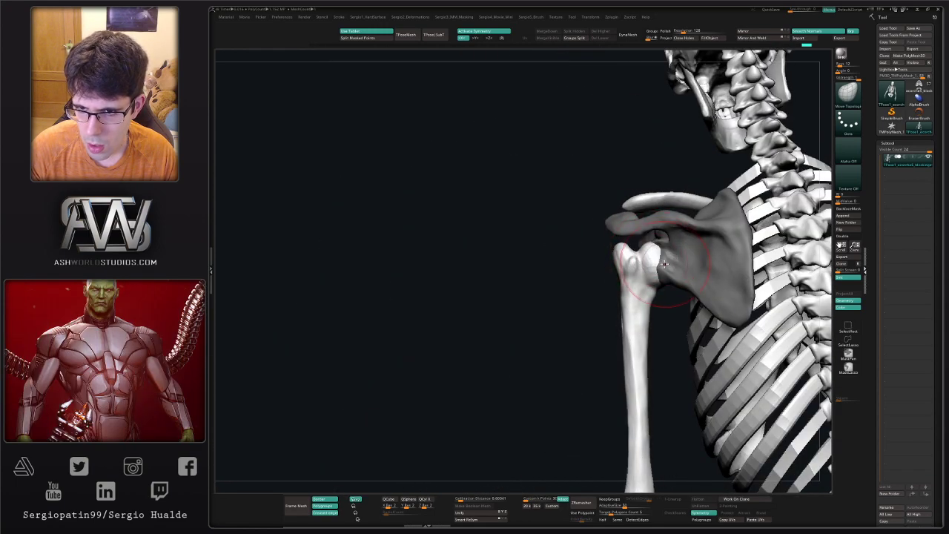
Unmask and isolate the shoulder blades, and reshape their shoulder sockets with the Move Topological brush
left_click(591, 284, "ctrl")
right_click_drag(598, 280, 656, 264)
left_click(657, 267, "ctrl+shift")
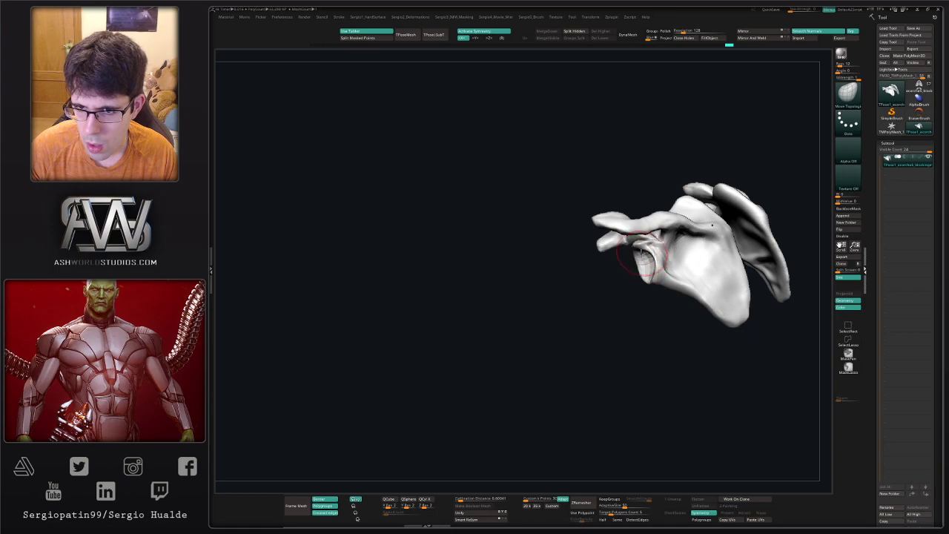
left_click_drag(660, 283, 664, 275)
right_click_drag(668, 272, 713, 264)
right_click_drag(650, 285, 604, 268)
Show the full skeleton, mask the shoulder blades, and fit the upper arm bone heads to their sockets
left_click(610, 284, "ctrl+shift")
right_click_drag(673, 258, 664, 259)
right_click_drag(604, 271, 718, 261, "shift")
left_click(720, 262, "ctrl")
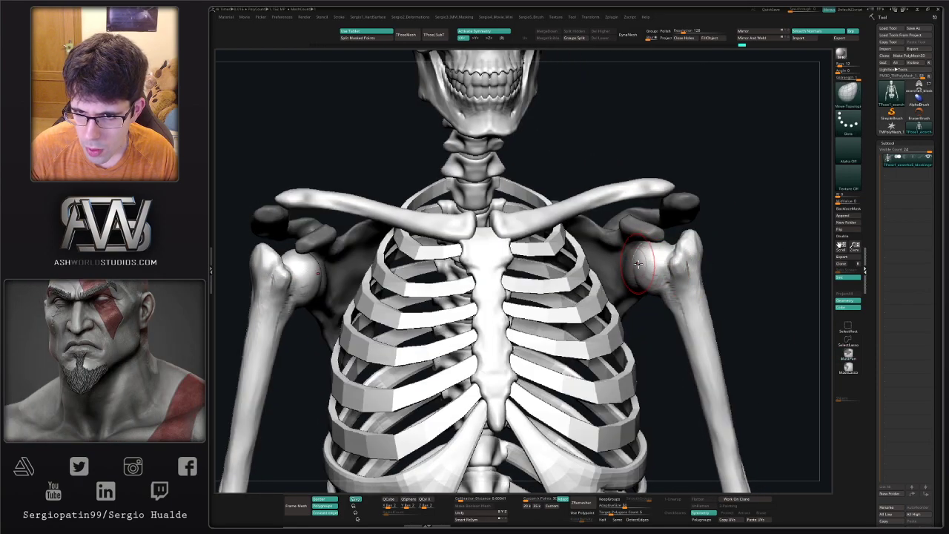
right_click_drag(637, 263, 639, 257)
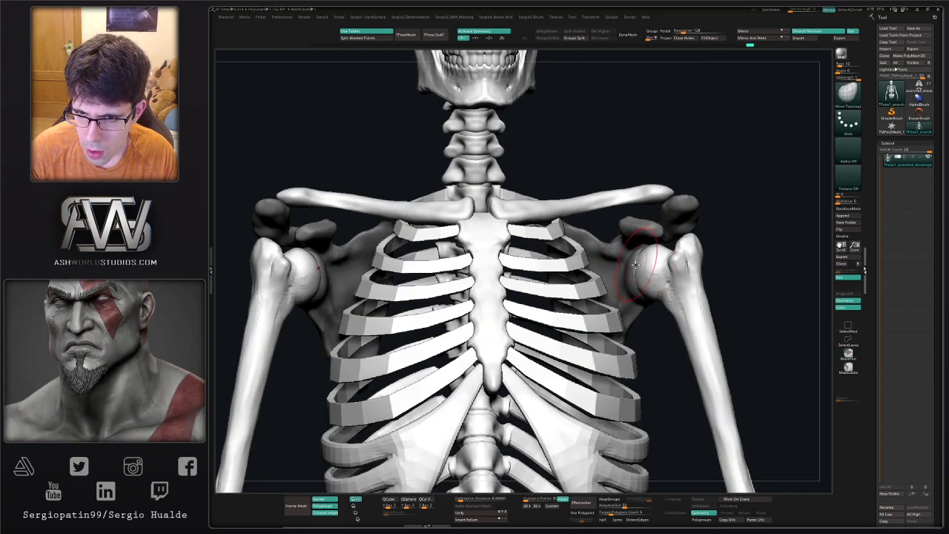
right_click_drag(639, 273, 669, 263)
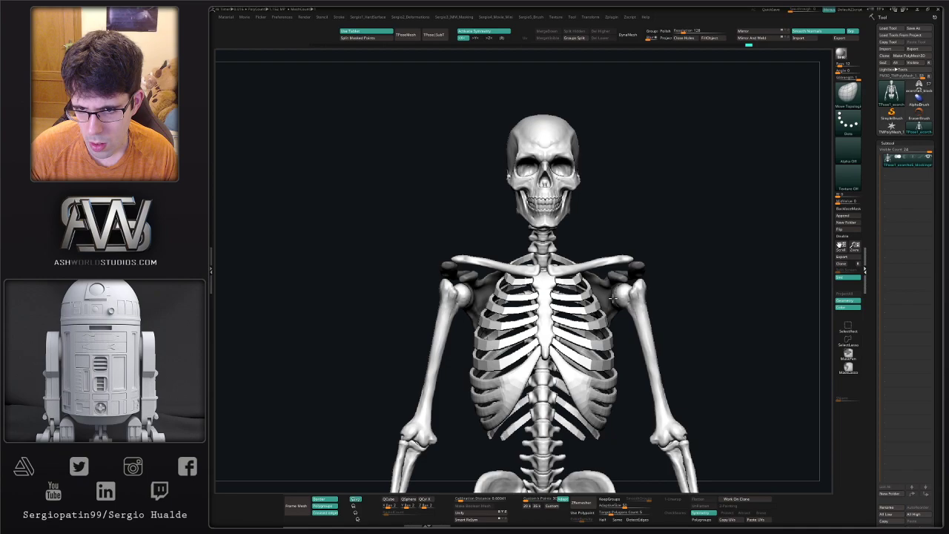
mouse_move(626, 300)
right_mouse_down()
mouse_move(564, 303)
mouse_move(631, 300)
mouse_move(633, 290)
mouse_move(640, 316)
mouse_move(608, 289)
mouse_move(660, 252)
mouse_move(630, 302)
right_mouse_up()
Clear the mask and mask everything except the collarbones and shoulder blades
left_click_drag(667, 242, 673, 262, "ctrl")
right_click_drag(632, 236, 672, 239, "alt")
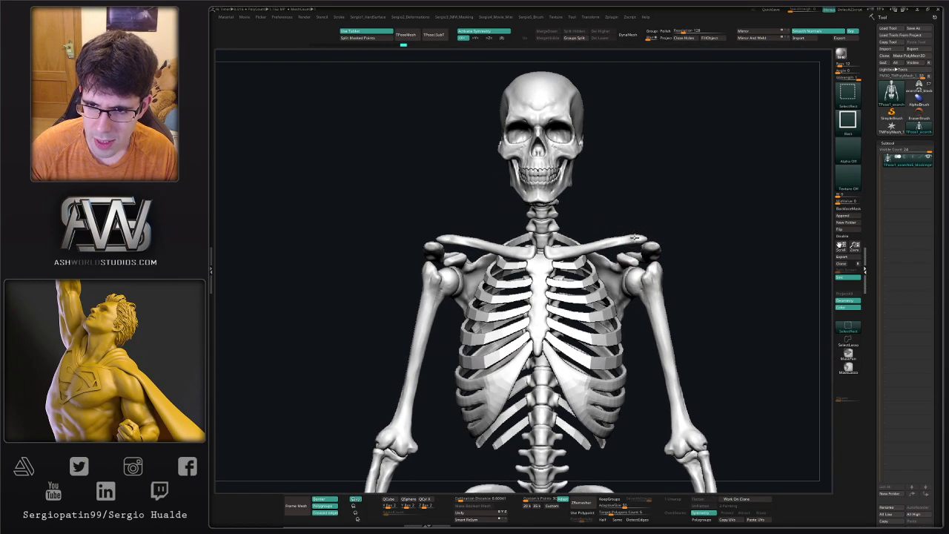
left_click(634, 239, "ctrl+shift")
left_click(635, 240, "ctrl+shift")
left_click(652, 251, "ctrl+shift")
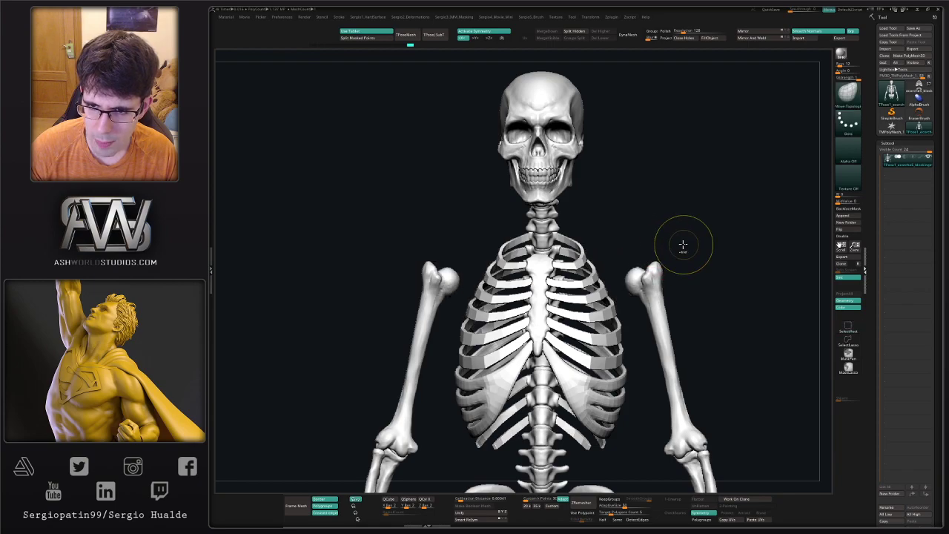
left_click(682, 244, "ctrl")
left_click(686, 246, "ctrl+shift")
Reshape the collarbones from the front with the Move brush, undoing the first stroke and adjusting their outer and inner ends
key("b")
key("m")
key("v")
left_click_drag(636, 249, 655, 250)
key("ctrl+z")
right_click_drag(660, 250, 676, 254)
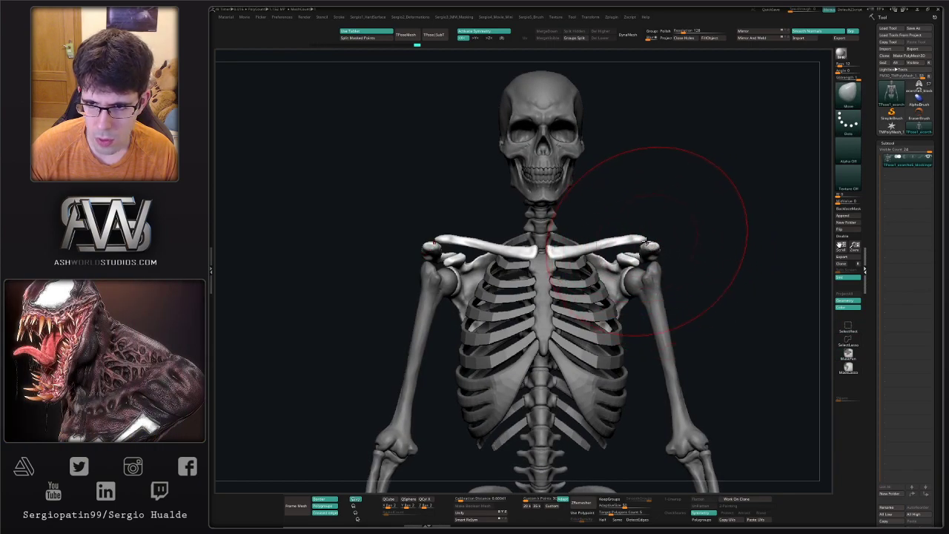
left_click_drag(643, 240, 646, 246)
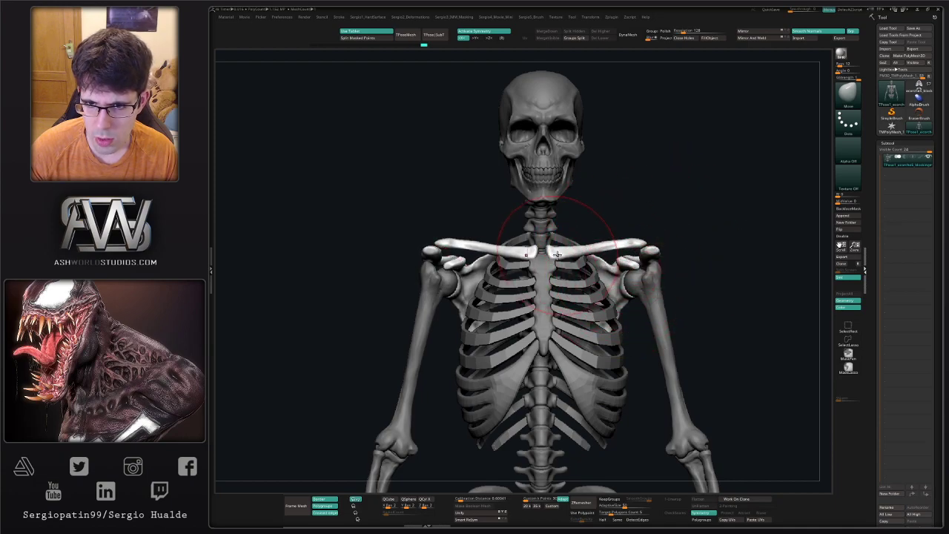
left_click_drag(561, 261, 555, 229)
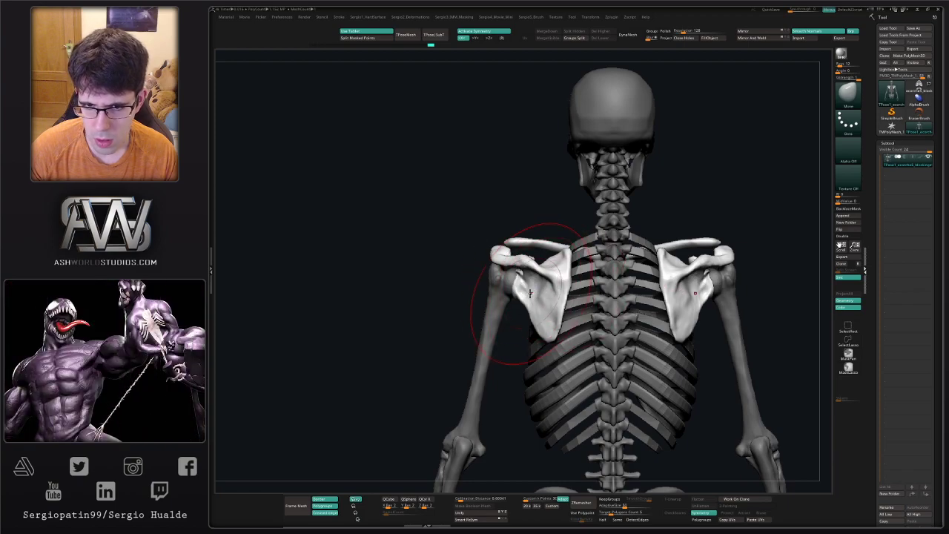
Check the collarbones and shoulder blades from behind, the side and the front, and isolate the shoulder blades
left_click_drag(519, 295, 563, 312)
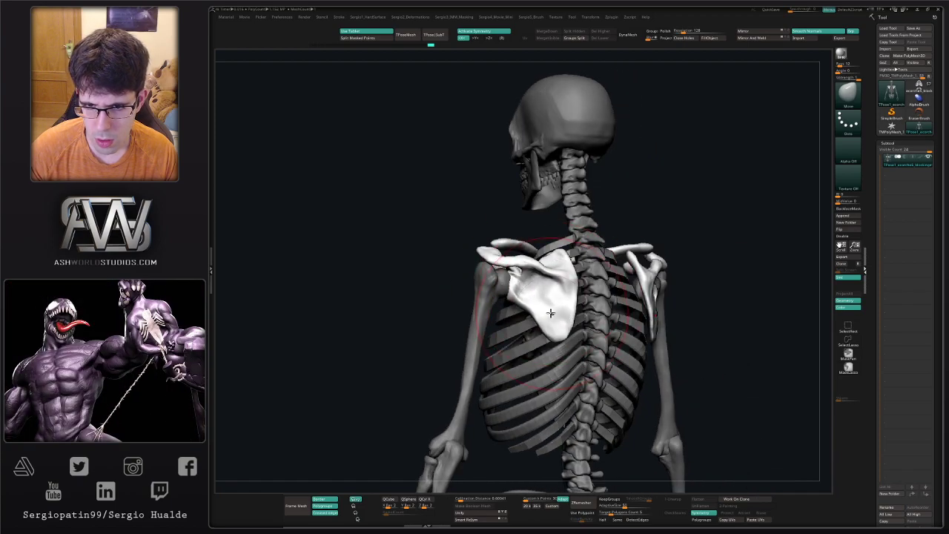
mouse_move(510, 289)
right_mouse_down("ctrl")
mouse_move(481, 307)
mouse_move(516, 283)
right_mouse_up("ctrl")
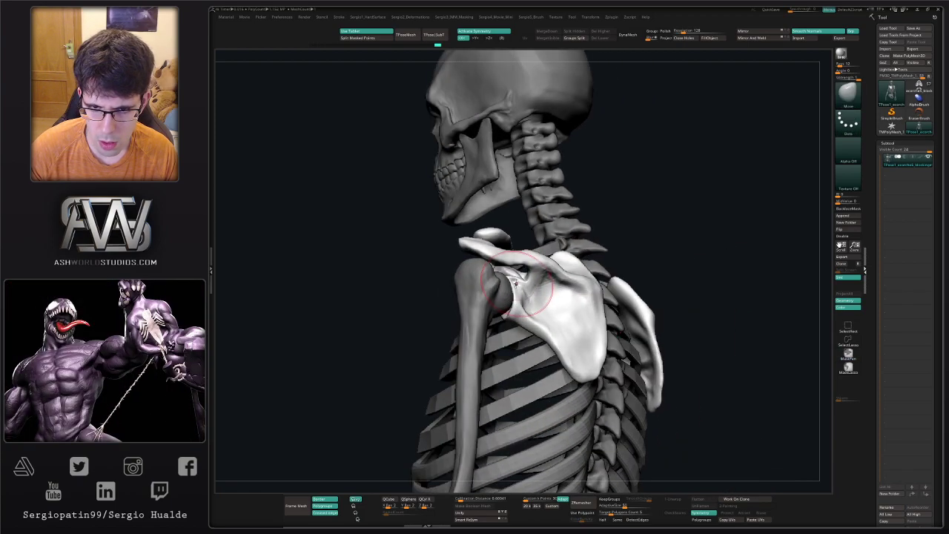
left_click_drag(503, 310, 585, 289)
key("space")
key("space")
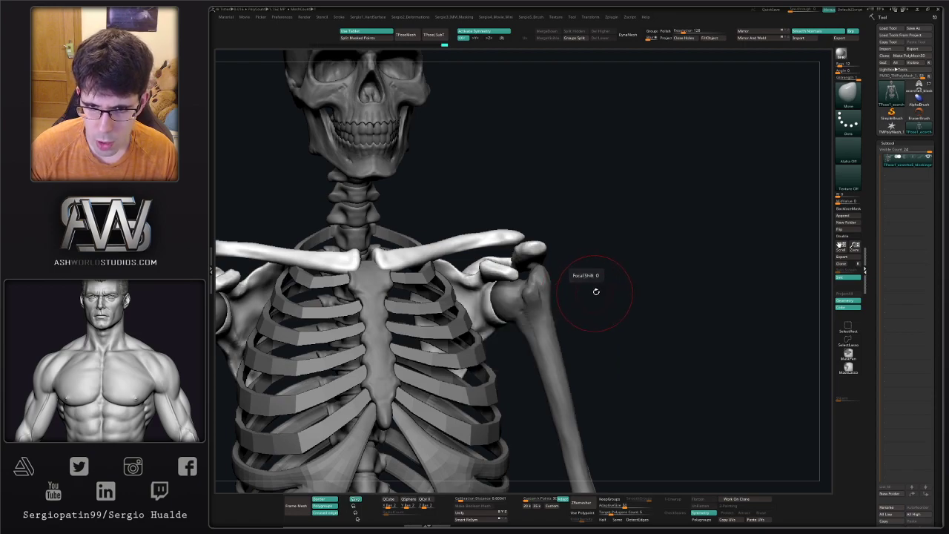
left_click(496, 317, "ctrl+shift")
left_click_drag(496, 317, 514, 298)
left_click(513, 298, "ctrl+shift")
right_click_drag(517, 301, 511, 303)
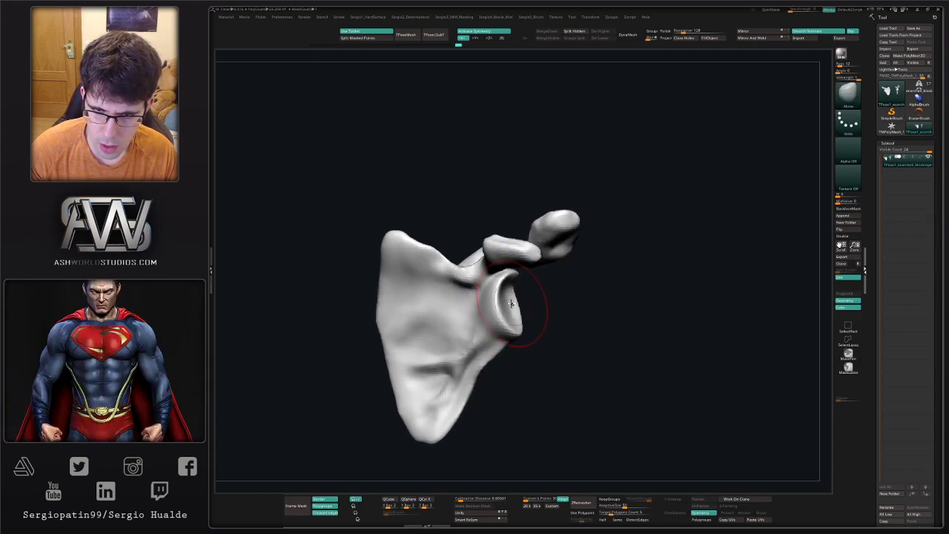
Sculpt the hollows and rims of the shoulder sockets with the ClayBuildup and Inflat brushes
key("b")
key("c")
key("b")
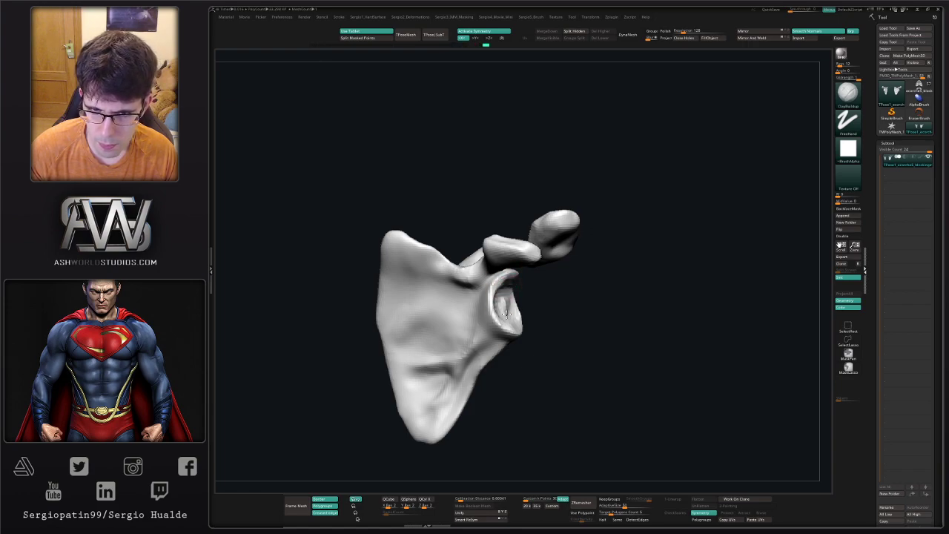
right_click_drag(506, 313, 487, 290)
key("b")
key("i")
key("n")
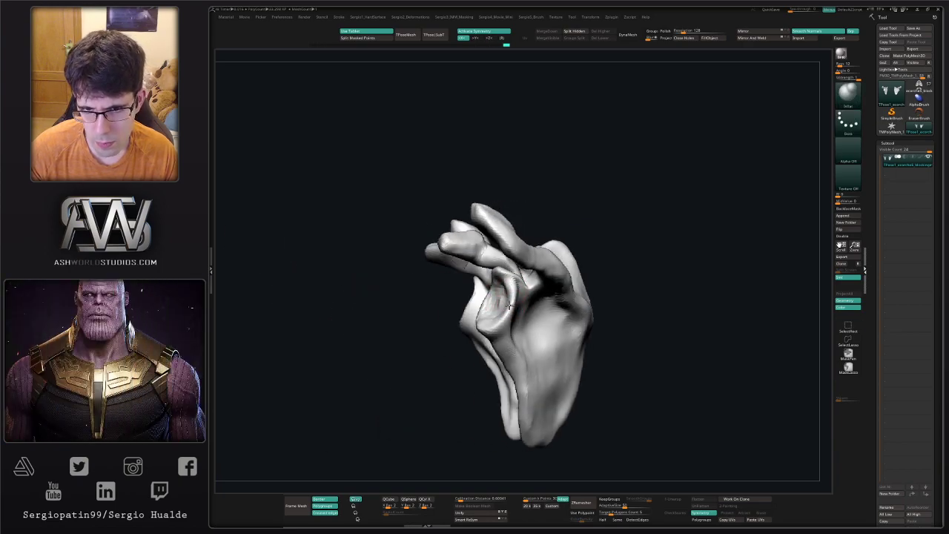
key("b")
key("c")
key("b")
mouse_move(501, 301)
right_mouse_down()
mouse_move(479, 276)
mouse_move(531, 328)
mouse_move(523, 314)
mouse_move(494, 315)
right_mouse_up()
Show the full skeleton and fit the shoulder sockets around the upper arm bone heads with the Move Topological brush
left_click(527, 323, "ctrl+shift")
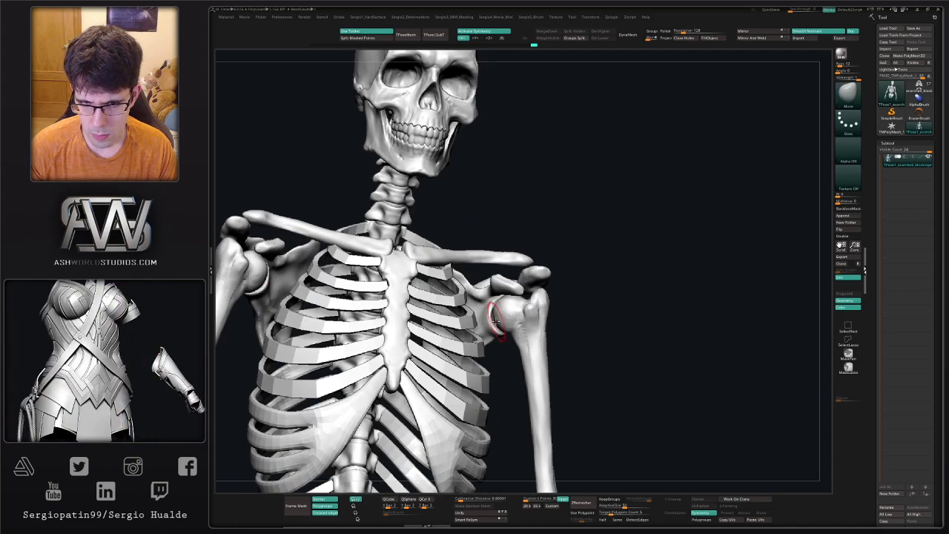
key("b")
key("m")
key("t")
left_click_drag(505, 320, 498, 318)
Mask everything except the shoulder blades and adjust them around the shoulder joints with the Move brush
key("w")
left_click(485, 326, "ctrl")
key("q")
key("b")
key("m")
key("v")
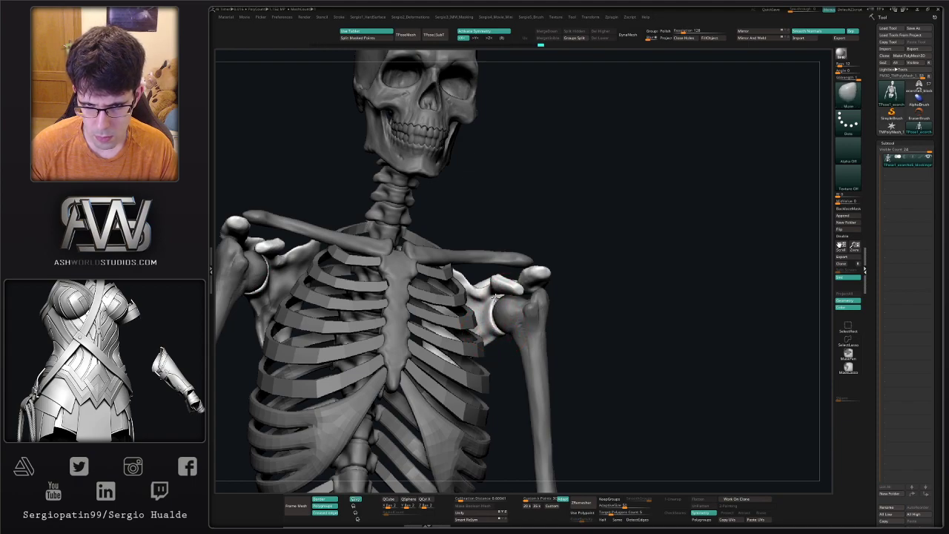
mouse_move(502, 304)
right_mouse_down()
mouse_move(489, 303)
mouse_move(567, 305)
mouse_move(584, 333)
mouse_move(605, 334)
mouse_move(602, 324)
mouse_move(588, 328)
mouse_move(663, 243)
mouse_move(654, 259)
mouse_move(665, 267)
mouse_move(524, 319)
mouse_move(535, 337)
mouse_move(522, 317)
mouse_move(525, 330)
mouse_move(525, 300)
right_mouse_up()
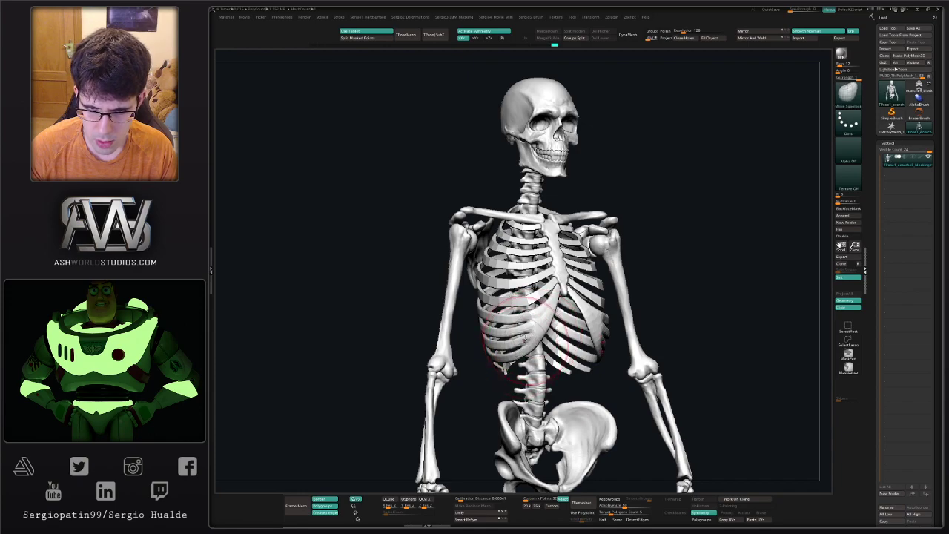
Examine the rib cage and shoulder girdle proportions from the front, side and back
right_click_drag(523, 335, 526, 335)
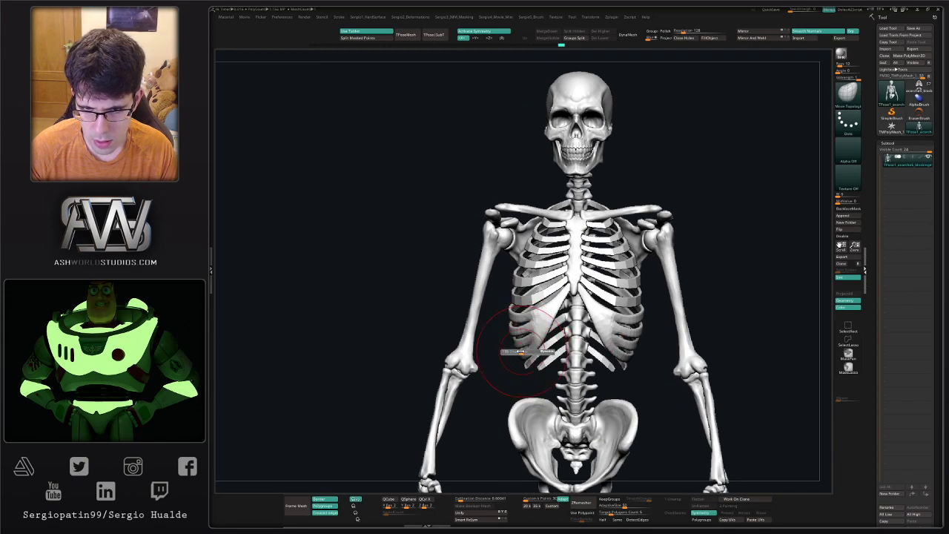
right_click_drag(522, 338, 537, 326, "ctrl")
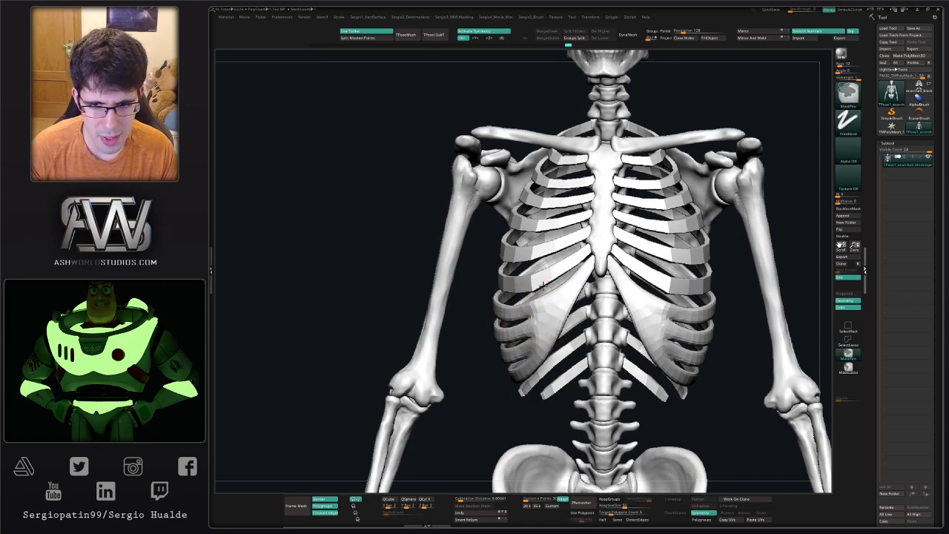
right_click_drag(527, 315, 549, 306)
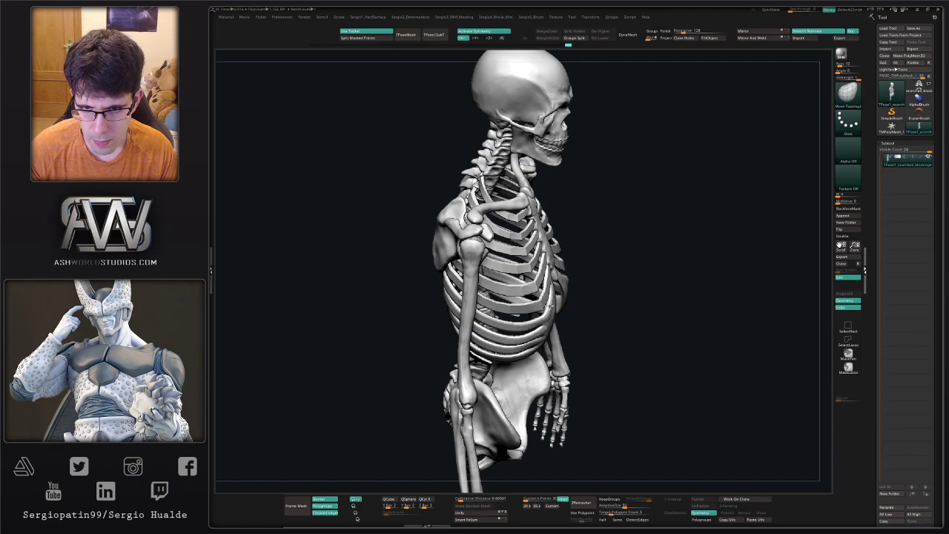
mouse_move(547, 311)
right_mouse_down()
mouse_move(526, 296)
mouse_move(545, 297)
right_mouse_up()
right_click_drag(544, 296, 519, 329, "ctrl")
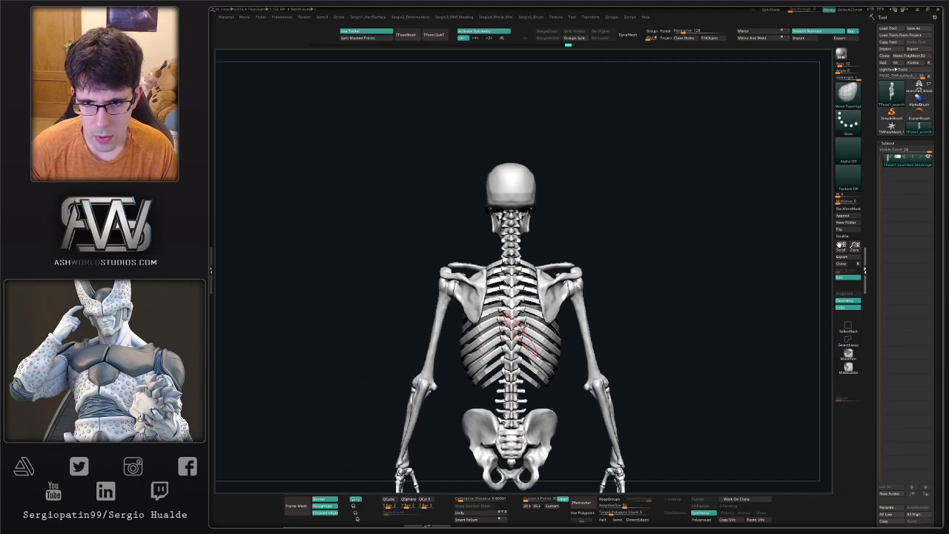
right_click_drag(616, 249, 530, 280)
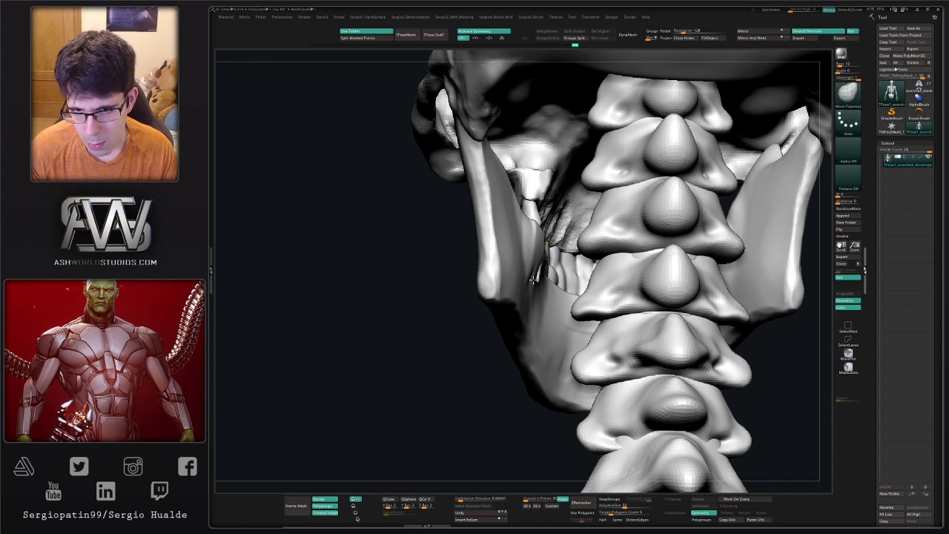
Mask everything except the teeth, adjust their fit in the jaws, and clear the mask
key("w")
left_click(566, 272, "ctrl")
key("q")
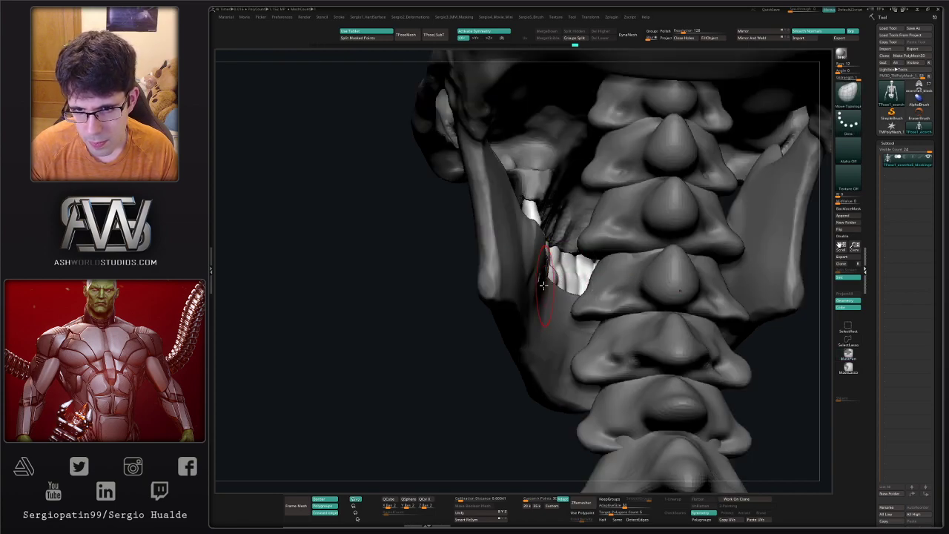
right_click_drag(544, 286, 581, 285, "ctrl")
right_click_drag(582, 285, 591, 282, "ctrl")
right_click_drag(591, 282, 570, 298)
left_click(629, 303, "ctrl")
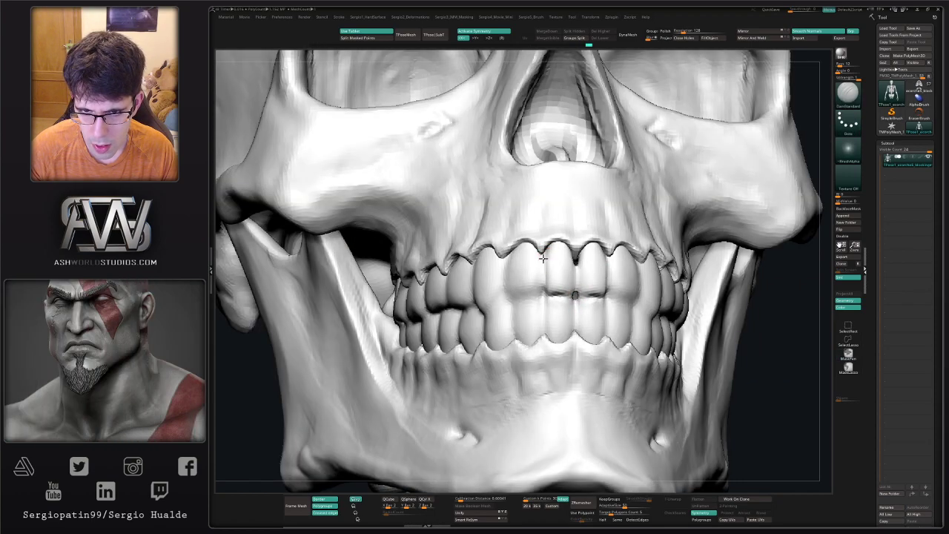
Define the grooves between the upper and lower teeth with the DamStandard brush, working along the side and front
right_click_drag(555, 307, 547, 298)
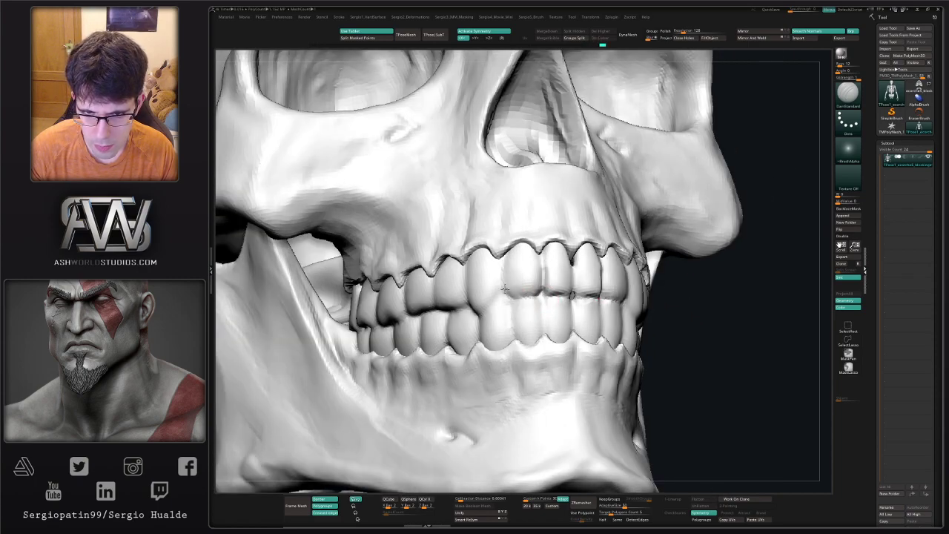
right_click_drag(526, 311, 503, 288)
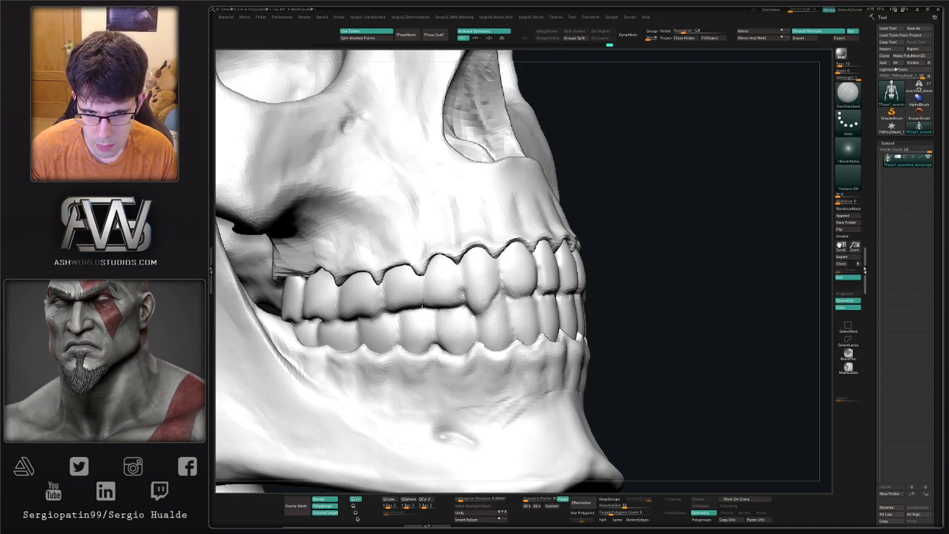
right_click_drag(429, 312, 489, 292)
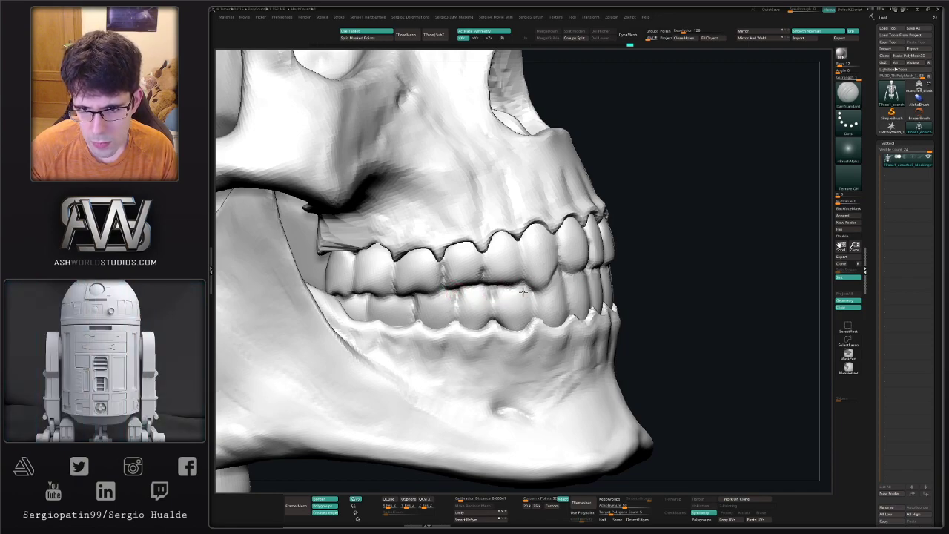
mouse_move(534, 302)
right_mouse_down()
mouse_move(531, 293)
mouse_move(556, 277)
right_mouse_up()
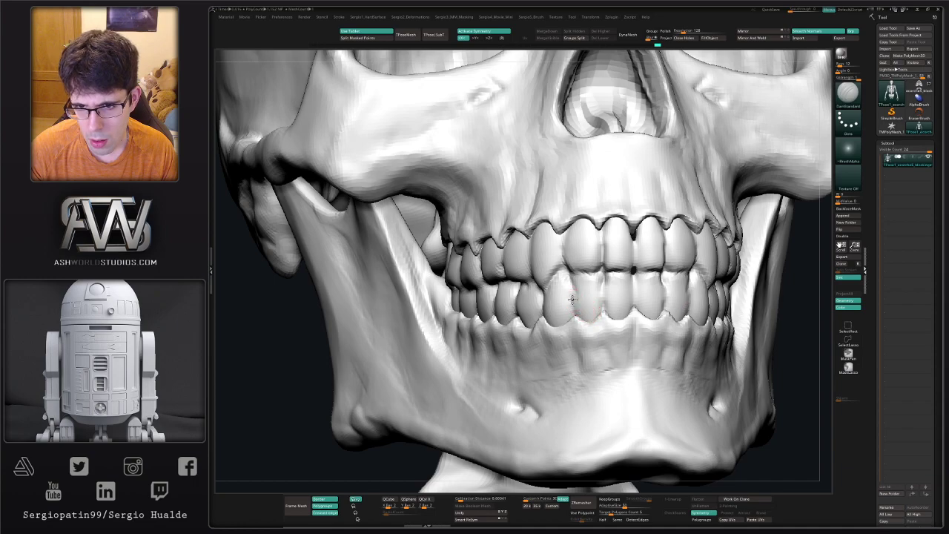
key("shift")
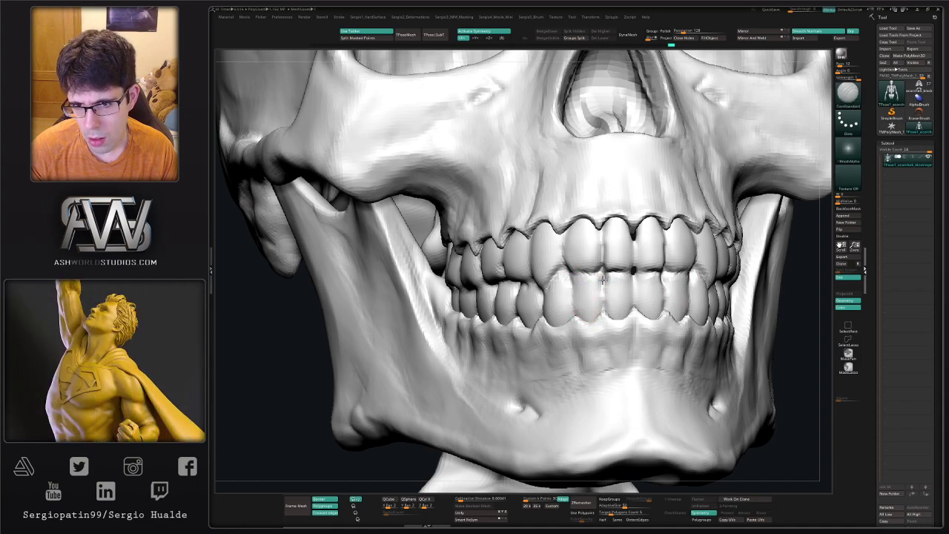
key("shift")
Smooth the surfaces and gum edges of the front teeth
mouse_move(610, 318)
right_mouse_down("ctrl")
mouse_move(584, 304)
mouse_move(585, 267)
right_mouse_up("ctrl")
right_click_drag(653, 297, 616, 370)
right_click_drag(617, 297, 582, 279)
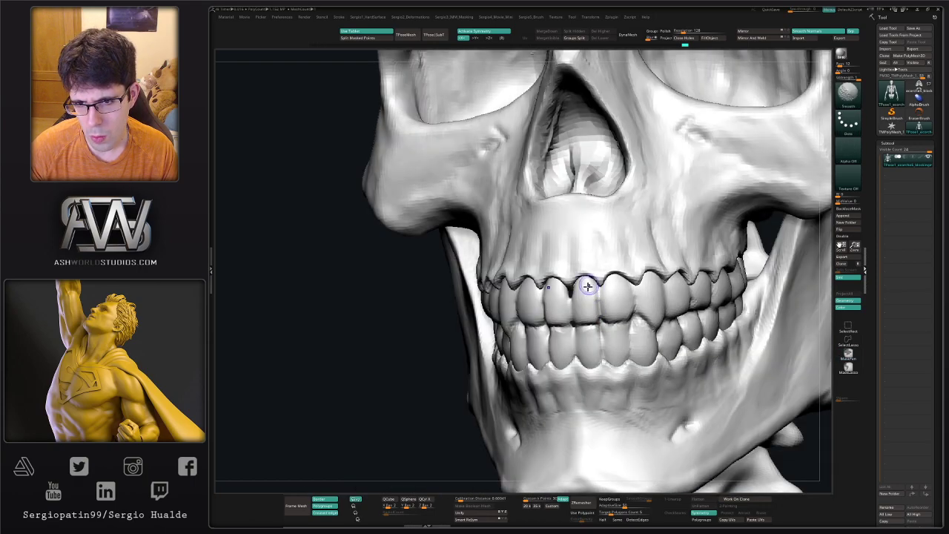
key("shift")
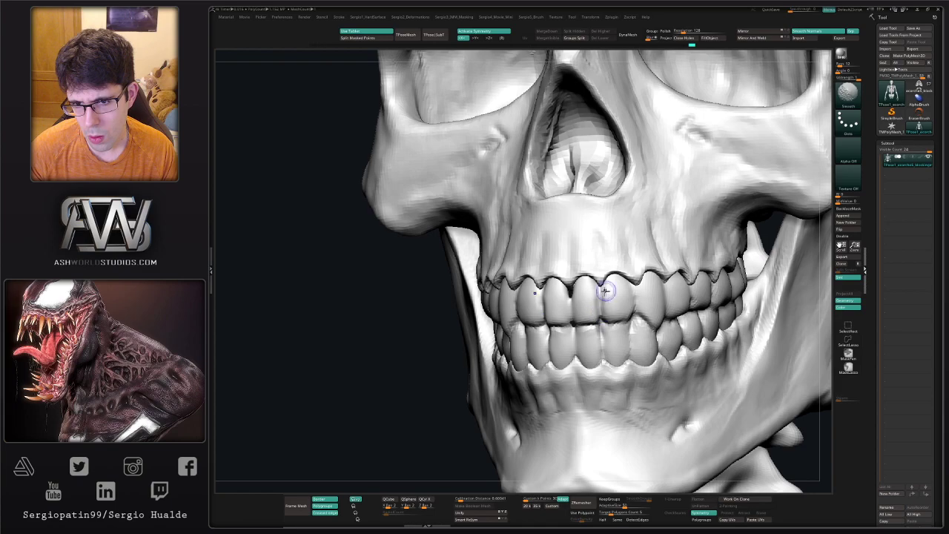
right_click_drag(644, 339, 621, 326, "ctrl")
right_click_drag(642, 357, 700, 327, "ctrl")
right_click_drag(700, 327, 804, 160, "alt")
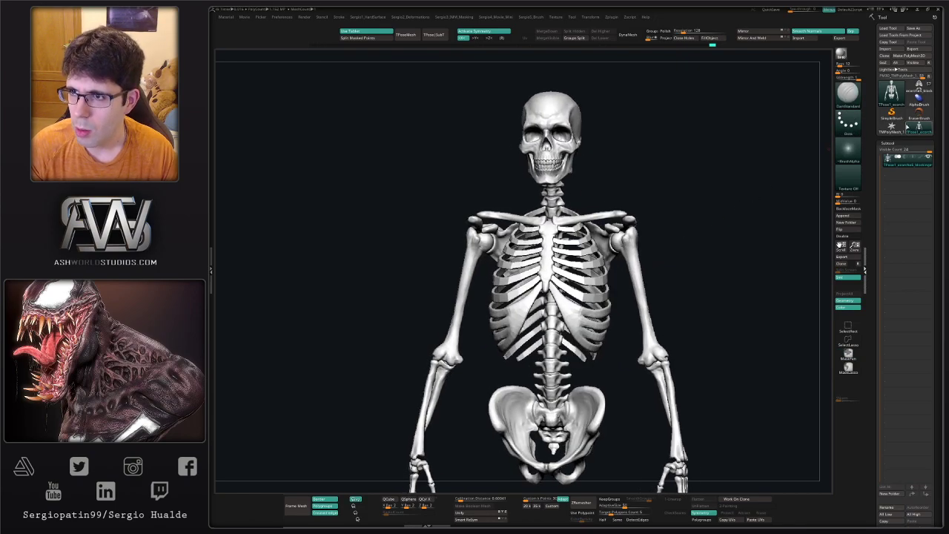
Compare the reshaped Transpose Master skeleton with the original multi-subtool model by switching between the two tools
left_click(919, 90)
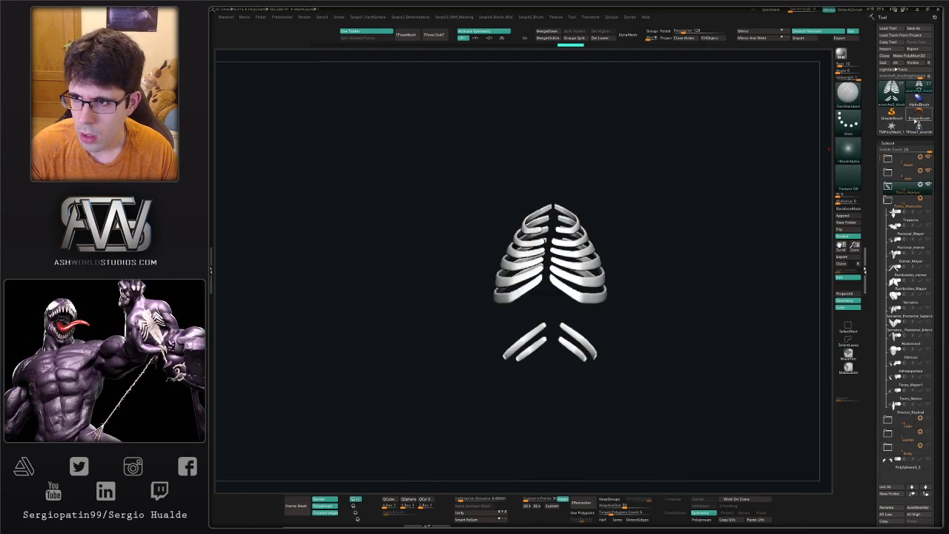
left_click(919, 128)
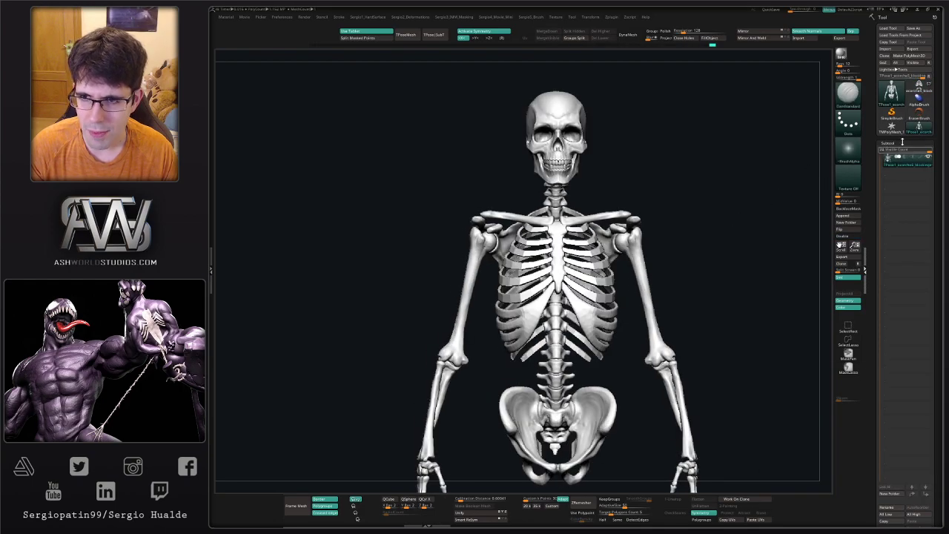
left_click(920, 90)
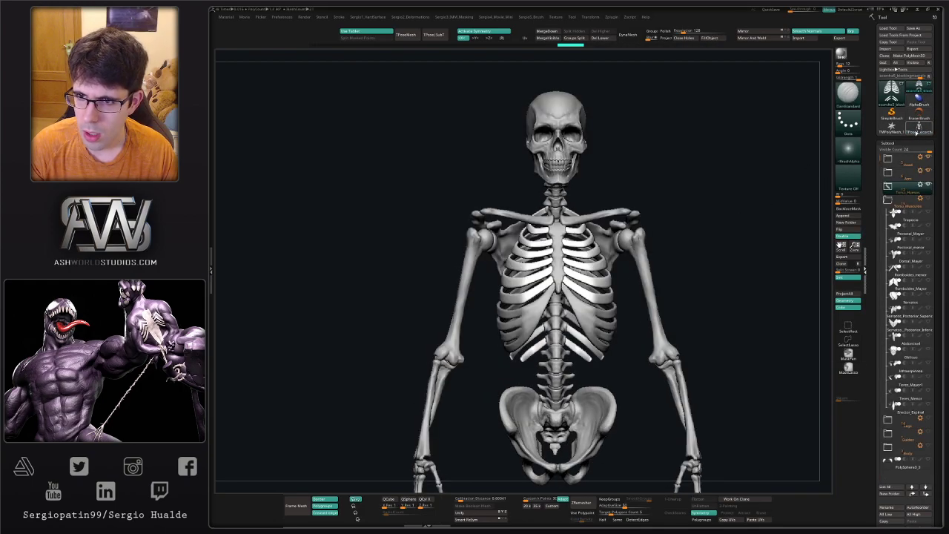
left_click(917, 129)
left_click(919, 89)
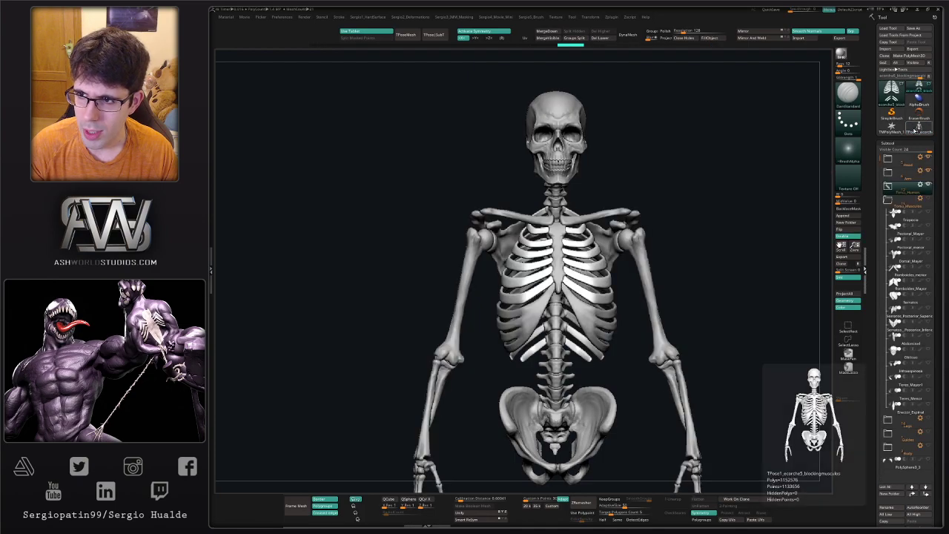
left_click(918, 128)
left_click_drag(713, 199, 703, 272)
left_click(919, 90)
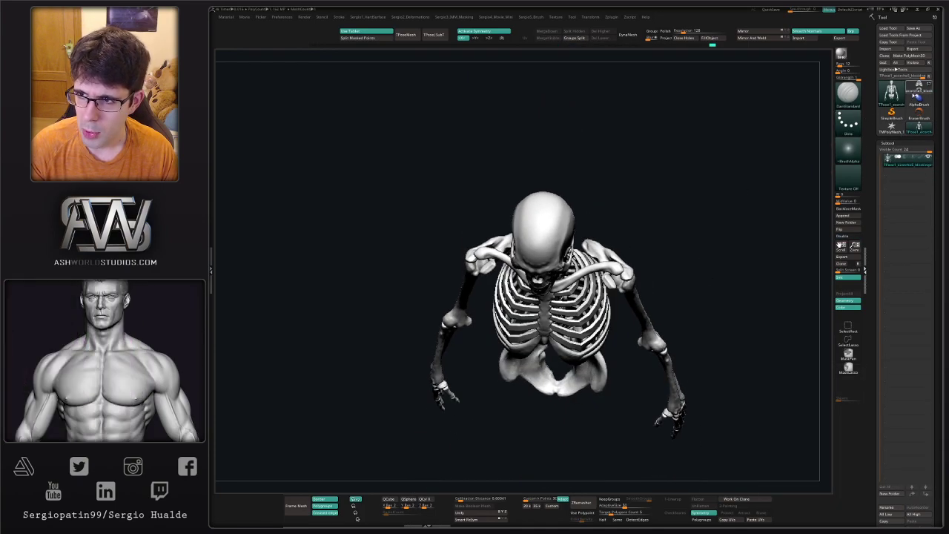
left_click(917, 130)
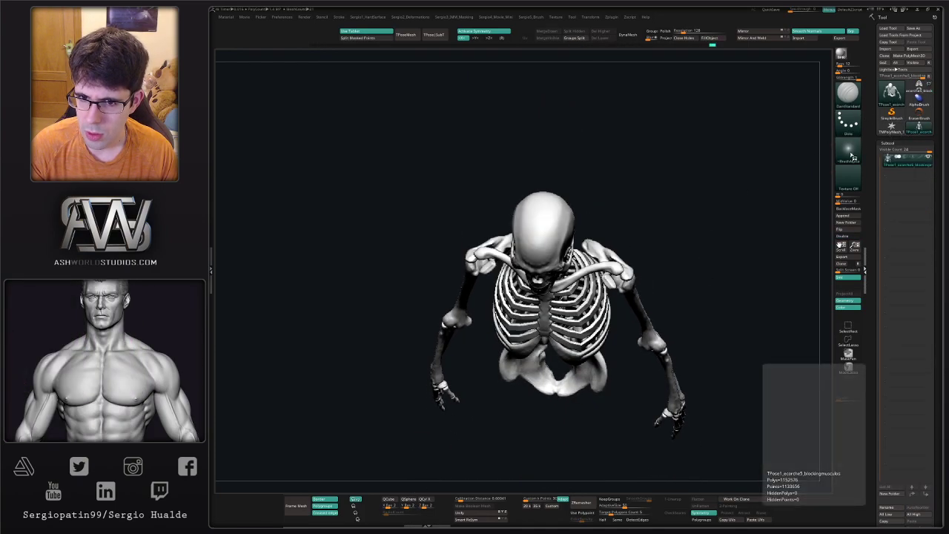
left_click_drag(701, 278, 682, 235)
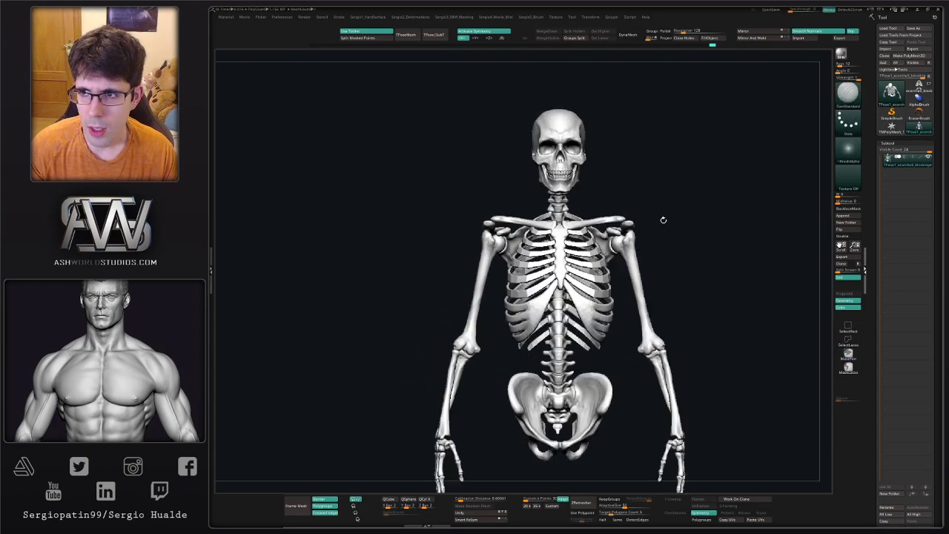
Transfer the reshaped skeleton back to the original subtools, and show the torso muscles with the pectoralis major hidden
left_click(435, 35)
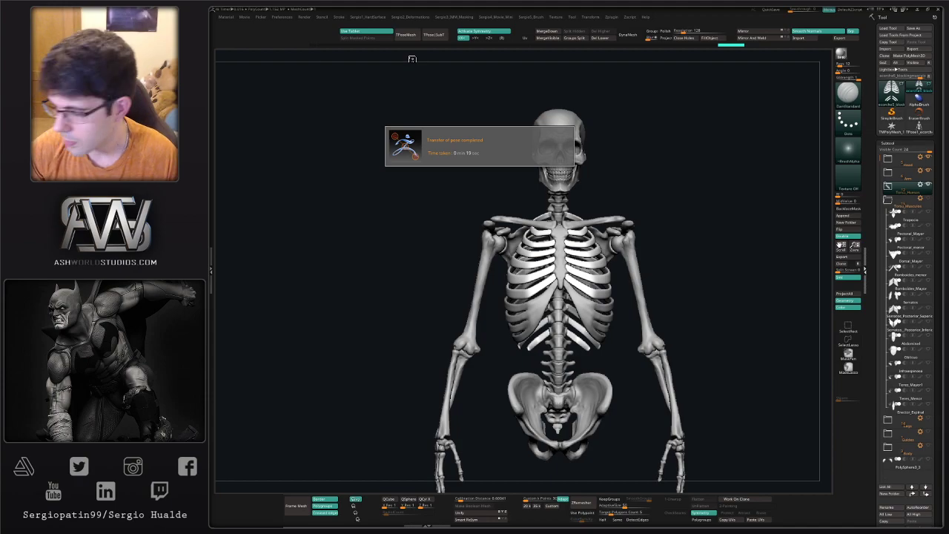
left_click_drag(669, 257, 646, 262)
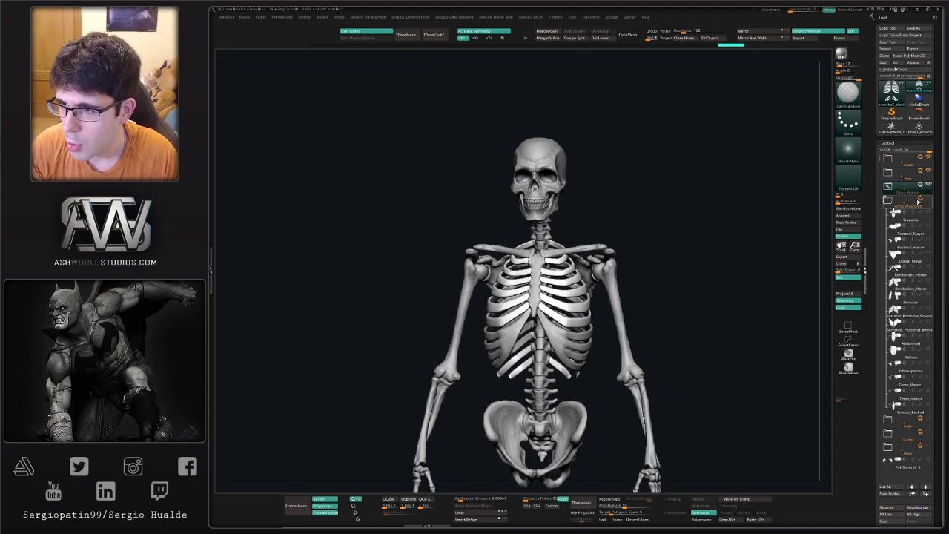
left_click(927, 199)
left_click_drag(649, 266, 678, 267)
left_click(928, 226)
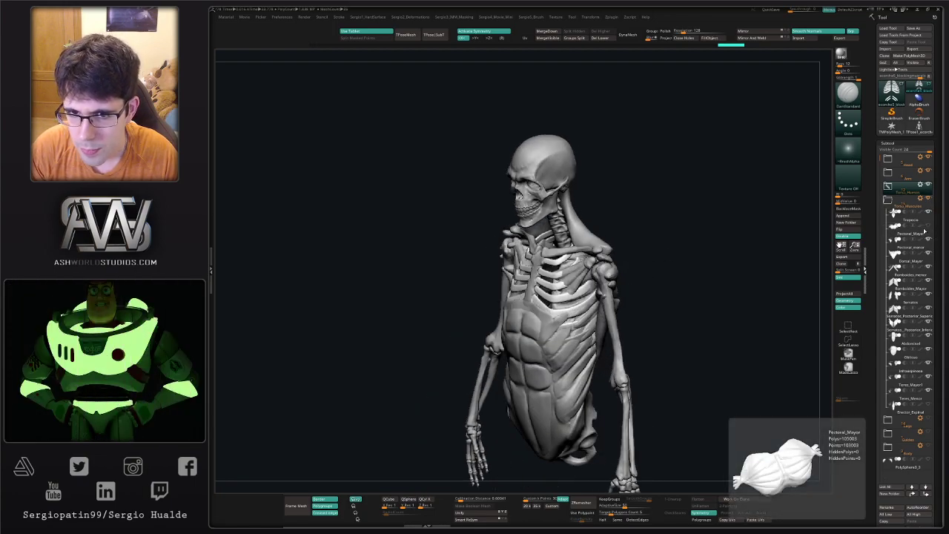
Refit the pectoralis minor between the ribs and shoulder with the Move brush
mouse_move(559, 271)
right_mouse_down("ctrl")
mouse_move(576, 278)
mouse_move(545, 299)
mouse_move(560, 290)
mouse_move(565, 301)
right_mouse_up("ctrl")
left_click(575, 278, "alt")
key("b")
key("m")
key("v")
key("s")
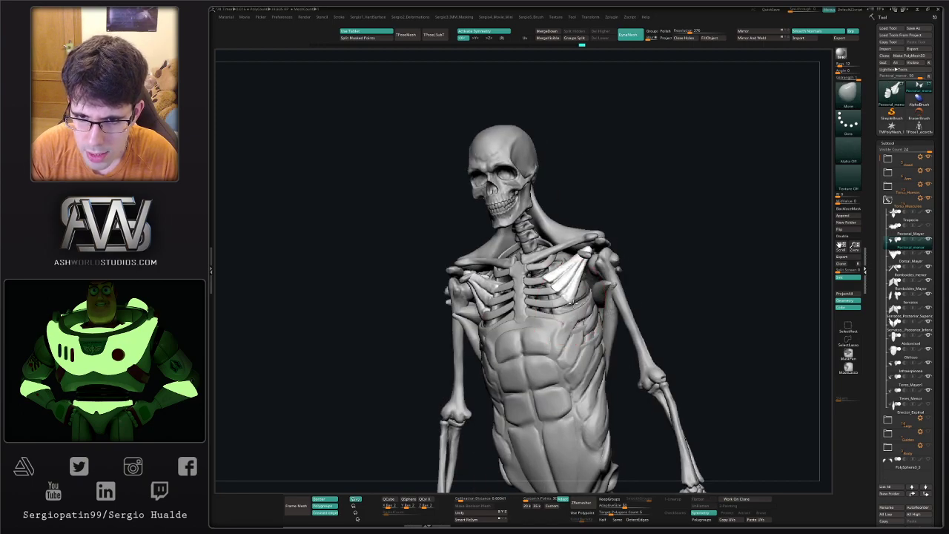
mouse_move(566, 300)
left_mouse_down()
mouse_move(493, 308)
mouse_move(514, 304)
left_mouse_up()
left_click(527, 322, "alt")
Select the trapezius and adjust its edges beside the shoulder blades and its lower tip along the spine
right_click_drag(522, 326, 546, 360)
left_click(553, 306, "alt")
left_click_drag(553, 307, 530, 292)
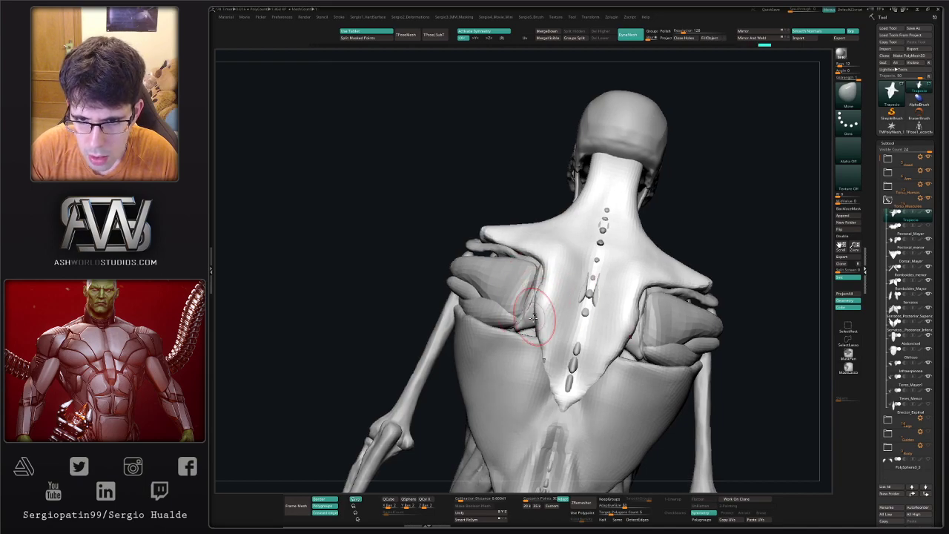
right_click_drag(550, 345, 561, 369, "ctrl")
left_click_drag(567, 398, 563, 387)
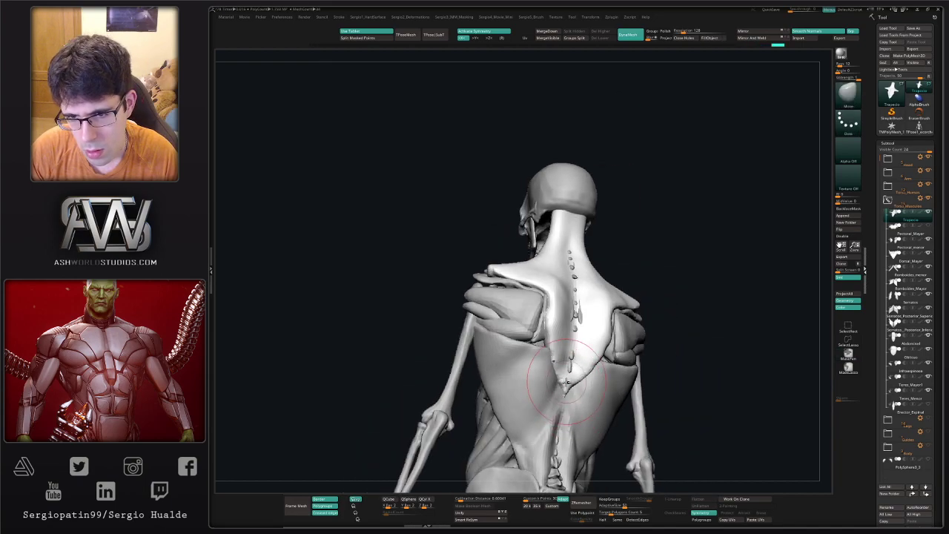
right_click_drag(584, 388, 528, 382)
left_click_drag(591, 382, 610, 380)
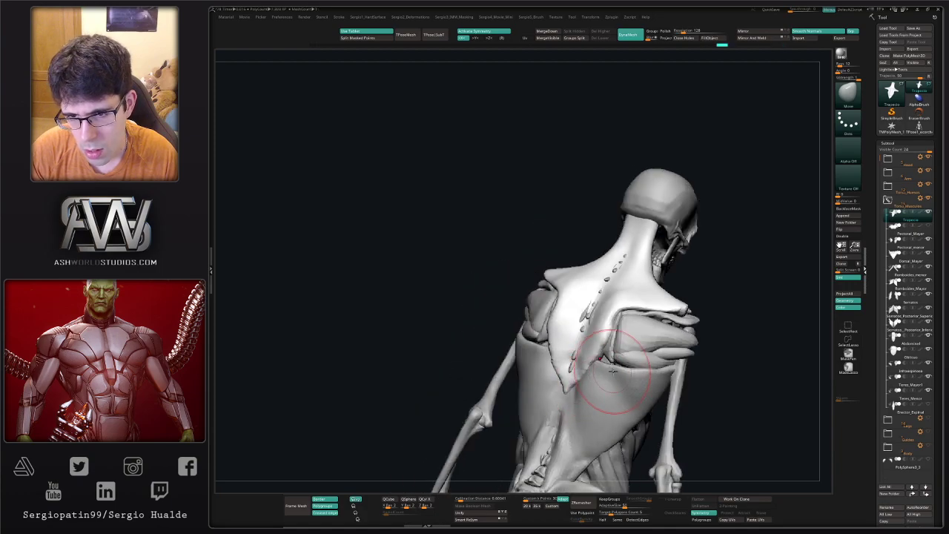
Reshape the trapezius over the upper back and shoulder blade, working from the side
right_click_drag(611, 378, 582, 376)
mouse_move(675, 330)
right_mouse_down("alt")
mouse_move(641, 351)
mouse_move(594, 348)
right_mouse_up("alt")
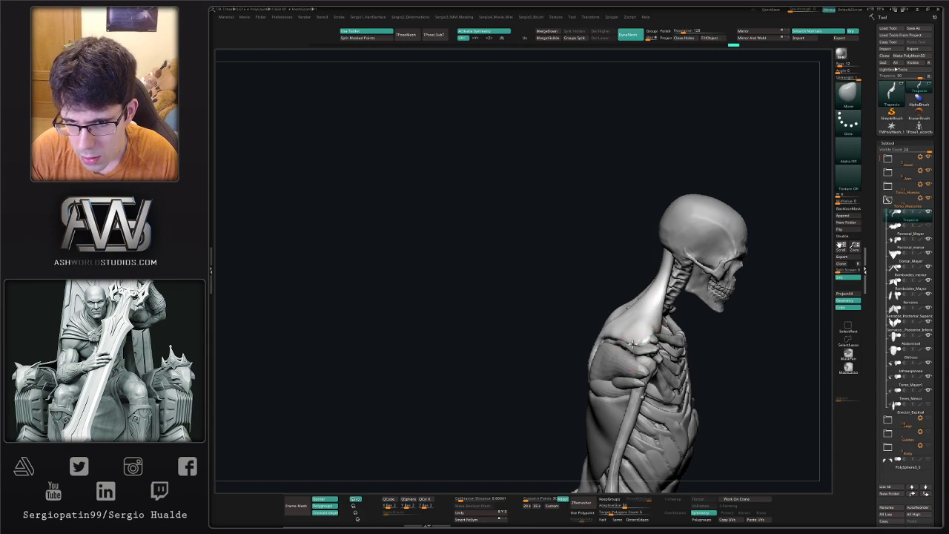
left_click_drag(613, 337, 623, 371)
mouse_move(616, 336)
left_mouse_down()
mouse_move(627, 344)
mouse_move(620, 350)
left_mouse_up()
right_click_drag(615, 351, 632, 353)
mouse_move(652, 371)
left_mouse_down()
mouse_move(626, 334)
mouse_move(607, 333)
left_mouse_up()
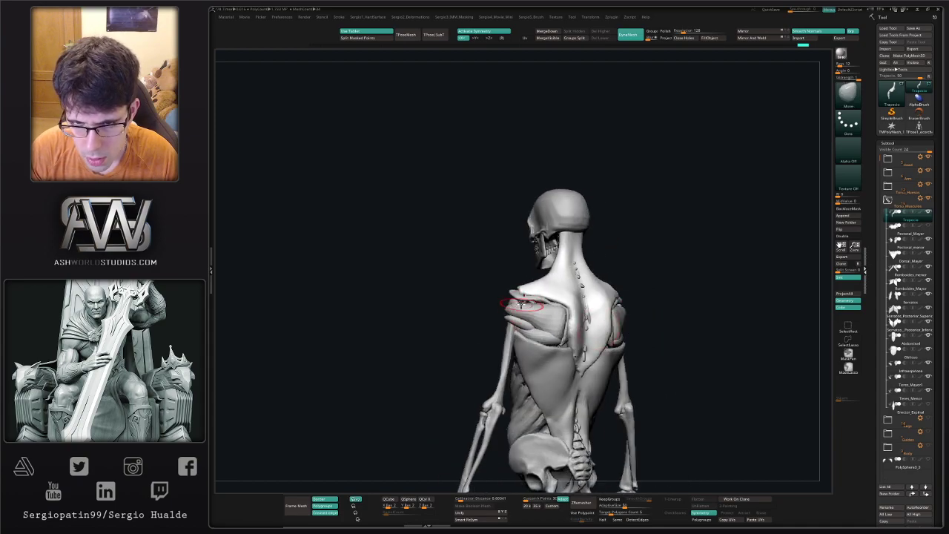
Select the infraspinatus and move its outer end to meet the head of the humerus
left_click(510, 307, "alt")
right_click_drag(506, 308, 510, 307, "ctrl")
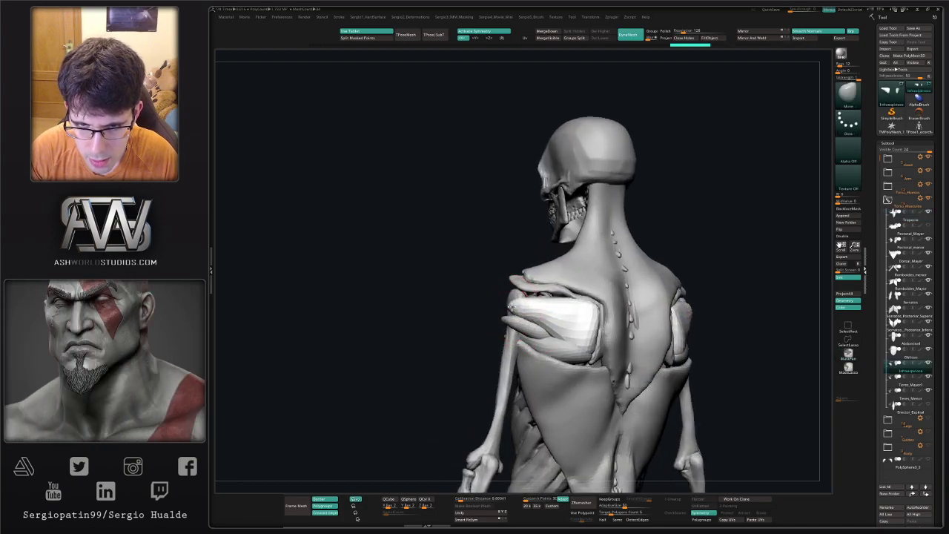
left_click_drag(510, 308, 515, 305)
right_click_drag(522, 306, 512, 308)
key("s")
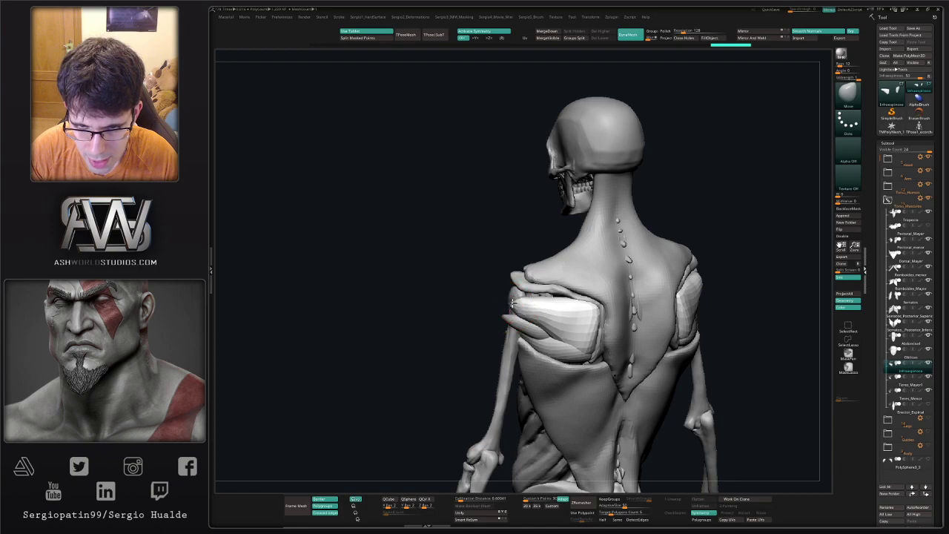
Fit the outer ends of the teres minor and teres major against the upper arm bone with the Move brush
left_click(504, 322, "alt")
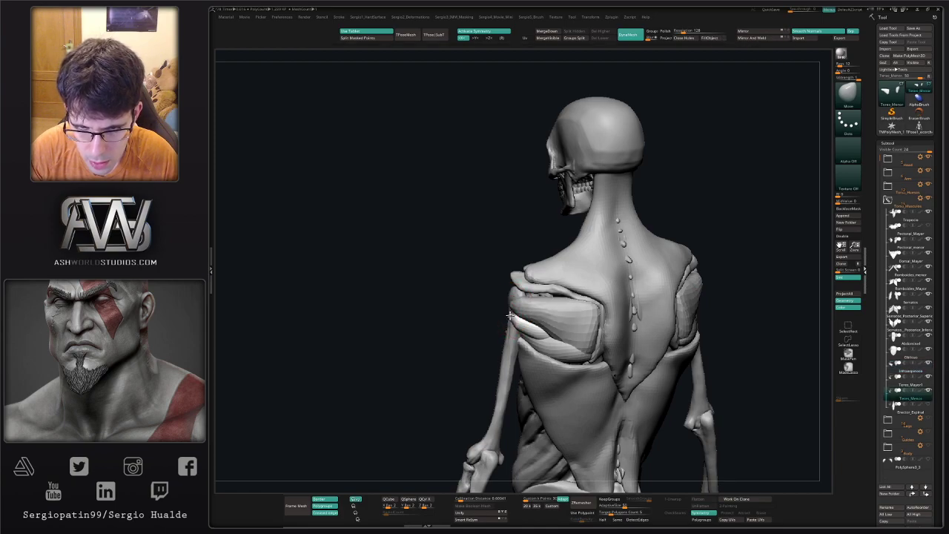
mouse_move(511, 319)
right_mouse_down()
mouse_move(538, 320)
mouse_move(519, 326)
mouse_move(567, 360)
mouse_move(604, 357)
right_mouse_up()
left_click(547, 339, "alt")
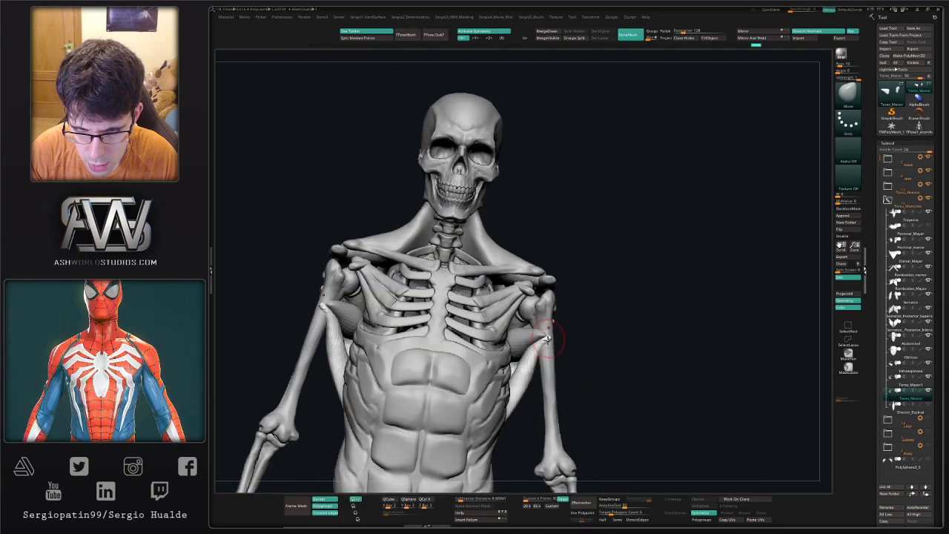
left_click(547, 338, "alt")
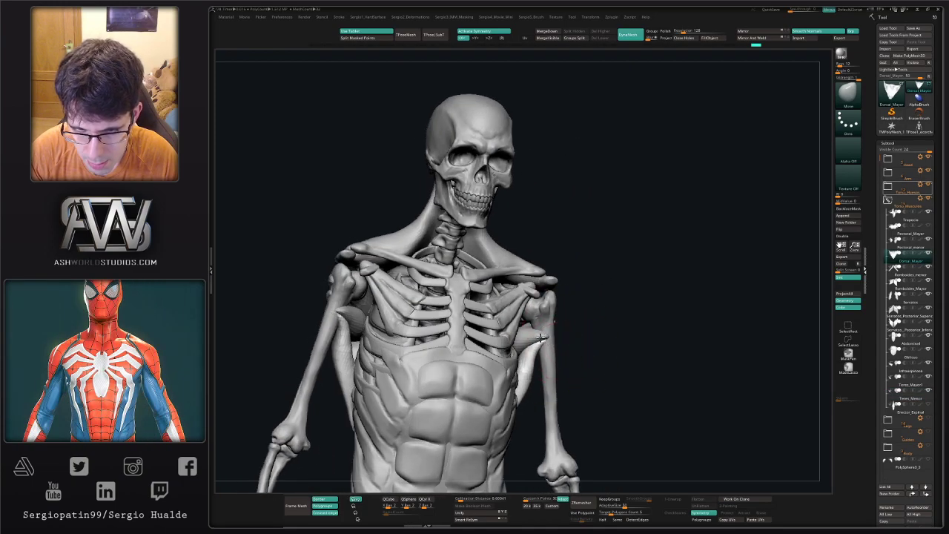
left_click(547, 338, "alt")
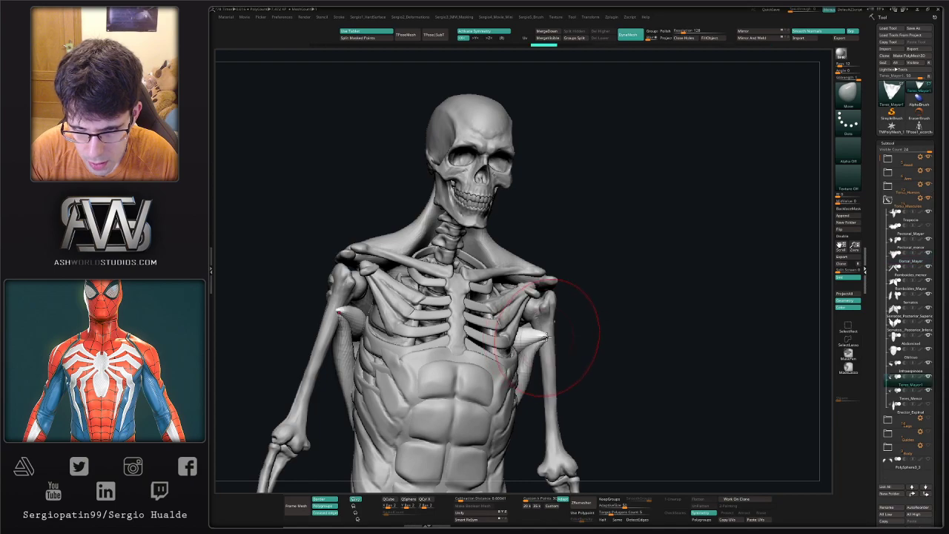
left_click_drag(584, 332, 561, 319)
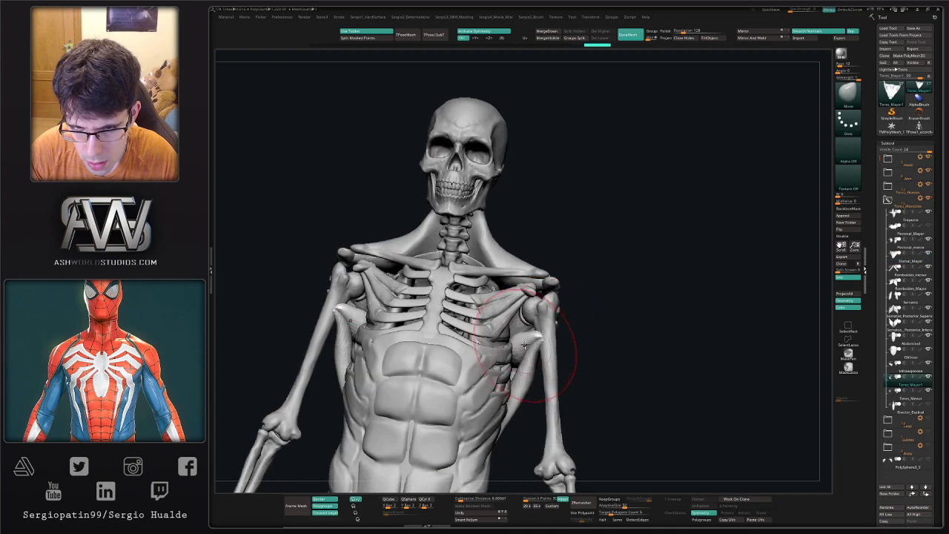
mouse_move(531, 342)
right_mouse_down()
mouse_move(521, 367)
mouse_move(522, 316)
mouse_move(525, 348)
right_mouse_up()
left_click(521, 308, "alt")
mouse_move(524, 349)
right_mouse_down()
mouse_move(508, 322)
mouse_move(553, 318)
mouse_move(521, 320)
right_mouse_up()
left_click_drag(521, 319, 527, 316)
Select the obliques and hide the latissimus dorsi to expose the deeper back muscles
mouse_move(527, 319)
right_mouse_down()
mouse_move(509, 325)
mouse_move(516, 313)
mouse_move(511, 344)
mouse_move(495, 335)
mouse_move(510, 320)
mouse_move(527, 331)
mouse_move(583, 322)
mouse_move(562, 328)
right_mouse_up()
left_click(510, 320, "alt")
right_click_drag(562, 328, 593, 326, "ctrl")
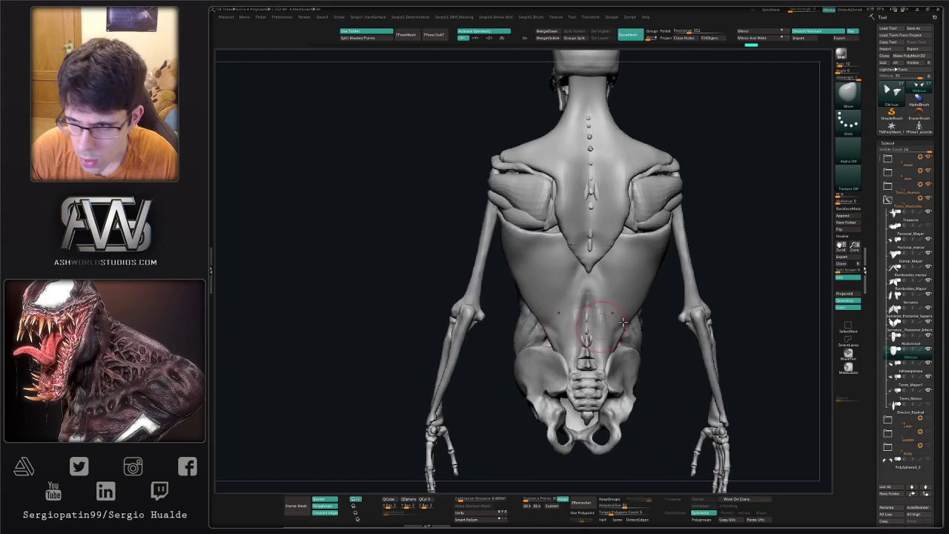
right_click_drag(823, 331, 815, 305)
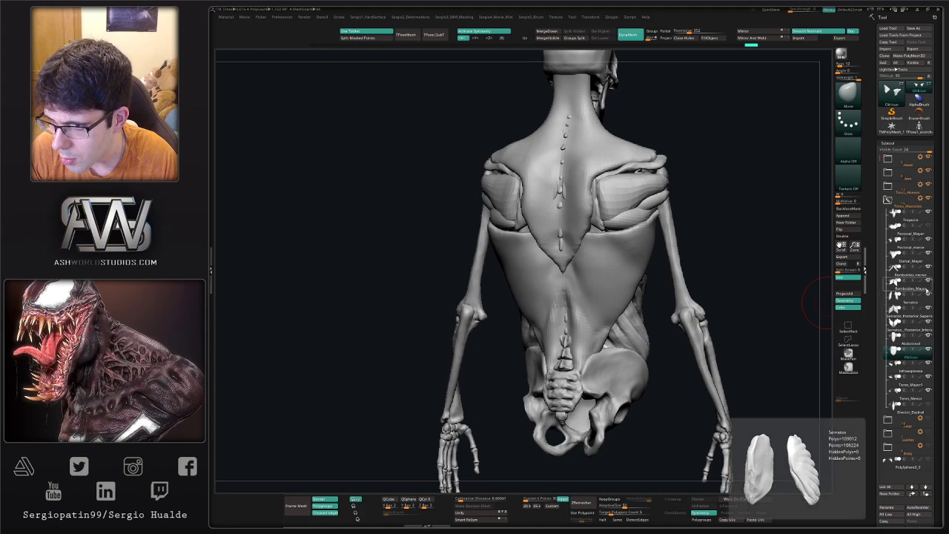
left_click(928, 255)
right_click_drag(773, 290, 716, 277)
mouse_move(635, 282)
right_mouse_down("ctrl")
mouse_move(618, 312)
mouse_move(628, 288)
right_mouse_up("ctrl")
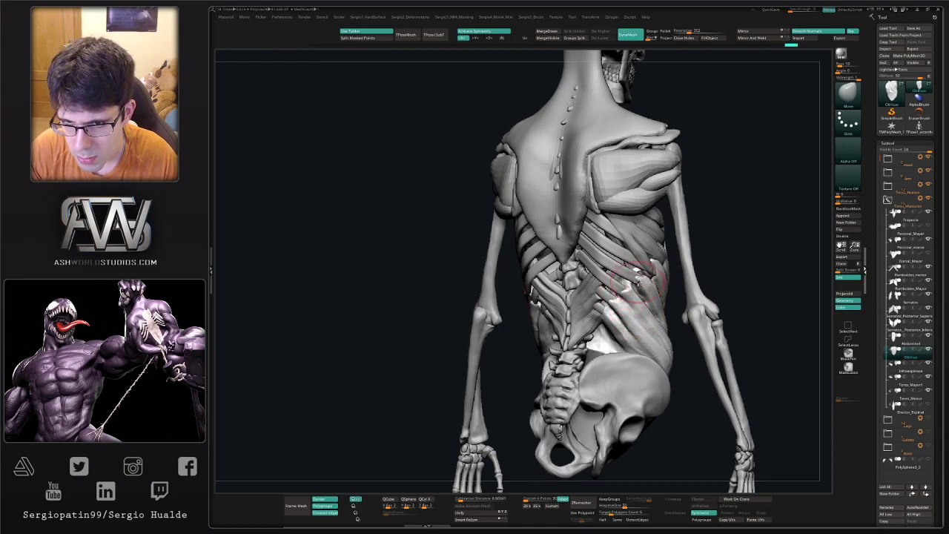
Switch to the Move Topological brush and refit the lower serratus posterior to the spine and ribs
key("b")
key("m")
key("t")
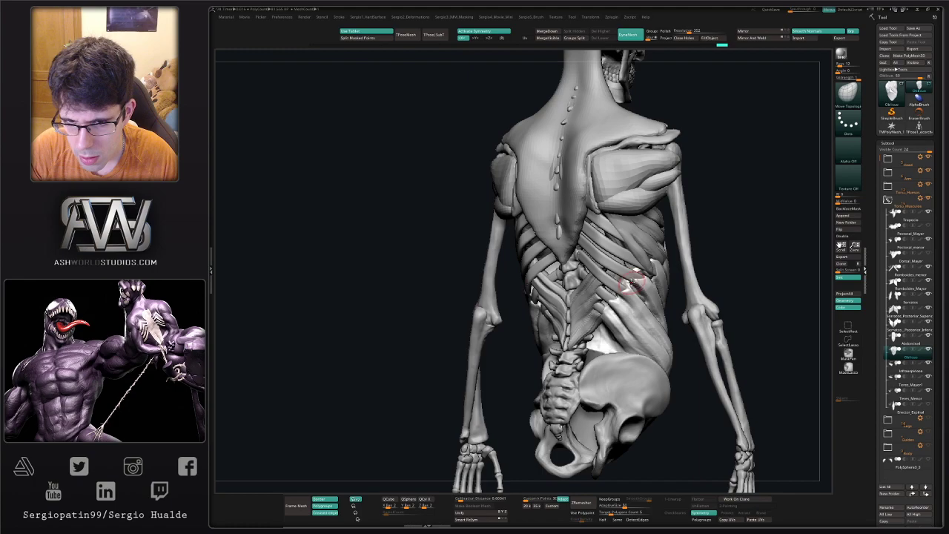
right_click_drag(630, 282, 574, 337)
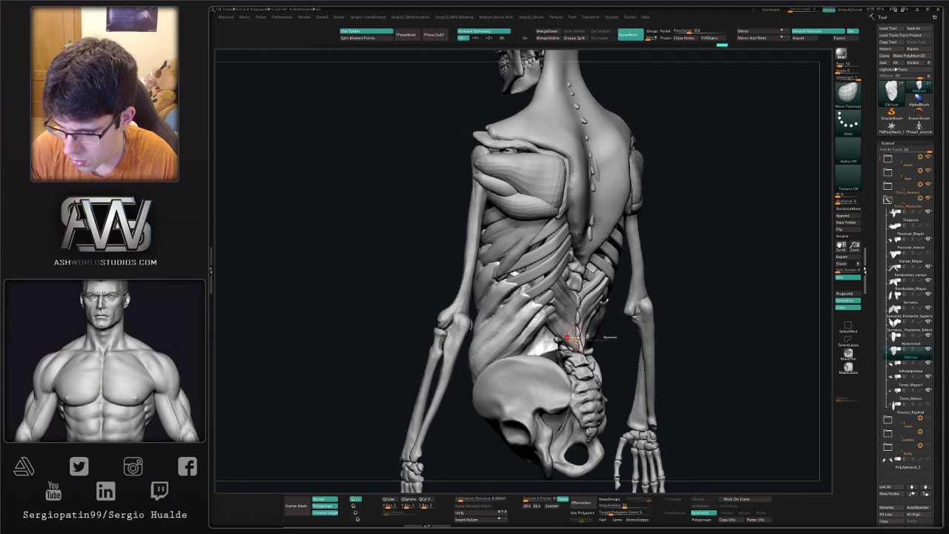
left_click(575, 346, "alt")
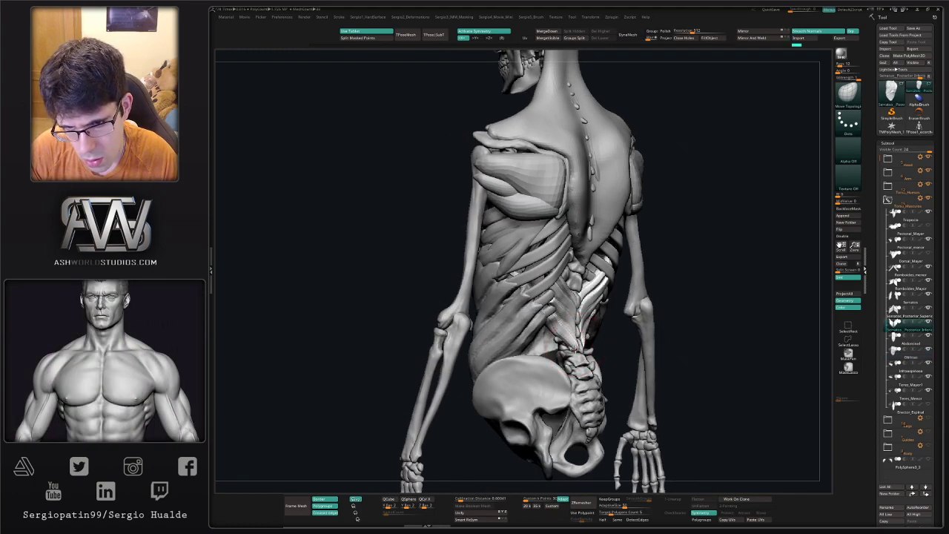
mouse_move(576, 320)
right_mouse_down()
mouse_move(571, 307)
mouse_move(568, 327)
mouse_move(583, 305)
right_mouse_up()
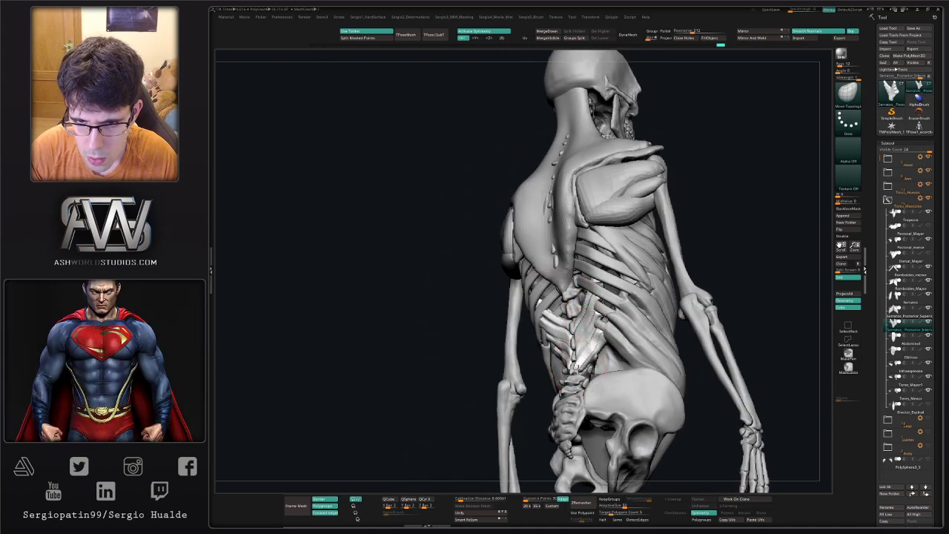
right_click_drag(585, 387, 634, 294)
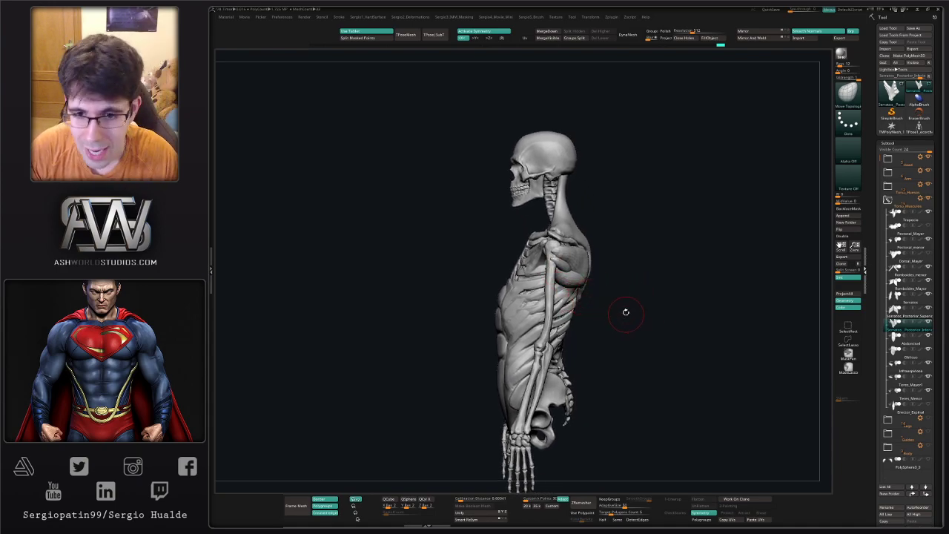
Select the abdominal muscle and adjust its front profile with the Move brush from the side
left_click(497, 365, "alt")
right_click_drag(487, 358, 562, 326, "ctrl")
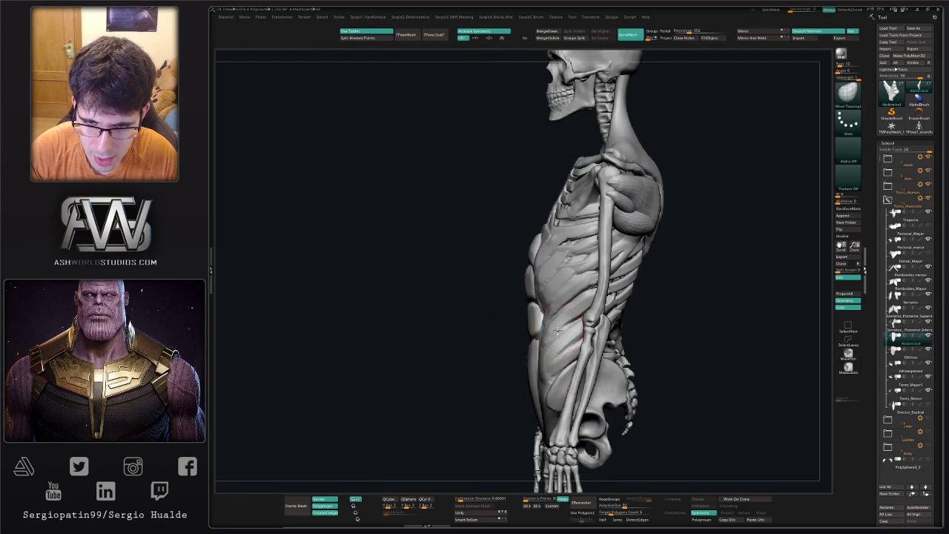
left_click(527, 356, "alt")
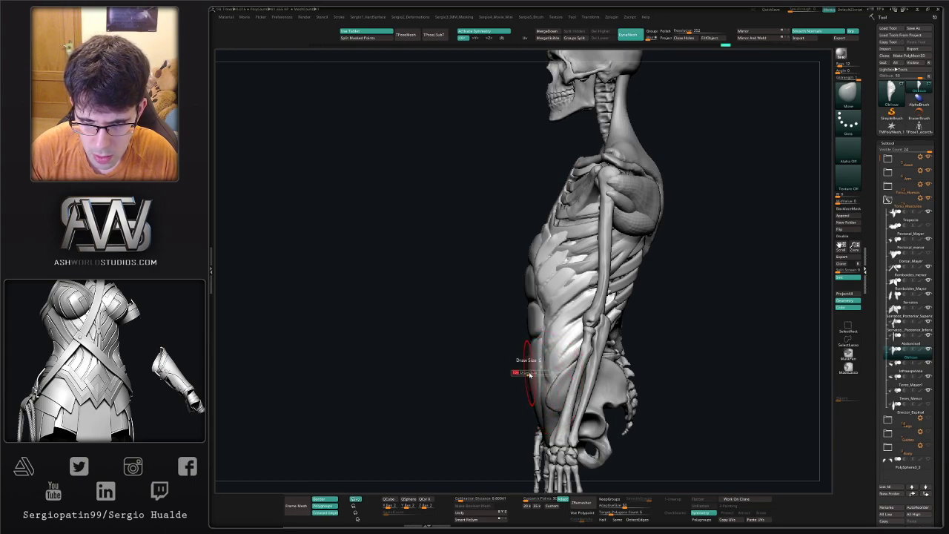
left_click(529, 369, "alt")
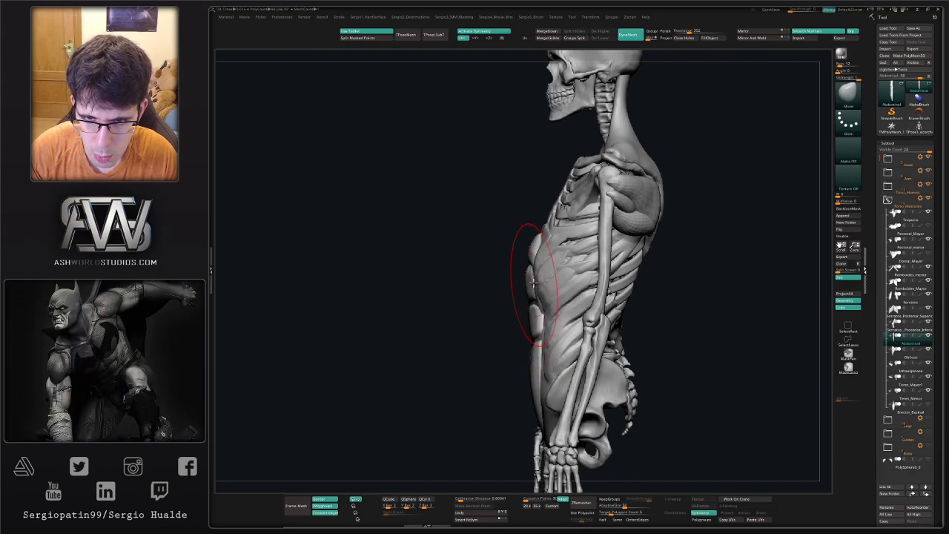
left_click_drag(528, 251, 531, 250)
Flatten the surfaces of the abdominal blocks with the TrimDynamic brush, including the long lower pair
mouse_move(437, 296)
left_mouse_down()
mouse_move(532, 345)
mouse_move(517, 397)
left_mouse_up()
key("ctrl+shift+t")
key("s")
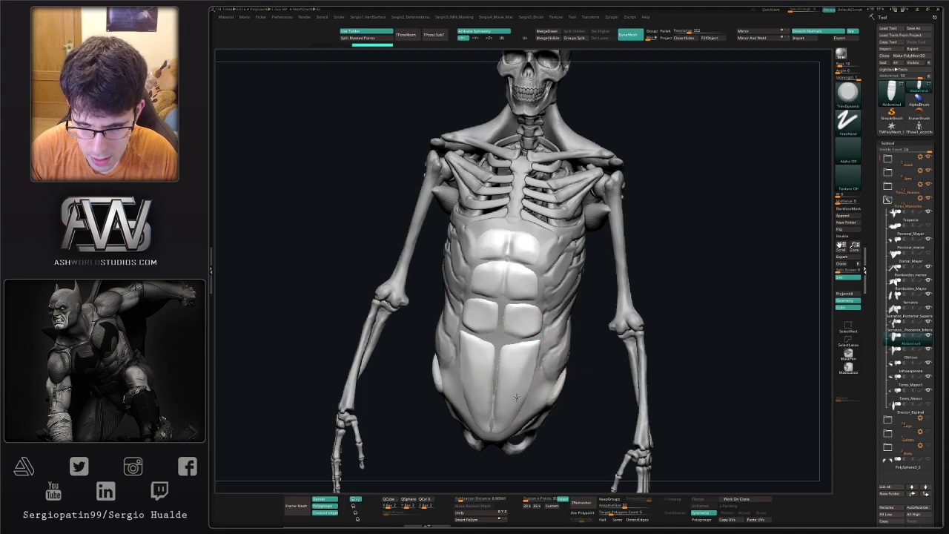
left_click_drag(524, 359, 516, 389)
mouse_move(516, 389)
right_mouse_down("ctrl")
mouse_move(523, 422)
mouse_move(531, 415)
right_mouse_up("ctrl")
mouse_move(534, 334)
left_mouse_down()
mouse_move(542, 369)
mouse_move(471, 470)
mouse_move(543, 349)
left_mouse_up()
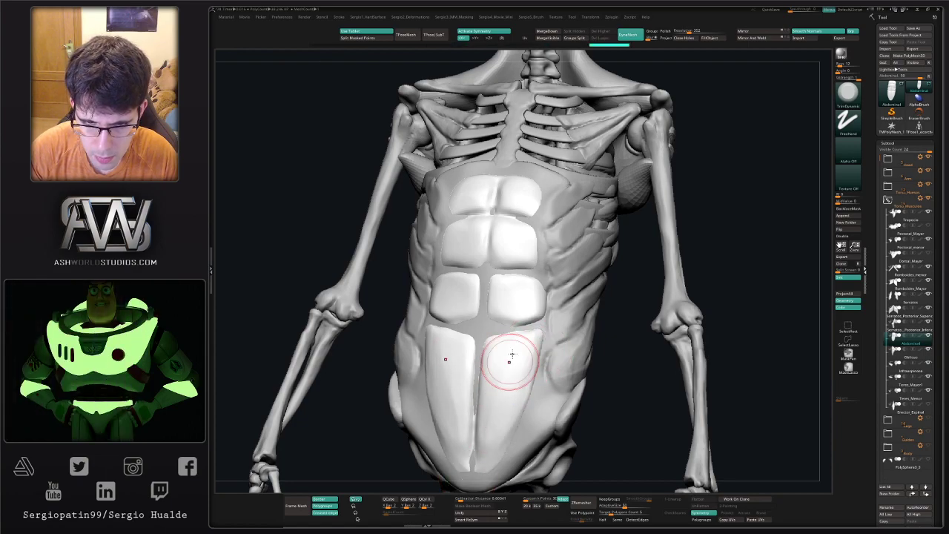
right_click_drag(479, 440, 502, 365)
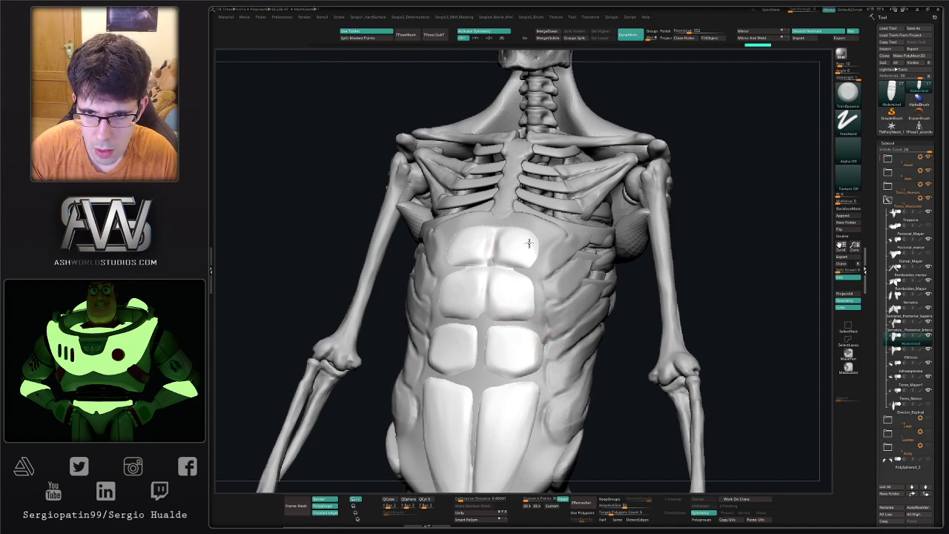
mouse_move(555, 275)
right_mouse_down("ctrl")
mouse_move(509, 328)
mouse_move(507, 356)
mouse_move(483, 354)
mouse_move(509, 377)
mouse_move(542, 352)
mouse_move(536, 339)
right_mouse_up("ctrl")
right_click_drag(514, 261, 504, 301, "alt")
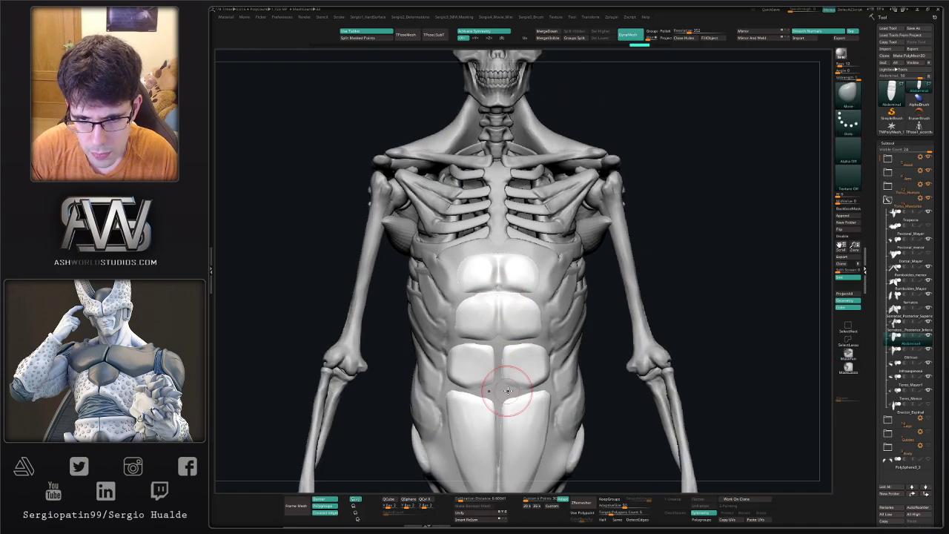
Reshape the outer edges and corners of the abdominal blocks with the Move Topological brush
right_click_drag(507, 390, 521, 390)
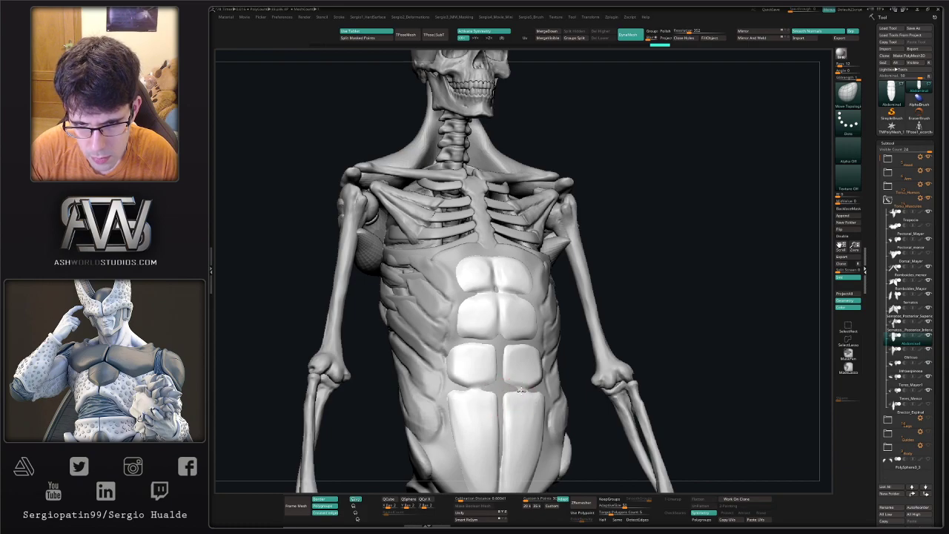
right_click_drag(518, 385, 483, 381)
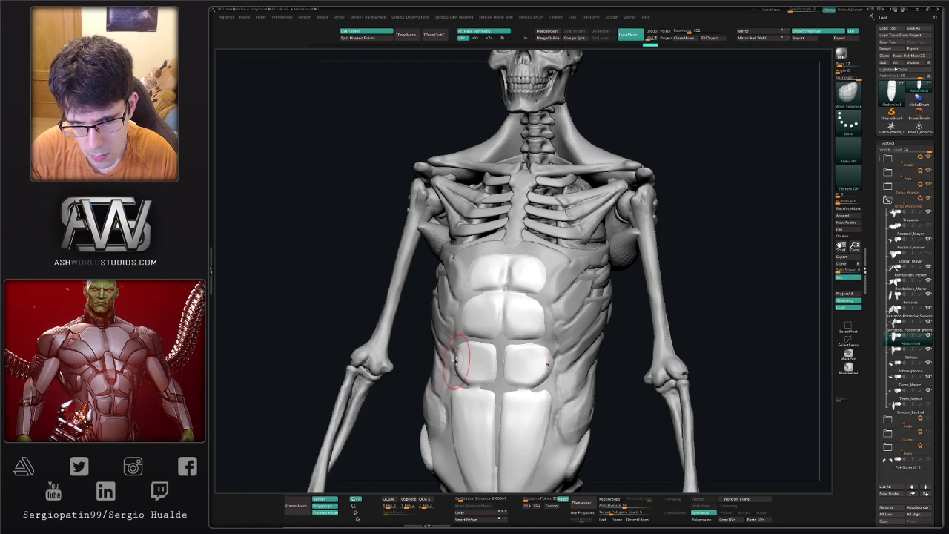
left_click_drag(455, 360, 451, 361)
left_click_drag(455, 398, 450, 384)
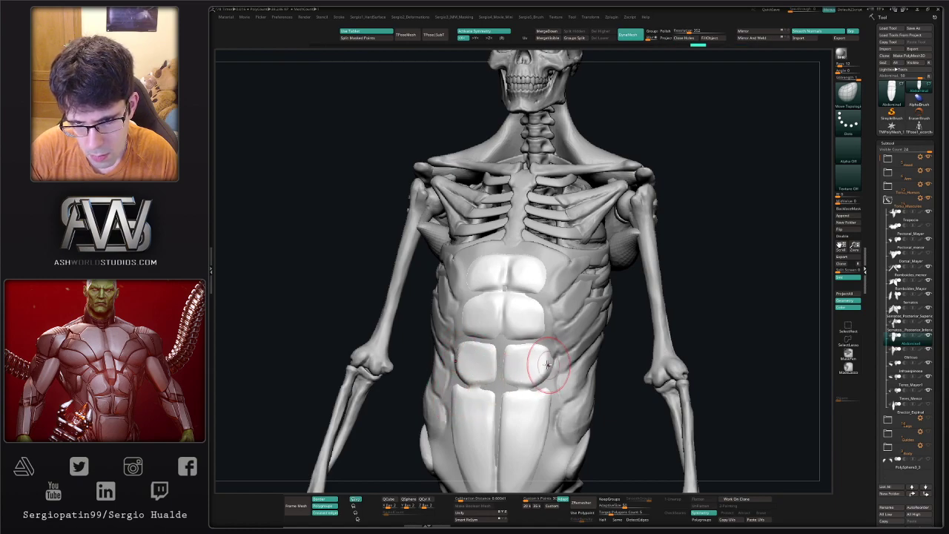
left_click_drag(545, 338, 546, 331)
left_click_drag(548, 267, 526, 248)
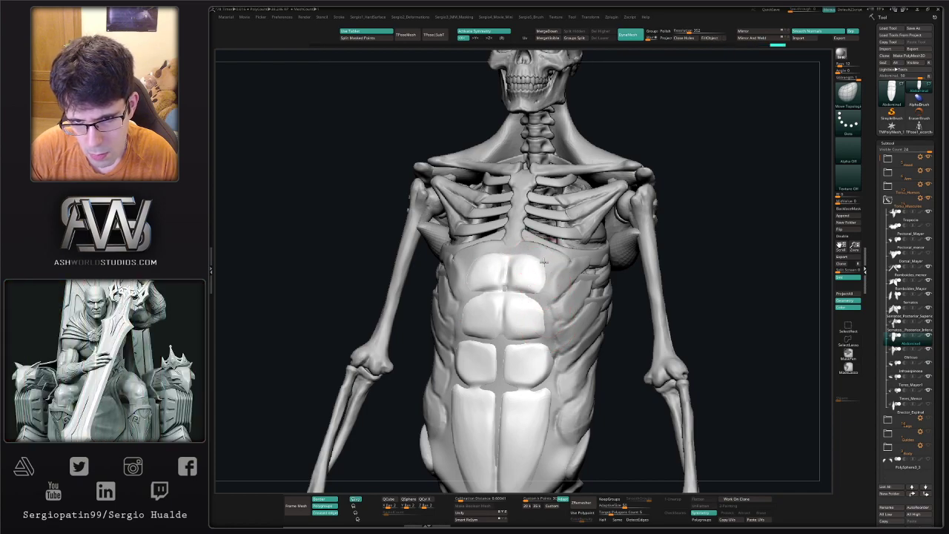
Show the latissimus dorsi subtool (Dorsal_Mayor), select it and switch to the Move brush
key("f")
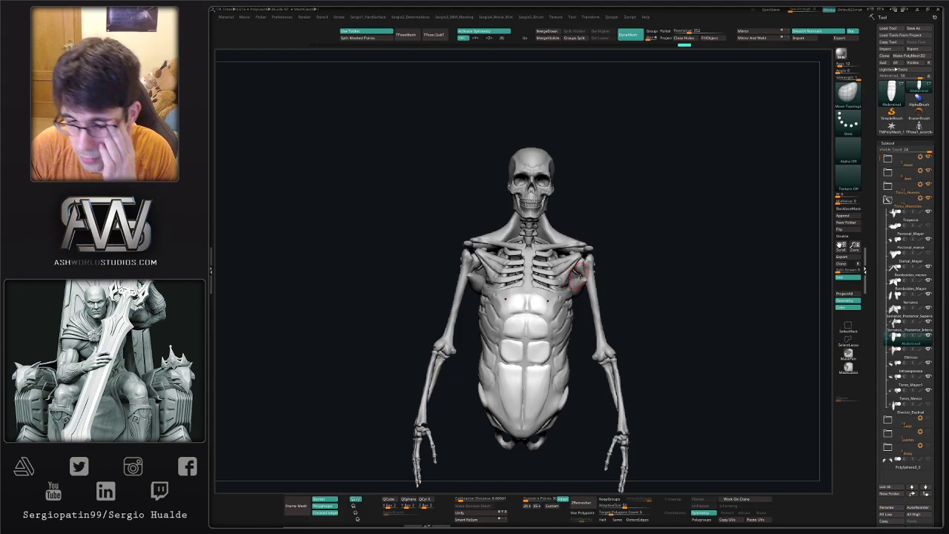
right_click_drag(669, 305, 590, 344)
left_click_drag(588, 343, 663, 330)
left_click(924, 267)
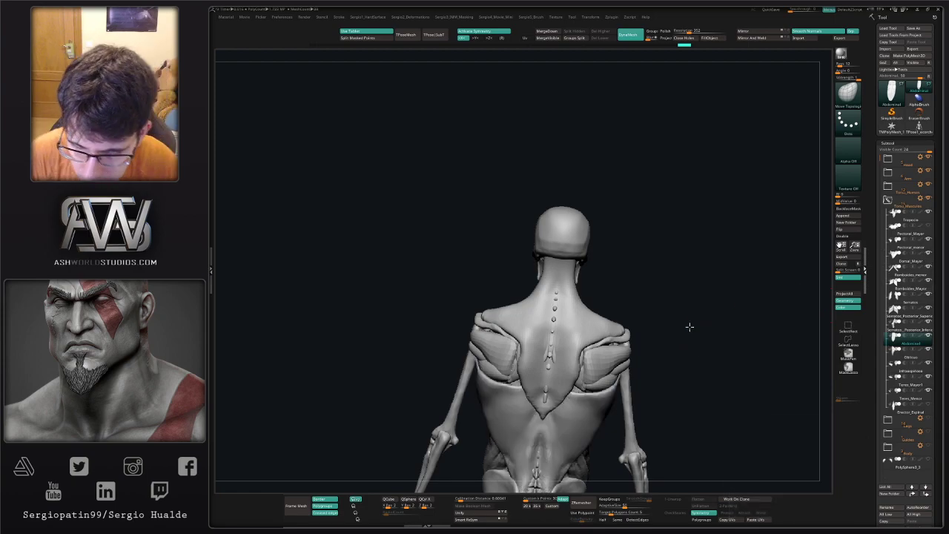
mouse_move(689, 326)
left_mouse_down()
mouse_move(637, 360)
mouse_move(643, 268)
mouse_move(623, 292)
mouse_move(613, 287)
left_mouse_up()
left_click(491, 378, "alt")
key("b")
key("m")
key("v")
left_click_drag(667, 333, 615, 333)
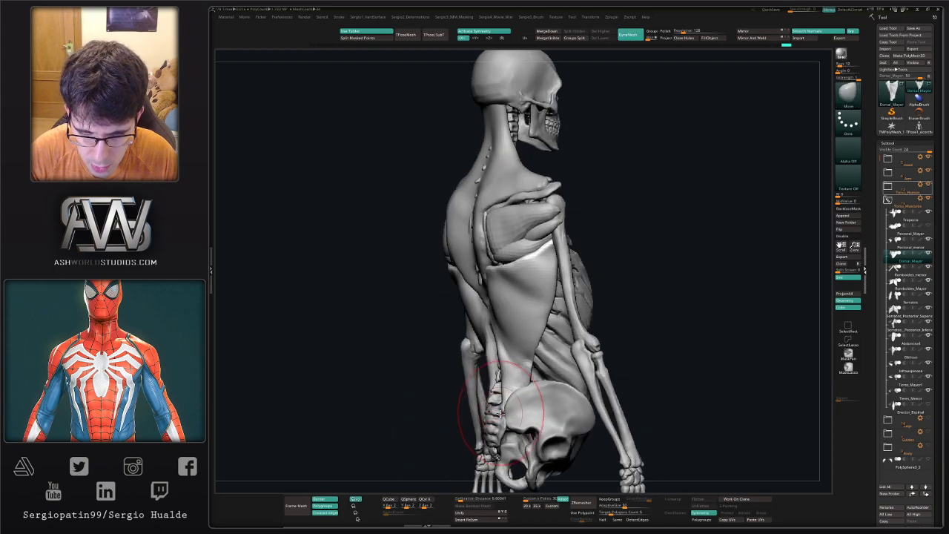
Fit the lower latissimus dorsi to the spine and pelvis and smooth its border along the spine
left_click_drag(490, 417, 491, 412)
mouse_move(491, 412)
right_mouse_down()
mouse_move(539, 396)
mouse_move(491, 398)
right_mouse_up()
mouse_move(488, 387)
left_mouse_down()
mouse_move(494, 418)
mouse_move(488, 408)
left_mouse_up()
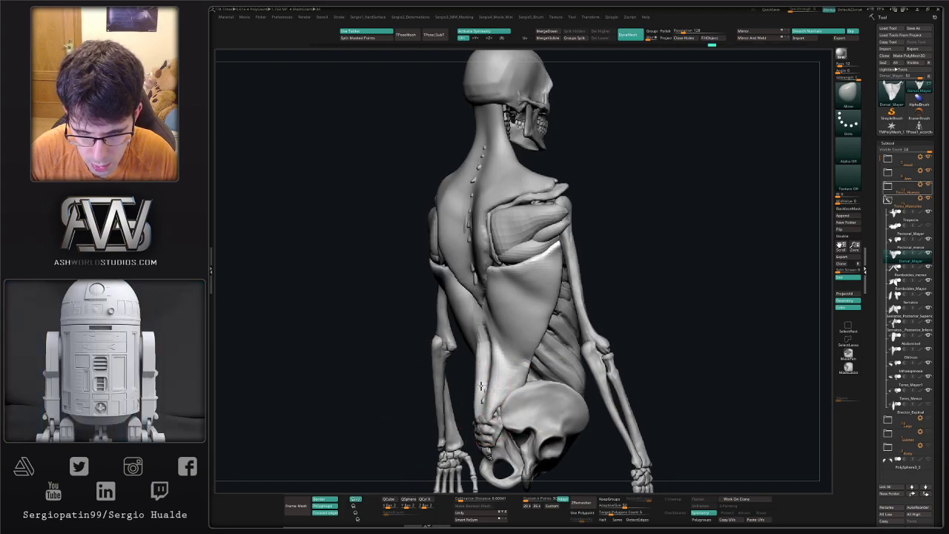
right_click_drag(480, 400, 493, 400, "shift")
left_click_drag(484, 320, 484, 370, "shift")
right_click_drag(478, 382, 523, 384)
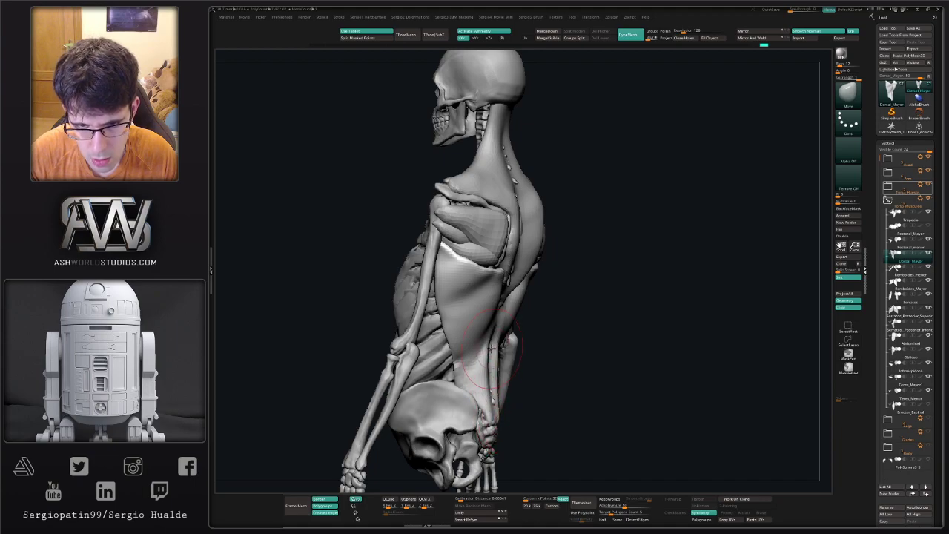
left_click_drag(503, 396, 505, 348)
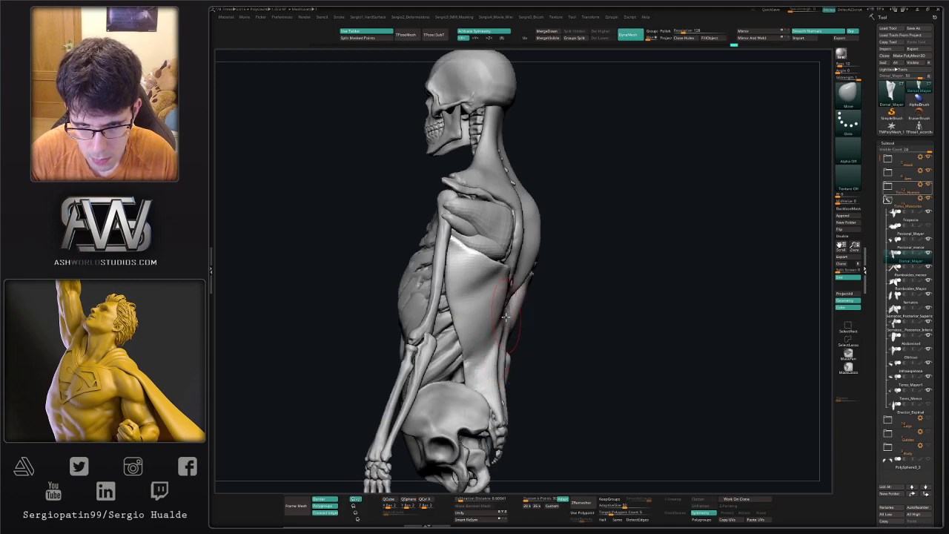
mouse_move(506, 310)
left_mouse_down()
mouse_move(491, 381)
mouse_move(507, 331)
left_mouse_up()
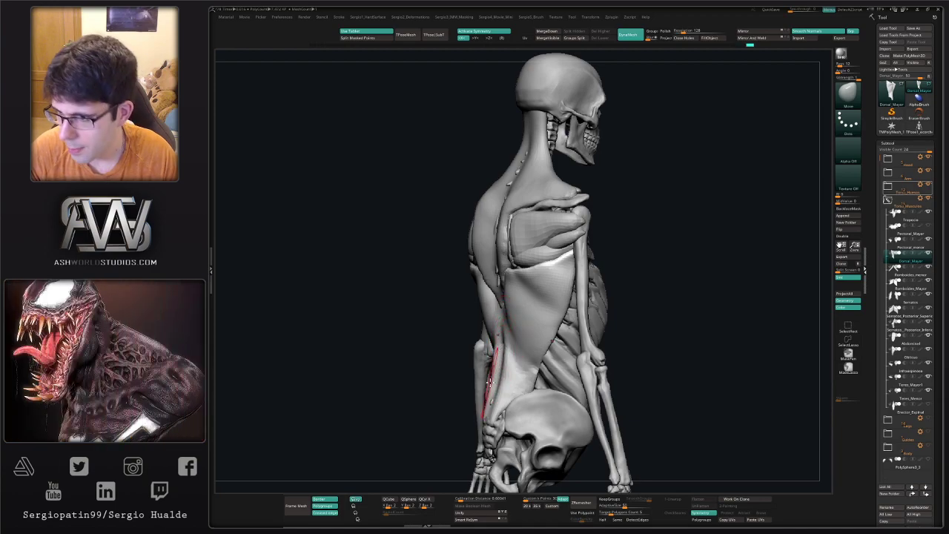
Show the Pectoral_Mayor subtool and adjust its outer ends around the shoulder with the Move brush
right_click_drag(492, 391, 488, 354, "ctrl")
left_click_drag(487, 354, 443, 354)
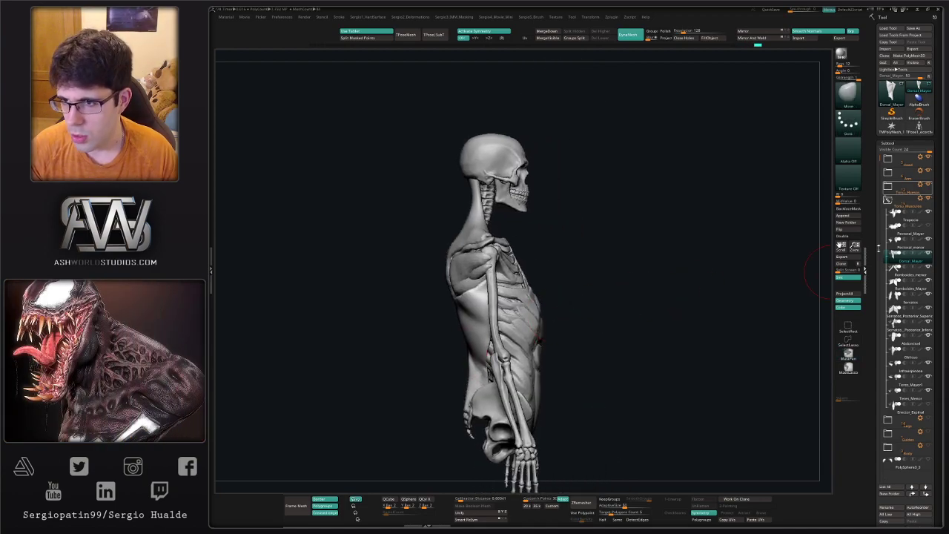
left_click(924, 232)
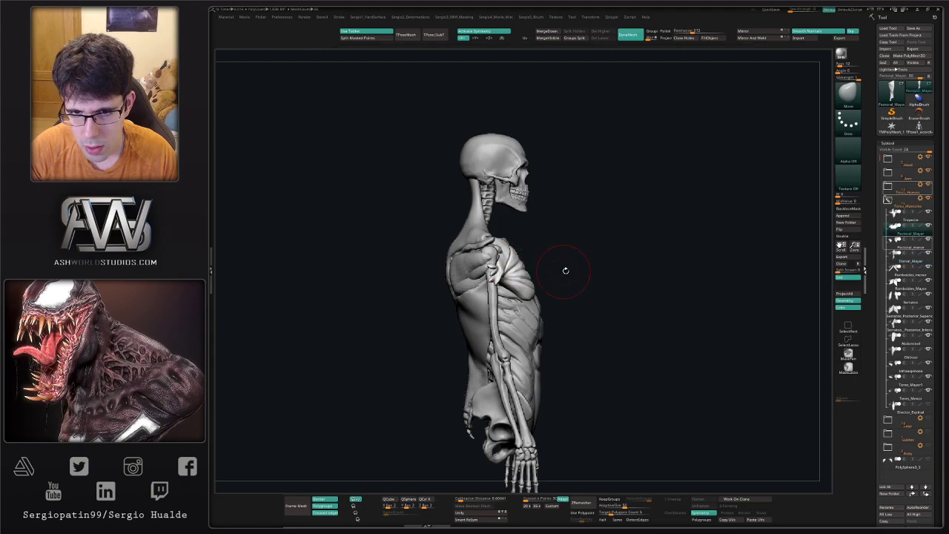
left_click_drag(561, 272, 501, 285)
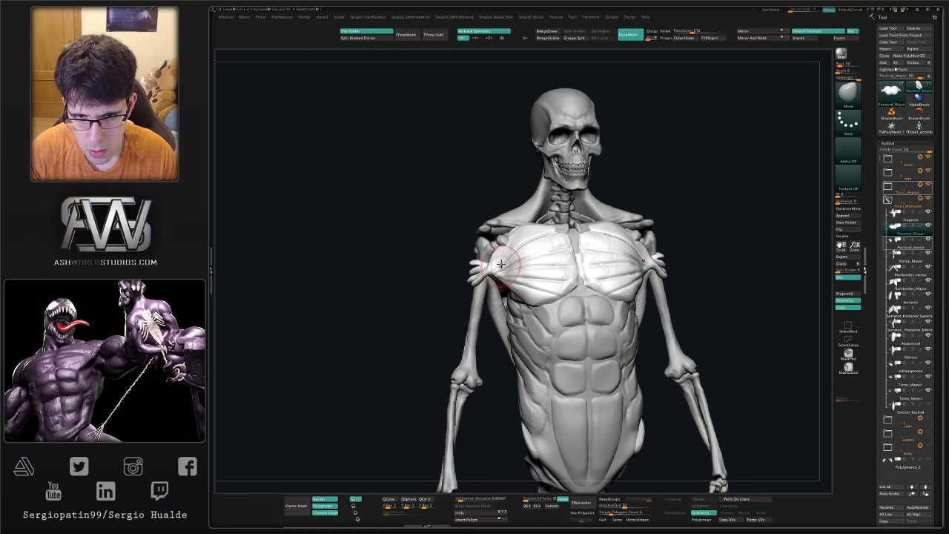
left_click_drag(444, 261, 502, 250)
key("s")
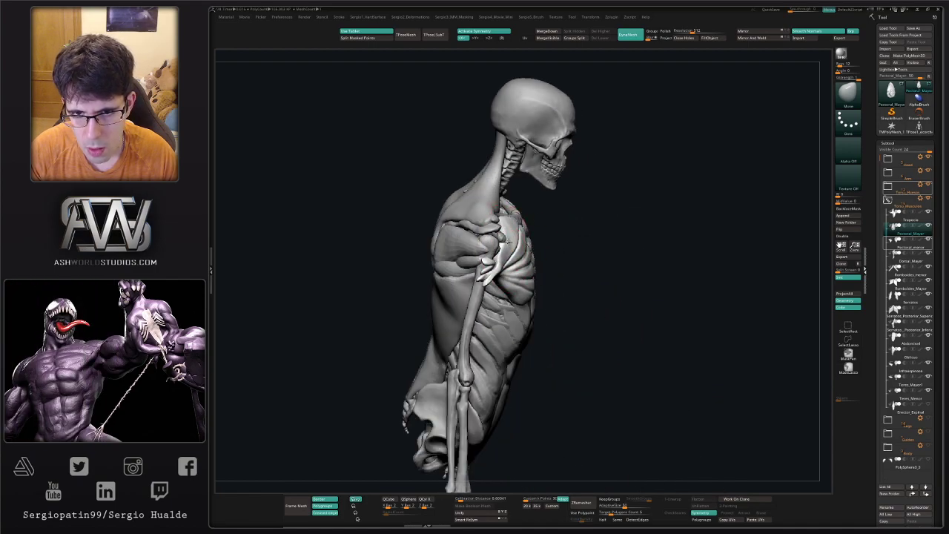
mouse_move(502, 225)
right_mouse_down()
mouse_move(474, 234)
mouse_move(508, 256)
right_mouse_up()
key("s")
left_click_drag(505, 257, 485, 272)
right_click_drag(485, 273, 482, 274)
Select and isolate the scapula, and mask it except for the forward-projecting coracoid process
right_click_drag(542, 255, 563, 262)
left_click(562, 255, "alt")
left_click(563, 256, "alt")
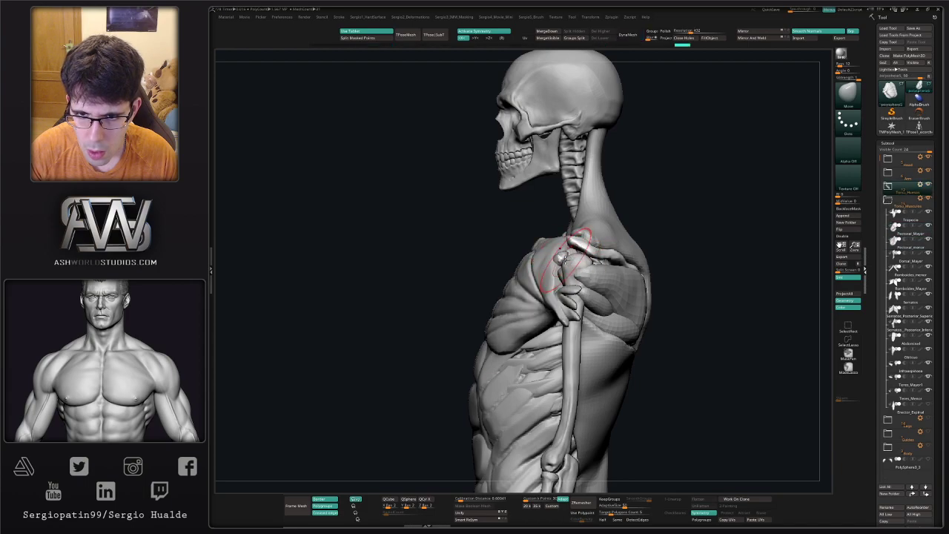
key("alt+s")
mouse_move(565, 267)
left_mouse_down()
mouse_move(561, 322)
mouse_move(574, 320)
mouse_move(570, 254)
left_mouse_up()
mouse_move(536, 243)
left_mouse_down("ctrl")
mouse_move(591, 292)
mouse_move(585, 271)
left_mouse_up("ctrl")
key("ctrl+i")
key("ctrl+i")
left_click(576, 295, "ctrl")
Align the gizmo to the coracoid process and shift the unmasked tip slightly toward the scapula body
key("w")
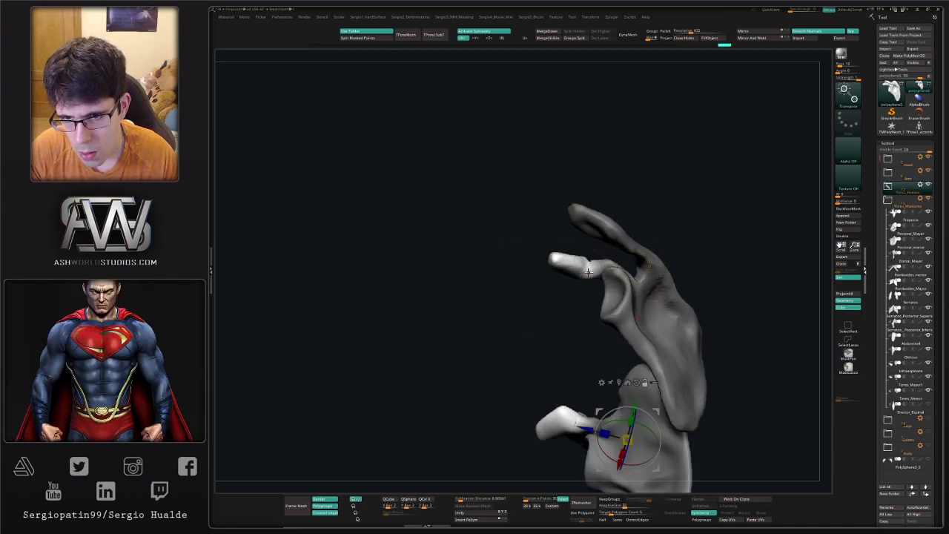
left_click(588, 271, "alt")
left_click_drag(617, 244, 623, 244)
key("q")
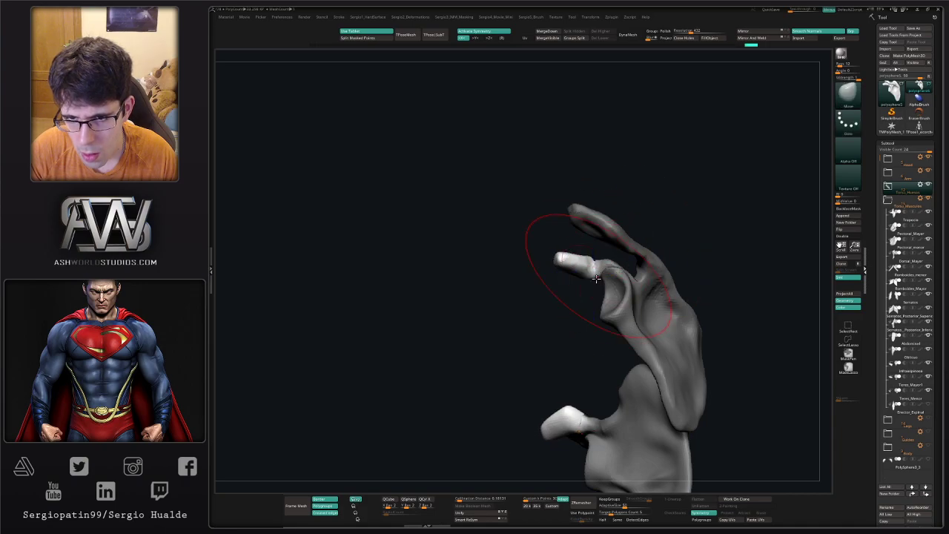
right_click_drag(601, 275, 597, 290, "ctrl")
Select the pectoral minor and then the pectoral major, refining the chest muscles' fit at the shoulder and in profile
mouse_move(597, 291)
right_mouse_down()
mouse_move(590, 310)
mouse_move(674, 303)
mouse_move(590, 294)
mouse_move(578, 283)
mouse_move(656, 276)
right_mouse_up()
left_click(582, 275, "alt")
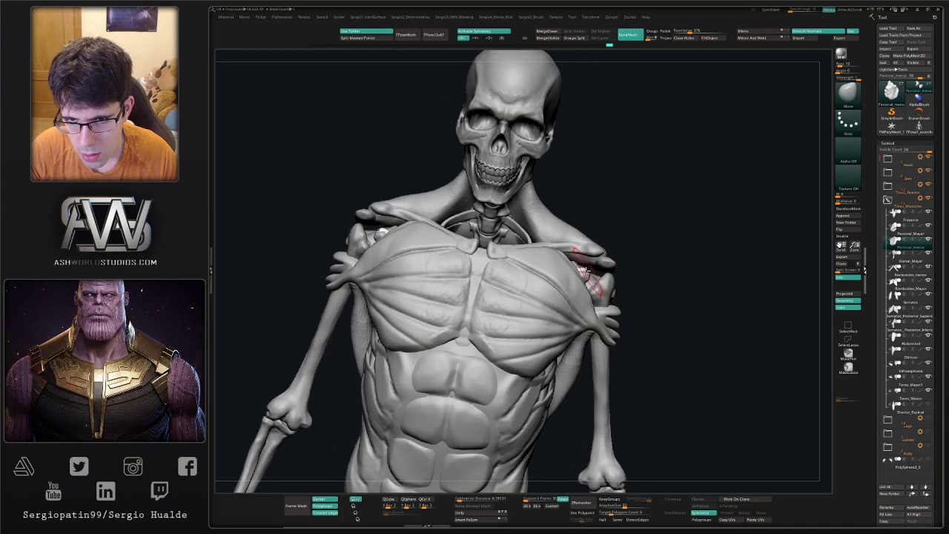
right_click_drag(587, 274, 562, 320)
left_click(575, 283, "alt")
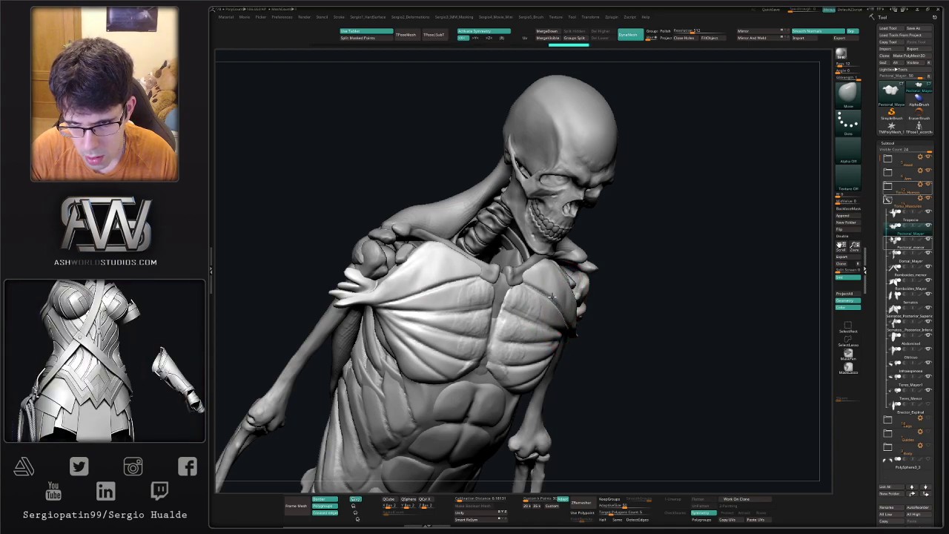
right_click_drag(555, 338, 514, 332)
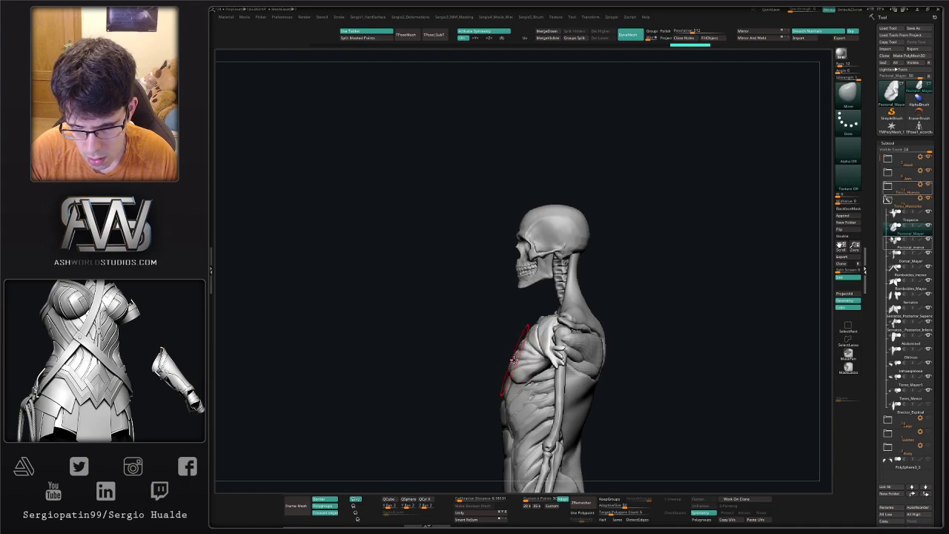
right_click_drag(514, 358, 560, 363)
Adjust the latissimus dorsi's outer contour from the front, and select the oblique muscle
left_click(565, 363, "alt")
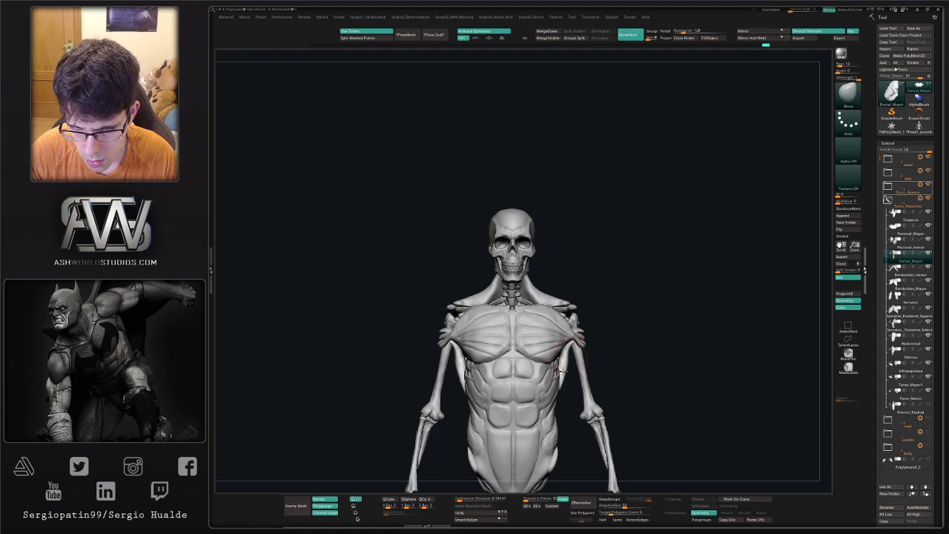
mouse_move(566, 361)
right_mouse_down("ctrl")
mouse_move(547, 363)
mouse_move(546, 342)
right_mouse_up("ctrl")
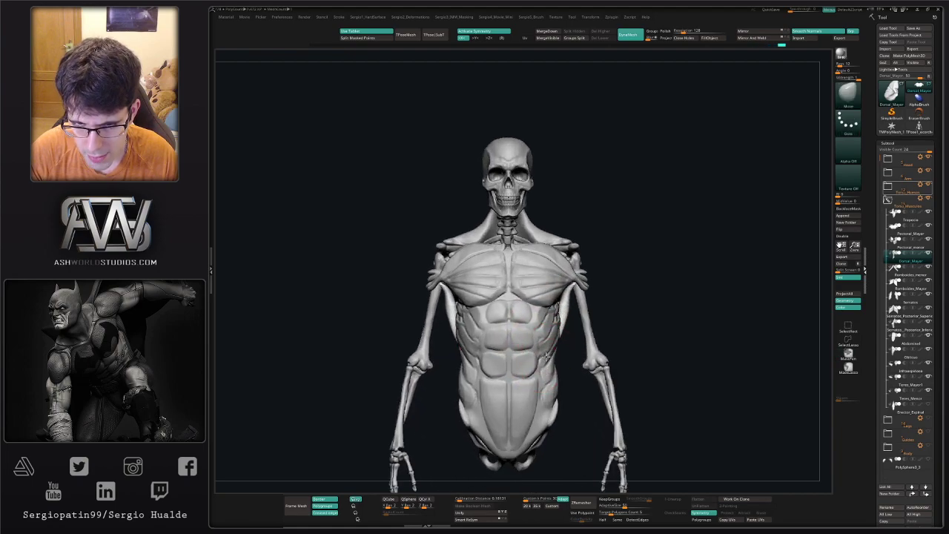
left_click(547, 343, "alt")
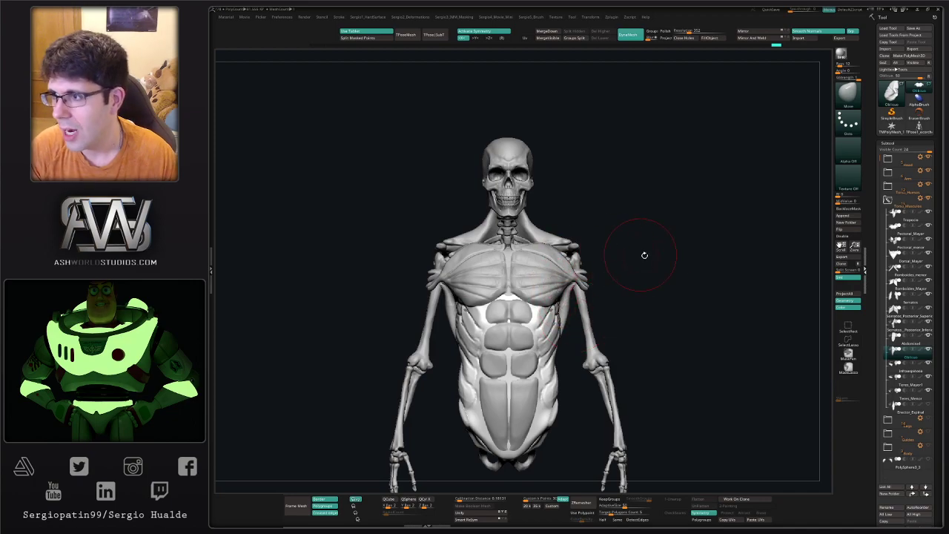
left_click_drag(644, 255, 606, 316)
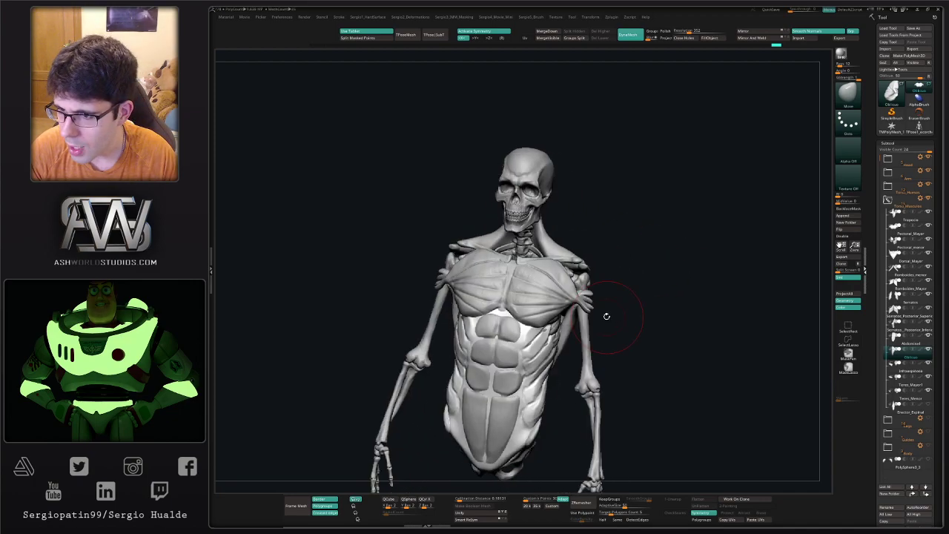
Collapse the torso muscles folder and select the arm bones folder
left_click(906, 199)
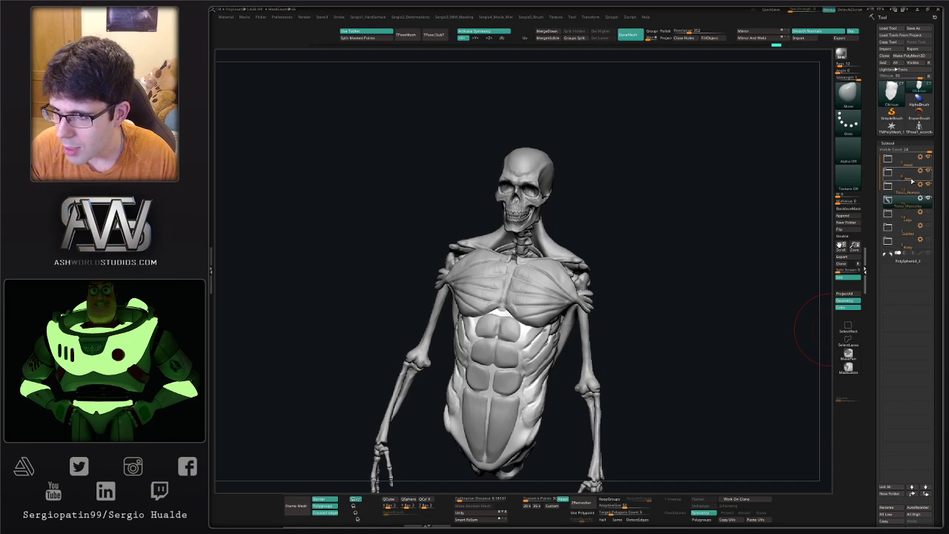
left_click(911, 178)
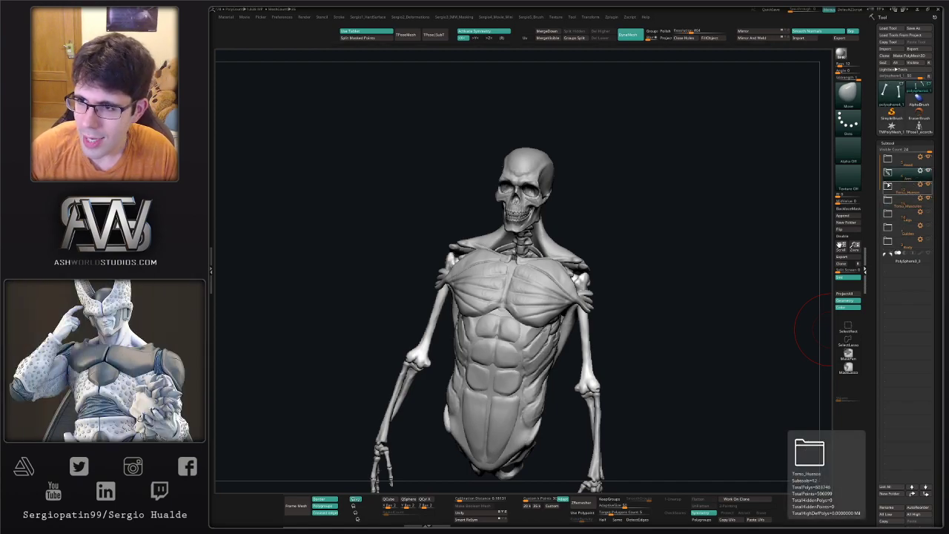
left_click(889, 507)
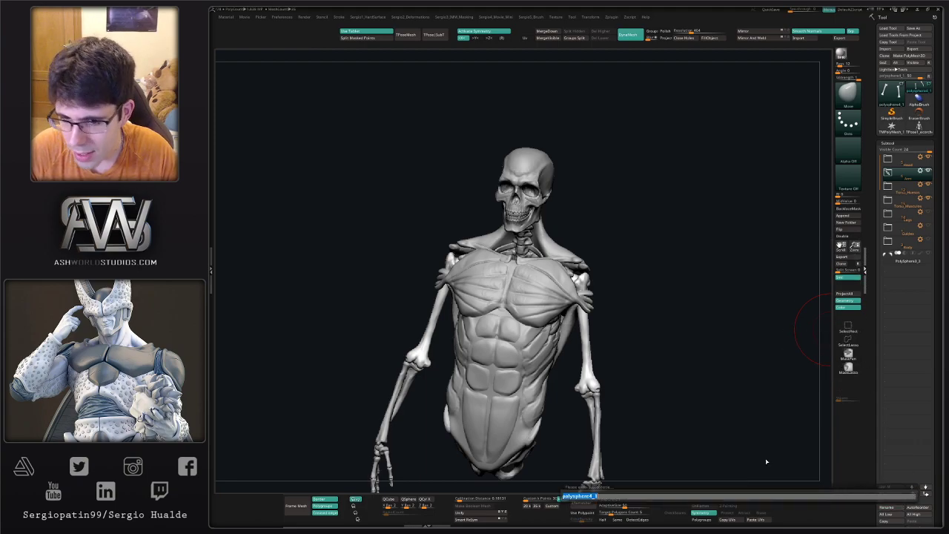
left_click(757, 454)
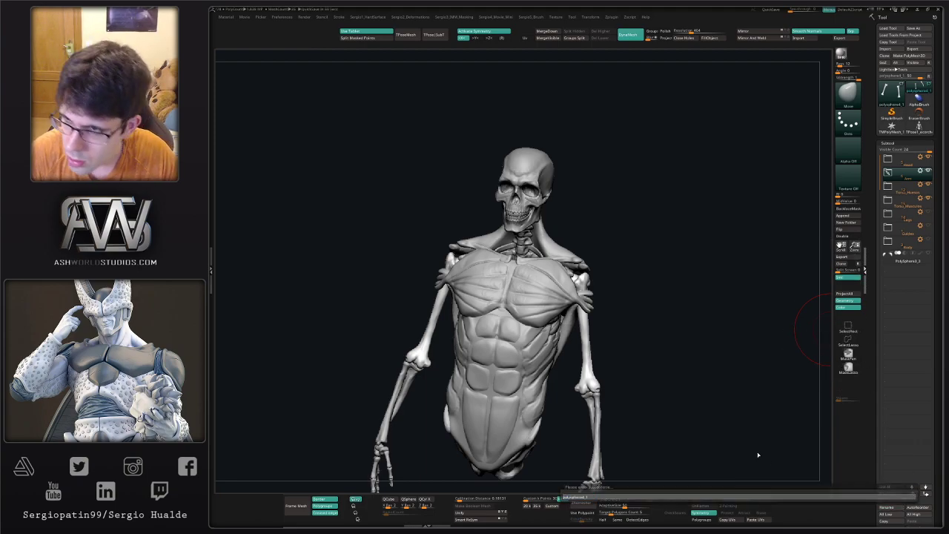
Open the torso bones folder, examine its two rib subtools in isolation, and collapse the folder again
left_click(888, 187)
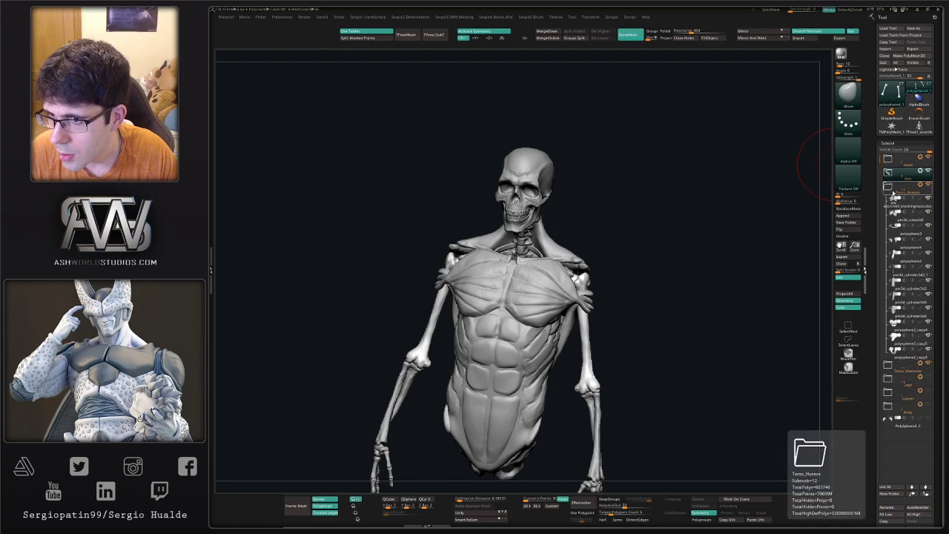
left_click(897, 204)
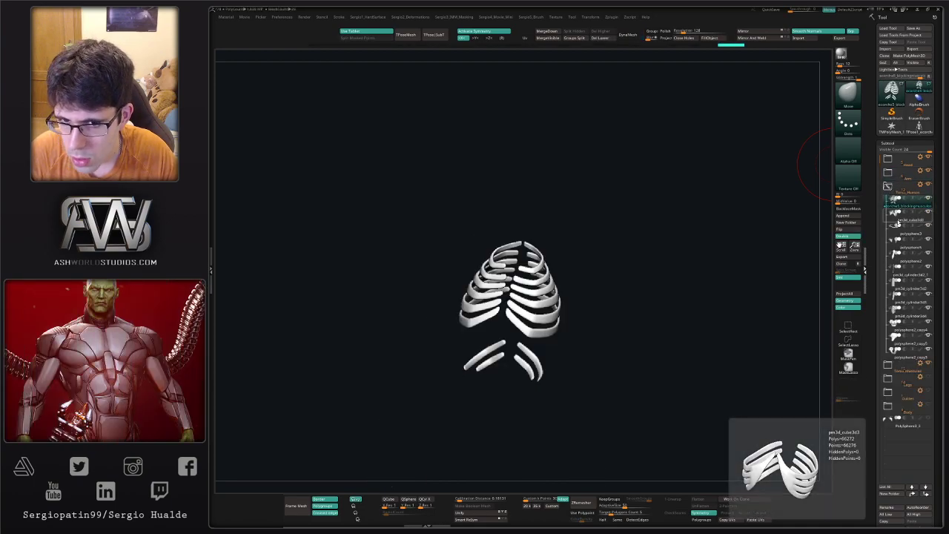
right_click_drag(448, 320, 528, 274, "alt")
right_click_drag(560, 234, 686, 274, "ctrl")
right_click_drag(685, 274, 728, 259, "ctrl")
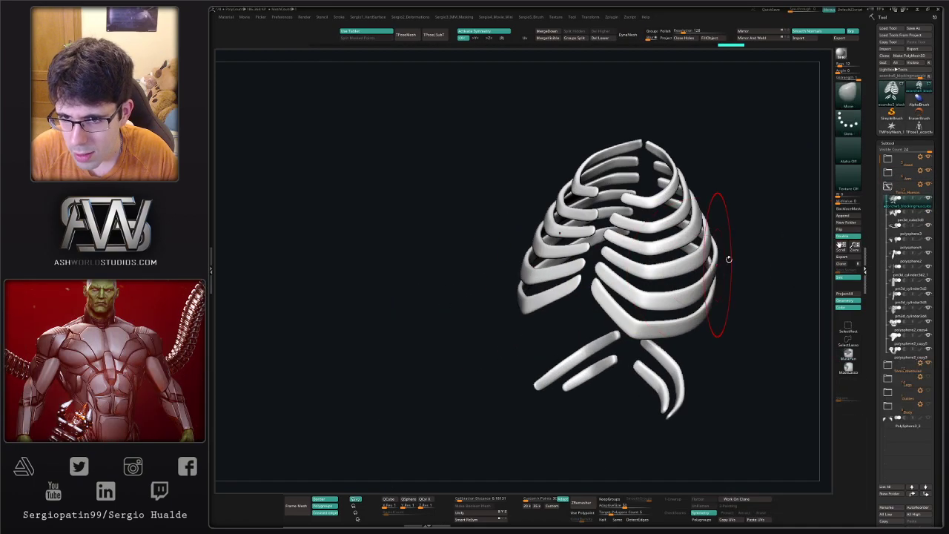
left_click(902, 220)
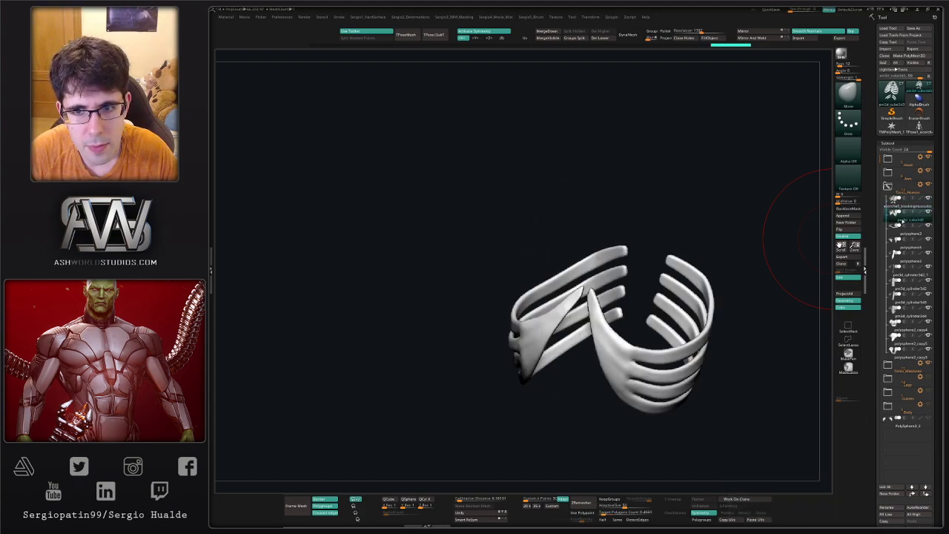
mouse_move(887, 186)
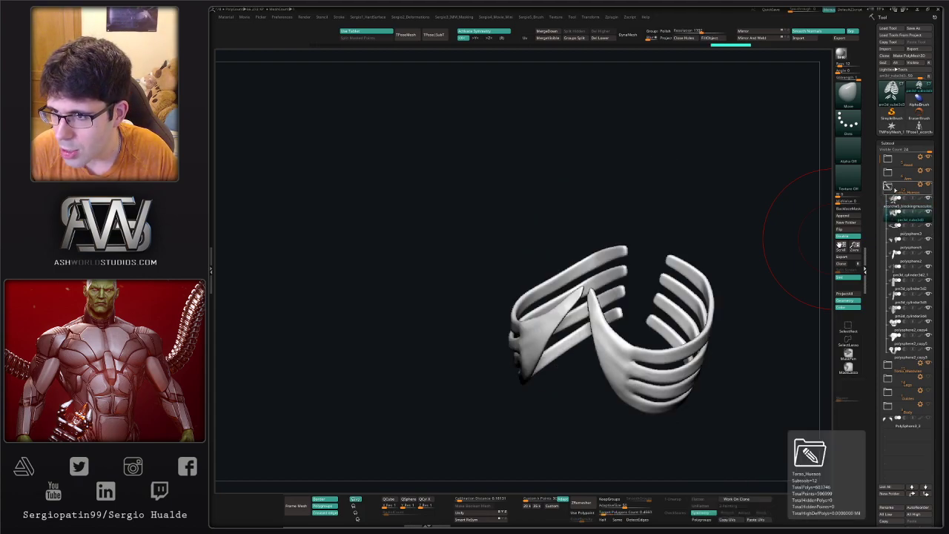
left_click(887, 187)
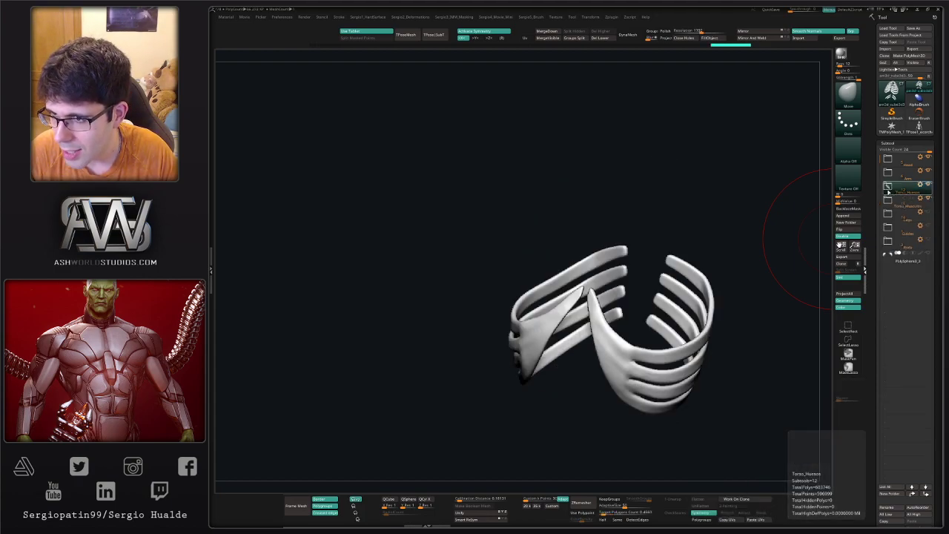
Rename the arm bones folder as Brazos_Huesos
left_click(921, 171)
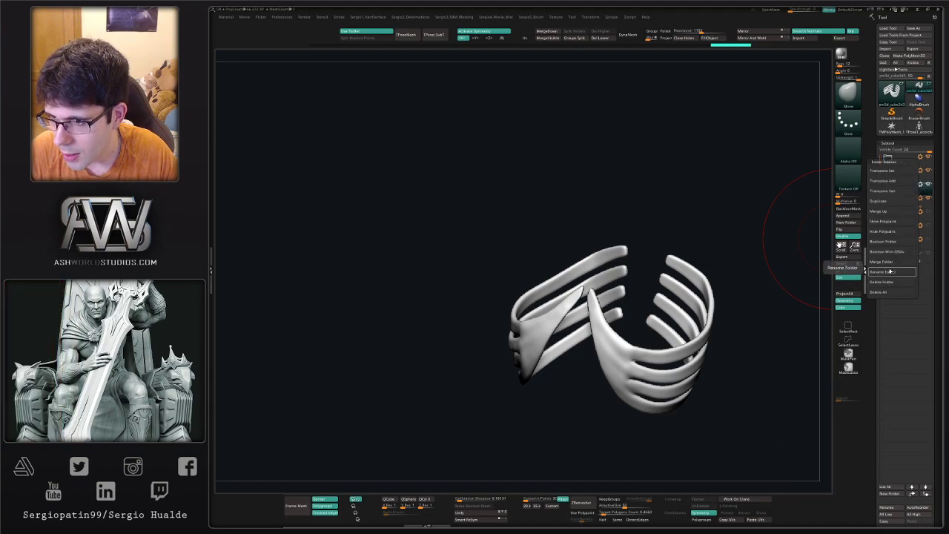
left_click(891, 276)
type("Bra")
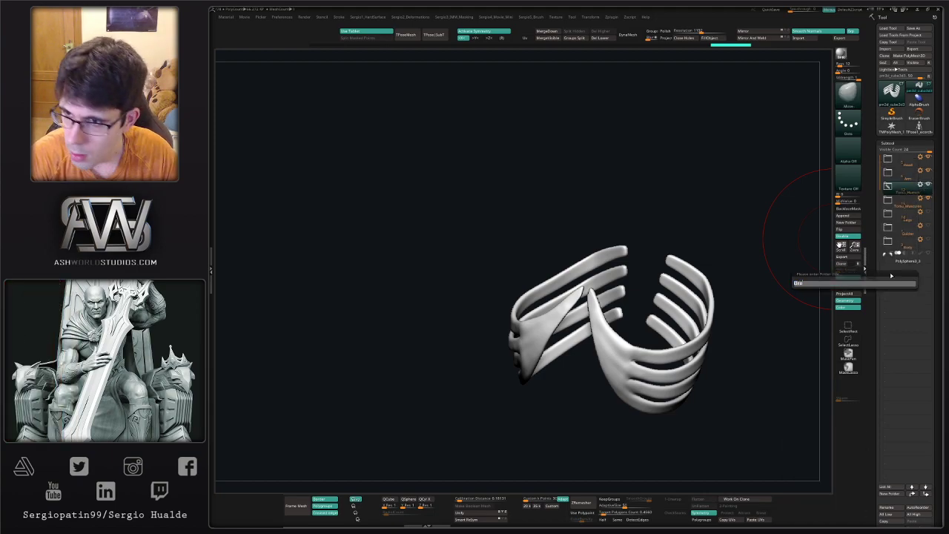
type("zos_zos_H")
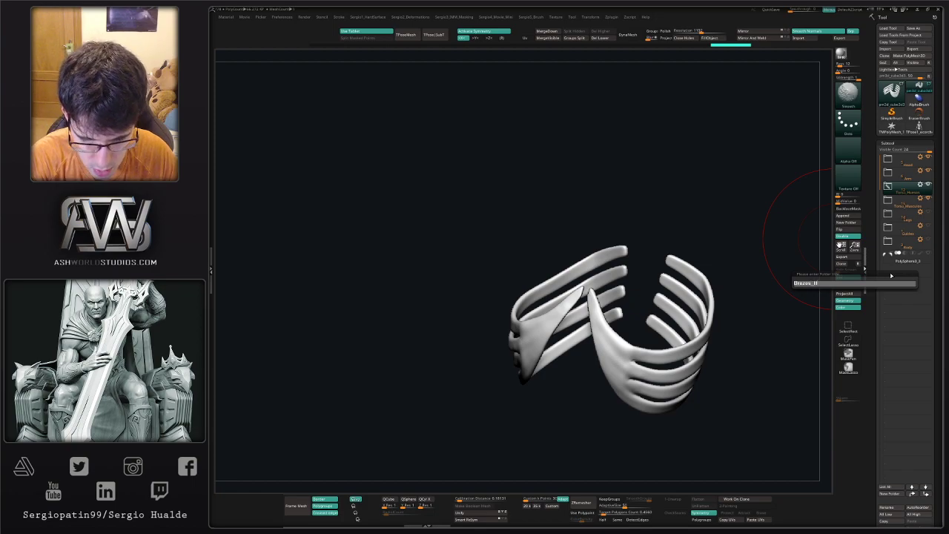
type("uesos")
key("Return")
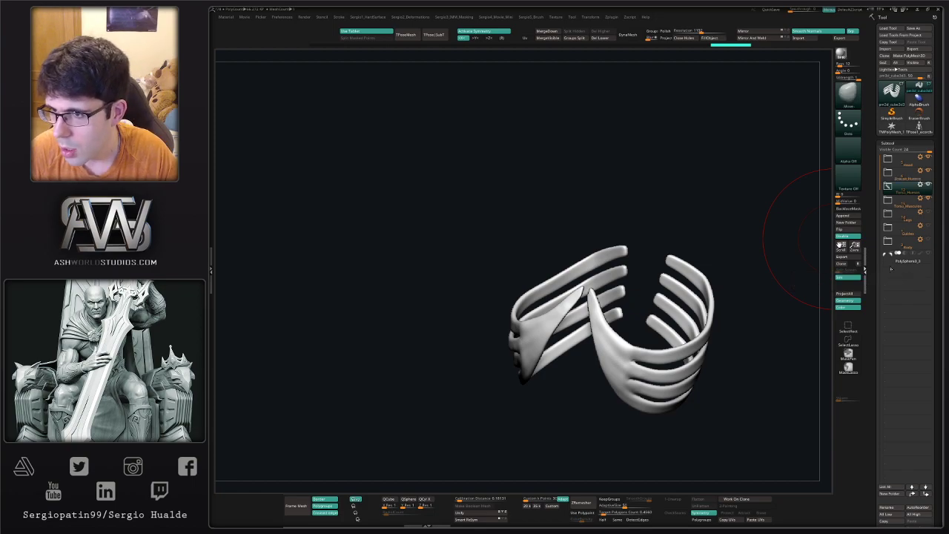
Put the deltoid subtool in a new folder named Brazos_Musculos and move that folder directly below the arm bones folder
left_click(891, 261)
key("ctrl+f")
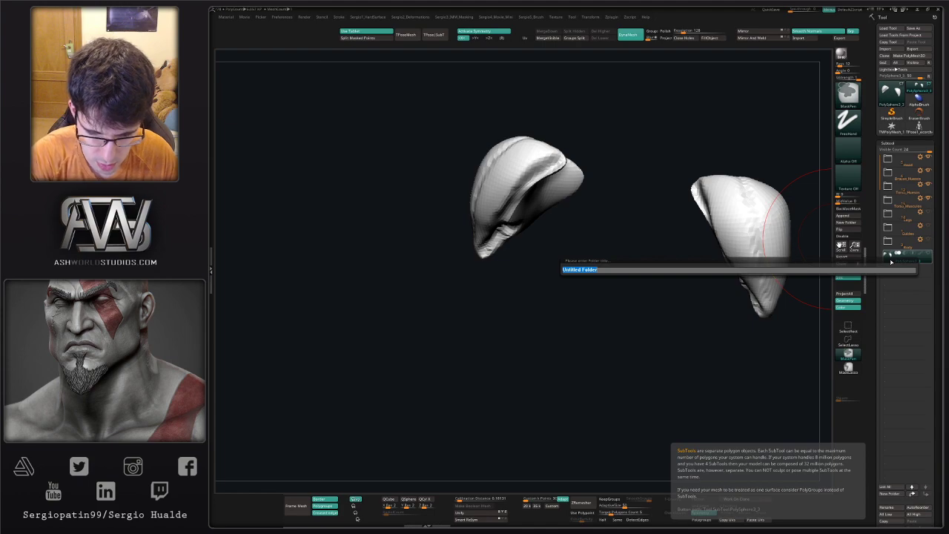
key("BackSpace")
type("Brazos")
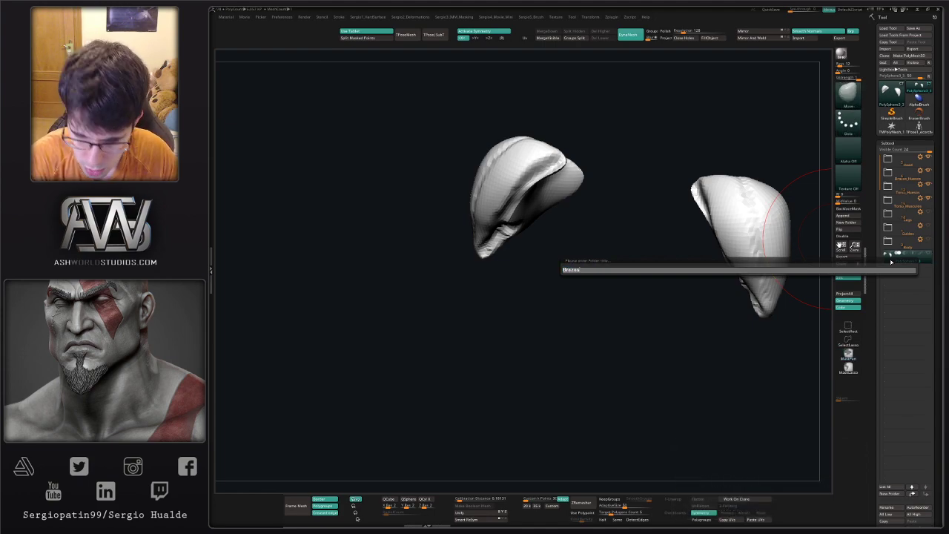
type("_MUsculo")
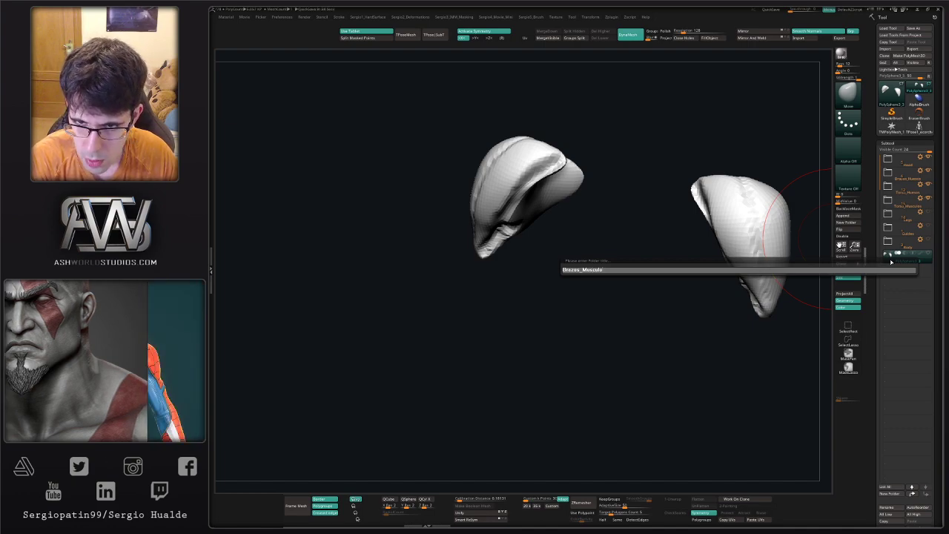
key("Return")
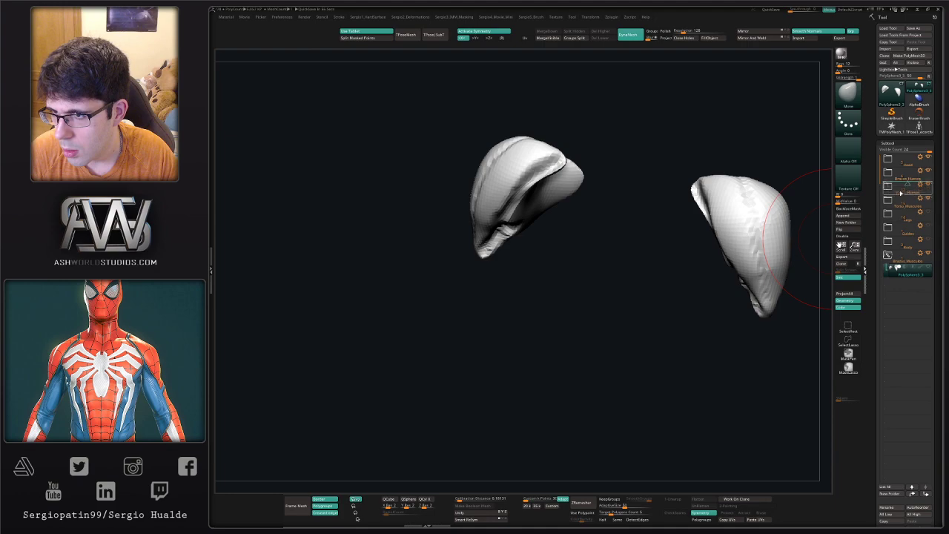
left_click_drag(901, 190, 893, 195)
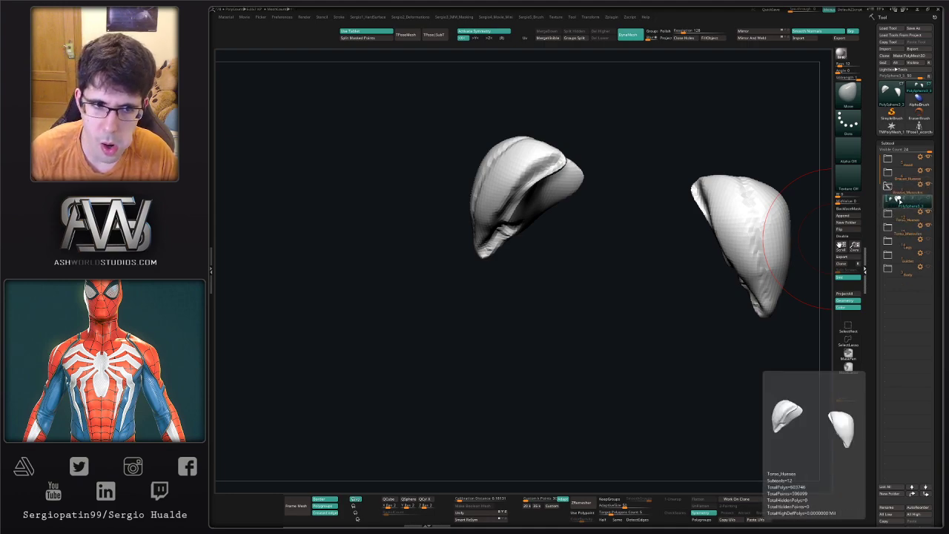
Show the whole écorché again from the front and duplicate the deltoid subtool inside the arm muscles folder
mouse_move(479, 337)
right_mouse_down()
mouse_move(534, 332)
mouse_move(530, 261)
mouse_move(593, 256)
mouse_move(460, 190)
mouse_move(469, 209)
mouse_move(460, 243)
right_mouse_up()
key("alt+s")
mouse_move(460, 243)
left_mouse_down()
mouse_move(468, 245)
mouse_move(458, 235)
mouse_move(450, 260)
left_mouse_up()
key("s")
right_click_drag(449, 239, 487, 250)
mouse_move(486, 250)
left_mouse_down()
mouse_move(415, 256)
mouse_move(430, 256)
mouse_move(435, 245)
mouse_move(445, 254)
mouse_move(632, 234)
mouse_move(642, 258)
mouse_move(641, 223)
left_mouse_up()
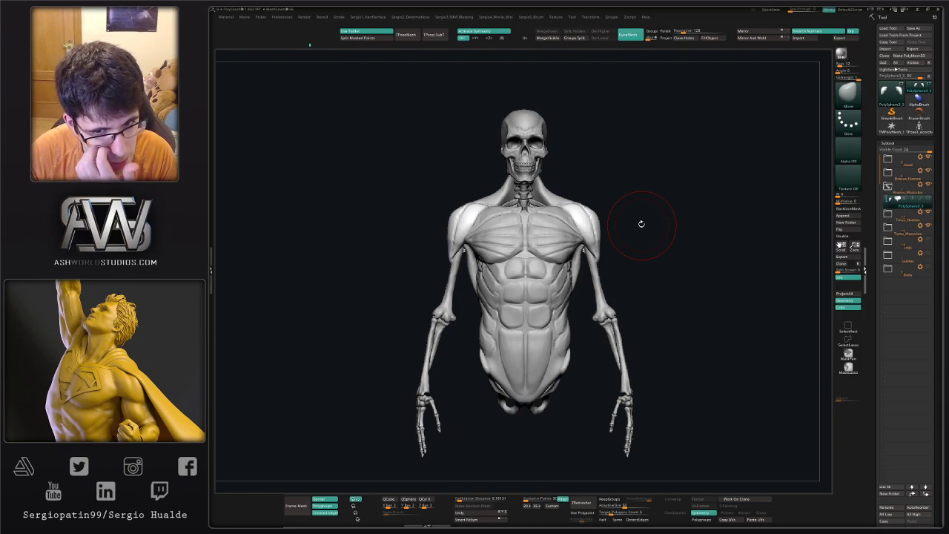
mouse_move(895, 209)
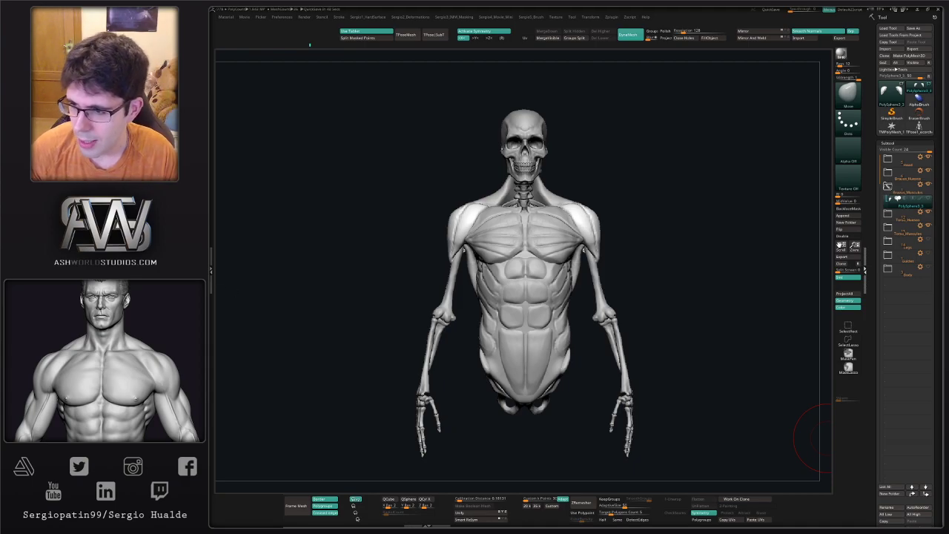
right_click_drag(517, 238, 556, 230, "alt")
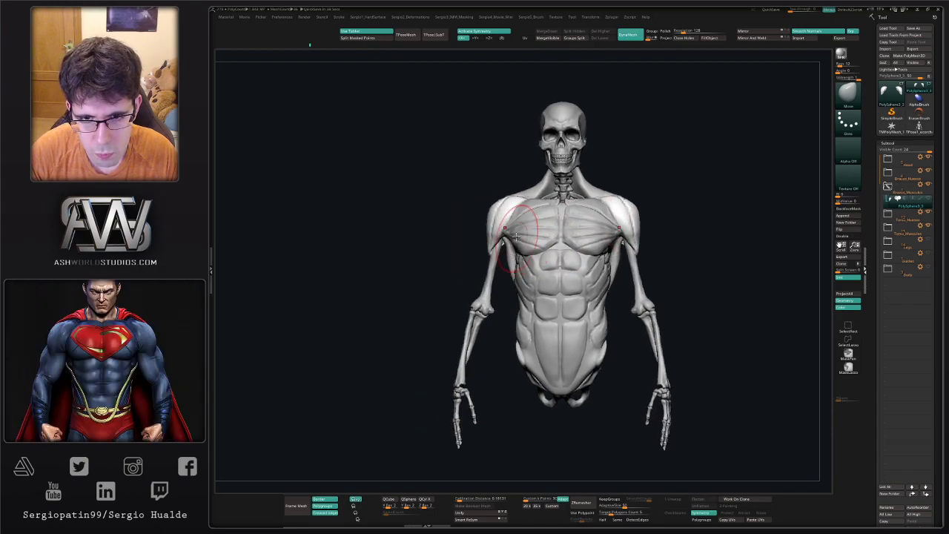
left_click(498, 219, "alt")
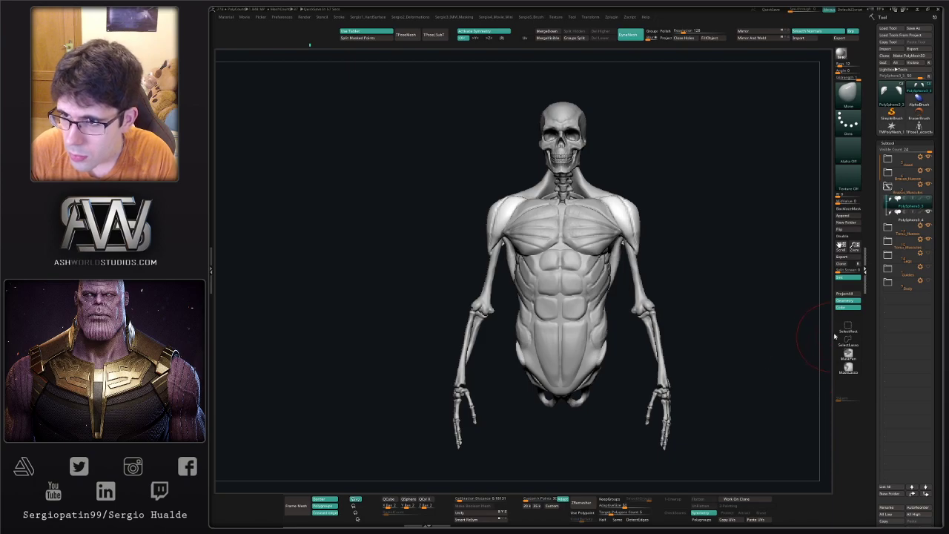
Rename the original deltoid subtool as Deltoides
key("ctrl")
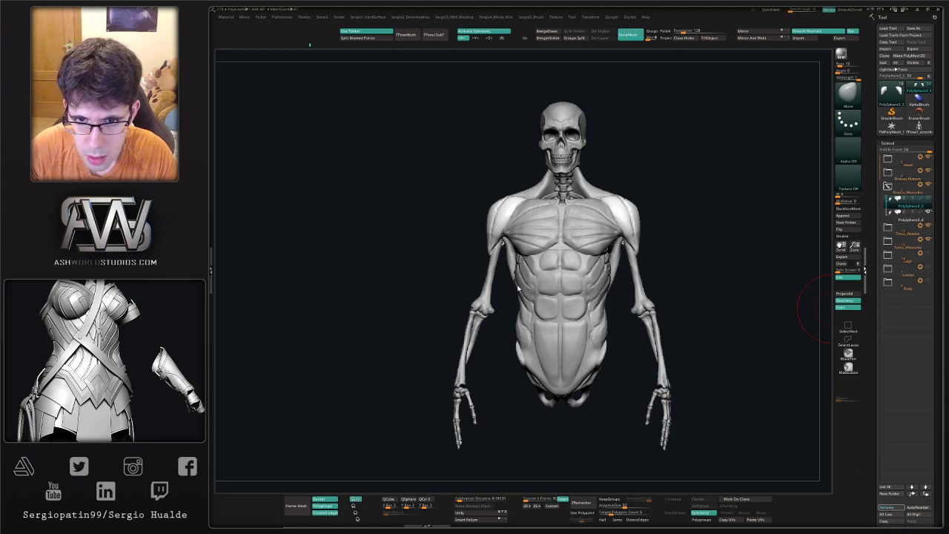
left_click(863, 234)
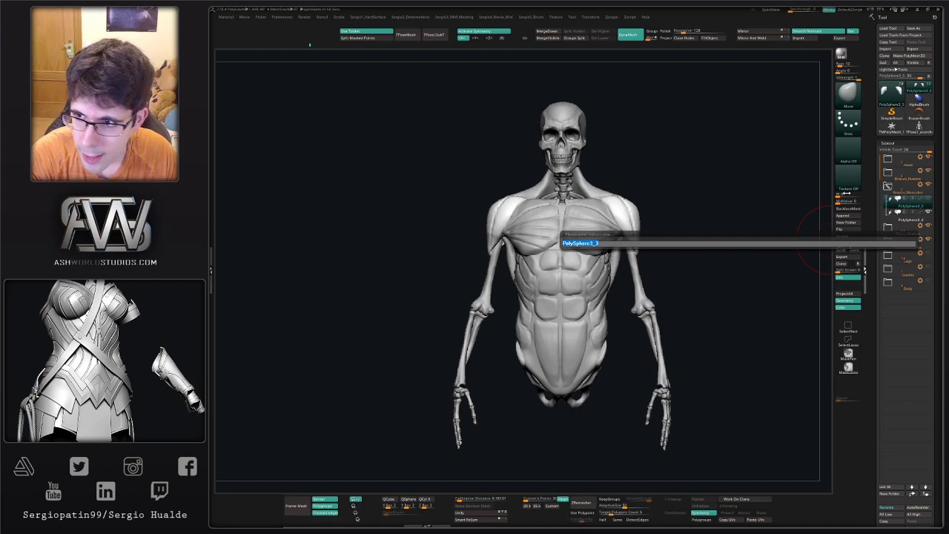
type("Def")
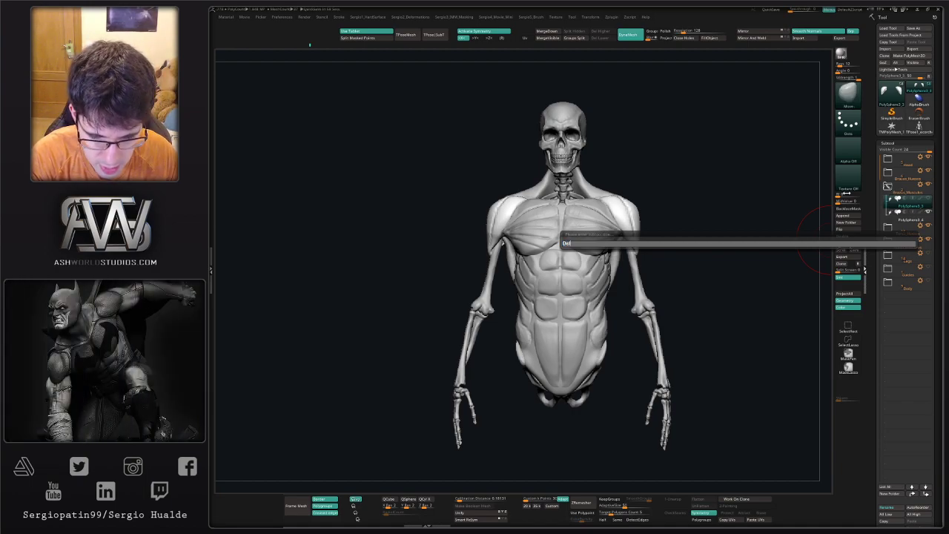
type("toide")
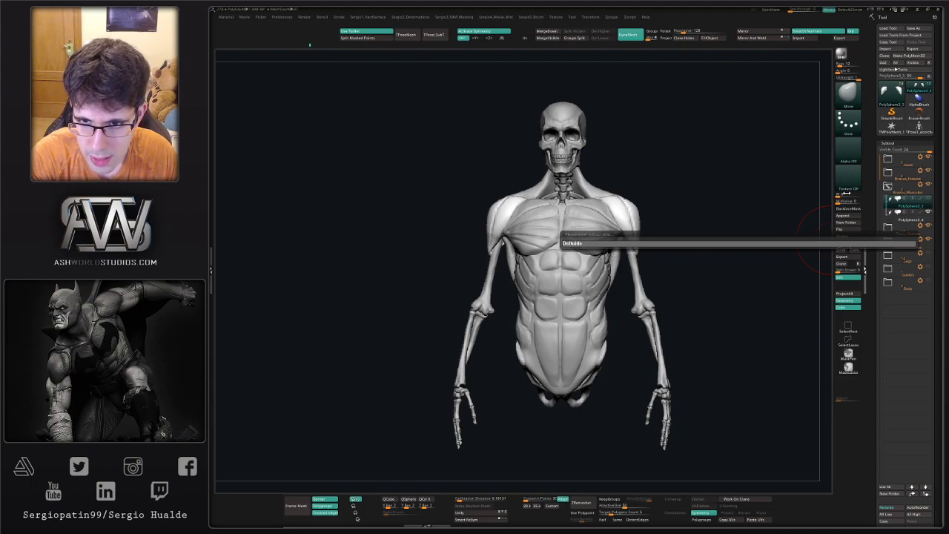
type("s")
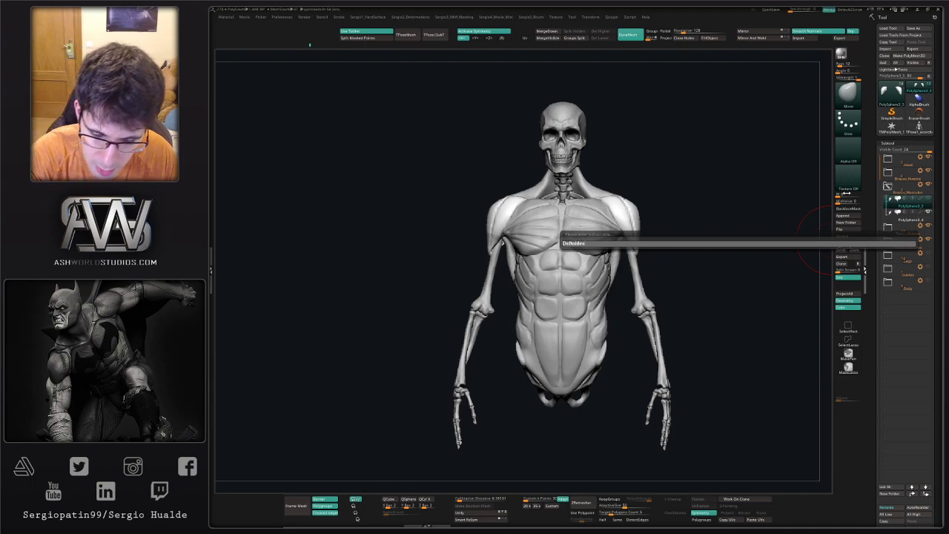
key("Return")
Select the duplicated deltoid subtool and rename it as Braquial
key("Down")
key("F2")
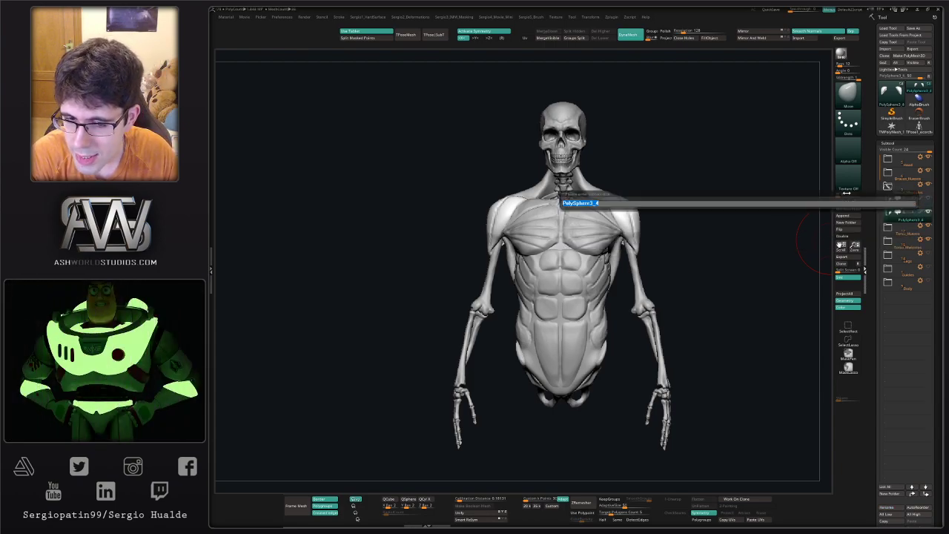
type("Braquial")
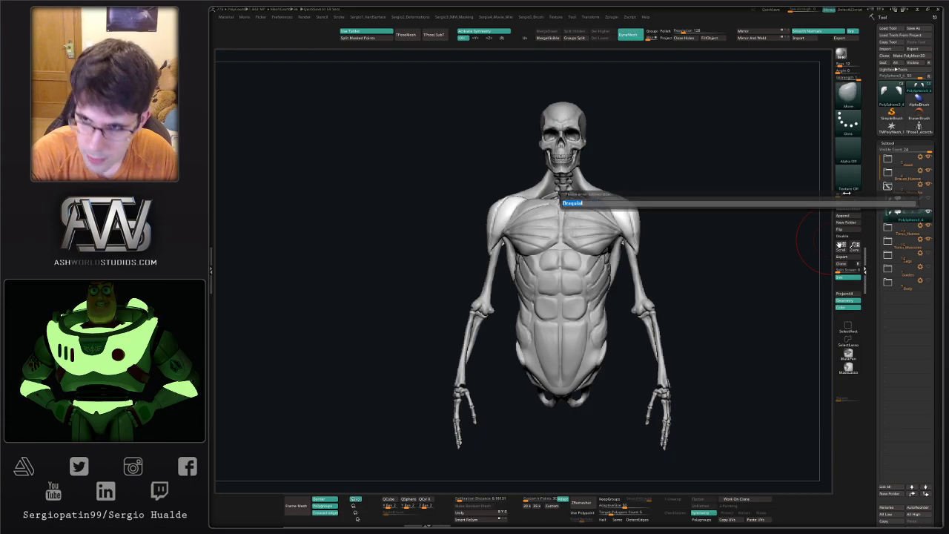
key("Return")
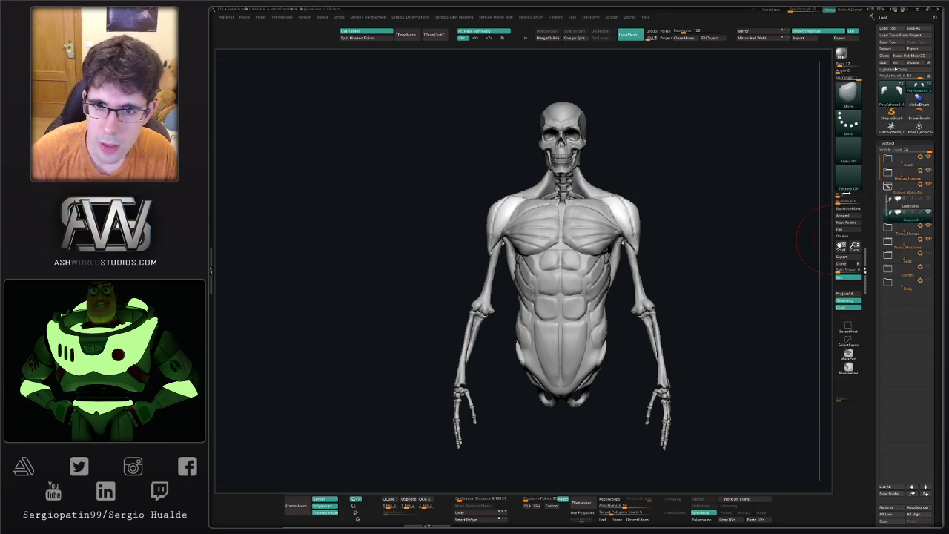
Move the duplicated deltoid meshes down both arms to sit just above the elbows as the Braquial muscles
key("w")
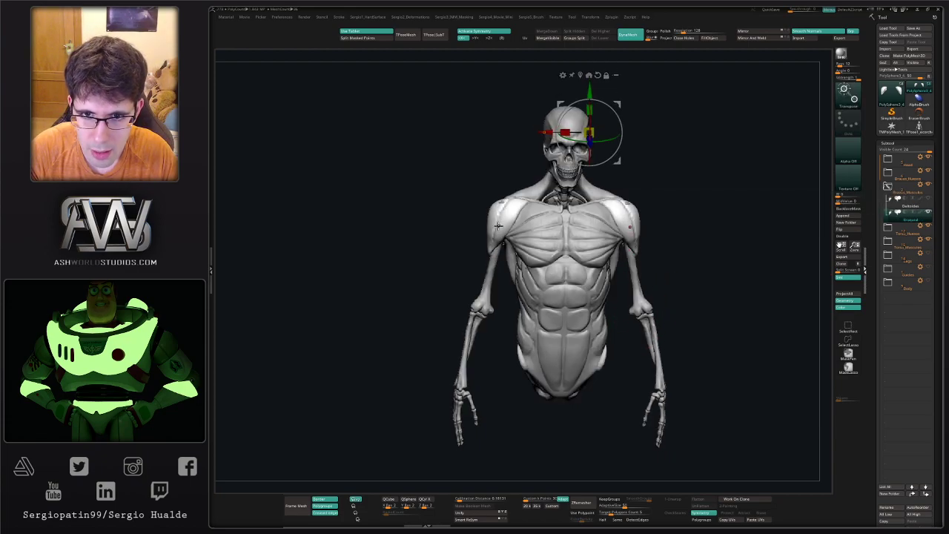
key("alt+s")
left_click(504, 224, "alt")
key("alt+s")
mouse_move(533, 197)
left_mouse_down()
mouse_move(495, 291)
mouse_move(507, 280)
left_mouse_up()
key("q")
right_click_drag(507, 279, 520, 331, "ctrl")
Remesh the Braquial pieces with DynaMesh and smooth them into rounded muscle volumes
key("s")
key("s")
left_click_drag(546, 264, 543, 265)
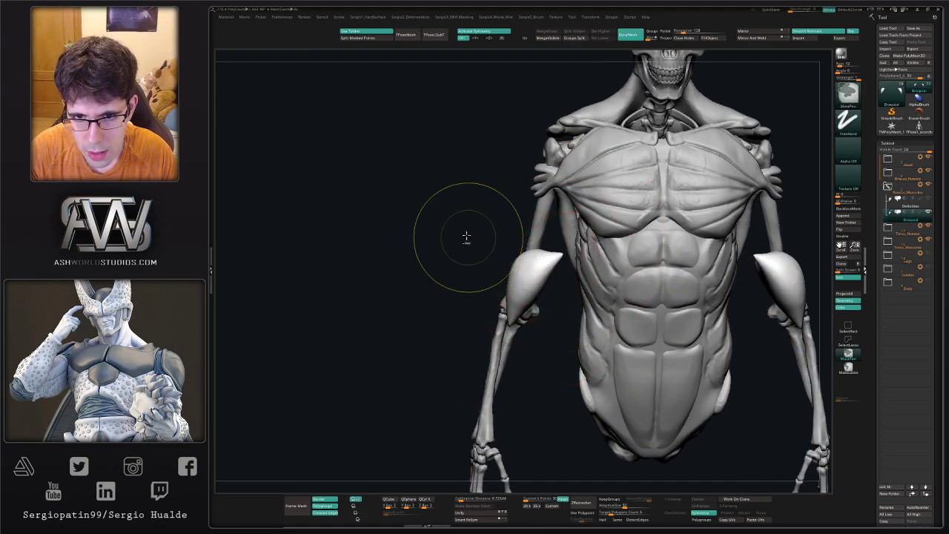
left_click_drag(465, 237, 478, 251, "ctrl")
left_click_drag(564, 254, 515, 281, "shift")
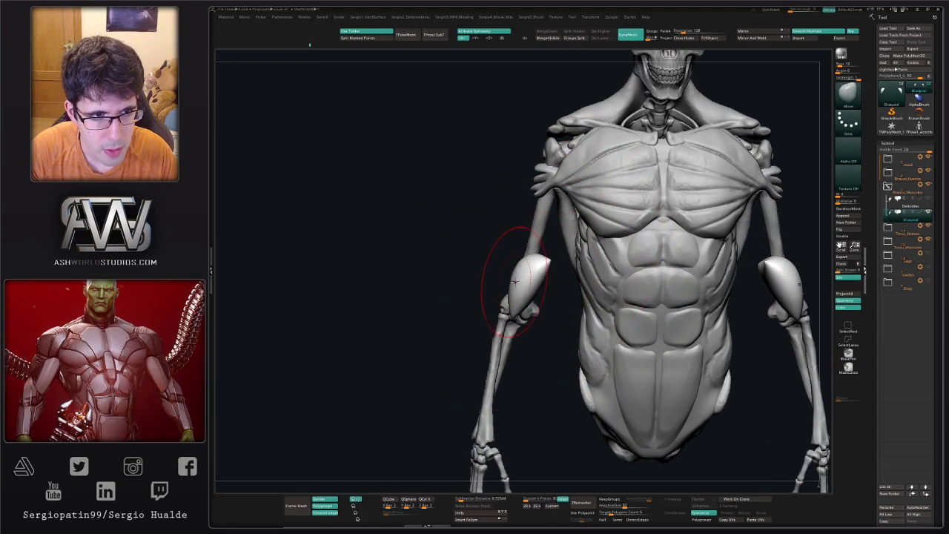
mouse_move(511, 290)
right_mouse_down()
mouse_move(510, 311)
mouse_move(504, 248)
mouse_move(507, 256)
right_mouse_up()
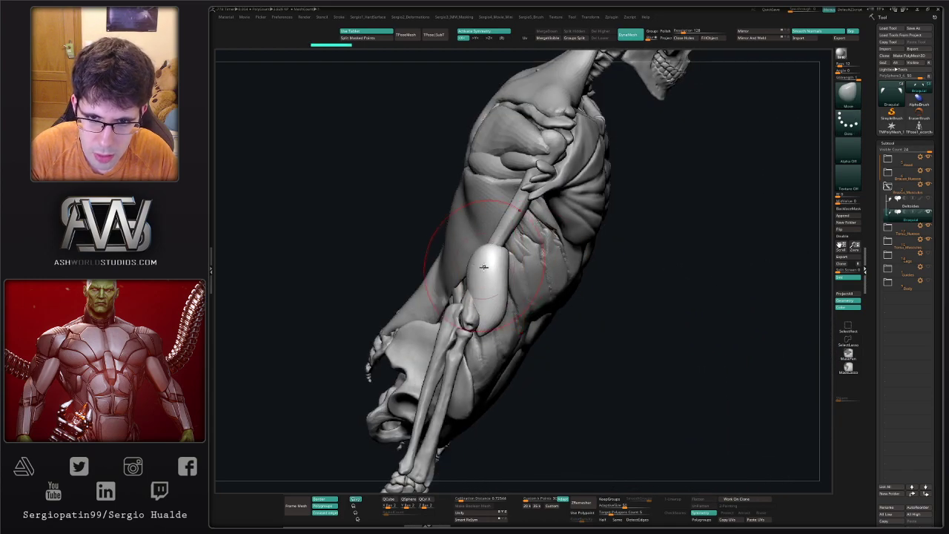
Reshape the Braquial muscle from the side with the Move brush so it lies along the front of the humerus
left_click_drag(484, 266, 484, 268)
right_click_drag(483, 268, 467, 258)
left_click_drag(466, 259, 490, 272)
right_click_drag(491, 272, 482, 271)
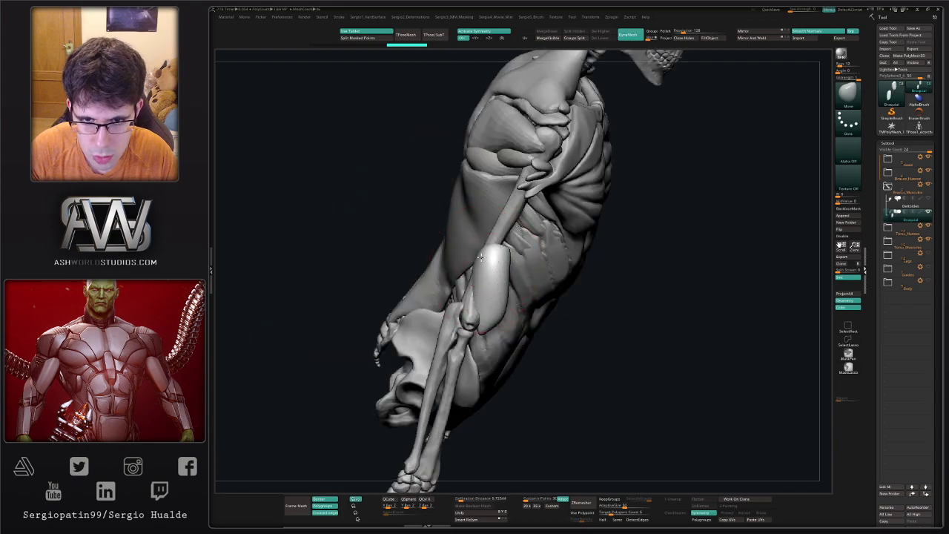
left_click_drag(510, 274, 525, 288)
Slim the Braquial muscle above the elbow, remesh it with DynaMesh, and smooth it into an elongated oval
key("s")
mouse_move(467, 287)
left_mouse_down()
mouse_move(444, 292)
mouse_move(458, 314)
left_mouse_up()
left_click_drag(495, 313, 506, 305, "ctrl")
left_click_drag(454, 288, 452, 278, "shift")
key("ctrl+shift+s")
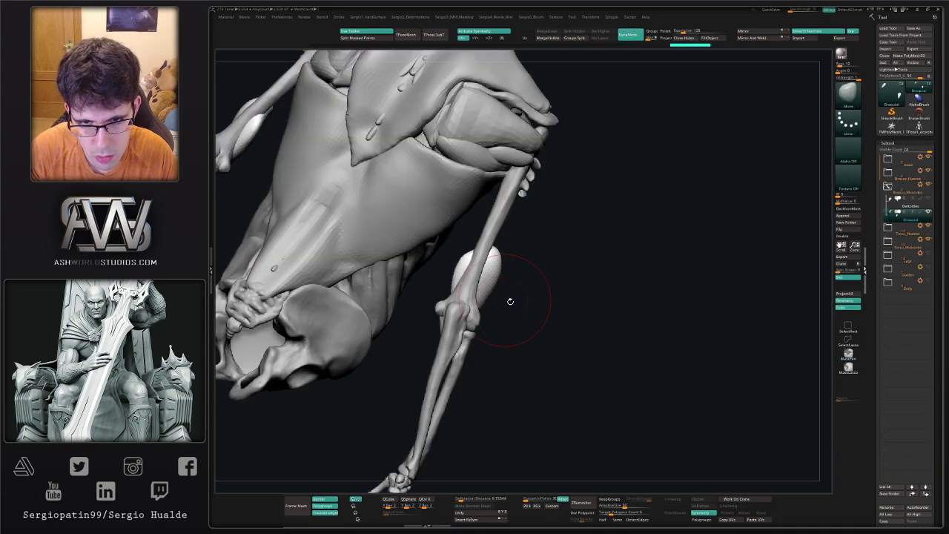
mouse_move(534, 275)
left_mouse_down("shift")
mouse_move(451, 229)
mouse_move(506, 255)
mouse_move(486, 247)
left_mouse_up("shift")
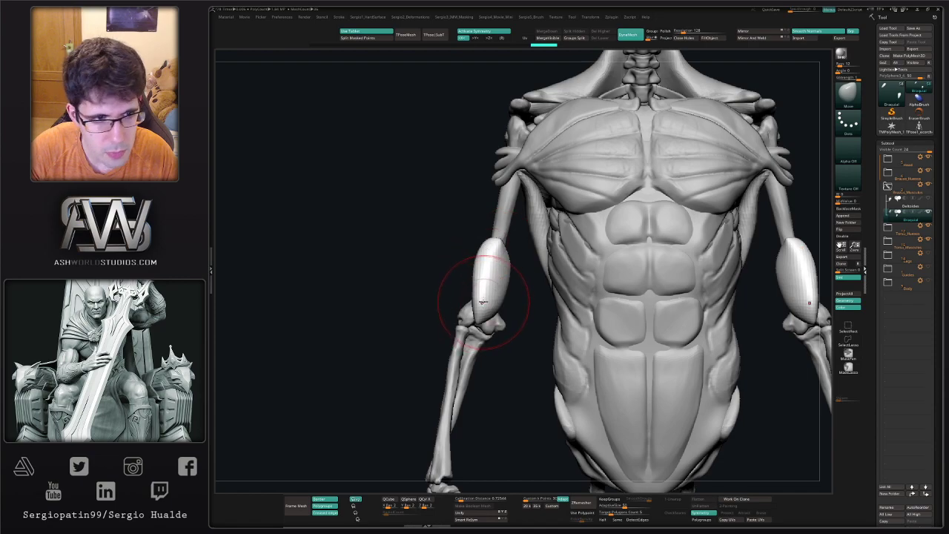
right_click_drag(482, 290, 481, 221, "alt")
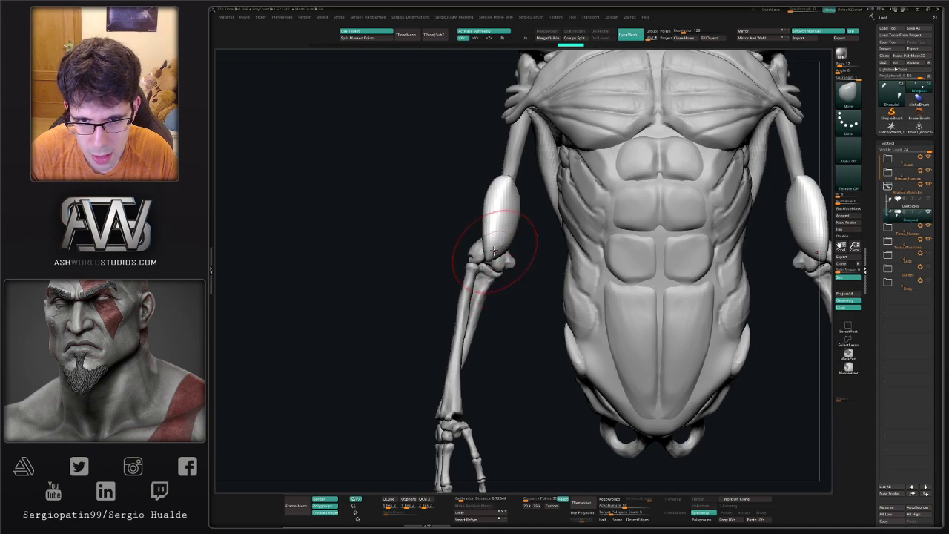
Pull the lower end of the Braquial muscle down over the elbow joint toward the forearm bones
left_click_drag(494, 251, 493, 269)
right_click_drag(502, 301, 473, 293)
left_click_drag(499, 255, 495, 267)
mouse_move(491, 297)
right_mouse_down()
mouse_move(498, 258)
mouse_move(487, 320)
right_mouse_up()
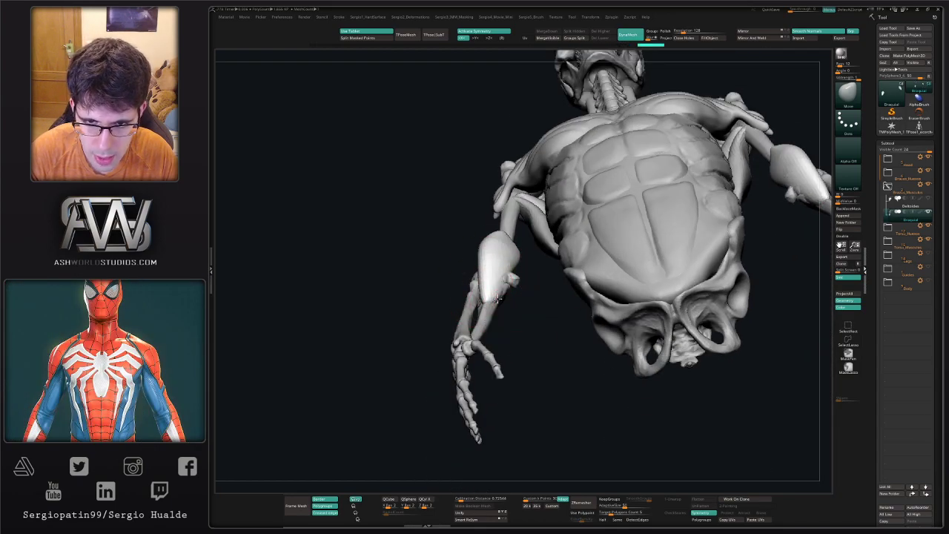
mouse_move(494, 297)
right_mouse_down()
mouse_move(509, 280)
mouse_move(502, 258)
right_mouse_up()
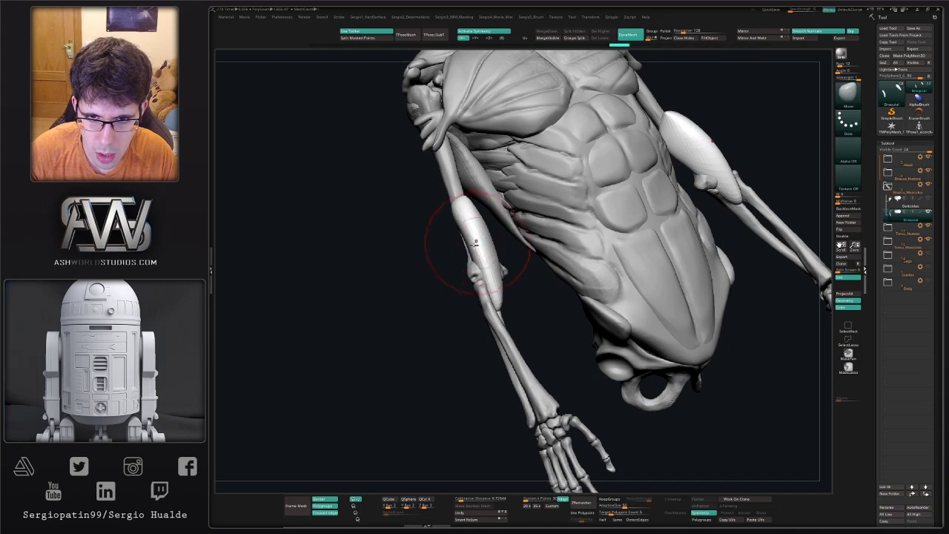
mouse_move(458, 245)
right_mouse_down()
mouse_move(479, 247)
mouse_move(464, 216)
mouse_move(458, 247)
mouse_move(453, 227)
right_mouse_up()
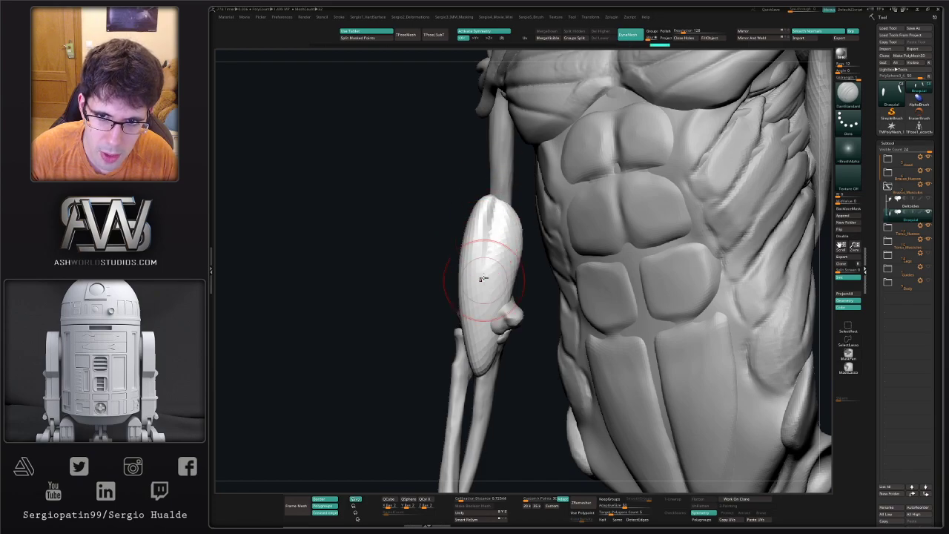
Reshape the upper half of the Braquial muscle with the Move brush so it wraps around the humerus
right_click_drag(478, 284, 474, 227)
key("b")
key("m")
key("v")
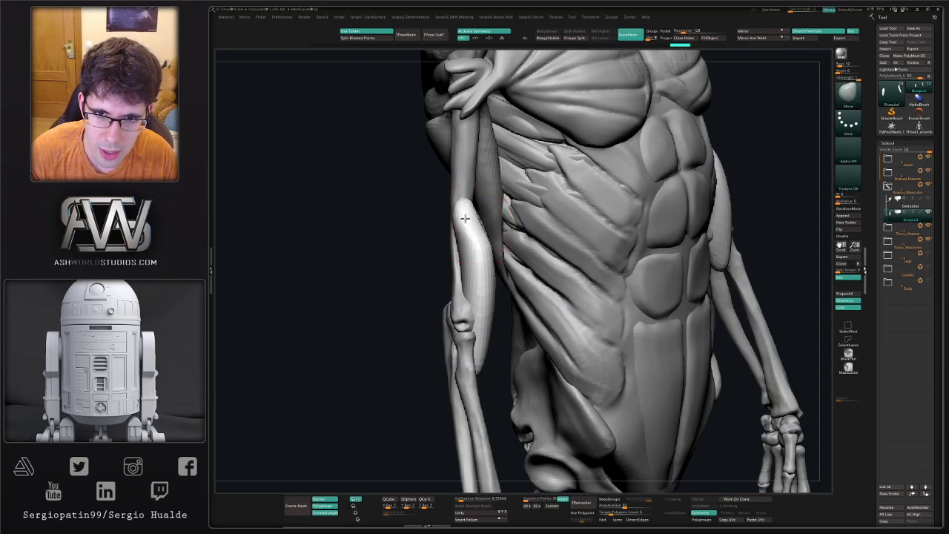
left_click_drag(467, 215, 473, 268)
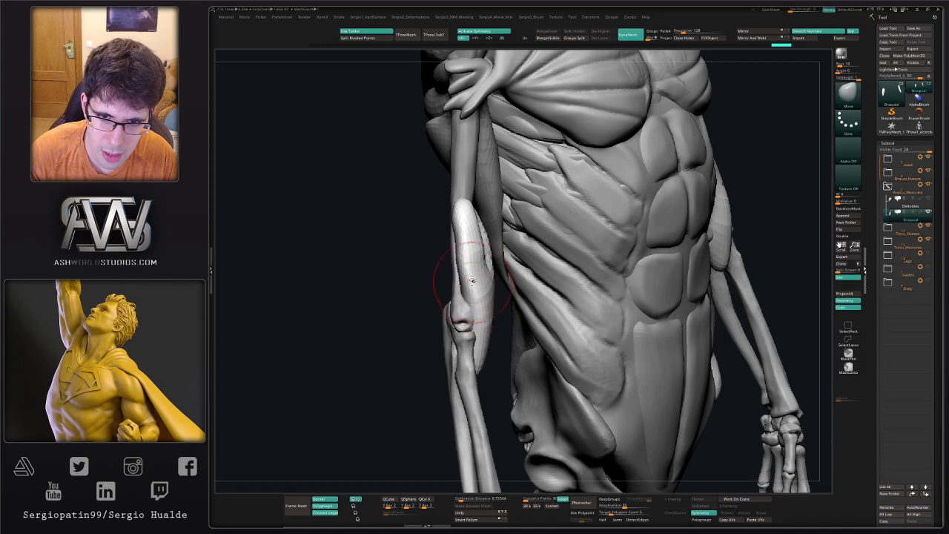
right_click_drag(472, 280, 469, 238)
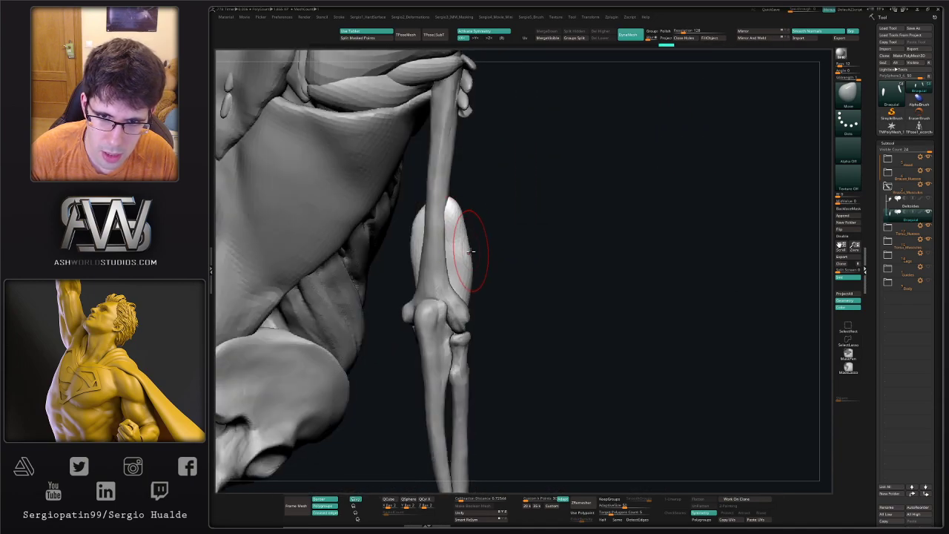
right_click_drag(463, 282, 506, 209)
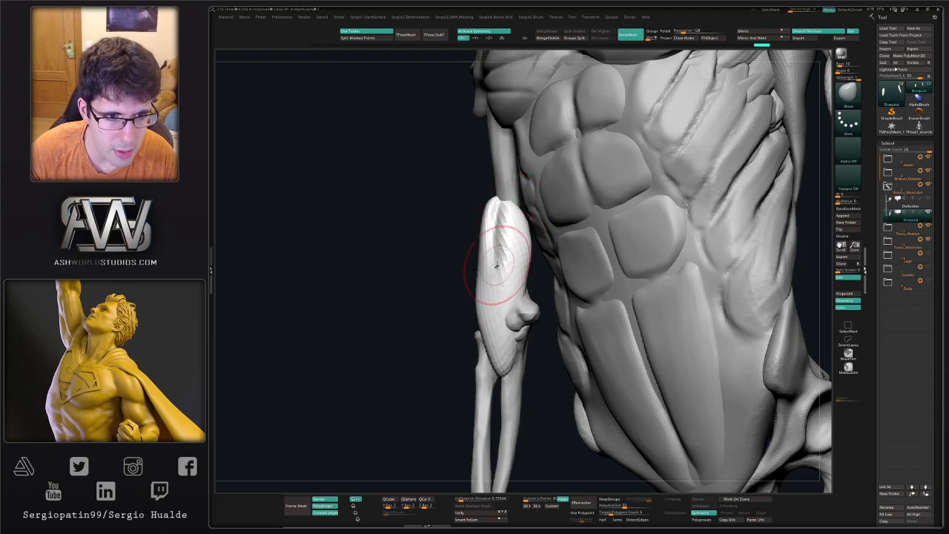
right_click_drag(497, 265, 486, 283)
key("s")
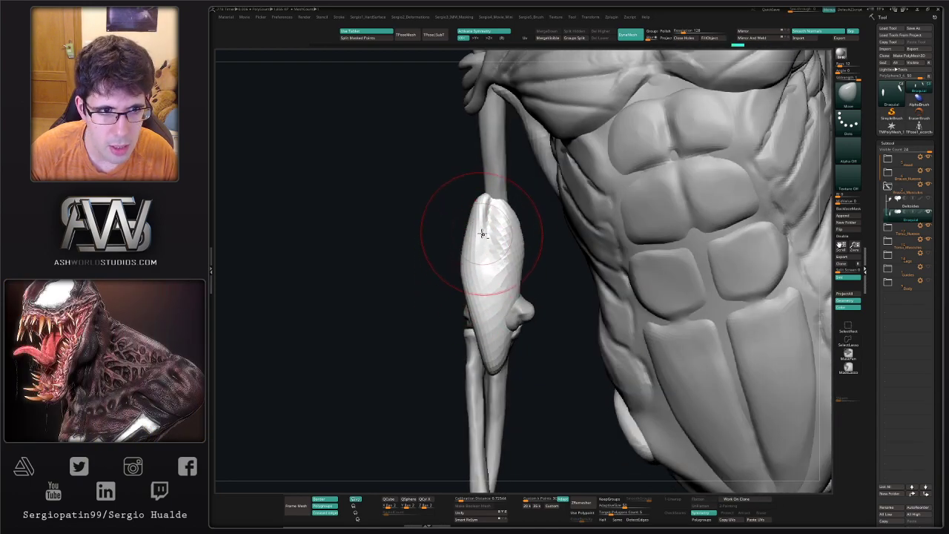
Pull the upper ends of the Braquial muscle up along the humerus and refine their forked outline
right_click_drag(482, 233, 474, 261)
left_click_drag(473, 245, 471, 232)
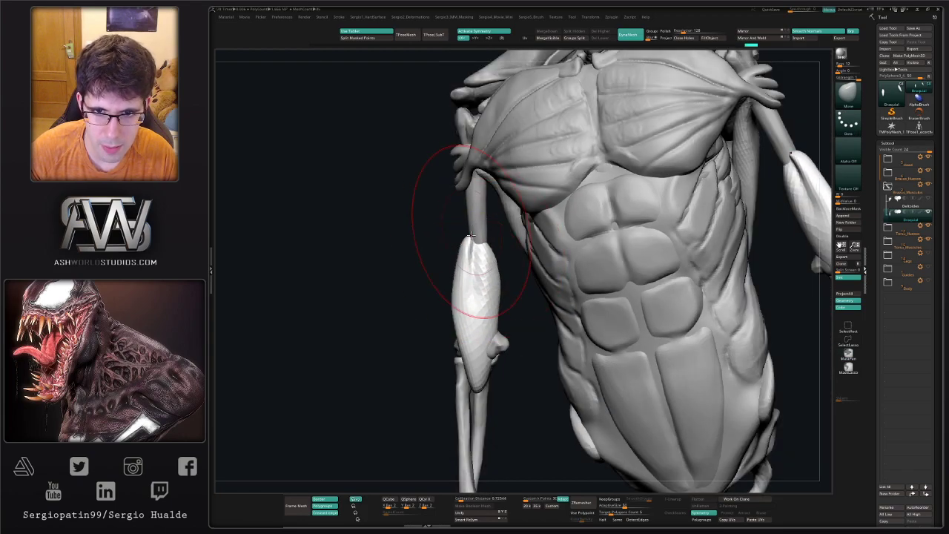
right_click_drag(470, 236, 491, 233)
left_click_drag(478, 234, 477, 230)
left_click_drag(495, 261, 474, 241)
Show the deltoids and fit the upper end of the Braquial muscle around the deltoid's lower tip
left_click(929, 198)
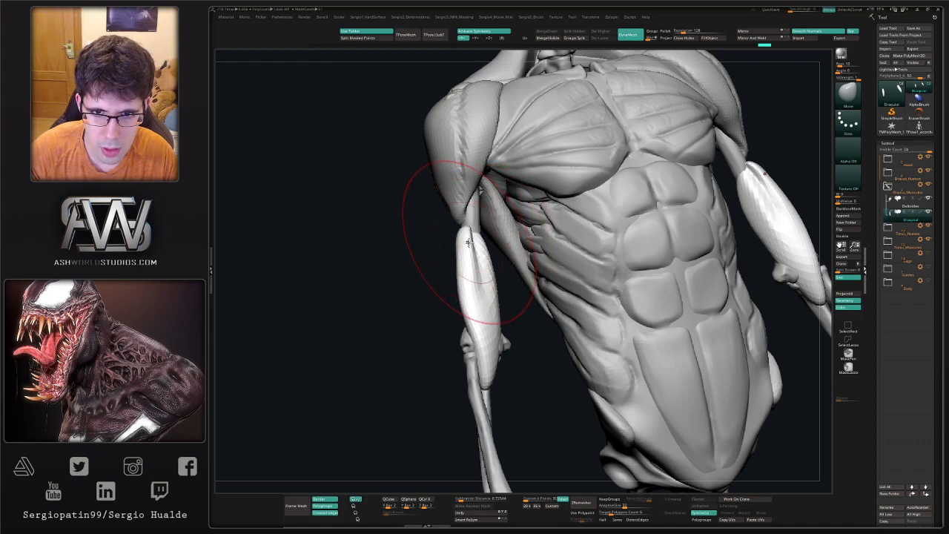
right_click_drag(474, 241, 472, 235)
left_click_drag(470, 237, 478, 231)
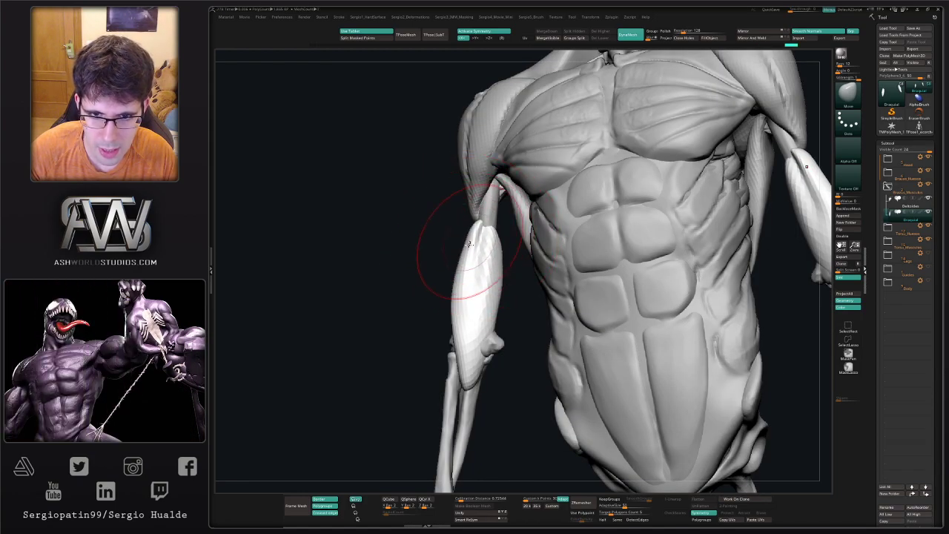
left_click_drag(452, 289, 458, 283)
mouse_move(495, 284)
right_mouse_down("ctrl")
mouse_move(497, 265)
mouse_move(519, 260)
right_mouse_up("ctrl")
mouse_move(481, 283)
right_mouse_down()
mouse_move(486, 293)
mouse_move(474, 300)
right_mouse_up()
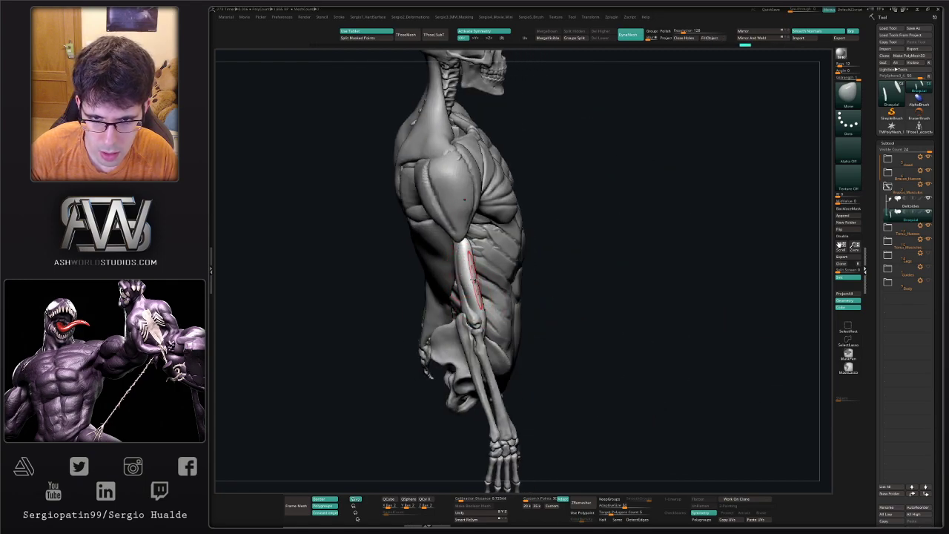
Taper the lower end of the Braquial muscle and fit it onto the forearm bone just below the elbow
right_click_drag(465, 290, 483, 292)
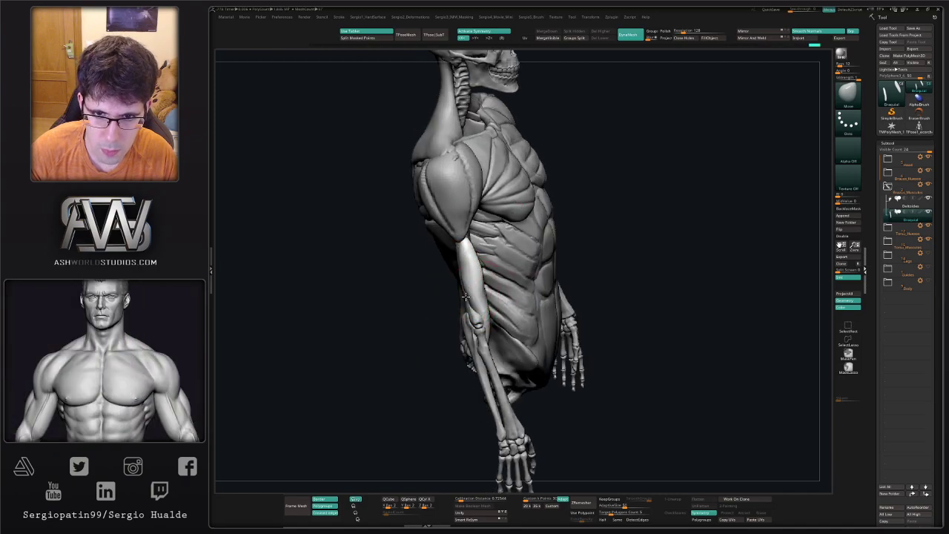
mouse_move(476, 304)
right_mouse_down()
mouse_move(494, 294)
mouse_move(496, 305)
mouse_move(461, 271)
mouse_move(457, 289)
mouse_move(482, 316)
mouse_move(455, 360)
right_mouse_up()
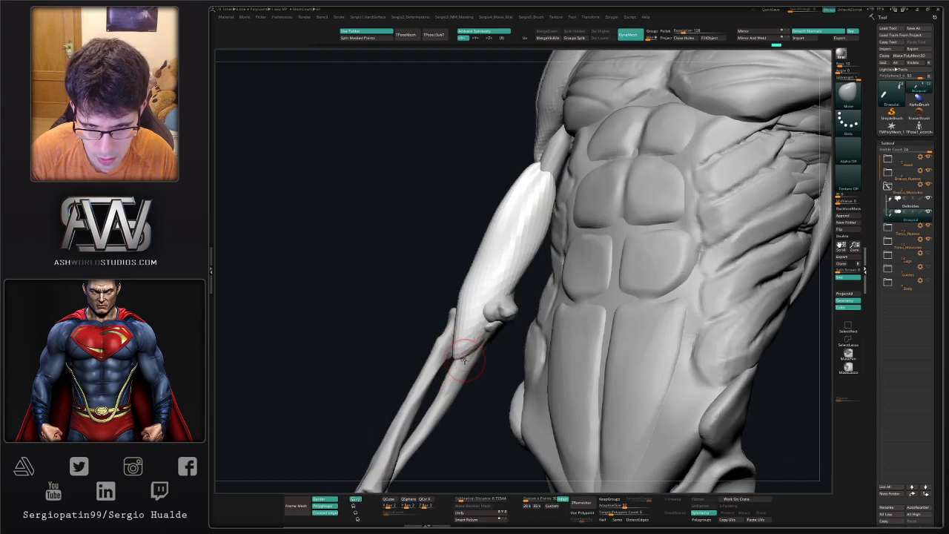
mouse_move(487, 365)
right_mouse_down()
mouse_move(475, 353)
mouse_move(485, 341)
right_mouse_up()
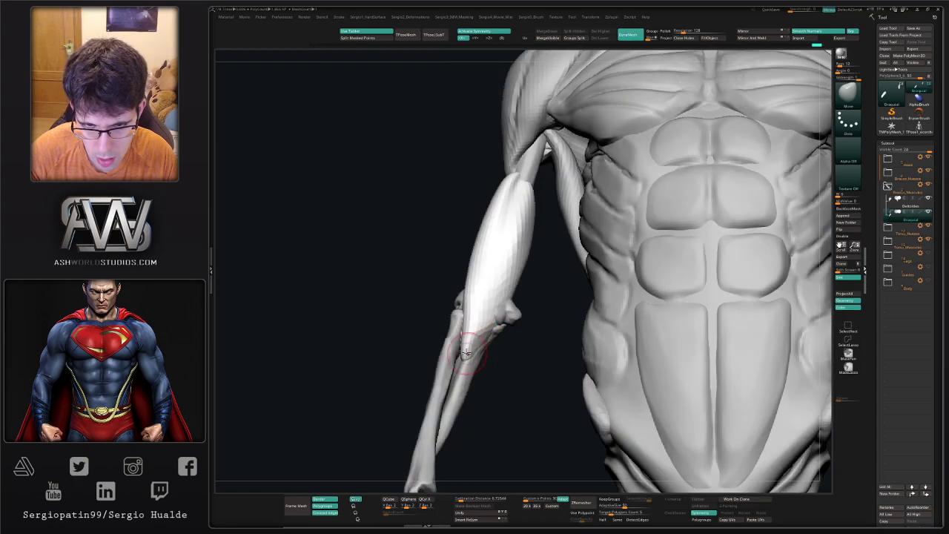
left_click_drag(469, 355, 471, 351)
right_click_drag(472, 351, 484, 356)
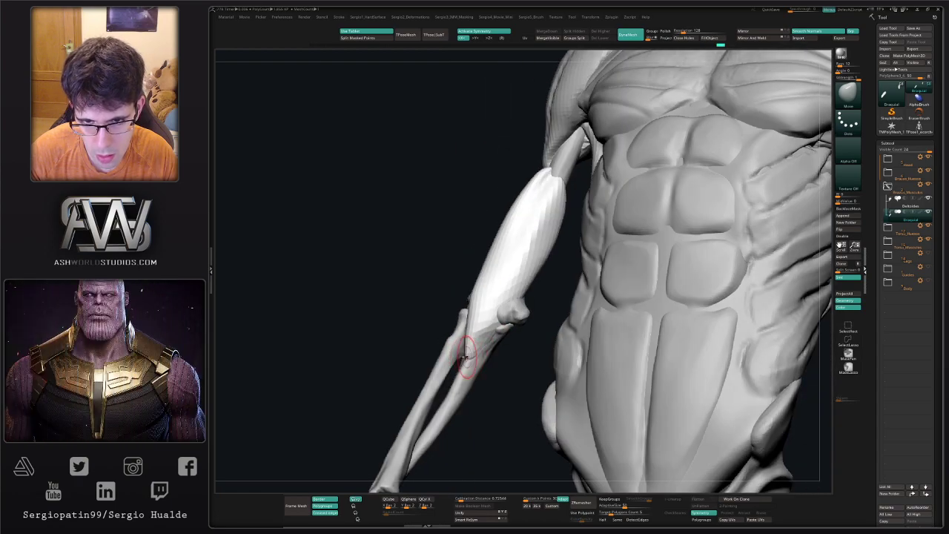
left_click_drag(467, 350, 466, 356)
right_click_drag(465, 355, 478, 348)
mouse_move(478, 348)
right_mouse_down("ctrl")
mouse_move(490, 340)
mouse_move(452, 346)
right_mouse_up("ctrl")
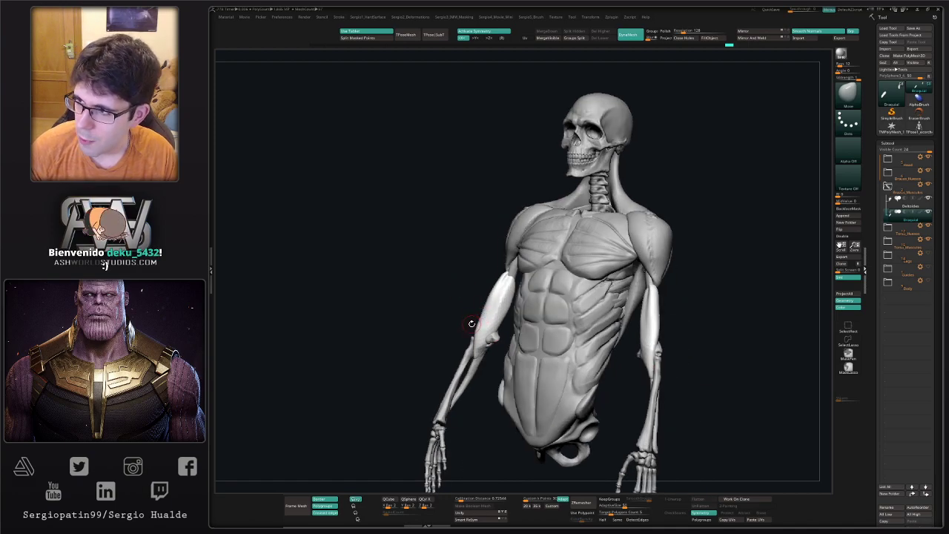
Show and expand the Body folder, and select its head-and-torso mesh
right_click_drag(471, 324, 484, 330)
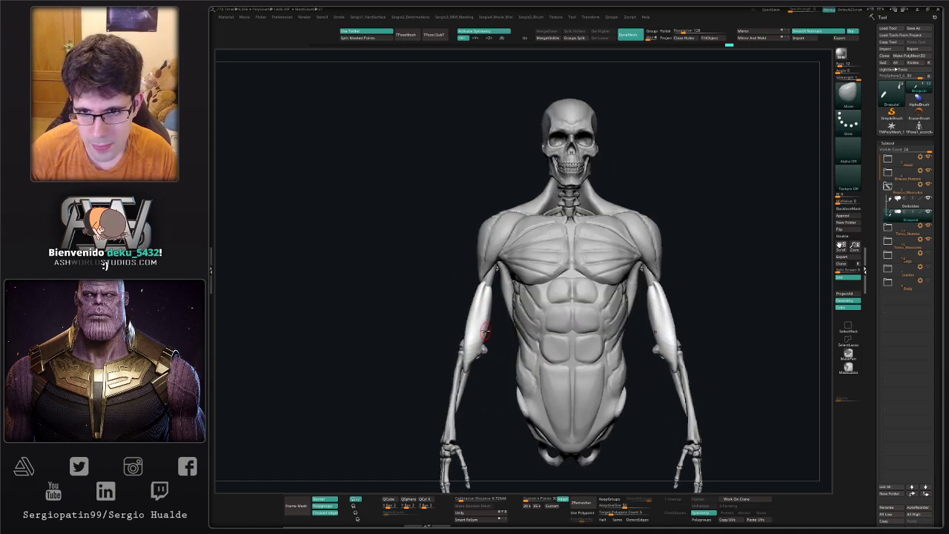
scroll(484, 331, "down", 4)
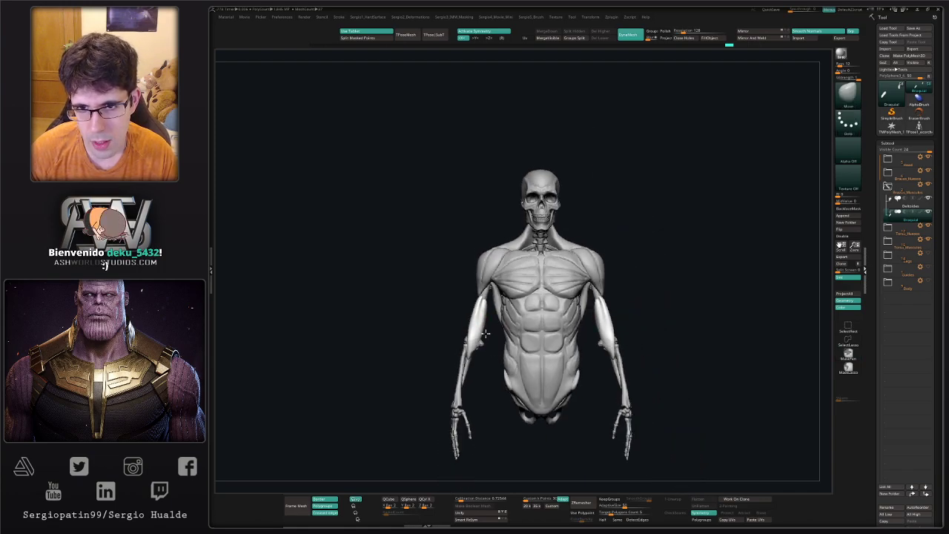
scroll(485, 334, "up", 5)
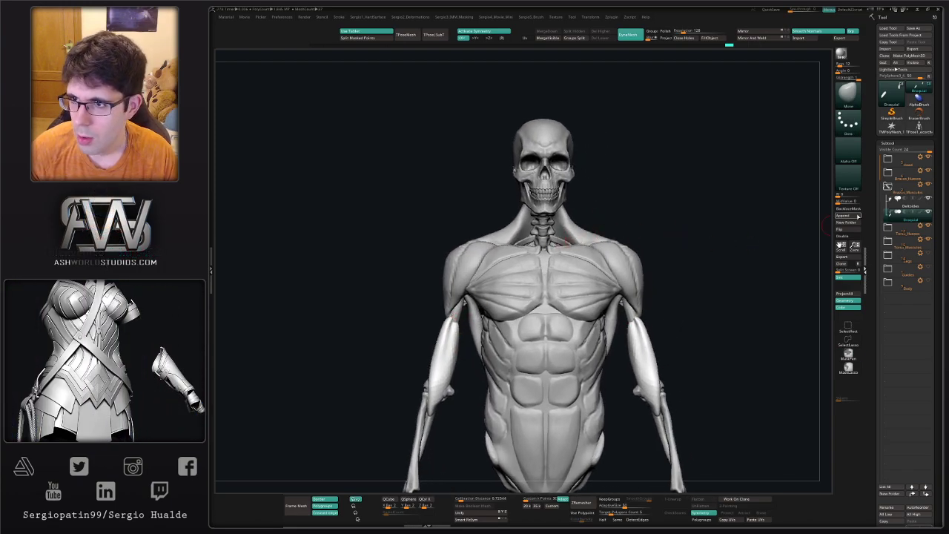
left_click(924, 286)
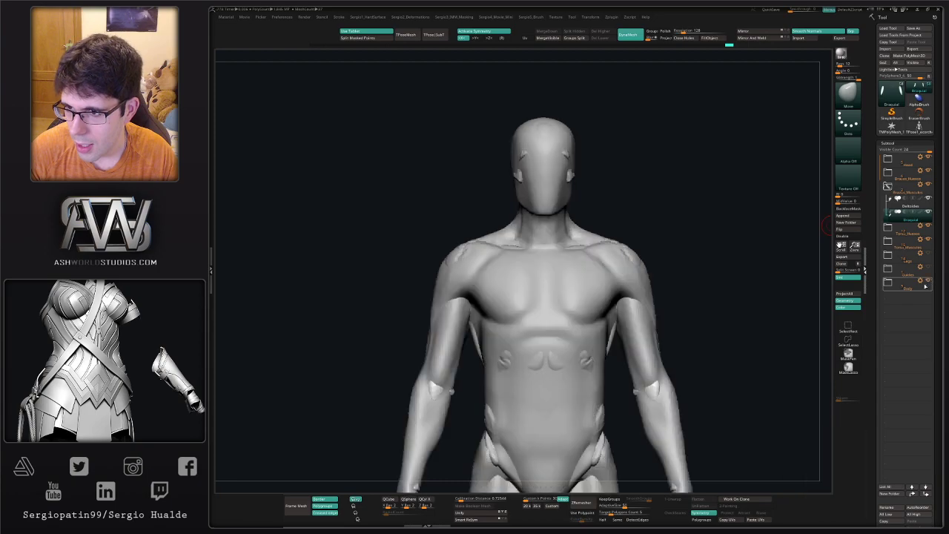
left_click(892, 284)
left_click(911, 300)
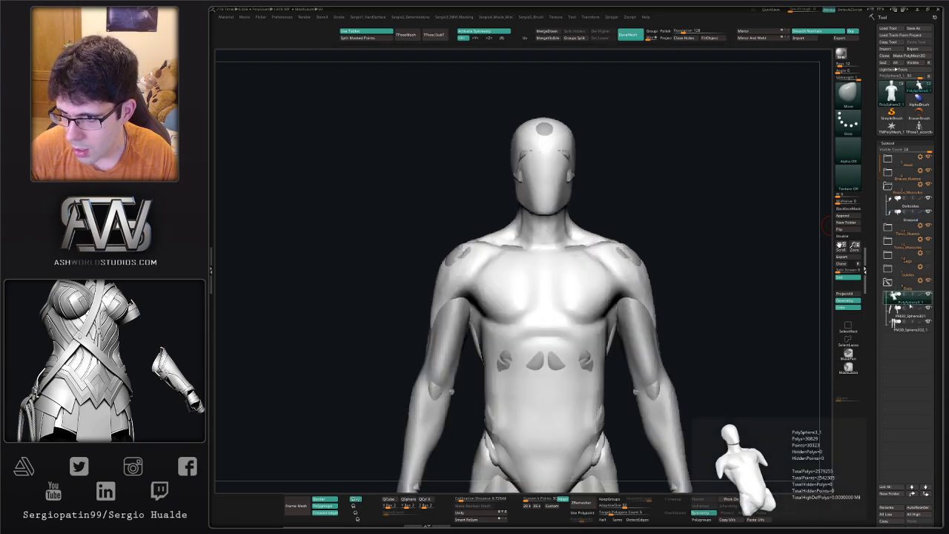
Duplicate the head-and-torso mesh, move one copy out of the Body folder, and collapse and hide the folder
key("ctrl+shift+d")
left_click(912, 314)
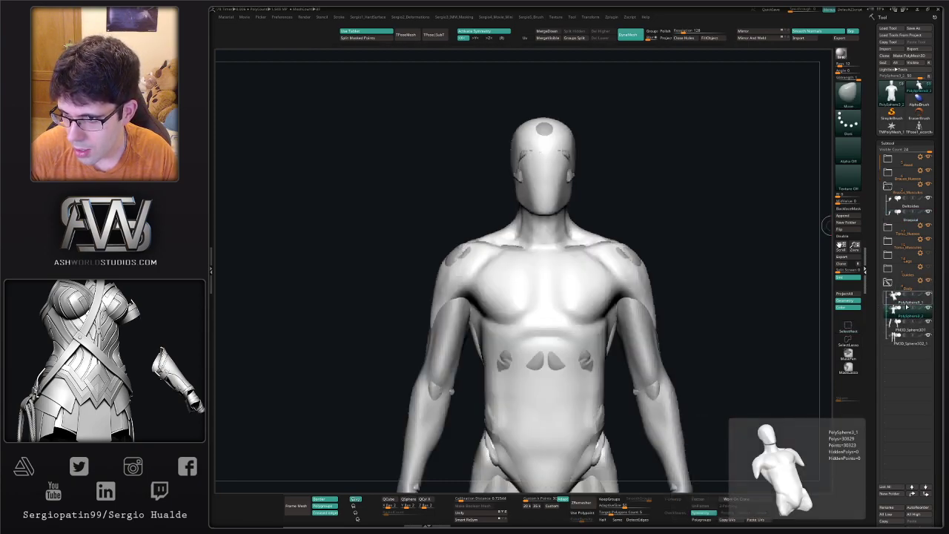
left_click(911, 302)
left_click_drag(911, 302, 896, 352)
left_click(890, 284)
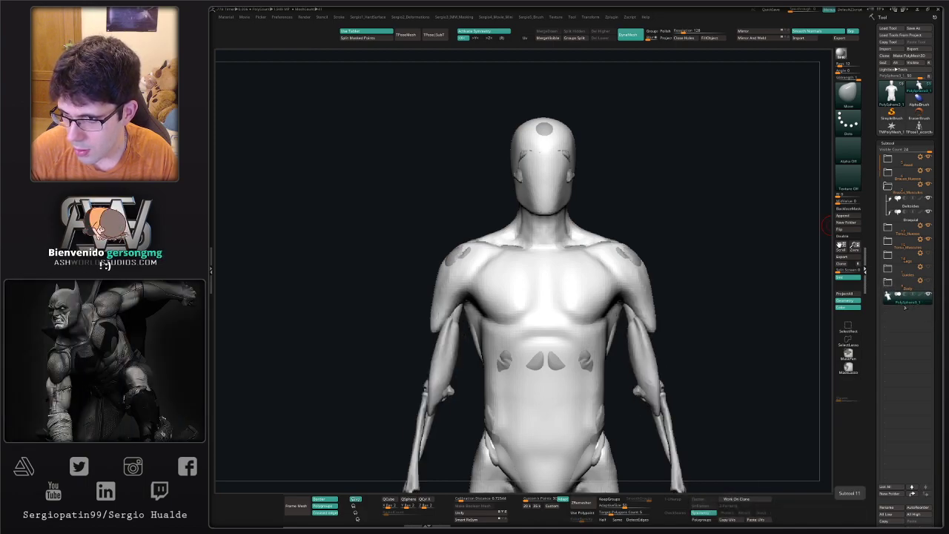
Delete the torso from the separated copy and cut away its neck with a lasso selection, keeping only the head
mouse_move(694, 245)
left_mouse_down()
mouse_move(618, 260)
mouse_move(594, 199)
mouse_move(423, 271)
mouse_move(418, 333)
left_mouse_up()
key("Delete")
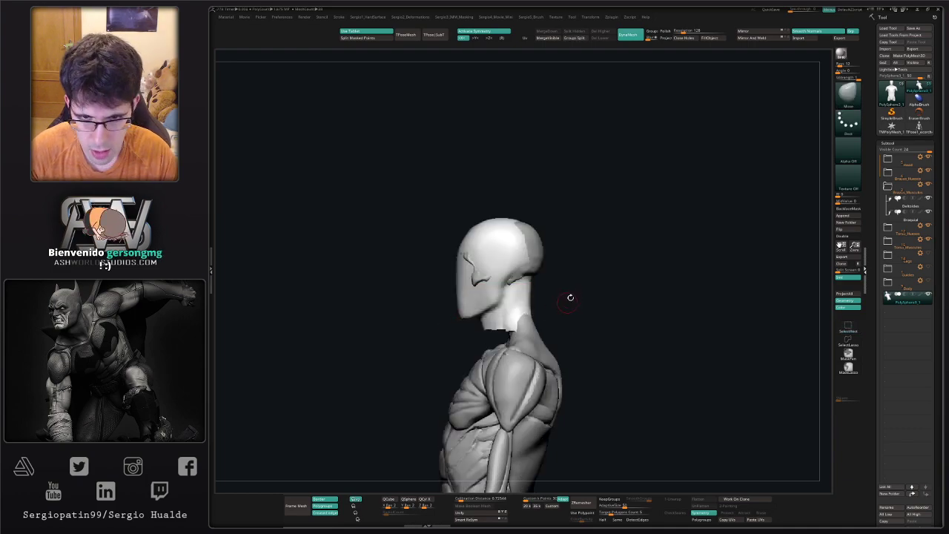
left_click(847, 339)
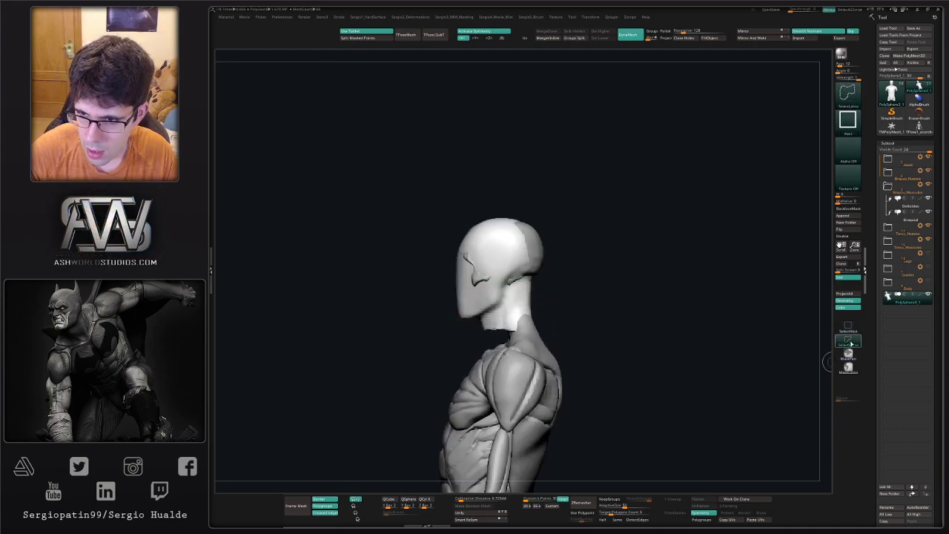
mouse_move(547, 276)
left_mouse_down("ctrl+alt+shift")
mouse_move(473, 324)
mouse_move(586, 296)
left_mouse_up("ctrl+alt+shift")
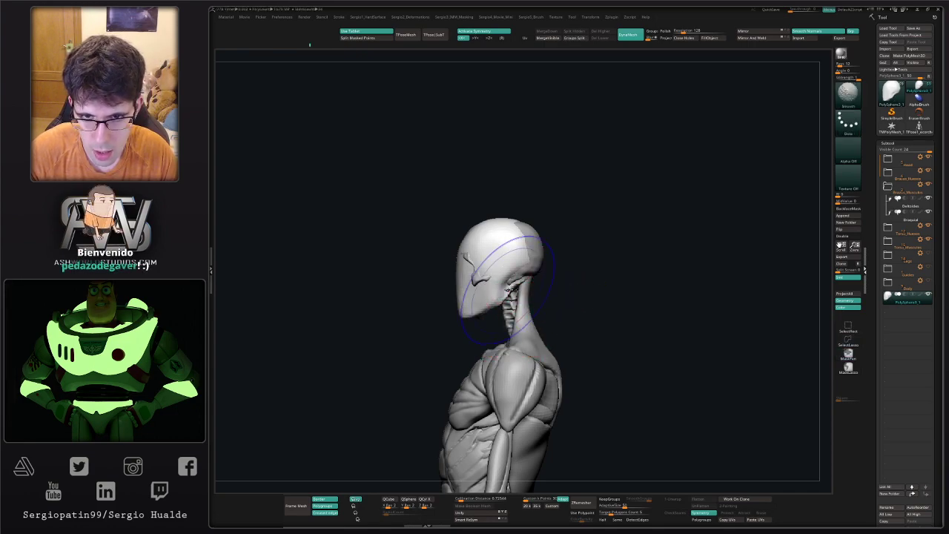
Undo the last stroke and reshape the skull, face and lower jaw of the separated head with the Move brush
key("ctrl+z")
left_click_drag(521, 238, 518, 228)
left_click_drag(482, 256, 475, 253)
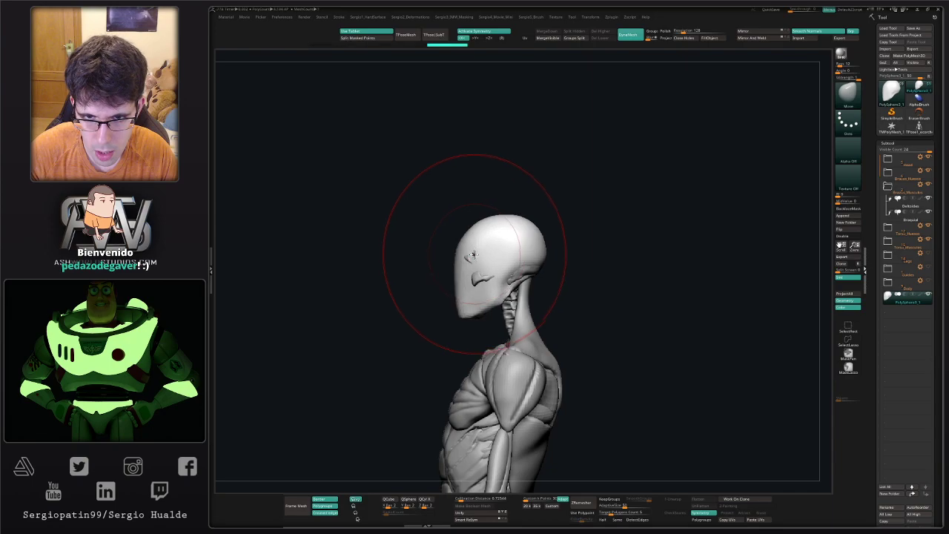
mouse_move(527, 280)
left_mouse_down()
mouse_move(534, 311)
mouse_move(522, 280)
mouse_move(517, 311)
left_mouse_up()
Carve eye sockets and a curved mouth line into the head with the DamStandard brush
right_click_drag(517, 310, 514, 320)
key("b")
key("d")
key("s")
key("s")
left_click_drag(495, 301, 480, 301)
left_click_drag(509, 269, 528, 292)
mouse_move(538, 345)
right_mouse_down("ctrl")
mouse_move(550, 296)
mouse_move(529, 317)
right_mouse_up("ctrl")
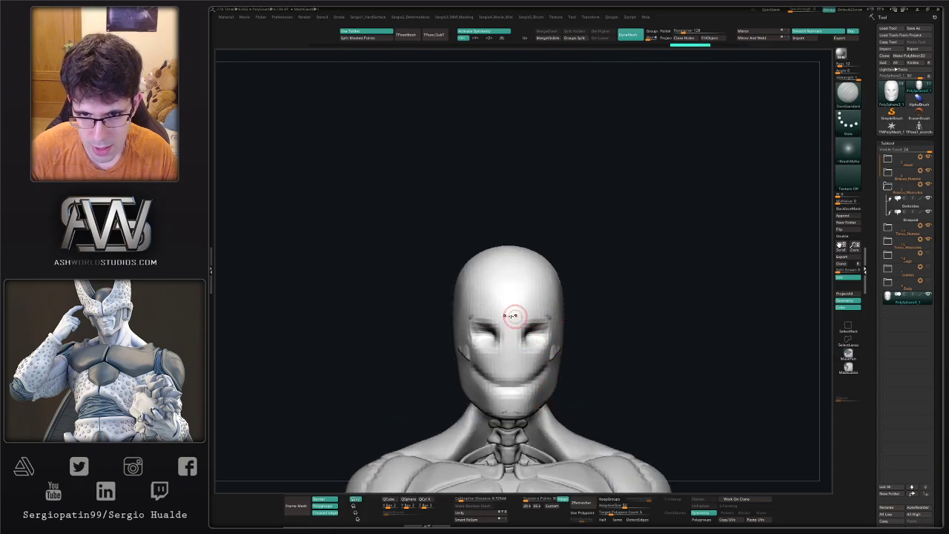
Build up slanted eyebrows and fill the eye sockets on the face with the ClayBuildup brush
key("b")
key("c")
key("b")
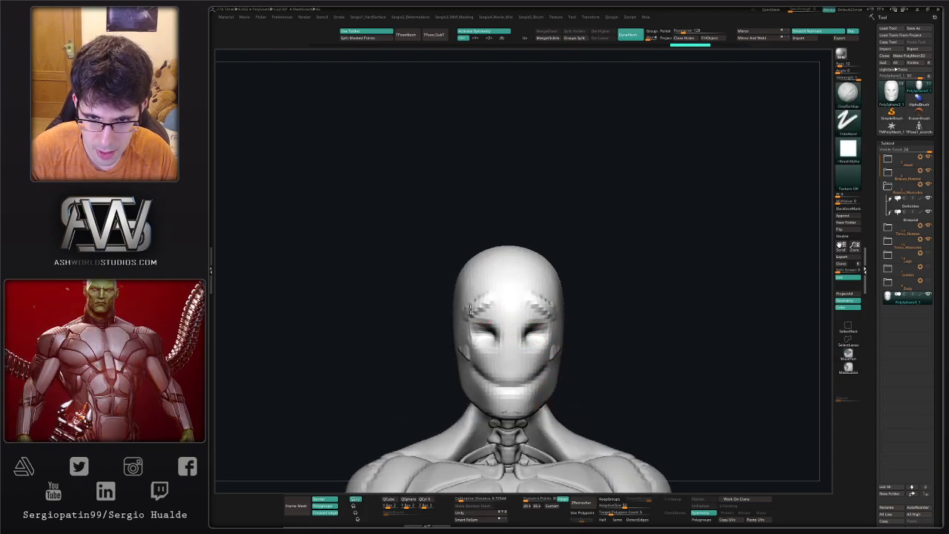
left_click_drag(470, 309, 481, 302)
mouse_move(512, 375)
right_mouse_down("ctrl")
mouse_move(560, 339)
mouse_move(507, 326)
right_mouse_up("ctrl")
key("ctrl+z")
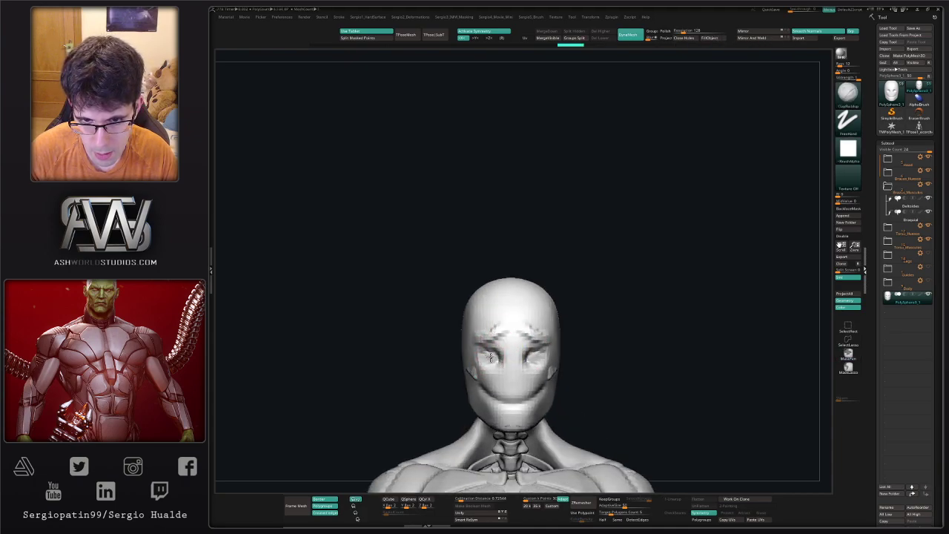
left_click_drag(492, 355, 496, 357)
Examine the head's proportions against the neck, torso and arms from the front and both three-quarter sides
right_click_drag(504, 348, 517, 204, "ctrl")
right_click_drag(530, 300, 557, 303)
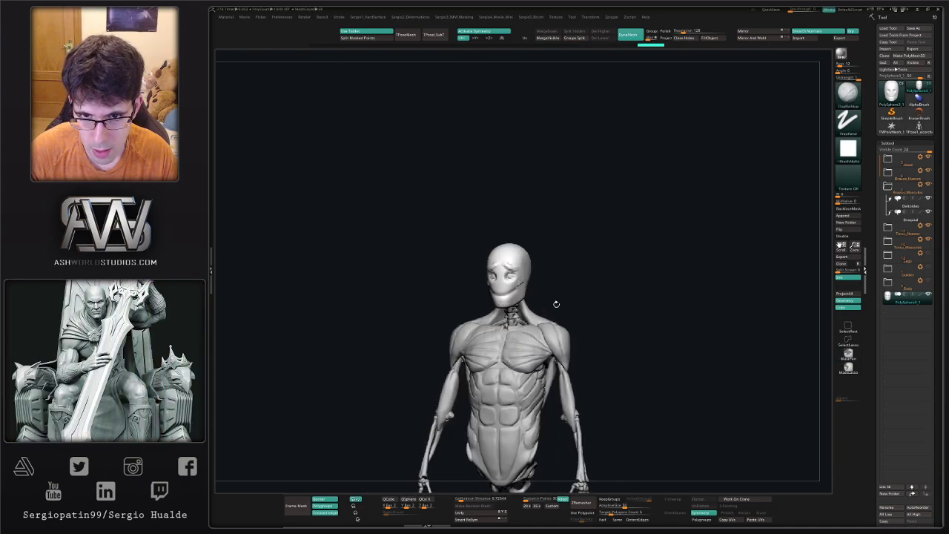
scroll(528, 318, "up", 3)
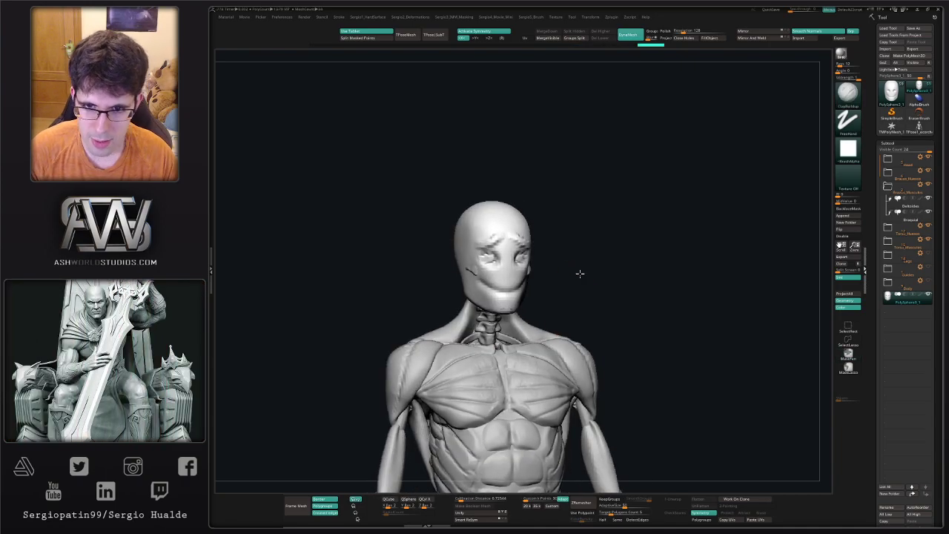
scroll(578, 273, "up", 2)
left_click_drag(593, 280, 537, 284)
right_click_drag(537, 283, 536, 249, "ctrl")
right_click_drag(535, 248, 547, 293)
right_click_drag(545, 363, 492, 311, "alt")
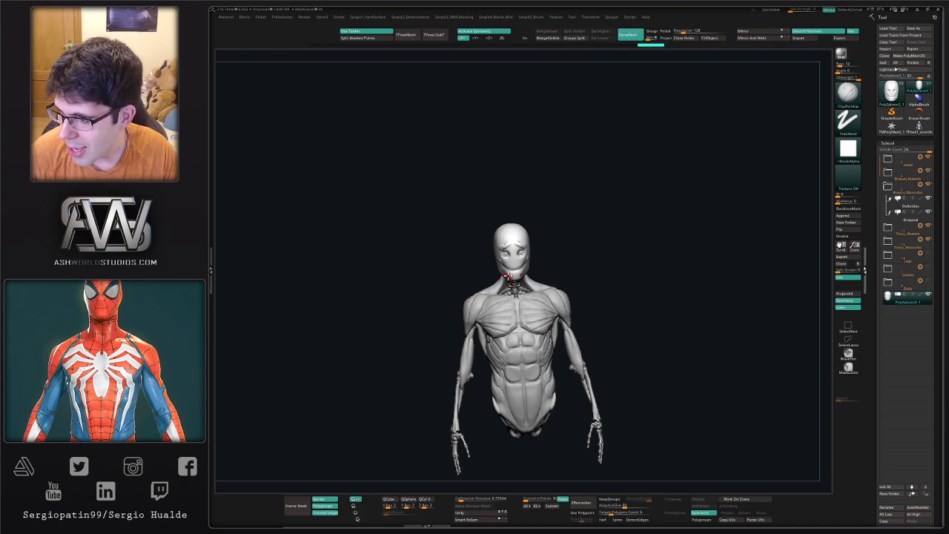
mouse_move(571, 277)
left_mouse_down()
mouse_move(589, 290)
mouse_move(513, 304)
left_mouse_up()
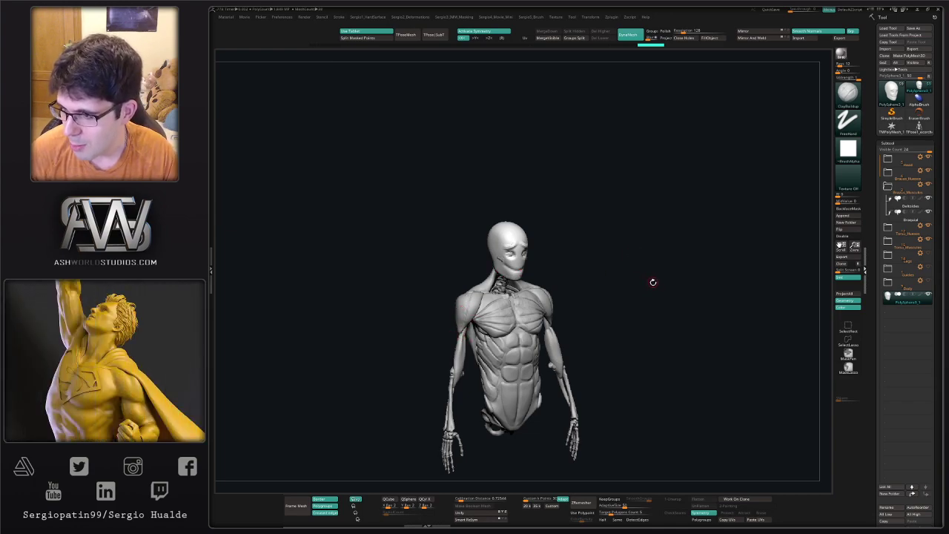
left_click_drag(648, 307, 629, 306, "shift")
right_click_drag(502, 306, 498, 356, "ctrl")
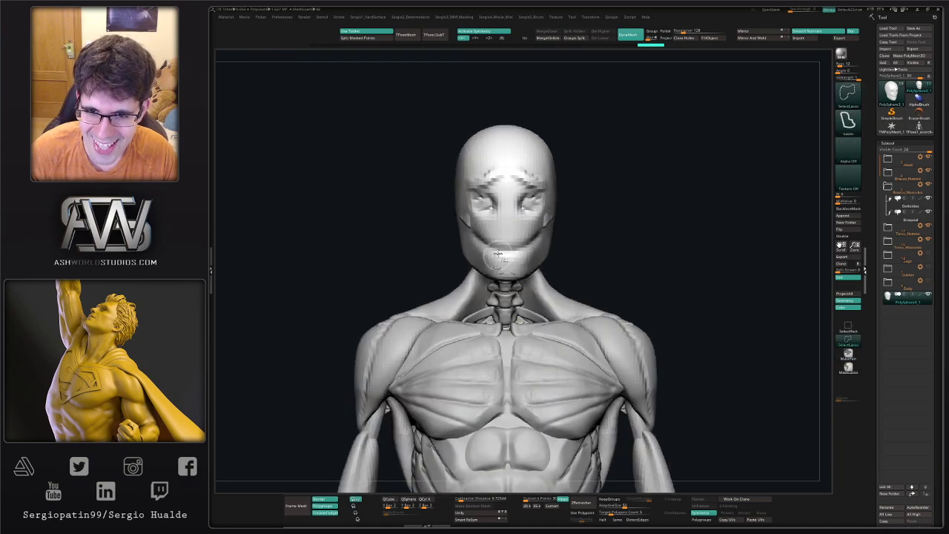
Carve a jagged zigzag mouth across the lower face with the DamStandard brush
key("b")
key("d")
key("s")
right_click_drag(491, 265, 479, 250)
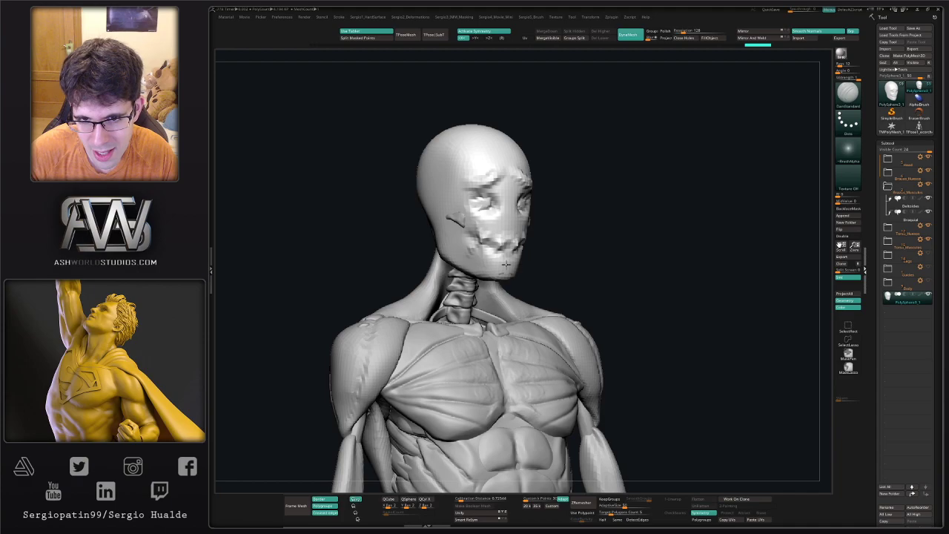
mouse_move(512, 261)
right_mouse_down()
mouse_move(527, 290)
mouse_move(573, 250)
mouse_move(598, 271)
mouse_move(554, 280)
mouse_move(563, 254)
mouse_move(551, 272)
right_mouse_up()
Switch to the Move brush and examine the whole figure and its upper arms from front and three-quarter views
key("b")
key("m")
key("v")
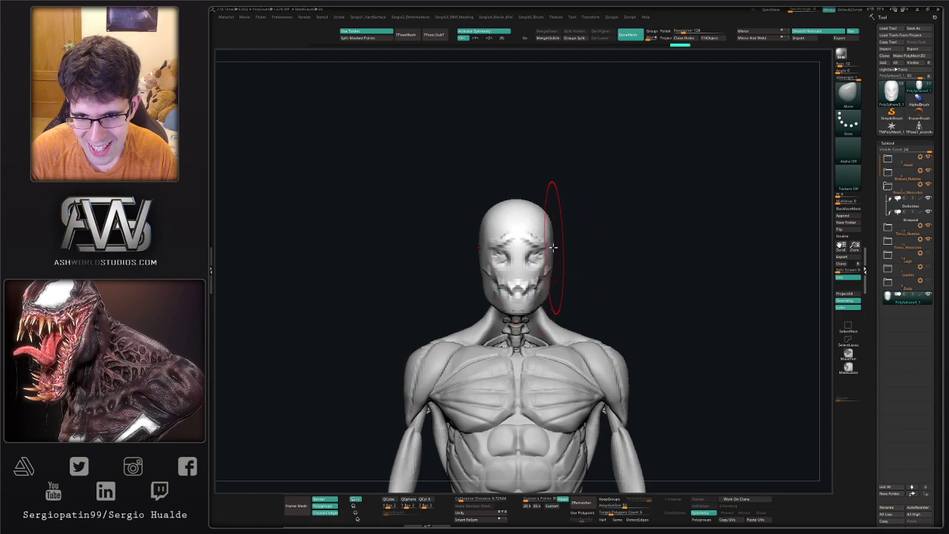
mouse_move(546, 215)
right_mouse_down()
mouse_move(603, 244)
mouse_move(595, 238)
mouse_move(567, 313)
mouse_move(571, 303)
mouse_move(583, 312)
mouse_move(593, 226)
right_mouse_up()
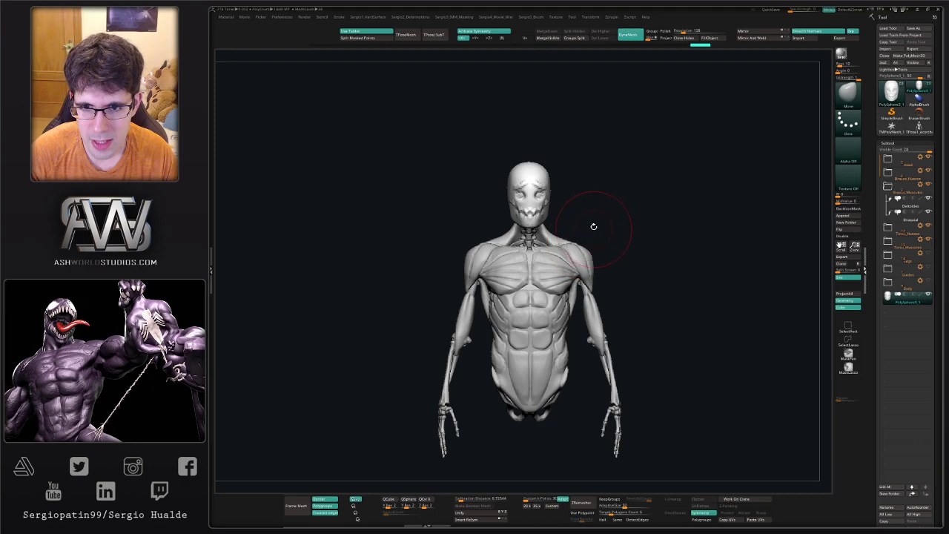
right_click_drag(558, 329, 540, 282, "alt")
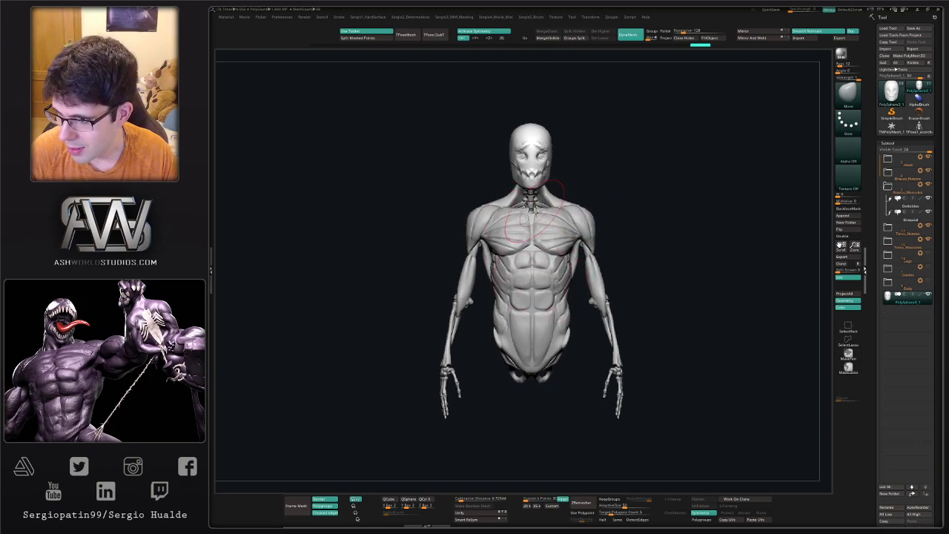
mouse_move(488, 260)
right_mouse_down()
mouse_move(508, 286)
mouse_move(509, 272)
mouse_move(523, 317)
mouse_move(512, 275)
mouse_move(481, 290)
right_mouse_up()
key("s")
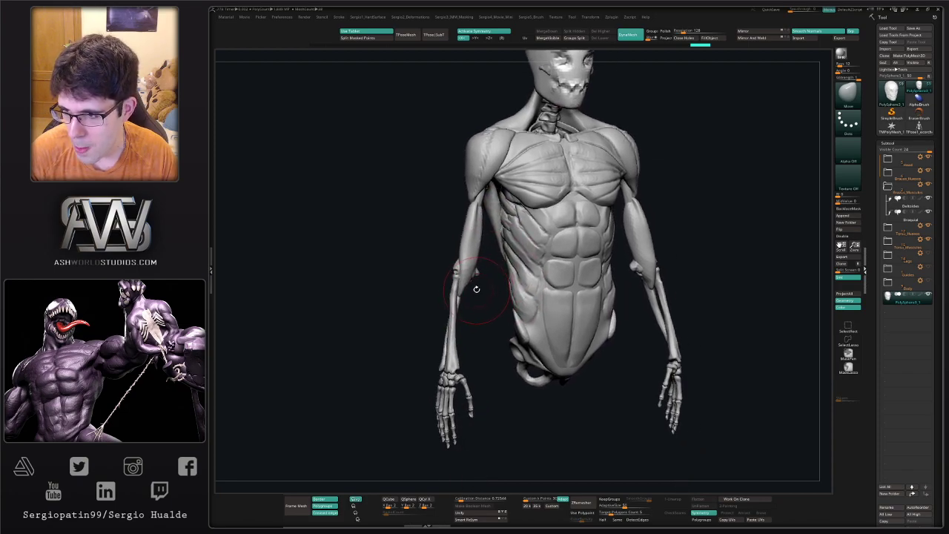
mouse_move(476, 286)
left_mouse_down()
mouse_move(511, 284)
mouse_move(468, 275)
left_mouse_up()
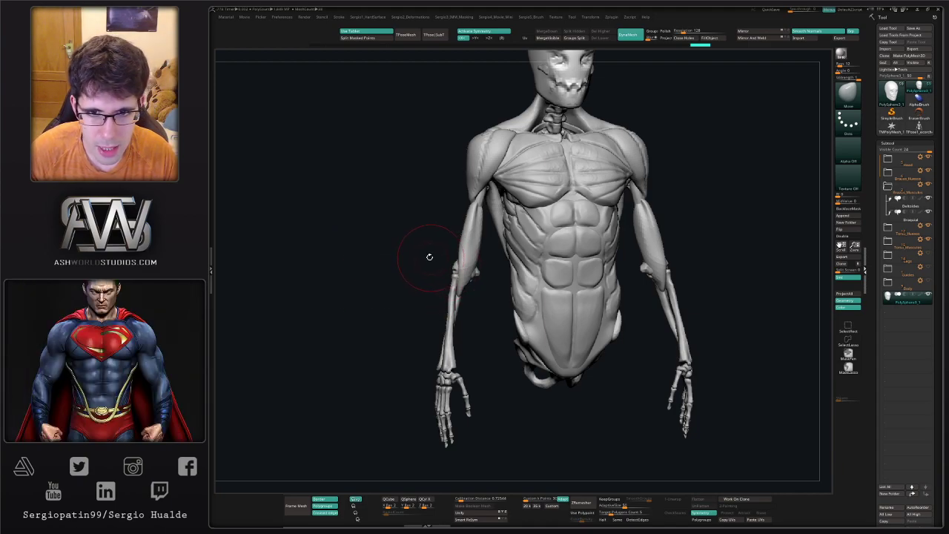
left_click_drag(427, 256, 418, 257)
Select the Braquial upper-arm muscle, duplicate it and rename the copy Biceps
left_click(473, 247, "alt")
key("ctrl+shift+d")
left_click(905, 231)
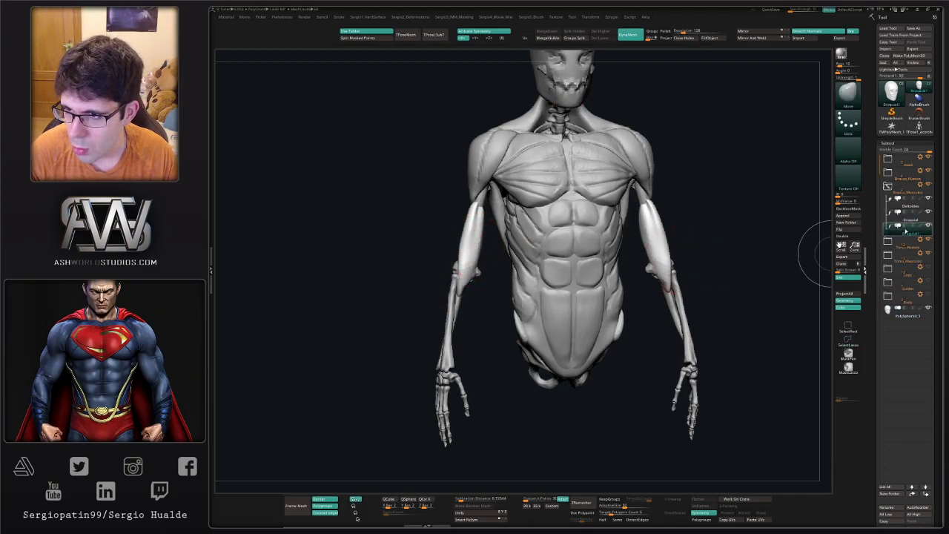
left_click(887, 507)
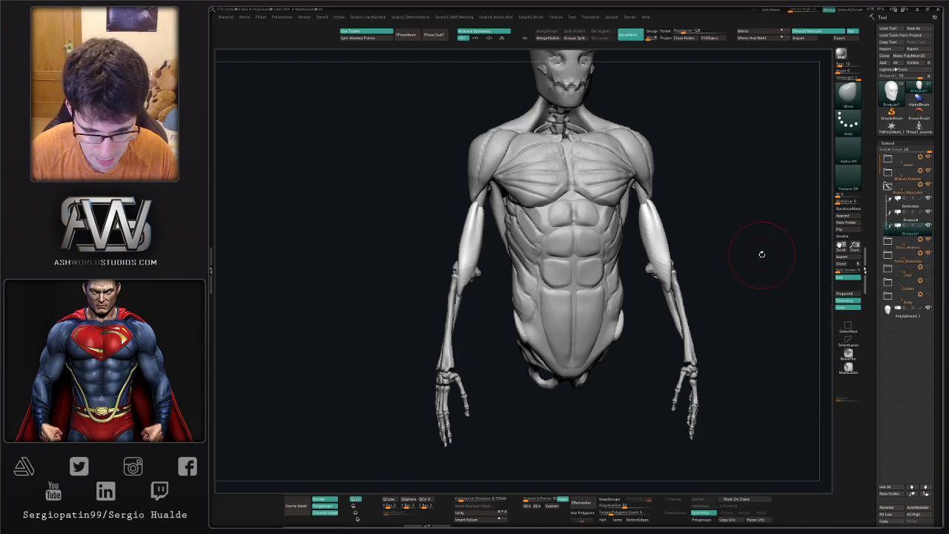
key("BackSpace")
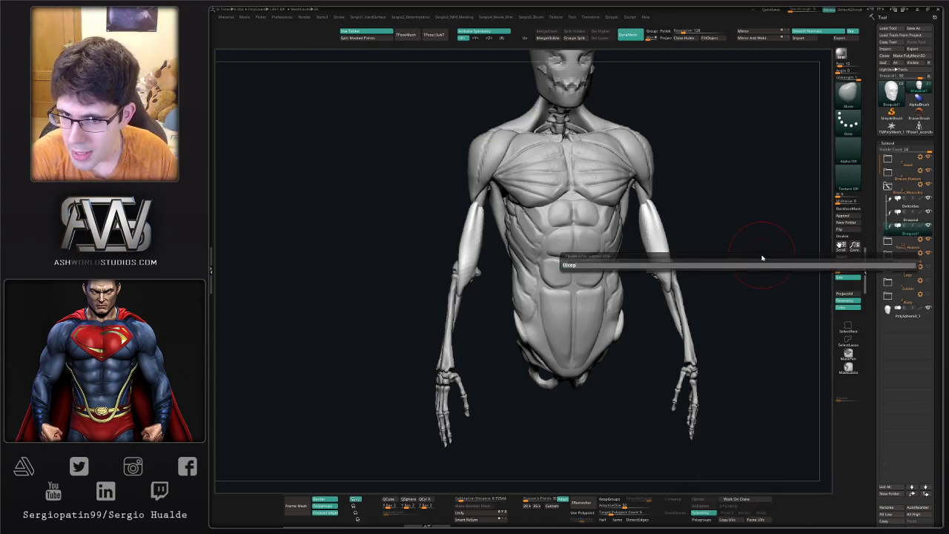
type("Biceps")
key("Return")
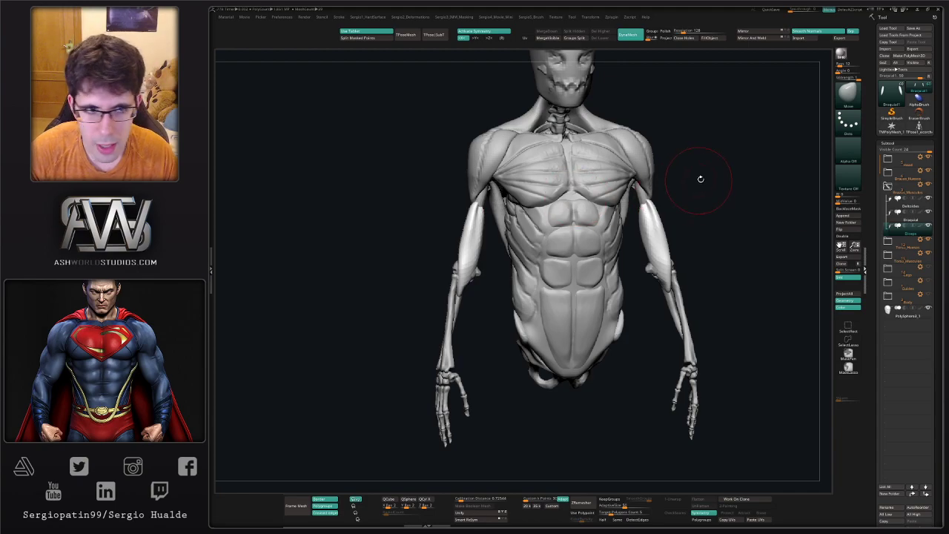
Hide the deltoids and stretch the Biceps' upper end up to the shoulder below the clavicle with the Move brush
left_click_drag(699, 175, 653, 259)
left_click(928, 198)
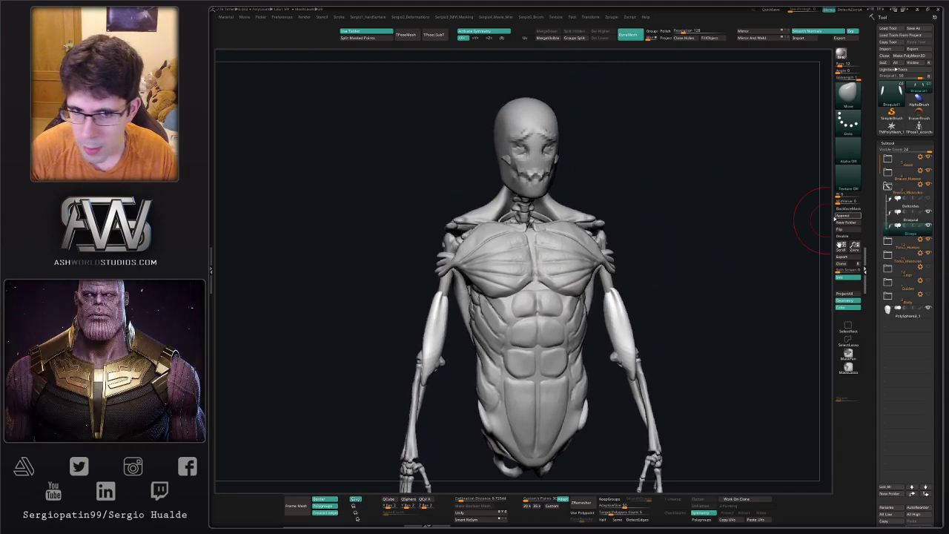
mouse_move(440, 298)
right_mouse_down()
mouse_move(454, 330)
mouse_move(461, 316)
mouse_move(475, 325)
right_mouse_up()
left_click_drag(454, 332, 478, 262)
mouse_move(479, 263)
right_mouse_down()
mouse_move(448, 273)
mouse_move(432, 303)
right_mouse_up()
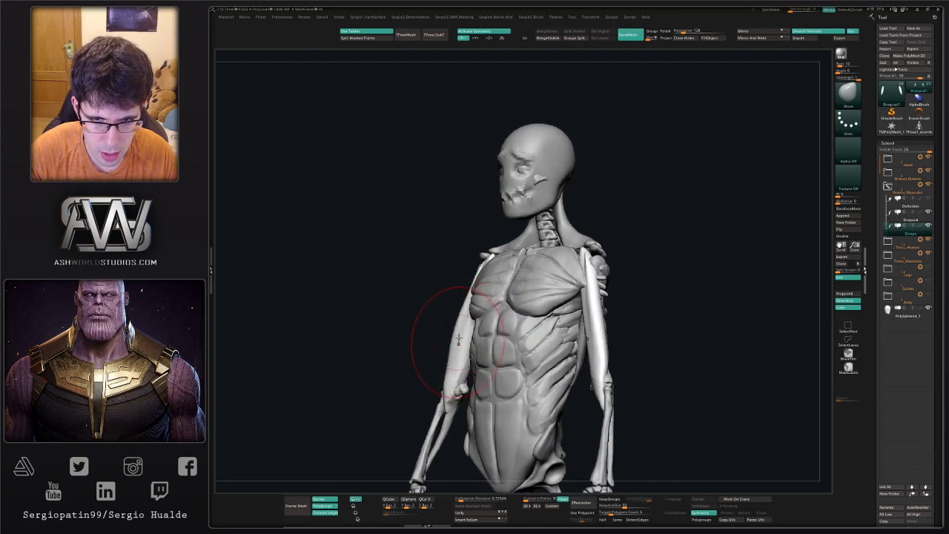
left_click_drag(467, 346, 467, 321, "shift")
right_click_drag(460, 335, 486, 328)
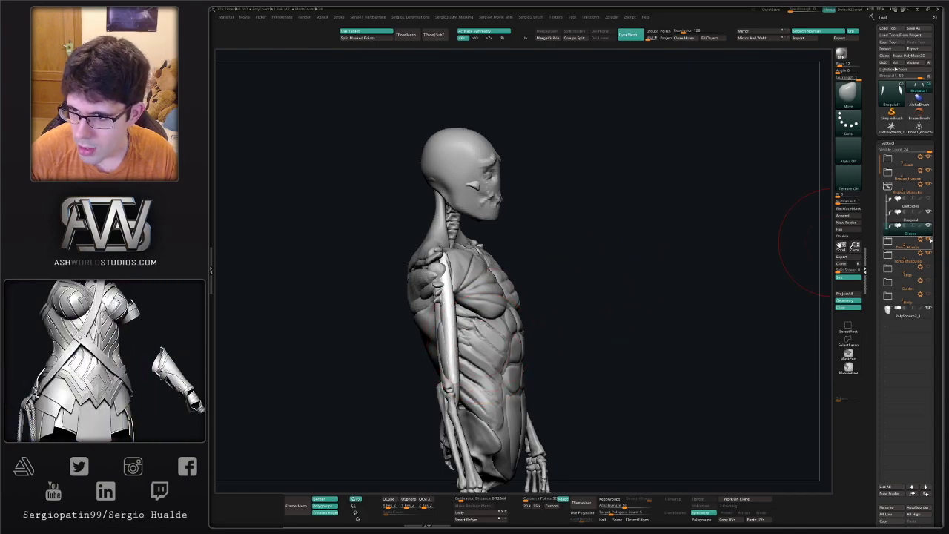
Smooth the Biceps' upper end at the shoulder and hide the torso muscles folder to expose the ribcage
left_click(928, 213)
left_click(928, 213)
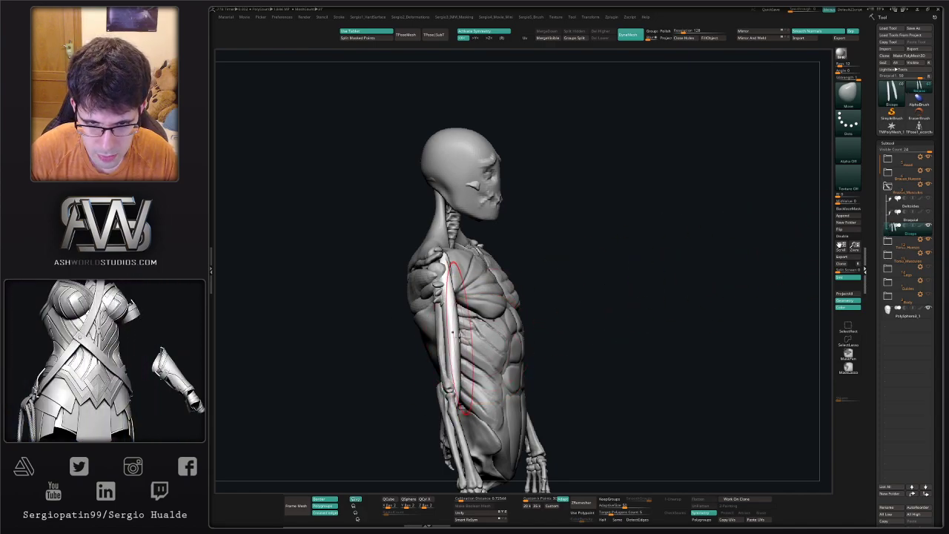
left_click_drag(402, 233, 426, 304, "shift")
mouse_move(425, 304)
right_mouse_down("alt")
mouse_move(427, 323)
mouse_move(432, 302)
mouse_move(461, 328)
mouse_move(447, 325)
right_mouse_up("alt")
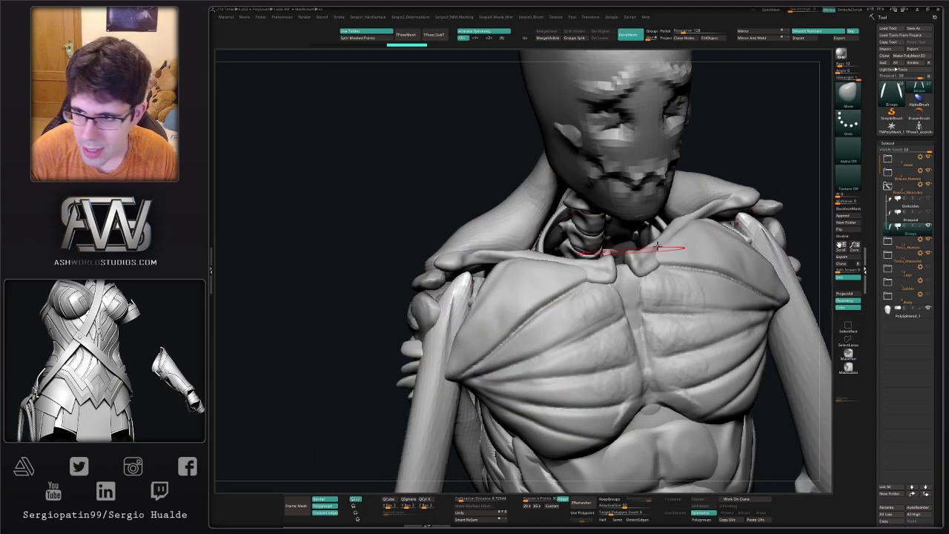
mouse_move(927, 200)
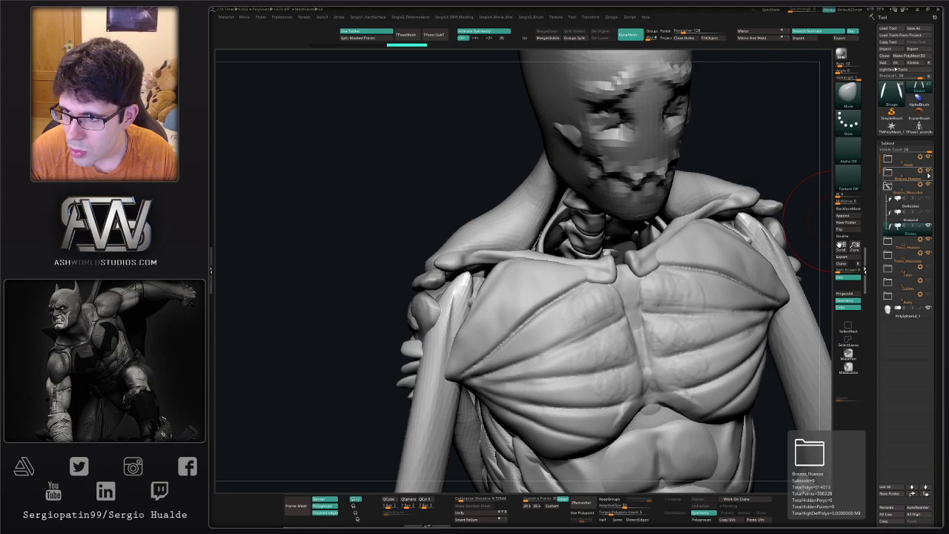
left_click(928, 254)
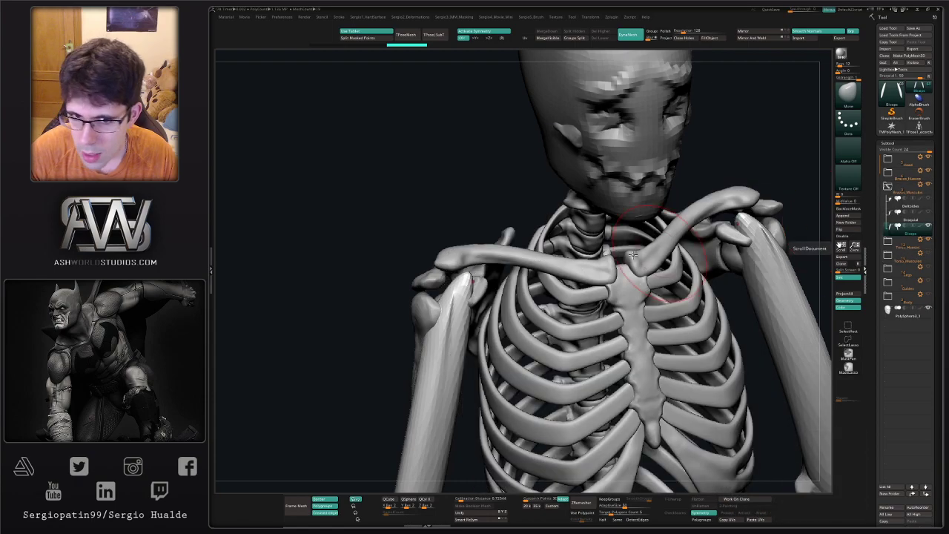
right_click_drag(437, 273, 410, 282)
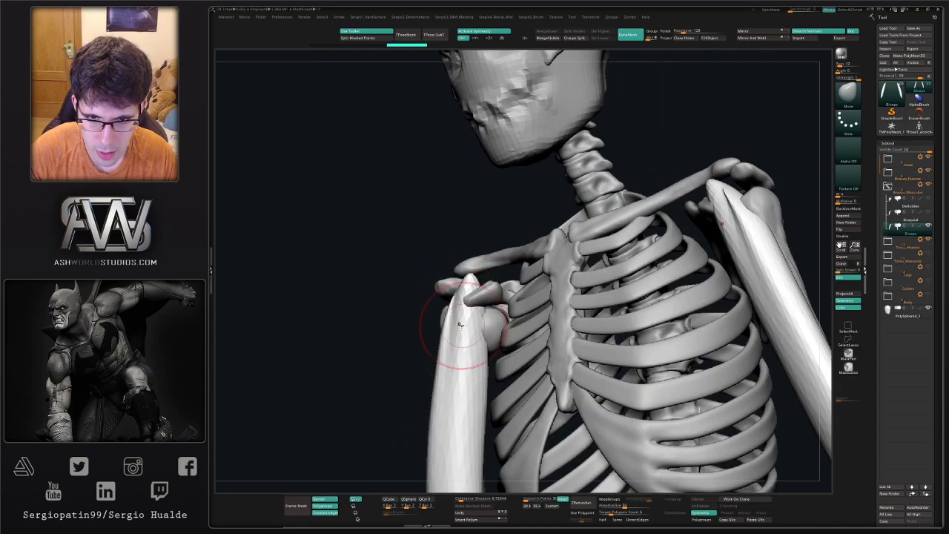
Adjust the Biceps' upper end in front of the humerus head, beside the coracoid process
right_click_drag(460, 323, 467, 335)
mouse_move(467, 333)
left_mouse_down()
mouse_move(448, 317)
mouse_move(461, 308)
left_mouse_up()
mouse_move(486, 322)
right_mouse_down()
mouse_move(464, 307)
mouse_move(470, 287)
right_mouse_up()
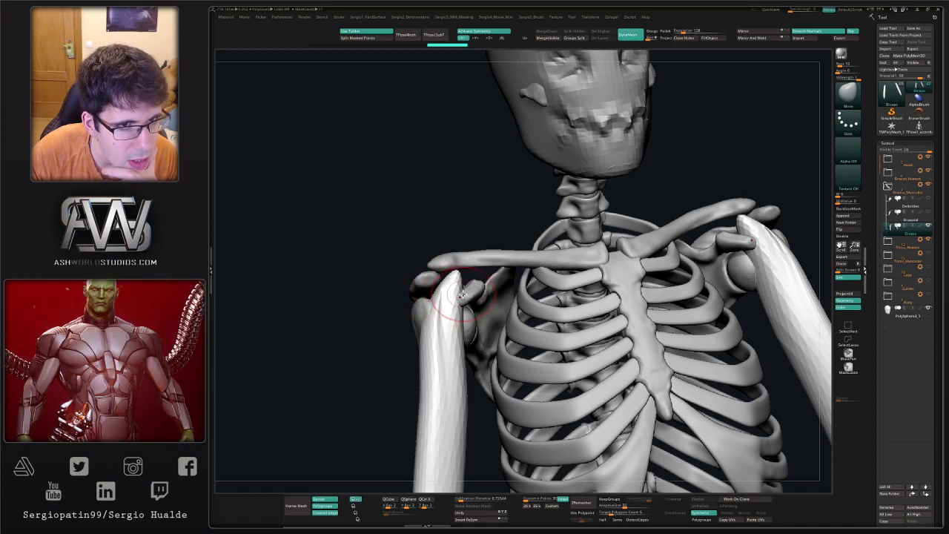
mouse_move(470, 292)
right_mouse_down()
mouse_move(448, 304)
mouse_move(462, 287)
mouse_move(460, 252)
right_mouse_up()
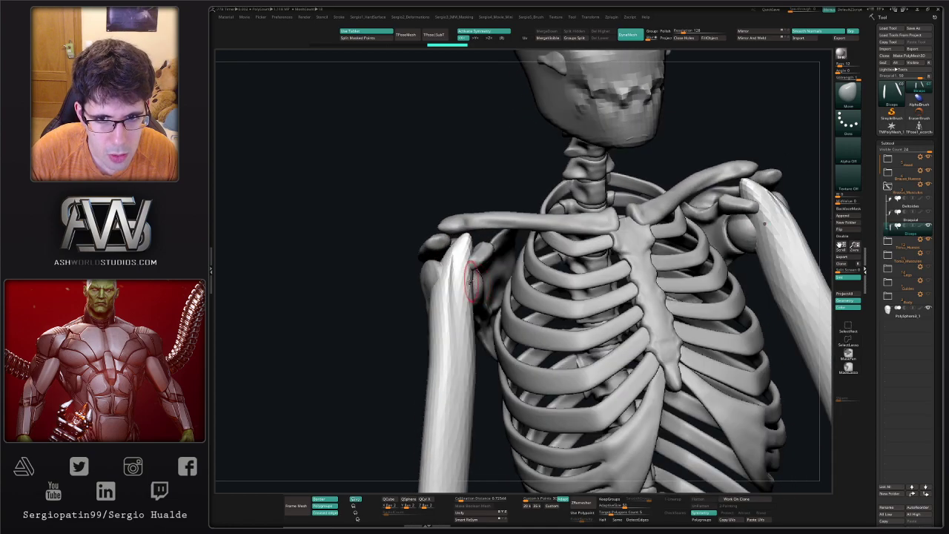
Bend the Biceps' upper end outward around the humerus head, under the outer tip of the shoulder
left_click_drag(444, 248, 426, 252)
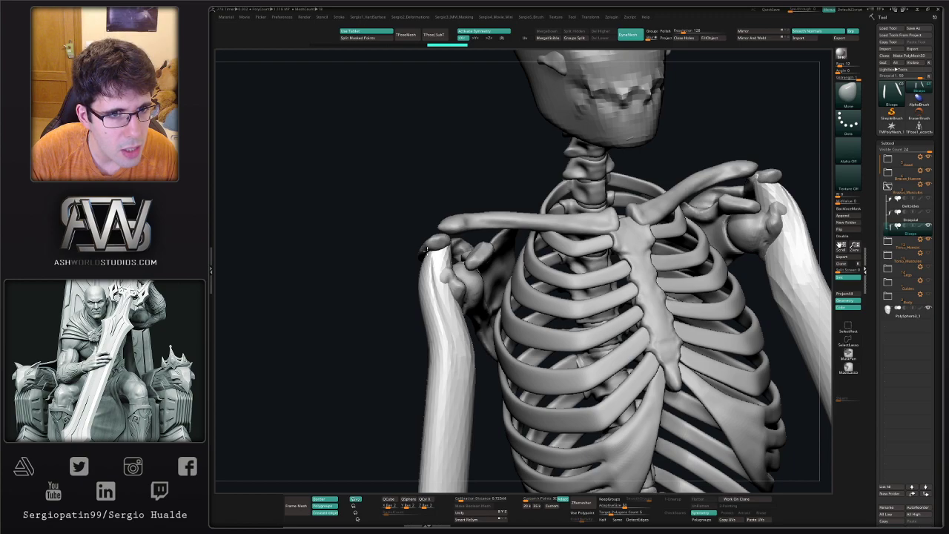
left_click_drag(428, 252, 427, 254)
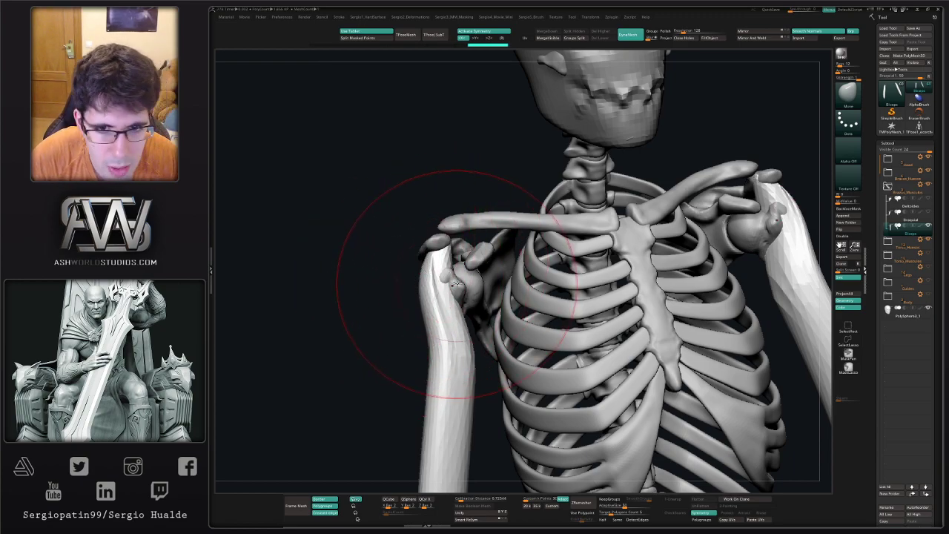
mouse_move(408, 276)
left_mouse_down()
mouse_move(442, 269)
mouse_move(434, 244)
left_mouse_up()
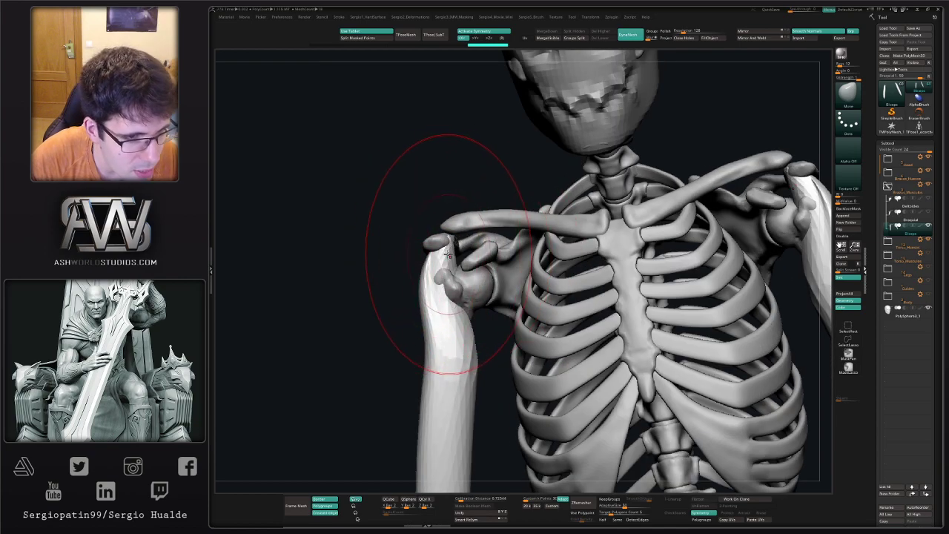
key("bracketright")
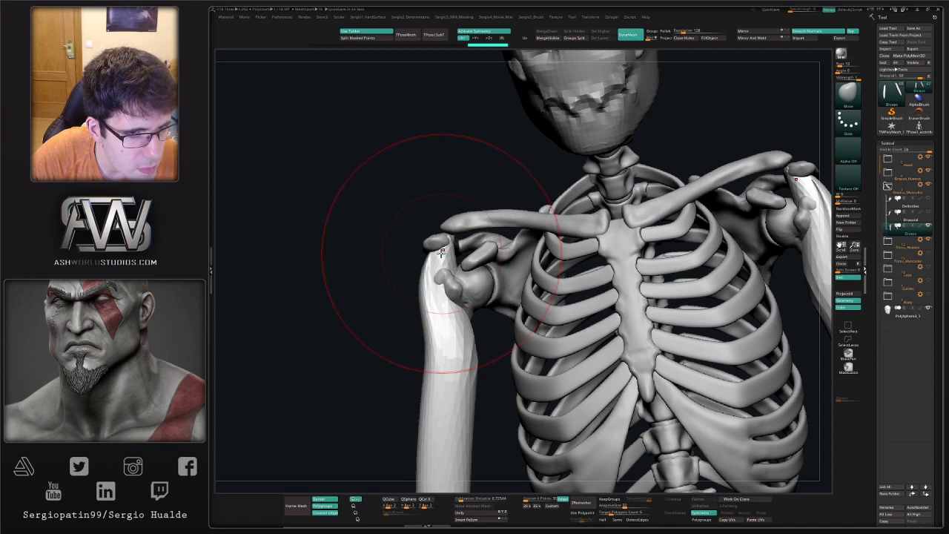
right_click_drag(441, 254, 450, 317)
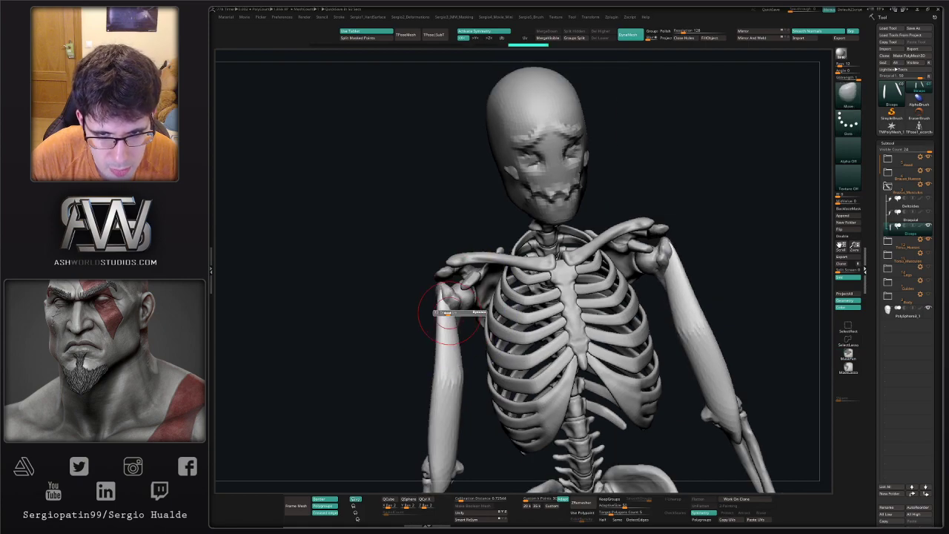
Stretch the Biceps' upper end straight up above the shoulder with the Move brush and smooth the elongated tip
left_click_drag(434, 313, 457, 121)
mouse_move(449, 213)
left_mouse_down("shift")
mouse_move(447, 392)
mouse_move(447, 230)
mouse_move(444, 318)
mouse_move(419, 374)
mouse_move(444, 304)
mouse_move(443, 326)
mouse_move(443, 282)
mouse_move(444, 300)
left_mouse_up("shift")
left_click_drag(404, 326, 474, 315)
key("b")
key("m")
key("v")
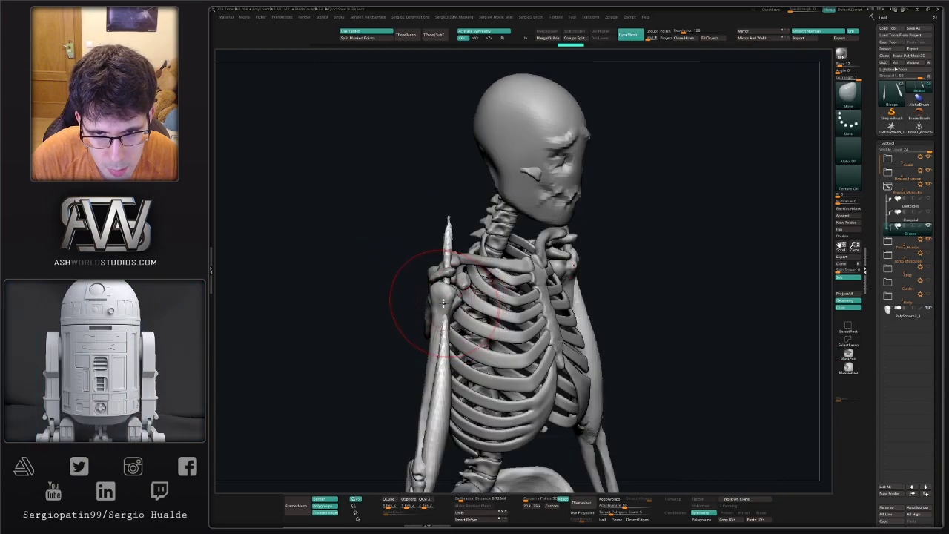
Mask the Biceps from the shoulder down to the elbow and blur the mask's edge, leaving the elongated tip unmasked
right_click_drag(443, 300, 462, 255)
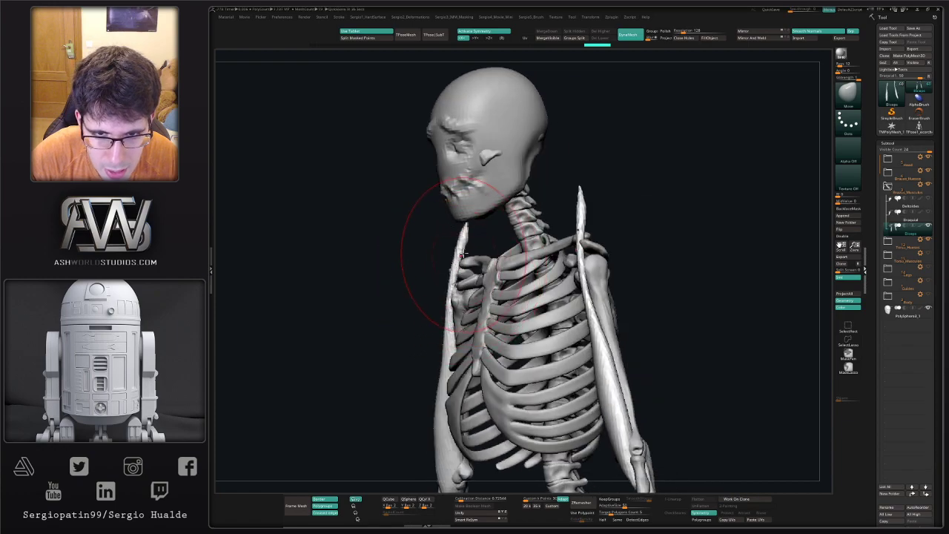
mouse_move(425, 288)
left_mouse_down("ctrl")
mouse_move(480, 440)
mouse_move(528, 505)
mouse_move(548, 507)
left_mouse_up("ctrl")
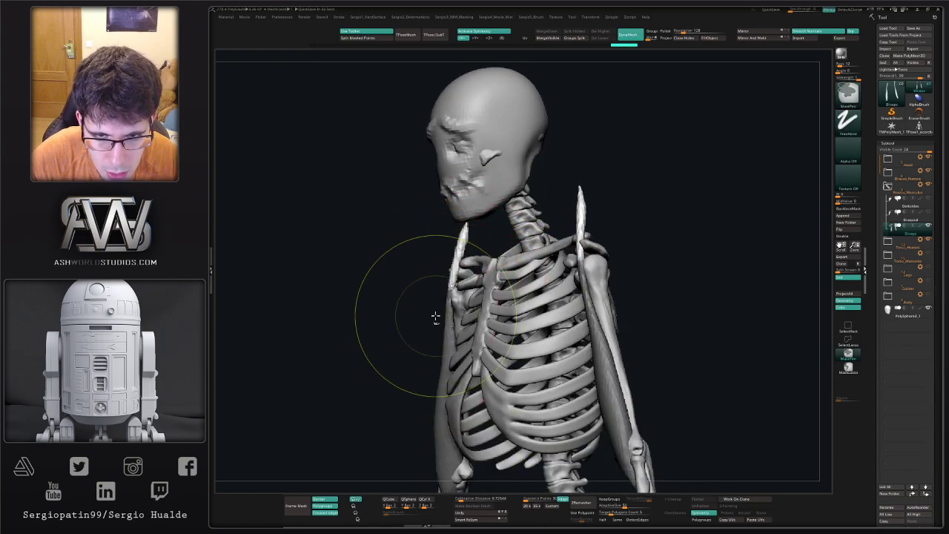
left_click(435, 316, "ctrl")
right_click_drag(439, 329, 544, 309)
left_click(546, 309, "ctrl")
right_click_drag(423, 292, 442, 289)
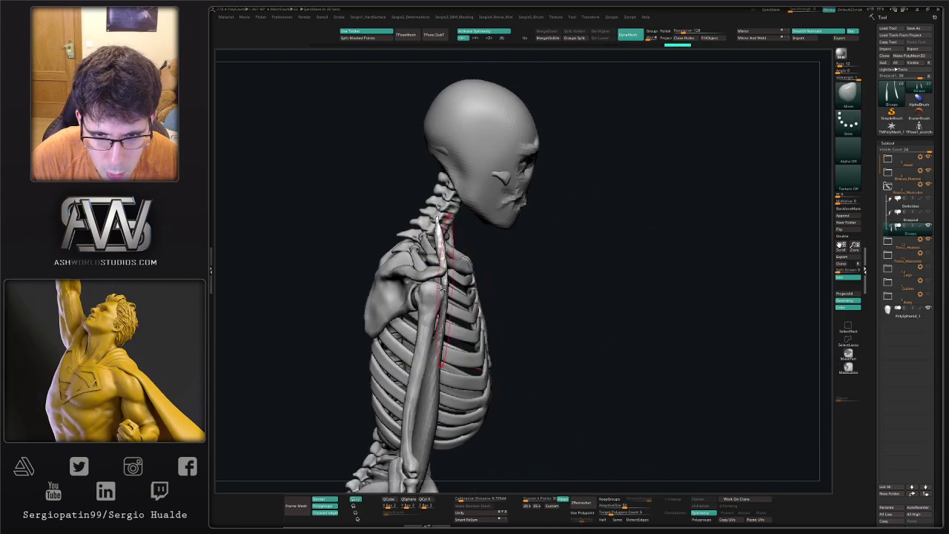
Rotate the unmasked tip of the Biceps backward over the humerus head, pivoting at the shoulder
key("w")
left_click(444, 287, "alt")
left_click_drag(477, 277, 458, 239)
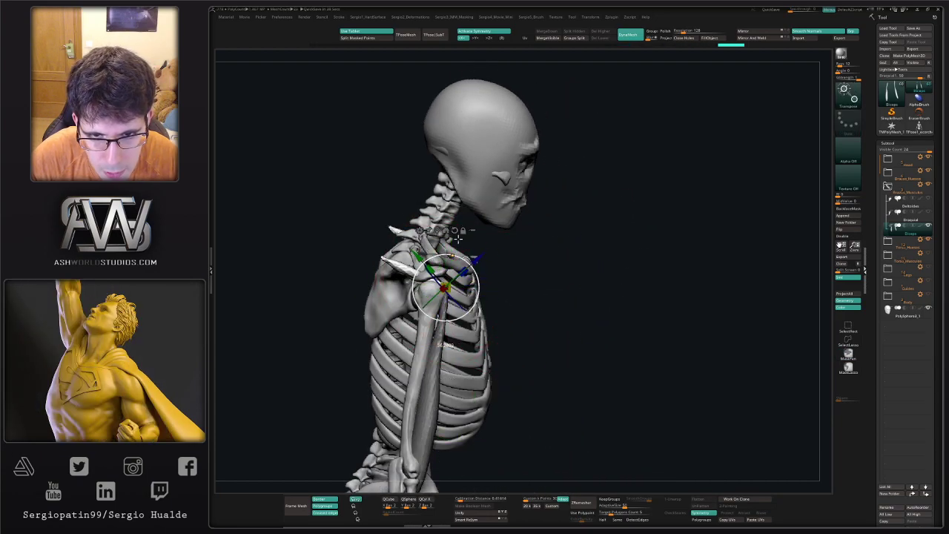
key("q")
Adjust the Biceps' upper tendon over the humerus head and its outer arm contour with the Move brush
mouse_move(517, 282)
right_mouse_down()
mouse_move(440, 282)
mouse_move(409, 297)
mouse_move(429, 311)
mouse_move(432, 335)
right_mouse_up()
left_click_drag(433, 335, 451, 334)
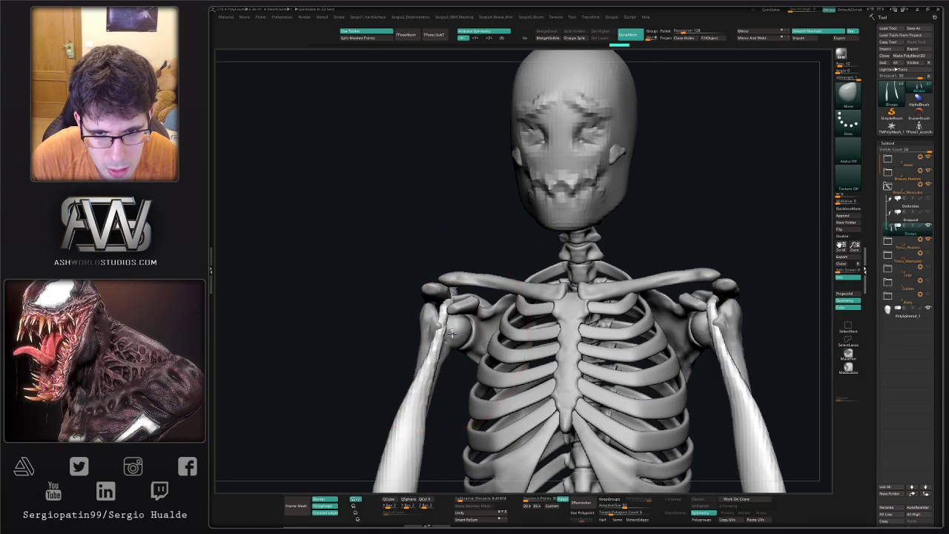
mouse_move(419, 303)
right_mouse_down()
mouse_move(450, 296)
mouse_move(422, 330)
mouse_move(441, 340)
mouse_move(432, 350)
right_mouse_up()
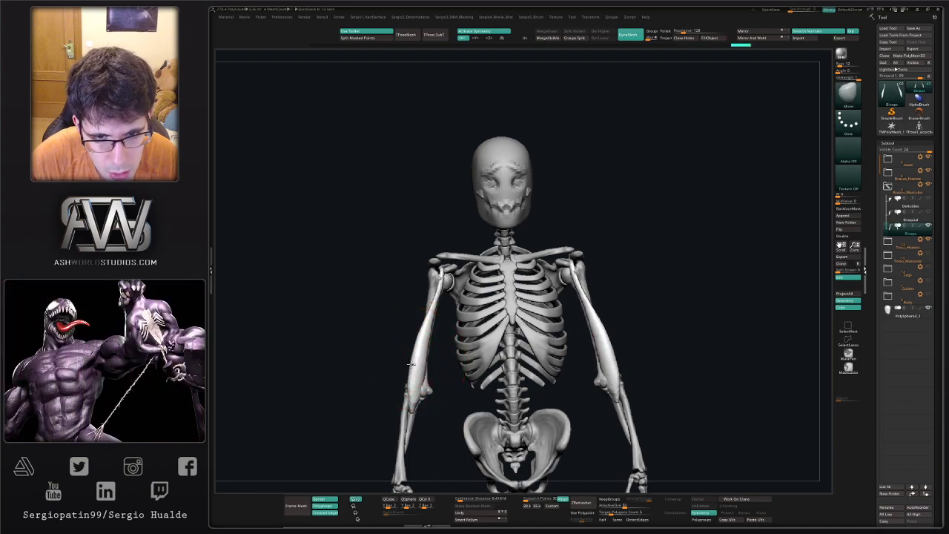
left_click_drag(410, 364, 408, 363)
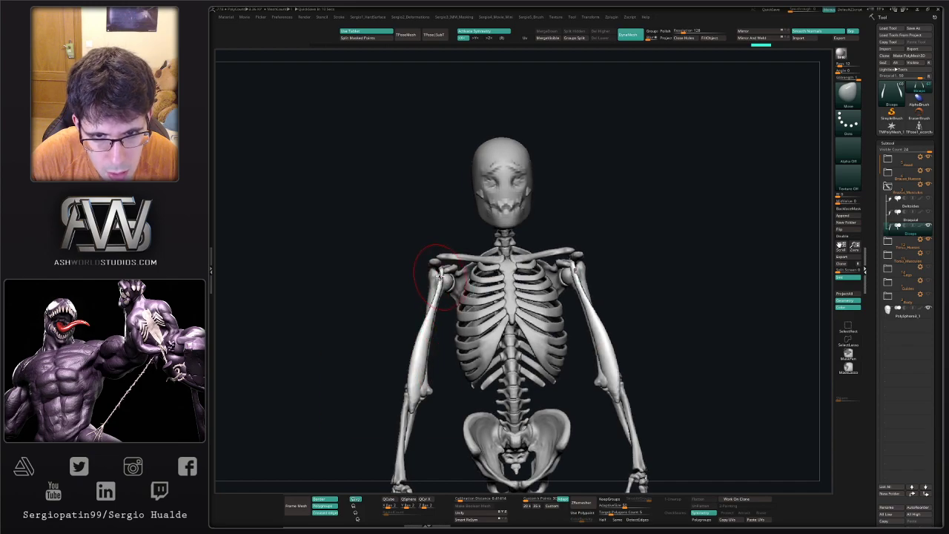
mouse_move(437, 272)
right_mouse_down("ctrl")
mouse_move(429, 328)
mouse_move(424, 319)
right_mouse_up("ctrl")
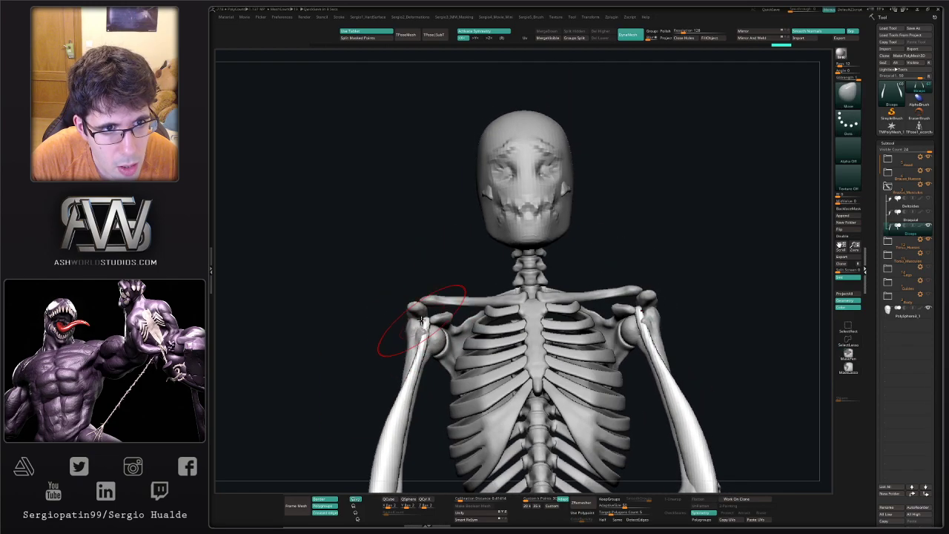
Select the scapula and examine its coracoid process, acromion and glenoid socket in isolation, from several sides
left_click(437, 324, "alt")
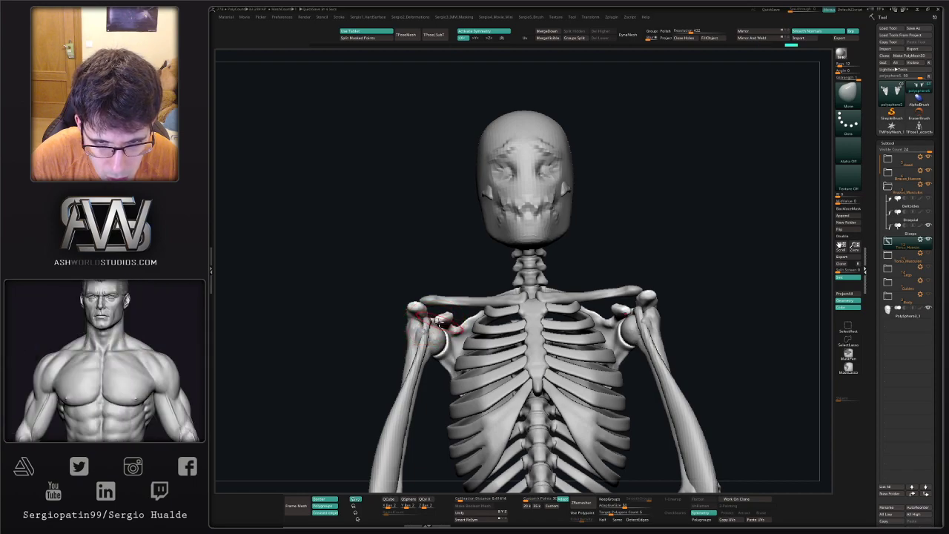
right_click_drag(434, 317, 402, 309)
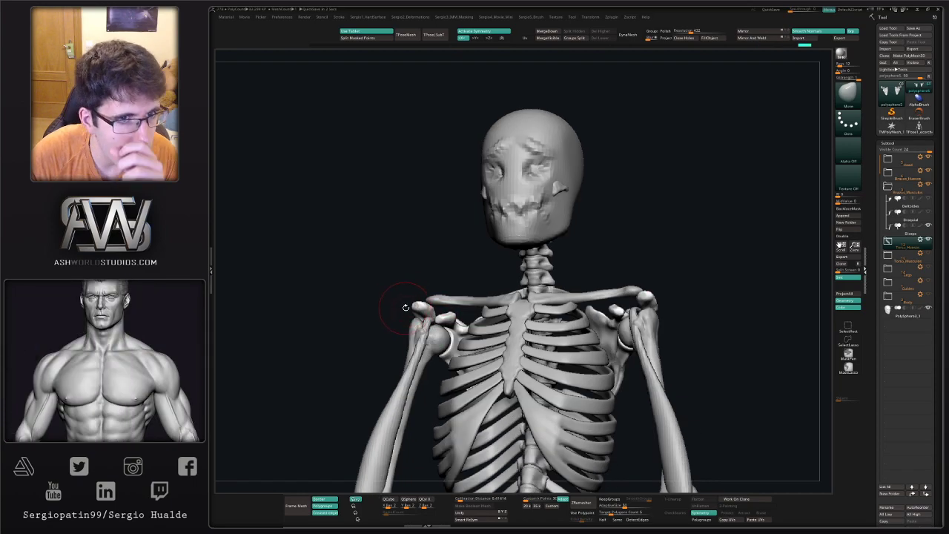
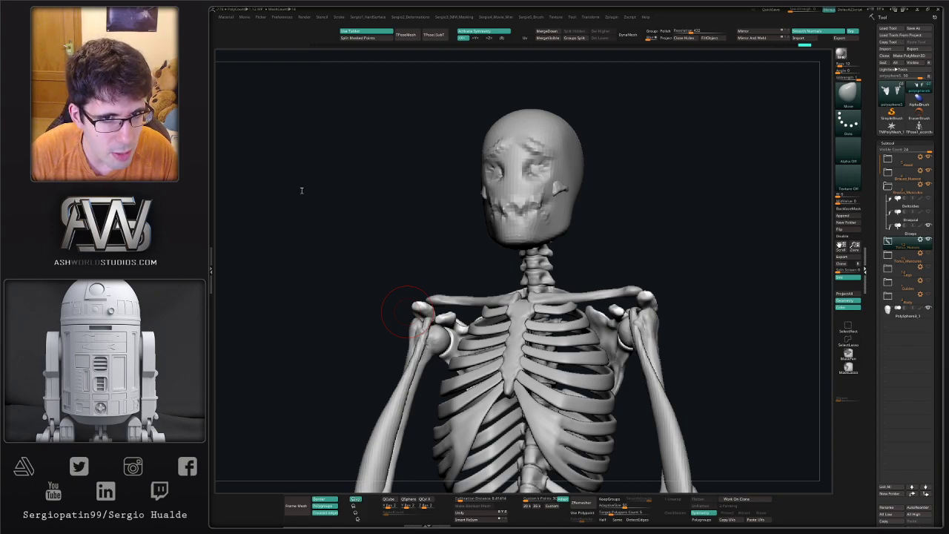
mouse_move(371, 225)
right_mouse_down()
mouse_move(430, 249)
mouse_move(447, 341)
mouse_move(439, 357)
mouse_move(424, 341)
right_mouse_up()
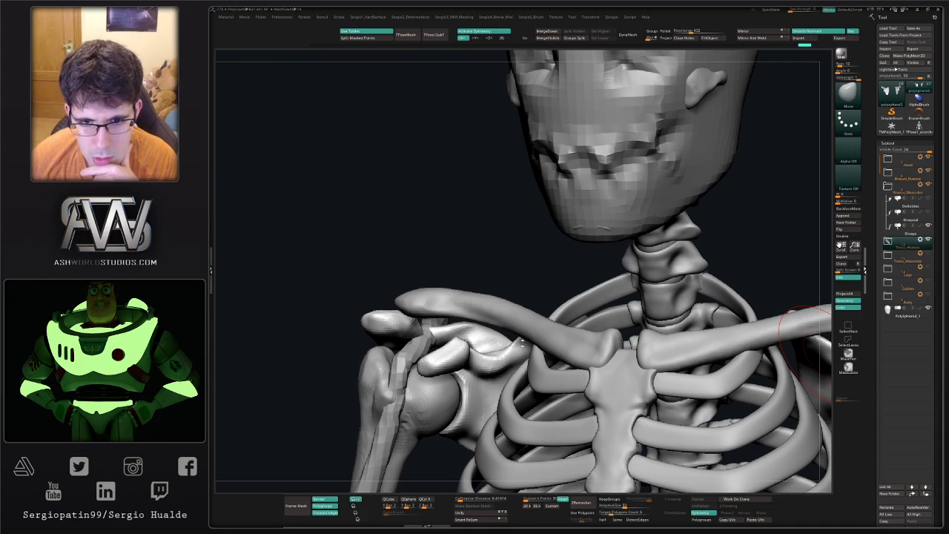
mouse_move(487, 351)
right_mouse_down()
mouse_move(481, 344)
mouse_move(491, 387)
right_mouse_up()
mouse_move(480, 327)
right_mouse_down()
mouse_move(495, 330)
mouse_move(491, 342)
mouse_move(499, 338)
mouse_move(443, 341)
mouse_move(461, 343)
mouse_move(449, 360)
mouse_move(395, 335)
right_mouse_up()
key("shift+s")
mouse_move(475, 363)
right_mouse_down("ctrl")
mouse_move(473, 343)
mouse_move(478, 368)
mouse_move(447, 327)
mouse_move(475, 360)
mouse_move(413, 360)
mouse_move(506, 346)
mouse_move(500, 356)
mouse_move(481, 329)
mouse_move(805, 302)
right_mouse_up("ctrl")
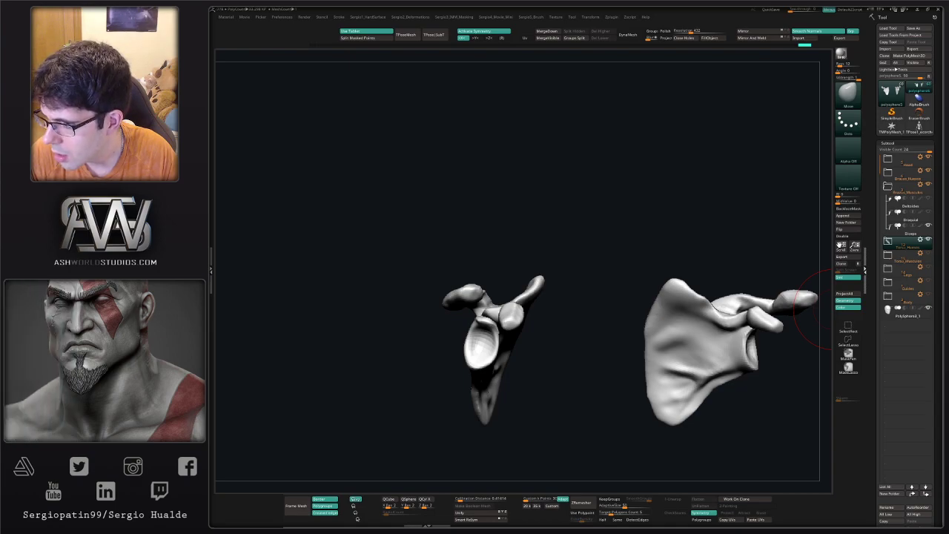
mouse_move(565, 350)
right_mouse_down()
mouse_move(593, 348)
mouse_move(607, 371)
mouse_move(548, 392)
right_mouse_up()
mouse_move(482, 326)
right_mouse_down()
mouse_move(522, 315)
mouse_move(475, 309)
mouse_move(491, 322)
mouse_move(481, 329)
right_mouse_up()
key("s")
left_click(512, 309)
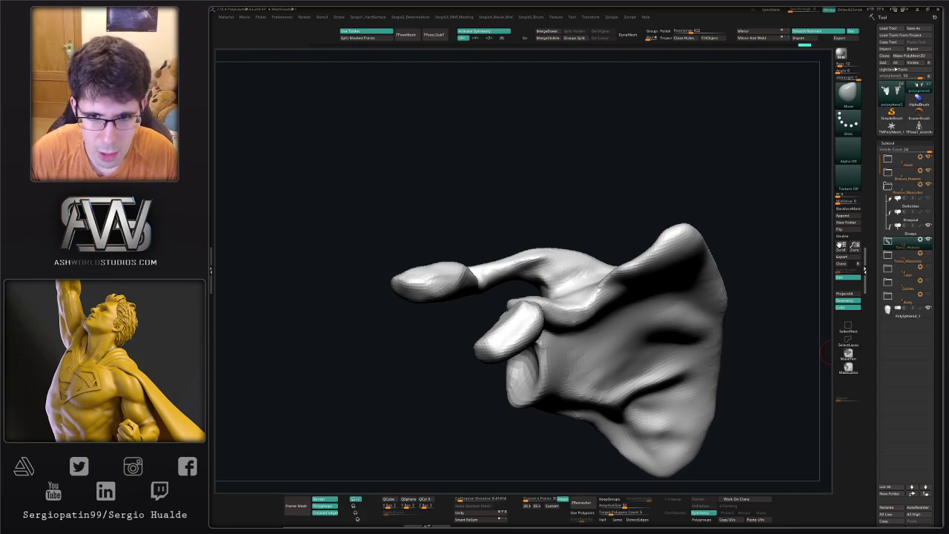
left_click_drag(400, 350, 789, 272)
key("alt+shift+s")
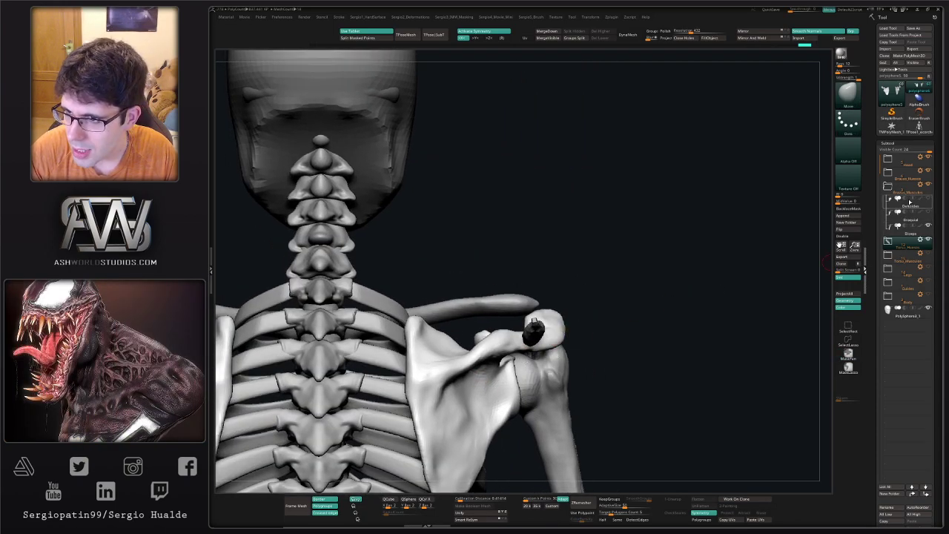
Show the torso muscles folder, expand it and hide the Trapecio to expose the muscles over the scapula
left_click(927, 253)
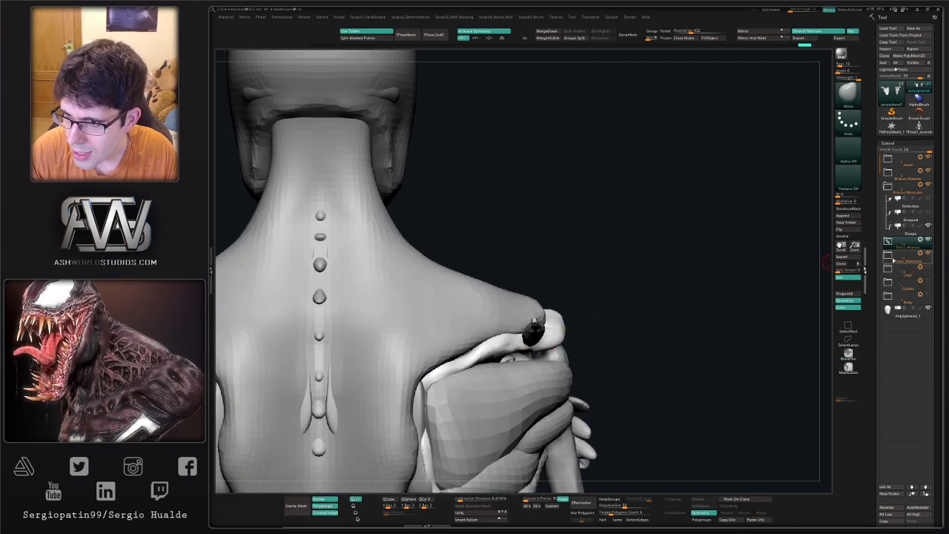
left_click(887, 254)
left_click(926, 273)
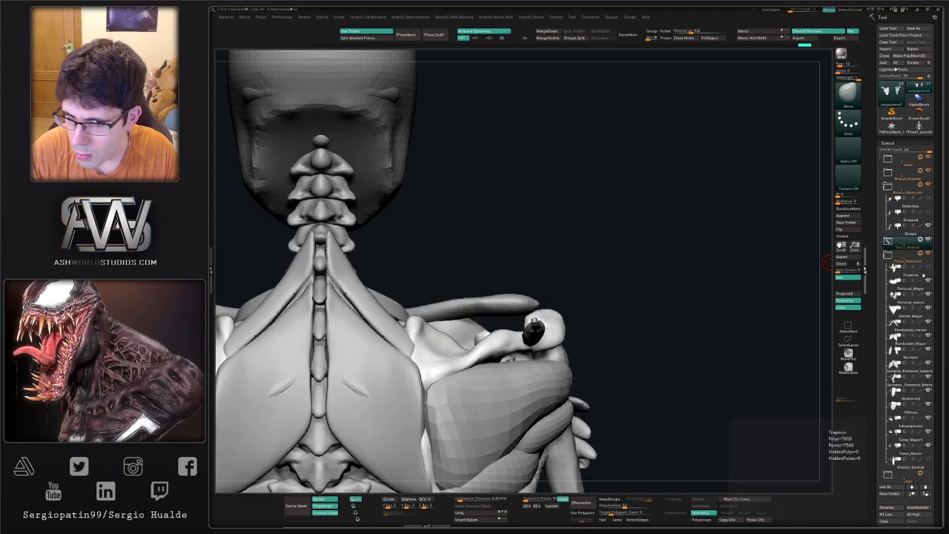
Duplicate the Infraespinoso, move the copy above the original in the subtool list and rename it Supraespinoso
left_click(520, 373, "alt")
key("ctrl")
right_click_drag(561, 326, 589, 352, "ctrl")
key("ctrl+shift+d")
left_click(915, 435)
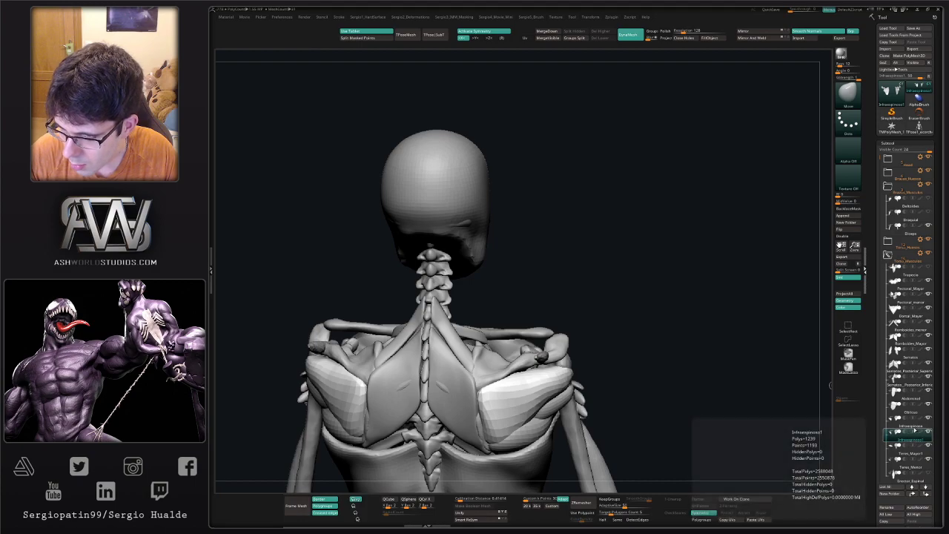
left_click_drag(914, 437, 912, 416)
key("F2")
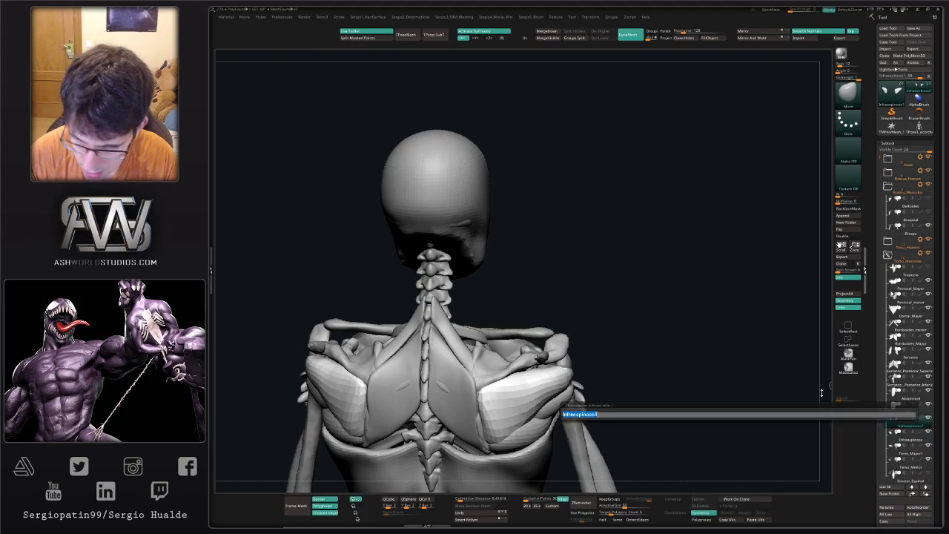
type("S")
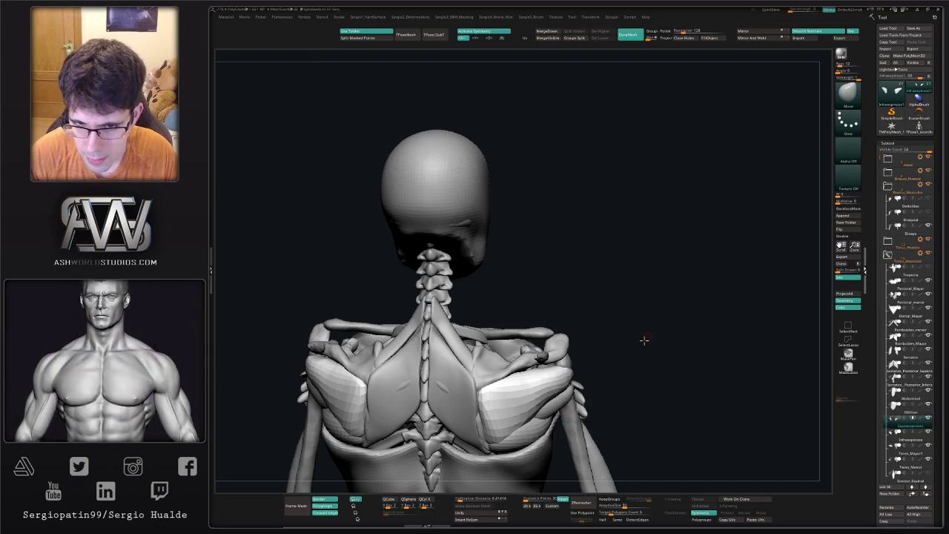
Raise the Supraespinoso above the spine of the scapula and start reshaping its body with the Move brush
left_click_drag(646, 339, 504, 390)
key("w")
left_click_drag(558, 361, 549, 319)
key("q")
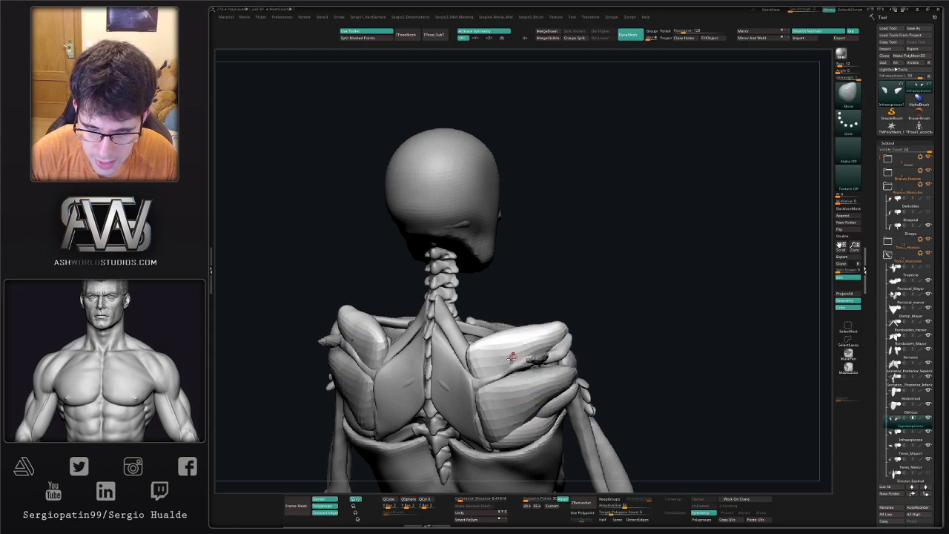
mouse_move(514, 356)
left_mouse_down()
mouse_move(531, 371)
mouse_move(514, 381)
left_mouse_up()
right_click_drag(514, 381, 502, 372)
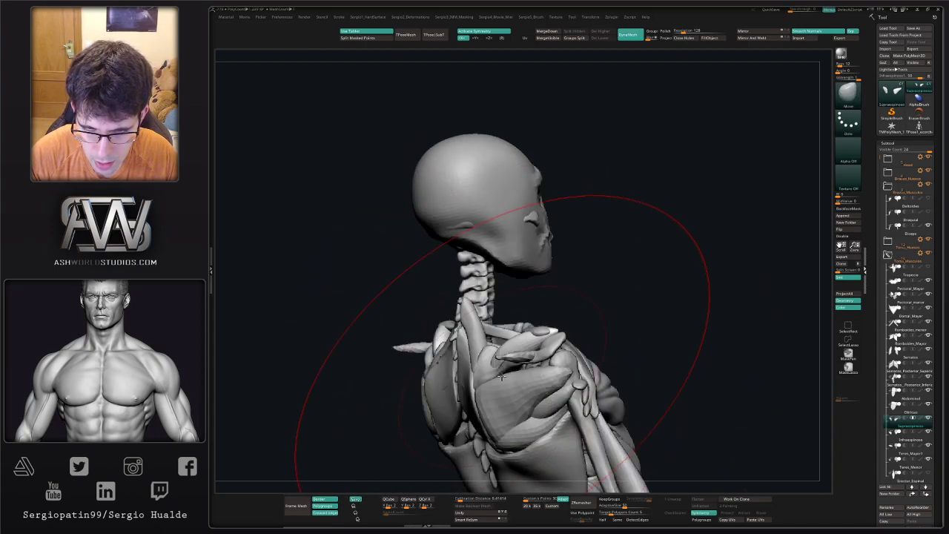
Slim and bend the Supraespinoso to fit the hollow above the scapular spine, running outward toward the acromion
left_click_drag(498, 360, 480, 359)
right_click_drag(475, 379, 468, 364, "shift")
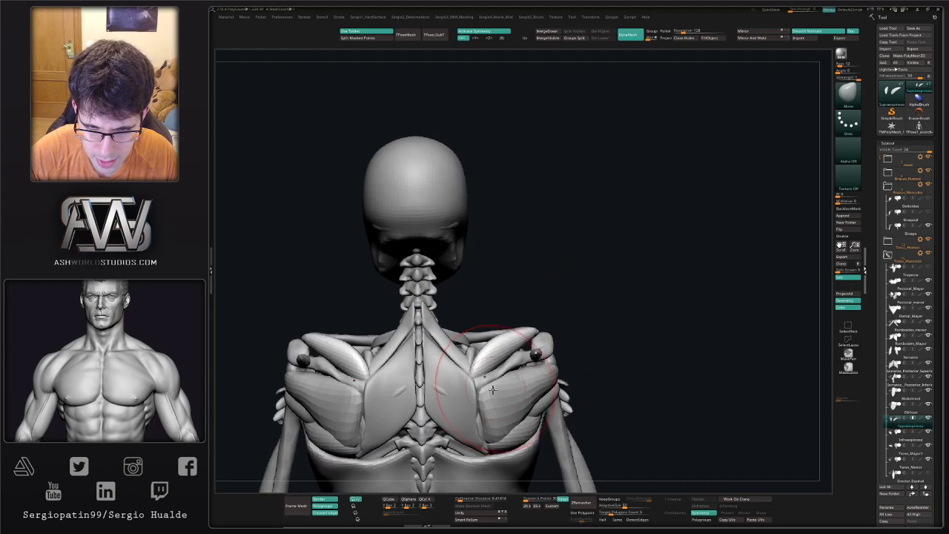
left_click_drag(470, 364, 475, 377)
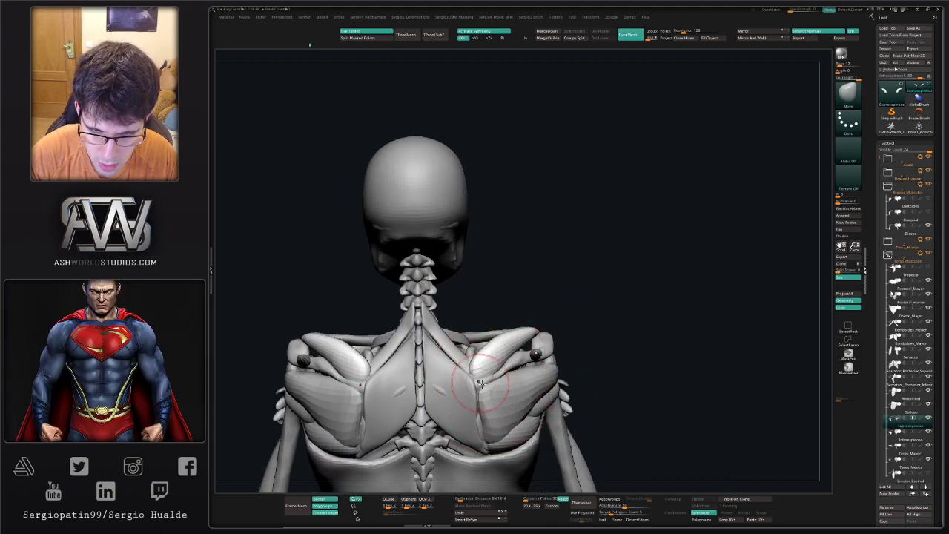
right_click_drag(475, 380, 490, 376)
left_click_drag(490, 379, 498, 373)
right_click_drag(489, 379, 540, 345)
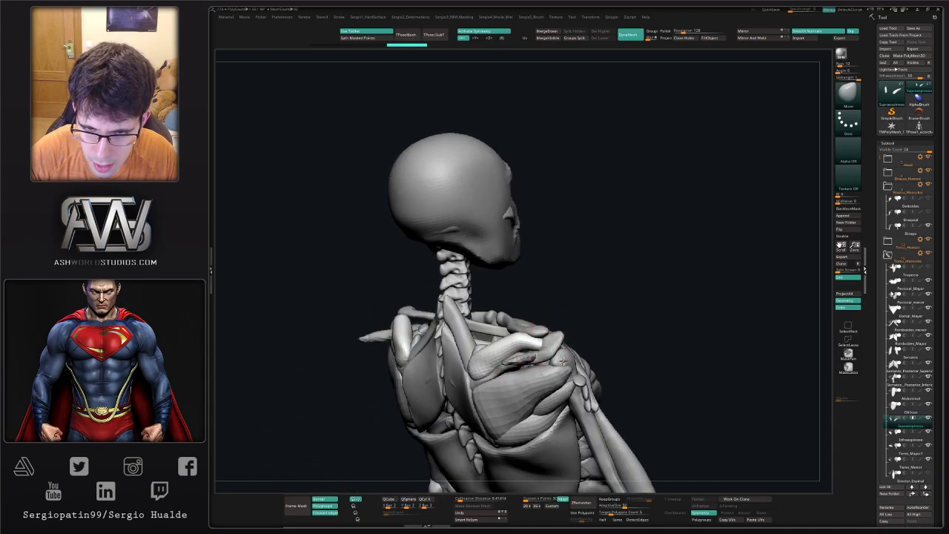
Smooth the Supraespinoso and refine its outer end beneath the acromion, checking the muscle in isolation
mouse_move(540, 360)
right_mouse_down()
mouse_move(554, 356)
mouse_move(546, 349)
mouse_move(544, 362)
mouse_move(551, 347)
mouse_move(510, 341)
mouse_move(478, 352)
right_mouse_up()
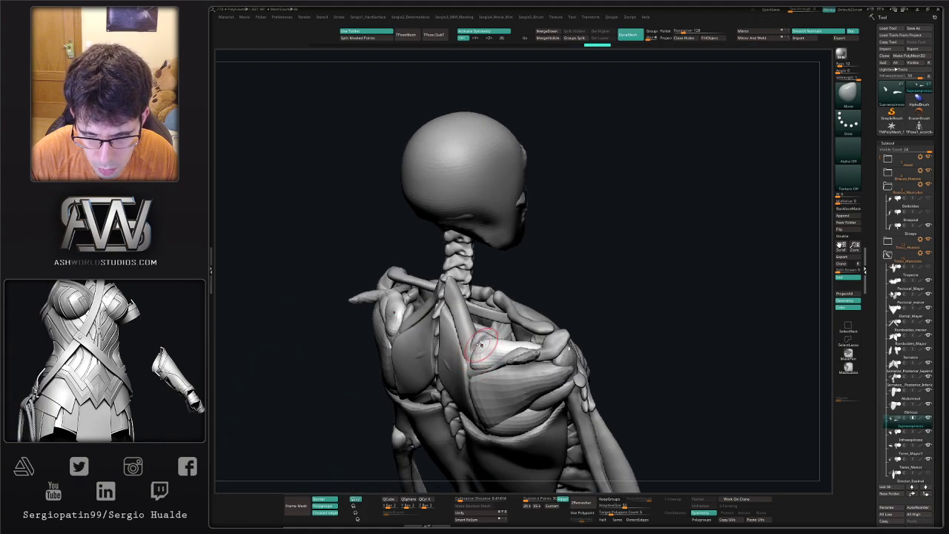
key("shift")
left_click_drag(506, 344, 535, 341, "shift")
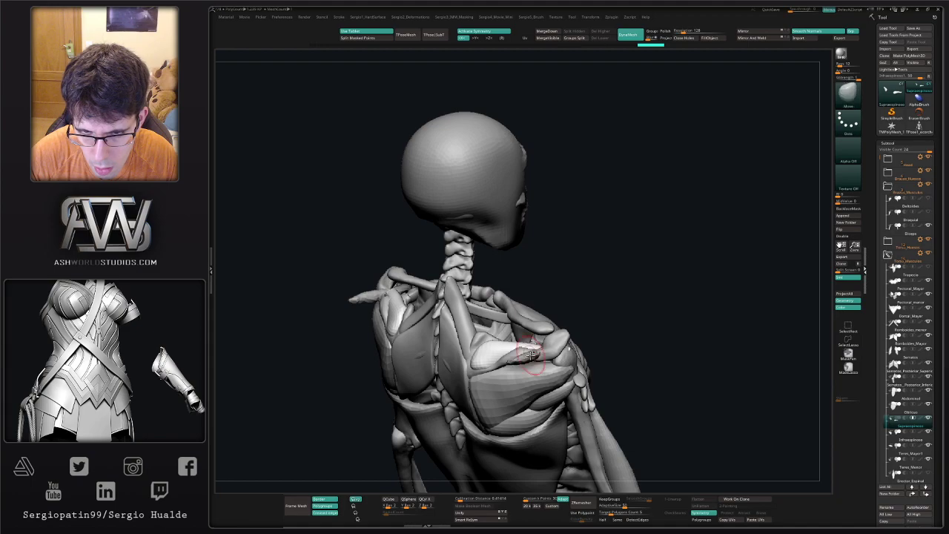
right_click_drag(530, 354, 561, 358)
key("alt+s")
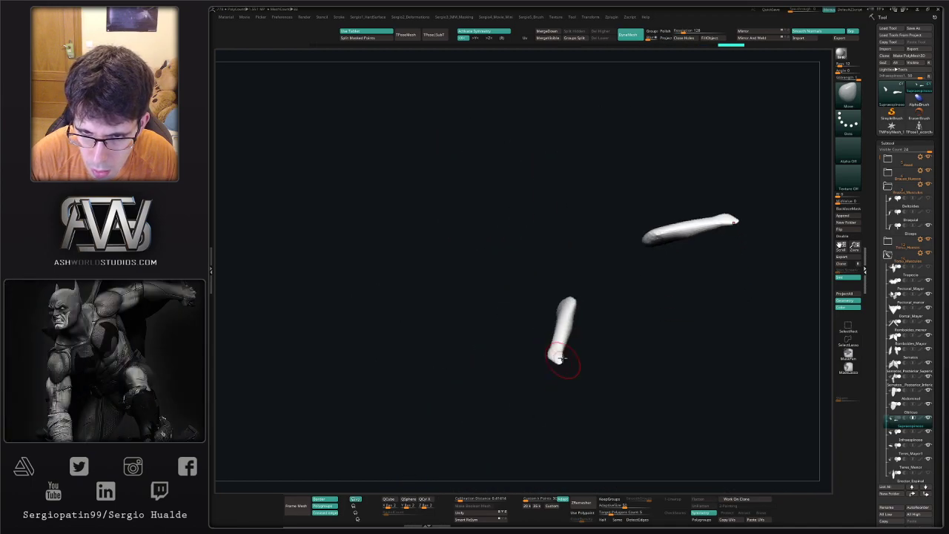
right_click_drag(576, 284, 533, 306)
left_click(588, 296, "ctrl+shift")
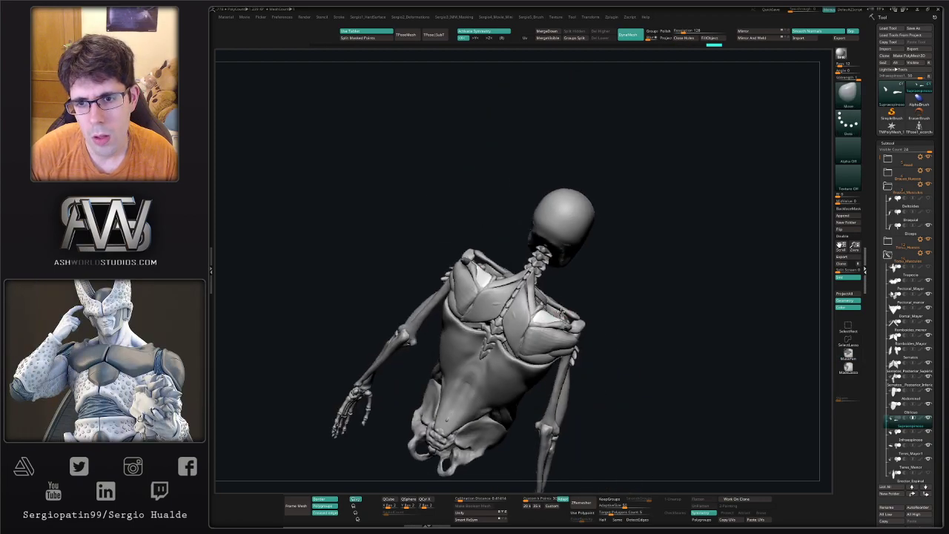
right_click_drag(555, 298, 509, 309)
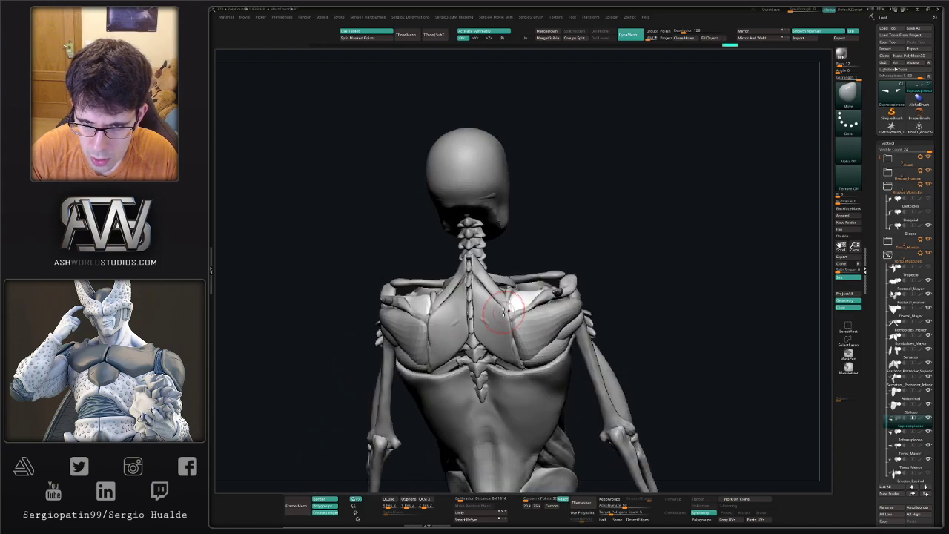
Show the Trapecio again, hide the torso muscles folder and select the Biceps
left_click(928, 268)
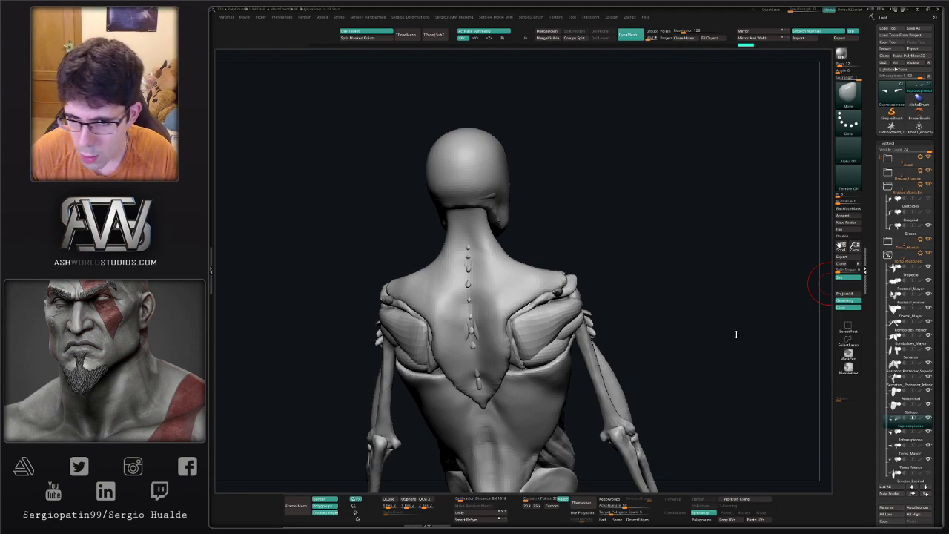
mouse_move(736, 334)
right_mouse_down()
mouse_move(642, 339)
mouse_move(732, 317)
right_mouse_up()
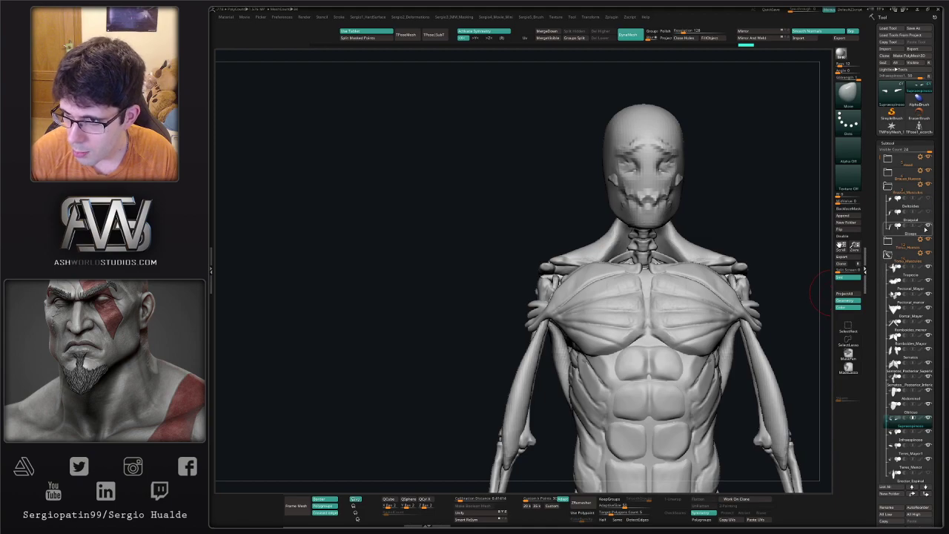
mouse_move(929, 256)
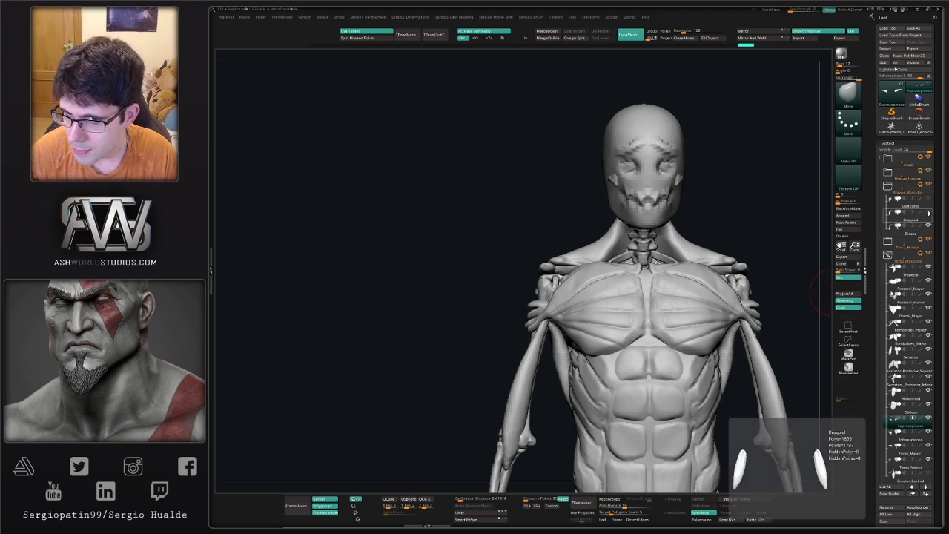
left_click(928, 254)
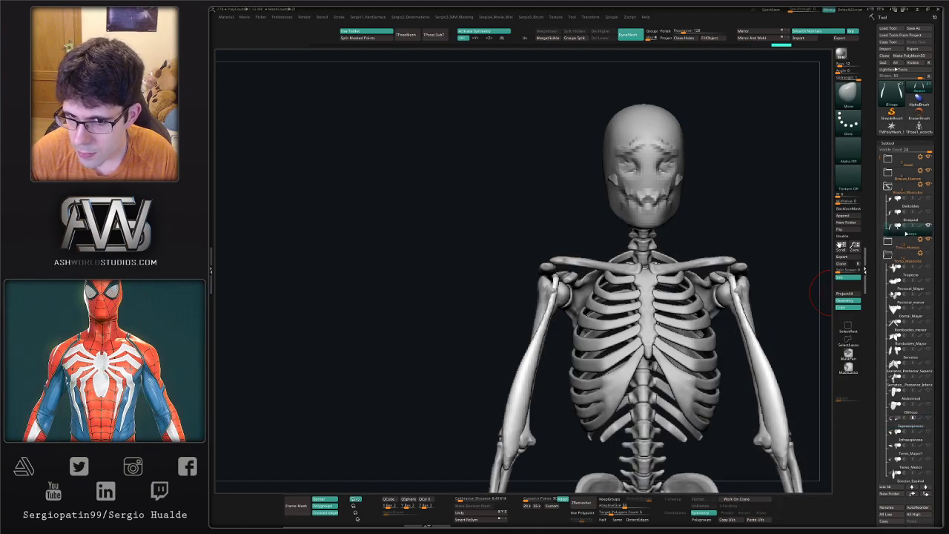
Isolate the Biceps, mask all but its upper tendon and rotate the tendon toward the shoulder joint
right_click_drag(535, 273, 561, 276)
mouse_move(562, 276)
left_mouse_down()
mouse_move(544, 269)
mouse_move(571, 223)
left_mouse_up()
key("alt+s")
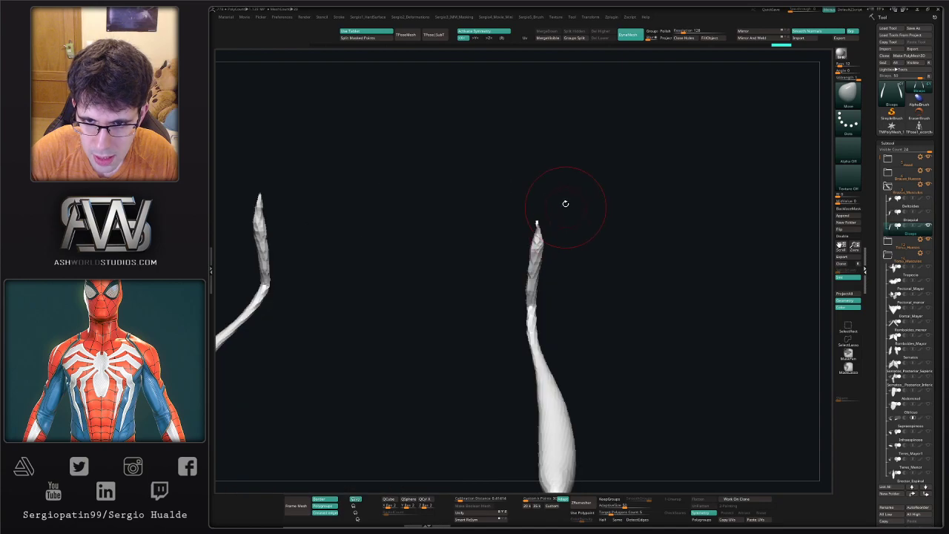
left_click_drag(574, 169, 500, 305, "ctrl")
key("w")
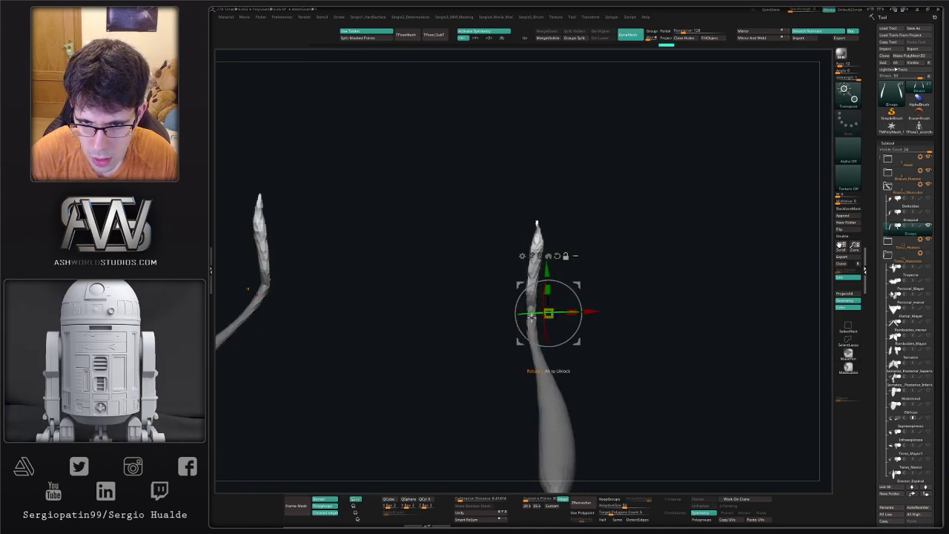
left_click(531, 317, "alt")
mouse_move(560, 301)
left_mouse_down()
mouse_move(549, 289)
mouse_move(561, 286)
left_mouse_up()
key("alt+s")
key("q")
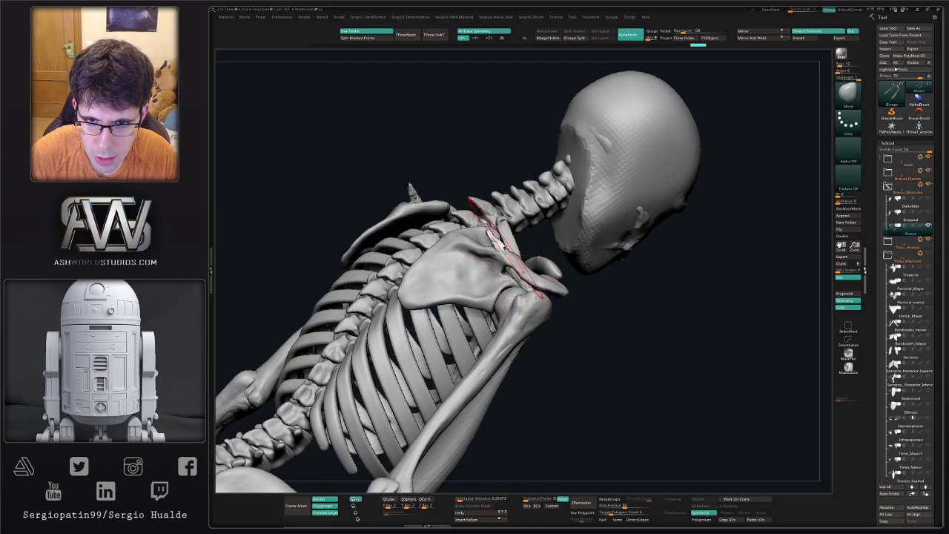
Bend the tip of the Biceps tendon over the humerus head toward the scapula and remesh the isolated muscle
left_click_drag(495, 267, 504, 267)
key("alt+s")
mouse_move(532, 192)
left_mouse_down()
mouse_move(508, 203)
mouse_move(457, 201)
mouse_move(550, 212)
left_mouse_up()
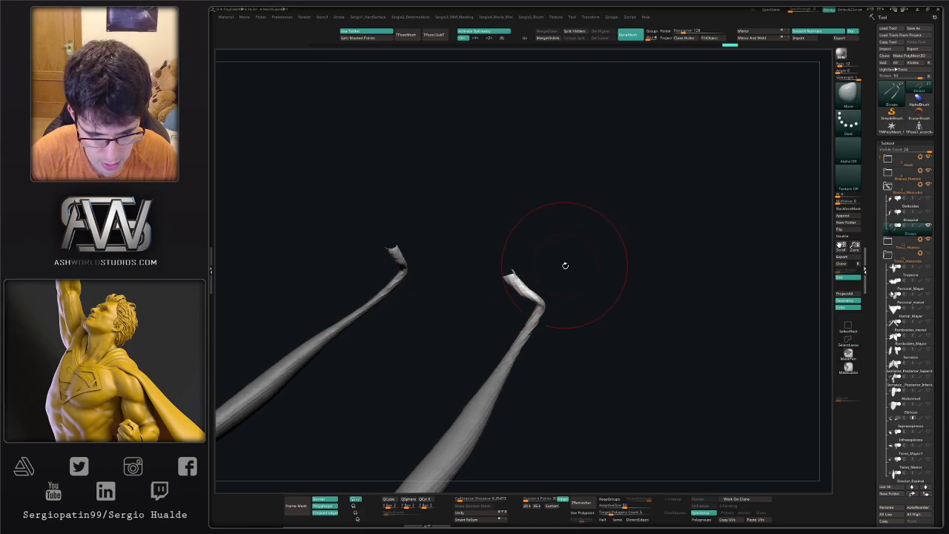
left_click_drag(559, 265, 601, 344)
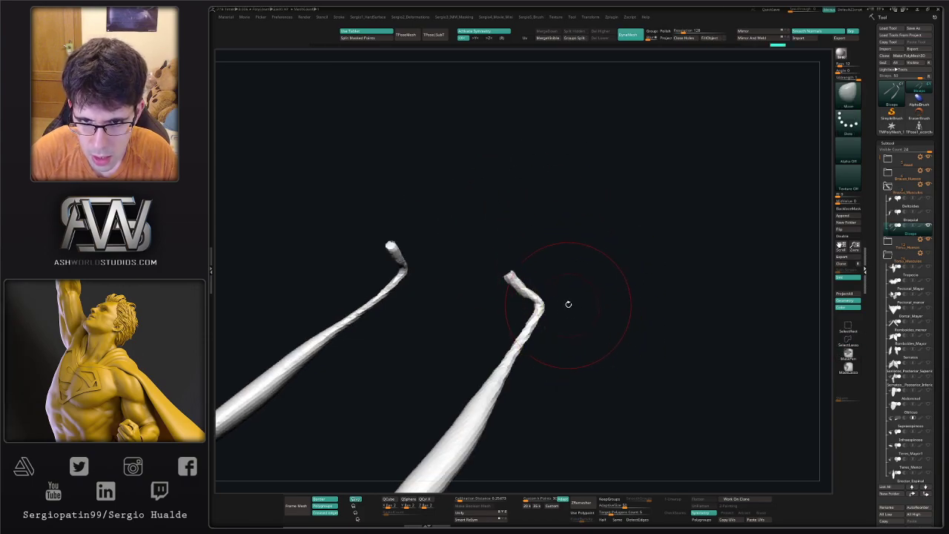
mouse_move(568, 304)
left_mouse_down()
mouse_move(470, 261)
mouse_move(565, 324)
mouse_move(544, 296)
mouse_move(504, 313)
mouse_move(512, 301)
left_mouse_up()
key("alt+s")
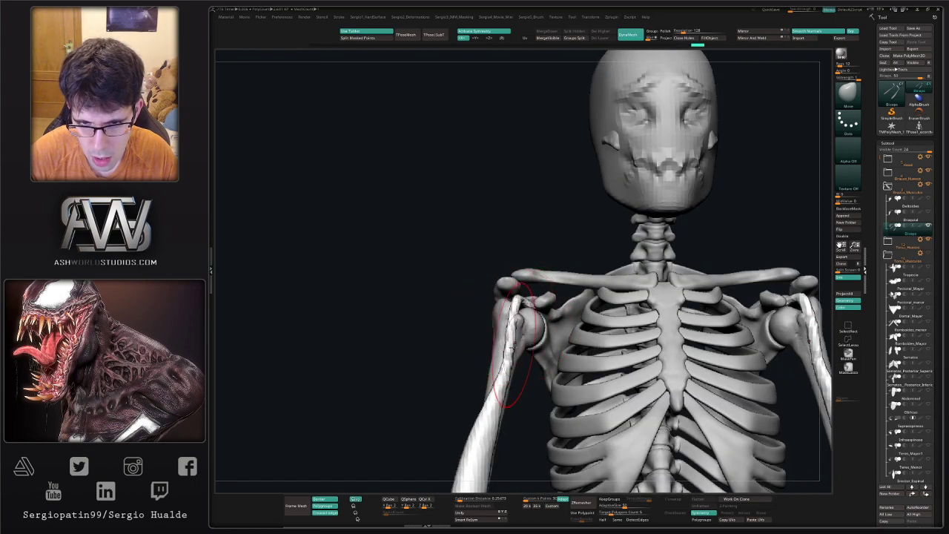
Reshape the upper Biceps tendon along the front of the humerus head and undo the last smoothing stroke
left_click_drag(513, 347, 495, 364)
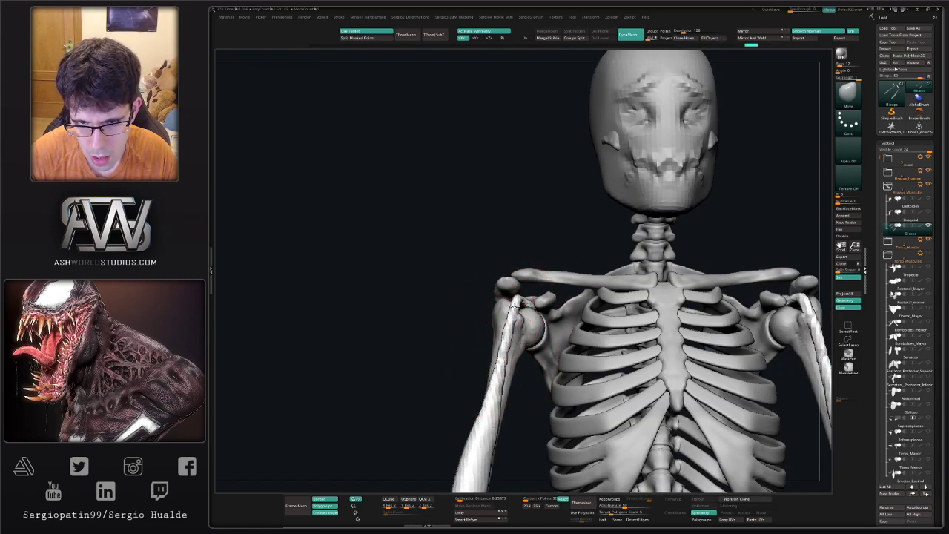
left_click_drag(514, 306, 522, 302)
right_click_drag(540, 306, 524, 311)
key("s")
left_click_drag(509, 313, 501, 355)
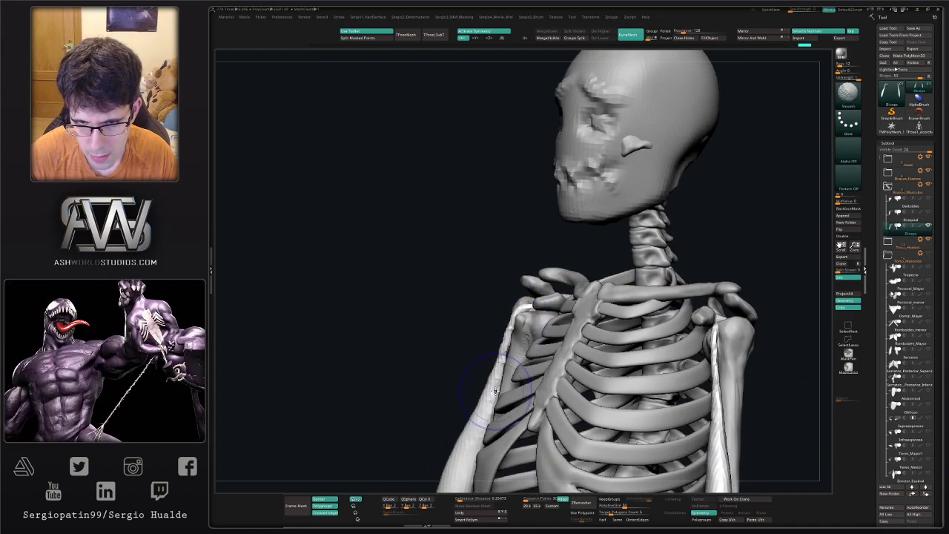
key("ctrl+z")
Adjust the upper Biceps tendon with the Move brush and thicken it with the Inflate brush
mouse_move(498, 360)
right_mouse_down("ctrl")
mouse_move(487, 327)
mouse_move(535, 297)
mouse_move(548, 239)
right_mouse_up("ctrl")
right_click_drag(512, 328, 505, 339)
mouse_move(505, 339)
left_mouse_down()
mouse_move(461, 367)
mouse_move(476, 334)
left_mouse_up()
right_click_drag(445, 330, 481, 315)
key("b")
key("i")
key("n")
left_click_drag(479, 319, 483, 299)
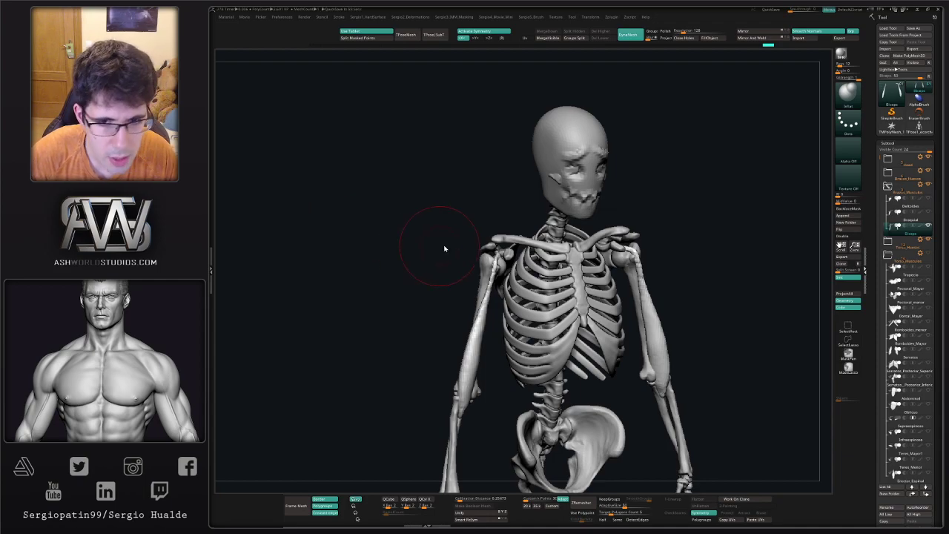
Smooth the lower end of the Biceps and move it over the elbow onto the forearm bones
left_click_drag(454, 337, 457, 358, "shift")
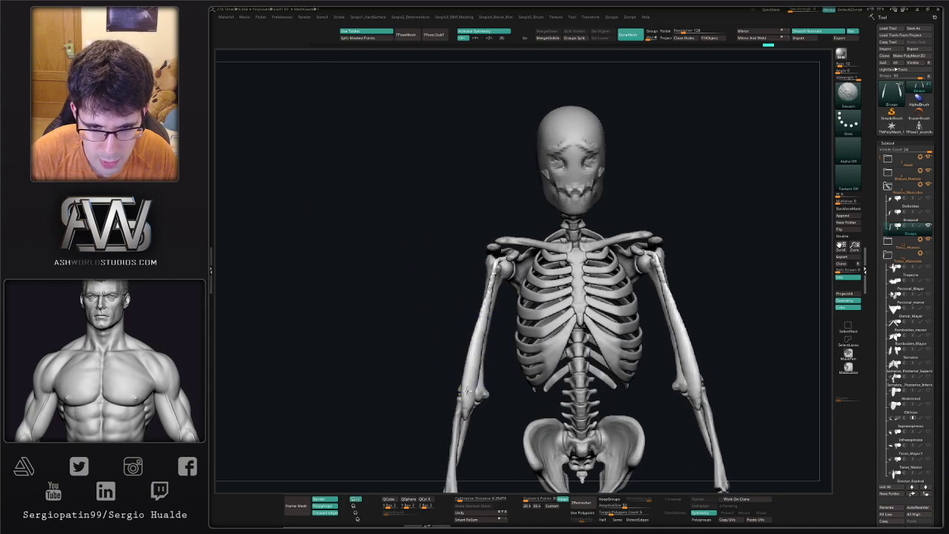
mouse_move(457, 358)
right_mouse_down("alt")
mouse_move(466, 298)
mouse_move(467, 343)
mouse_move(469, 309)
right_mouse_up("alt")
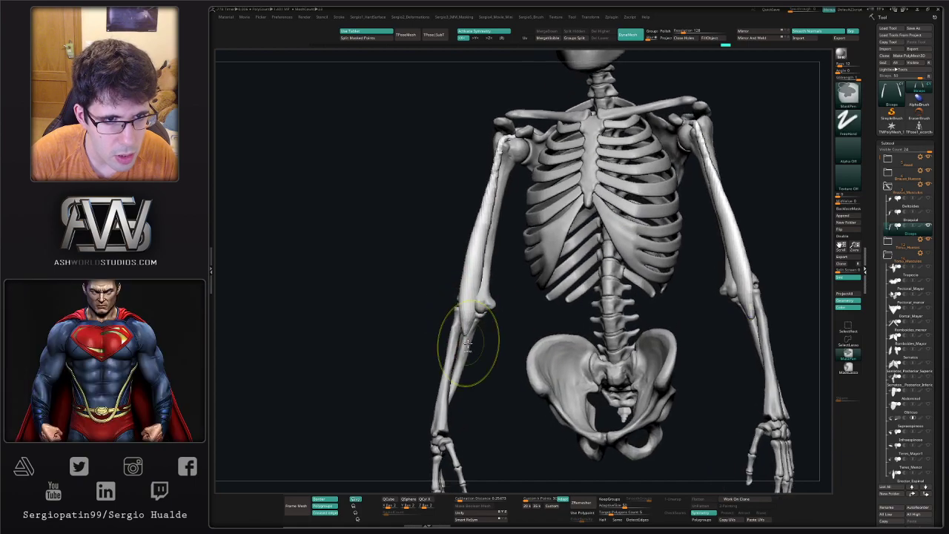
key("ctrl")
key("s")
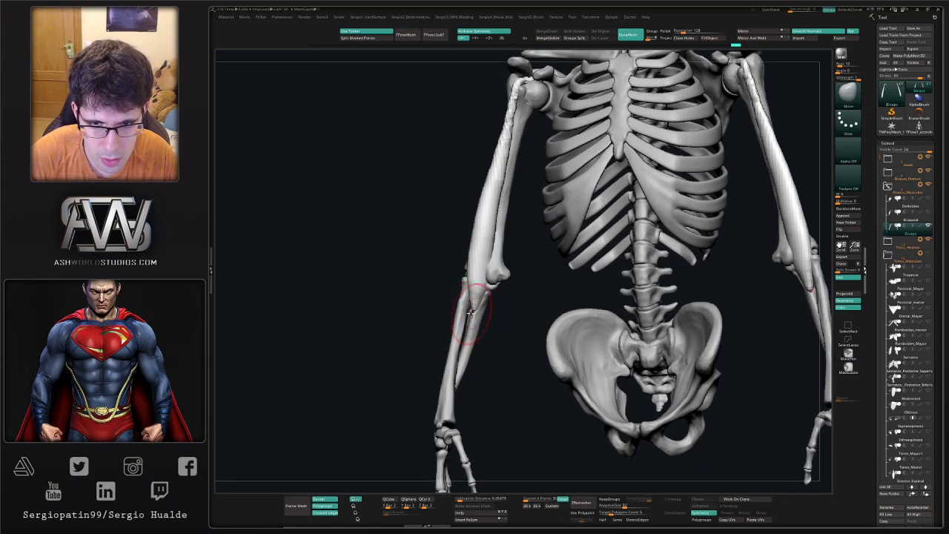
mouse_move(470, 312)
left_mouse_down()
mouse_move(471, 276)
mouse_move(474, 288)
left_mouse_up()
key("shift")
right_click_drag(470, 303, 511, 304)
key("s")
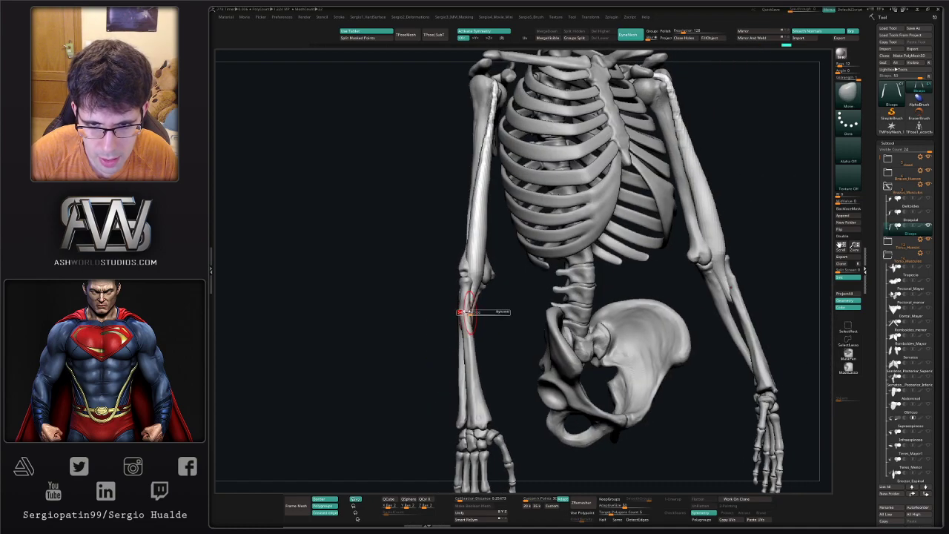
mouse_move(465, 318)
left_mouse_down()
mouse_move(462, 329)
mouse_move(466, 259)
mouse_move(480, 273)
mouse_move(459, 223)
left_mouse_up()
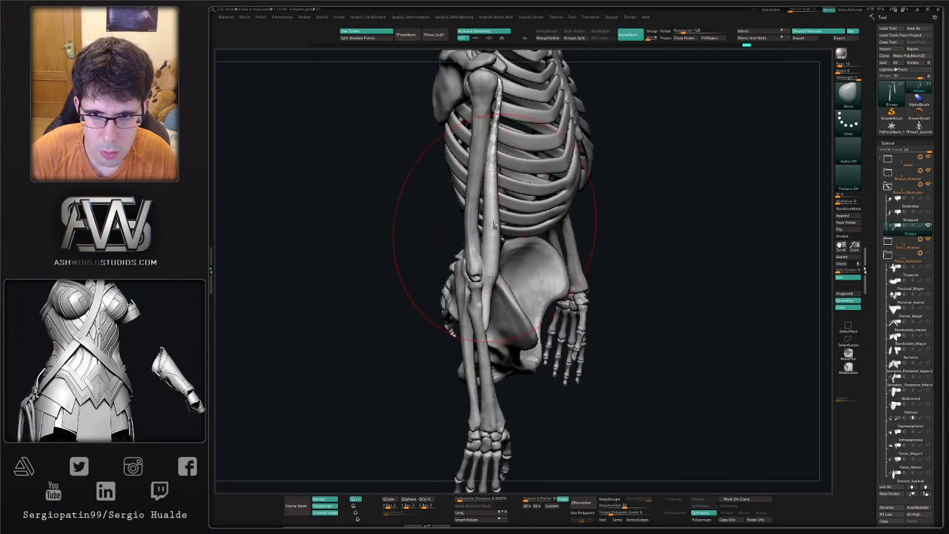
Refine the belly and lower tendon of the Biceps from the side and front so they follow the arm bones
right_click_drag(504, 228, 482, 335)
key("s")
left_click_drag(482, 334, 447, 335)
right_click_drag(454, 336, 421, 339)
left_click_drag(449, 339, 455, 333)
left_click_drag(459, 326, 464, 323)
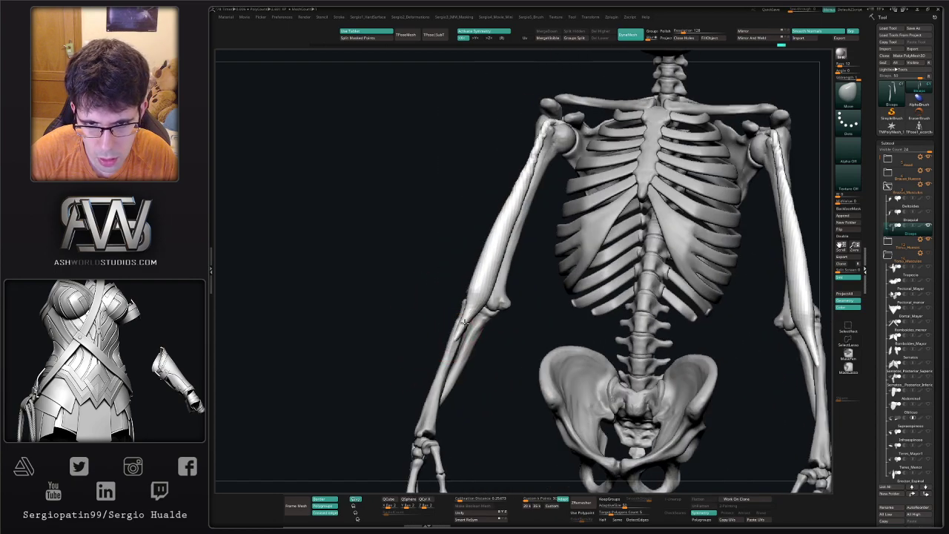
left_click_drag(491, 360, 478, 289)
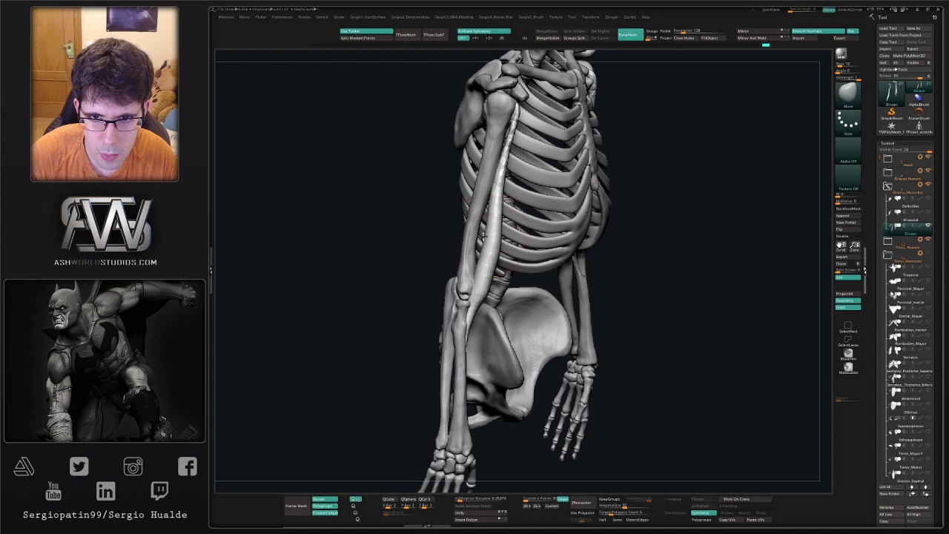
mouse_move(486, 241)
left_mouse_down("shift")
mouse_move(479, 281)
mouse_move(484, 272)
left_mouse_up("shift")
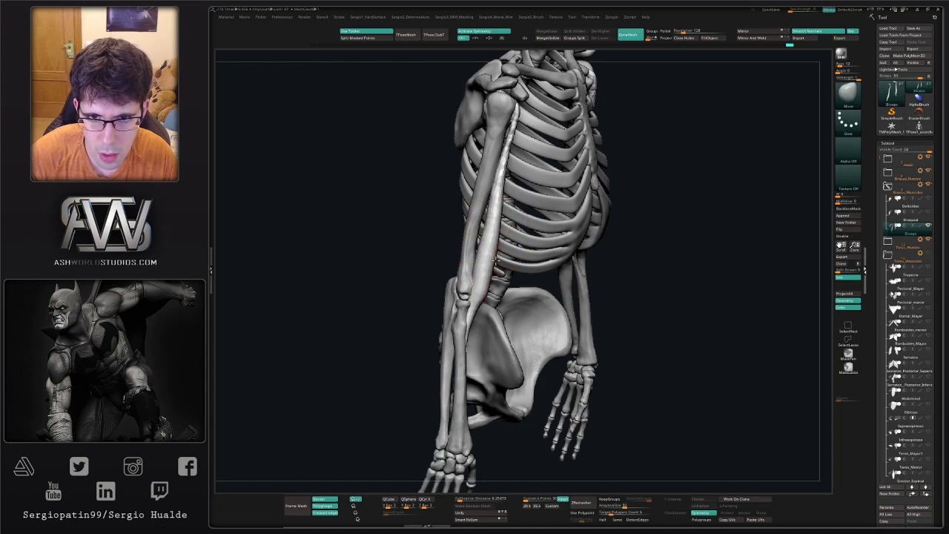
right_click_drag(482, 220, 461, 271)
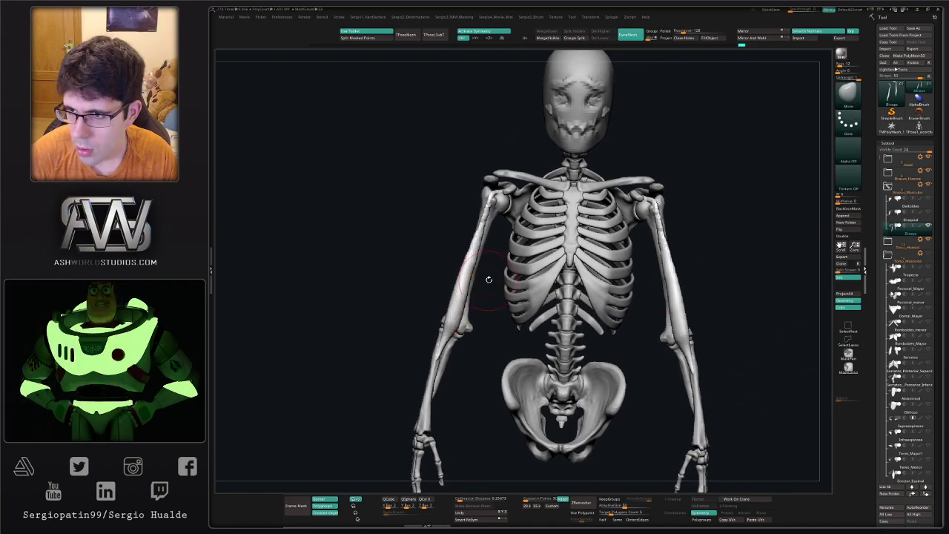
Duplicate the Biceps and shift the copy with an enlarged Move brush to start the second head
key("ctrl+shift+d")
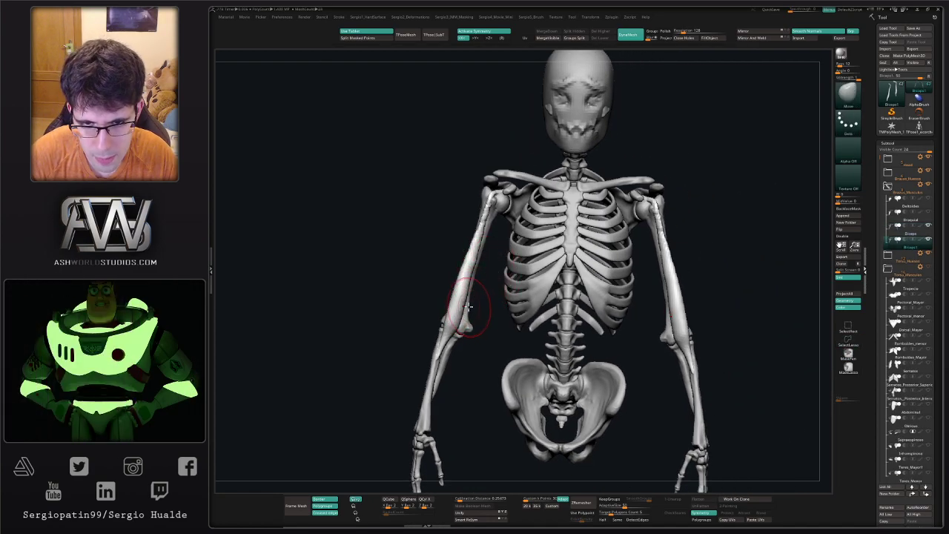
key("bracketright")
key("bracketright")
key("bracketright")
key("bracketright")
right_click_drag(476, 309, 474, 296)
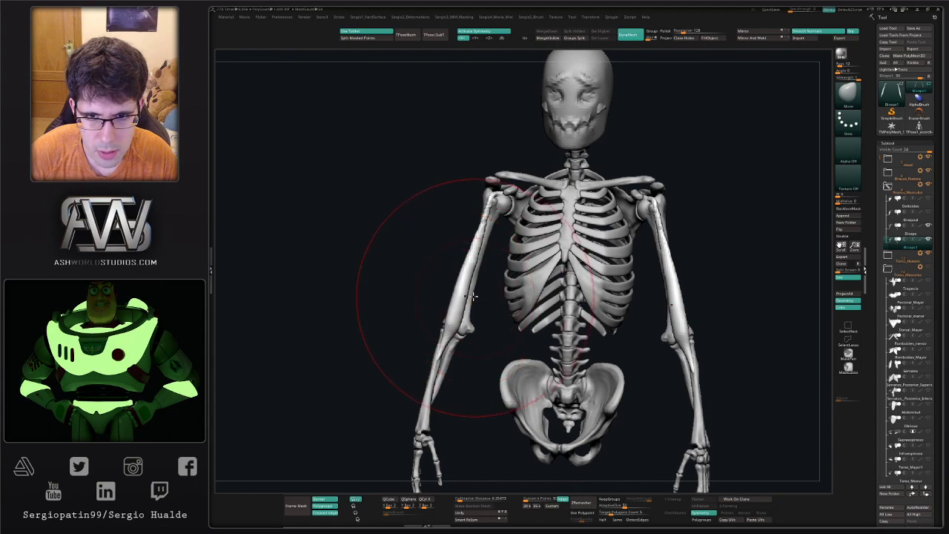
mouse_move(474, 297)
left_mouse_down()
mouse_move(482, 277)
mouse_move(474, 289)
left_mouse_up()
Try inflating the upper tendon of the duplicated Biceps
key("b")
key("i")
key("n")
right_click_drag(487, 178, 474, 277, "alt")
left_click_drag(493, 262, 482, 272)
key("ctrl+z")
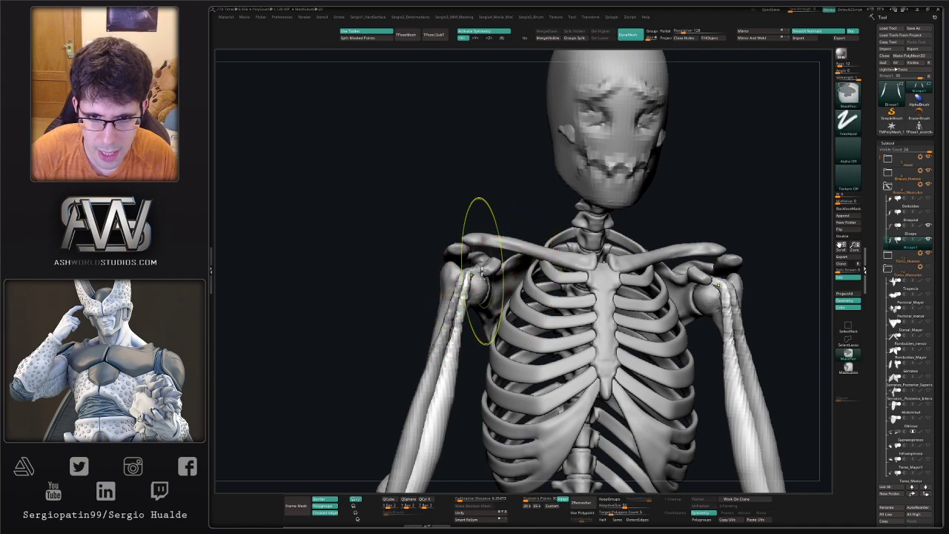
Move the upper tendon of the duplicated Biceps inward onto the coracoid process with the Move brush
key("b")
key("m")
key("v")
right_click_drag(468, 278, 477, 275)
left_click_drag(477, 275, 505, 258)
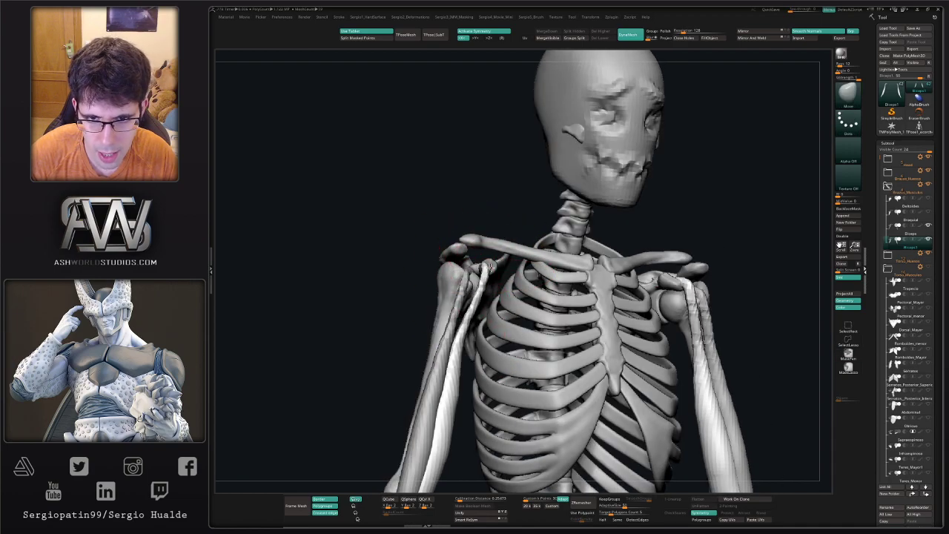
right_click_drag(489, 267, 465, 265)
left_click_drag(493, 267, 489, 290)
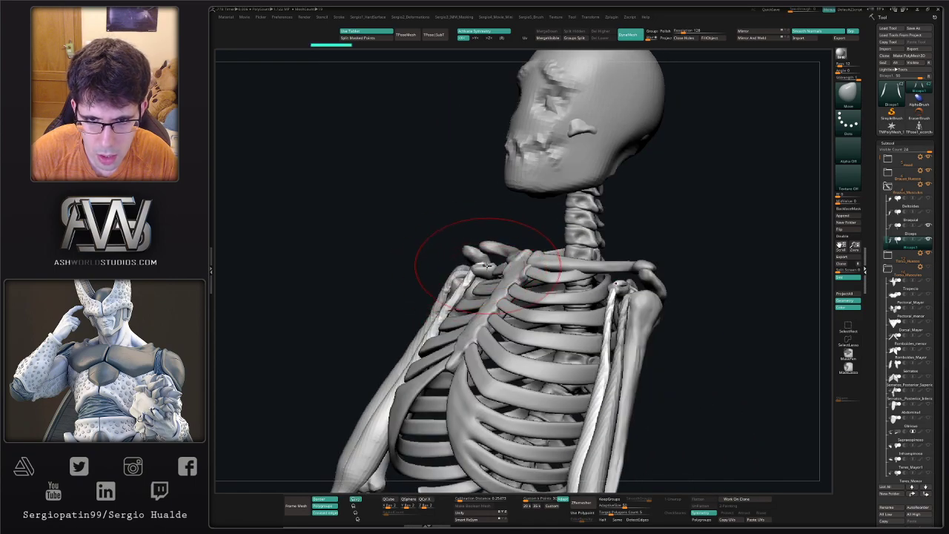
Raise the DynaMesh resolution for the duplicated Biceps head and remesh it
key("shift+s")
mouse_move(519, 230)
left_mouse_down("ctrl+shift")
mouse_move(472, 247)
mouse_move(492, 306)
mouse_move(513, 236)
left_mouse_up("ctrl+shift")
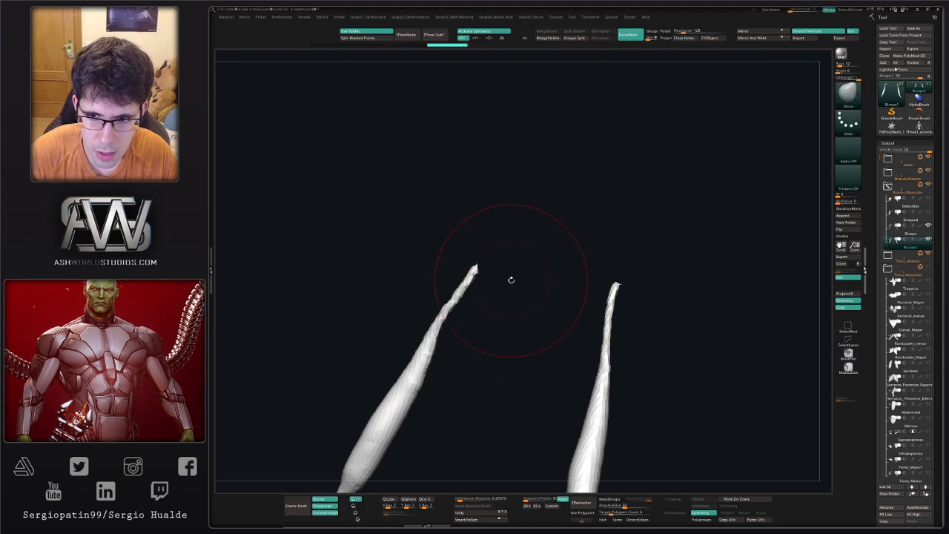
key("shift+s")
right_click_drag(445, 292, 478, 291)
right_click_drag(458, 337, 461, 298, "ctrl")
mouse_move(461, 298)
right_mouse_down()
mouse_move(451, 298)
mouse_move(471, 296)
right_mouse_up()
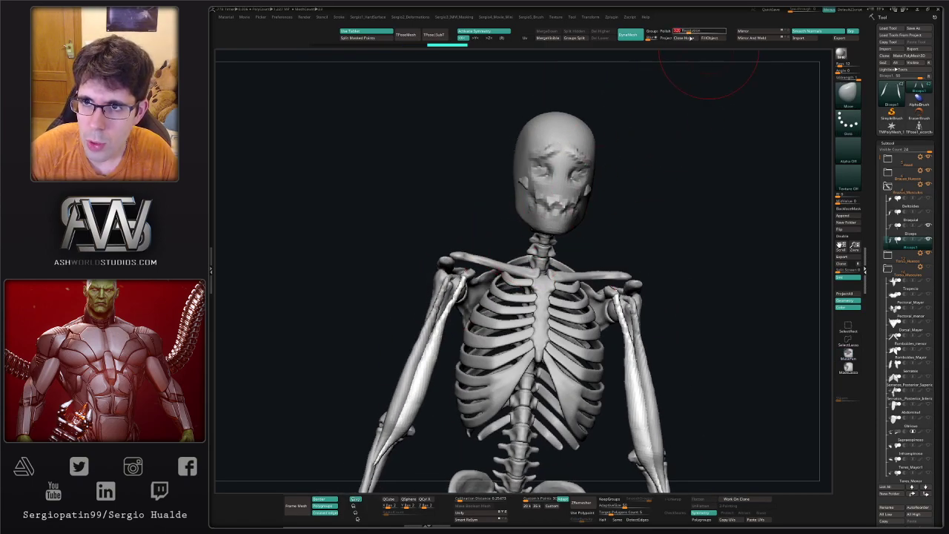
left_click_drag(432, 355, 420, 361)
left_click_drag(389, 282, 402, 331, "ctrl")
right_click_drag(417, 347, 456, 310, "alt")
key("ctrl+z")
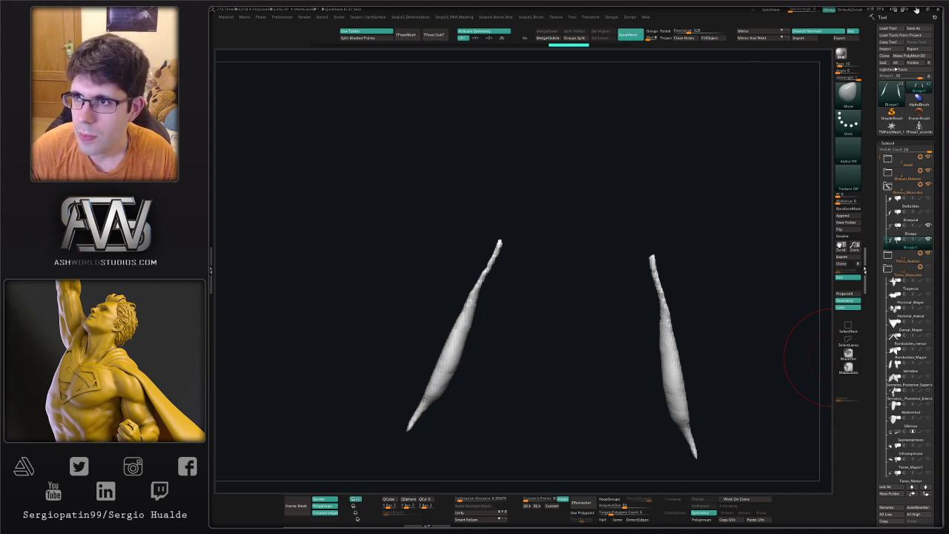
Check the inner Biceps head alone and against the skeleton, then smooth its upper tendon below the coracoid process
left_click_drag(523, 261, 540, 263)
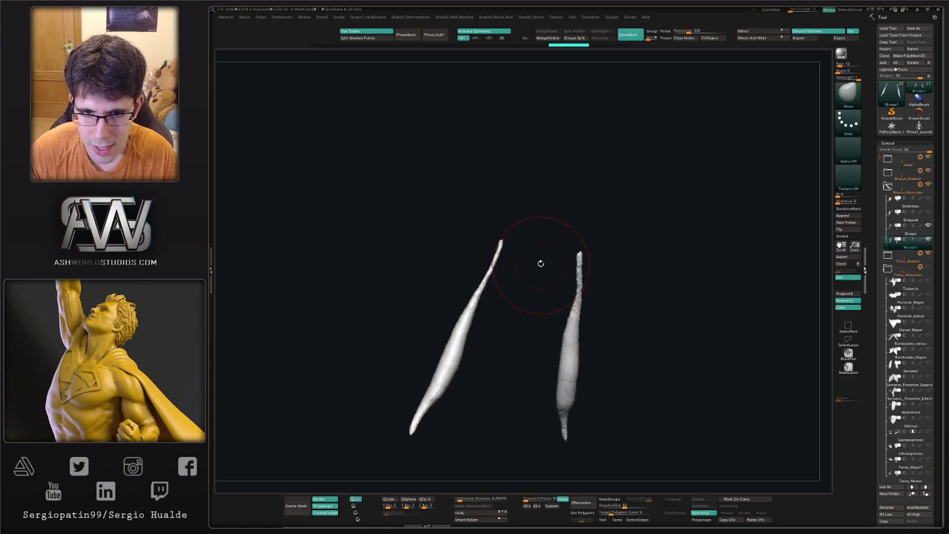
key("shift+alt+s")
right_click_drag(540, 263, 503, 252)
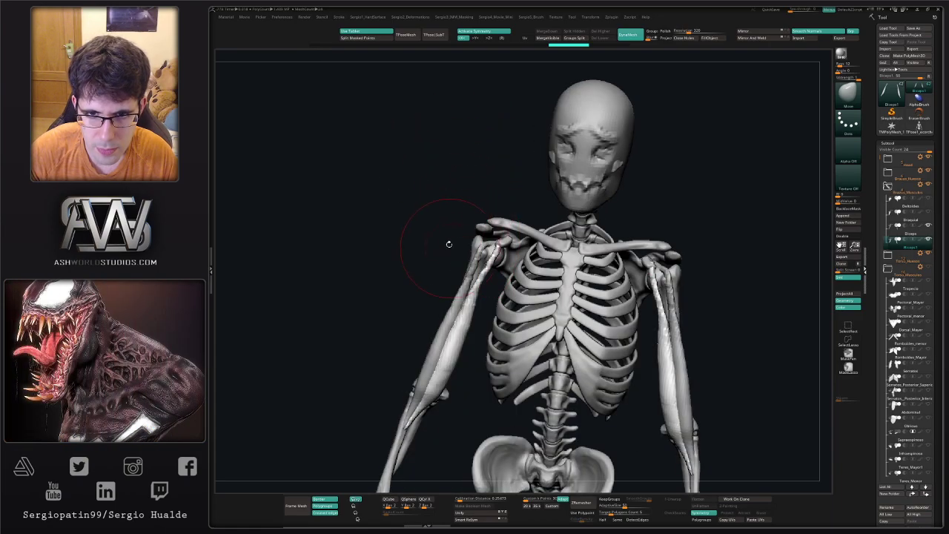
mouse_move(434, 241)
right_mouse_down()
mouse_move(424, 214)
mouse_move(448, 241)
right_mouse_up()
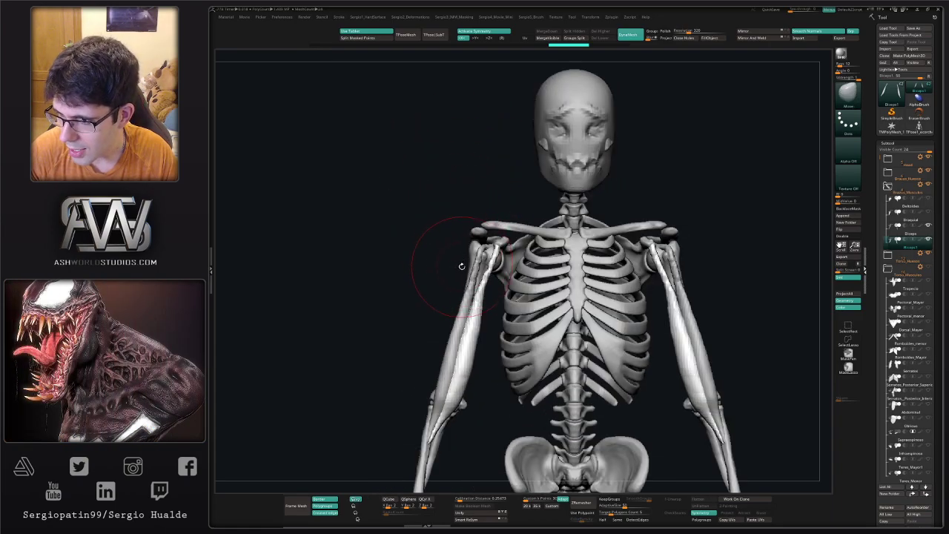
mouse_move(465, 264)
right_mouse_down()
mouse_move(498, 270)
mouse_move(493, 241)
right_mouse_up()
right_click_drag(490, 282, 492, 270)
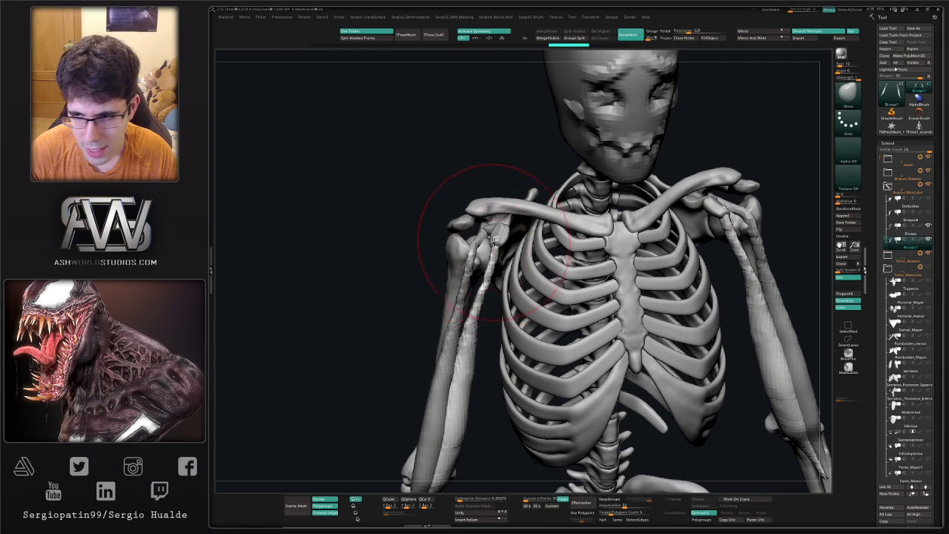
right_click_drag(521, 235, 497, 236)
left_click_drag(497, 236, 490, 253, "shift")
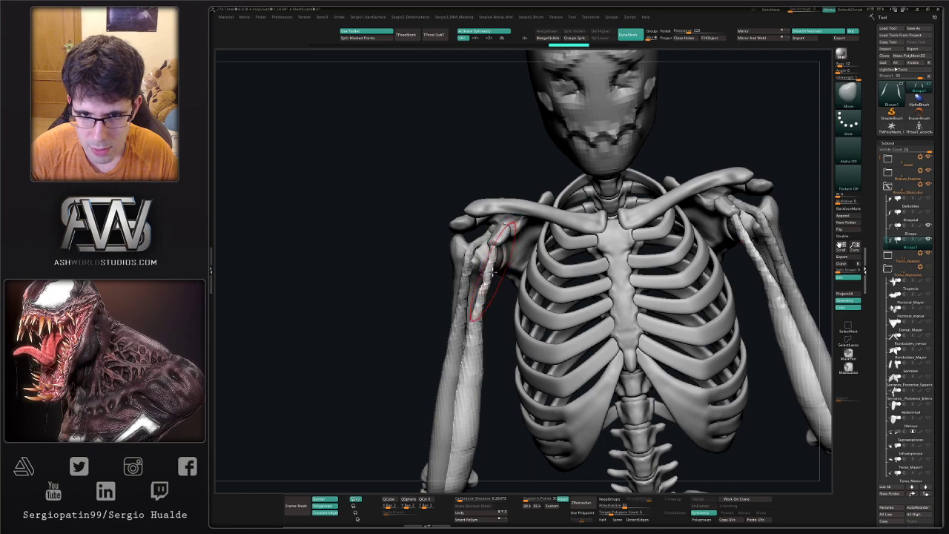
Reshape and smooth the inner Biceps head from the upper tendon down to the belly above the elbow
right_click_drag(483, 263, 428, 261)
left_click_drag(481, 269, 447, 297, "shift")
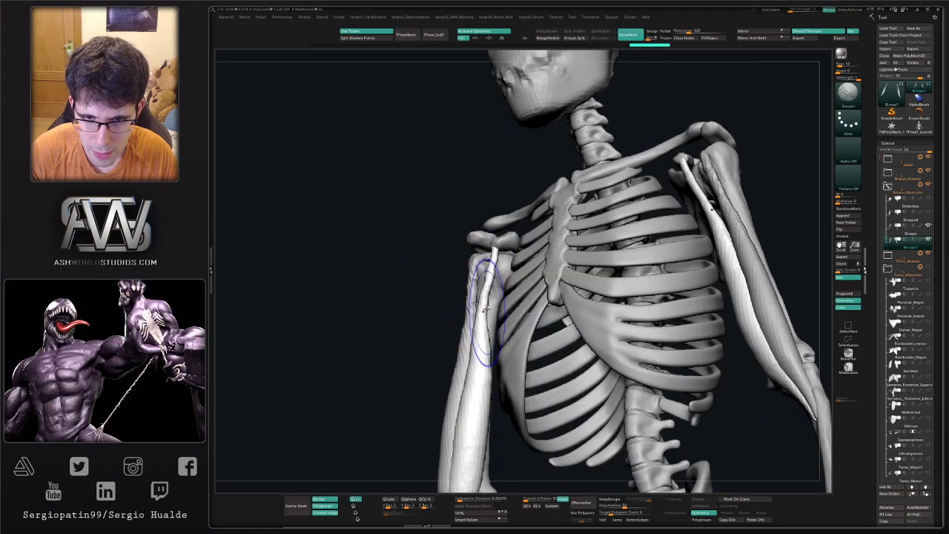
mouse_move(430, 378)
left_mouse_down()
mouse_move(487, 311)
mouse_move(503, 250)
mouse_move(494, 245)
mouse_move(495, 268)
left_mouse_up()
left_click_drag(483, 308, 480, 344, "shift")
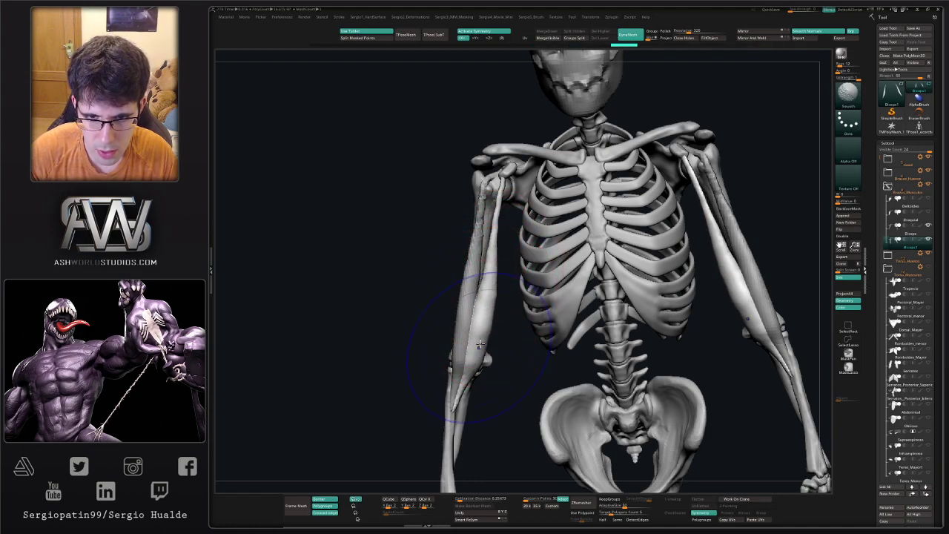
left_click_drag(500, 294, 479, 264)
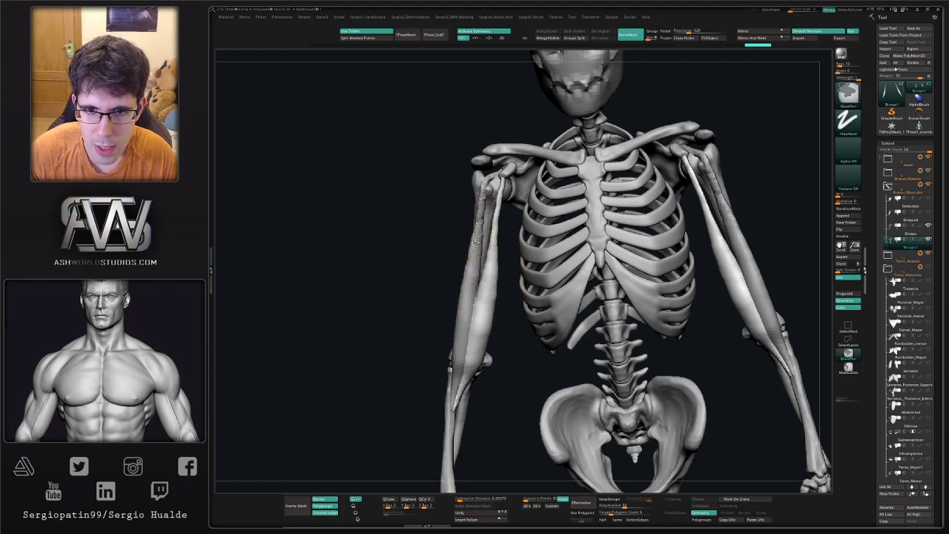
Select the scapula and adjust its shape beneath the coracoid process with the Move brush
right_click_drag(475, 242, 489, 145, "ctrl")
mouse_move(483, 218)
right_mouse_down()
mouse_move(489, 201)
mouse_move(479, 190)
mouse_move(534, 244)
mouse_move(461, 223)
mouse_move(446, 180)
mouse_move(470, 197)
mouse_move(465, 235)
mouse_move(445, 229)
mouse_move(490, 235)
mouse_move(473, 215)
mouse_move(460, 258)
mouse_move(481, 244)
right_mouse_up()
left_click(448, 207, "alt")
key("alt+s")
key("b")
key("m")
key("v")
key("ctrl+shift+s")
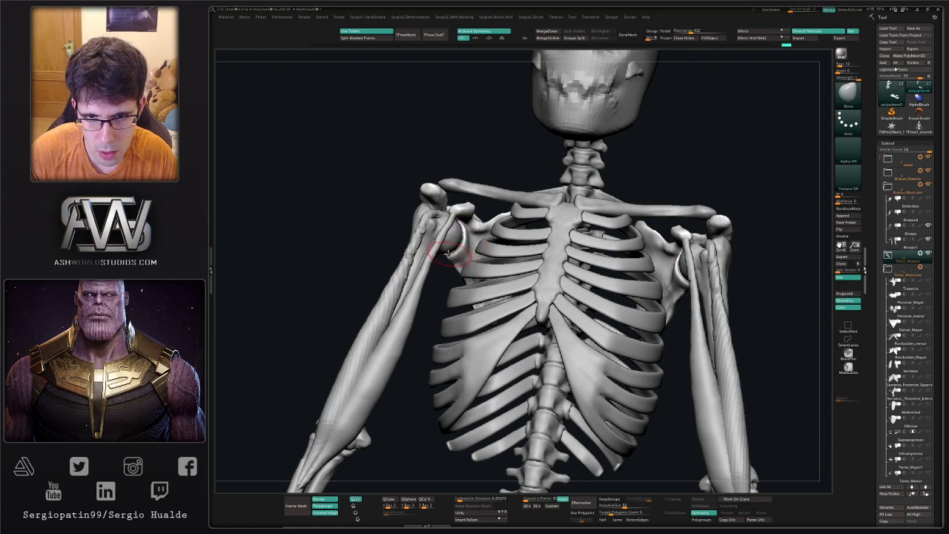
mouse_move(456, 283)
right_mouse_down()
mouse_move(452, 229)
mouse_move(415, 247)
mouse_move(465, 243)
mouse_move(465, 256)
mouse_move(472, 243)
right_mouse_up()
Isolate the scapula, refine the rim of its shoulder socket with the Move brush, and check it against the skeleton
key("shift+s")
key("b")
key("m")
key("v")
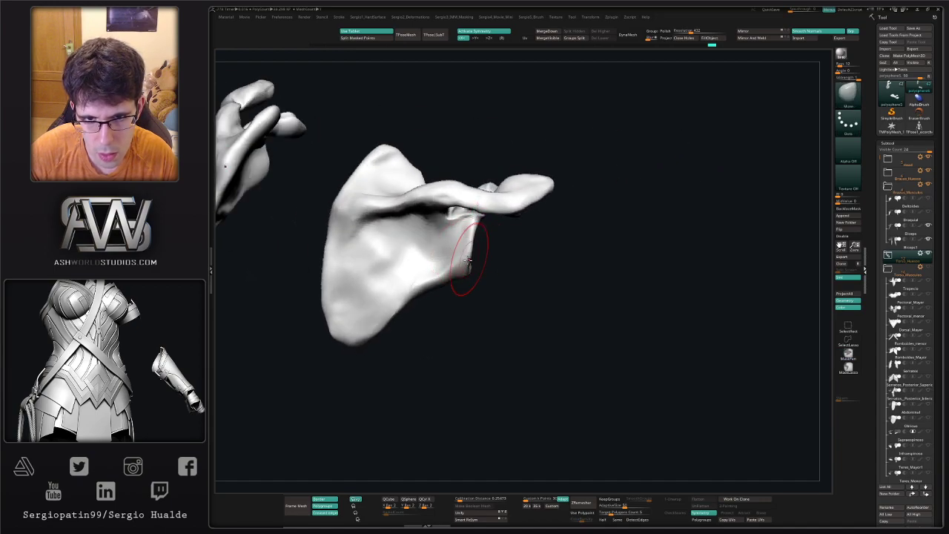
right_click_drag(470, 261, 438, 256)
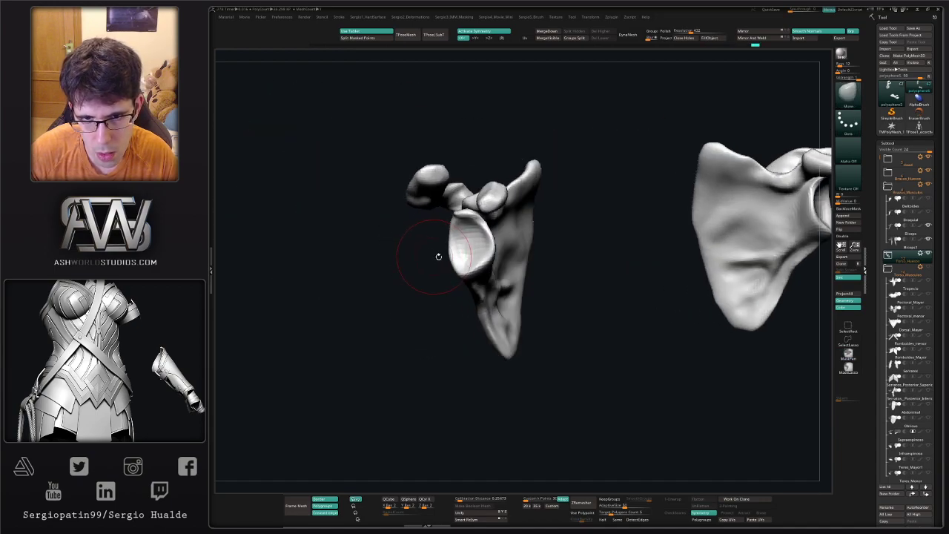
key("shift+s")
mouse_move(489, 238)
right_mouse_down()
mouse_move(486, 229)
mouse_move(482, 249)
mouse_move(483, 223)
right_mouse_up()
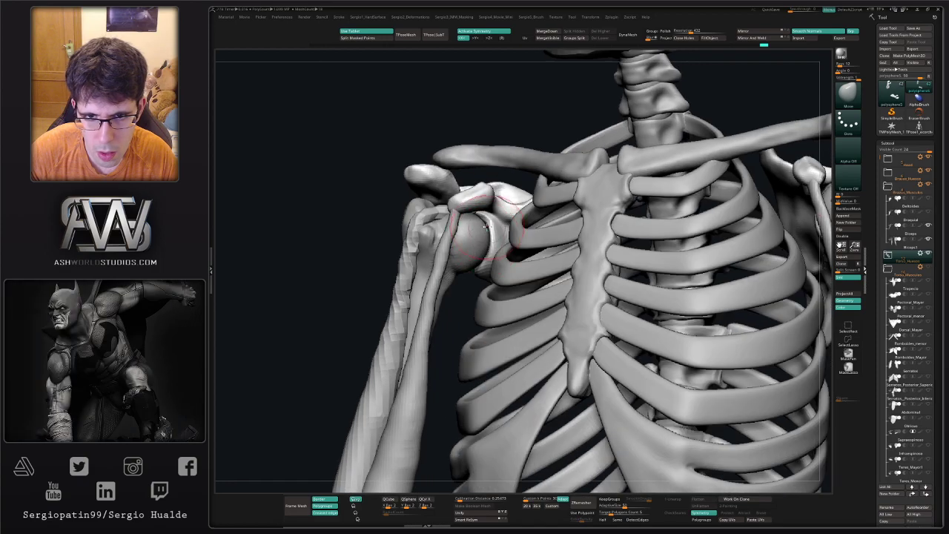
right_click_drag(485, 257, 533, 283)
right_click_drag(462, 275, 437, 245)
Select and isolate the outer Biceps head and smooth it down to its lower tendon
right_click_drag(437, 244, 444, 181, "ctrl")
left_click(460, 276, "alt")
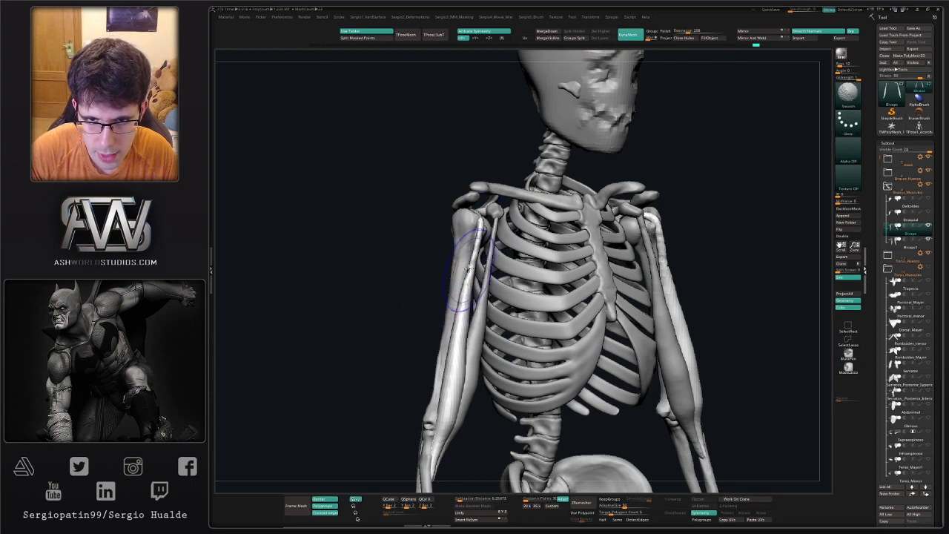
left_click(470, 224, "ctrl+shift")
left_click_drag(436, 406, 430, 472, "shift")
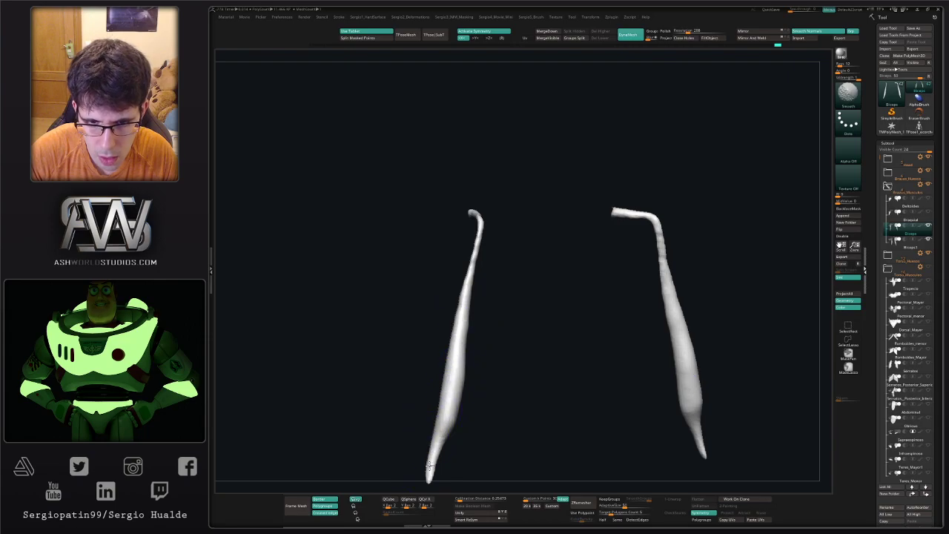
key("s")
mouse_move(451, 339)
right_mouse_down("ctrl")
mouse_move(461, 331)
mouse_move(453, 309)
mouse_move(459, 195)
right_mouse_up("ctrl")
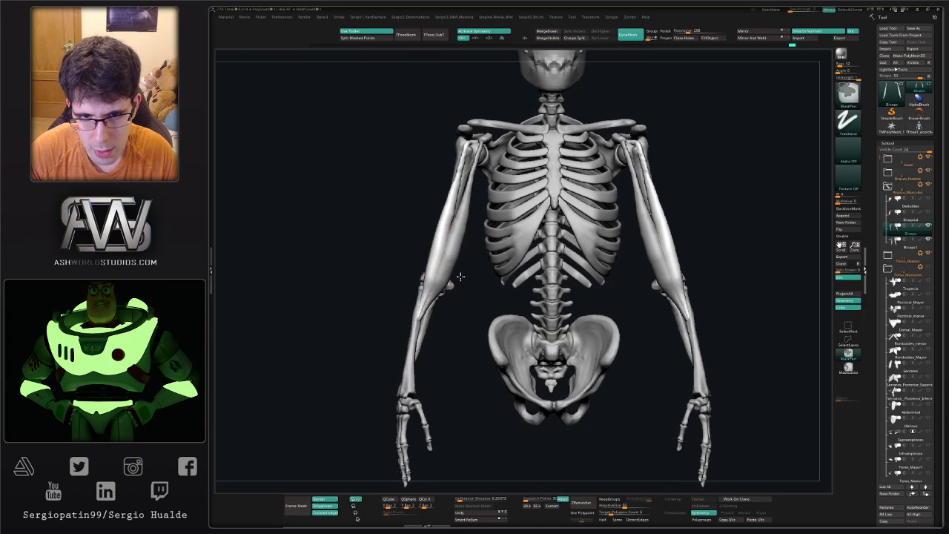
right_click_drag(459, 277, 458, 291, "ctrl")
Select the inner Biceps head and reposition its belly and lower tendon at the elbow with the Move brush
left_click(463, 236, "alt")
right_click_drag(474, 246, 454, 234)
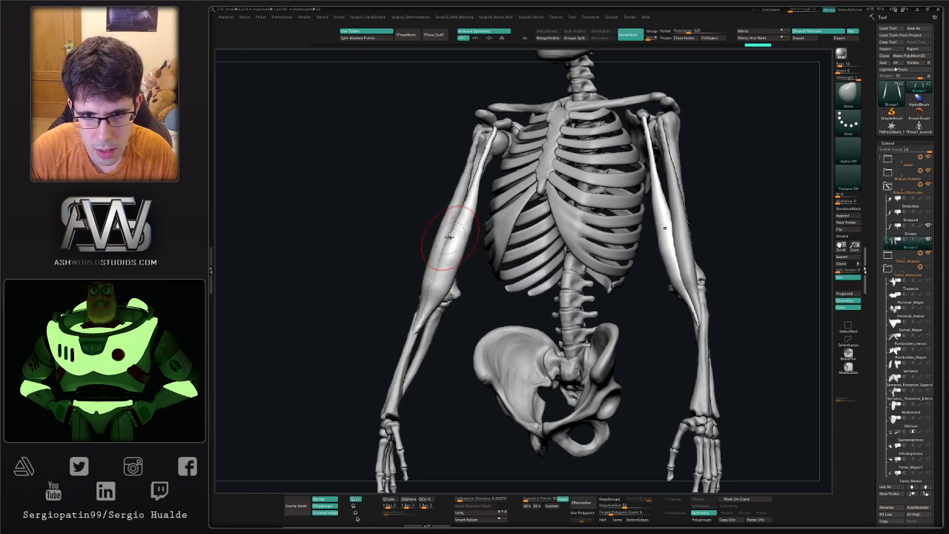
left_click_drag(450, 236, 453, 202)
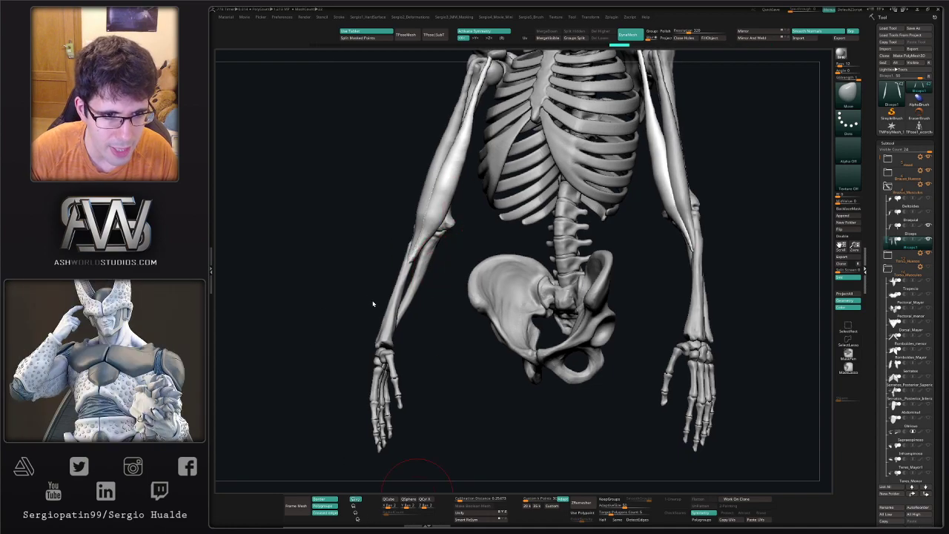
left_click_drag(424, 351, 429, 322)
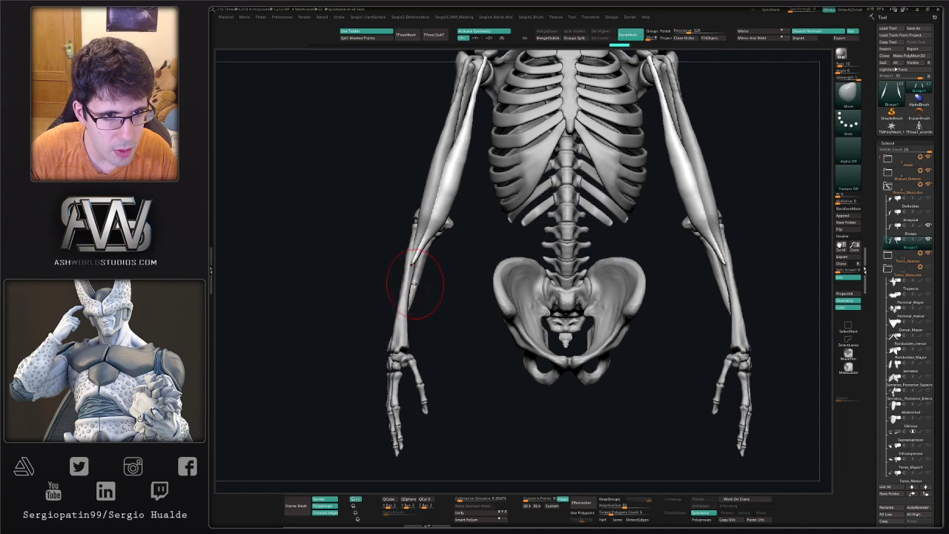
mouse_move(414, 259)
left_mouse_down()
mouse_move(428, 257)
mouse_move(436, 273)
mouse_move(406, 260)
left_mouse_up()
Mask the lower end of the inner Biceps head, blur and invert the mask, and place the transform gizmo at the bend
left_click(445, 272)
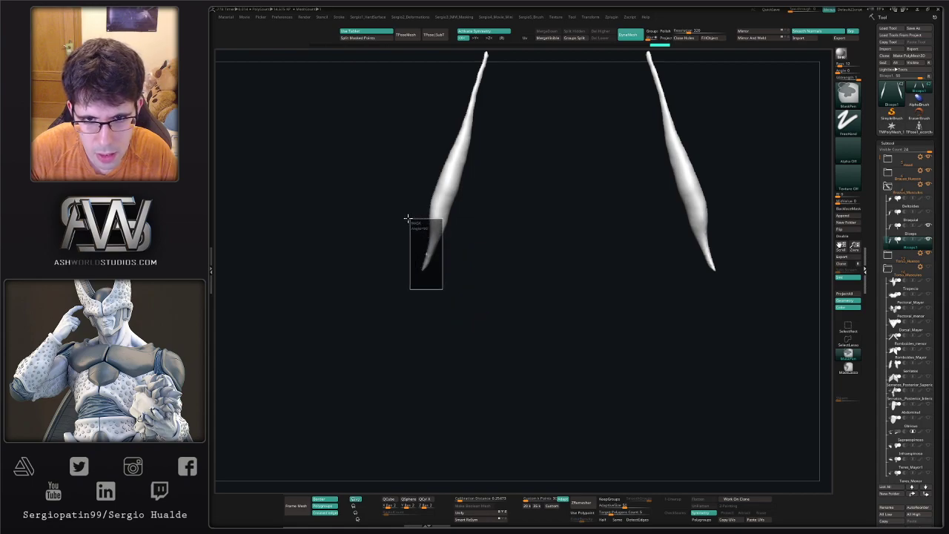
left_click_drag(407, 218, 415, 250, "ctrl")
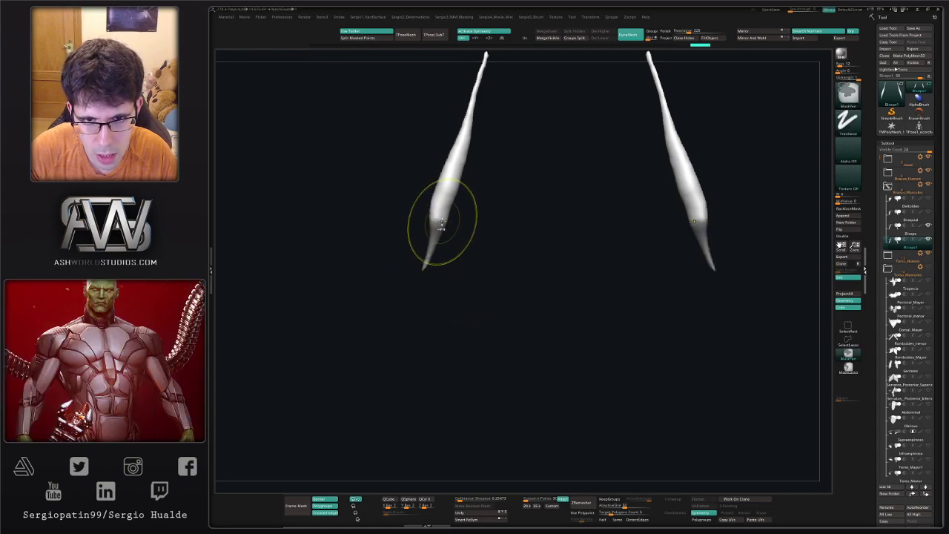
left_click(442, 221, "ctrl")
left_click(455, 241, "ctrl")
key("w")
left_click(440, 221, "alt")
Rotate the unmasked lower tendon of the inner Biceps head away from the forearm with the gizmo
left_click_drag(472, 210, 469, 191)
key("q")
left_click(472, 238)
left_click_drag(472, 240, 356, 242)
key("w")
left_click_drag(511, 234, 550, 224)
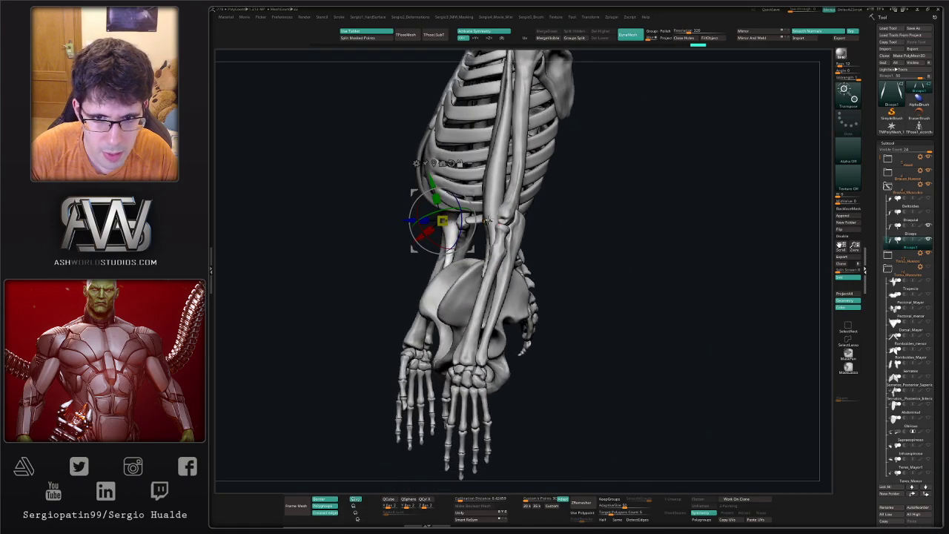
left_click_drag(473, 194, 457, 180)
key("q")
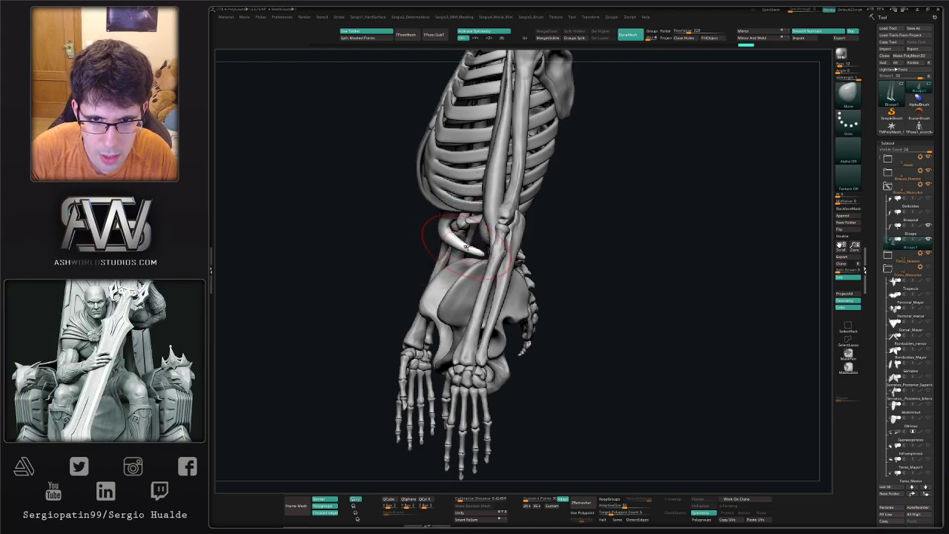
Smooth the bend in the inner Biceps head's lower tendon and reshape the tendon toward the inner forearm
right_click_drag(452, 247, 465, 263)
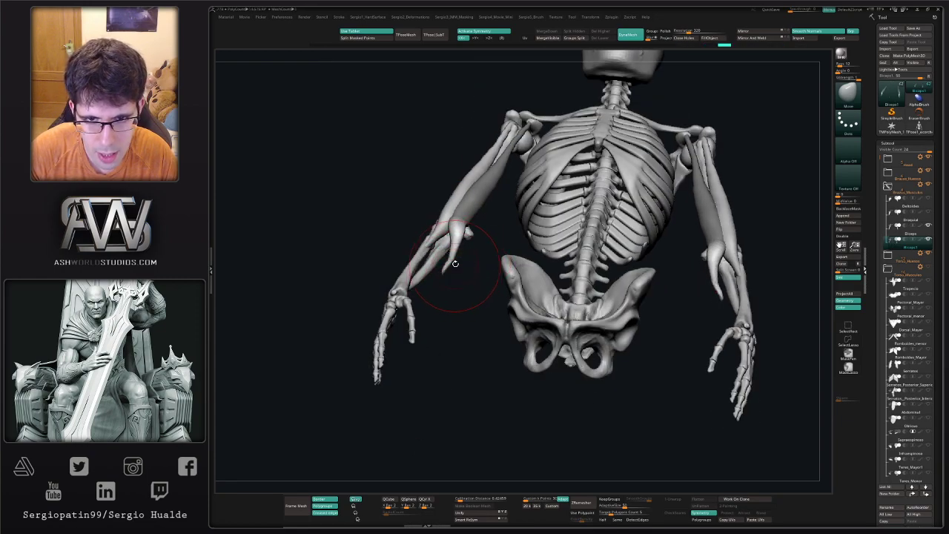
right_click_drag(459, 231, 460, 237, "shift")
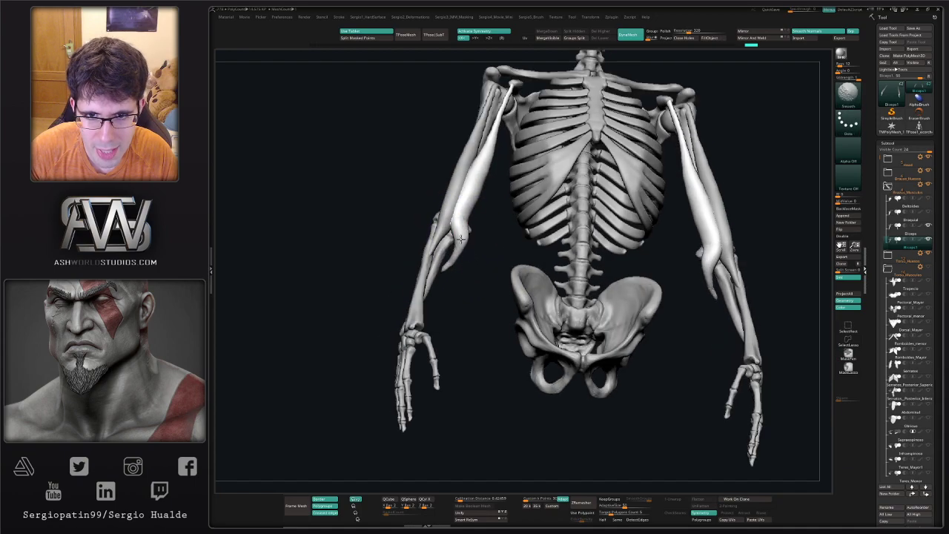
left_click_drag(460, 239, 464, 218, "shift")
right_click_drag(453, 258, 451, 294)
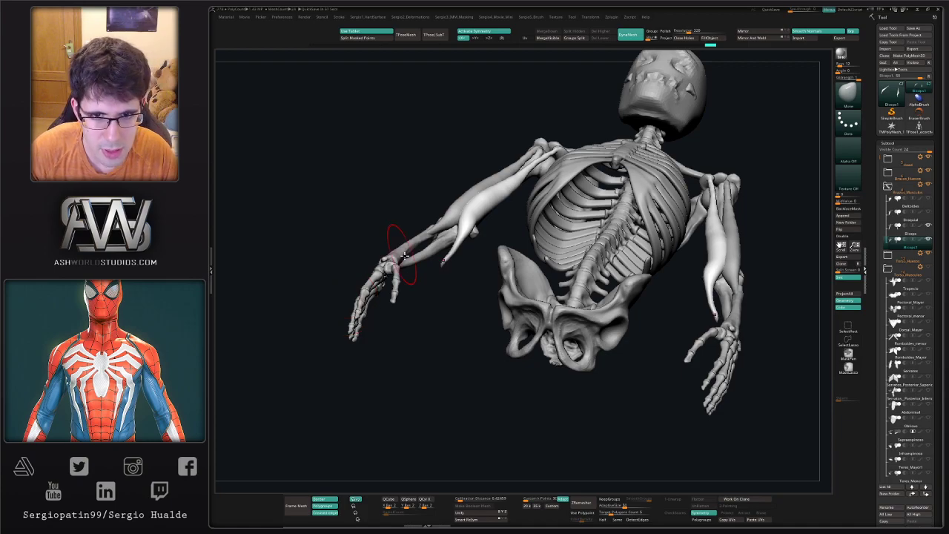
mouse_move(445, 253)
right_mouse_down()
mouse_move(450, 230)
mouse_move(456, 268)
right_mouse_up()
left_click_drag(454, 251, 465, 230)
mouse_move(469, 214)
right_mouse_down()
mouse_move(459, 232)
mouse_move(438, 238)
mouse_move(445, 244)
mouse_move(474, 216)
right_mouse_up()
Isolate the inner Biceps head, lasso-mask along one edge of its bent lower tendon, then blur and invert the mask
key("alt+s")
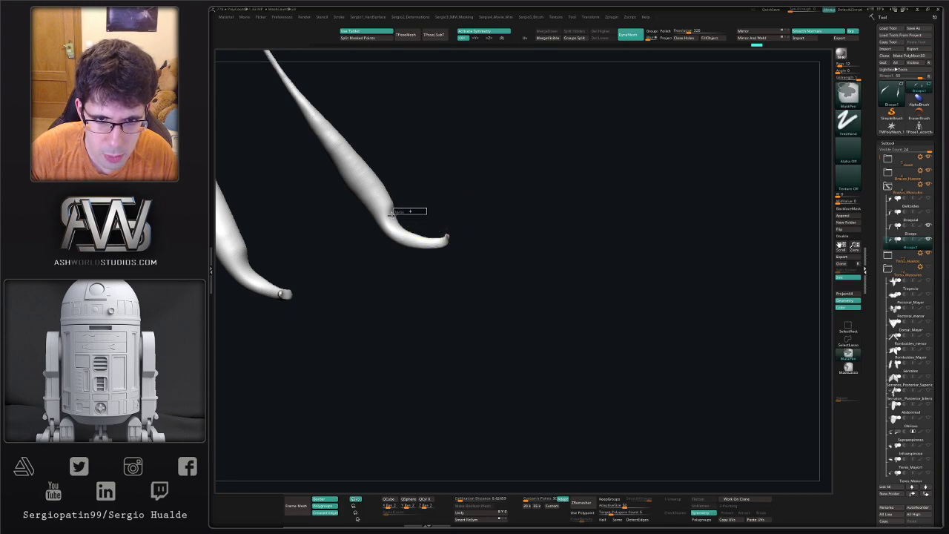
right_click_drag(701, 346, 535, 272)
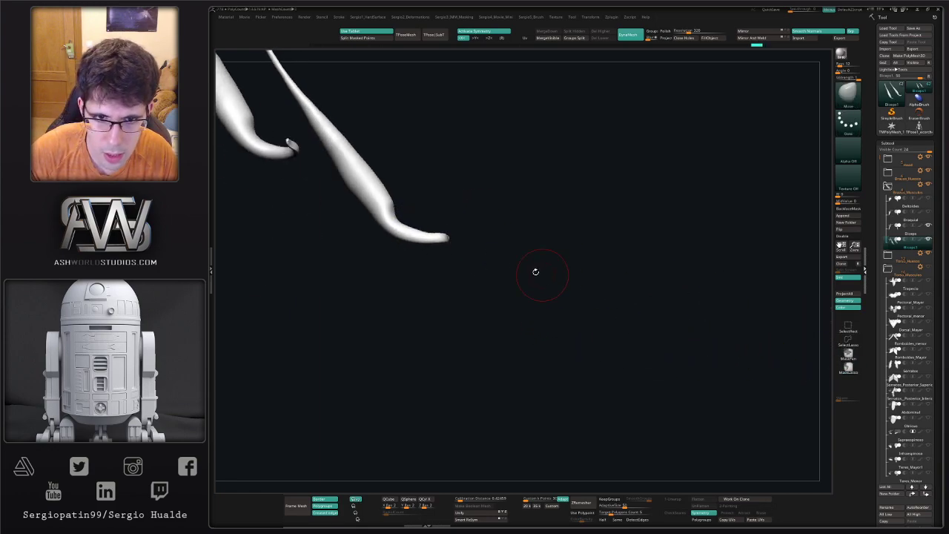
key("ctrl")
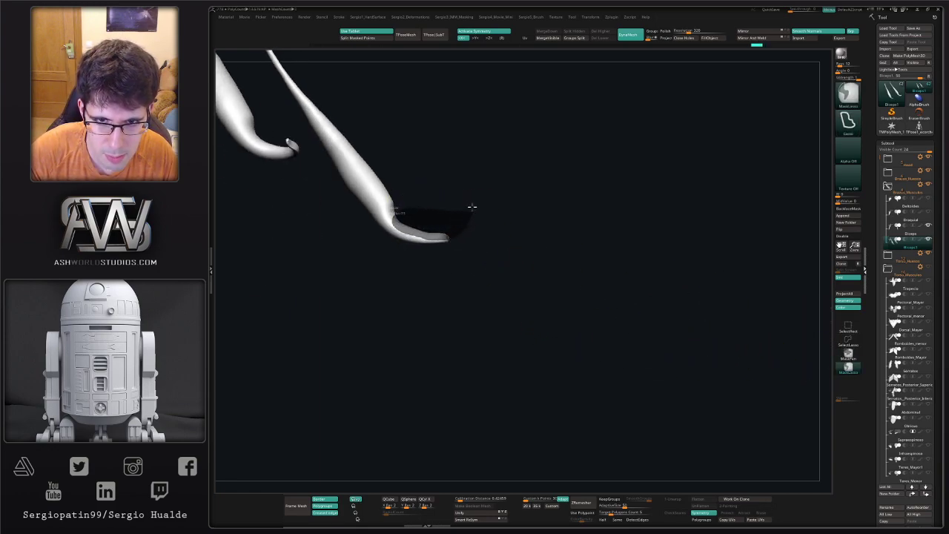
mouse_move(473, 206)
left_mouse_down("ctrl")
mouse_move(453, 205)
mouse_move(445, 226)
left_mouse_up("ctrl")
left_click(447, 238, "ctrl")
left_click(460, 237, "ctrl")
key("s")
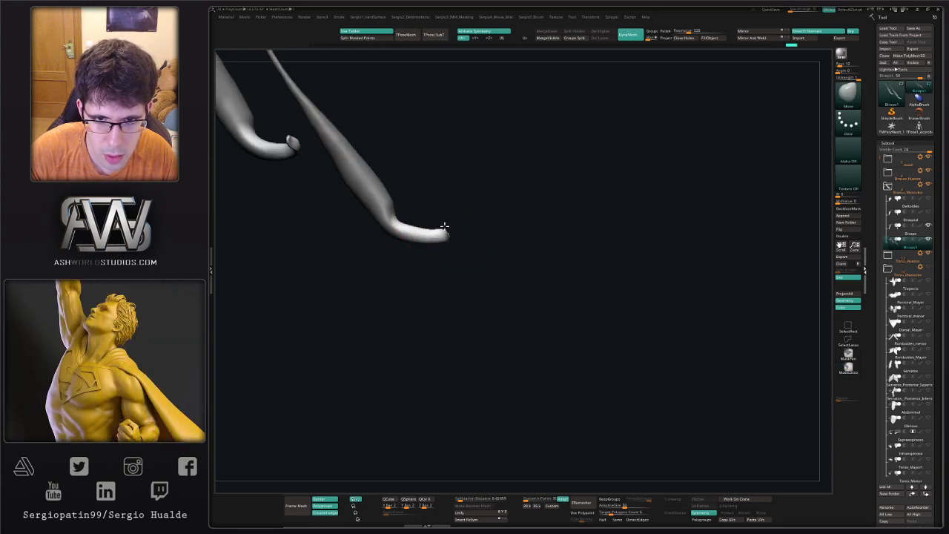
Widen the inner Biceps head's lower tendon into a flat band with the Move brush
right_click_drag(435, 244, 381, 264)
key("alt+s")
right_click_drag(443, 298, 531, 357, "alt")
right_click_drag(430, 314, 442, 345, "ctrl")
right_click_drag(441, 345, 407, 247)
key("alt+s")
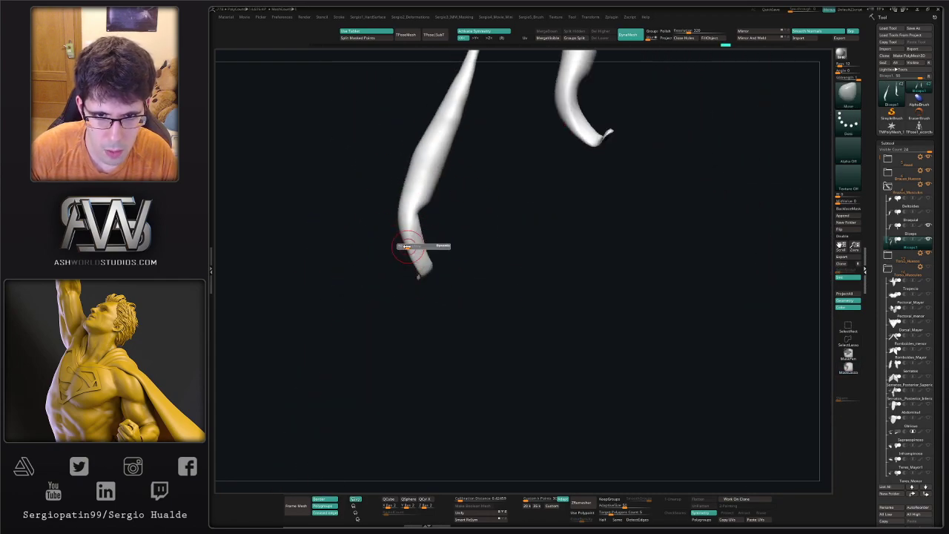
key("s")
left_click_drag(405, 239, 408, 239)
mouse_move(404, 241)
left_mouse_down()
mouse_move(394, 243)
mouse_move(413, 275)
left_mouse_up()
left_click_drag(422, 250, 413, 248)
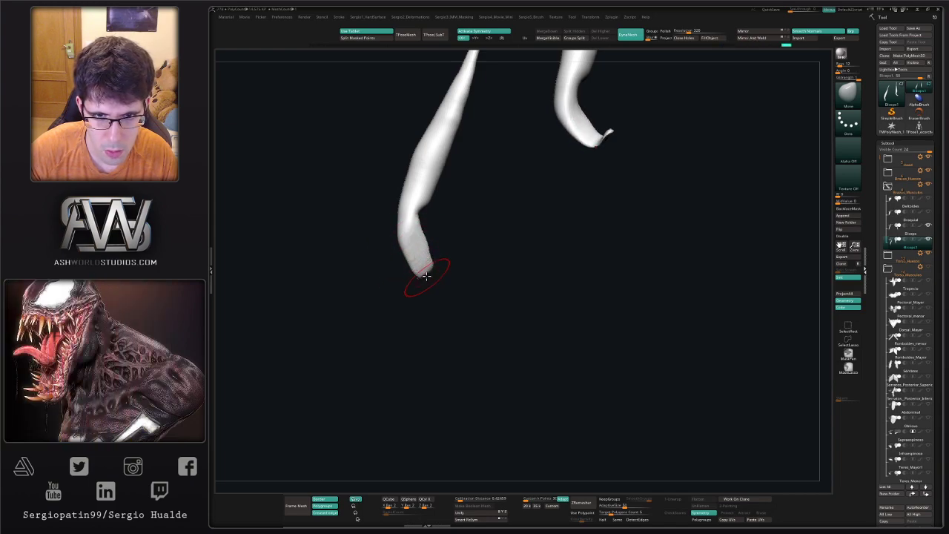
Refine the end of the flat lower tendon and fit it against the inner elbow with the Move brush
mouse_move(426, 275)
right_mouse_down()
mouse_move(436, 248)
mouse_move(445, 252)
right_mouse_up()
key("s")
left_click_drag(424, 281, 415, 277)
mouse_move(422, 286)
right_mouse_down()
mouse_move(436, 315)
mouse_move(425, 264)
mouse_move(443, 299)
mouse_move(431, 281)
right_mouse_up()
key("alt+s")
left_click_drag(430, 279, 400, 298)
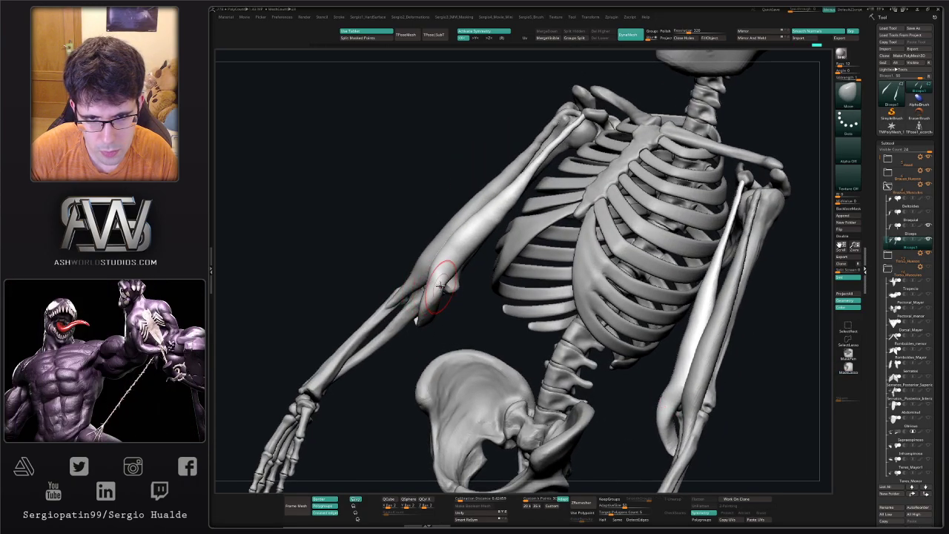
Add volume to the inner Biceps head's belly with the Inflat brush and flatten its lower tendon with TrimDynamic
key("ctrl+shift+i")
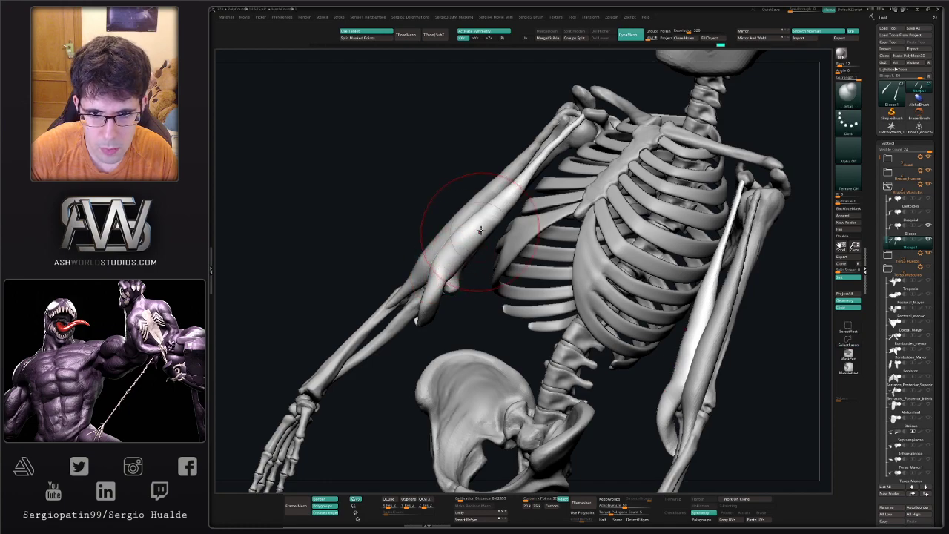
left_click_drag(484, 228, 438, 277)
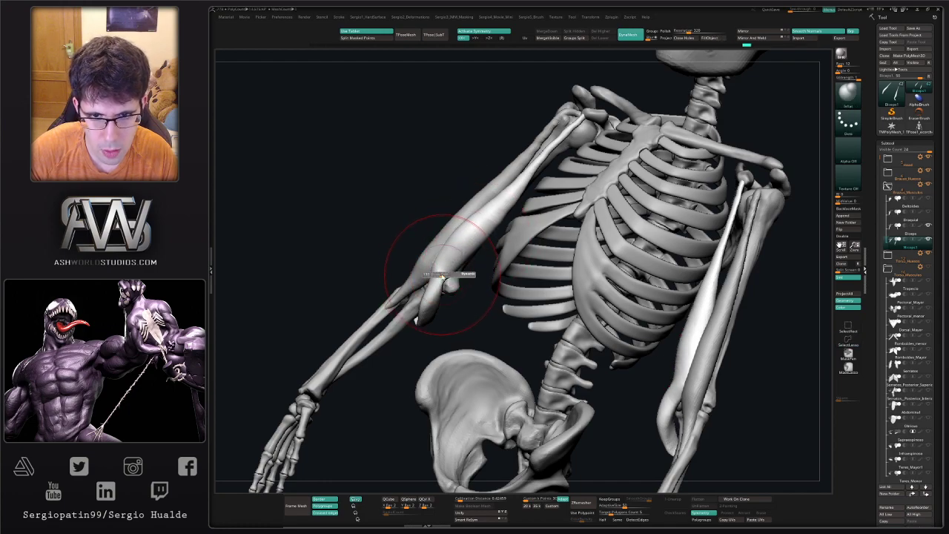
mouse_move(445, 275)
right_mouse_down()
mouse_move(451, 282)
mouse_move(432, 284)
mouse_move(439, 275)
right_mouse_up()
key("ctrl+shift+t")
left_click_drag(431, 298, 440, 277)
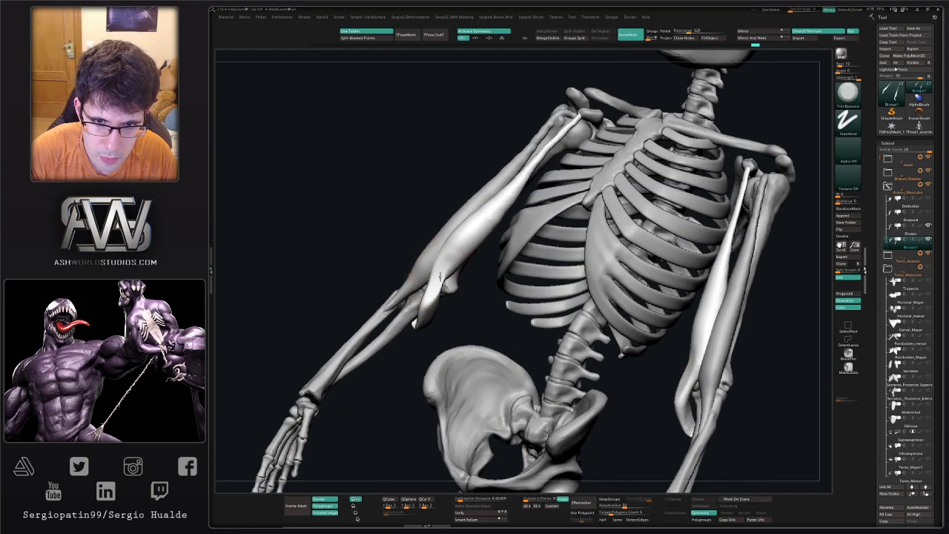
mouse_move(440, 277)
right_mouse_down()
mouse_move(430, 282)
mouse_move(436, 315)
right_mouse_up()
Select the outer Biceps head and adjust its lower belly above the elbow with the Move brush
left_click(413, 309, "alt")
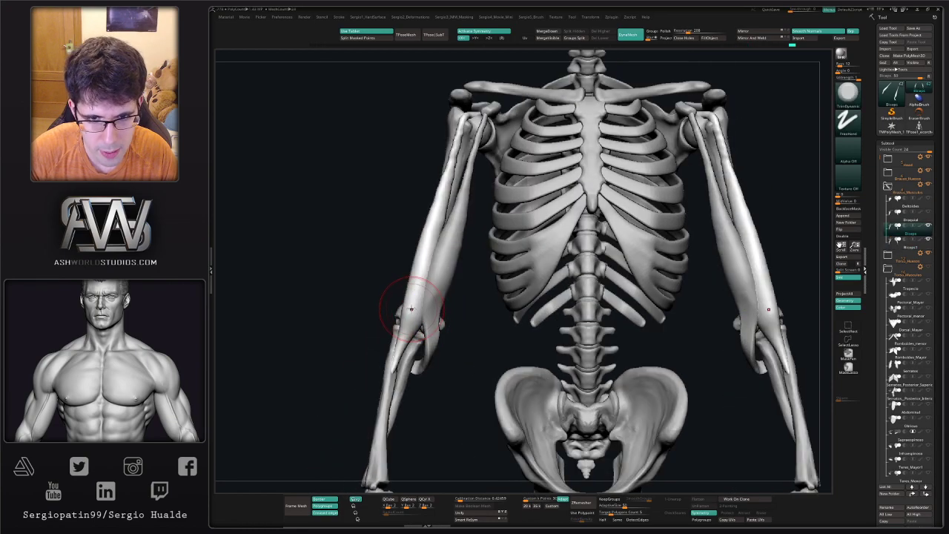
key("b")
key("m")
key("v")
key("s")
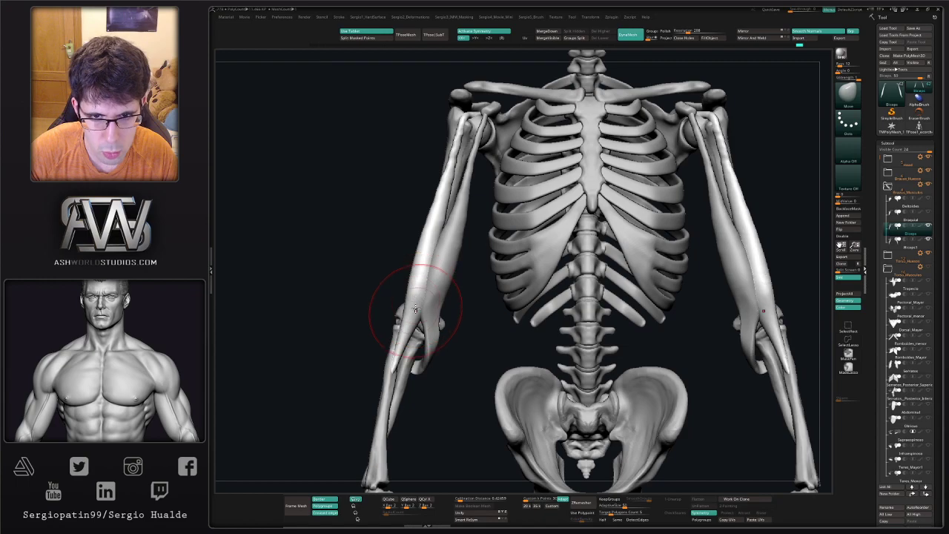
right_click_drag(410, 314, 440, 242)
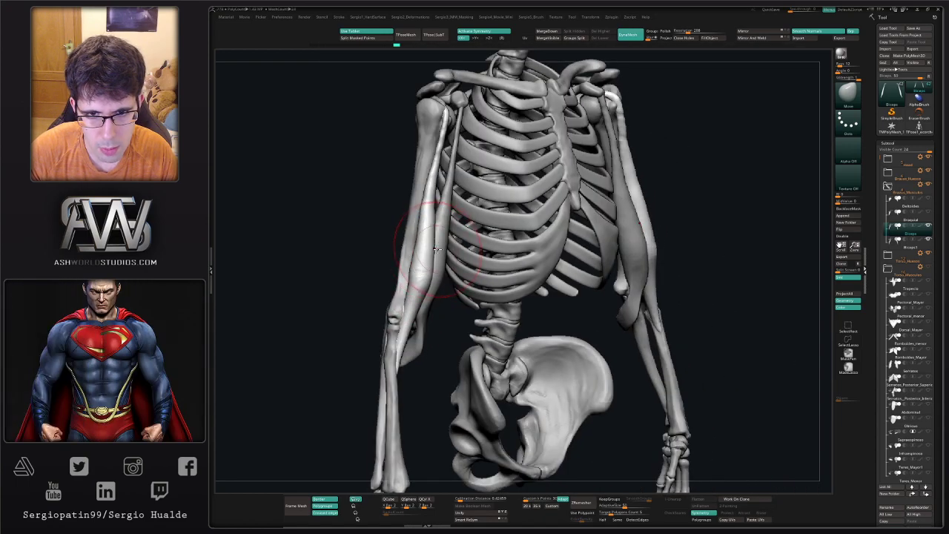
Add volume along the outer Biceps head's belly with the Inflat brush and smooth it from several angles
key("b")
key("i")
key("n")
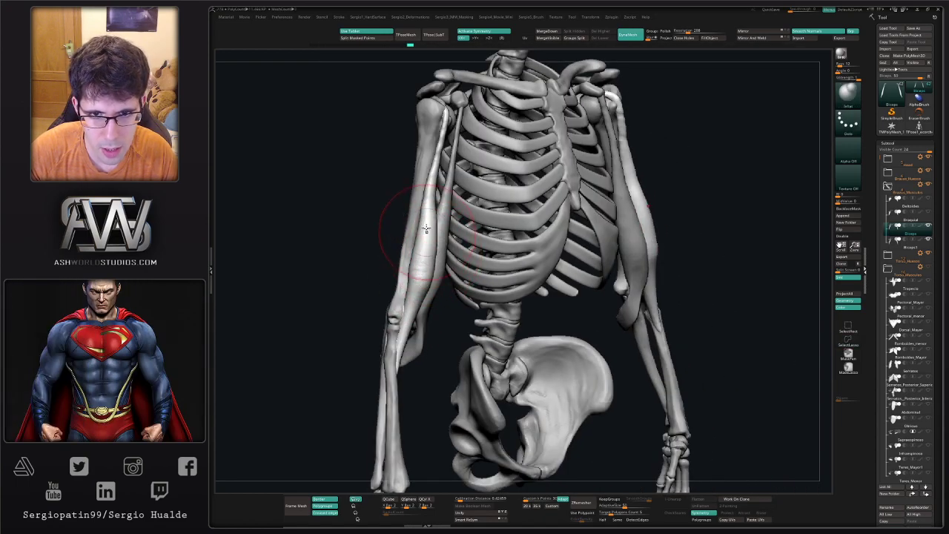
mouse_move(426, 228)
left_mouse_down()
mouse_move(424, 215)
mouse_move(426, 236)
left_mouse_up()
key("shift")
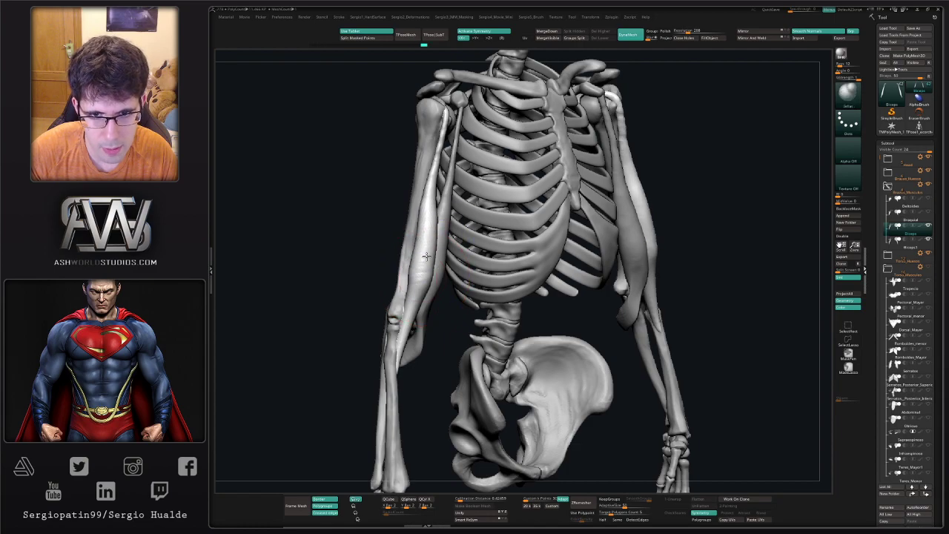
mouse_move(429, 264)
right_mouse_down("shift")
mouse_move(422, 289)
mouse_move(454, 262)
right_mouse_up("shift")
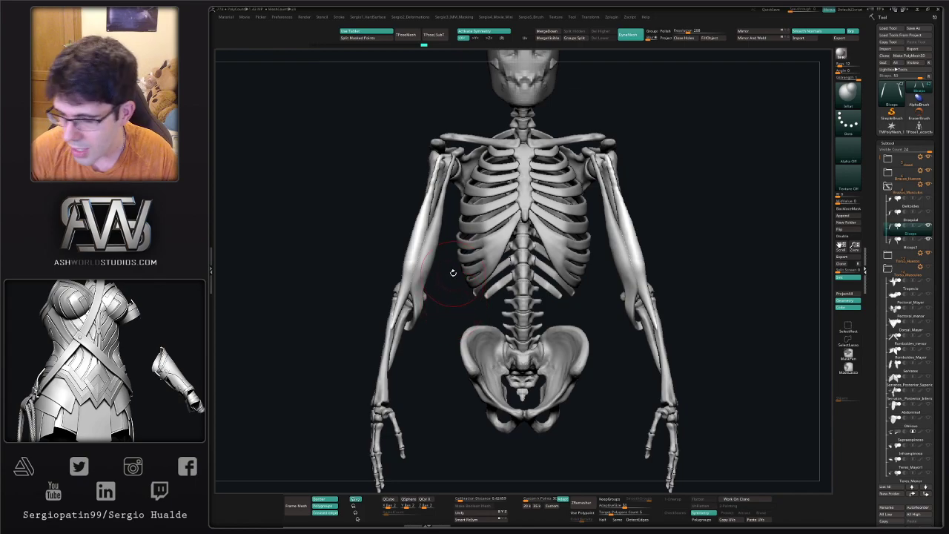
mouse_move(453, 273)
right_mouse_down("alt")
mouse_move(466, 316)
mouse_move(453, 280)
mouse_move(472, 294)
mouse_move(435, 298)
mouse_move(439, 267)
mouse_move(391, 282)
mouse_move(480, 263)
mouse_move(435, 275)
mouse_move(449, 342)
mouse_move(417, 322)
mouse_move(421, 302)
mouse_move(432, 334)
right_mouse_up("alt")
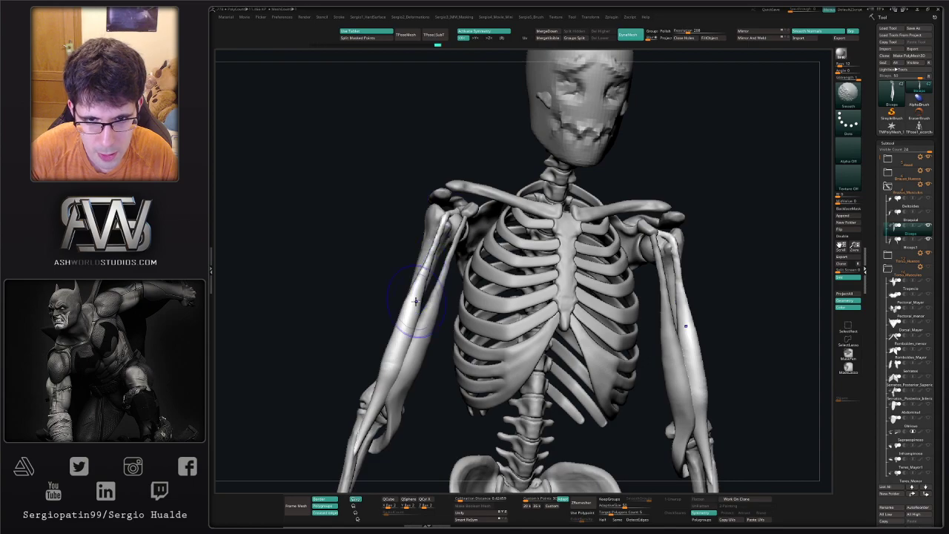
right_click_drag(416, 300, 421, 282)
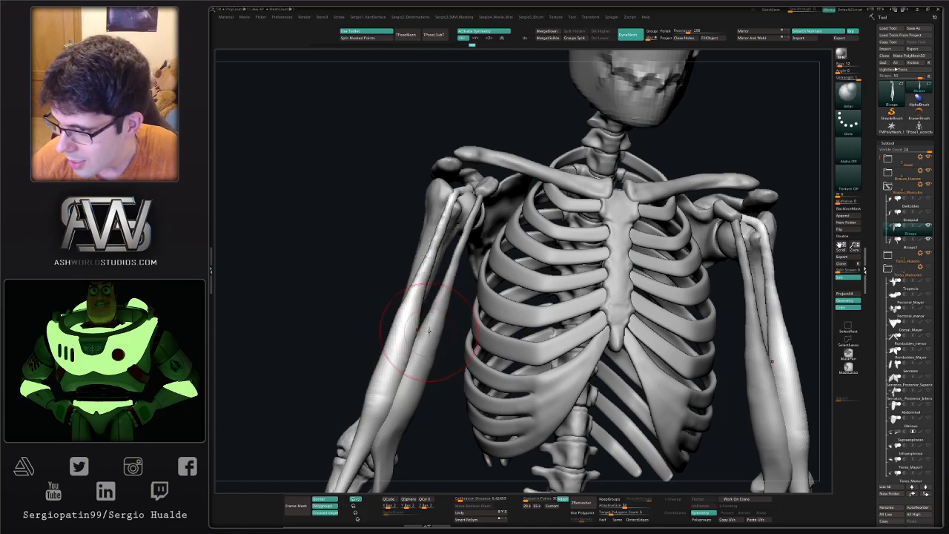
Show the deltoid muscles and adjust the outer Biceps head below the shoulder with the Move brush
right_click_drag(446, 315, 543, 306, "ctrl")
left_click_drag(543, 306, 521, 295)
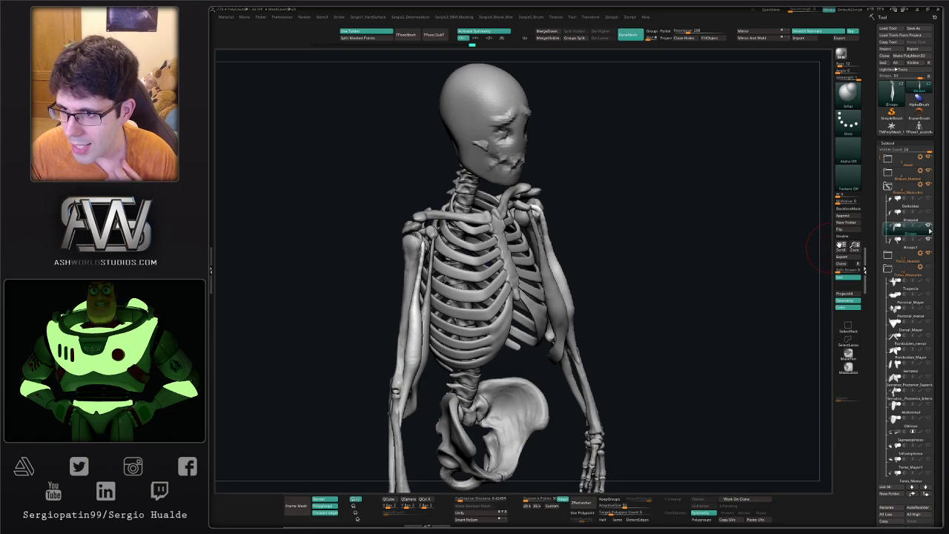
left_click(927, 199)
left_click_drag(673, 249, 421, 307)
left_click_drag(420, 341, 406, 318)
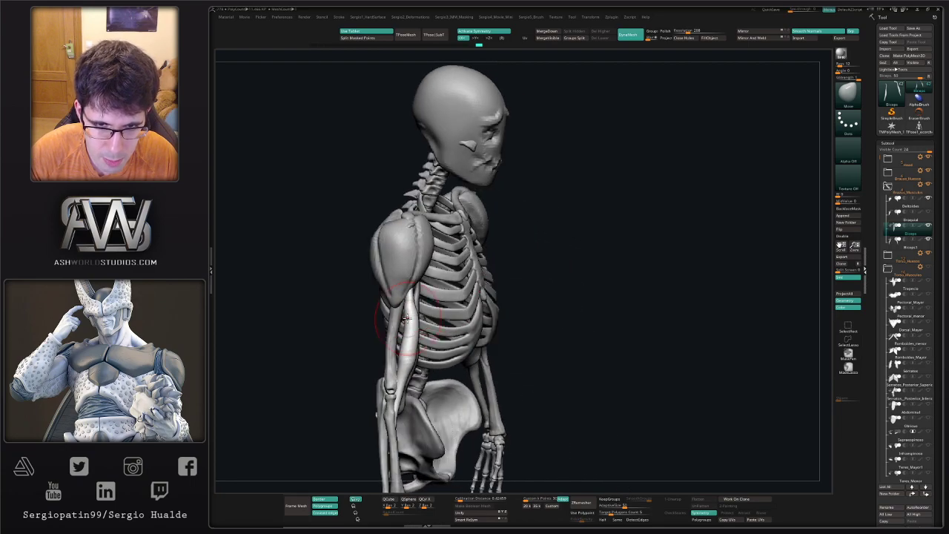
Add volume to the outer Biceps head's upper belly below the deltoid with Inflat and adjust it with the Move brush
key("b")
key("i")
key("n")
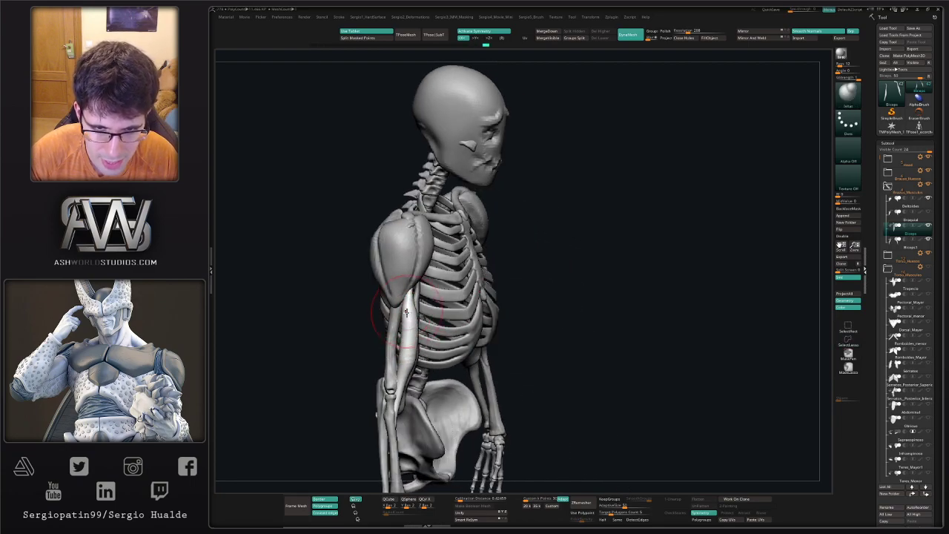
right_click_drag(406, 312, 392, 322)
key("b")
key("m")
key("v")
mouse_move(412, 329)
left_mouse_down()
mouse_move(398, 302)
mouse_move(413, 317)
mouse_move(412, 345)
left_mouse_up()
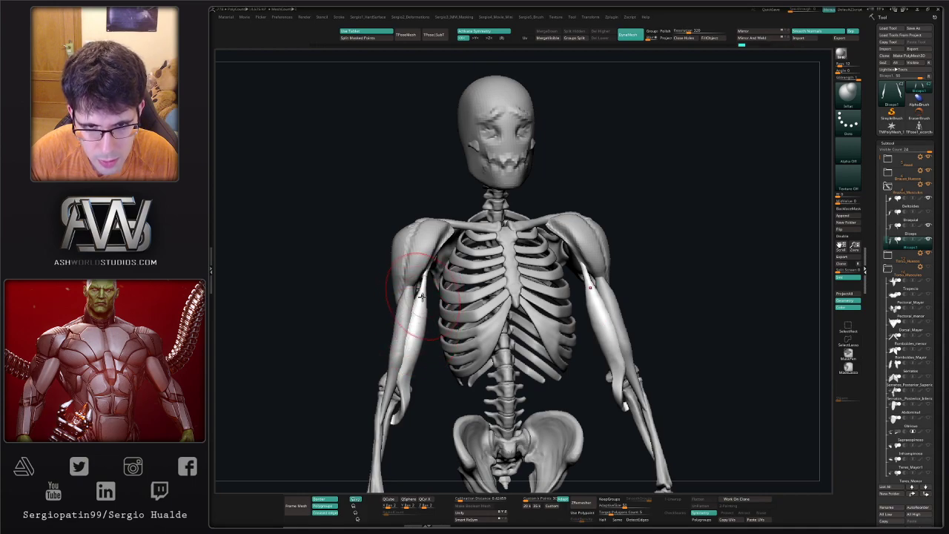
Reposition the inner Biceps head where it passes under the deltoid with the Move brush and hide the deltoid muscles
right_click_drag(417, 289, 416, 325, "alt")
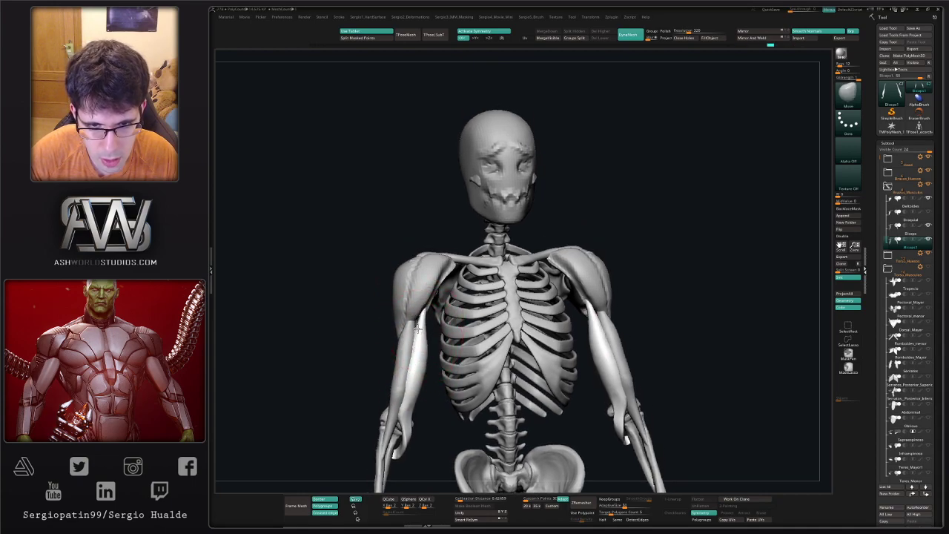
mouse_move(411, 347)
left_mouse_down()
mouse_move(409, 373)
mouse_move(416, 349)
left_mouse_up()
right_click_drag(420, 351, 428, 317)
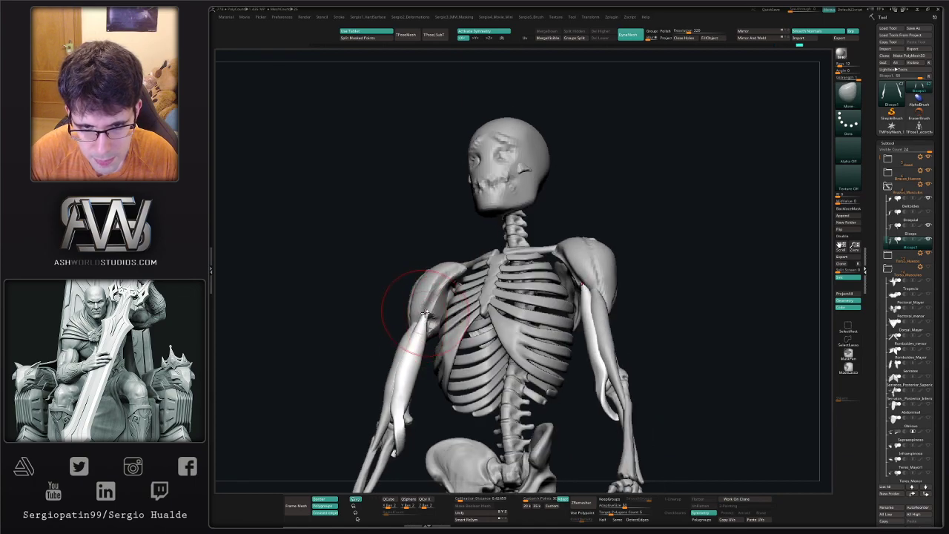
left_click_drag(424, 312, 430, 303)
left_click(927, 198)
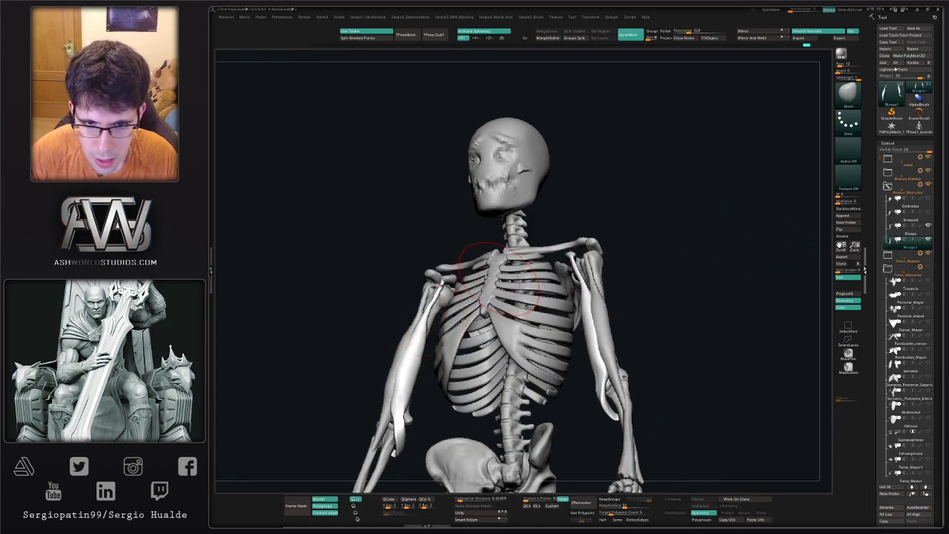
Undo the last stroke and refine the inner Biceps head's upper tendon near the shoulder with the Move and Inflat brushes
mouse_move(489, 278)
right_mouse_down()
mouse_move(434, 301)
mouse_move(447, 317)
mouse_move(435, 295)
mouse_move(447, 285)
right_mouse_up()
key("ctrl+z")
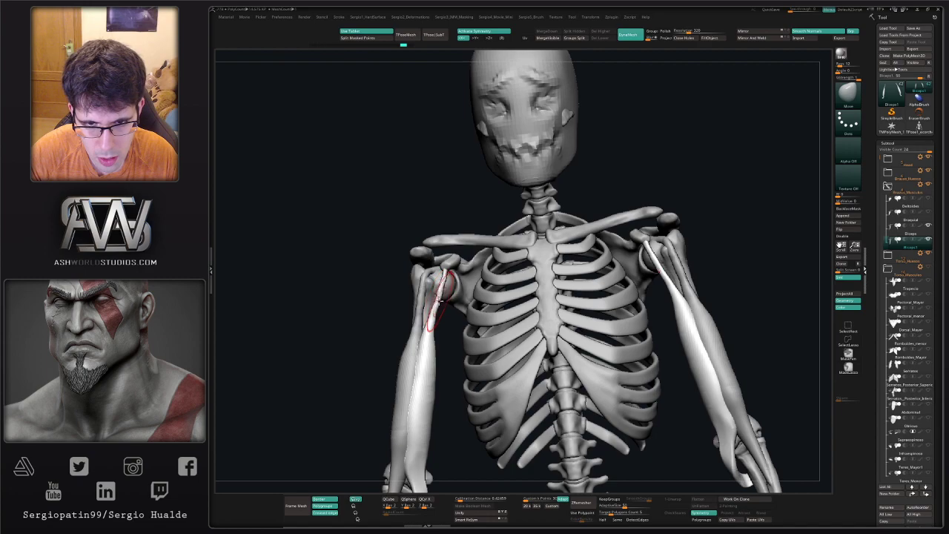
mouse_move(441, 283)
left_mouse_down()
mouse_move(441, 273)
mouse_move(442, 286)
left_mouse_up()
key("b")
key("i")
key("n")
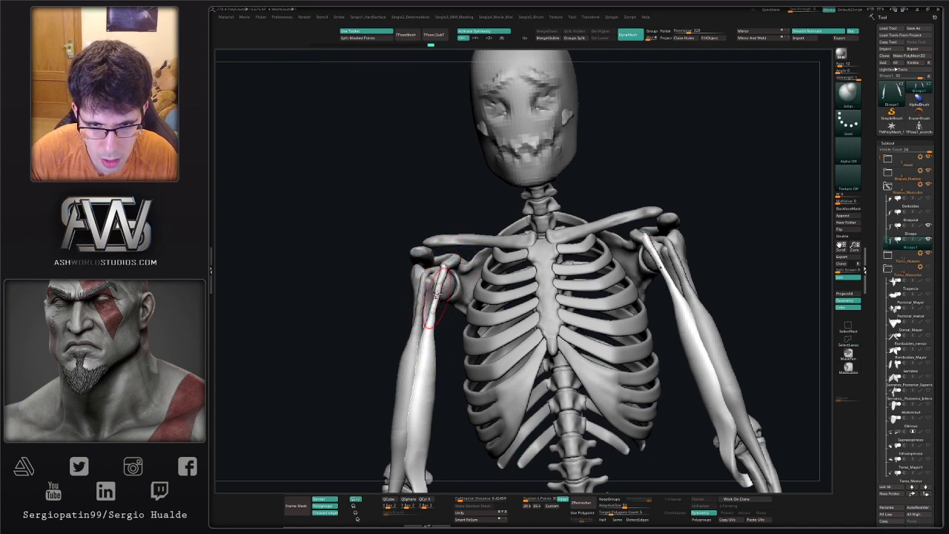
Isolate the inner Biceps head, smooth its lower belly, and bring the rest of the skeleton back into view
mouse_move(430, 360)
right_mouse_down("ctrl")
mouse_move(439, 311)
mouse_move(424, 349)
mouse_move(430, 339)
mouse_move(414, 347)
right_mouse_up("ctrl")
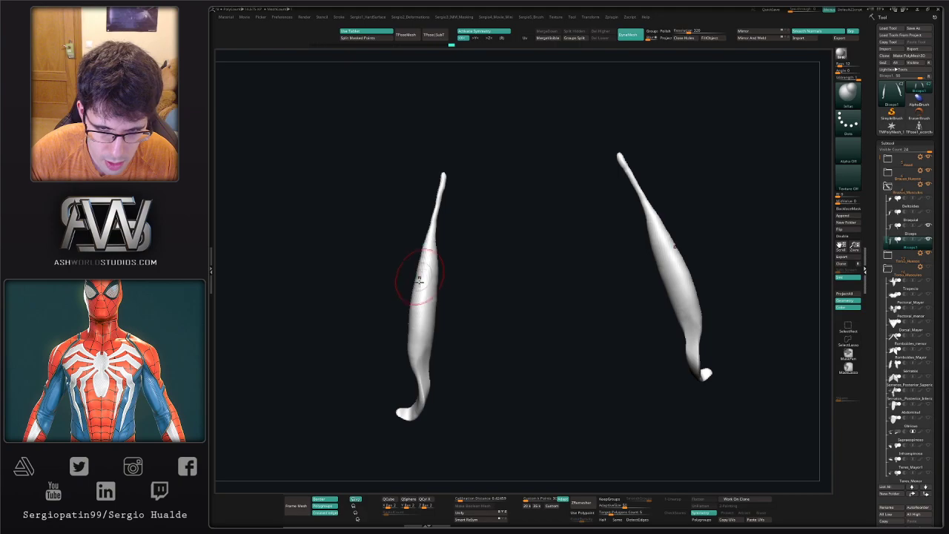
left_click_drag(413, 338, 411, 348, "shift")
key("b")
key("m")
key("v")
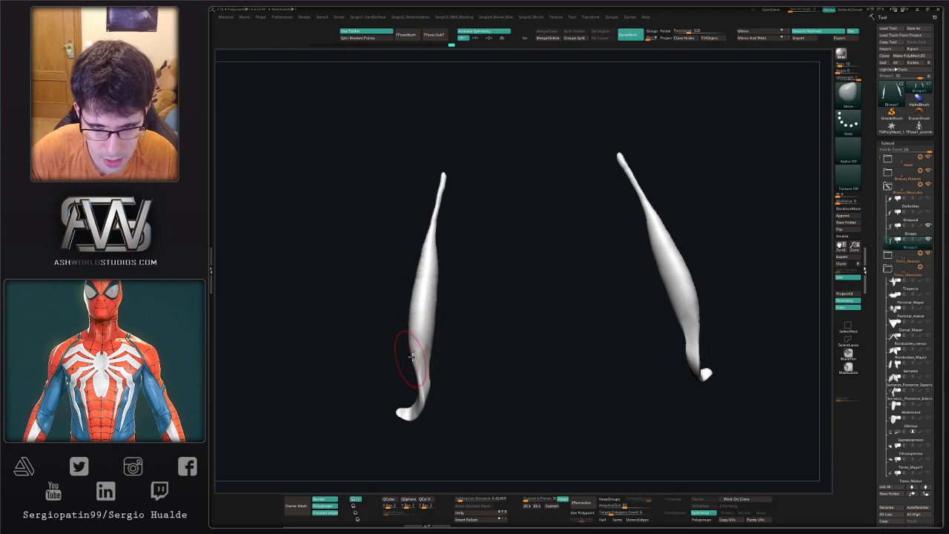
left_click(412, 357, "ctrl+shift")
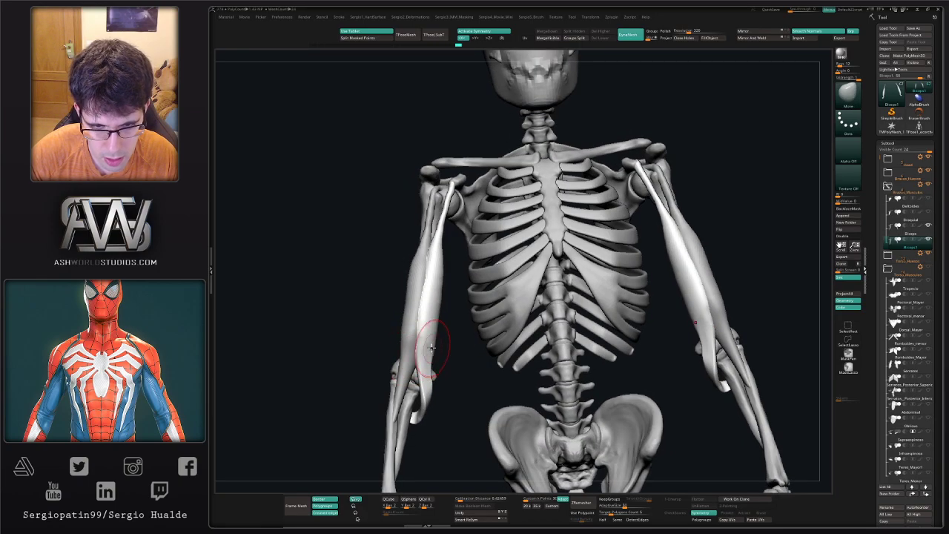
right_click_drag(421, 366, 417, 345)
Add volume to the outer Biceps head's lower end with Inflat and adjust both heads above the elbow with the Move brush
left_click(413, 329, "alt")
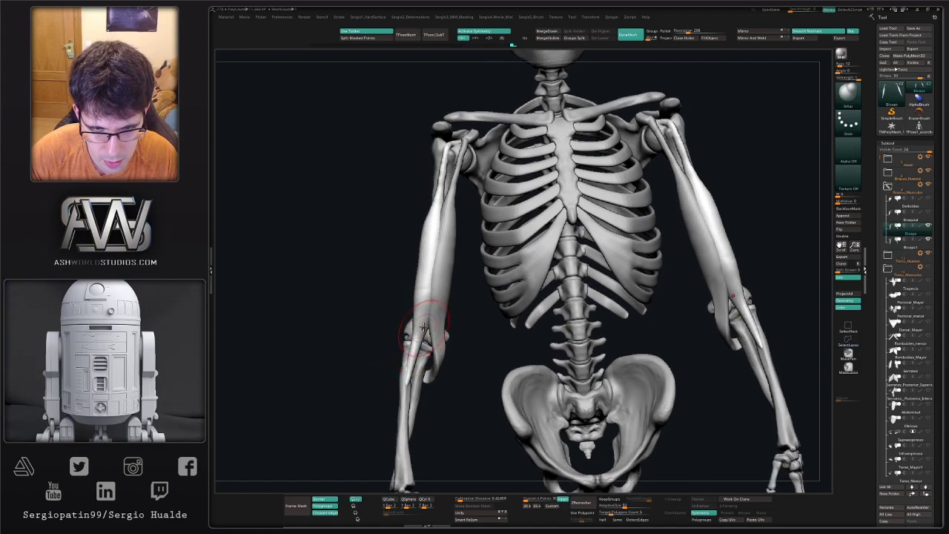
mouse_move(410, 332)
left_mouse_down()
mouse_move(423, 310)
mouse_move(415, 314)
left_mouse_up()
key("b")
key("m")
key("v")
right_click_drag(413, 317, 429, 327)
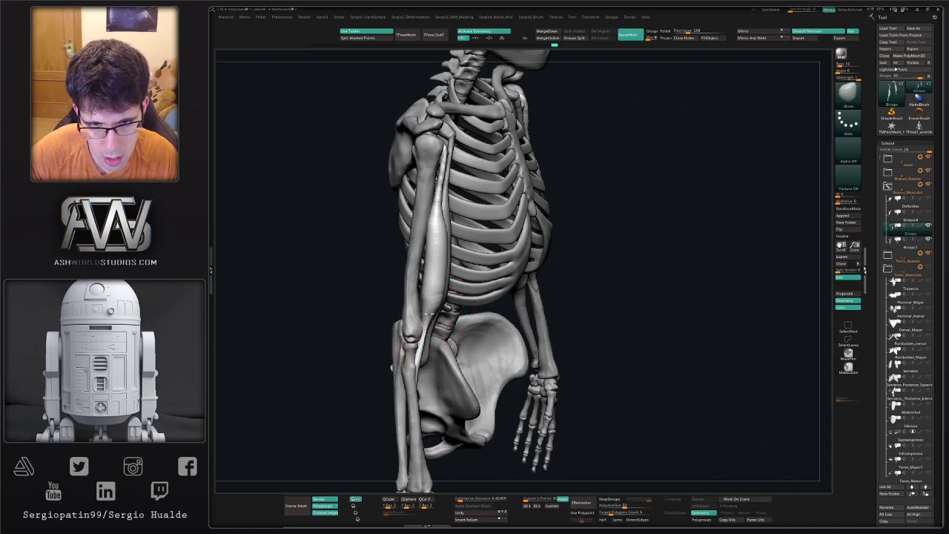
right_click_drag(428, 301, 434, 306, "shift")
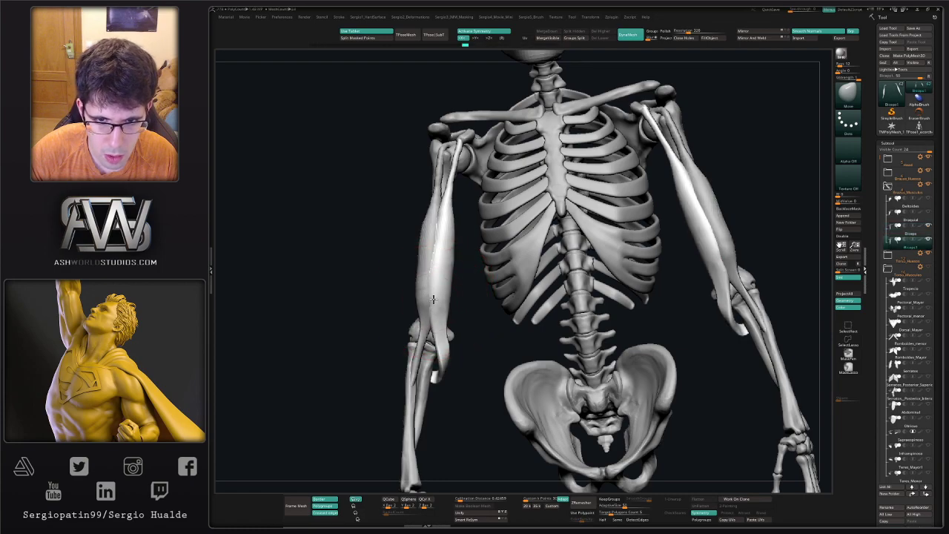
left_click_drag(433, 299, 449, 289)
key("f")
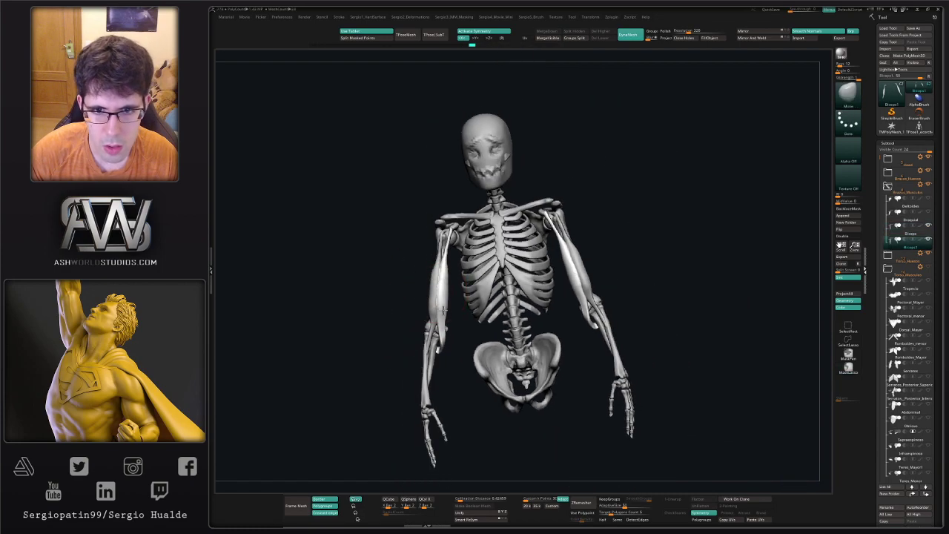
Isolate the inner Biceps head, flatten its lower tendon with TrimDynamic, and show the full skeleton again
mouse_move(443, 309)
right_mouse_down()
mouse_move(449, 362)
mouse_move(426, 311)
mouse_move(438, 353)
mouse_move(434, 319)
mouse_move(443, 313)
mouse_move(454, 333)
mouse_move(447, 356)
mouse_move(442, 301)
right_mouse_up()
key("ctrl")
key("alt+s")
mouse_move(443, 300)
left_mouse_down("ctrl+shift")
mouse_move(430, 336)
mouse_move(443, 333)
left_mouse_up("ctrl+shift")
key("s")
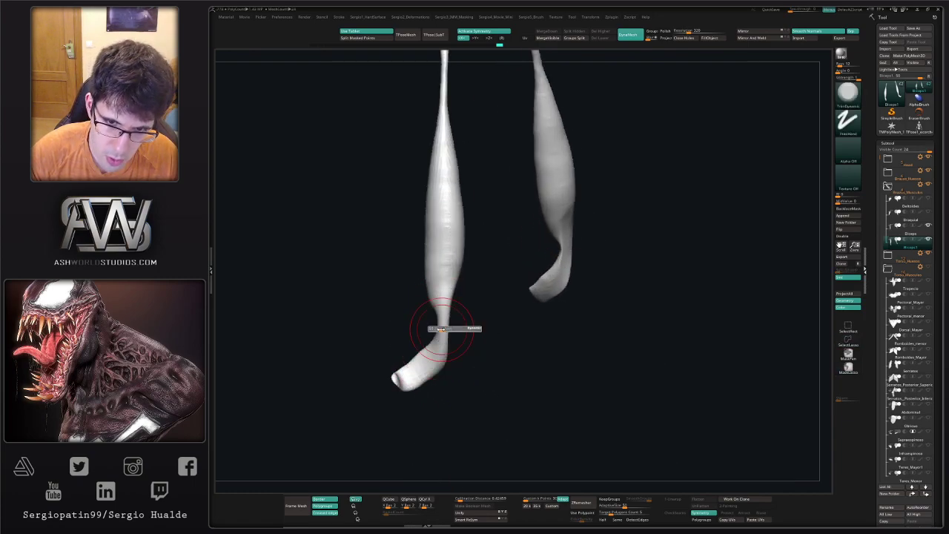
right_click_drag(445, 329, 425, 358)
left_click_drag(432, 344, 404, 345)
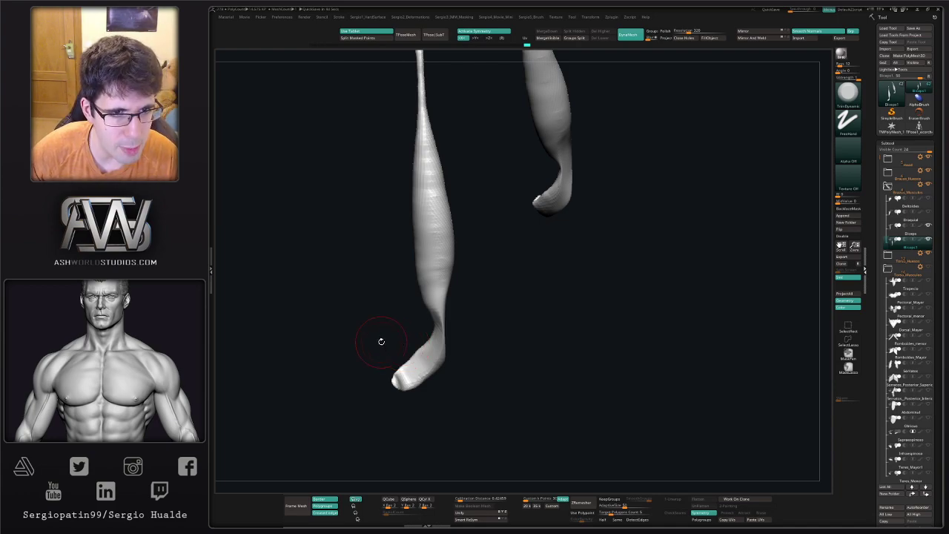
right_click_drag(485, 331, 402, 289)
key("alt+s")
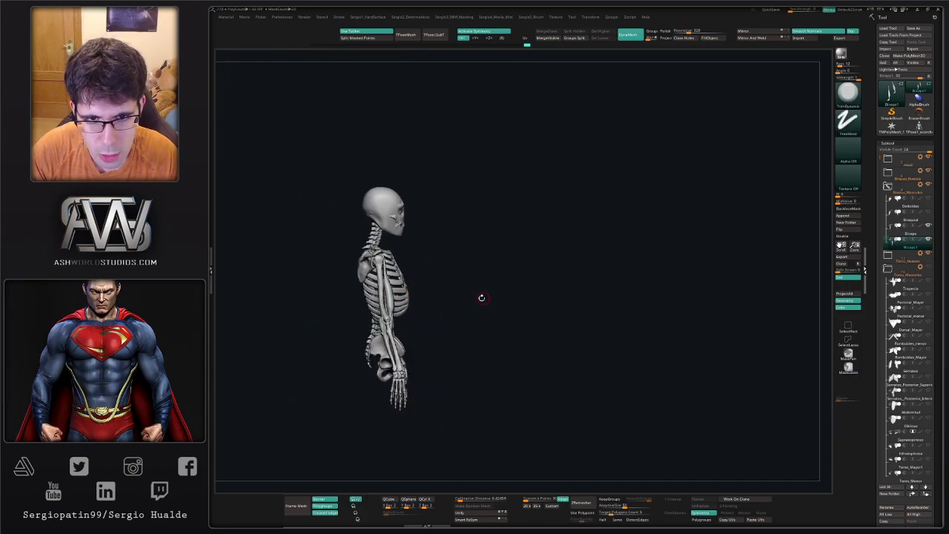
Show the torso muscles temporarily to examine the Biceps proportions against the whole upper body
right_click_drag(481, 297, 462, 334, "shift")
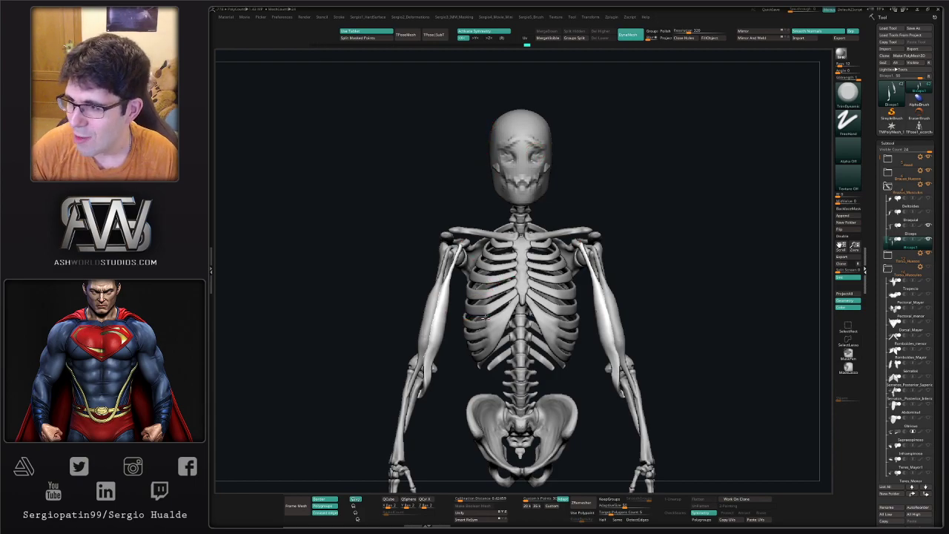
right_click_drag(484, 317, 513, 313, "alt")
right_click_drag(445, 326, 489, 338)
right_click_drag(694, 289, 699, 277)
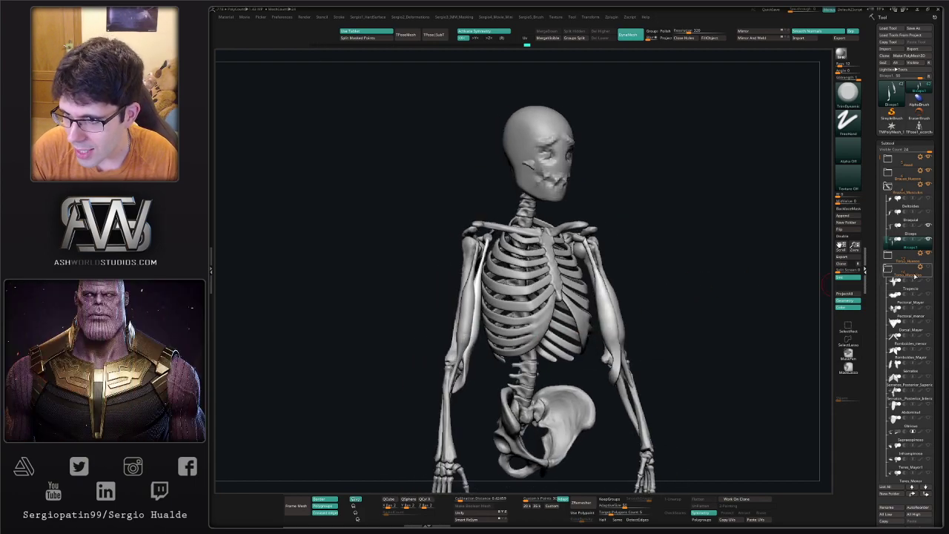
left_click(928, 268)
right_click_drag(615, 326, 564, 305)
right_click_drag(563, 305, 524, 334)
left_click_drag(523, 335, 519, 282)
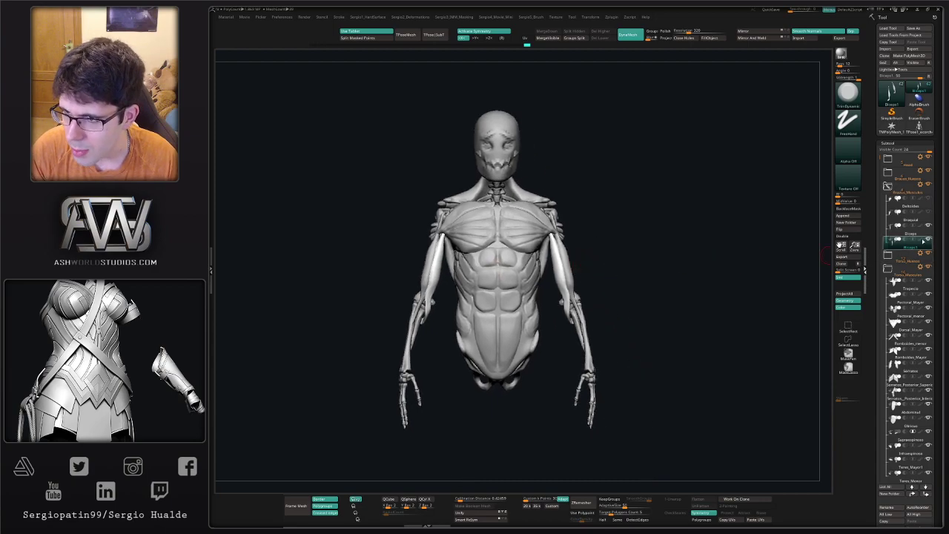
left_click(928, 267)
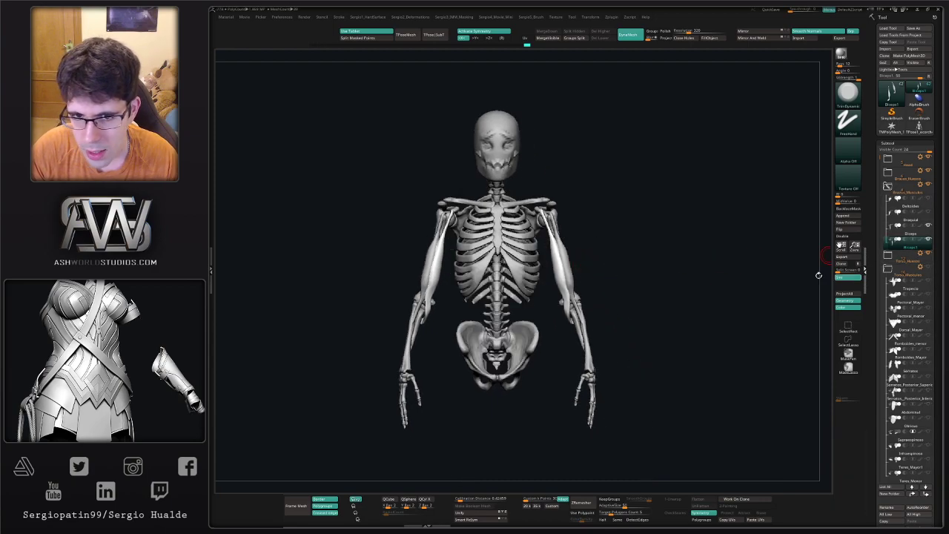
Select the Deltoides subtool and bring its shoulder muscles into close view
left_click_drag(657, 274, 735, 290, "alt")
right_click_drag(734, 290, 786, 239, "ctrl")
left_click_drag(785, 238, 788, 281, "alt")
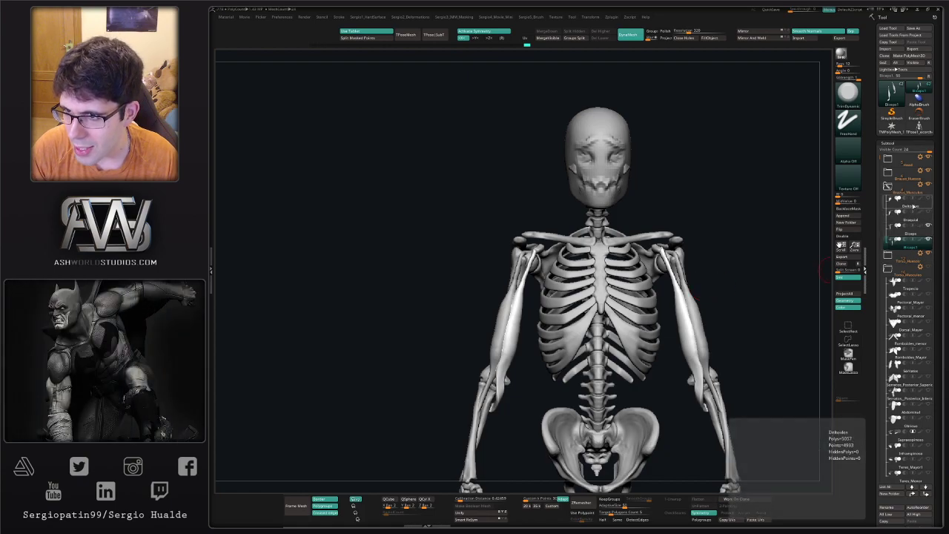
left_click(910, 206)
left_click_drag(453, 241, 529, 248)
left_click_drag(519, 196, 525, 211)
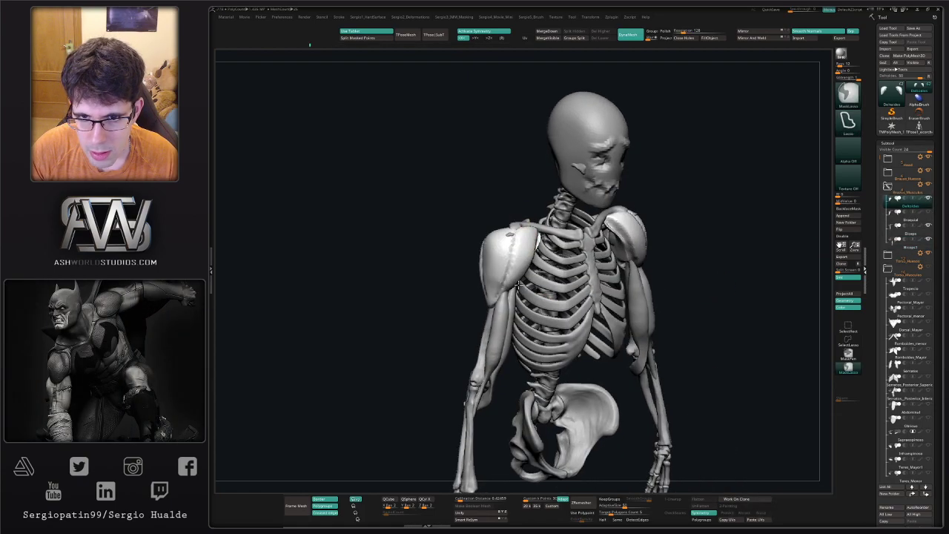
left_click_drag(538, 174, 506, 307, "alt")
mouse_move(506, 307)
right_mouse_down("ctrl")
mouse_move(484, 400)
mouse_move(524, 304)
right_mouse_up("ctrl")
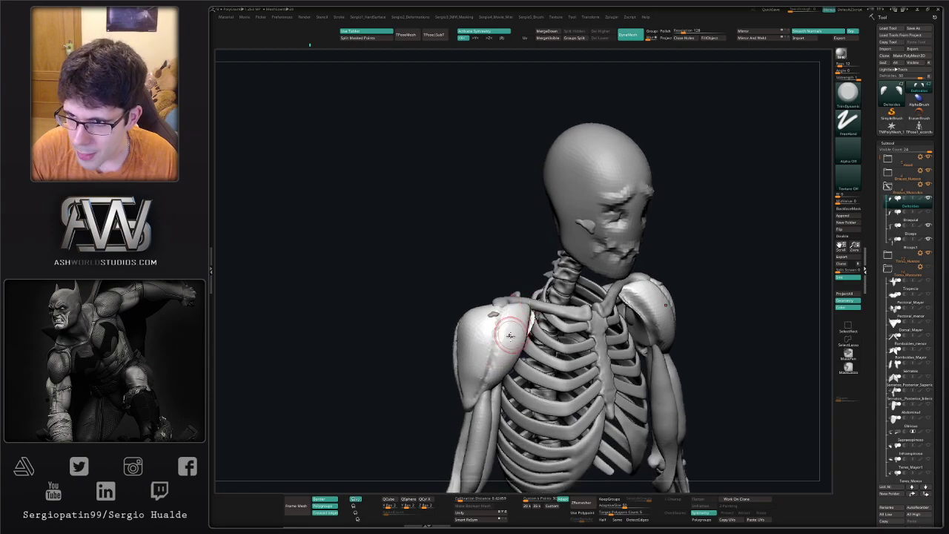
Isolate the deltoids, display their polyframe, and assign the whole mesh a single polygroup
left_click(510, 336, "ctrl+shift")
mouse_move(510, 336)
right_mouse_down()
mouse_move(542, 331)
mouse_move(559, 303)
right_mouse_up()
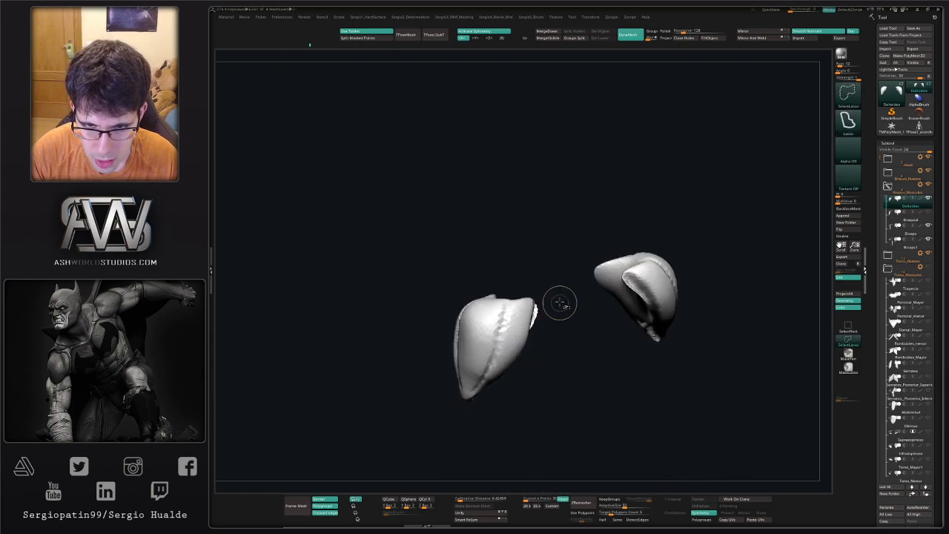
key("shift+f")
key("ctrl+w")
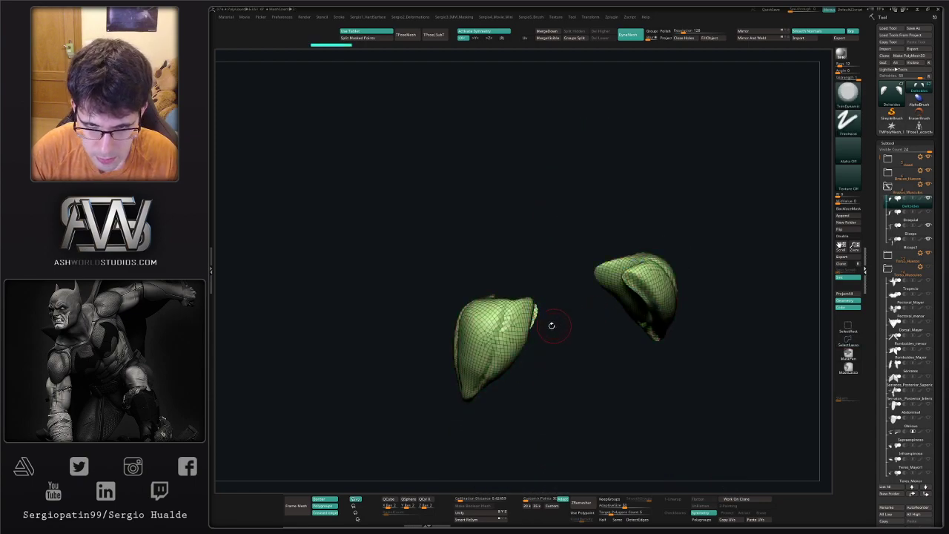
Lasso-mask the deltoid along its seams and put its middle section in a different polygroup from the front and rear
mouse_move(557, 330)
right_mouse_down()
mouse_move(541, 276)
mouse_move(521, 353)
mouse_move(531, 387)
mouse_move(573, 370)
mouse_move(498, 284)
right_mouse_up()
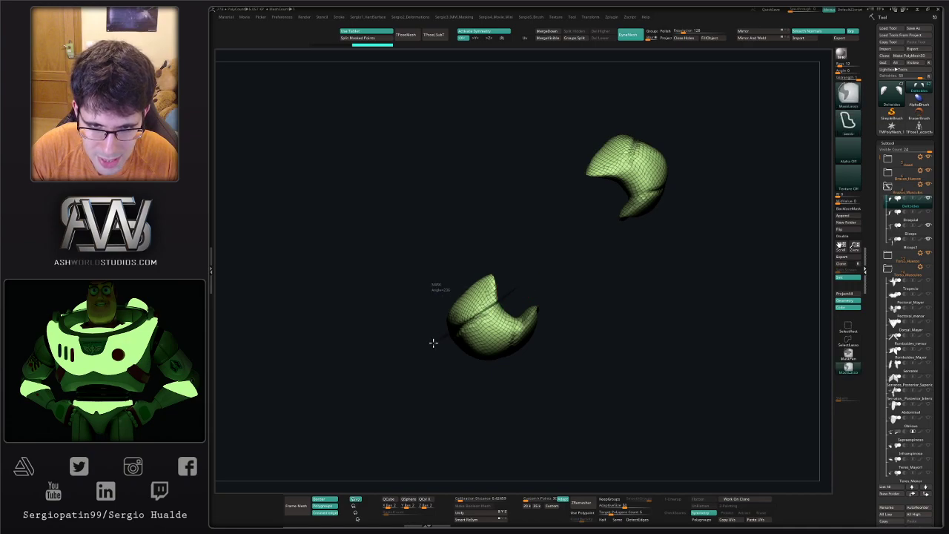
mouse_move(432, 342)
right_mouse_down()
mouse_move(538, 232)
mouse_move(516, 253)
right_mouse_up()
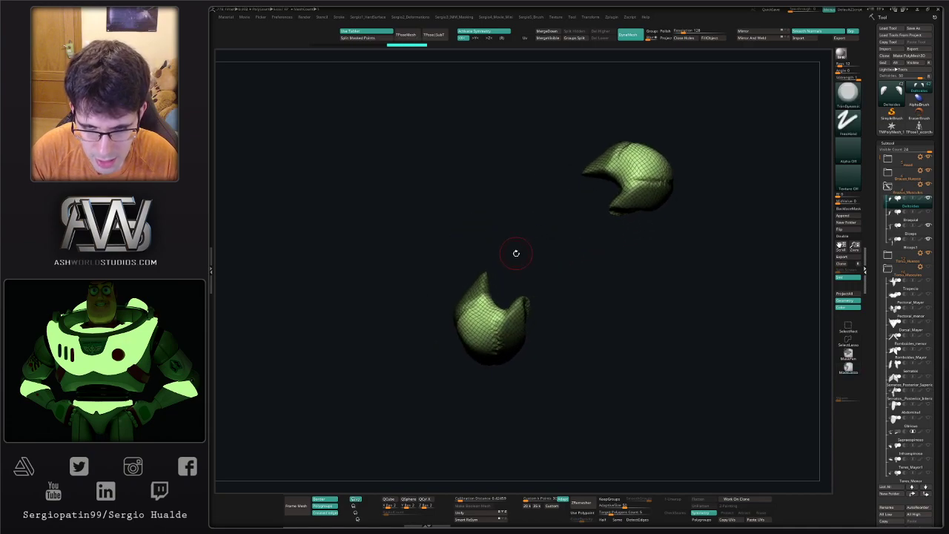
right_click_drag(477, 316, 553, 324)
left_click_drag(544, 403, 537, 414)
mouse_move(567, 279)
left_mouse_down("ctrl")
mouse_move(532, 295)
mouse_move(568, 279)
left_mouse_up("ctrl")
left_click_drag(571, 320, 586, 299)
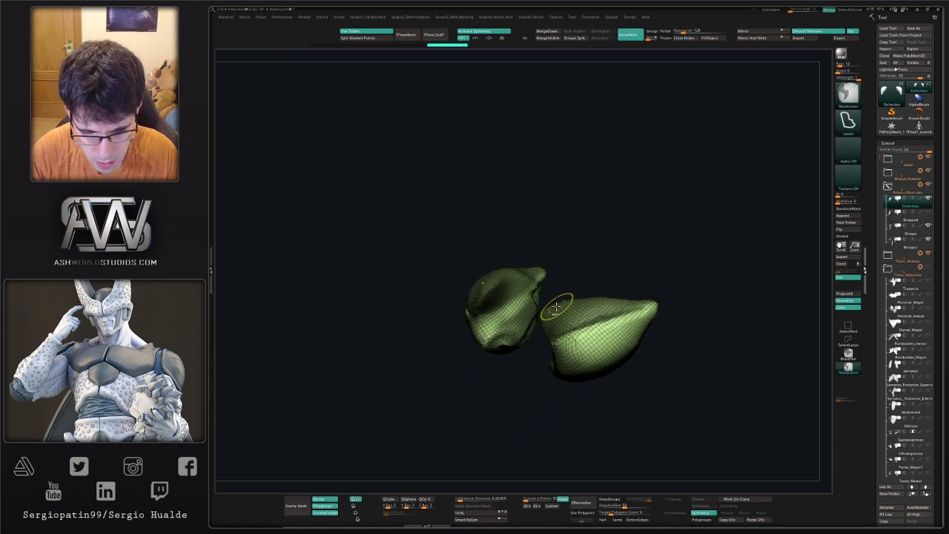
key("ctrl+w")
left_click_drag(523, 351, 547, 344)
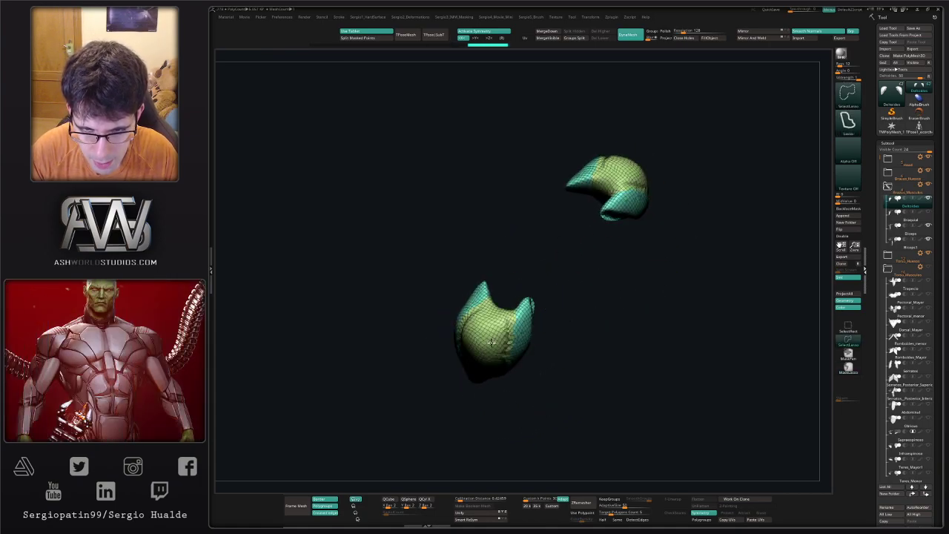
Separate the deltoid's front and rear sections into their own polygroups and apply Mirror And Weld to the mesh
left_click(490, 364, "ctrl+shift")
left_click(552, 367, "ctrl+shift")
left_click(490, 360, "ctrl+shift")
left_click(524, 378, "ctrl+shift")
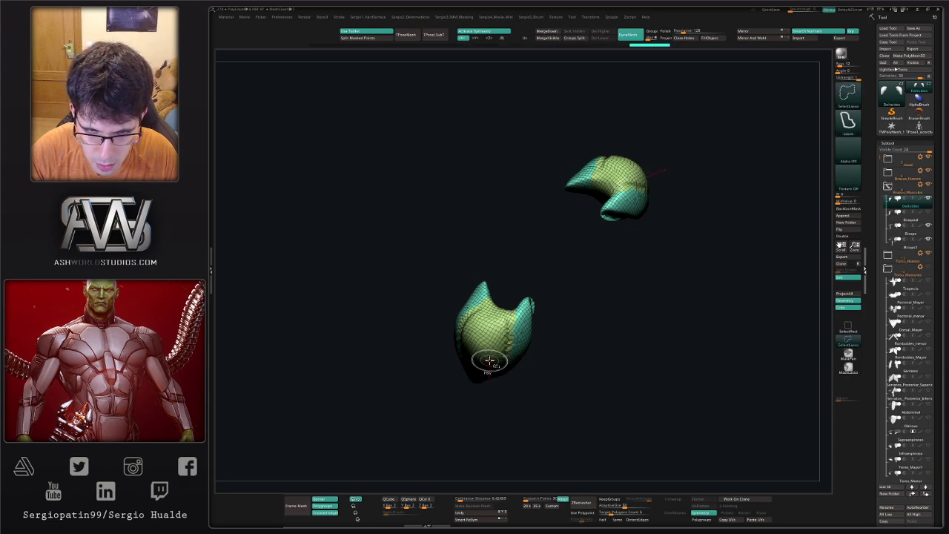
left_click(490, 361, "ctrl+shift")
left_click_drag(562, 372, 557, 384, "ctrl+shift")
key("ctrl+w")
left_click(547, 374, "ctrl+shift")
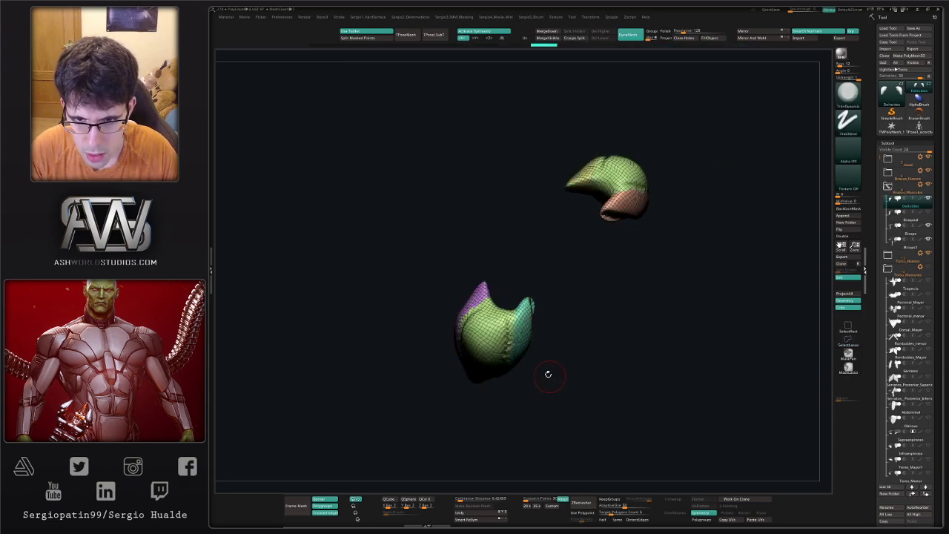
left_click(750, 40)
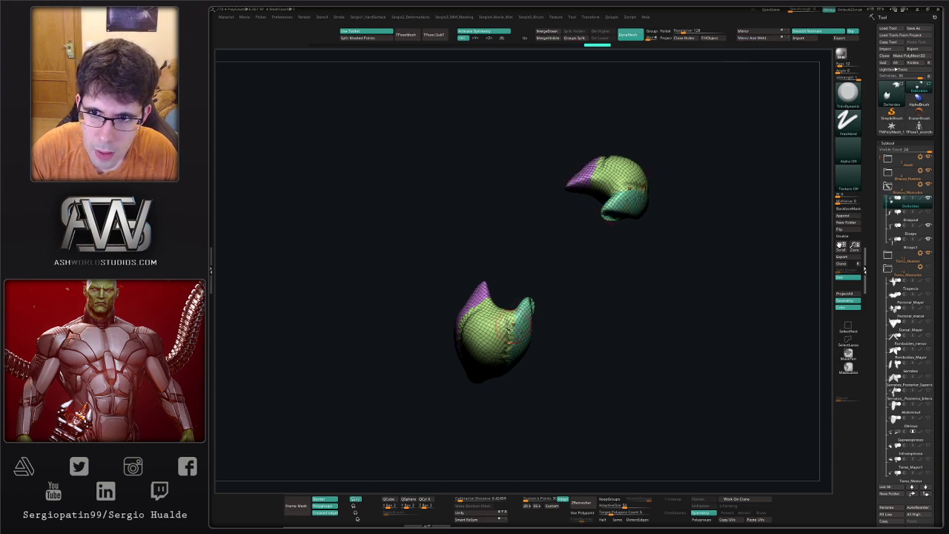
Remesh the deltoids with DynaMesh, enabling Groups and setting the resolution to 248, and bring the skeleton back into view
right_click_drag(510, 328, 486, 318)
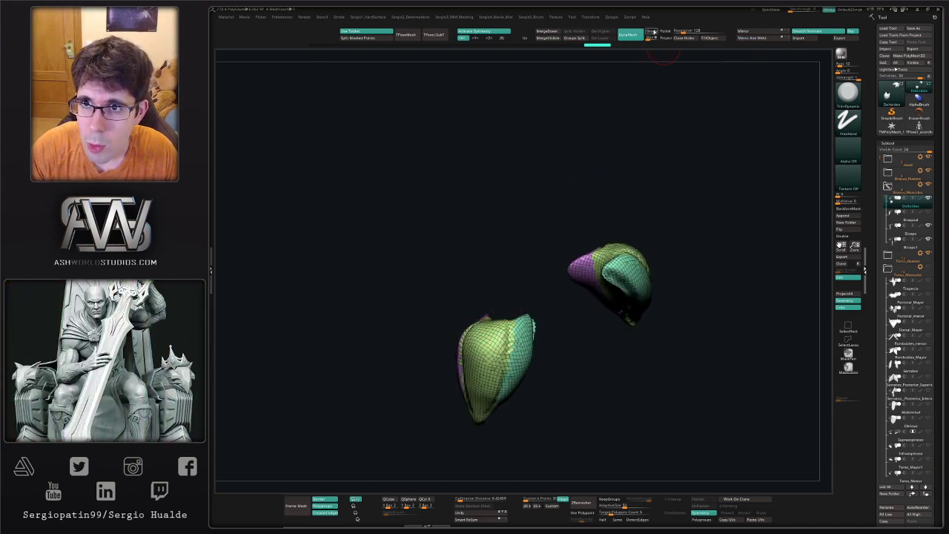
left_click(651, 31)
left_click(687, 31)
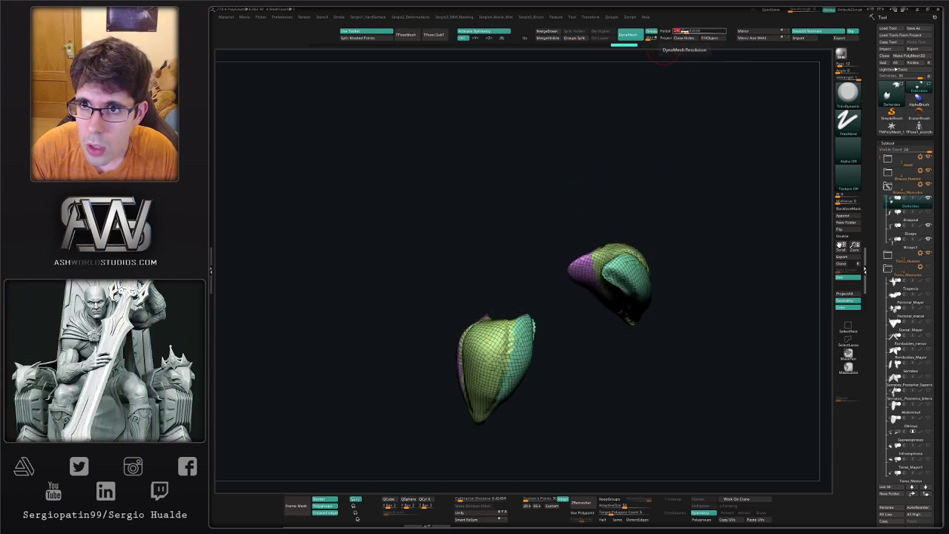
left_click_drag(657, 191, 659, 196, "ctrl")
key("alt+s")
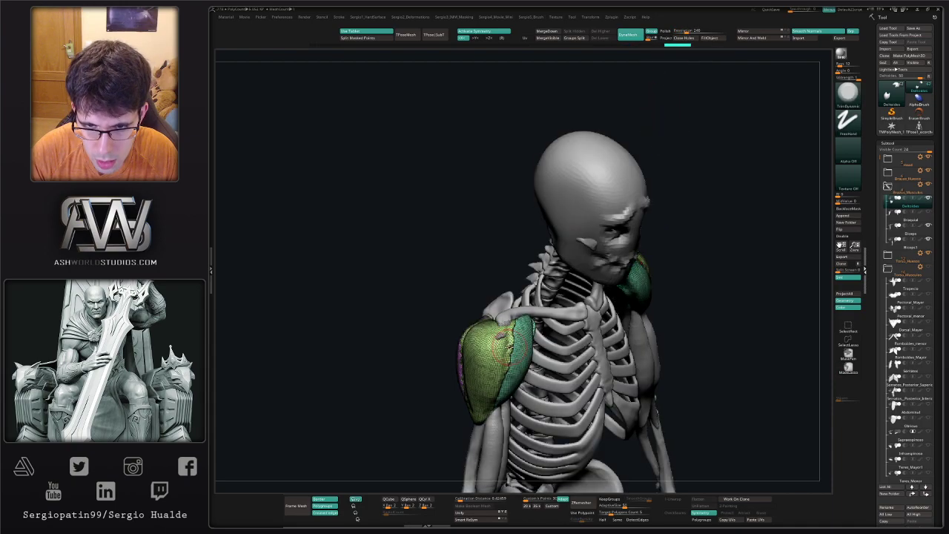
Hide the polyframe and smooth the deltoid along the seams between its sections
right_click_drag(509, 339, 465, 344)
key("shift+f")
left_click_drag(500, 381, 507, 364, "shift")
right_click_drag(430, 363, 482, 363)
mouse_move(481, 385)
left_mouse_down("shift")
mouse_move(478, 360)
mouse_move(474, 371)
left_mouse_up("shift")
right_click_drag(400, 378, 460, 382)
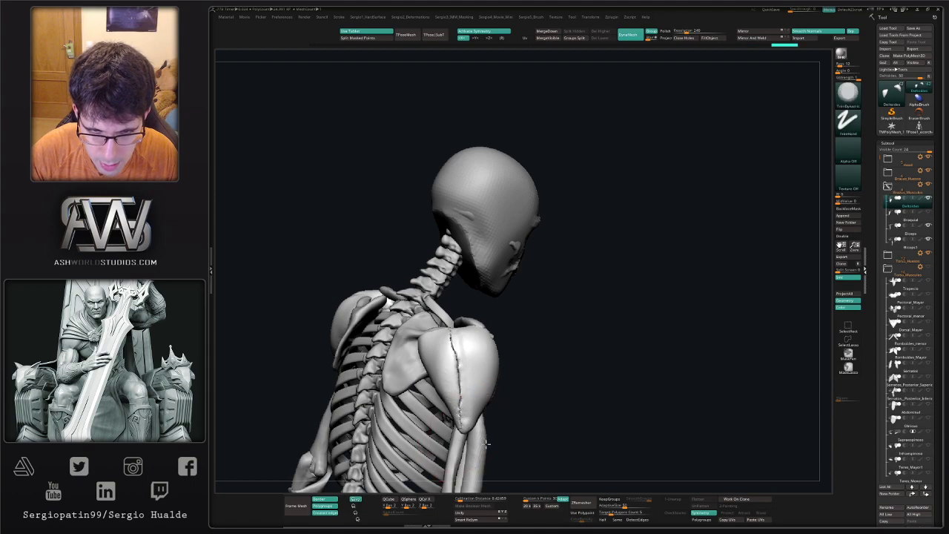
Split the deltoids into separate subtools by polygroup and move the front section above the other two
right_click_drag(462, 443, 533, 396)
key("ctrl+shift+s")
key("ctrl+shift+s")
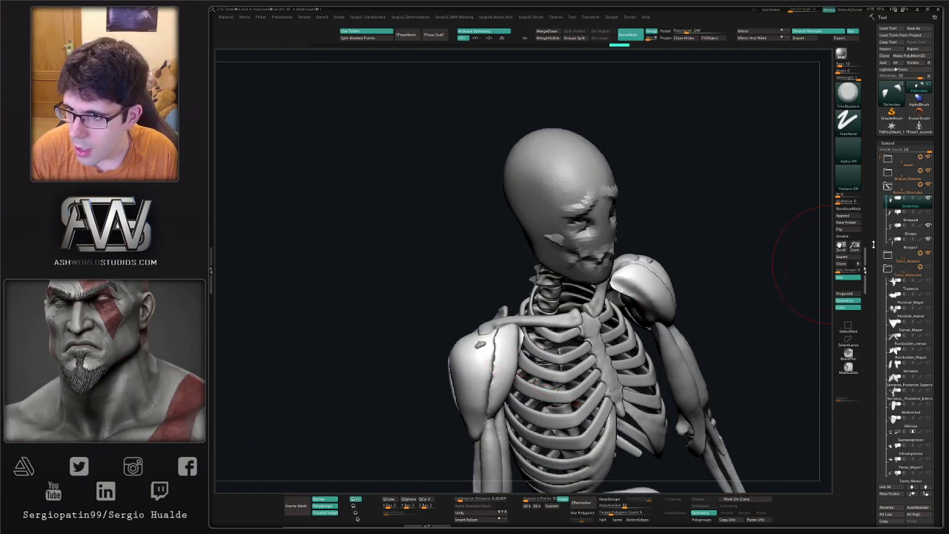
left_click(573, 39)
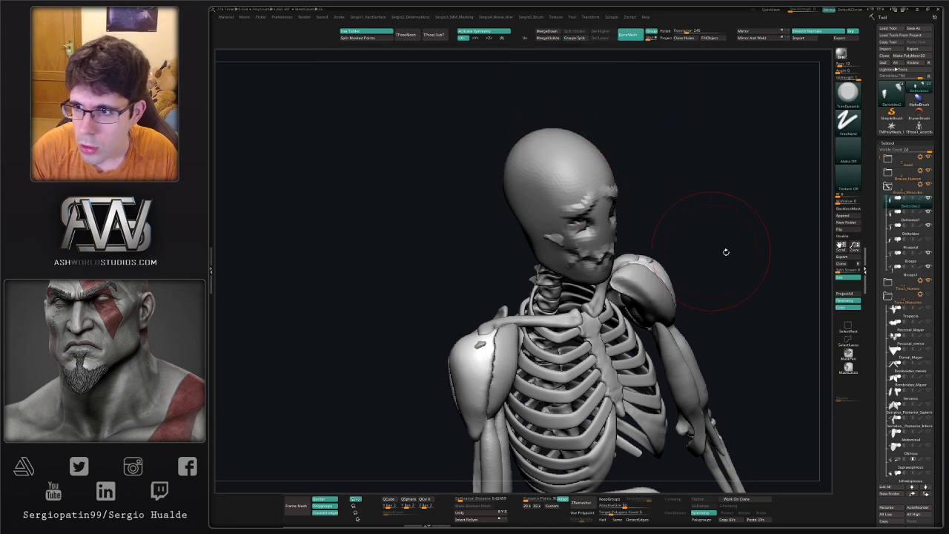
left_click(899, 219)
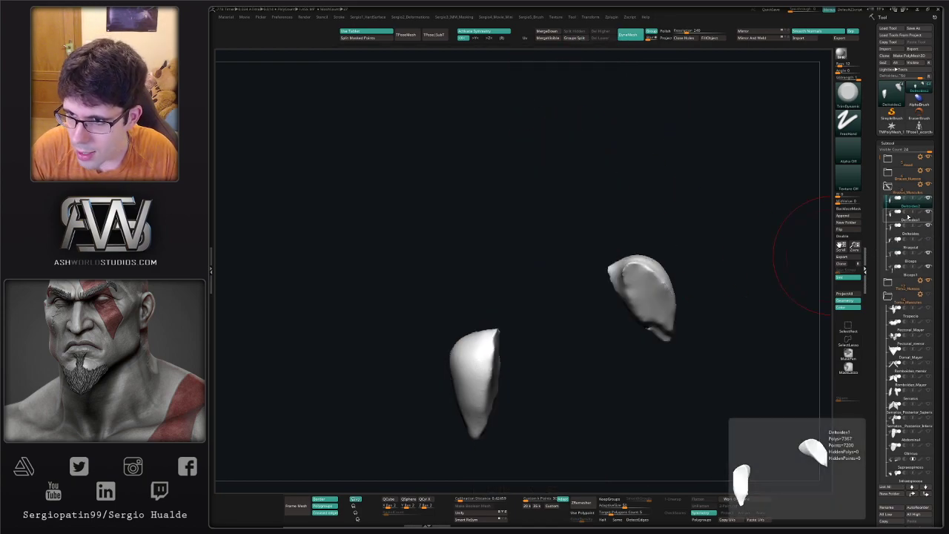
left_click(906, 221)
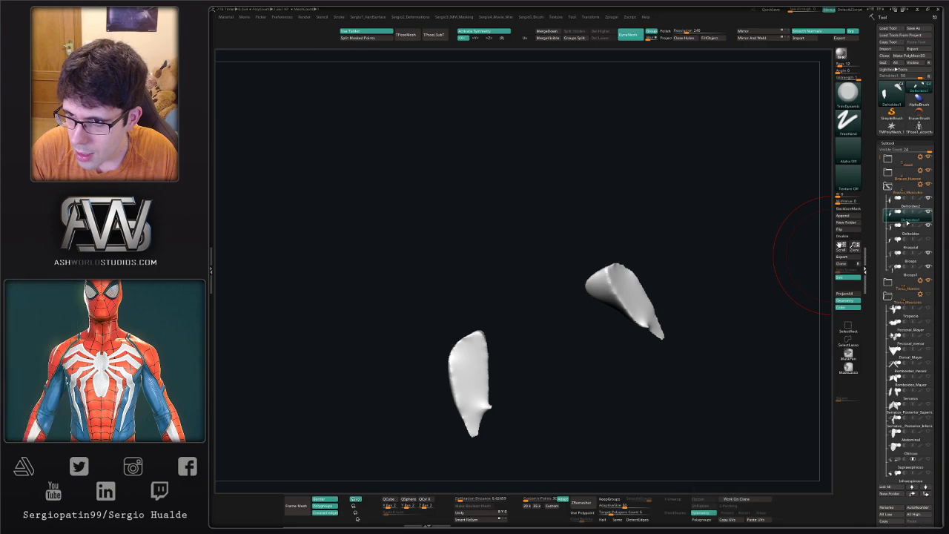
left_click_drag(904, 230, 905, 203)
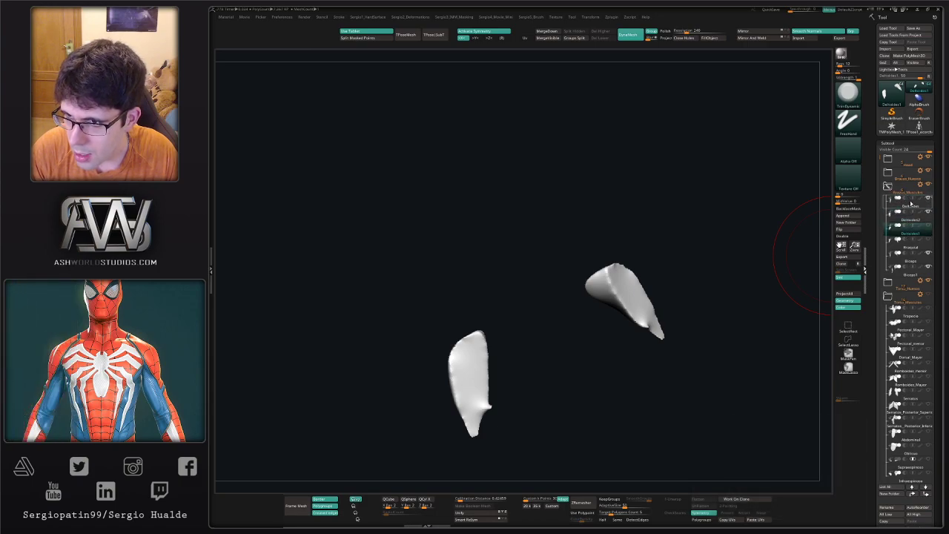
Rename the front deltoid section's subtool as Deltoides_Anterior
left_click(910, 207)
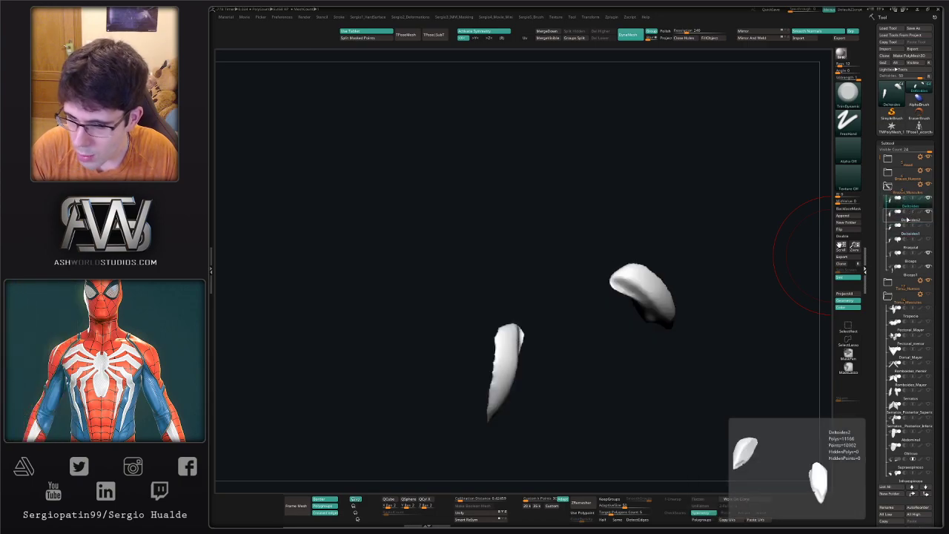
left_click(848, 201)
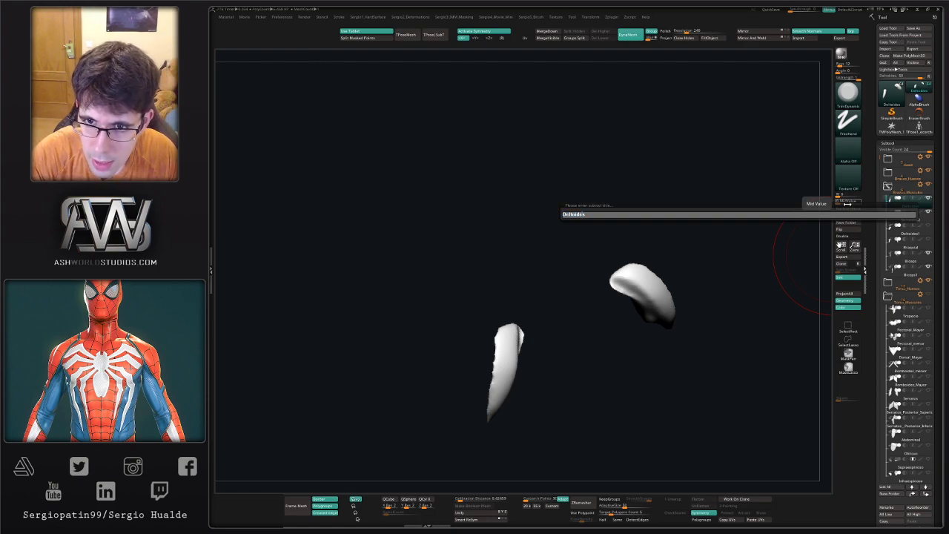
type("_Anterior")
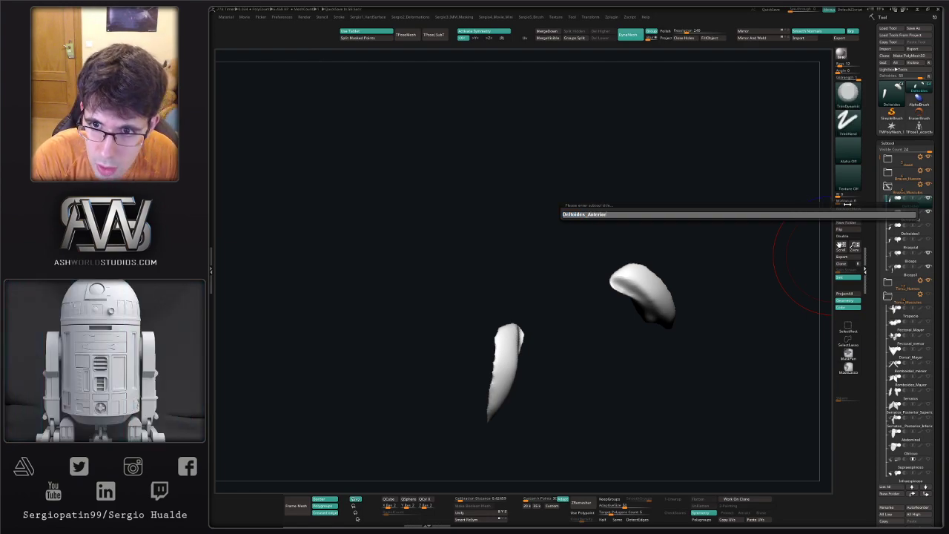
key("Return")
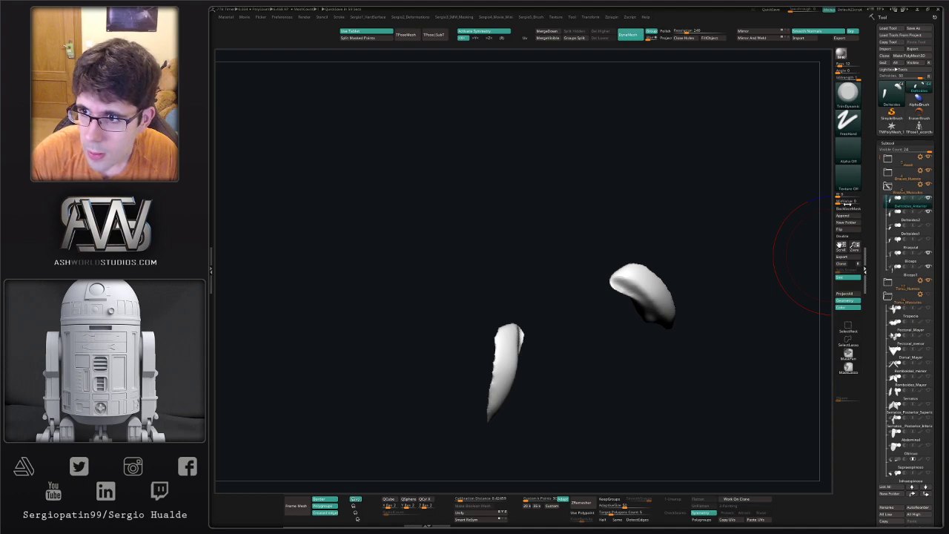
Rename the middle deltoid section's subtool as Deltoides_Medio
key("Down")
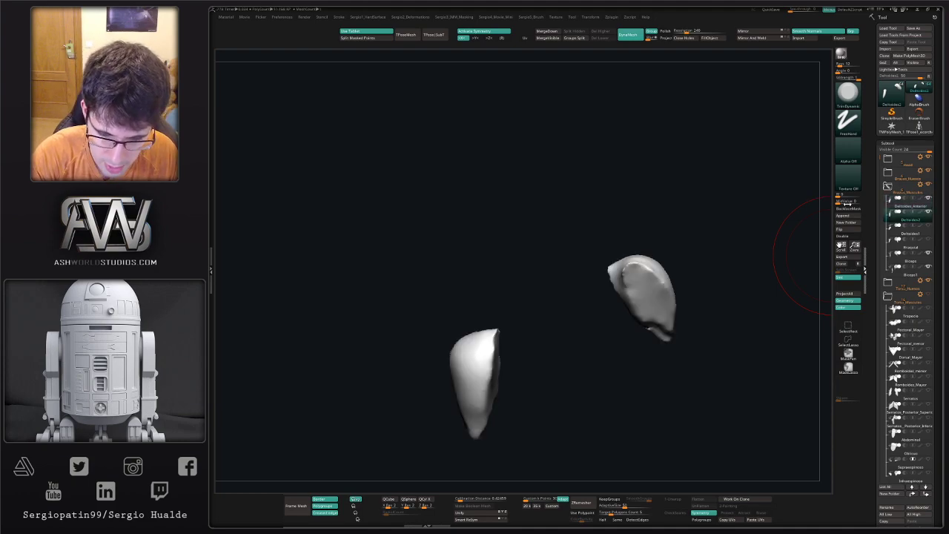
left_click(847, 203)
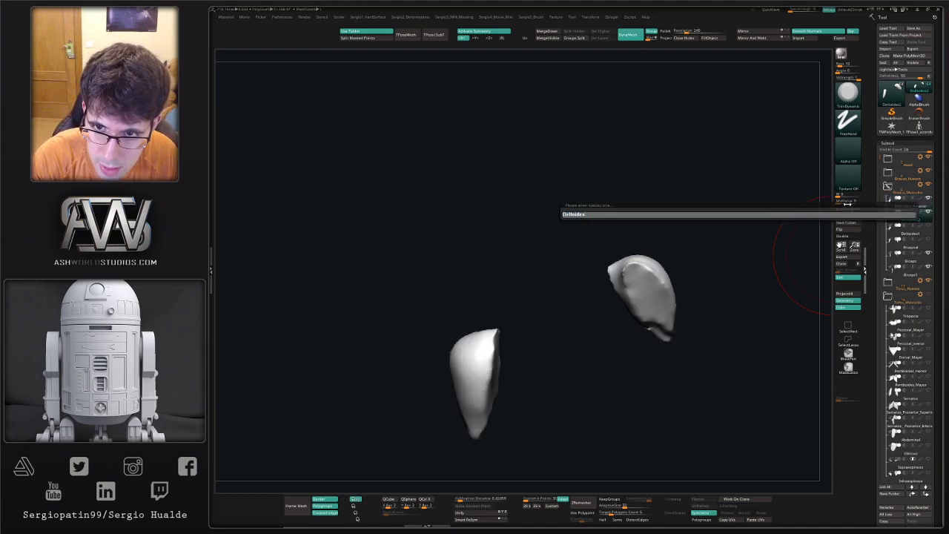
key("shift")
type("_Mod")
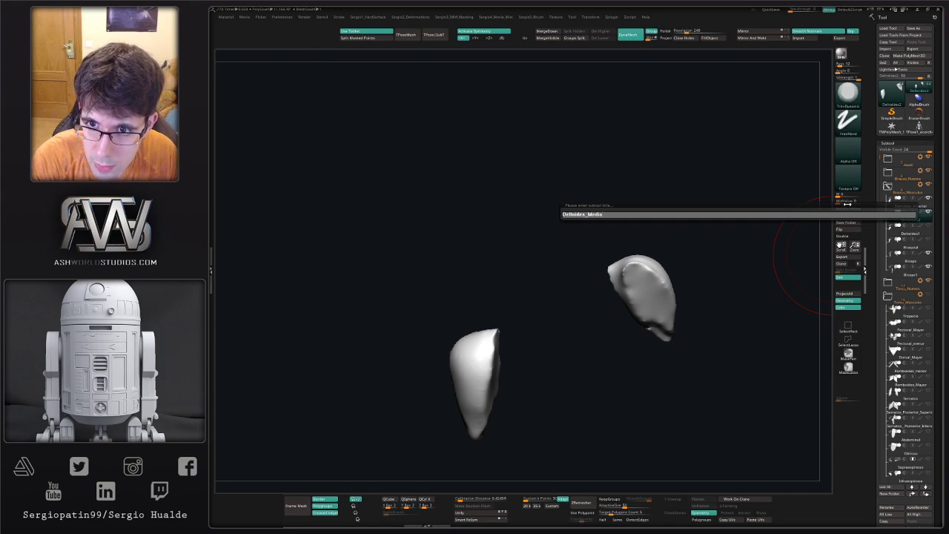
type("io")
key("Return")
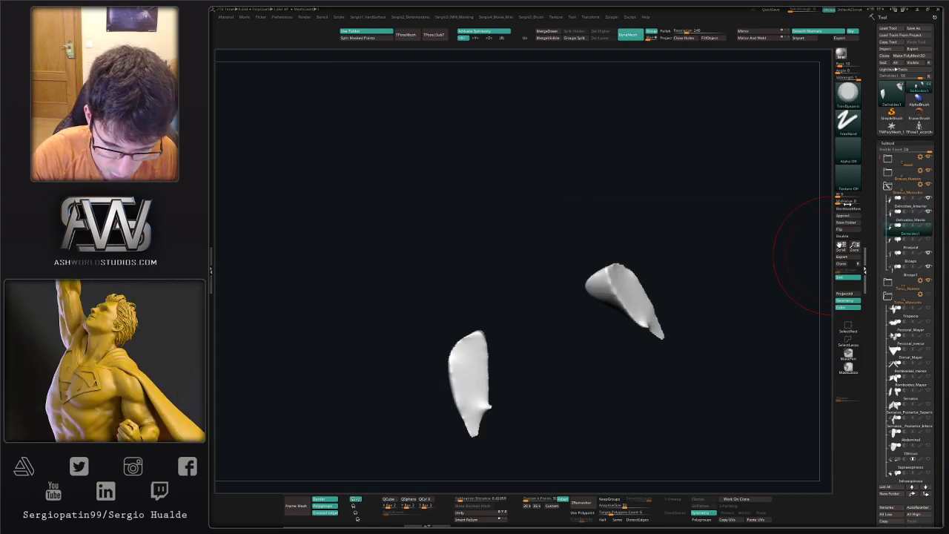
Rename the rear deltoid section's subtool as Deltoides_Posterior
key("F2")
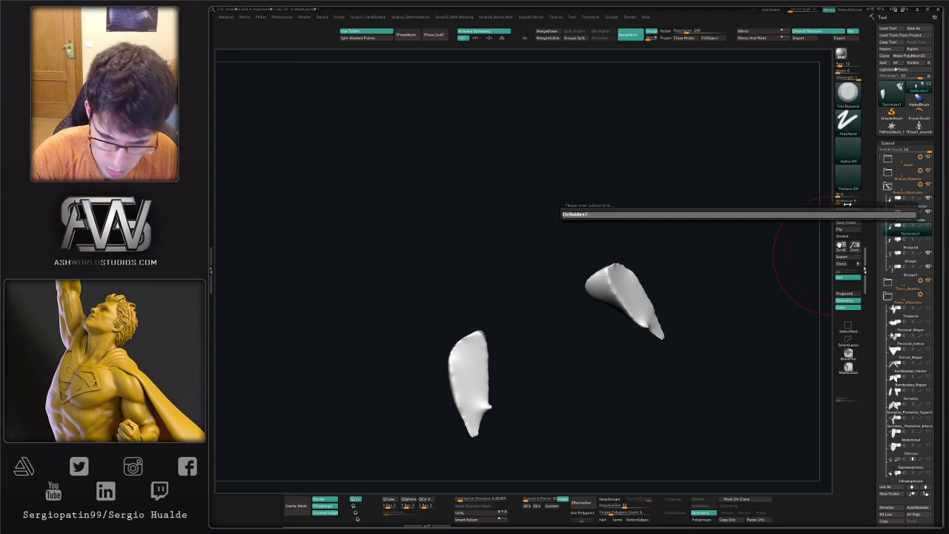
key("BackSpace")
type("_P")
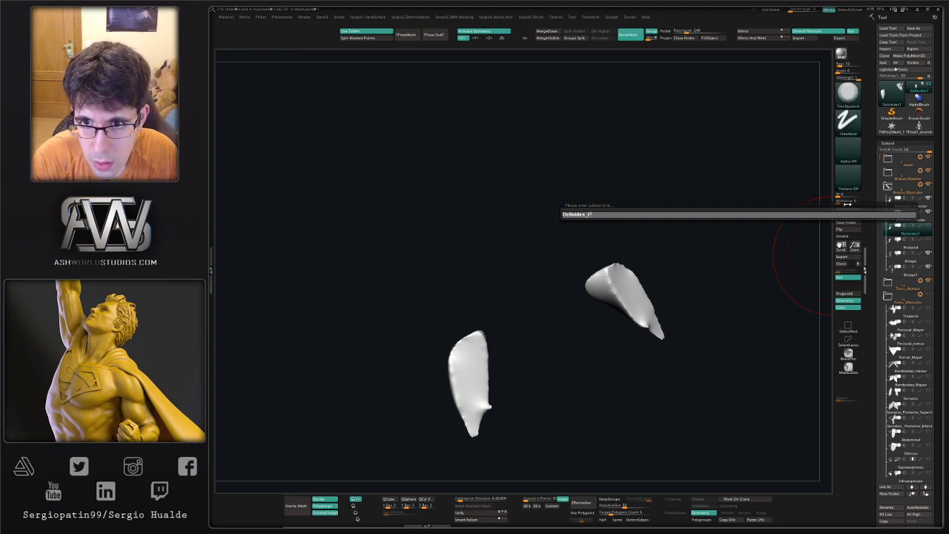
type("Osterior")
key("Return")
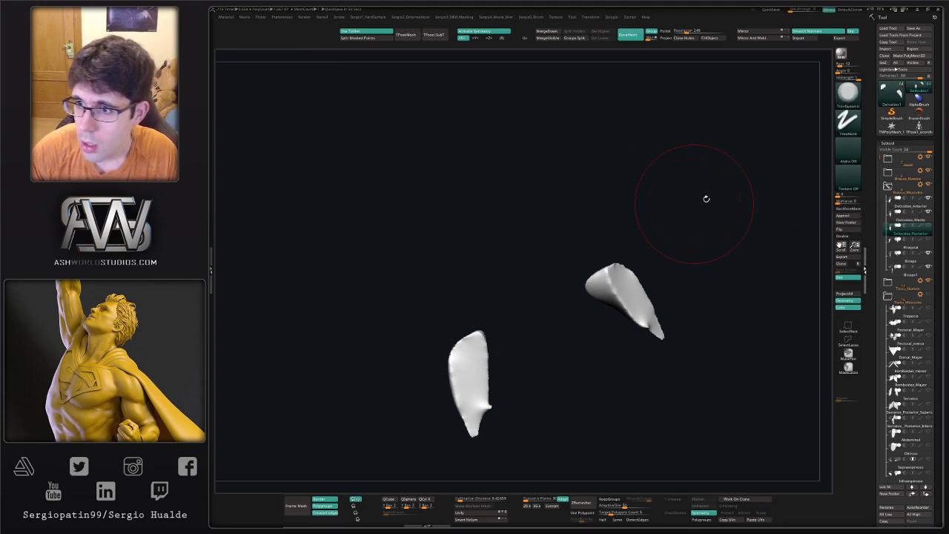
Show the whole skeleton, select the anterior deltoid and adjust its upper end beneath the clavicle with the Move brush
left_click(769, 218, "ctrl+shift")
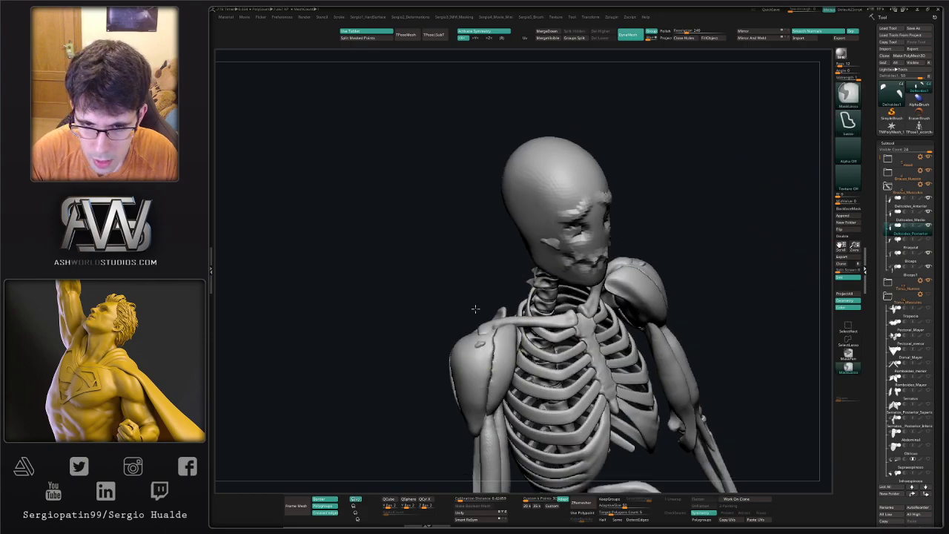
mouse_move(475, 309)
left_mouse_down()
mouse_move(502, 333)
mouse_move(482, 343)
mouse_move(509, 317)
left_mouse_up()
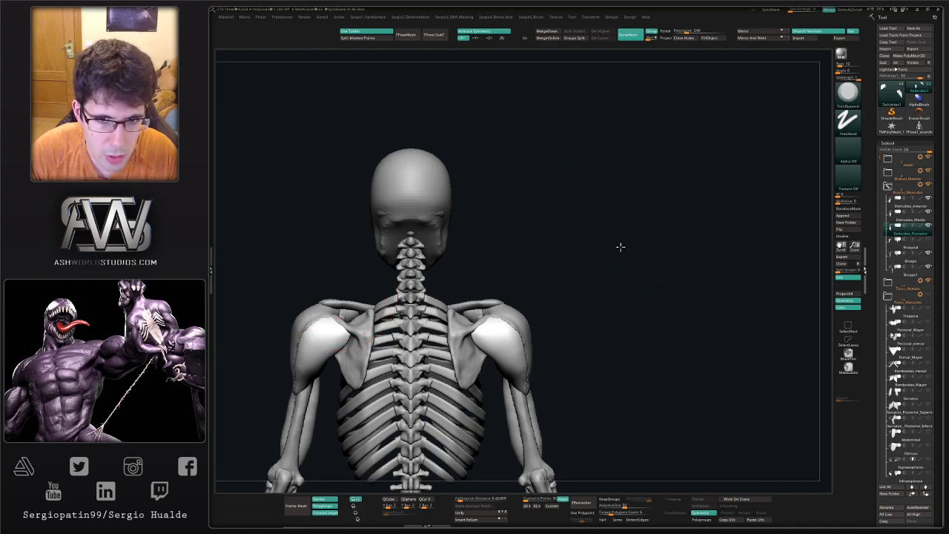
left_click_drag(621, 246, 554, 278)
left_click(551, 352, "alt")
key("b")
key("m")
key("v")
right_click_drag(551, 352, 554, 369)
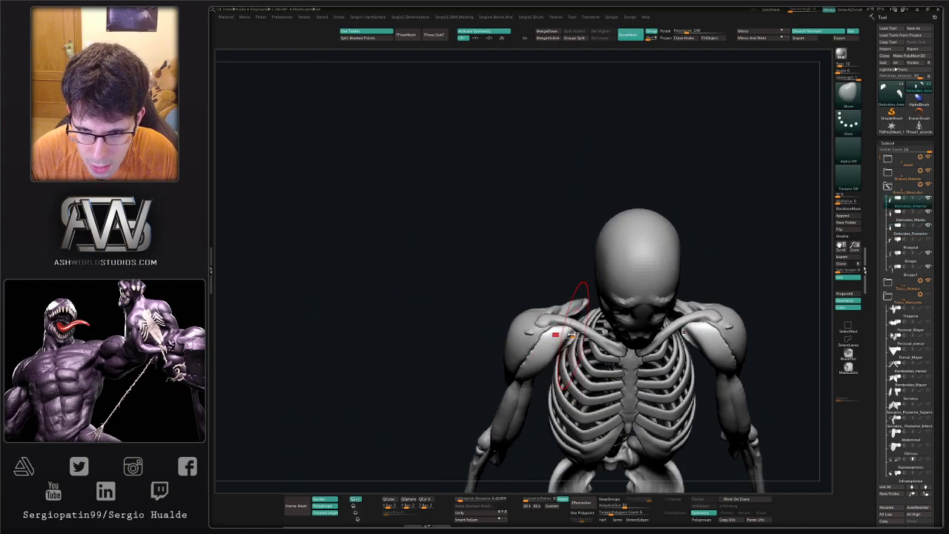
mouse_move(560, 313)
right_mouse_down("ctrl")
mouse_move(569, 349)
mouse_move(552, 354)
right_mouse_up("ctrl")
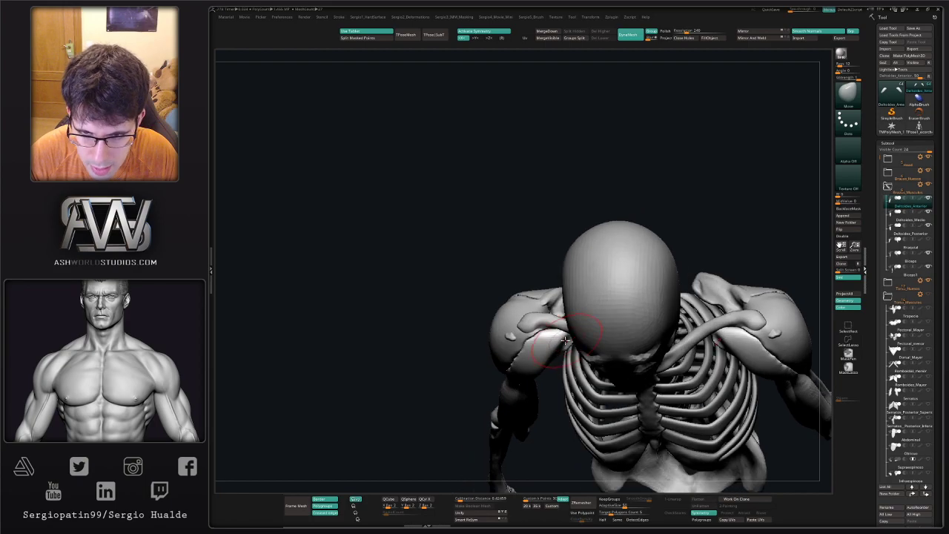
left_click_drag(552, 345, 551, 332)
Isolate the anterior deltoid and flatten its upper end and cut sides with the TrimDynamic brush
key("alt+s")
right_click_drag(567, 343, 570, 338)
right_click_drag(571, 338, 566, 338, "ctrl")
key("b")
key("t")
key("d")
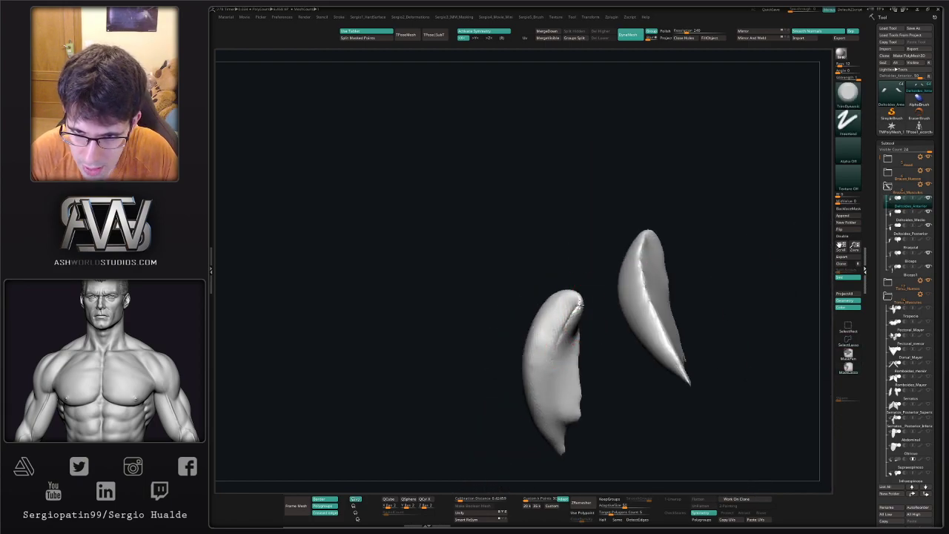
left_click_drag(575, 304, 564, 336)
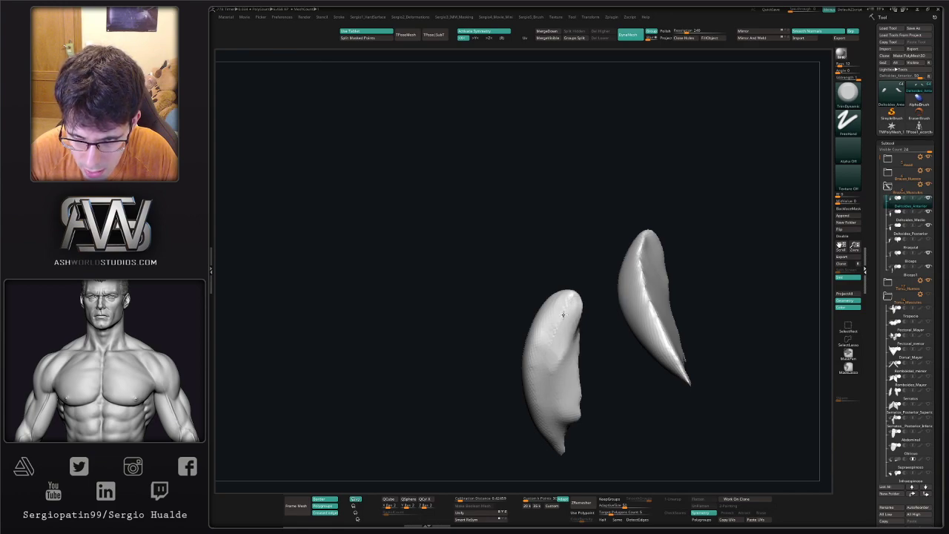
left_click_drag(562, 398, 568, 360)
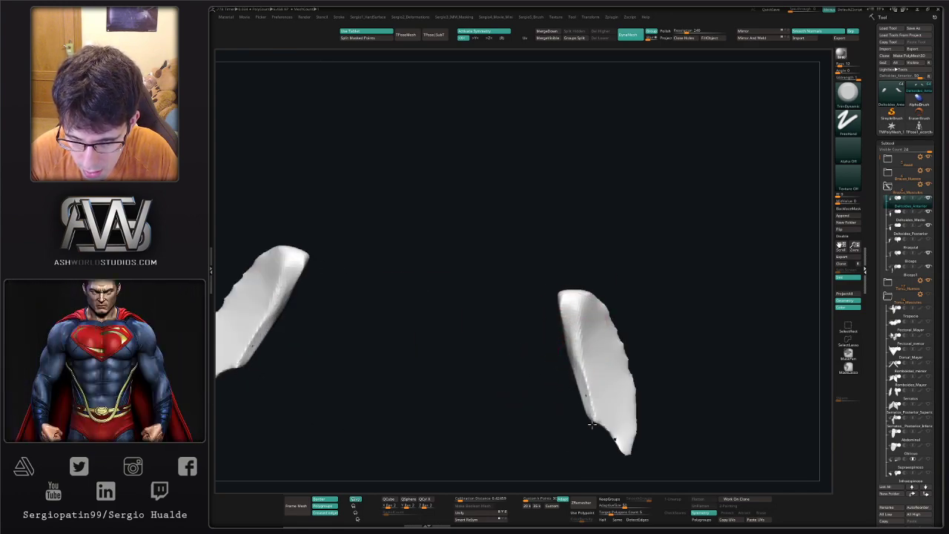
left_click_drag(574, 369, 625, 358)
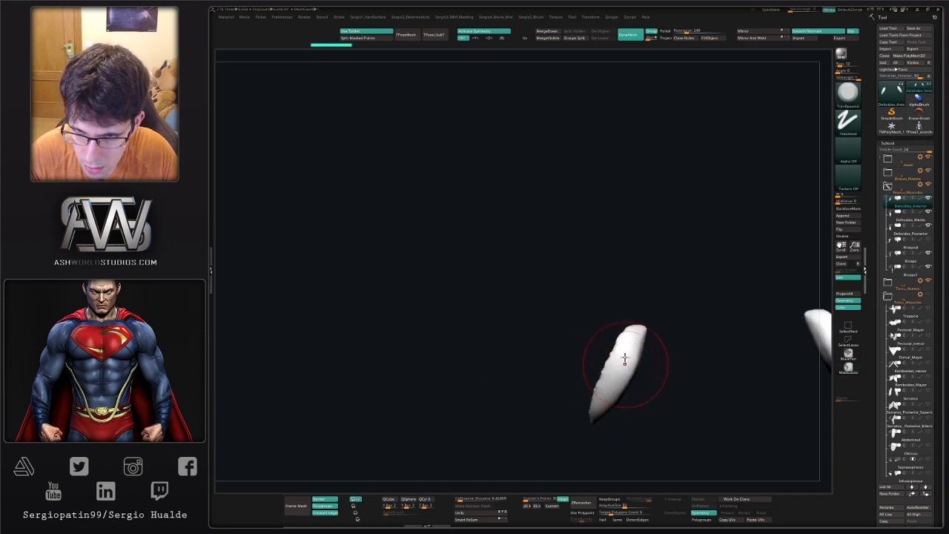
Turn off DynaMesh Groups, remesh the anterior deltoid and smooth its surface
left_click(654, 32)
left_click_drag(695, 298, 710, 311)
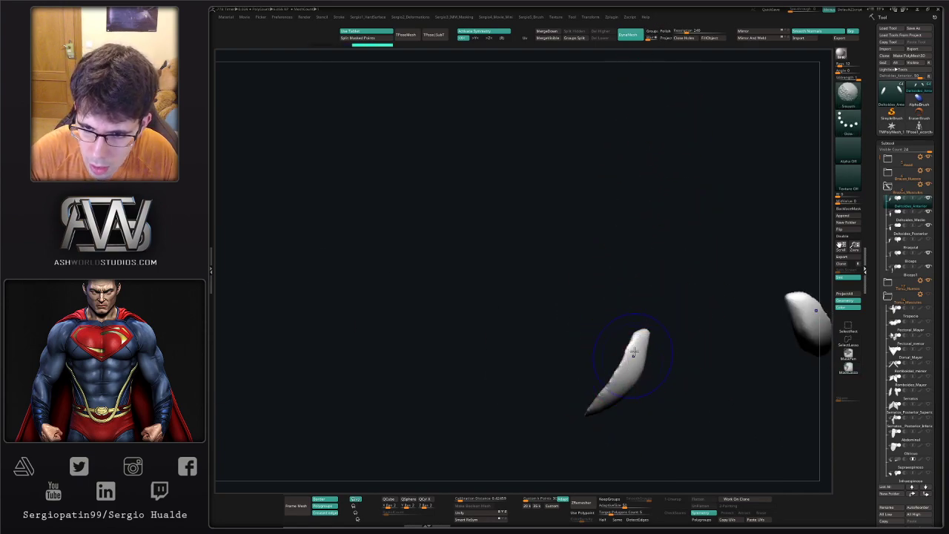
mouse_move(633, 349)
left_mouse_down("shift")
mouse_move(623, 370)
mouse_move(678, 393)
left_mouse_up("shift")
mouse_move(660, 396)
left_mouse_down()
mouse_move(678, 401)
mouse_move(646, 364)
mouse_move(583, 335)
left_mouse_up()
Reshape the anterior deltoid with the Move brush so it fits against the middle section and the upper arm
key("b")
key("m")
key("v")
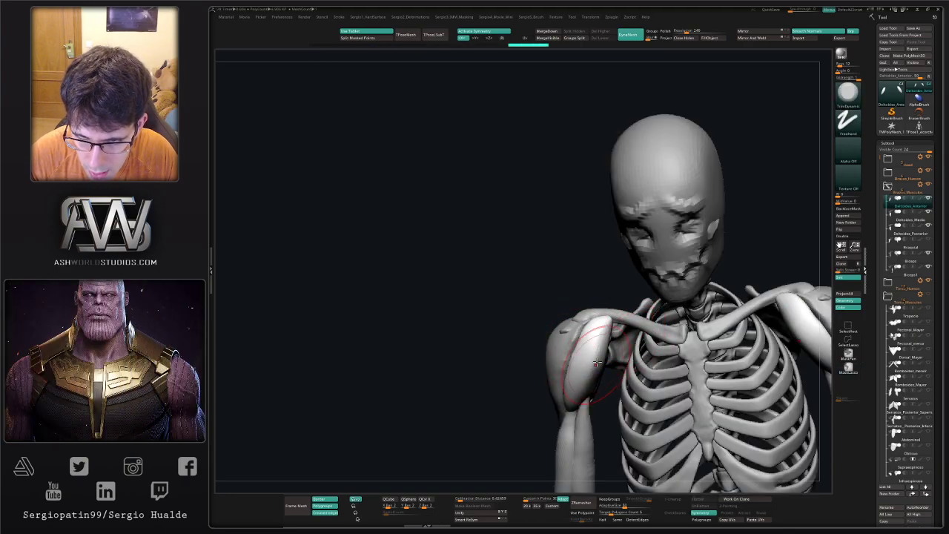
right_click_drag(582, 335, 595, 313)
left_click_drag(595, 324, 561, 369)
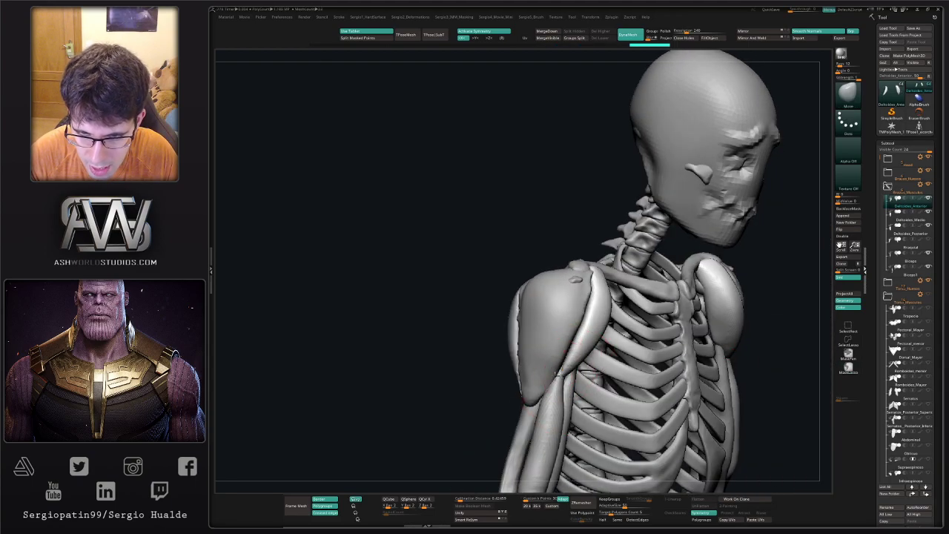
mouse_move(583, 324)
right_mouse_down()
mouse_move(569, 322)
mouse_move(583, 323)
right_mouse_up()
left_click_drag(567, 349, 567, 323)
Isolate the middle deltoid and smooth the creased edges of its inner face
left_click(565, 328, "alt")
key("alt+s")
right_click_drag(554, 365, 583, 388)
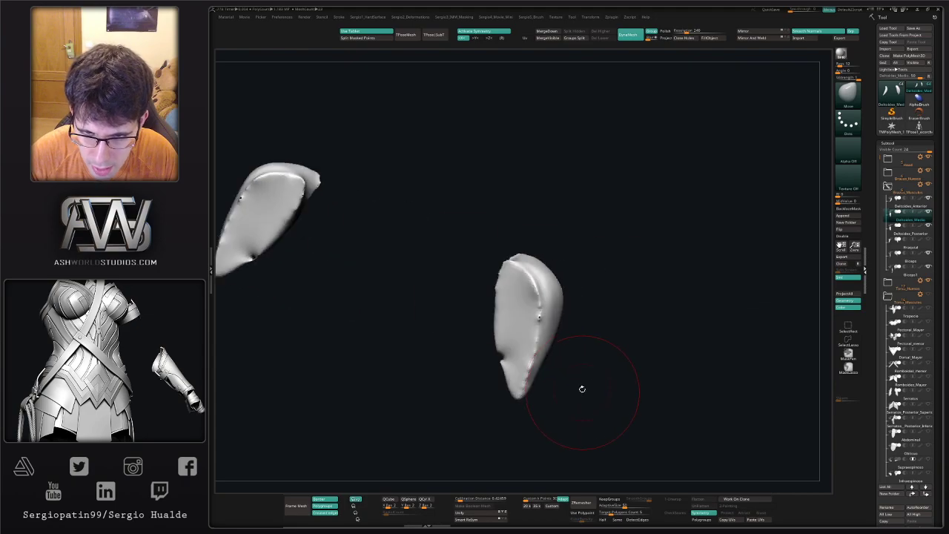
left_click_drag(527, 276, 502, 319, "shift")
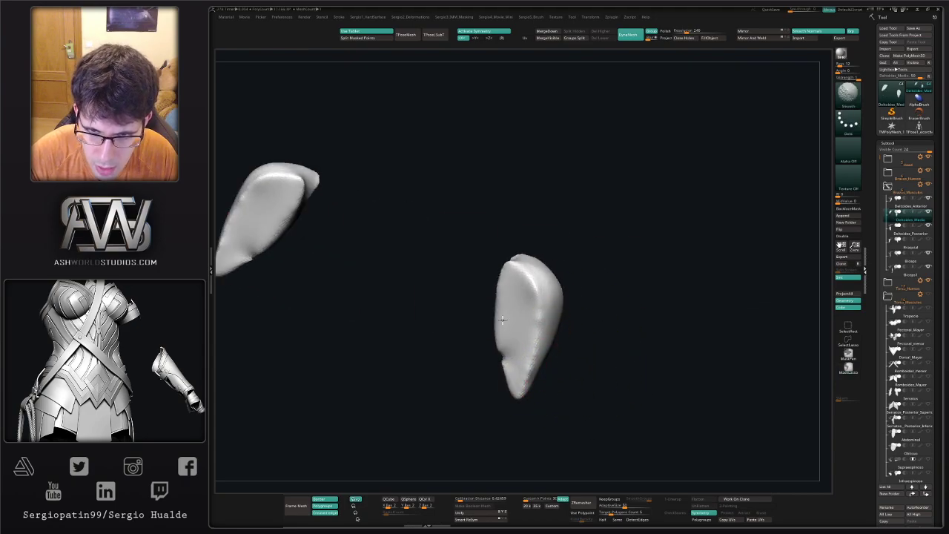
Show the full figure and reshape the middle deltoid's upper front edge and lower end with the Move brush
mouse_move(502, 319)
right_mouse_down()
mouse_move(511, 281)
mouse_move(564, 333)
mouse_move(530, 300)
right_mouse_up()
key("alt+s")
left_click_drag(530, 300, 524, 296)
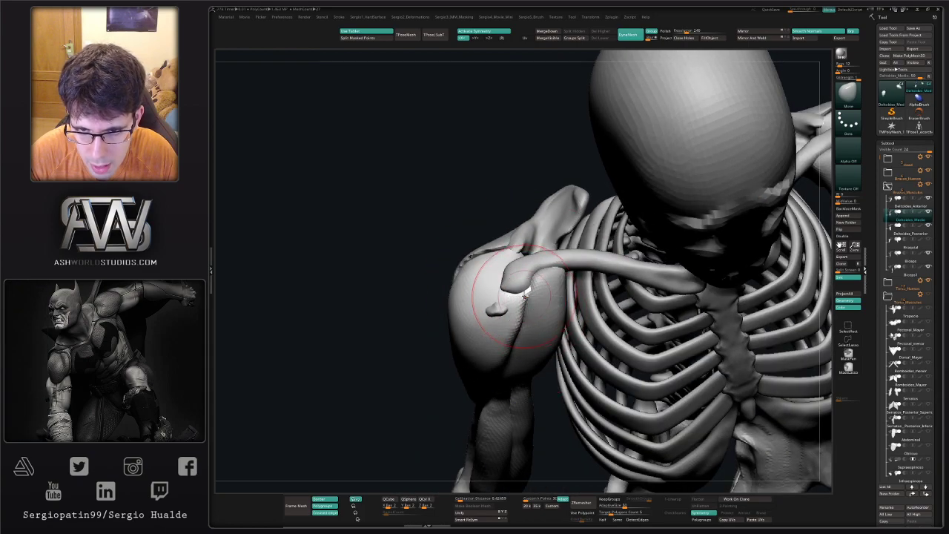
right_click_drag(531, 298, 531, 294)
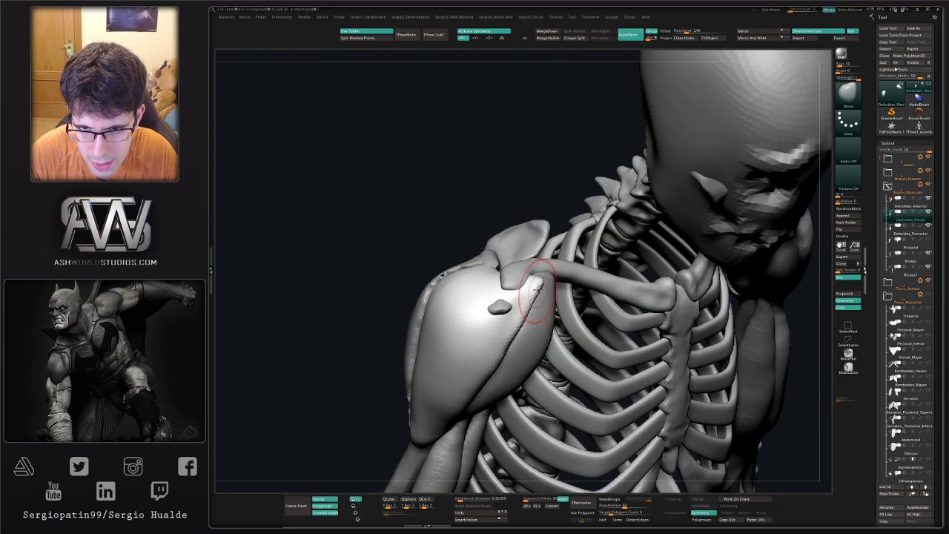
left_click_drag(540, 313, 532, 283)
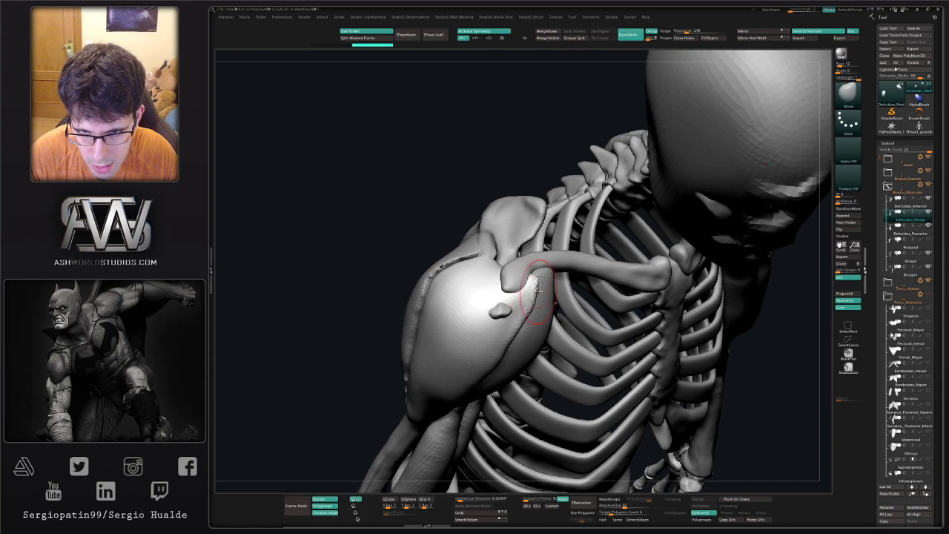
right_click_drag(536, 346, 512, 324)
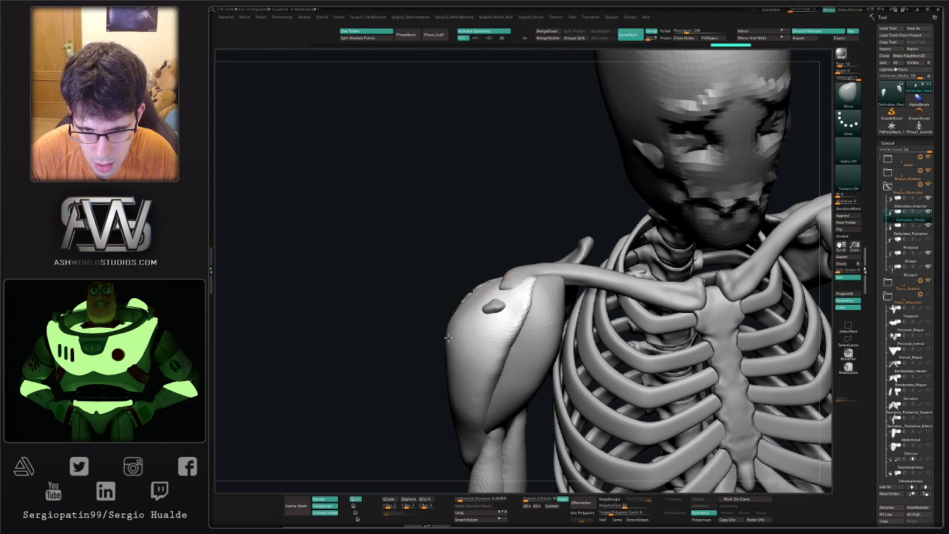
right_click_drag(464, 465, 483, 339)
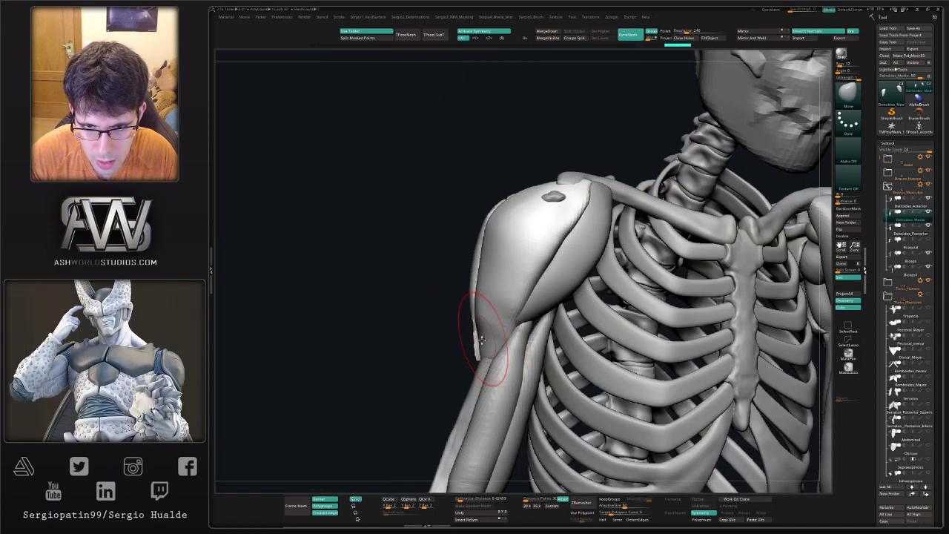
right_click_drag(482, 347, 469, 376)
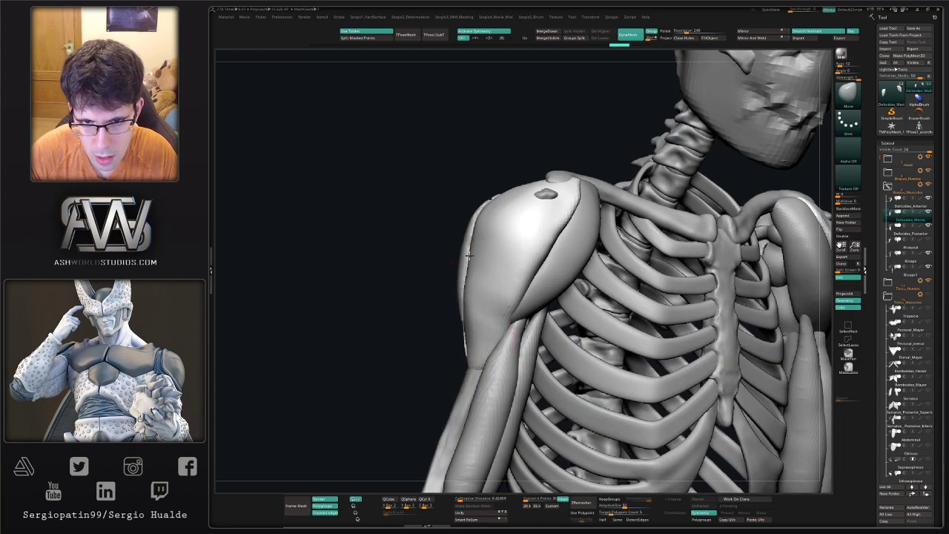
Smooth the outer surface of the middle deltoid and even it out with the TrimDynamic brush
left_click_drag(487, 261, 489, 272, "shift")
key("b")
key("t")
key("d")
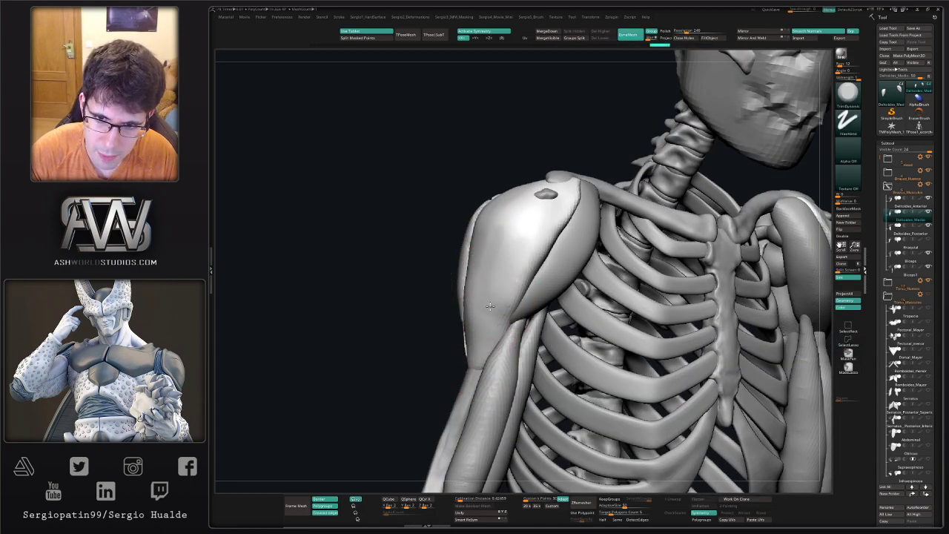
right_click_drag(489, 286, 499, 258)
left_click_drag(499, 258, 458, 289)
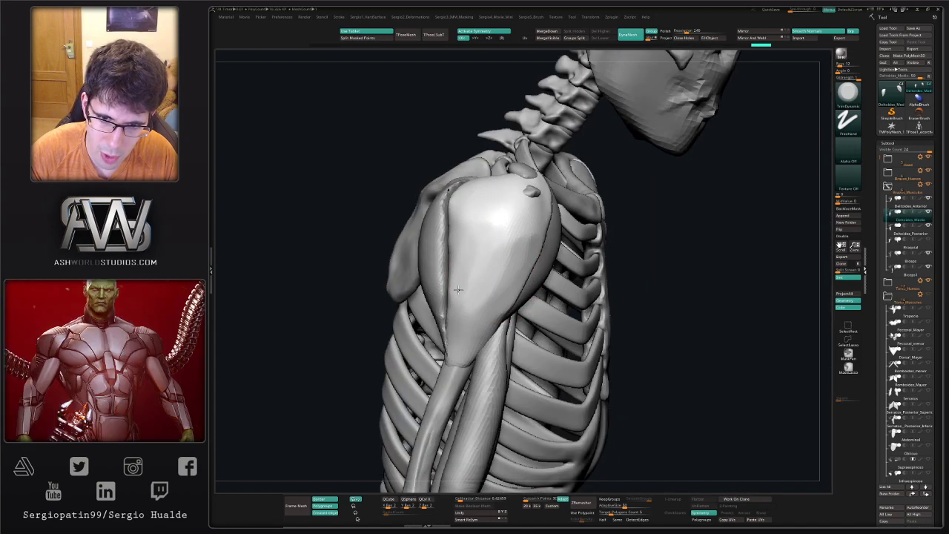
Pull the rear edge of the middle deltoid against the posterior section with the Move brush
right_click_drag(462, 278, 510, 273)
key("b")
key("m")
key("v")
left_click_drag(452, 262, 447, 264)
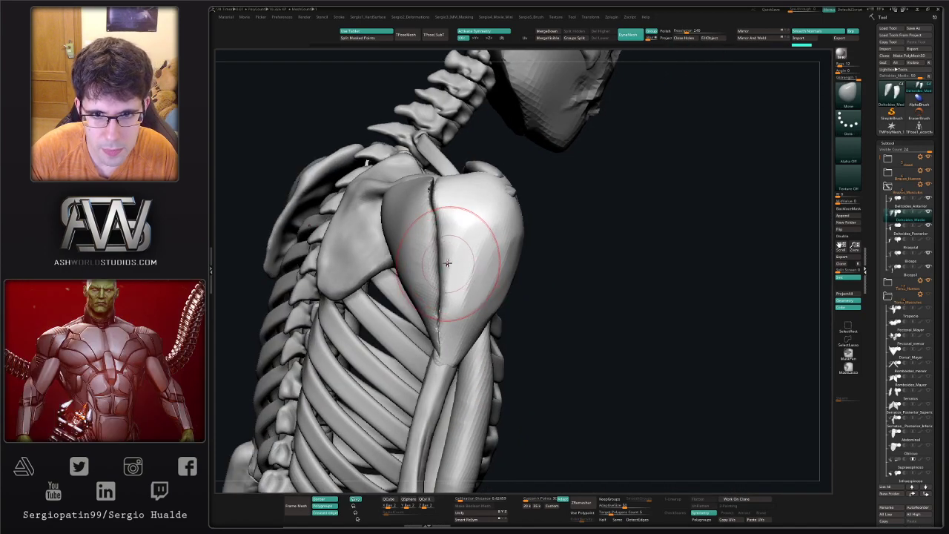
left_click_drag(445, 226, 438, 228)
right_click_drag(465, 239, 467, 287)
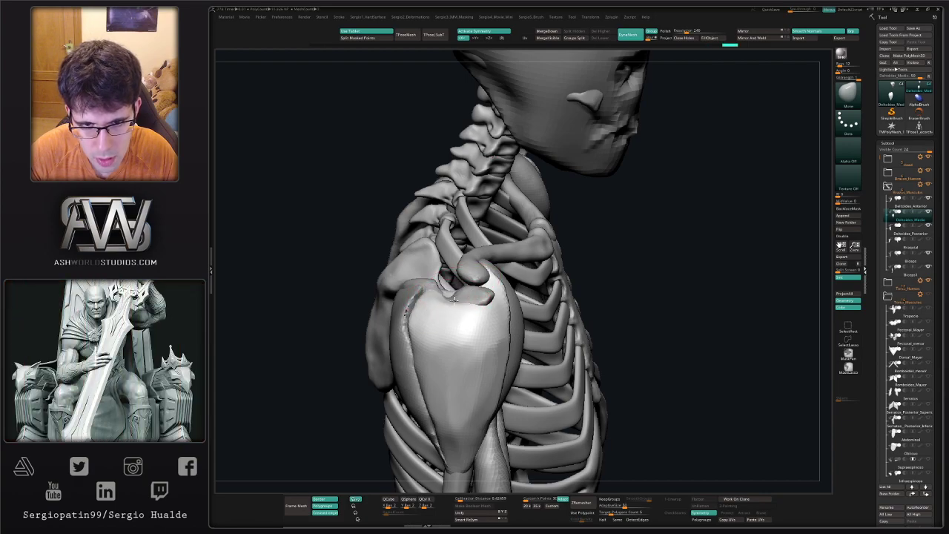
Fit the middle deltoid's upper rear corner around the acromion and carve a lengthwise groove with the DamStandard brush
right_click_drag(437, 303, 471, 273)
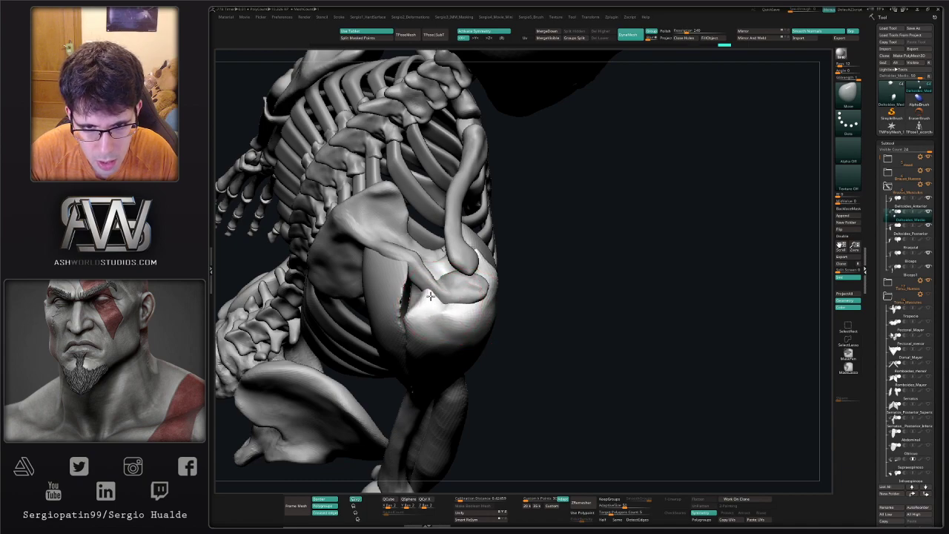
right_click_drag(430, 310, 427, 302)
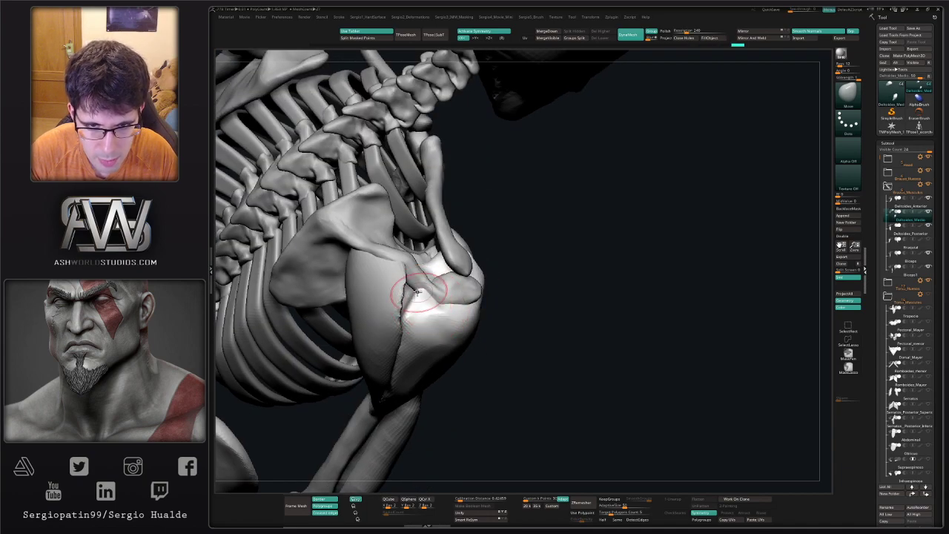
key("ctrl+shift+d")
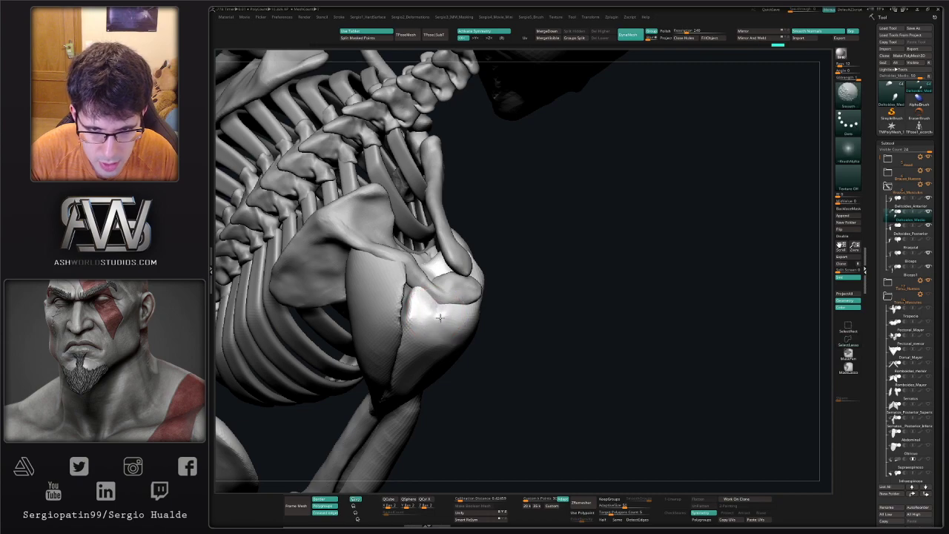
left_click_drag(440, 315, 465, 327)
mouse_move(466, 327)
right_mouse_down()
mouse_move(491, 306)
mouse_move(473, 336)
mouse_move(475, 305)
right_mouse_up()
right_click_drag(468, 358, 455, 342)
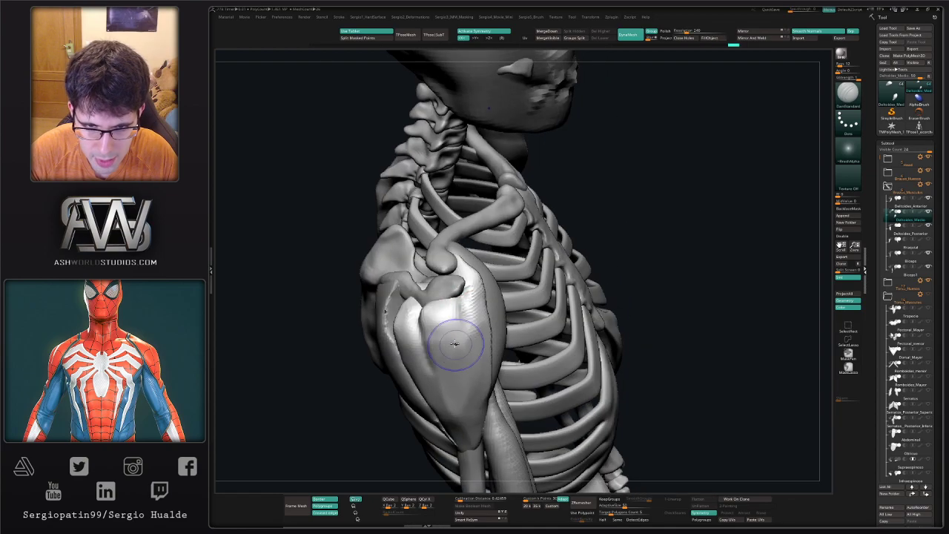
Flatten the bulges at the top of the middle deltoid just below the acromion with the TrimDynamic brush
key("b")
key("t")
key("d")
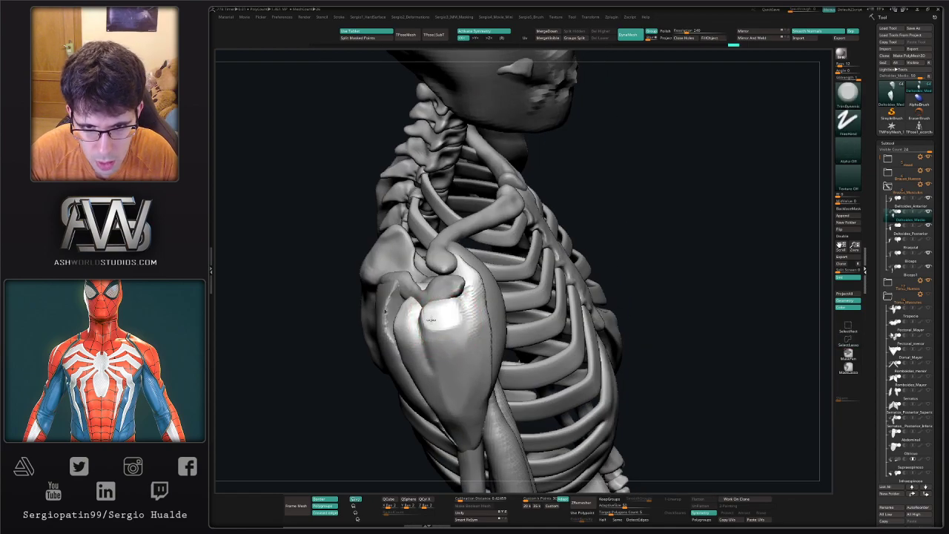
right_click_drag(433, 321, 398, 323)
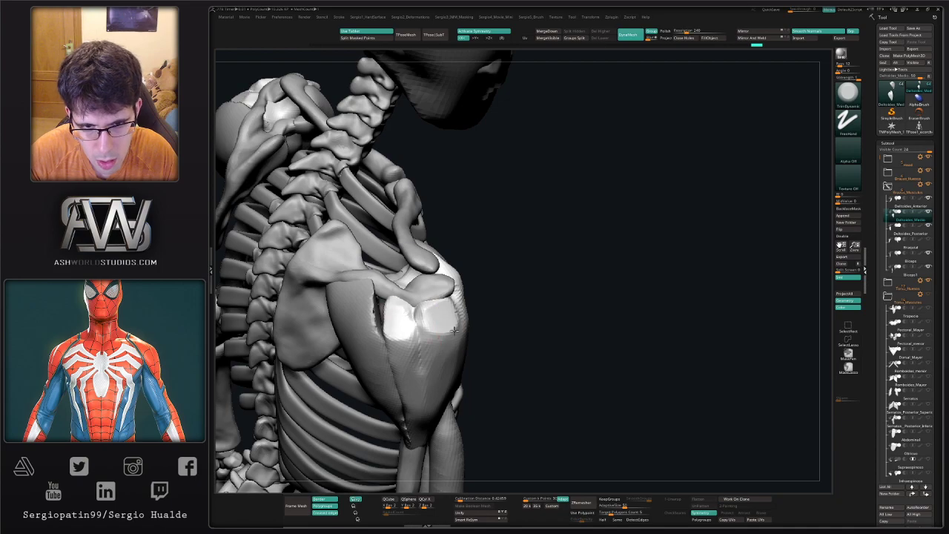
right_click_drag(454, 330, 455, 299)
left_click_drag(462, 275, 467, 286)
Adjust the middle deltoid's upper front edge below the clavicle and its overall contour with the Move brush
key("b")
key("m")
key("v")
right_click_drag(469, 285, 452, 252)
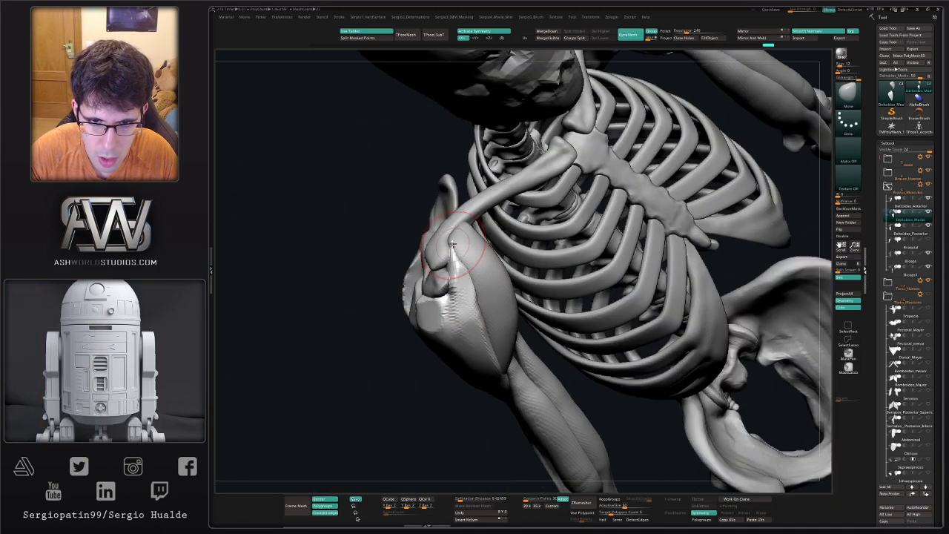
left_click_drag(455, 253, 457, 248)
mouse_move(426, 243)
right_mouse_down()
mouse_move(445, 248)
mouse_move(437, 300)
mouse_move(463, 315)
right_mouse_up()
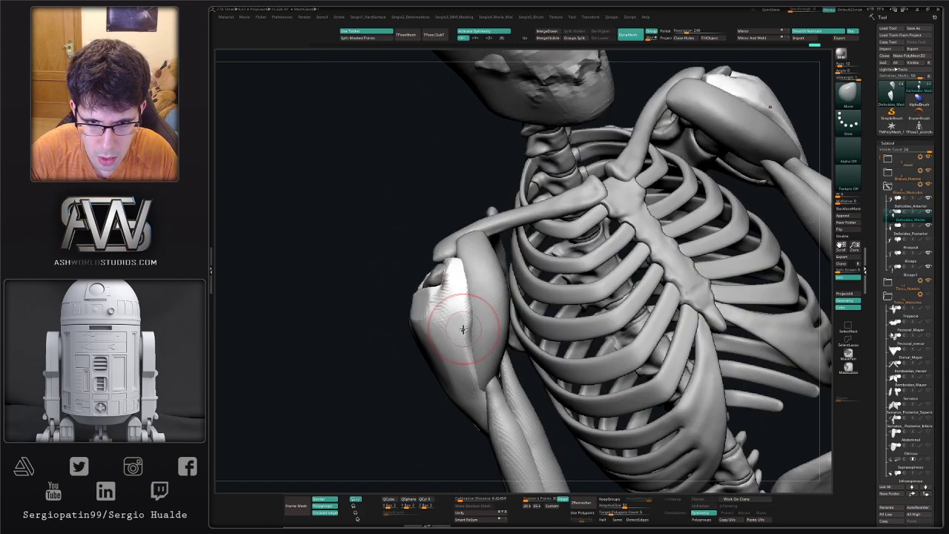
mouse_move(473, 369)
right_mouse_down("ctrl")
mouse_move(469, 349)
mouse_move(472, 378)
mouse_move(469, 355)
right_mouse_up("ctrl")
mouse_move(449, 401)
right_mouse_down()
mouse_move(489, 416)
mouse_move(488, 367)
mouse_move(512, 361)
mouse_move(515, 341)
mouse_move(530, 352)
mouse_move(527, 321)
mouse_move(491, 359)
mouse_move(493, 346)
mouse_move(541, 339)
mouse_move(529, 358)
right_mouse_up()
mouse_move(573, 361)
left_mouse_down()
mouse_move(557, 286)
mouse_move(551, 324)
mouse_move(497, 318)
mouse_move(511, 341)
left_mouse_up()
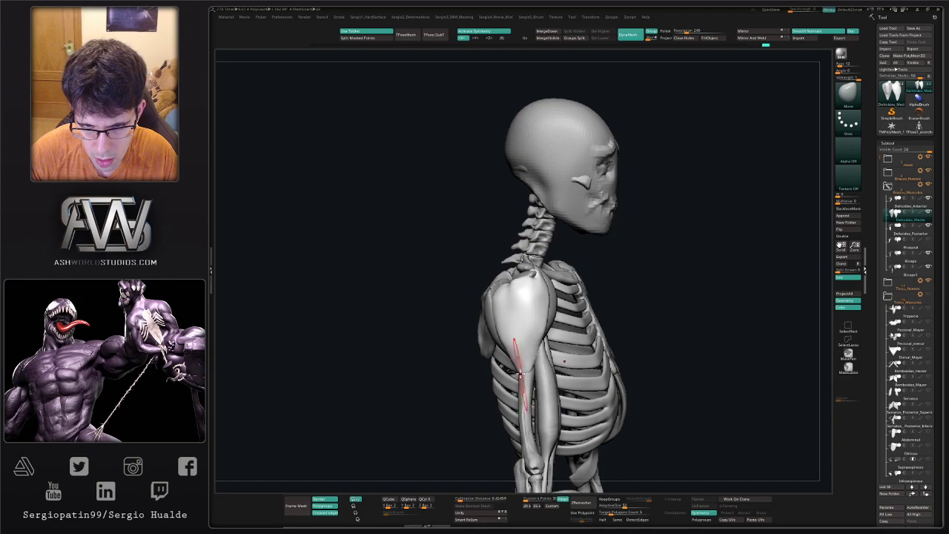
left_click_drag(520, 375, 549, 355)
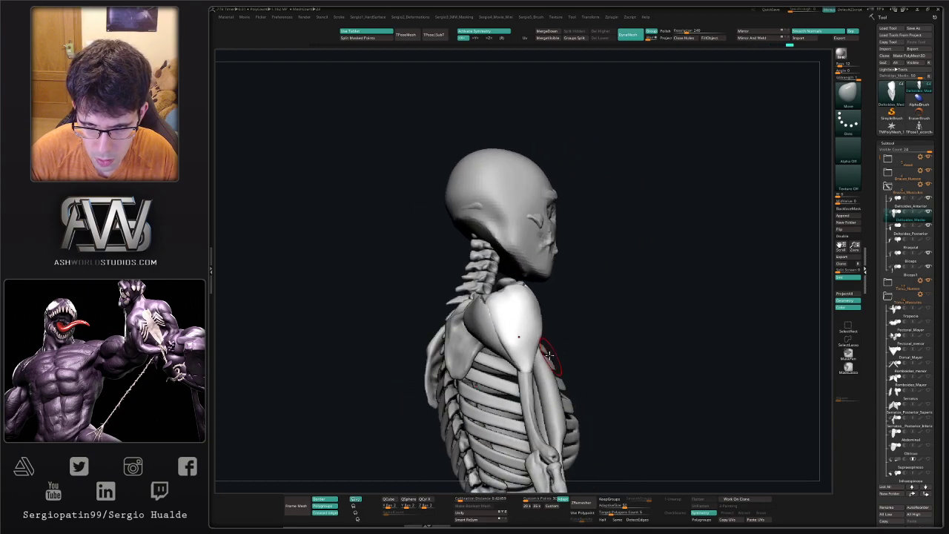
Select the posterior deltoid, isolate it and smooth its edge towards the lower tip
left_click(493, 343, "alt")
left_click_drag(493, 342, 564, 266)
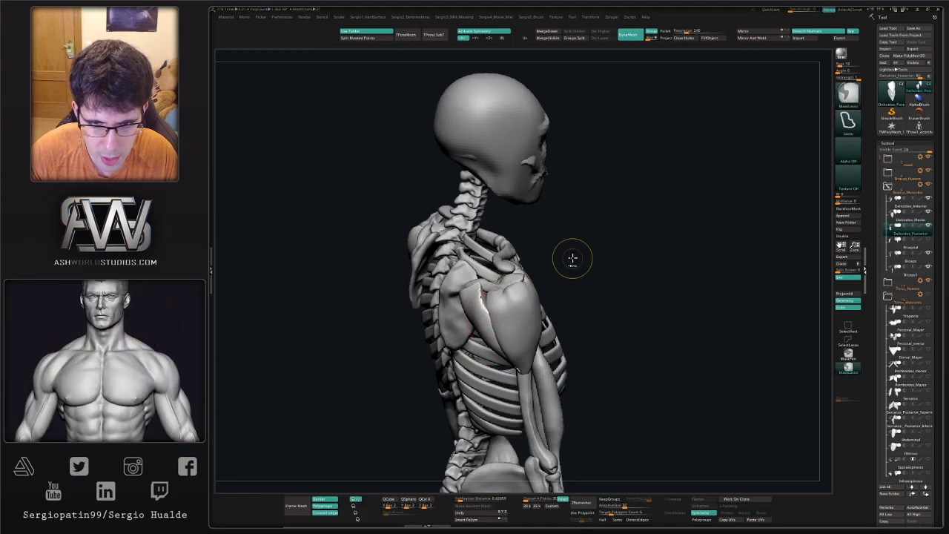
key("alt+s")
left_click_drag(504, 302, 530, 410, "ctrl")
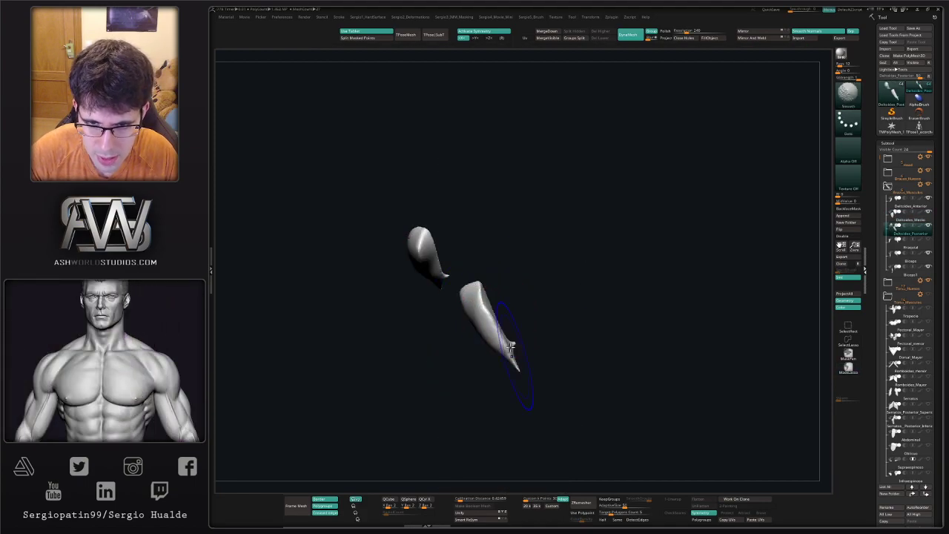
mouse_move(530, 385)
right_mouse_down()
mouse_move(512, 346)
mouse_move(538, 358)
mouse_move(516, 382)
right_mouse_up()
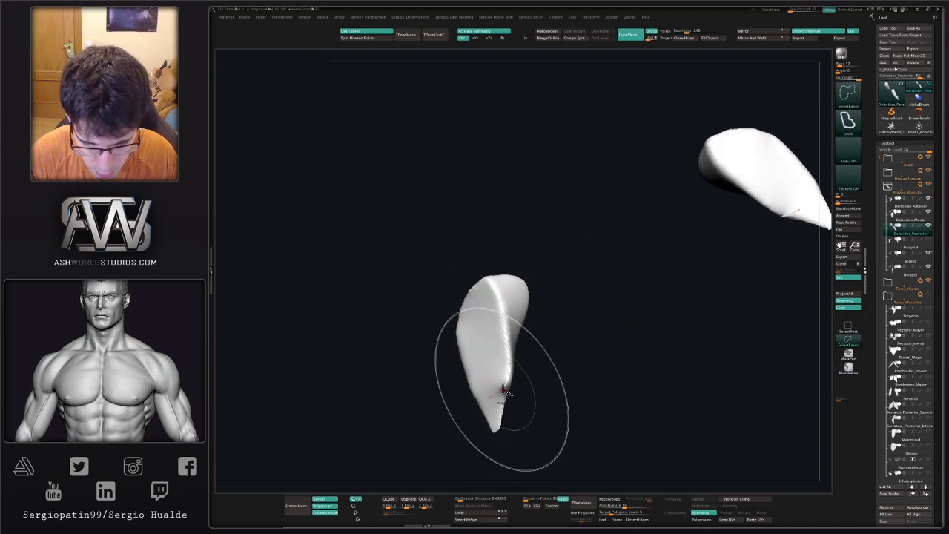
Flatten the posterior deltoid's inner edge near the lower tip with the TrimDynamic brush and remesh the muscle
key("b")
key("t")
key("d")
key("s")
left_click_drag(509, 390, 494, 388)
right_click_drag(494, 388, 503, 387)
left_click_drag(503, 387, 502, 378)
left_click_drag(544, 355, 502, 413, "ctrl")
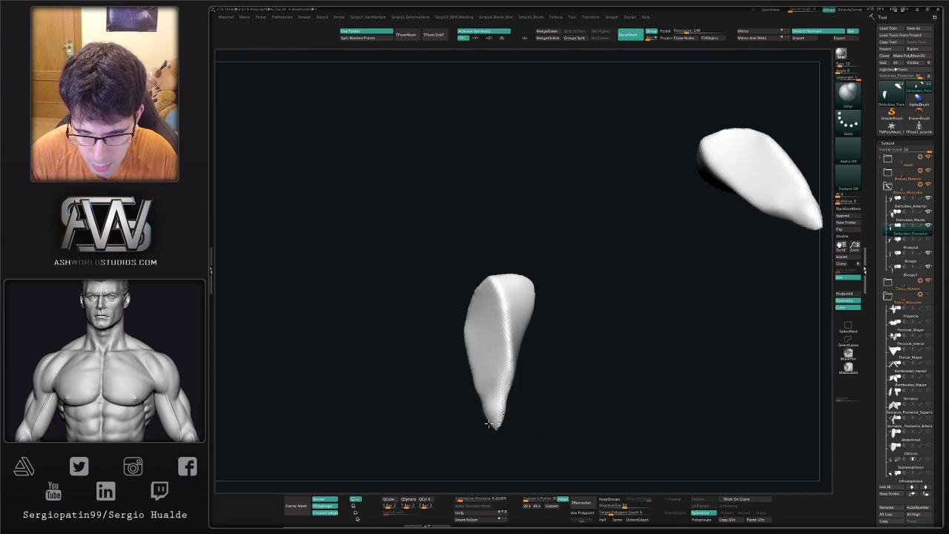
Thicken the thin lower tip of the posterior deltoid with the Inflat brush and show the full figure again
key("b")
key("i")
key("n")
left_click_drag(551, 388, 580, 388)
right_click_drag(514, 386, 521, 357, "ctrl")
right_click_drag(521, 357, 459, 343)
left_click_drag(460, 342, 454, 309)
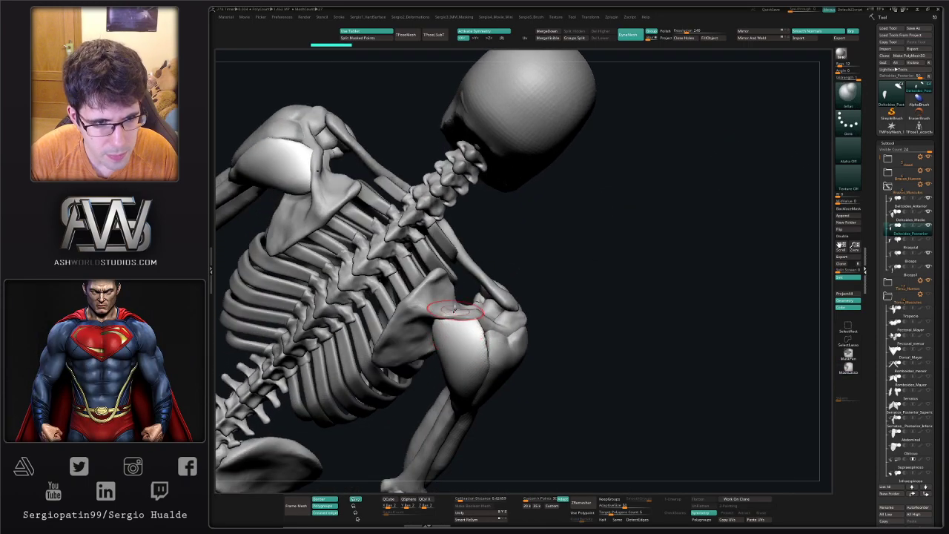
Extend the posterior deltoid's upper inner end along the scapular spine with the Move brush
key("b")
key("m")
key("v")
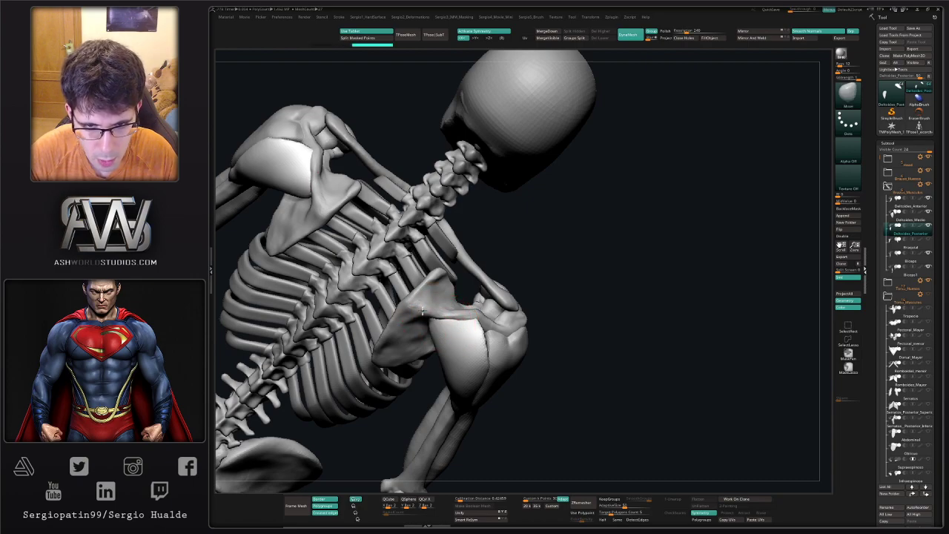
right_click_drag(441, 321, 441, 318)
left_click_drag(440, 319, 435, 321)
right_click_drag(435, 320, 438, 336)
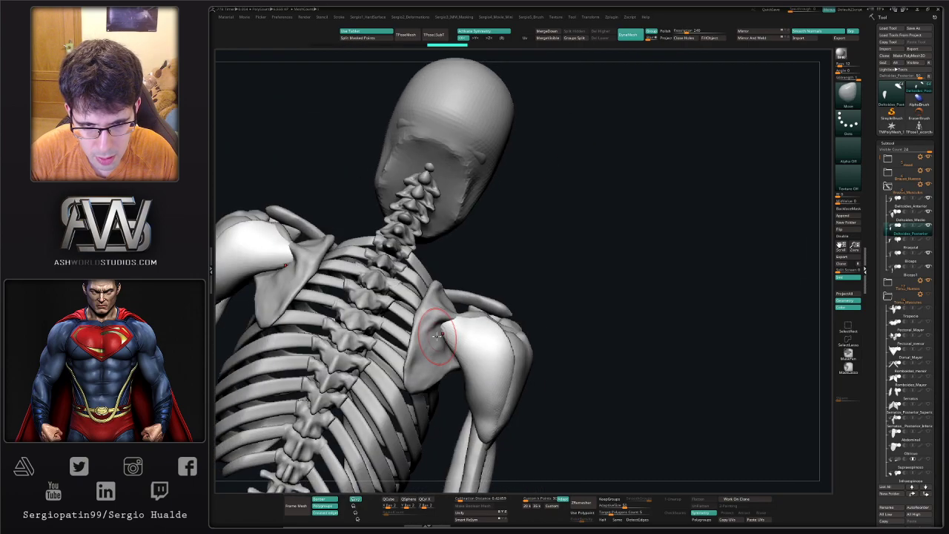
mouse_move(440, 326)
left_mouse_down()
mouse_move(430, 315)
mouse_move(461, 368)
mouse_move(455, 317)
mouse_move(526, 359)
mouse_move(511, 386)
left_mouse_up()
Reshape the posterior deltoid's lower end and outer edge so they fit against the middle section and upper arm
left_click_drag(523, 452, 504, 423)
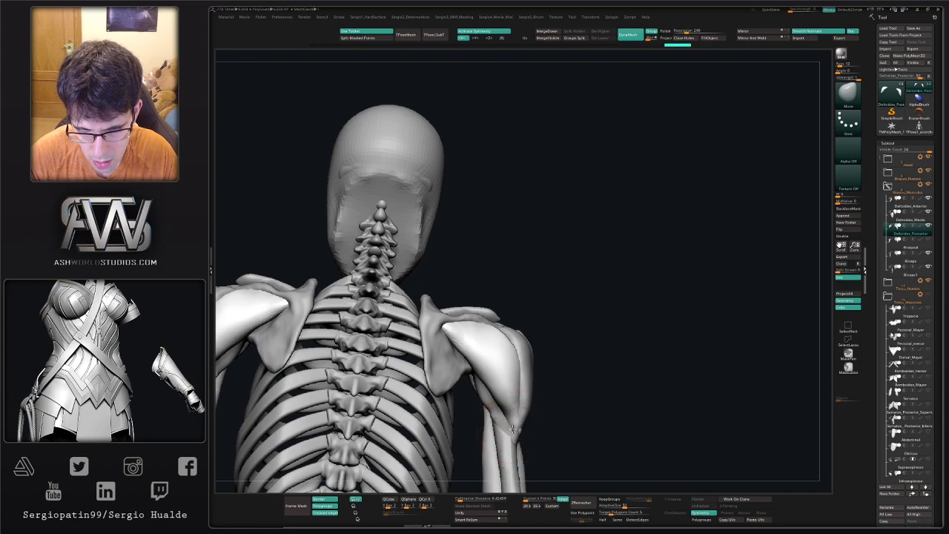
left_click_drag(501, 422, 504, 407)
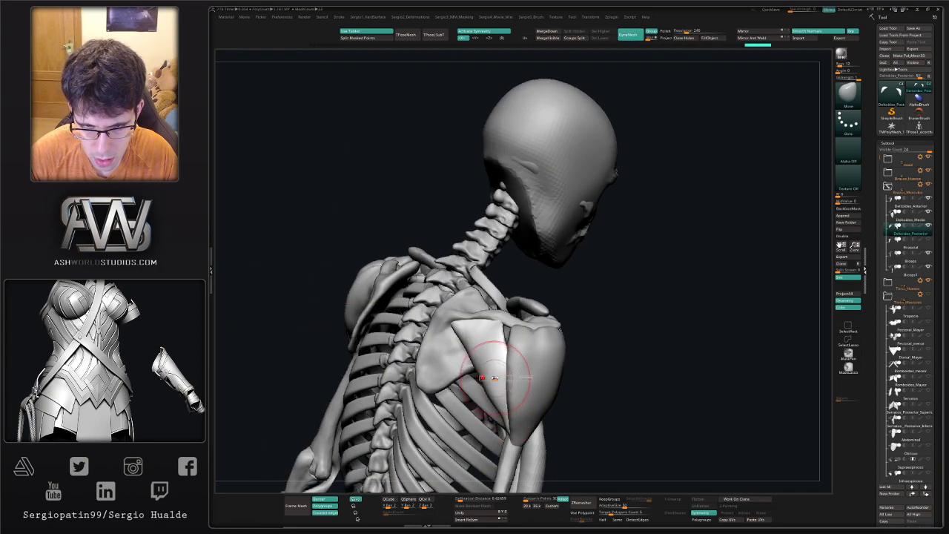
mouse_move(504, 328)
left_mouse_down()
mouse_move(497, 372)
mouse_move(496, 348)
left_mouse_up()
right_click_drag(497, 348, 473, 342)
mouse_move(483, 397)
left_mouse_down()
mouse_move(459, 328)
mouse_move(480, 319)
left_mouse_up()
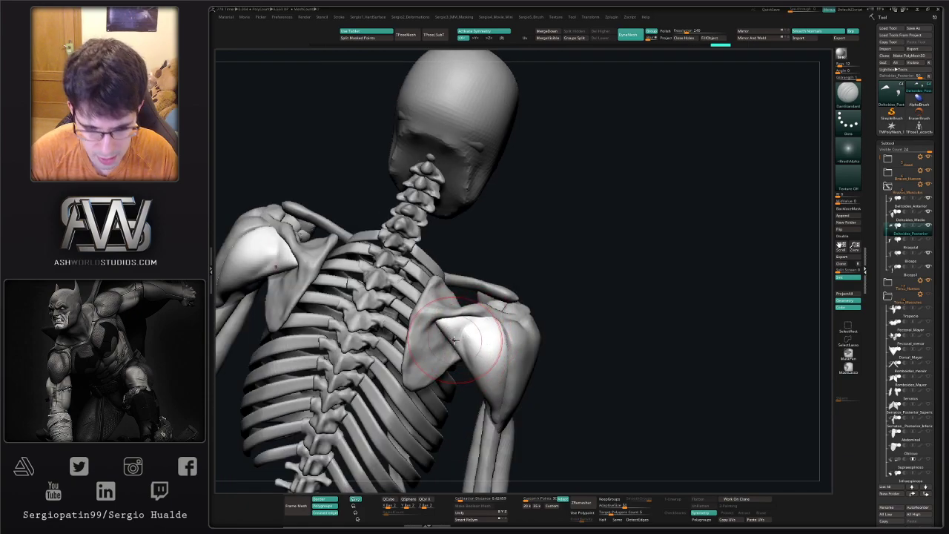
Flatten the posterior deltoid's surface near its scapular end with the TrimDynamic brush
key("b")
key("t")
key("d")
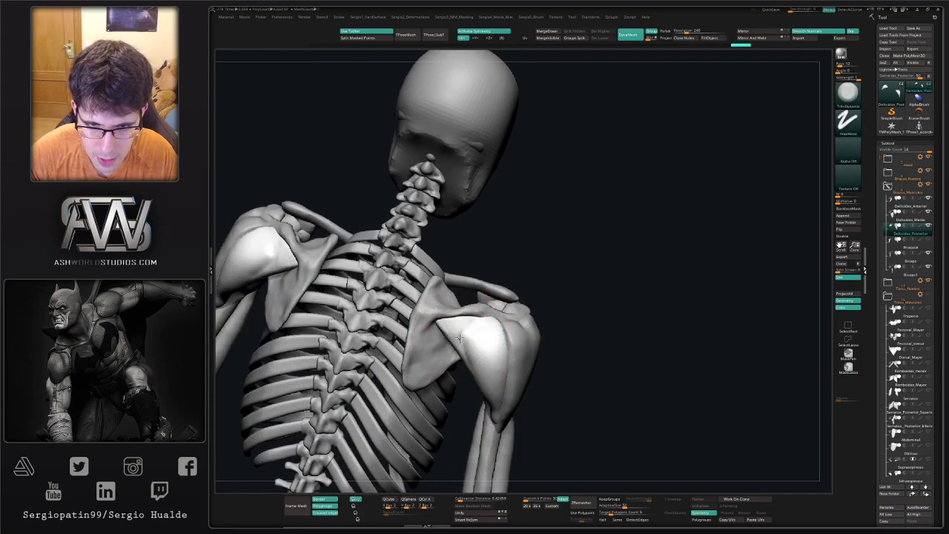
mouse_move(460, 338)
left_mouse_down()
mouse_move(470, 337)
mouse_move(461, 329)
mouse_move(474, 334)
left_mouse_up()
right_click_drag(511, 400, 512, 363, "ctrl")
mouse_move(511, 364)
right_mouse_down()
mouse_move(514, 379)
mouse_move(470, 336)
mouse_move(447, 336)
mouse_move(447, 359)
mouse_move(519, 362)
mouse_move(519, 380)
mouse_move(493, 354)
right_mouse_up()
Isolate the middle deltoid, refine its inner face with the Inflat and TrimDynamic brushes, and show the full figure again
left_click(491, 354, "alt")
key("alt+s")
key("ctrl+shift+i")
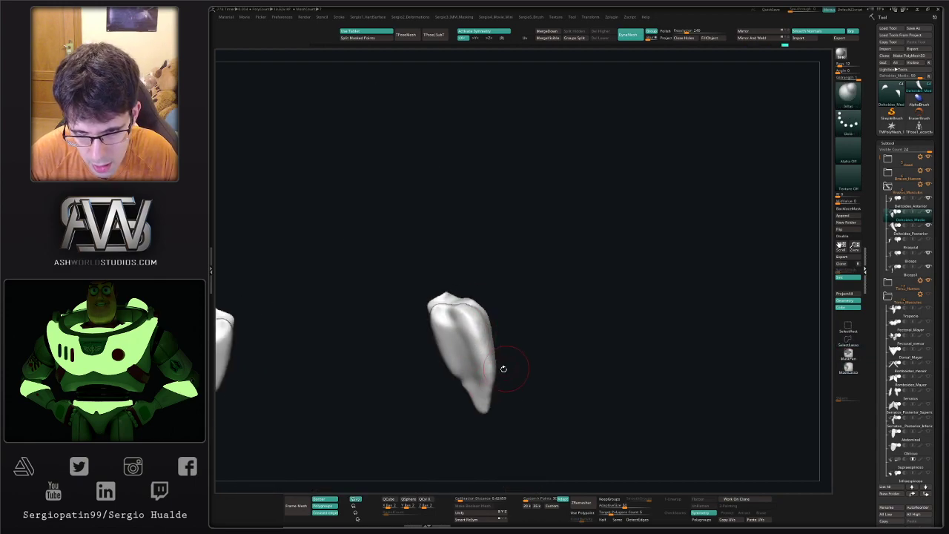
right_click_drag(503, 368, 490, 356)
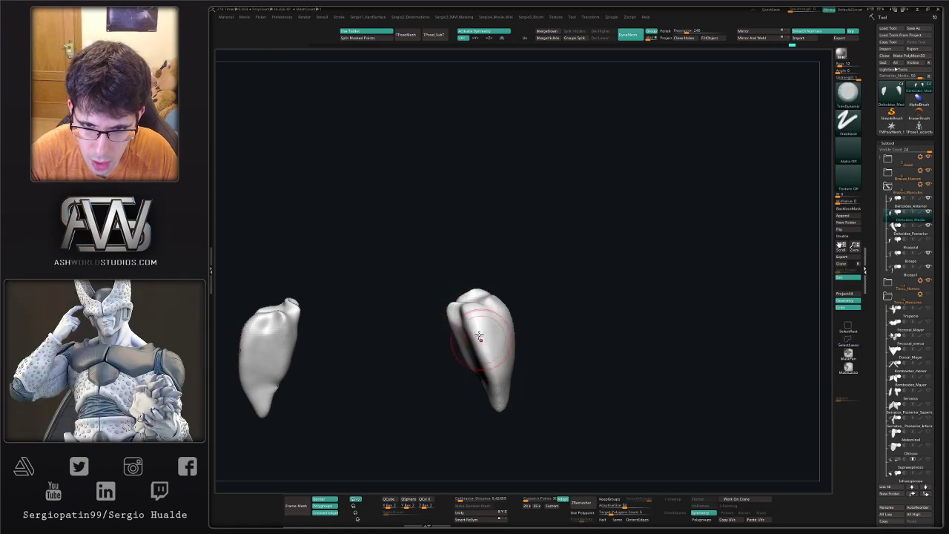
key("shift")
key("shift+s")
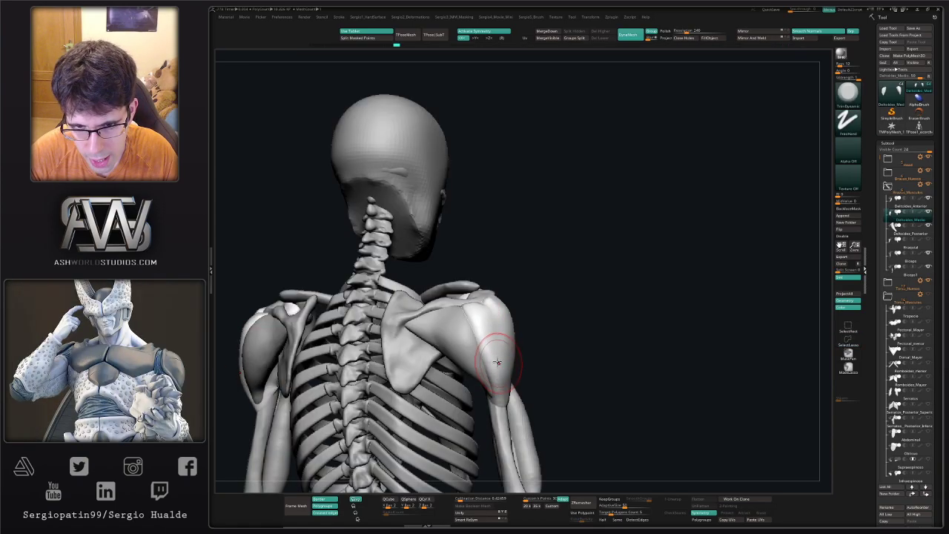
Adjust the middle deltoid's outer contour and lower end with the Move brush, working from the back and front
mouse_move(500, 360)
right_mouse_down()
mouse_move(489, 341)
mouse_move(506, 343)
mouse_move(491, 360)
mouse_move(505, 353)
right_mouse_up()
key("b")
key("m")
key("v")
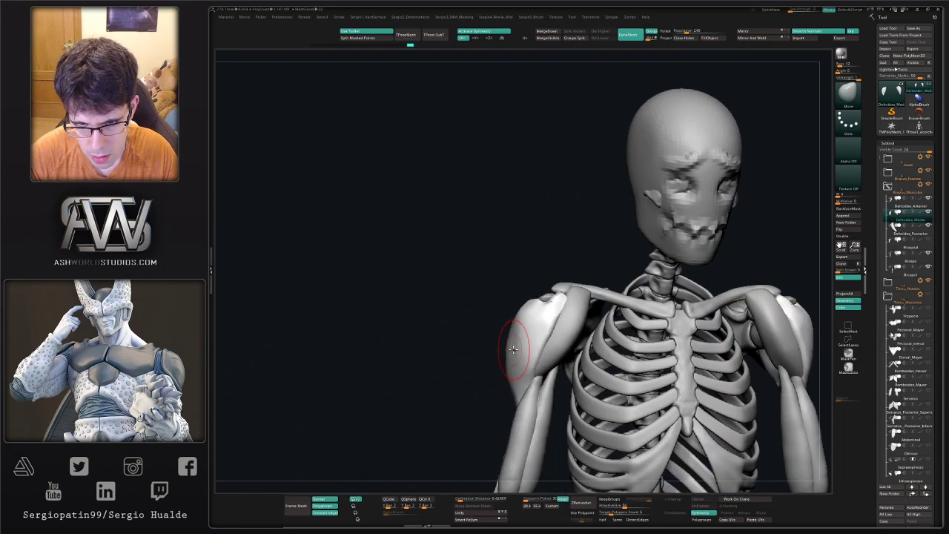
mouse_move(526, 384)
right_mouse_down()
mouse_move(546, 383)
mouse_move(499, 396)
mouse_move(510, 385)
right_mouse_up()
mouse_move(509, 385)
right_mouse_down()
mouse_move(489, 379)
mouse_move(532, 348)
right_mouse_up()
left_click_drag(501, 336, 489, 363)
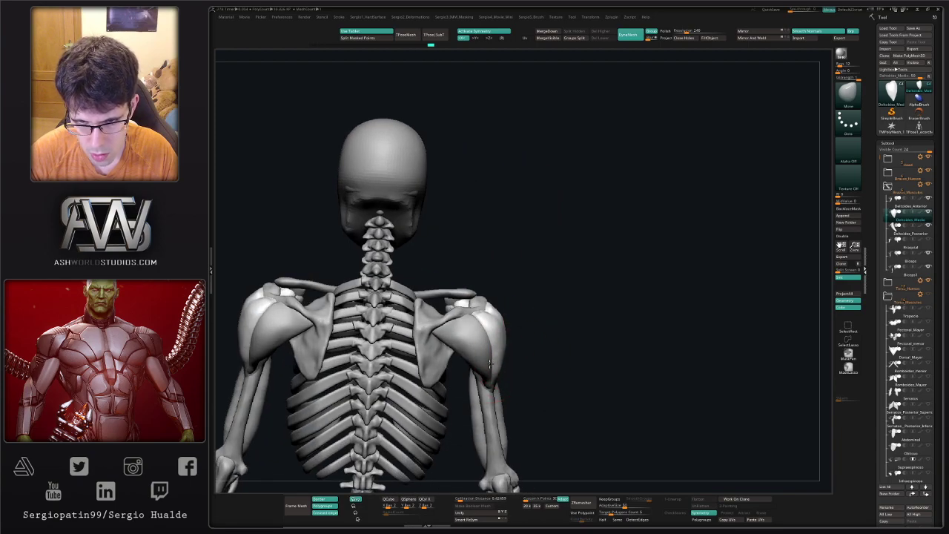
right_click_drag(518, 346, 471, 350)
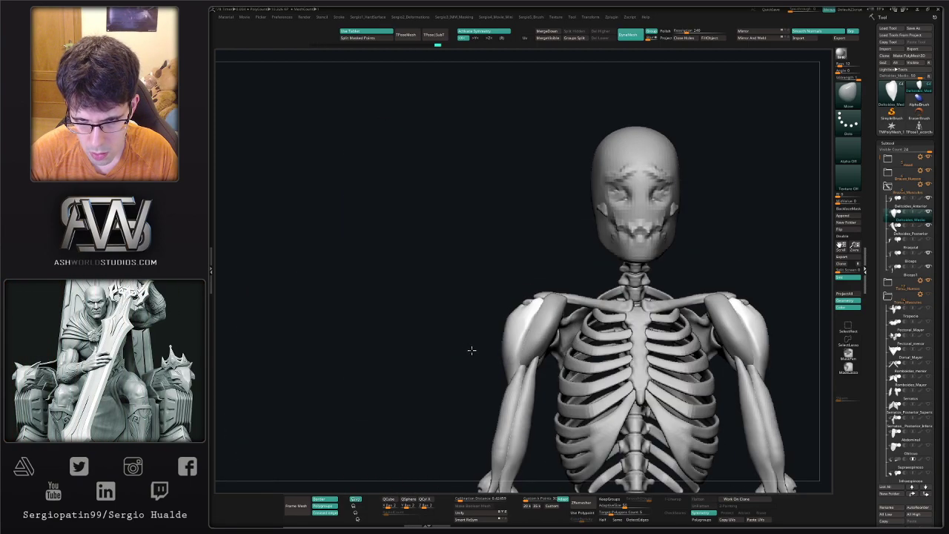
left_click_drag(510, 324, 506, 332)
right_click_drag(513, 336, 470, 313, "ctrl")
right_click_drag(625, 275, 612, 297)
Show the Braquial subtool and merge the Biceps subtool down with Biceps1
left_click(926, 241)
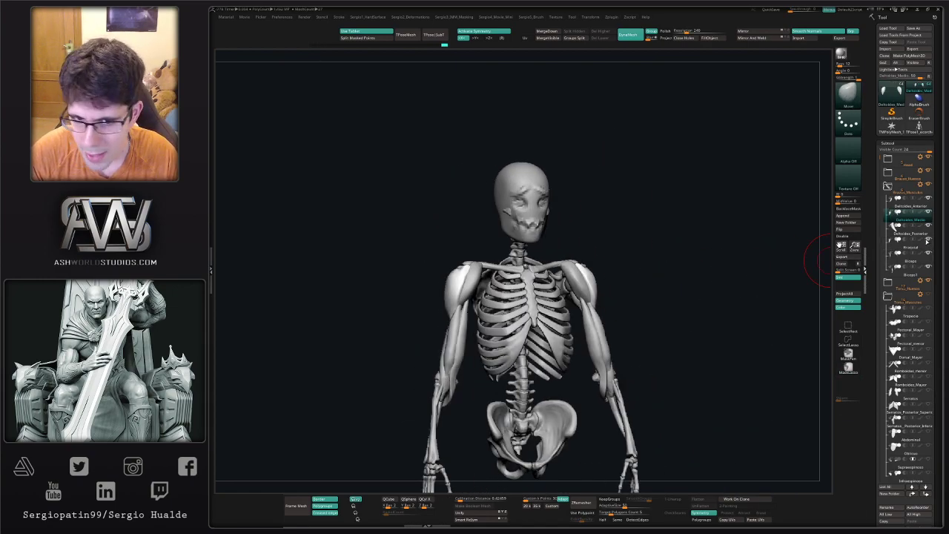
right_click_drag(458, 331, 475, 391, "ctrl")
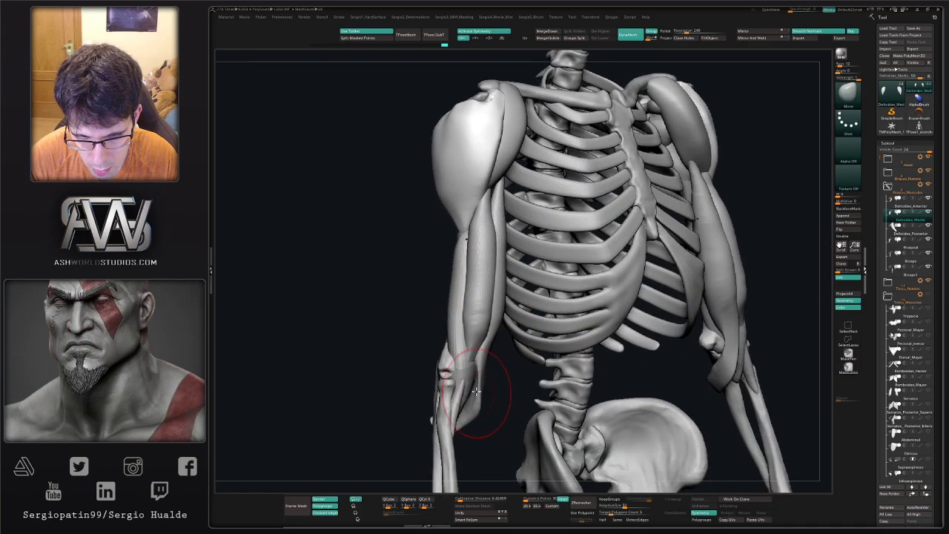
left_click(467, 373, "alt")
left_click_drag(469, 377, 464, 374)
left_click(474, 343, "alt")
mouse_move(475, 341)
right_mouse_down("ctrl")
mouse_move(477, 315)
mouse_move(559, 313)
right_mouse_up("ctrl")
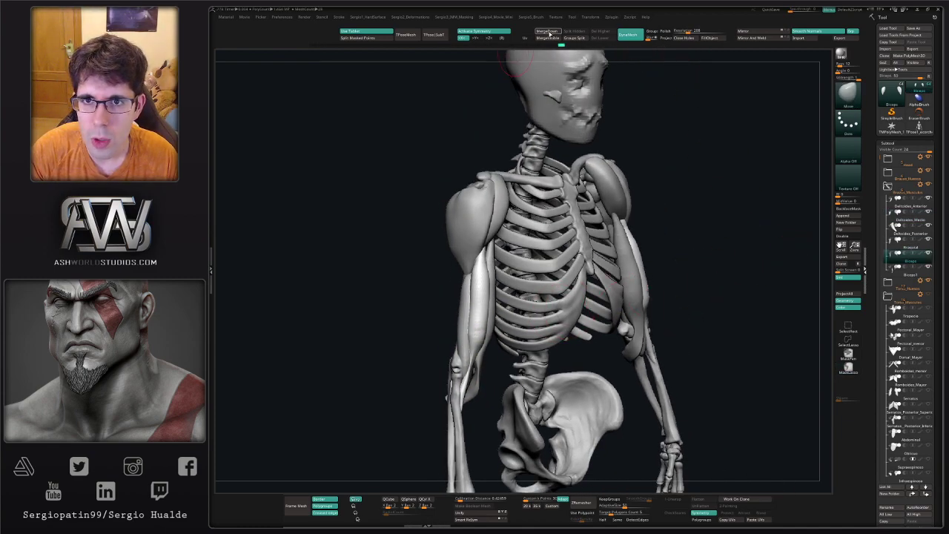
left_click(548, 32)
right_click_drag(553, 229, 614, 232)
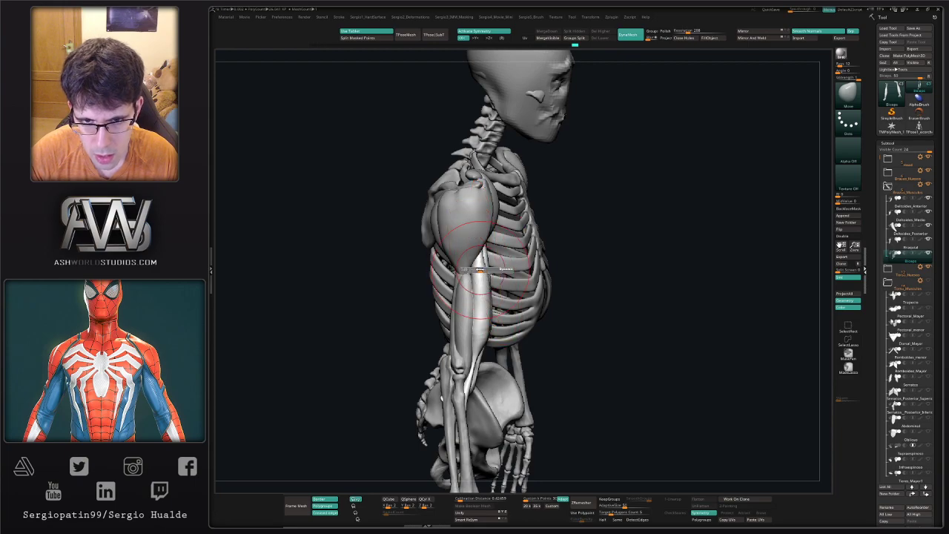
Reshape the upper part and outline of the merged biceps with the Move brush, with the deltoids hidden
left_click_drag(486, 264, 484, 254)
right_click_drag(480, 271, 451, 277)
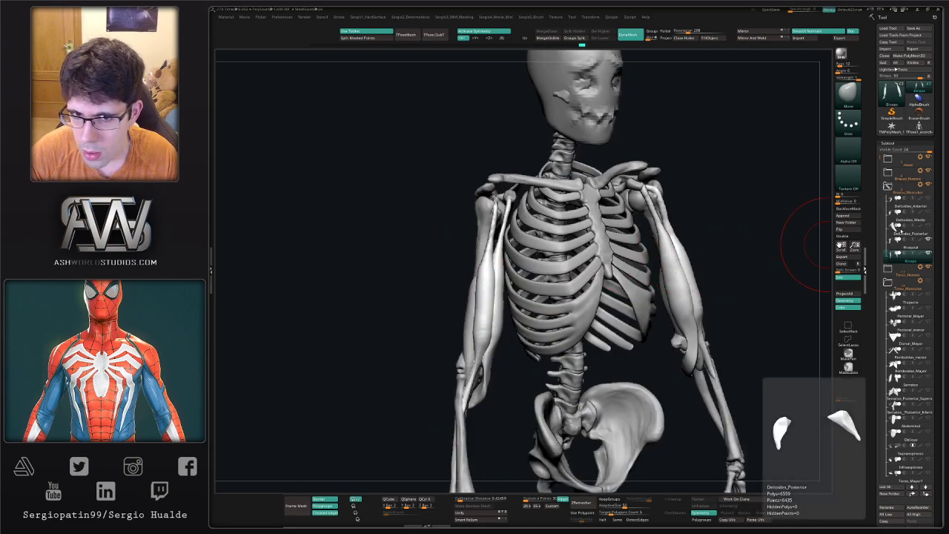
mouse_move(487, 254)
right_mouse_down()
mouse_move(489, 246)
mouse_move(476, 275)
mouse_move(518, 286)
right_mouse_up()
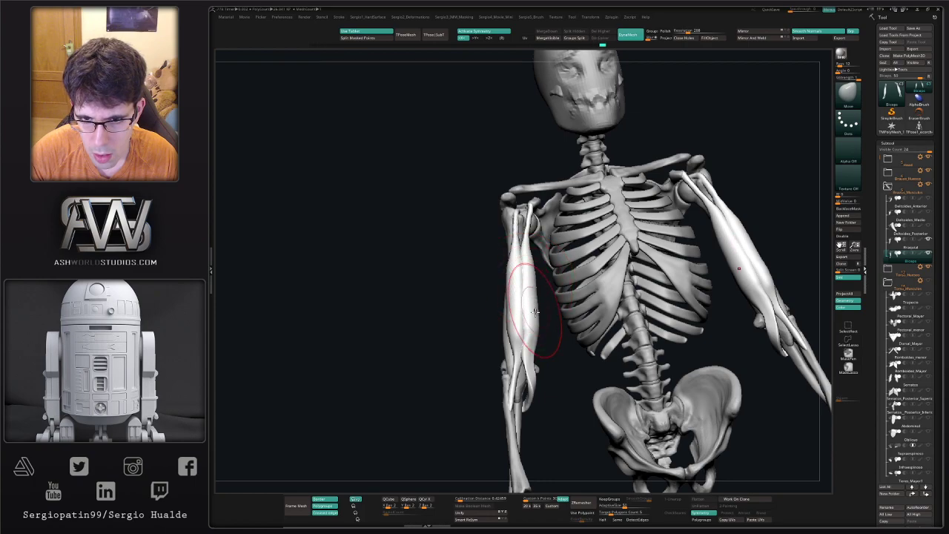
mouse_move(551, 339)
right_mouse_down()
mouse_move(512, 349)
mouse_move(529, 331)
mouse_move(533, 286)
right_mouse_up()
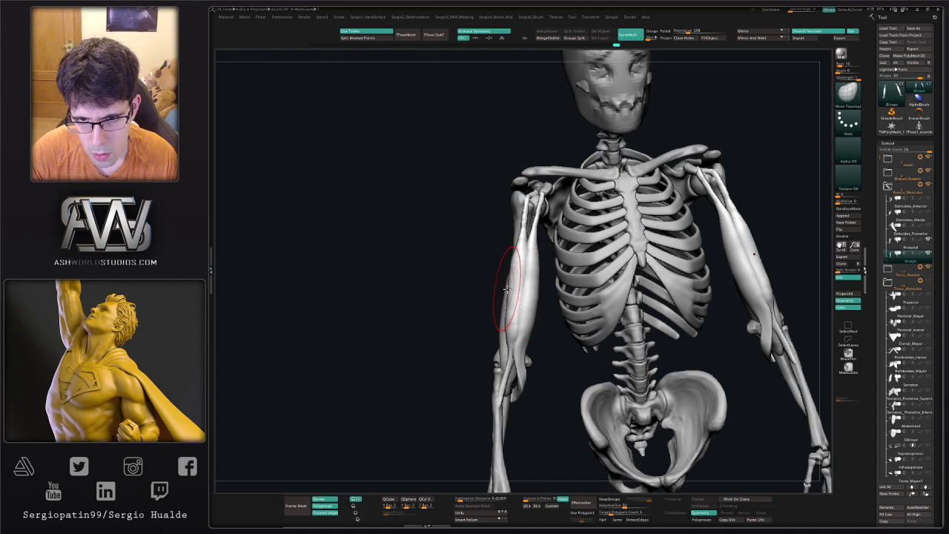
right_click_drag(513, 292, 511, 300)
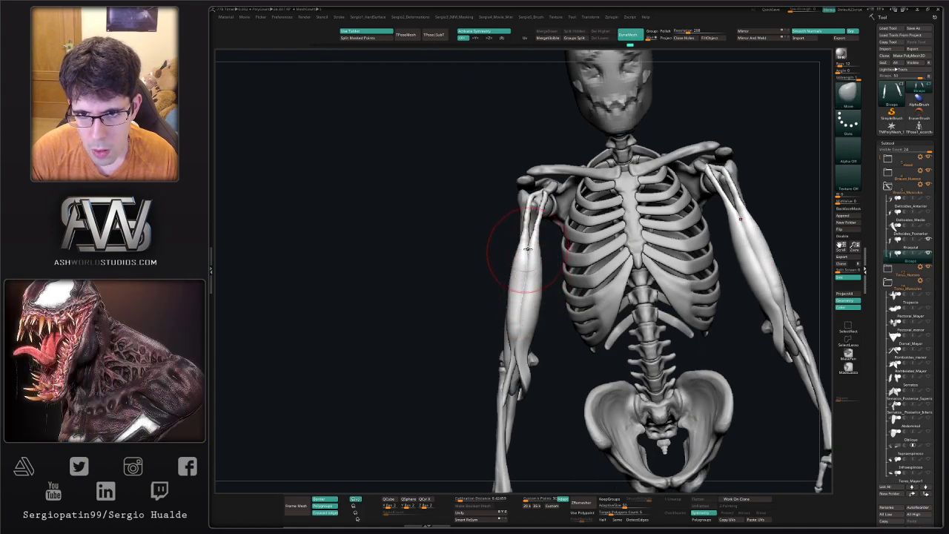
right_click_drag(527, 251, 819, 232, "ctrl")
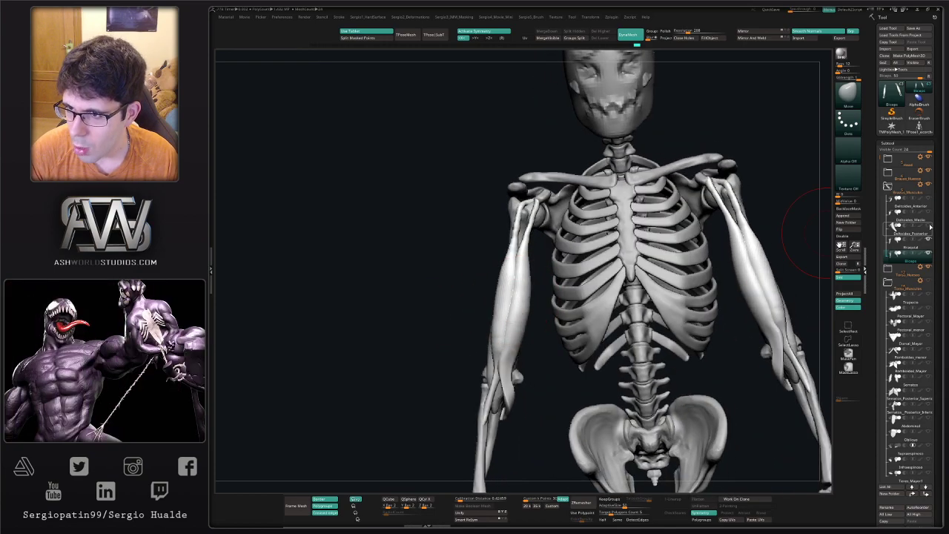
Show the deltoid subtools again, collapse the Torso_Musculos folder and hide the Torso_Huesos folder
left_click(928, 213)
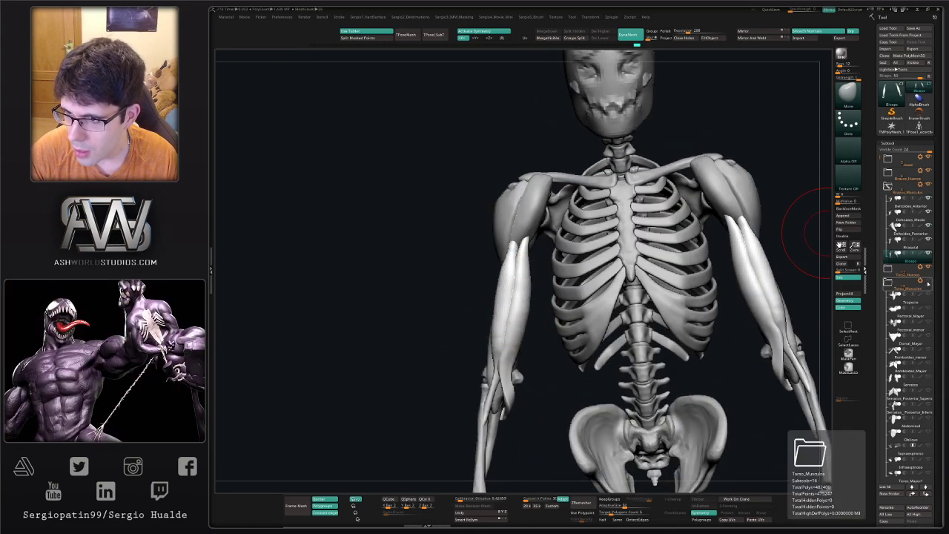
left_click(889, 286)
left_click(928, 267)
right_click_drag(685, 294, 595, 292)
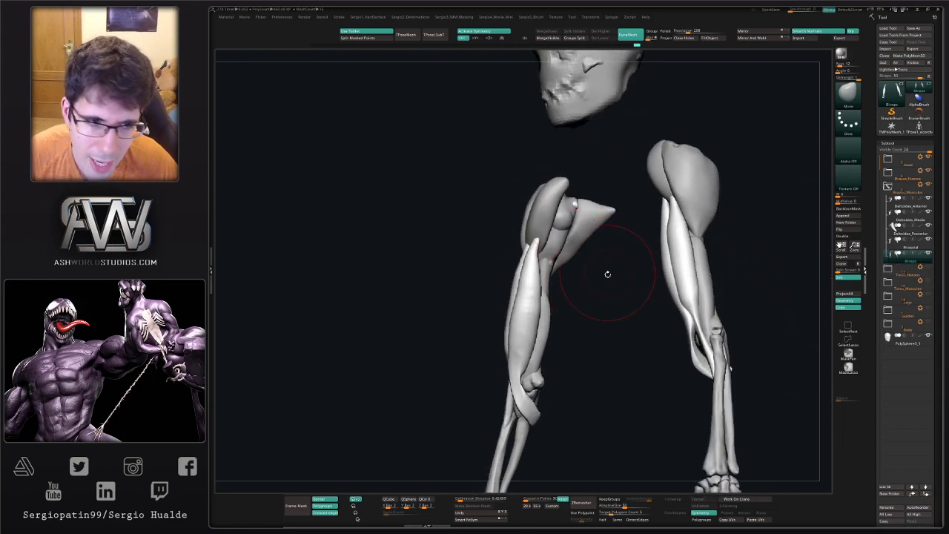
mouse_move(577, 253)
right_mouse_down("ctrl")
mouse_move(593, 309)
mouse_move(583, 296)
right_mouse_up("ctrl")
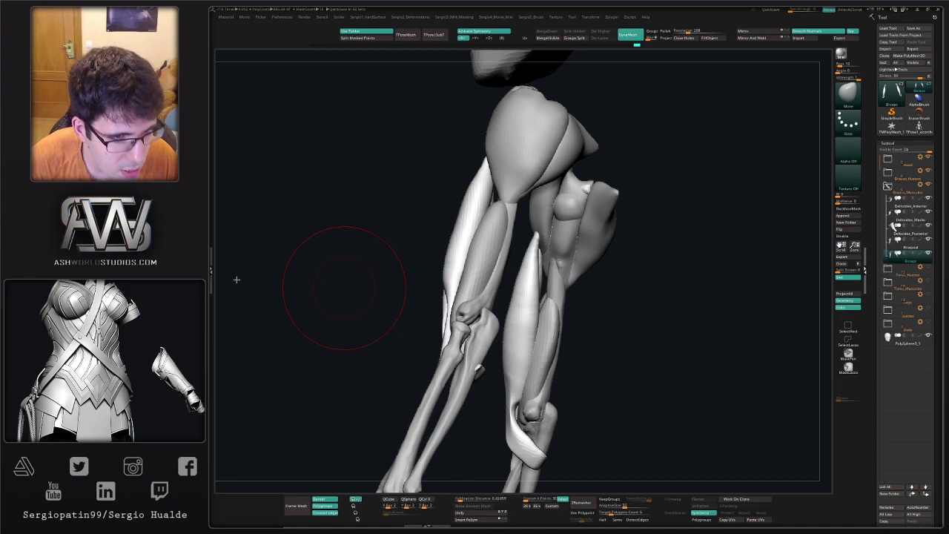
Select the Braquial muscle on the arm and duplicate its subtool
left_click_drag(657, 349, 631, 349)
mouse_move(632, 349)
right_mouse_down("ctrl")
mouse_move(553, 308)
mouse_move(592, 325)
right_mouse_up("ctrl")
left_click_drag(592, 326, 625, 351)
left_click(549, 341, "alt")
key("alt+s")
key("ctrl+shift+d")
Rename the Braquial copy as Coracobraquial and show the other subtools again
left_click(907, 259)
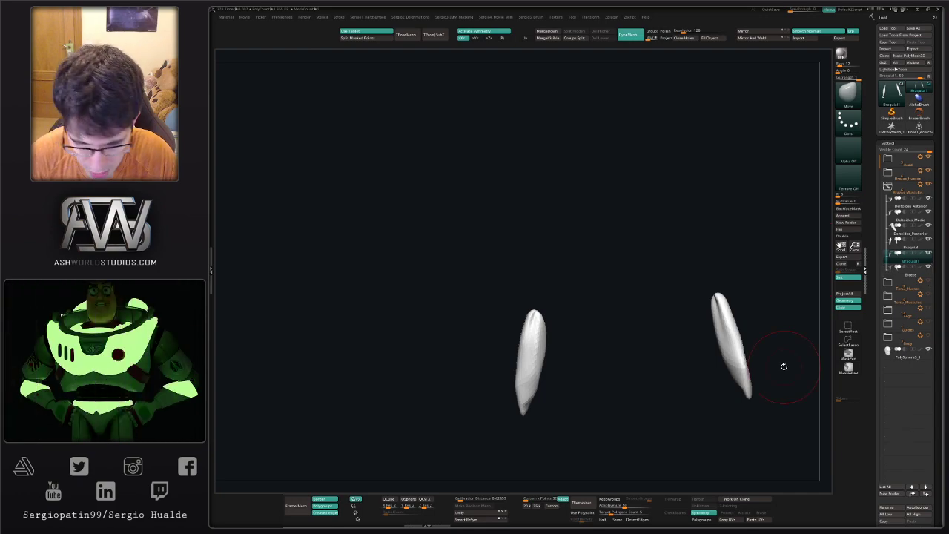
key("F2")
type("Coracobraq")
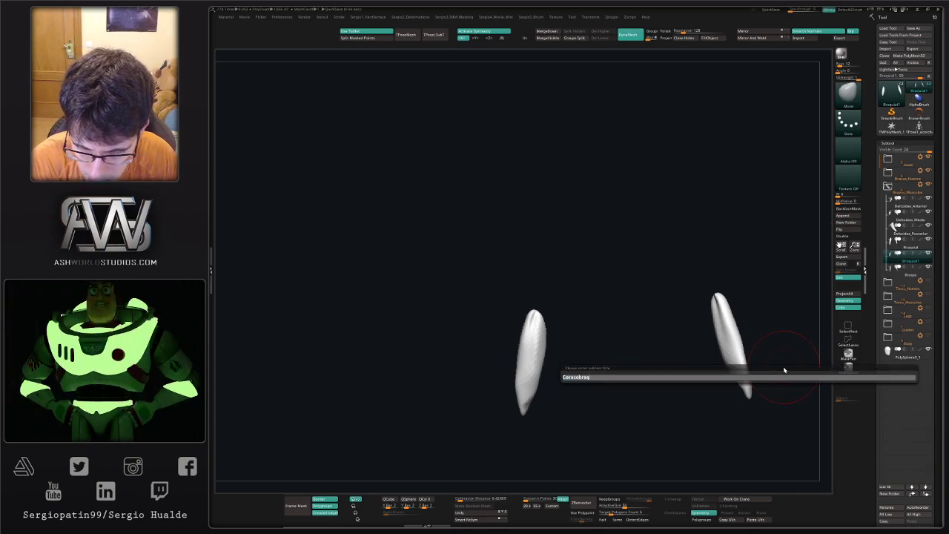
type("Coracobraquial")
key("Return")
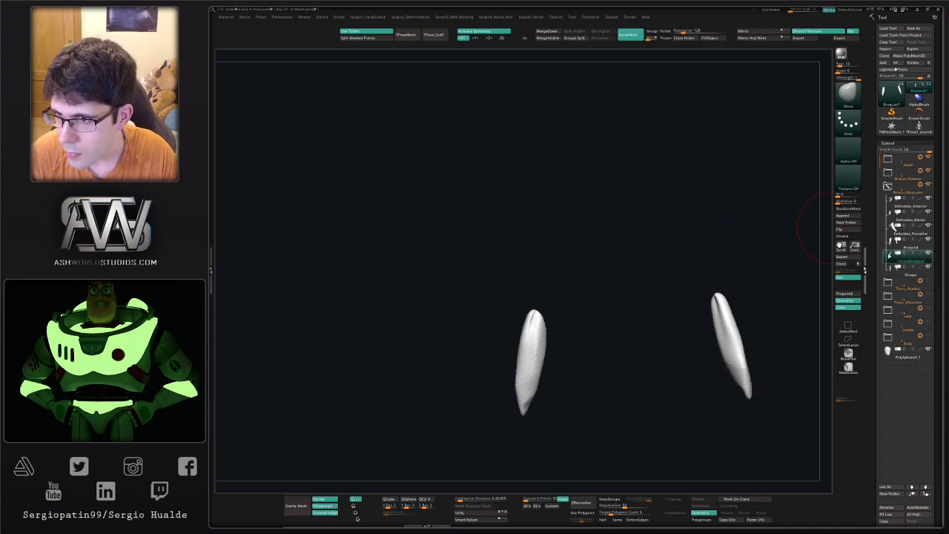
left_click(612, 317, "ctrl+shift")
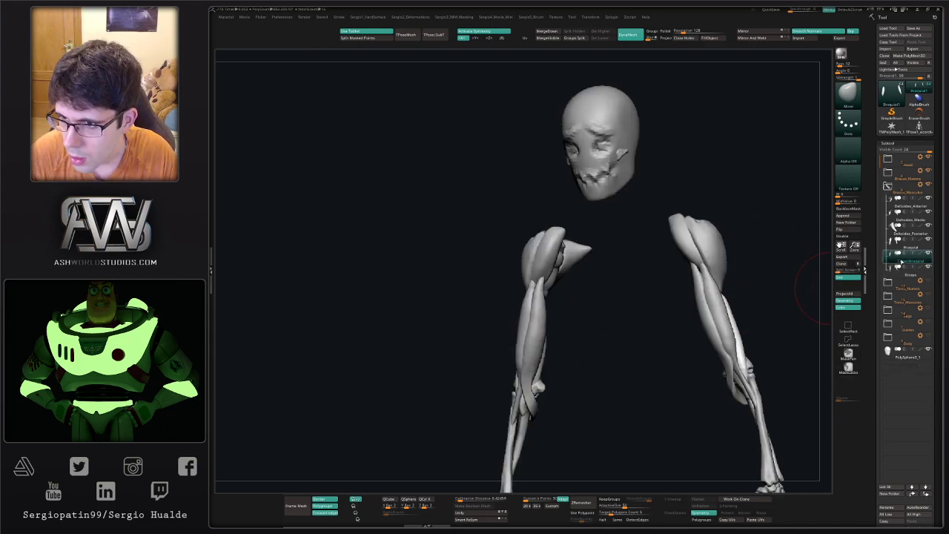
Place the Coracobraquial subtool above Braquial in the list and reposition the muscle on the inner upper arm with the transform gizmo
left_click_drag(901, 261, 898, 242)
left_click_drag(637, 319, 540, 265)
key("w")
left_click_drag(590, 314, 658, 310)
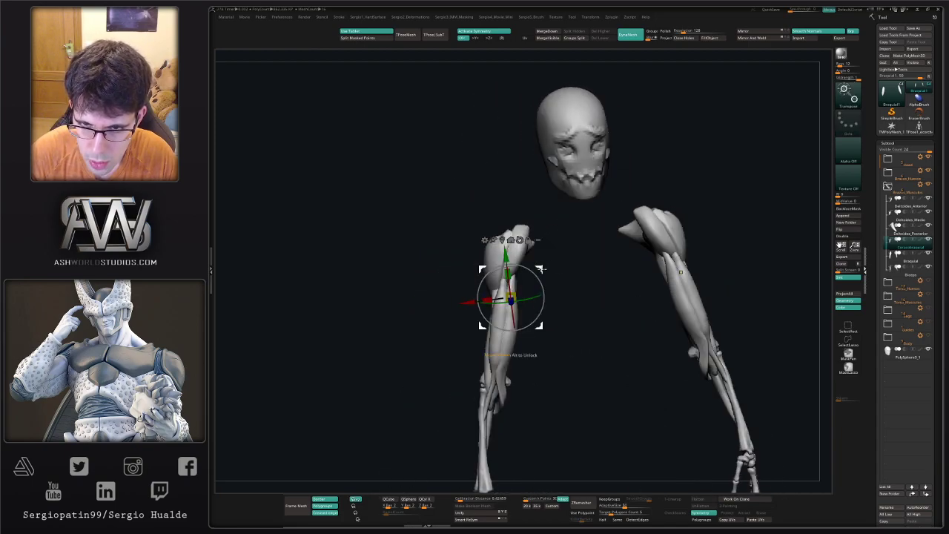
left_click_drag(542, 268, 557, 264)
Smooth the coracobrachialis, remesh it and refine its volume with the Inflat brush
key("q")
key("s")
left_click_drag(526, 293, 524, 300, "shift")
left_click_drag(561, 311, 561, 359, "ctrl")
mouse_move(523, 317)
left_mouse_down("shift")
mouse_move(520, 300)
mouse_move(516, 331)
mouse_move(540, 314)
mouse_move(506, 324)
mouse_move(513, 316)
left_mouse_up("shift")
key("b")
key("i")
key("n")
left_click(552, 326, "ctrl+shift")
Stretch and align the coracobrachialis along the inner side of the upper arm with the Move brush
key("b")
key("m")
key("v")
right_click_drag(499, 324, 495, 333)
left_click_drag(489, 331, 507, 328)
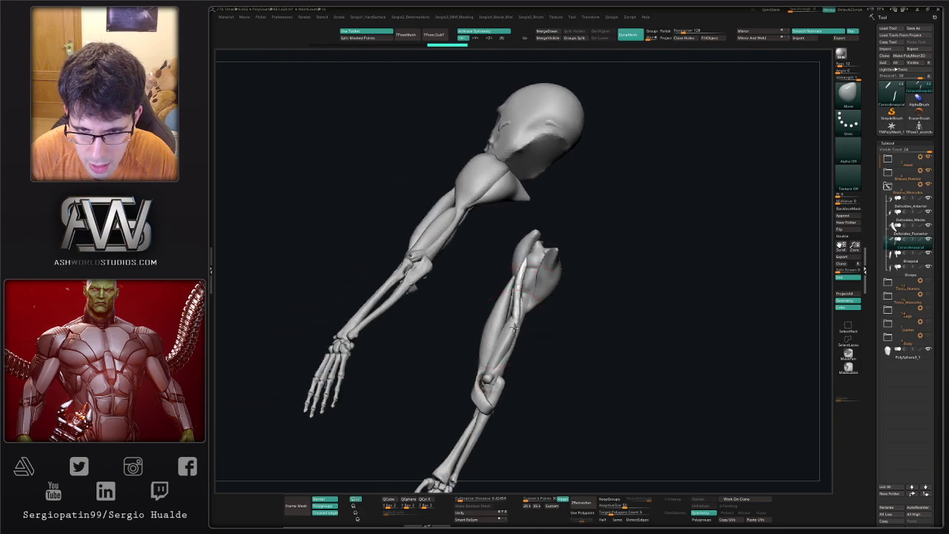
right_click_drag(525, 296, 522, 332)
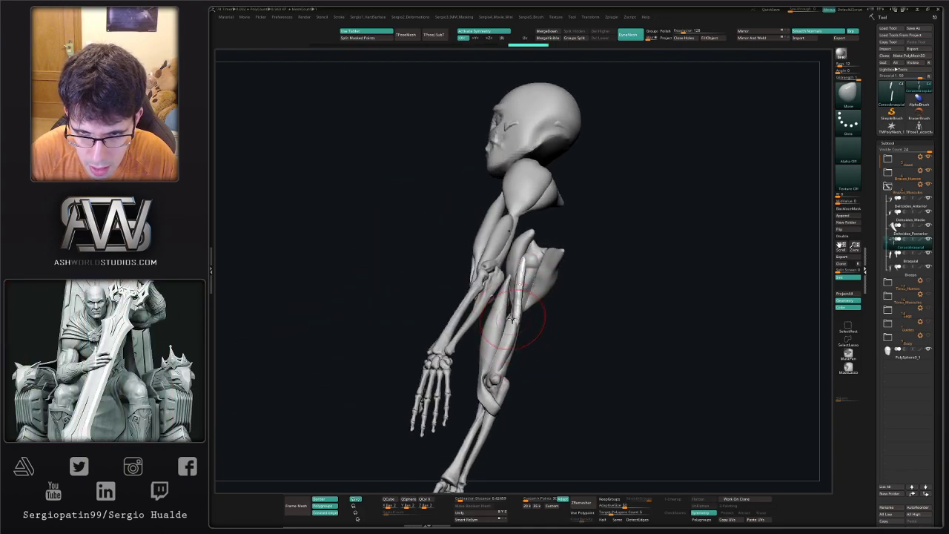
left_click_drag(516, 320, 519, 288)
right_click_drag(519, 289, 497, 334)
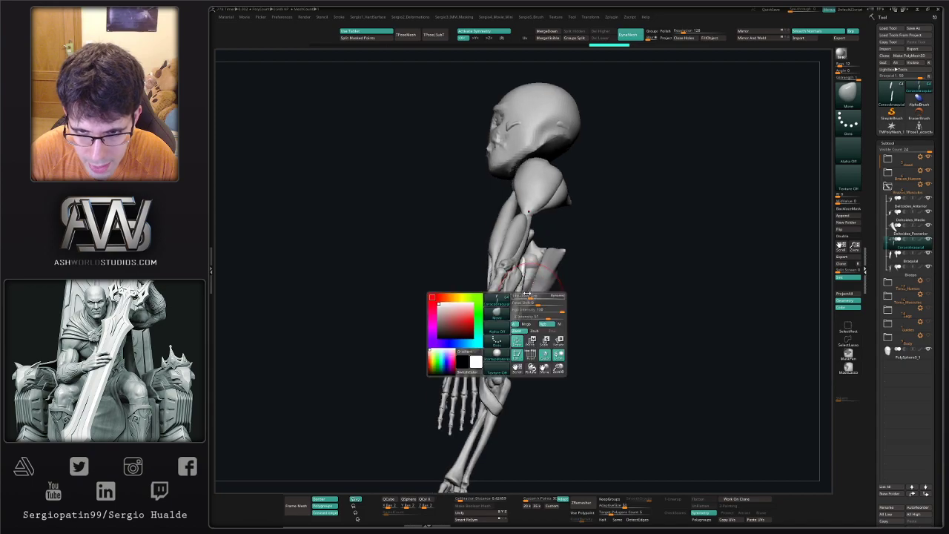
Thicken the coracobrachialis with the Inflat brush
key("i")
right_click_drag(547, 311, 522, 298)
left_click_drag(518, 299, 517, 298)
right_click_drag(517, 298, 516, 322)
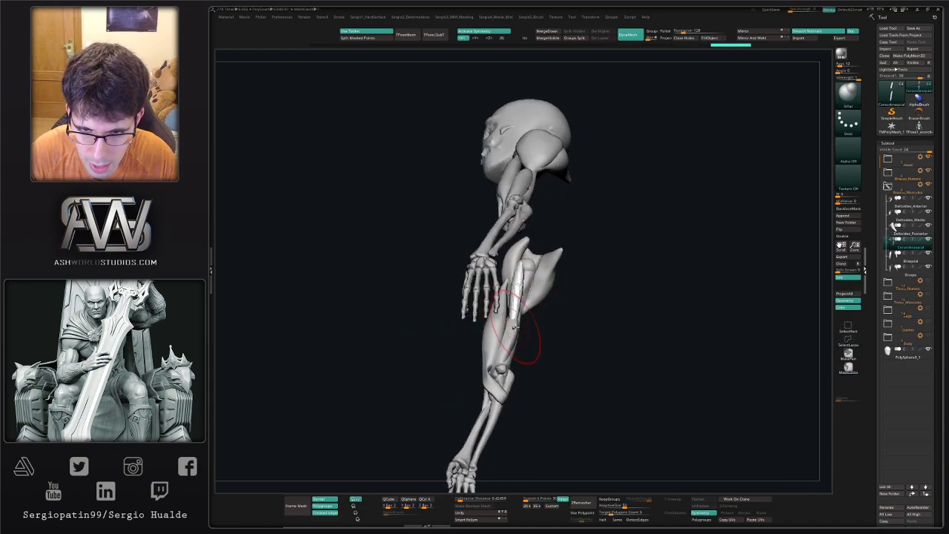
Select the Braquial muscle and pull its upper inner end down with the Move brush to make room for the coracobrachialis
left_click(511, 338, "alt")
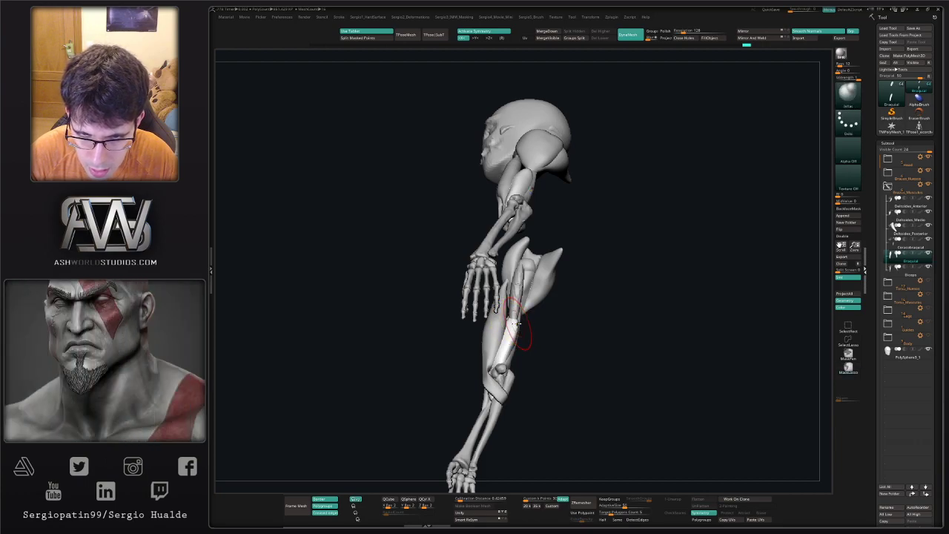
key("m")
left_click_drag(514, 323, 512, 339)
right_click_drag(517, 326, 511, 336)
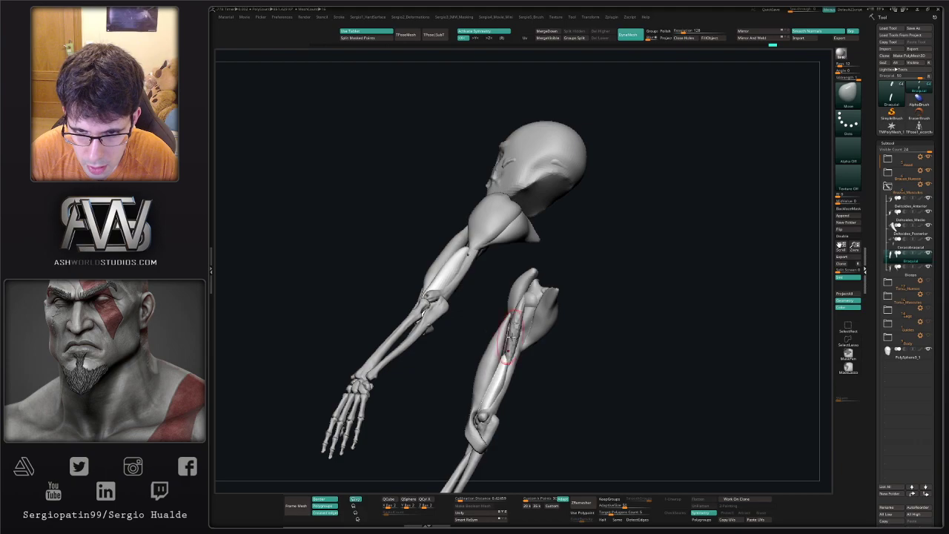
Select Coracobraquial, hide the Brazos_Musculos folder and show the Torso_Huesos folder to see the muscle against the bones
left_click(514, 338, "alt")
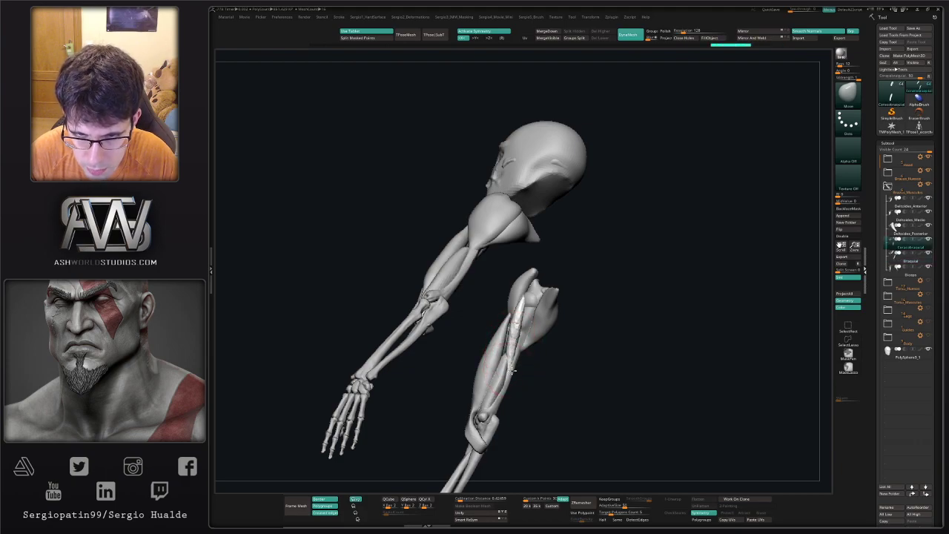
right_click_drag(555, 355, 627, 292)
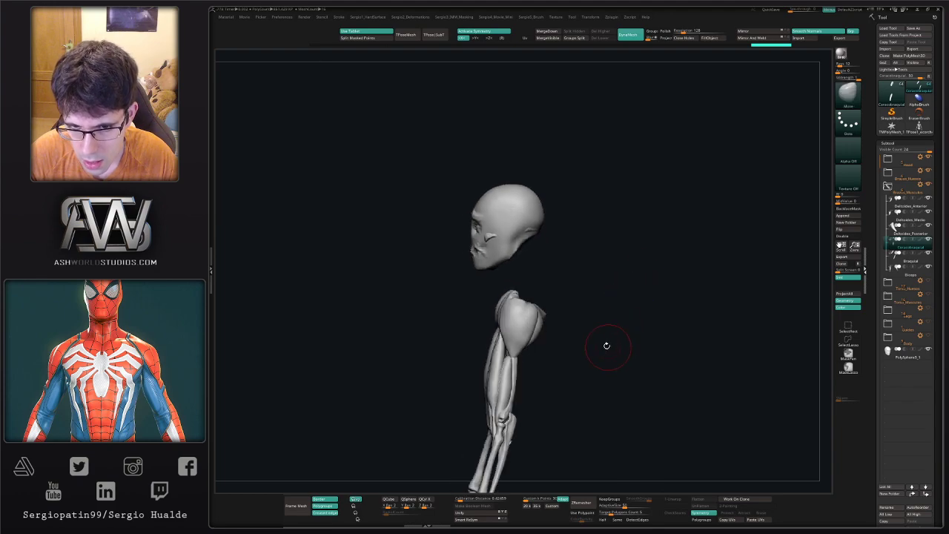
left_click(927, 185)
mouse_move(924, 272)
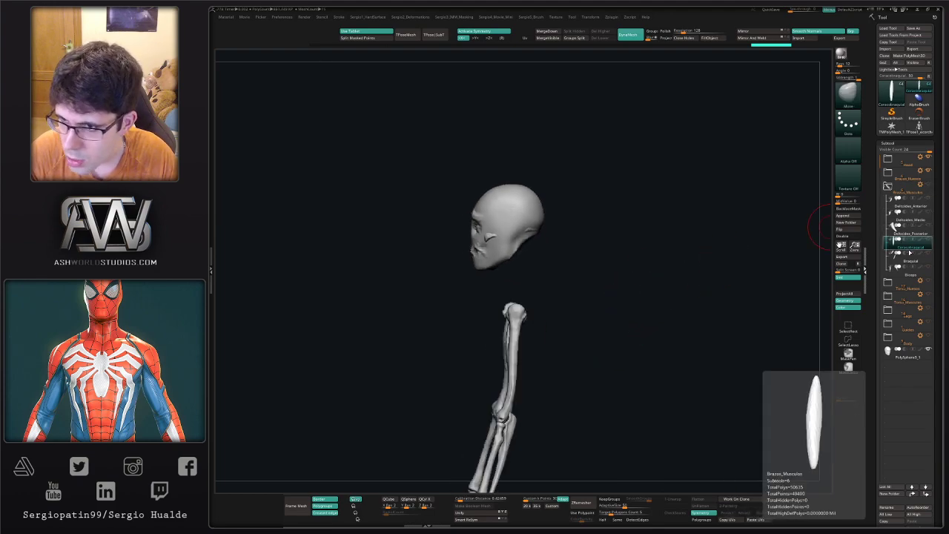
left_click(928, 281)
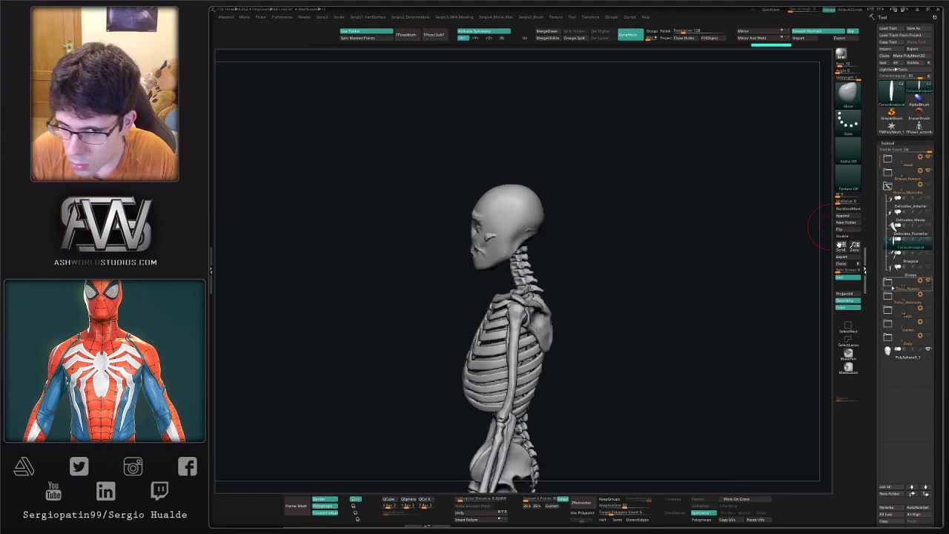
right_click_drag(646, 317, 671, 307)
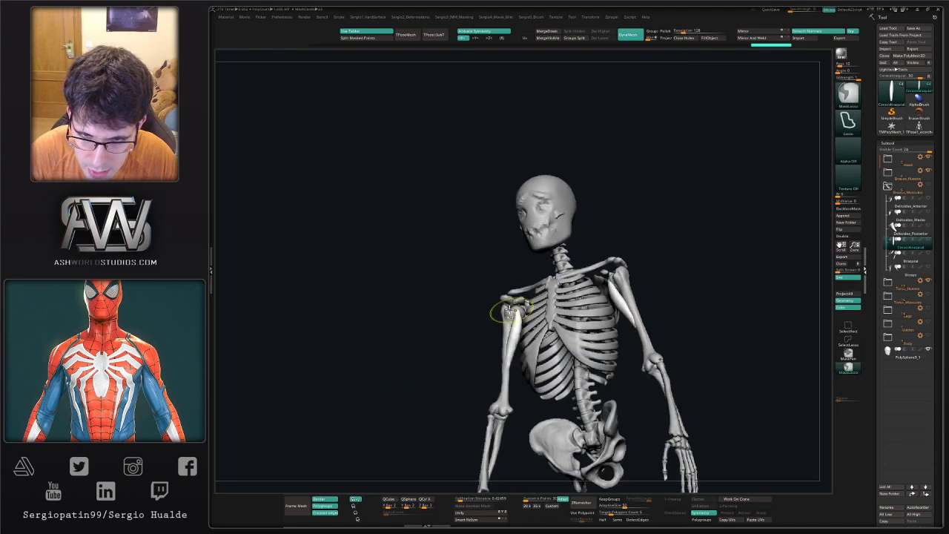
right_click_drag(509, 309, 483, 318, "ctrl")
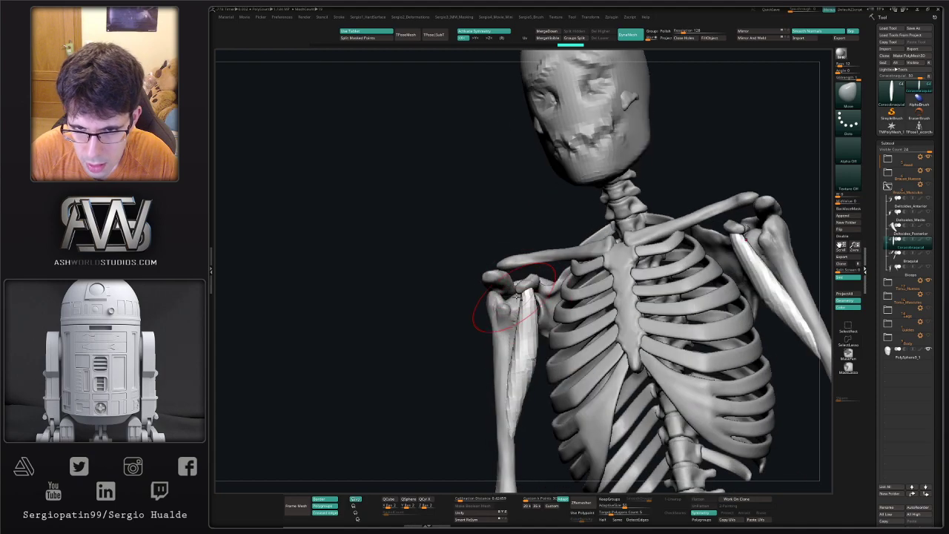
Slim the coracobrachialis between the coracoid process and the humerus with the Move brush and smooth its surface
left_click_drag(535, 341, 527, 343)
left_click_drag(532, 359, 525, 358)
left_click_drag(526, 322, 522, 382, "shift")
right_click_drag(522, 378, 525, 317)
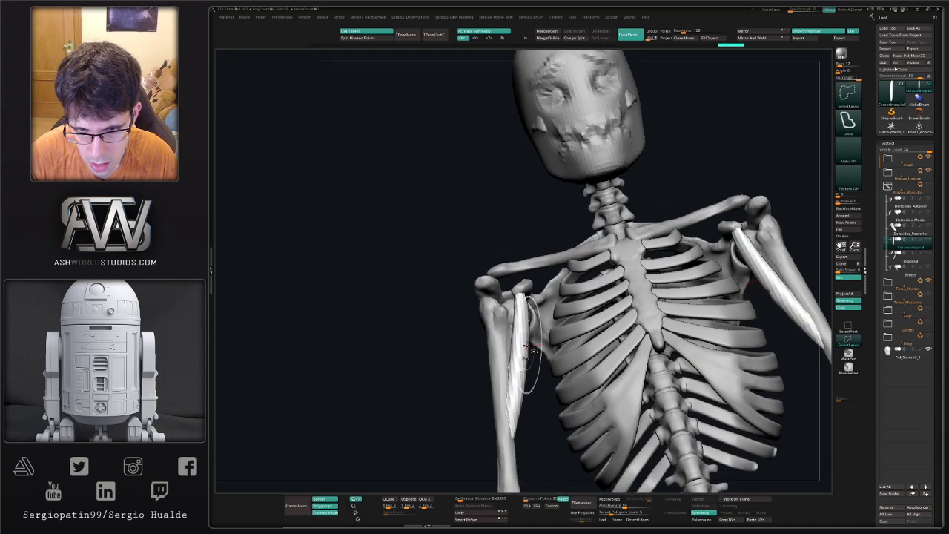
Show the Brazos_Musculos folder again and select the Biceps muscle in a front view
left_click(927, 185)
right_click_drag(786, 252, 630, 334, "ctrl")
mouse_move(630, 333)
right_mouse_down("shift")
mouse_move(500, 383)
mouse_move(505, 359)
right_mouse_up("shift")
left_click(504, 369, "alt")
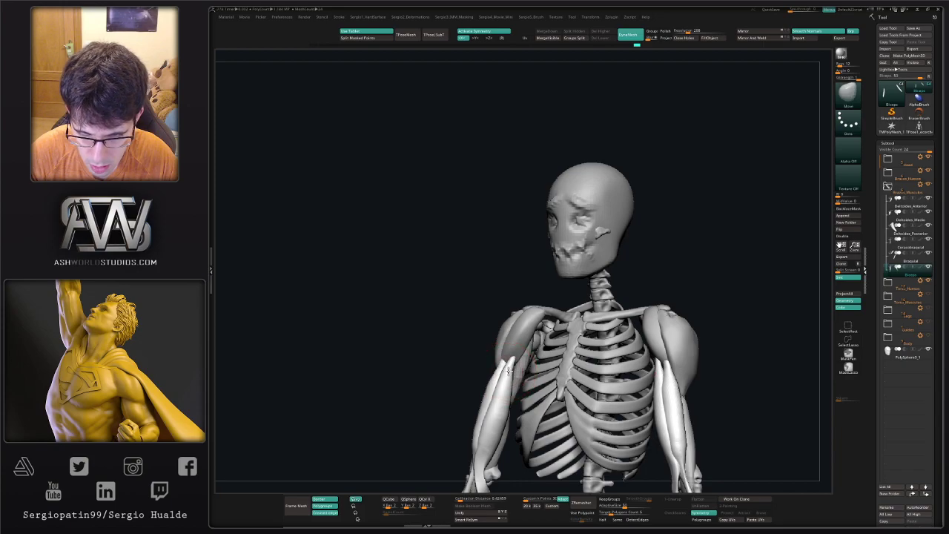
right_click_drag(511, 372, 499, 375, "shift")
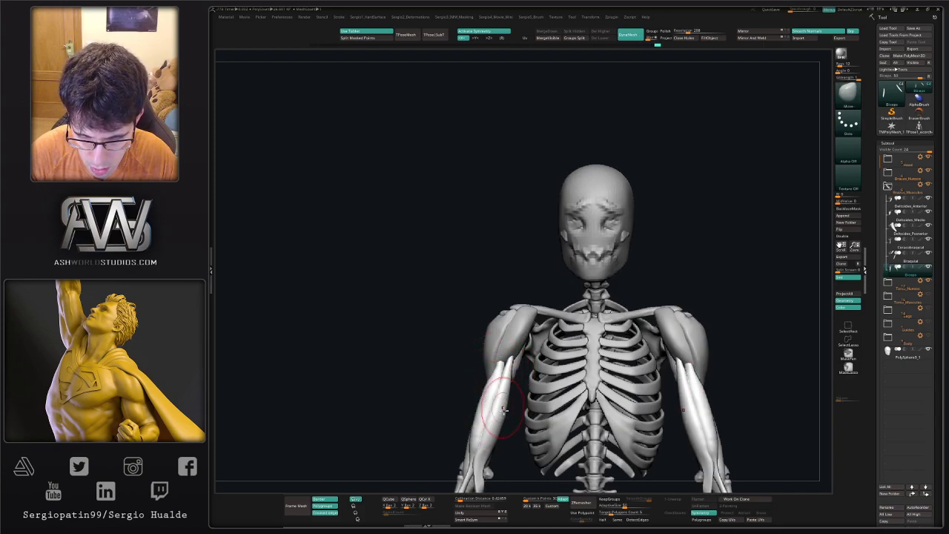
Select the Deltoides_Anterior muscle, check it in isolation, and adjust its lower end above the biceps with the Move brush
right_click_drag(502, 410, 485, 382)
right_click_drag(498, 415, 512, 404)
left_click(507, 350, "alt")
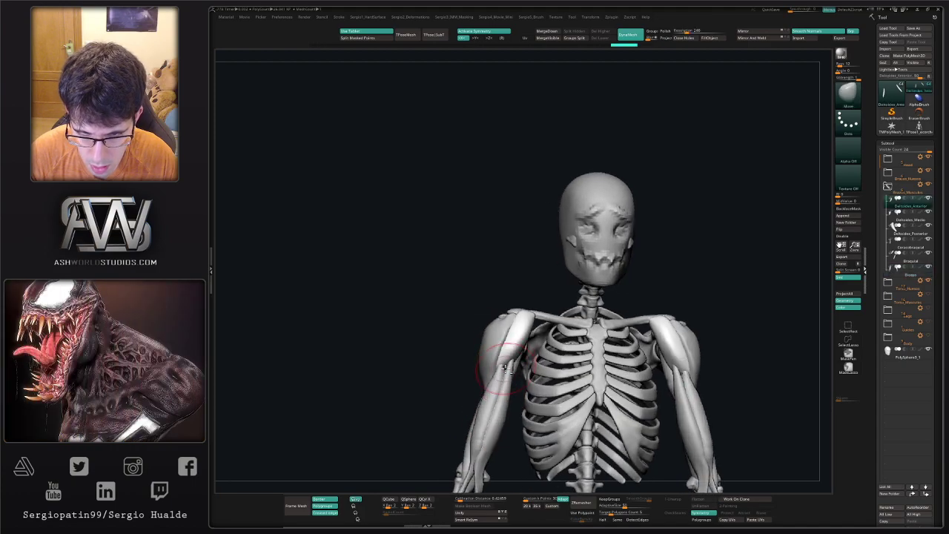
right_click_drag(505, 356, 506, 376)
left_click(505, 374, "ctrl+shift")
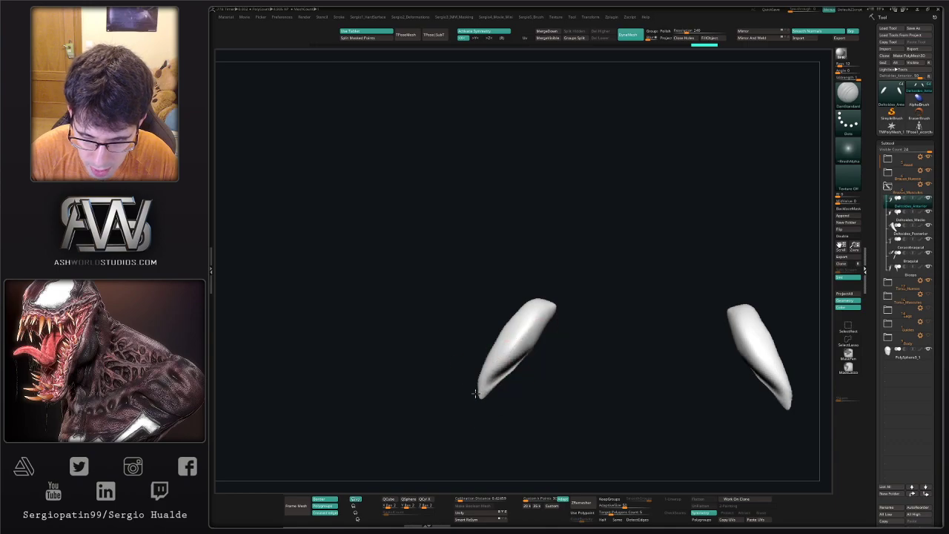
left_click(453, 401, "ctrl+shift")
right_click_drag(477, 403, 490, 371)
key("ctrl+z")
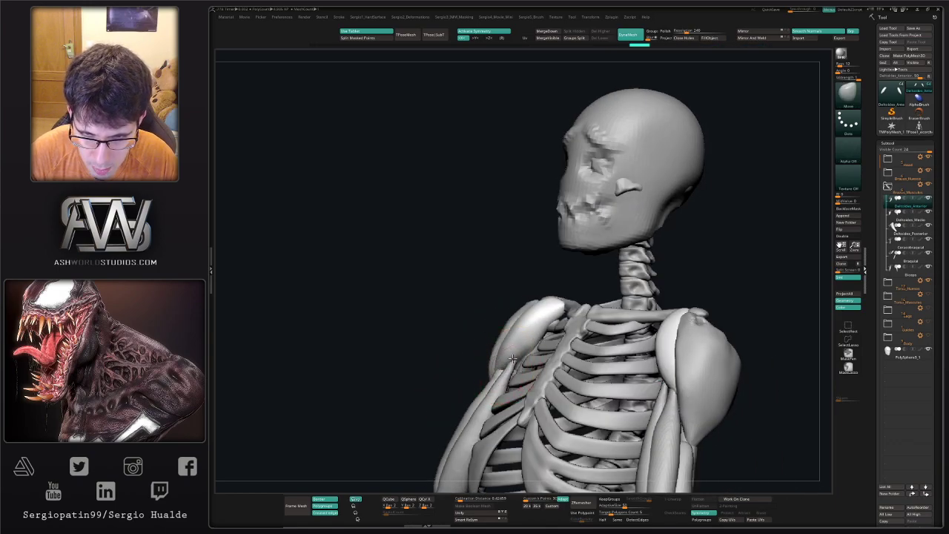
left_click_drag(504, 365, 512, 358)
Select the Biceps muscle, check it in isolation, and reshape its upper part below the deltoid with the Move brush
left_click(499, 379, "alt")
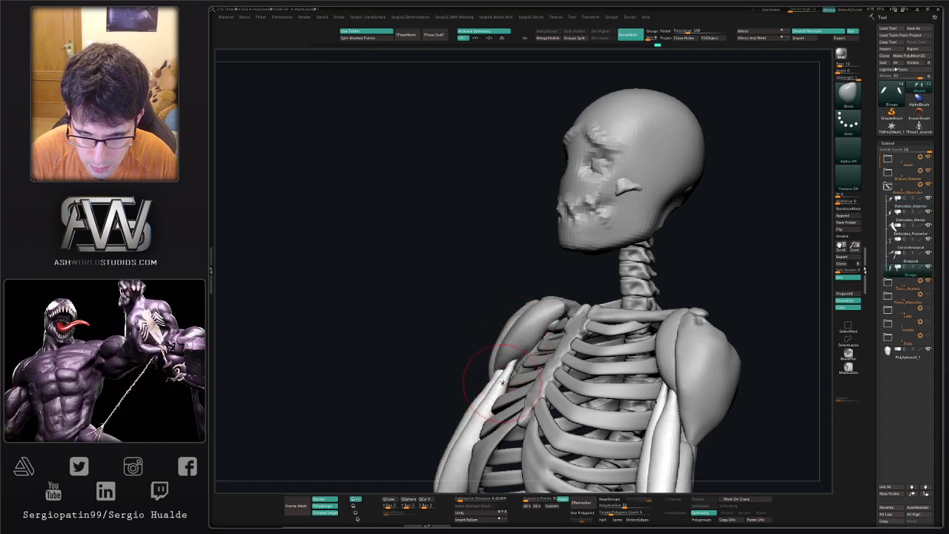
left_click(507, 368, "ctrl+shift")
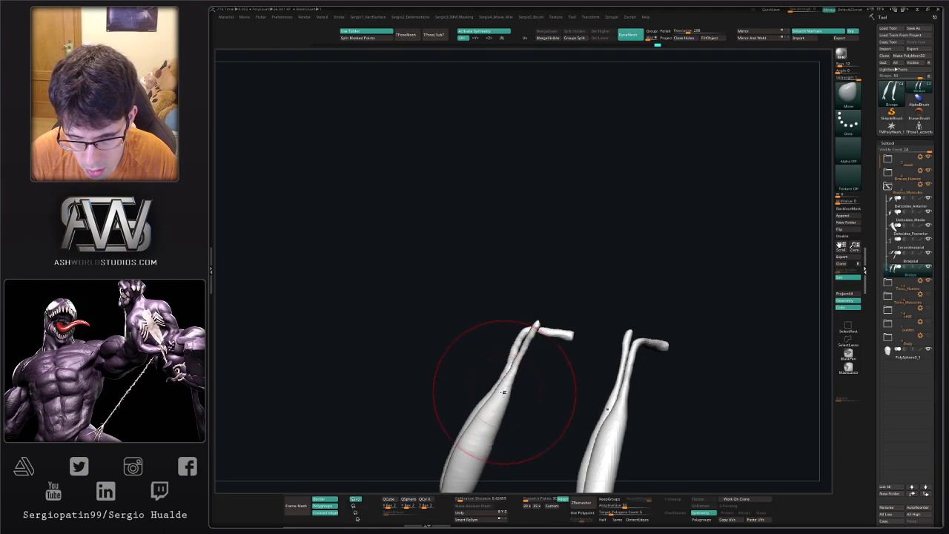
left_click(507, 384, "ctrl+shift")
right_click_drag(507, 384, 535, 390)
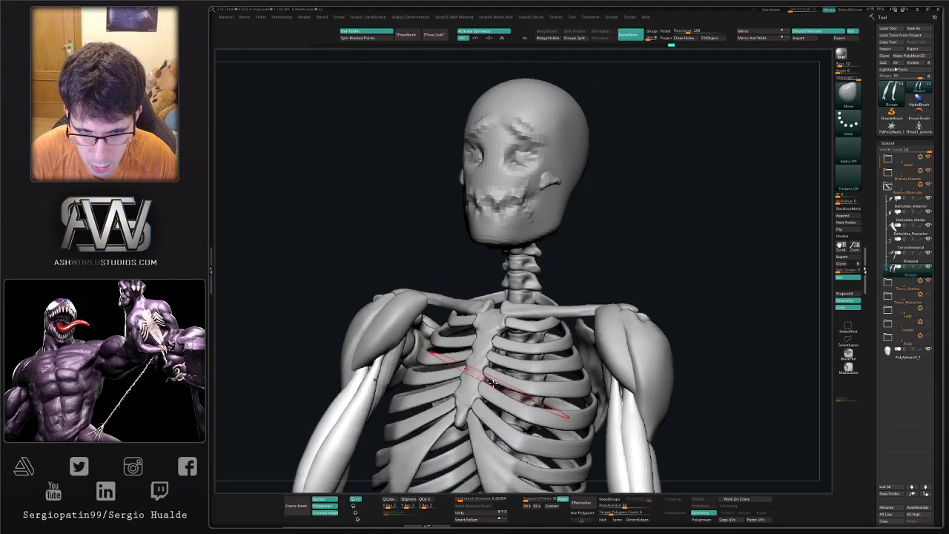
right_click_drag(423, 375, 521, 368, "alt")
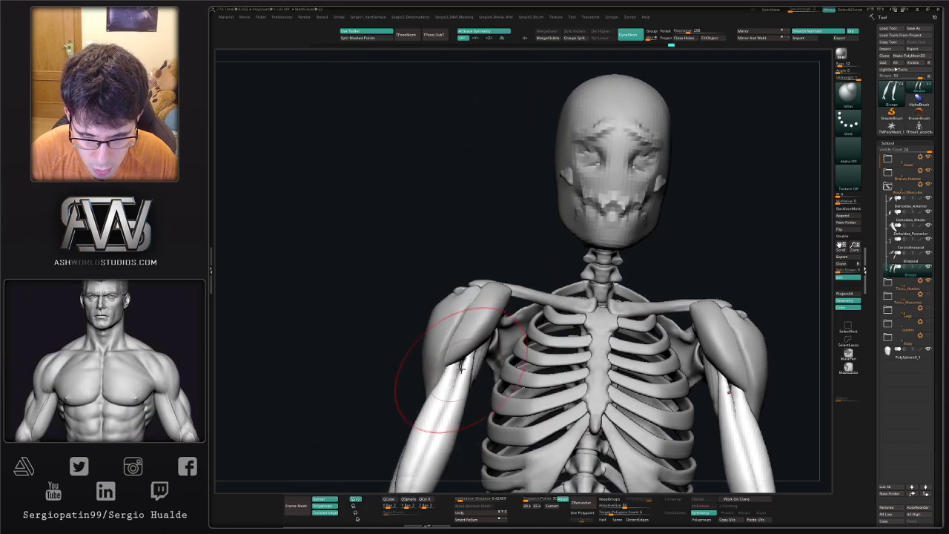
left_click_drag(460, 359, 456, 378)
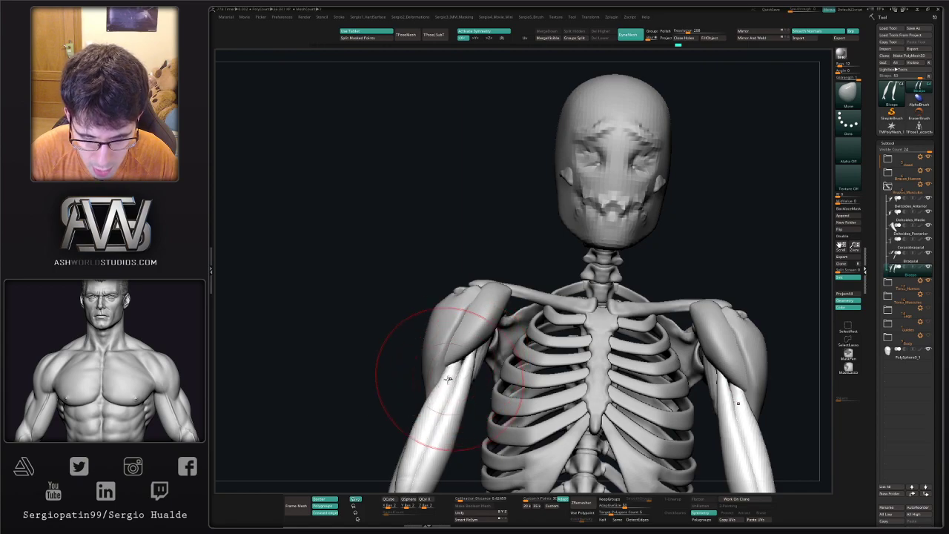
left_click_drag(439, 415, 429, 415)
Select the Deltoides_Anterior muscle again and nudge its lower tip down over the upper arm with the Move brush
mouse_move(430, 415)
right_mouse_down("ctrl")
mouse_move(458, 394)
mouse_move(459, 409)
mouse_move(461, 379)
right_mouse_up("ctrl")
right_click_drag(461, 380, 475, 362)
left_click(476, 345, "alt")
left_click_drag(474, 362, 474, 374)
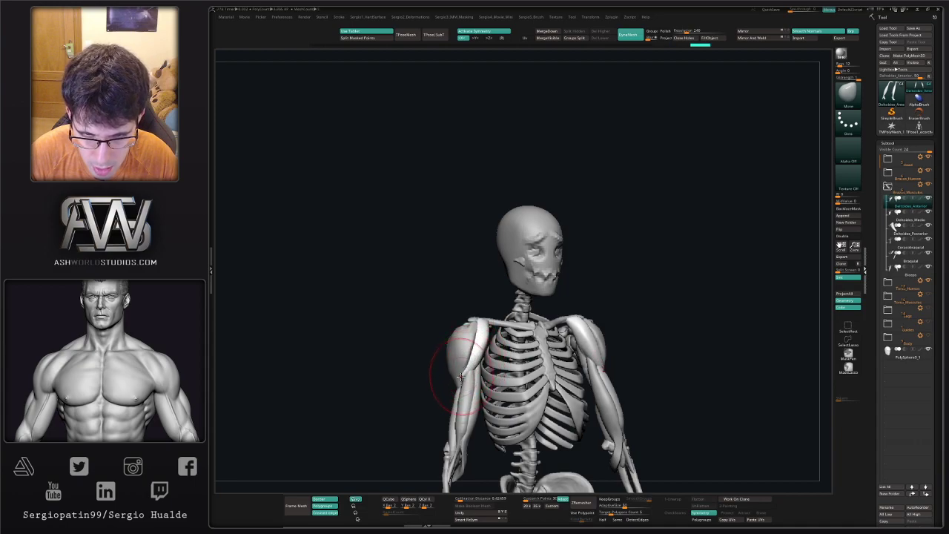
Select the Braquial muscle in a side view of the arm, where it meets the tip of the deltoid
mouse_move(460, 376)
right_mouse_down("shift")
mouse_move(481, 324)
mouse_move(529, 349)
mouse_move(525, 342)
mouse_move(467, 368)
mouse_move(486, 326)
mouse_move(477, 396)
mouse_move(467, 398)
mouse_move(504, 401)
mouse_move(489, 359)
right_mouse_up("shift")
left_click(486, 322, "alt")
right_click_drag(485, 322, 486, 308)
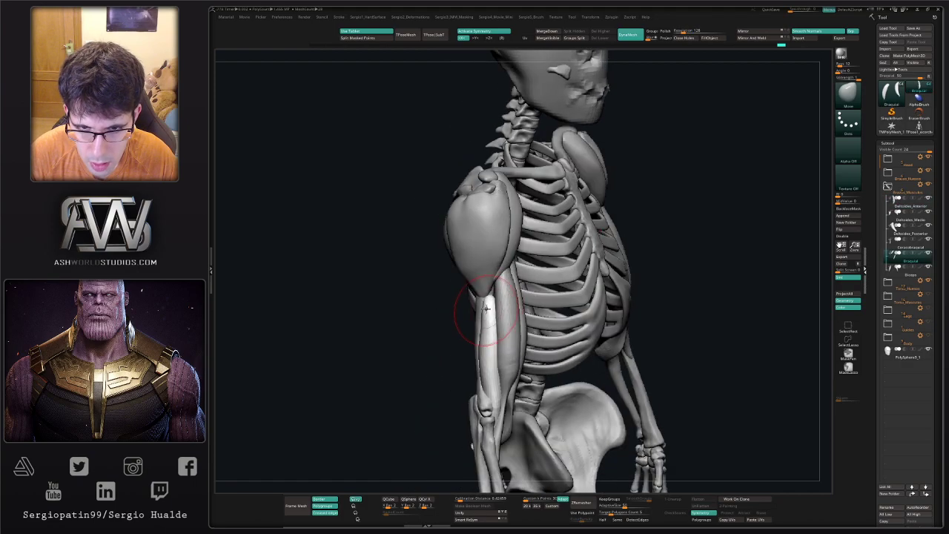
Select the Biceps subtool and isolate it from the rest of the skeleton
left_click(499, 312, "alt")
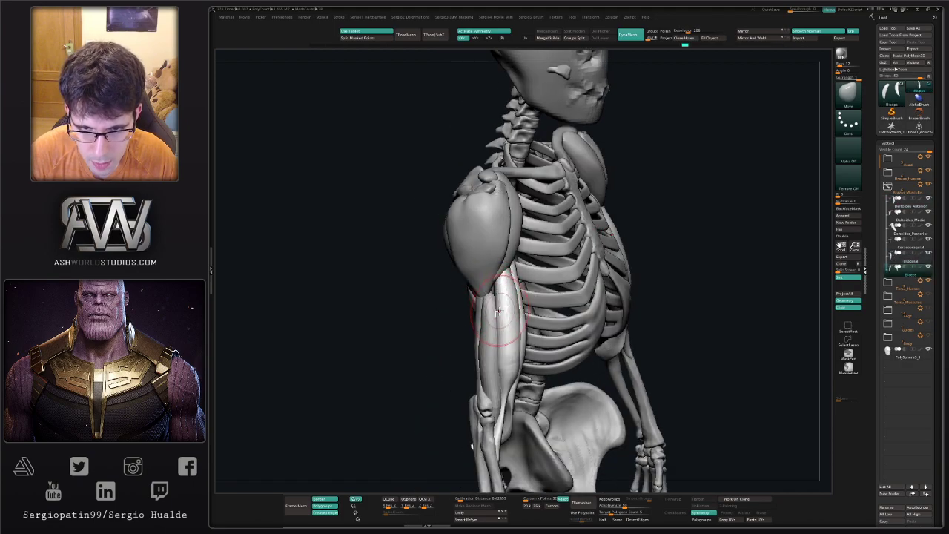
right_click_drag(507, 335, 497, 326)
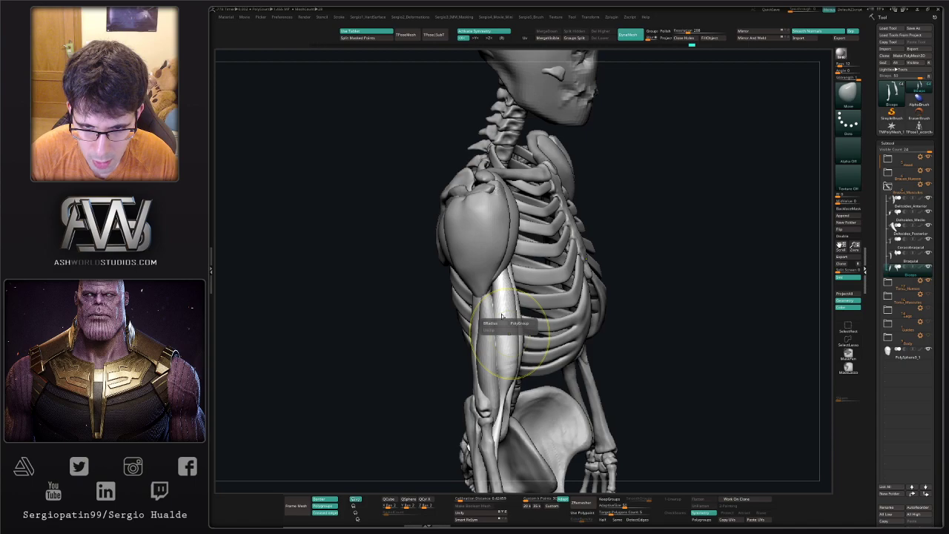
key("alt+s")
left_click(503, 335, "ctrl+shift")
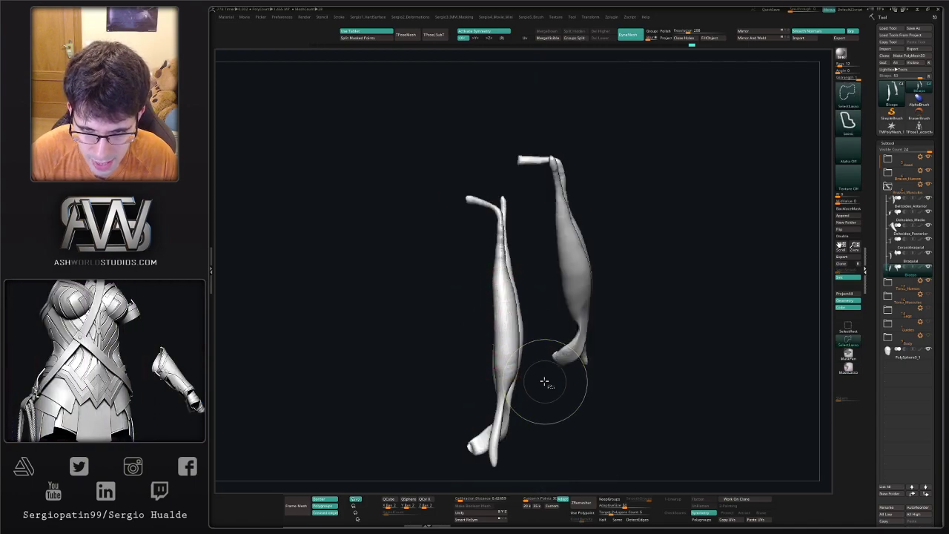
left_click(759, 39)
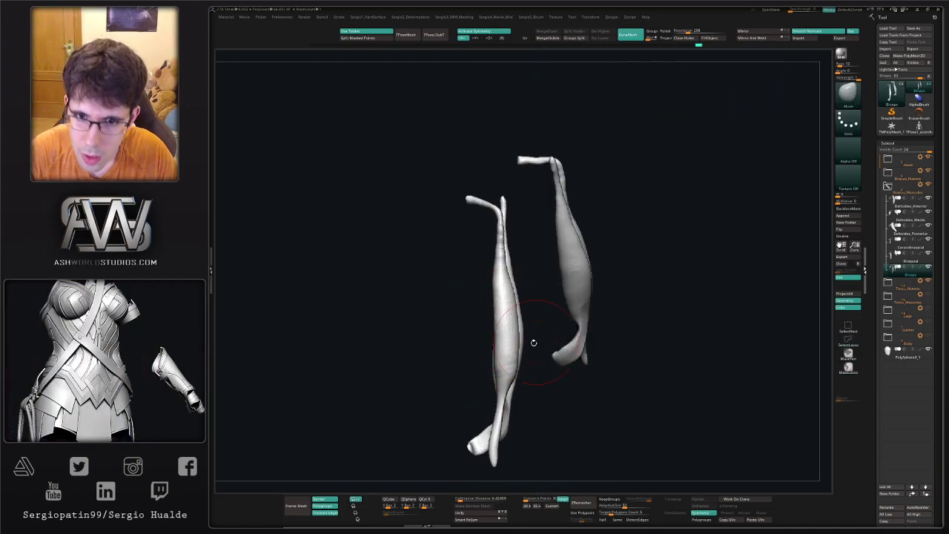
Show only the outer head of the biceps and mask its tendon ends, leaving the muscle belly unmasked
left_click(504, 347, "ctrl+shift")
right_click_drag(523, 357, 544, 395)
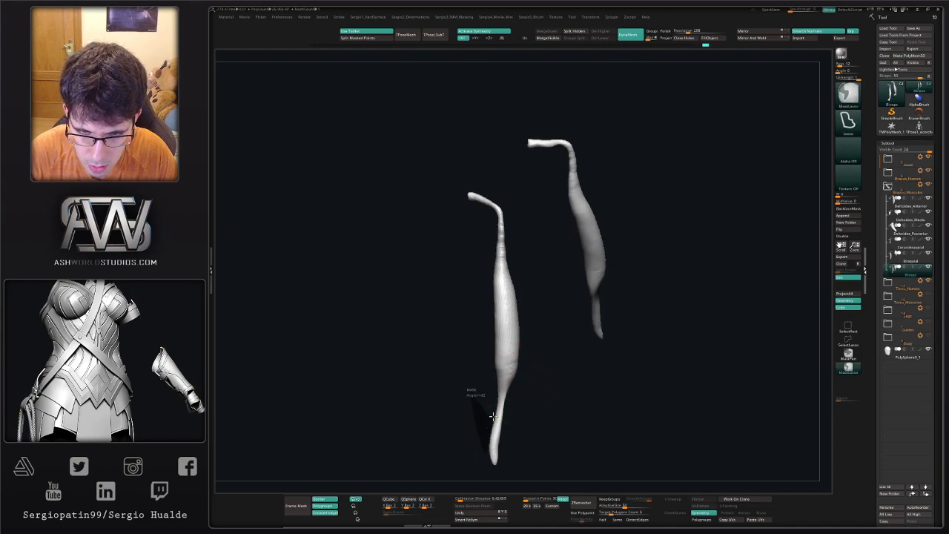
left_click_drag(466, 222, 473, 222, "ctrl")
left_click(530, 350, "ctrl")
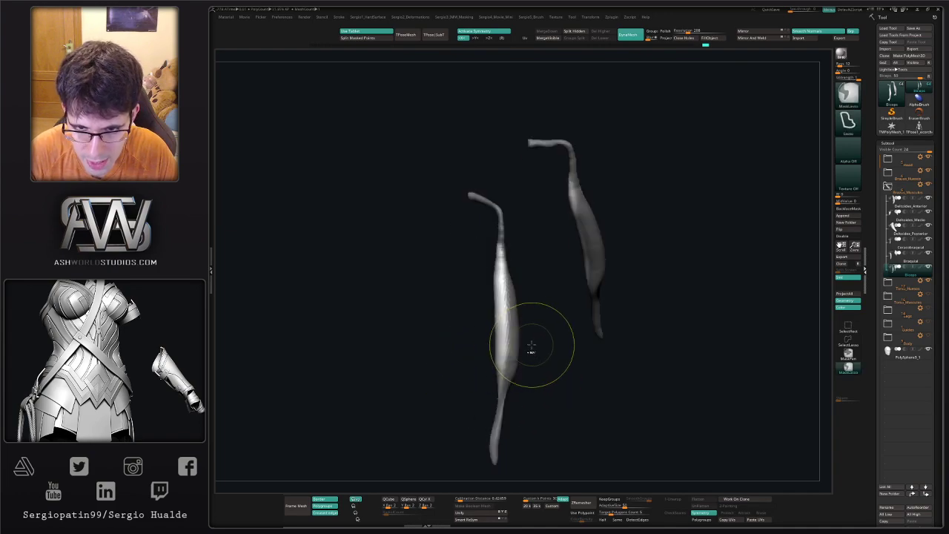
Reshape the unmasked biceps belly with the Move brush, clear the mask and show the full skeleton again
key("s")
left_click_drag(508, 360, 532, 362)
left_click(535, 363, "ctrl")
left_click(510, 357, "ctrl")
left_click(535, 364, "ctrl")
right_click_drag(525, 370, 521, 366)
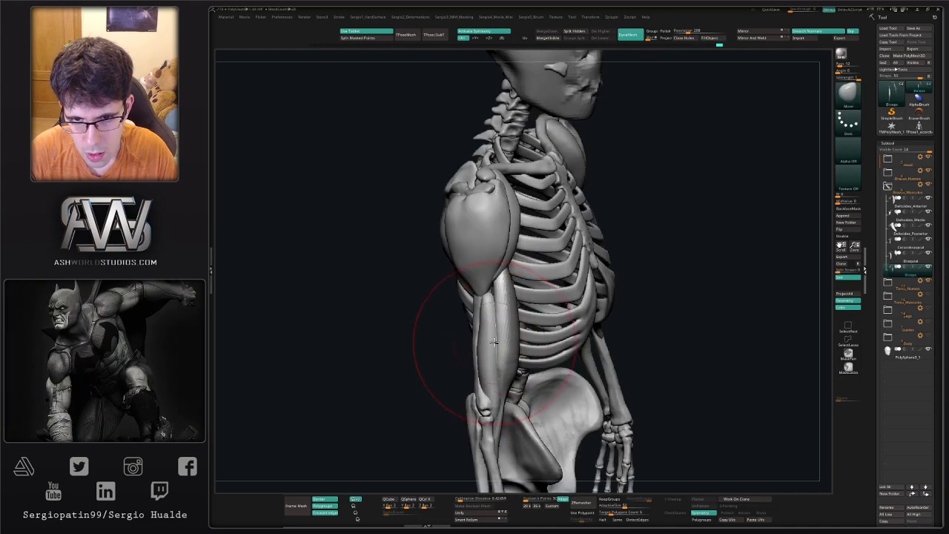
Refine the contour of the biceps with the Move brush, working from the side and front of the upper arm
right_click_drag(506, 328, 506, 337)
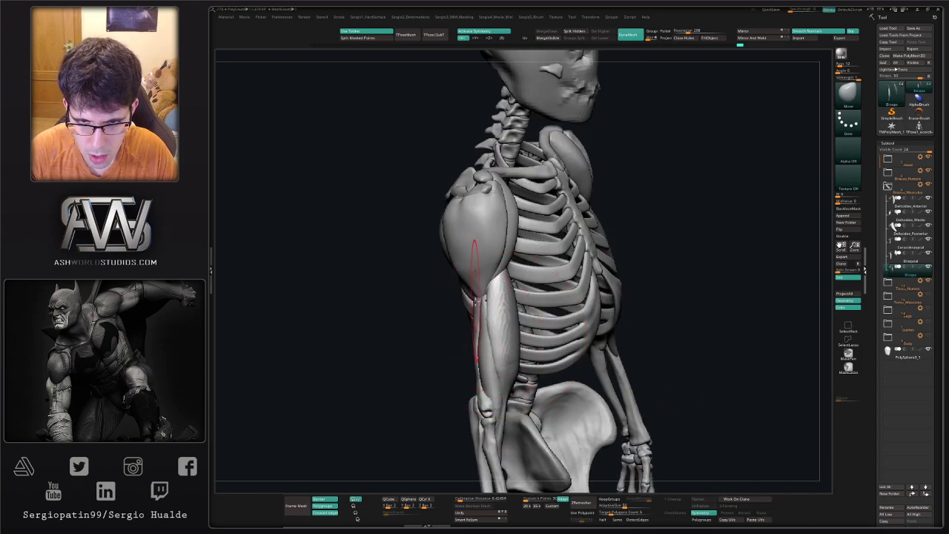
right_click_drag(475, 298, 495, 344)
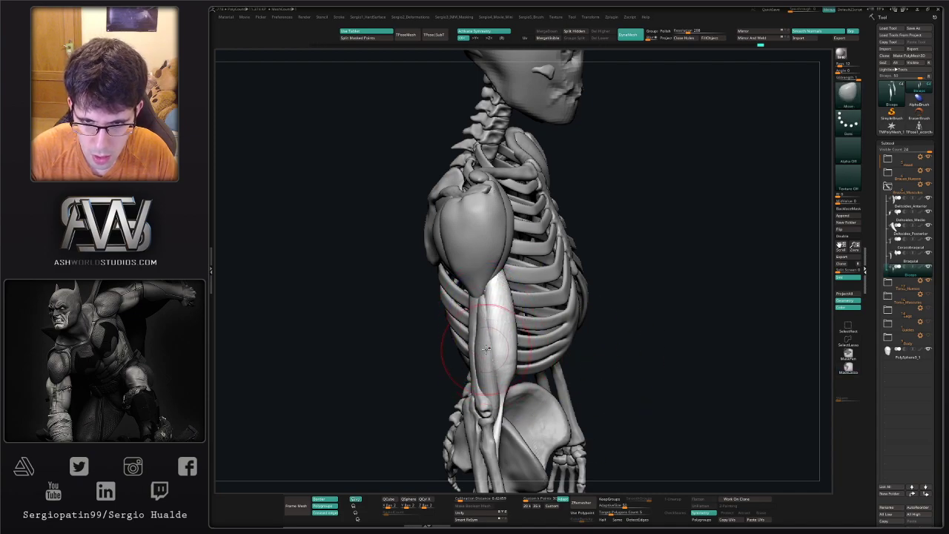
mouse_move(486, 348)
right_mouse_down()
mouse_move(455, 356)
mouse_move(491, 349)
mouse_move(491, 317)
mouse_move(506, 374)
right_mouse_up()
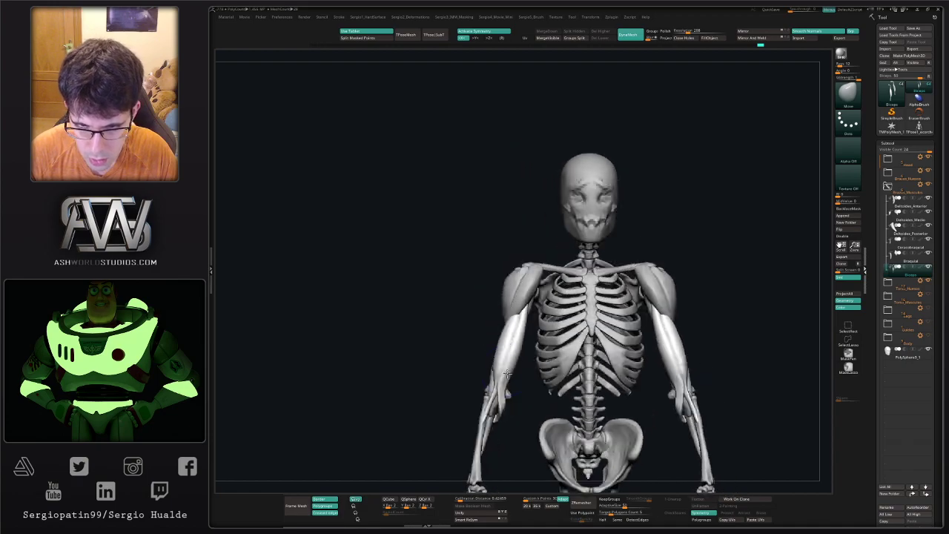
left_click_drag(510, 361, 509, 357)
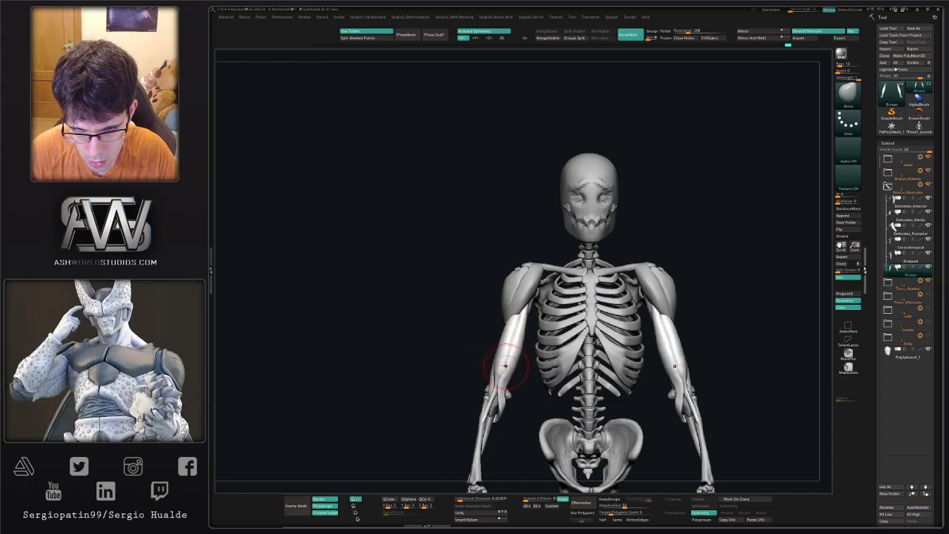
Reshape the biceps heads along the upper arm with the Move Topological brush
right_click_drag(515, 372, 475, 386, "ctrl")
right_click_drag(474, 385, 505, 344)
mouse_move(505, 344)
right_mouse_down("alt")
mouse_move(519, 417)
mouse_move(501, 289)
mouse_move(498, 347)
mouse_move(488, 330)
right_mouse_up("alt")
key("b")
key("m")
key("t")
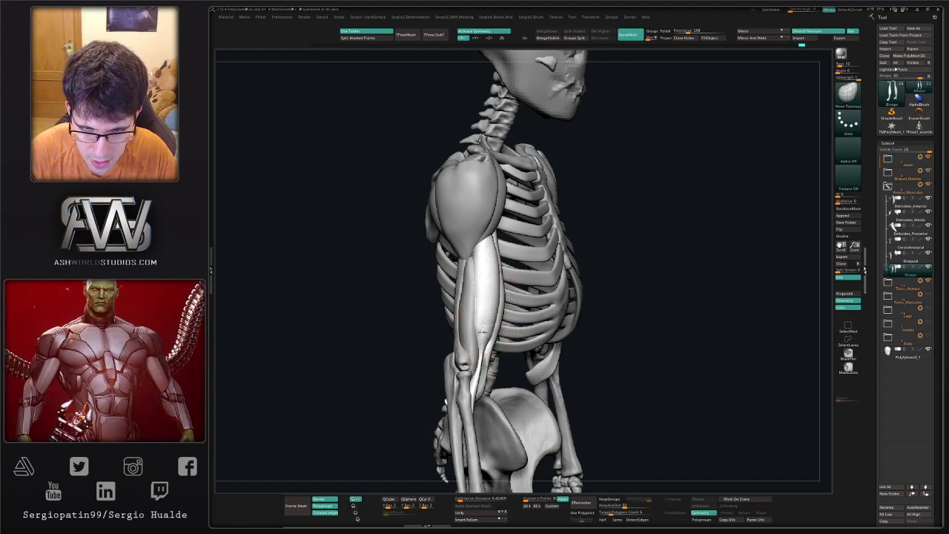
mouse_move(482, 331)
right_mouse_down()
mouse_move(504, 334)
mouse_move(509, 307)
mouse_move(513, 378)
mouse_move(485, 347)
mouse_move(507, 341)
mouse_move(475, 341)
mouse_move(525, 315)
right_mouse_up()
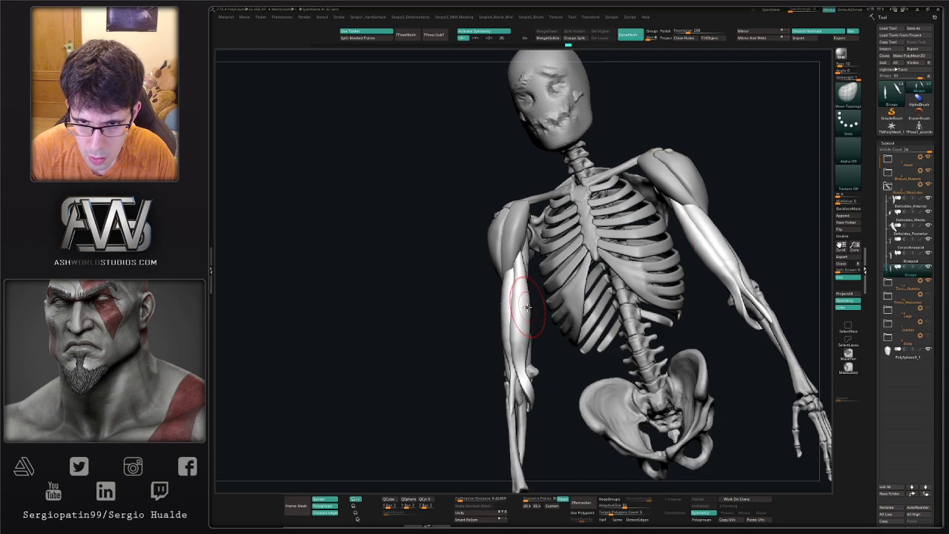
Select the Coracobraquial subtool and examine its shape in isolation
right_click_drag(527, 306, 526, 298)
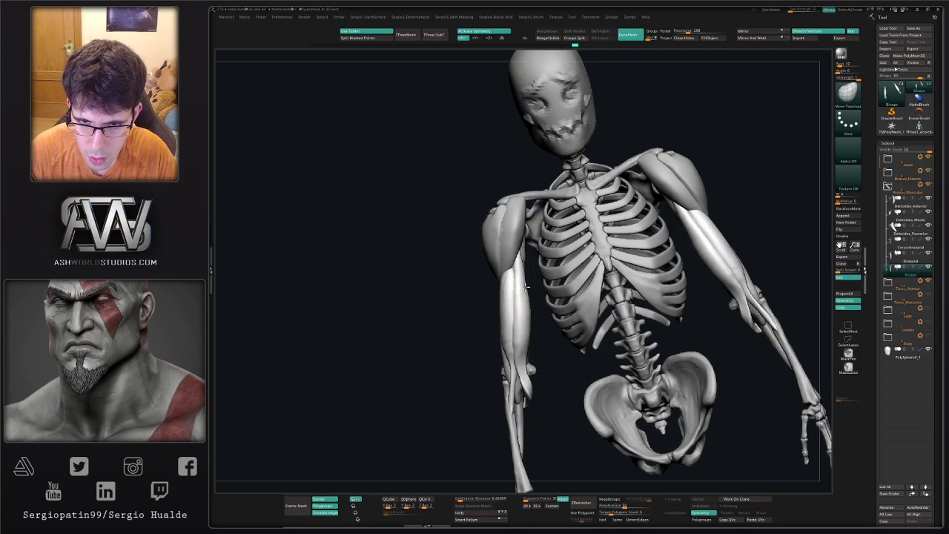
left_click(525, 253, "alt")
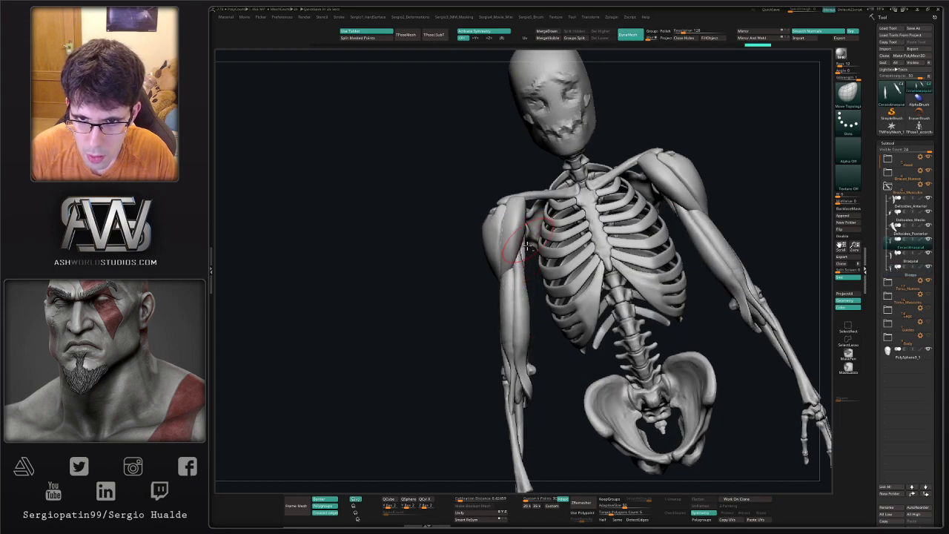
right_click_drag(524, 254, 512, 363, "ctrl")
key("alt+s")
left_click_drag(525, 178, 531, 181)
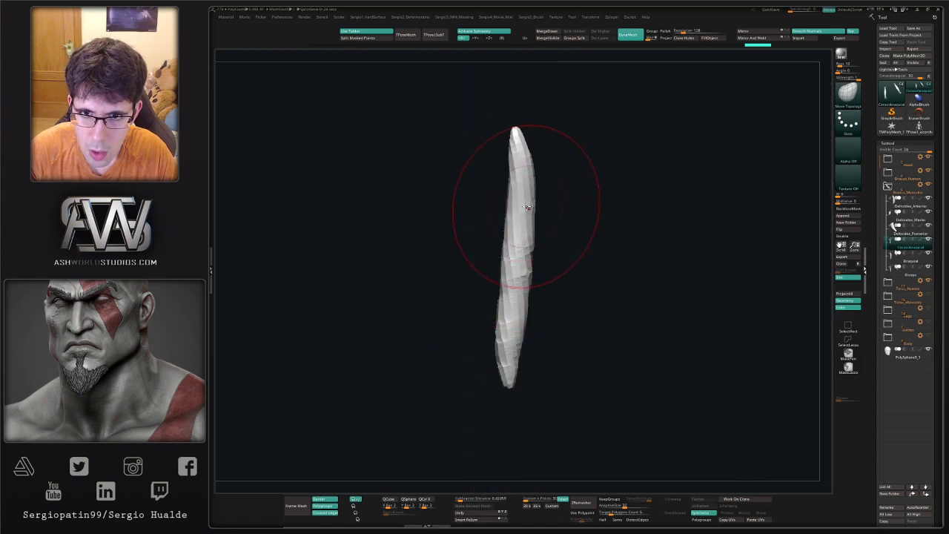
right_click_drag(527, 256, 462, 319, "alt")
right_click_drag(463, 318, 576, 262, "ctrl")
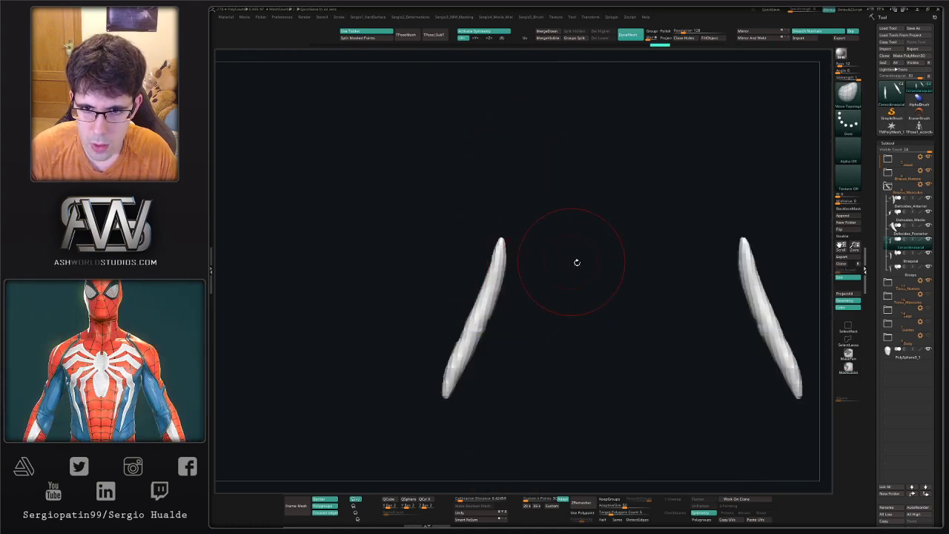
key("alt+s")
Hide the Deltoides_Anterior, Deltoides_Medio and Deltoides_Posterior subtools to expose the shoulder joint
left_click(928, 199)
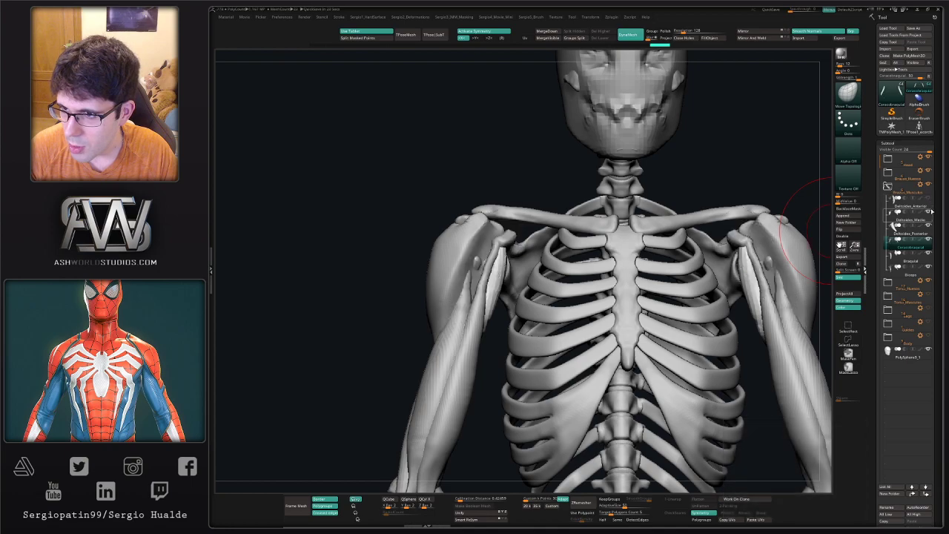
left_click(929, 211)
left_click(929, 225)
Select the Biceps subtool and adjust its inner upper tendon where it attaches to the coracoid process
left_click(506, 247, "alt")
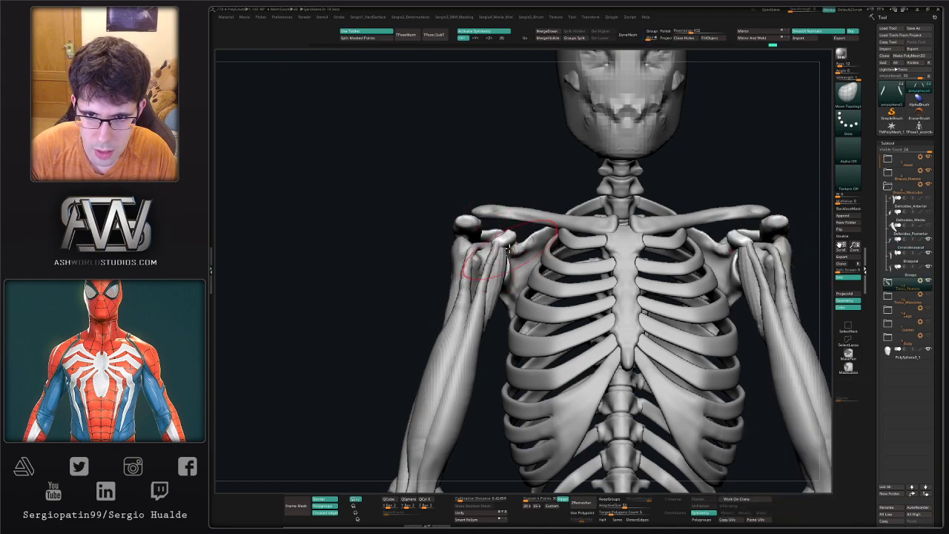
right_click_drag(502, 249, 507, 247)
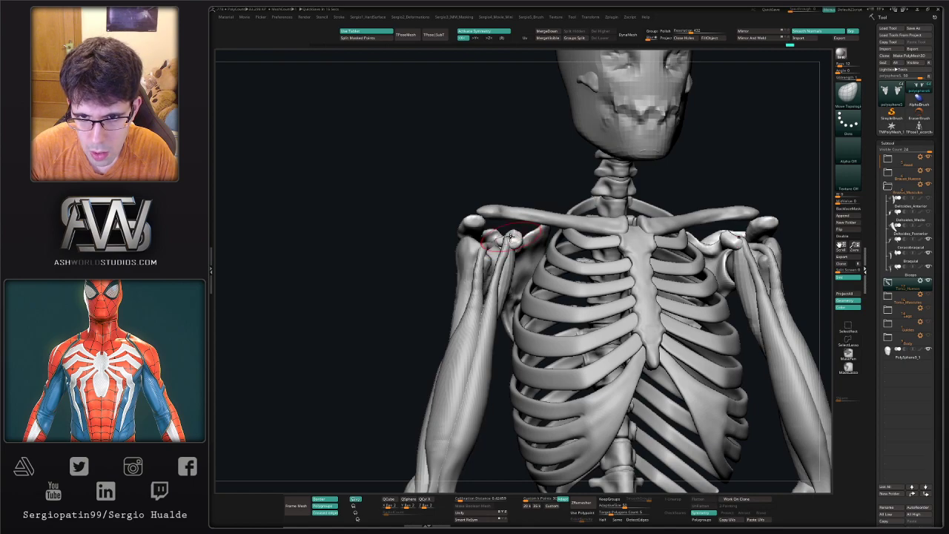
left_click(509, 252, "alt")
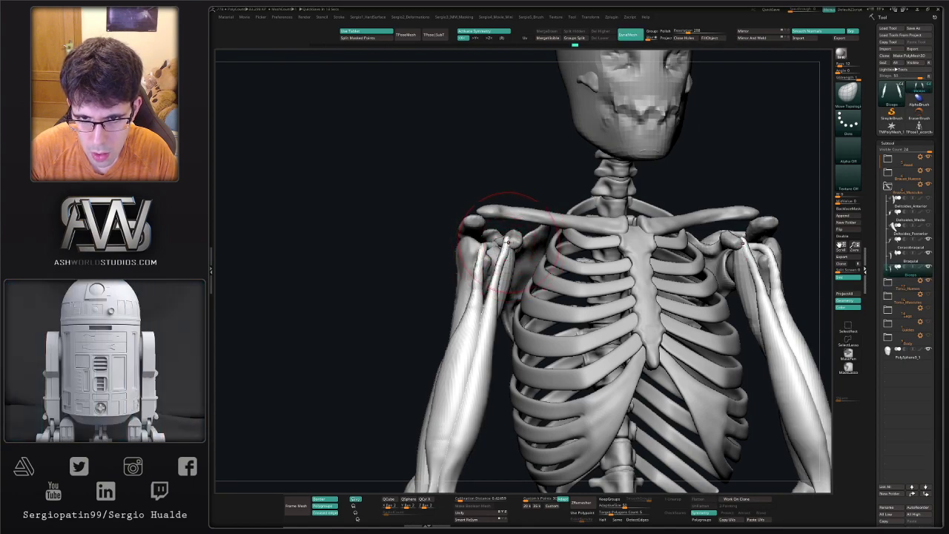
left_click_drag(509, 242, 512, 243)
left_click_drag(510, 244, 501, 289)
key("s")
left_click_drag(503, 286, 494, 300)
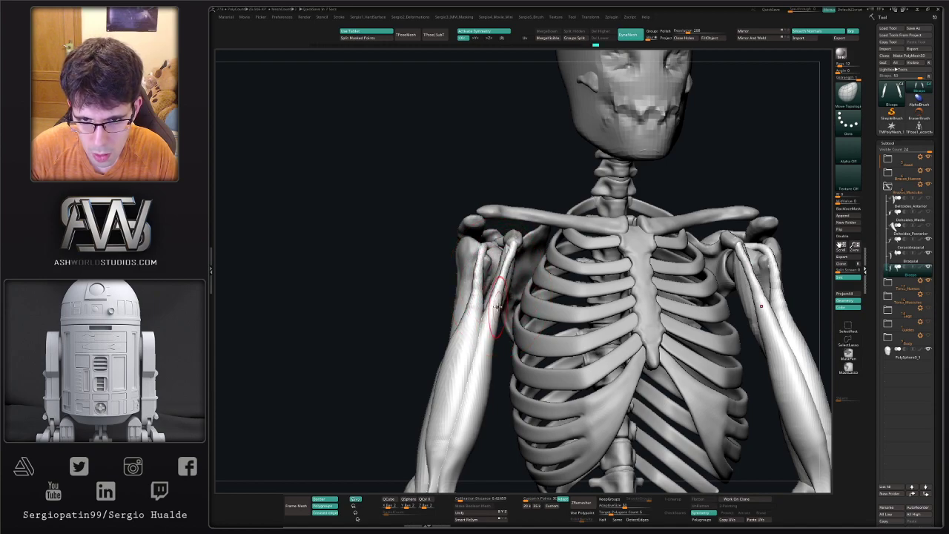
Select the Coracobraquial subtool and shape and smooth its upper end beneath the coracoid process
left_click(504, 286, "alt")
mouse_move(498, 248)
right_mouse_down()
mouse_move(521, 233)
mouse_move(501, 251)
right_mouse_up()
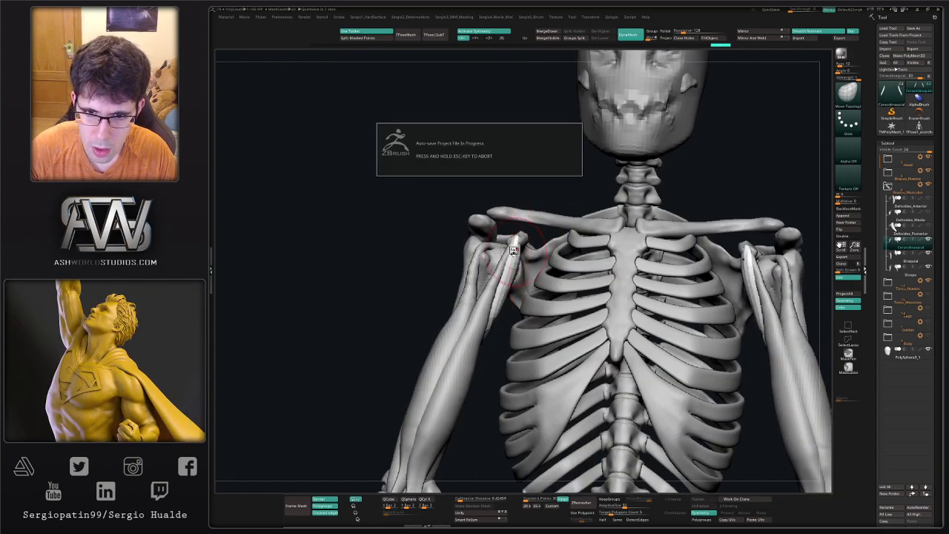
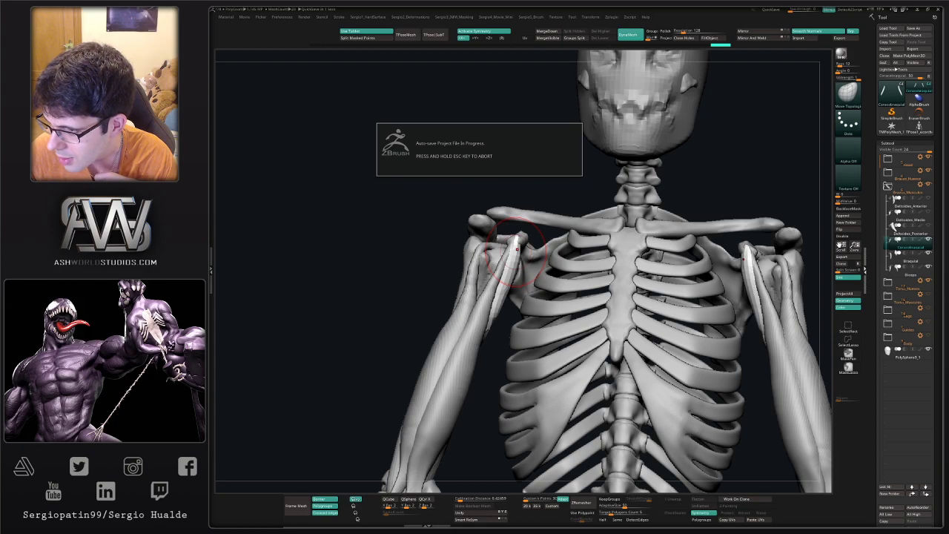
right_click_drag(517, 250, 506, 259)
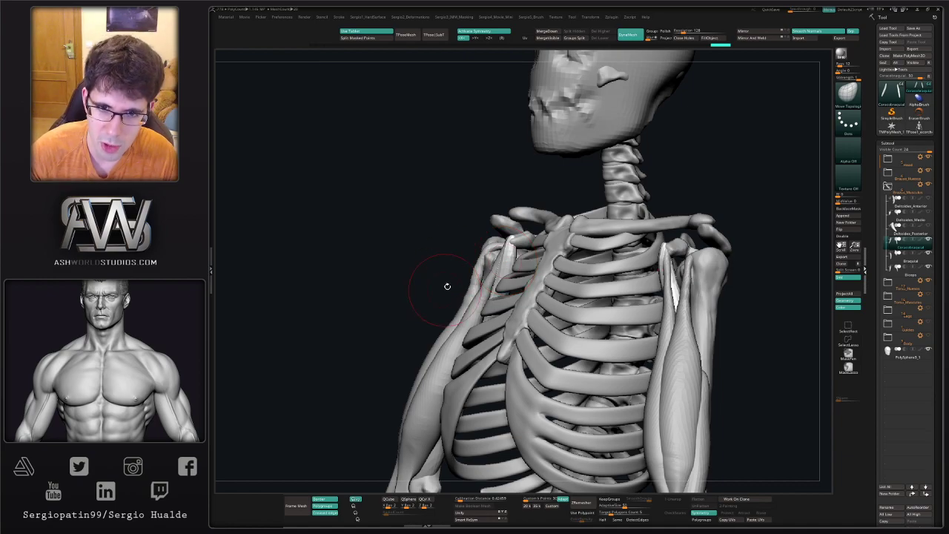
mouse_move(447, 286)
left_mouse_down()
mouse_move(443, 249)
mouse_move(507, 250)
mouse_move(475, 273)
mouse_move(498, 260)
mouse_move(516, 270)
mouse_move(549, 264)
mouse_move(493, 302)
mouse_move(483, 237)
mouse_move(559, 263)
left_mouse_up()
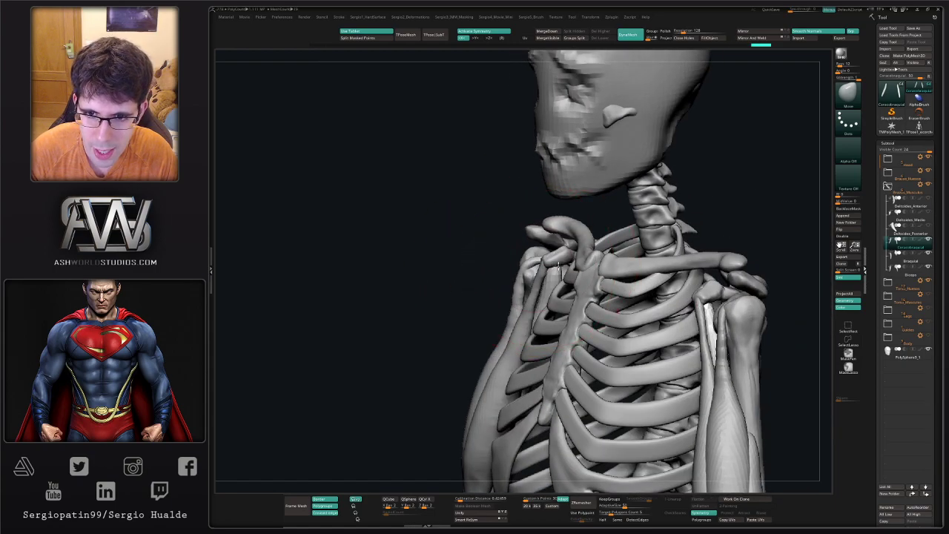
mouse_move(559, 260)
right_mouse_down()
mouse_move(619, 252)
mouse_move(615, 261)
right_mouse_up()
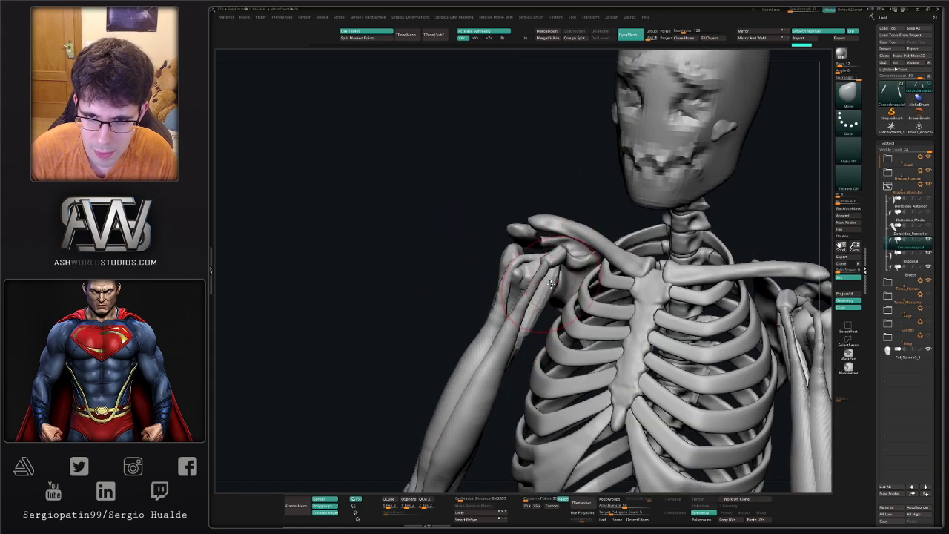
mouse_move(536, 298)
left_mouse_down("shift")
mouse_move(517, 343)
mouse_move(556, 262)
left_mouse_up("shift")
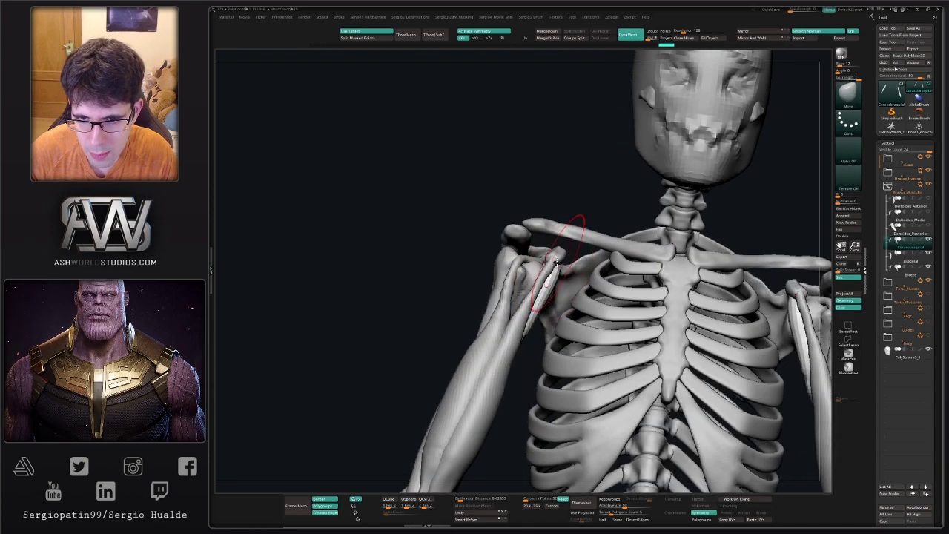
Check the Coracobraquial's upper tip in isolation, then refine its attachment at the shoulder with the Move brush
left_click(556, 264, "ctrl+shift")
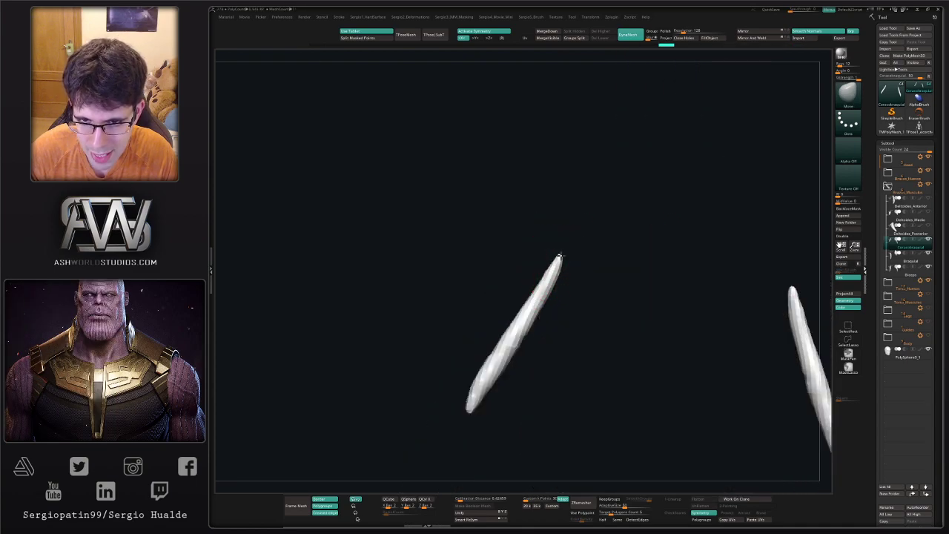
right_click_drag(563, 256, 528, 275, "ctrl")
key("alt+s")
left_click_drag(528, 276, 548, 289)
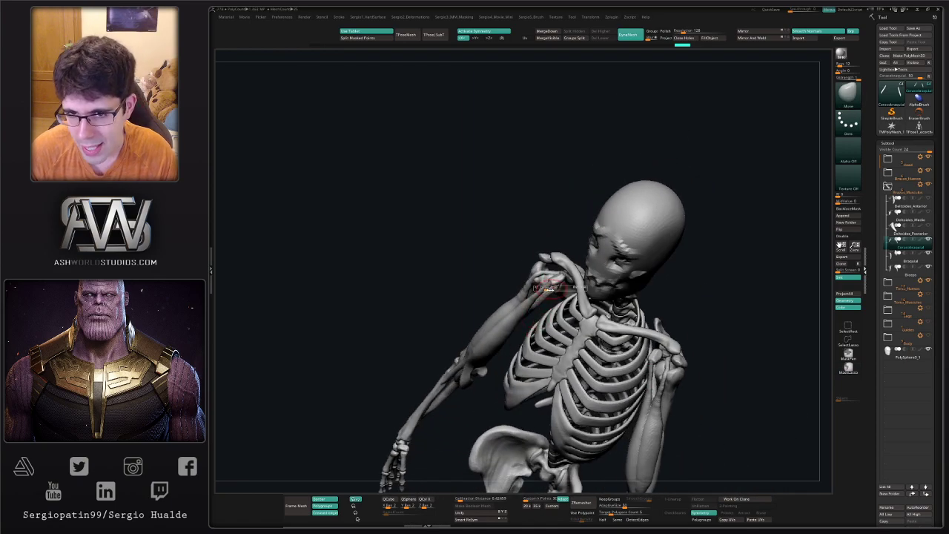
right_click_drag(548, 289, 557, 280, "ctrl")
key("s")
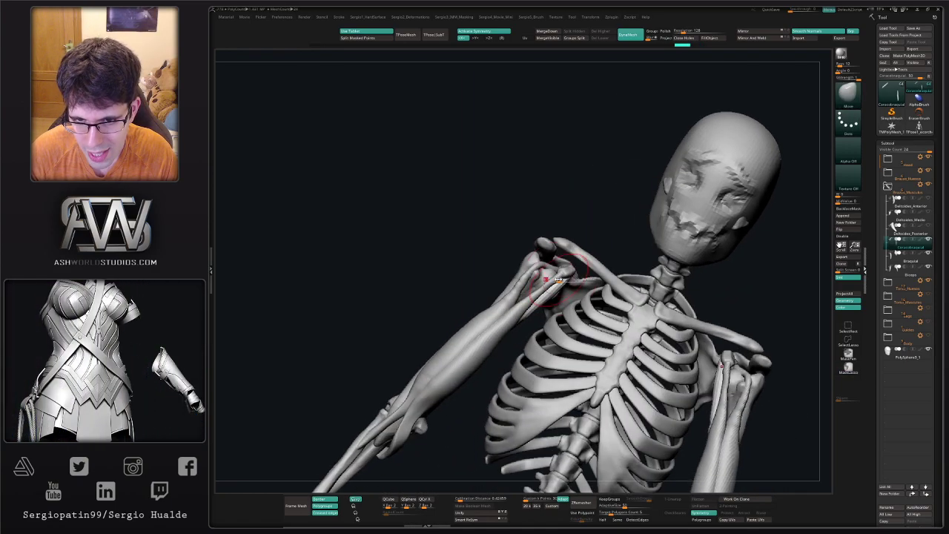
mouse_move(559, 286)
left_mouse_down()
mouse_move(545, 208)
mouse_move(579, 255)
mouse_move(529, 360)
mouse_move(538, 290)
mouse_move(524, 343)
mouse_move(489, 340)
left_mouse_up()
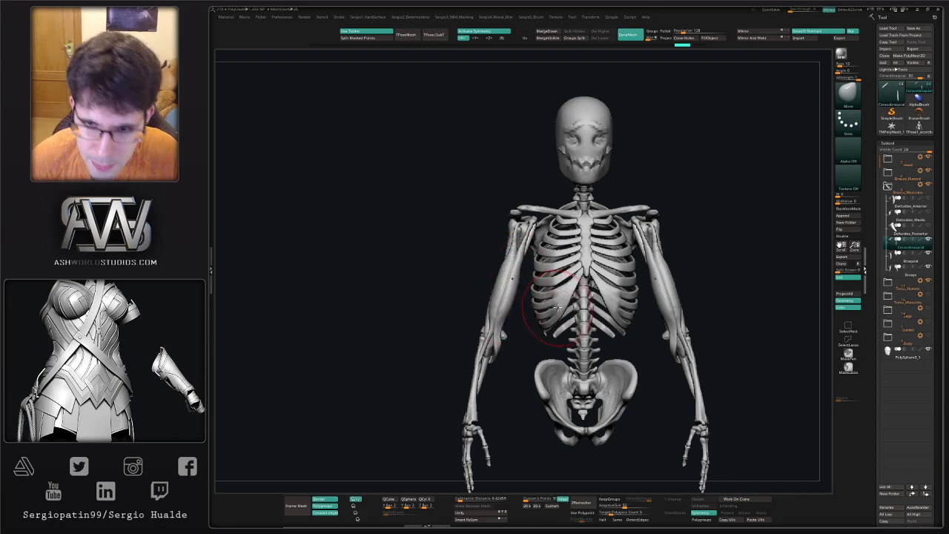
Review the arms from the side and front, and show the three deltoid subtools again
left_click_drag(681, 246, 623, 276, "alt")
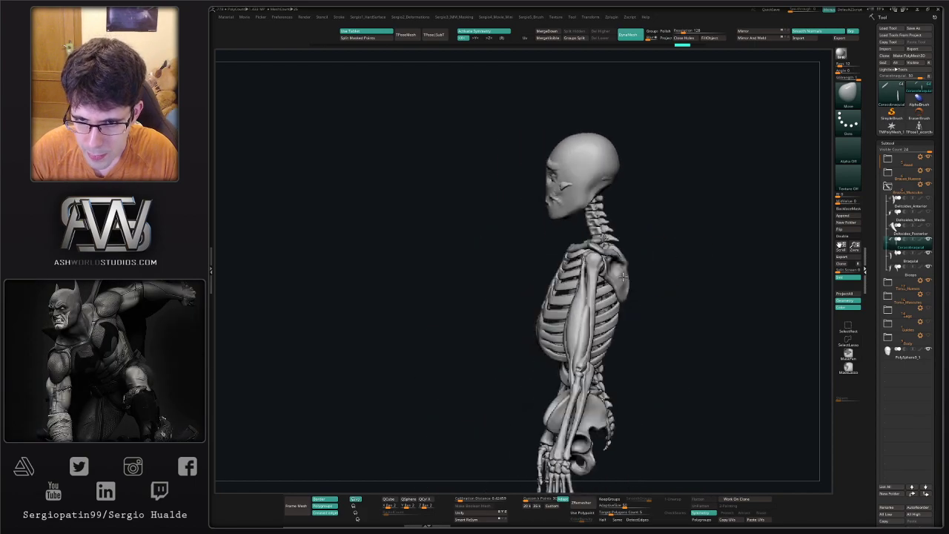
left_click_drag(571, 307, 671, 297)
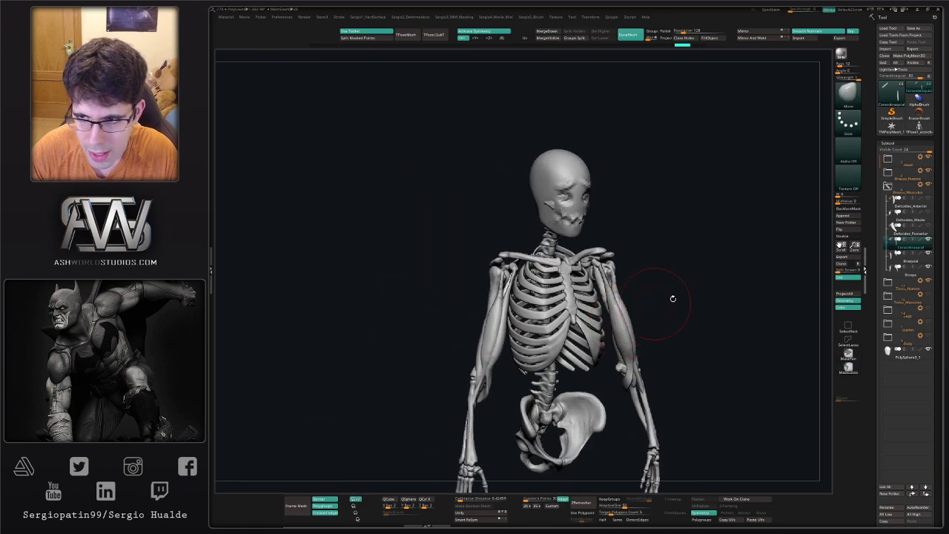
left_click(928, 198)
left_click(928, 212)
left_click(928, 226)
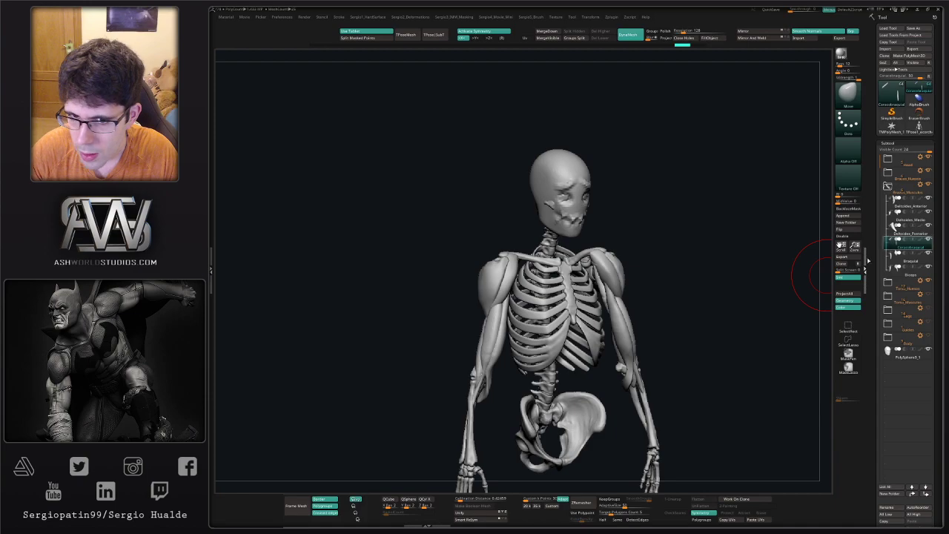
Review the middle deltoid and the Biceps from the front and the side
left_click_drag(700, 326, 608, 271, "alt")
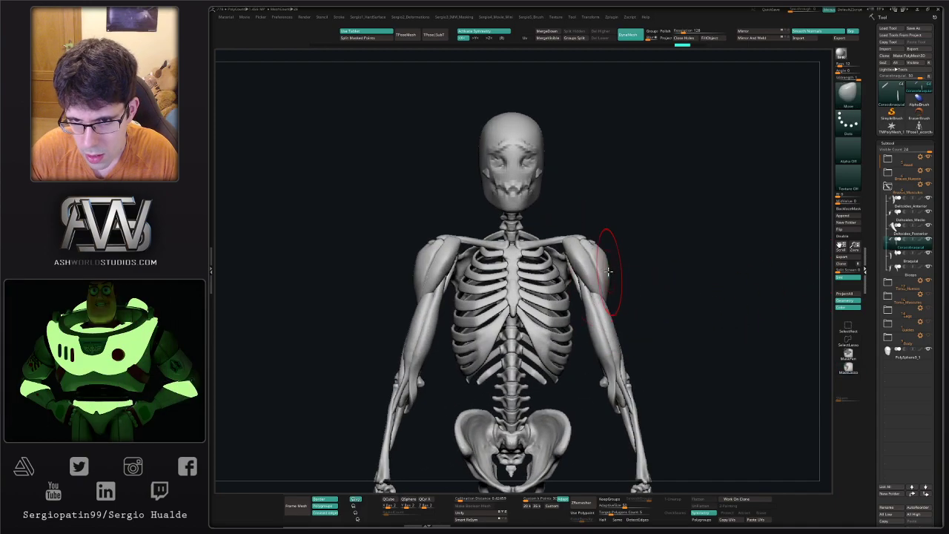
left_click(605, 268, "alt")
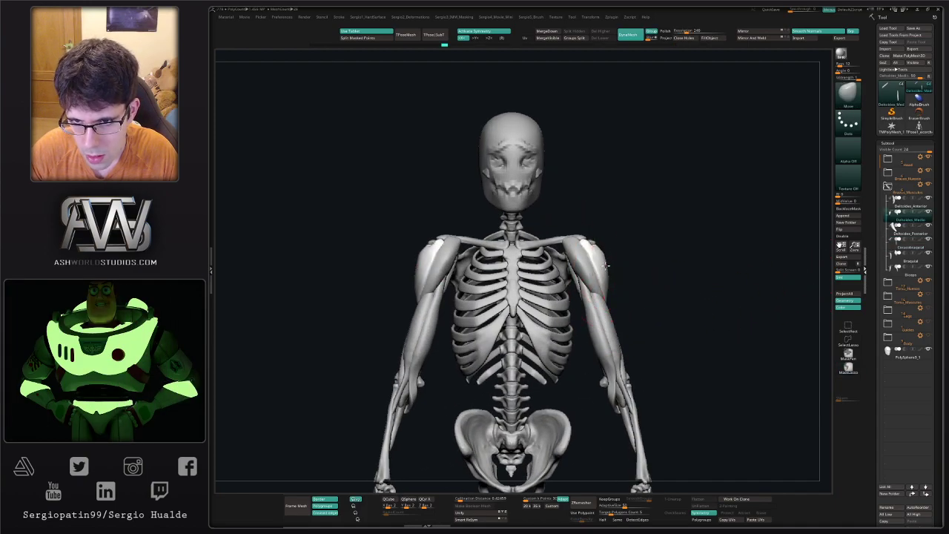
left_click_drag(685, 287, 621, 307)
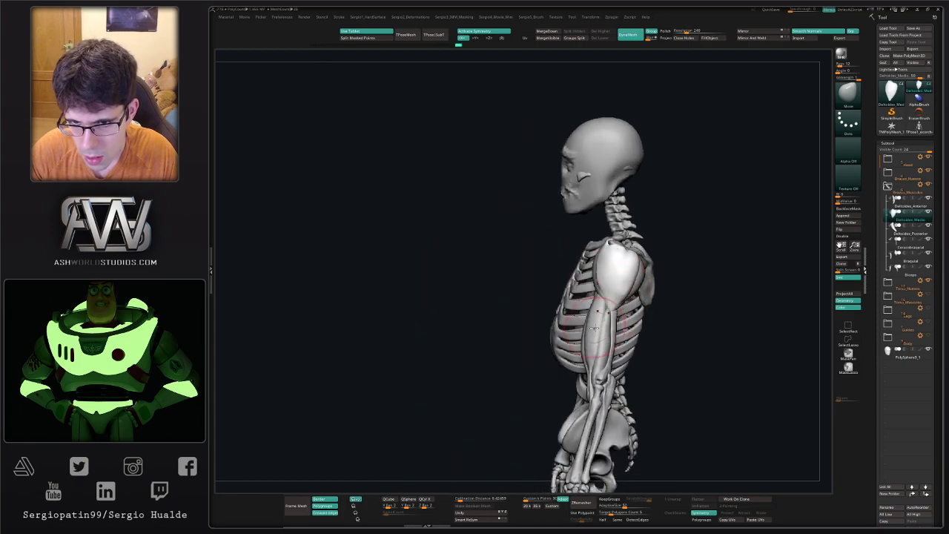
left_click(593, 328, "alt")
mouse_move(593, 328)
right_mouse_down()
mouse_move(586, 338)
mouse_move(579, 285)
mouse_move(596, 321)
mouse_move(557, 299)
mouse_move(609, 315)
mouse_move(626, 308)
right_mouse_up()
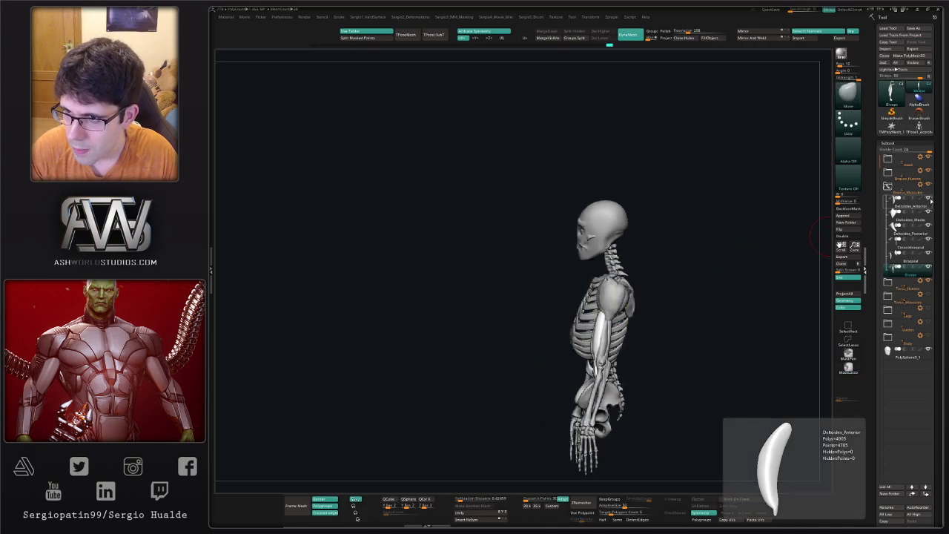
mouse_move(930, 222)
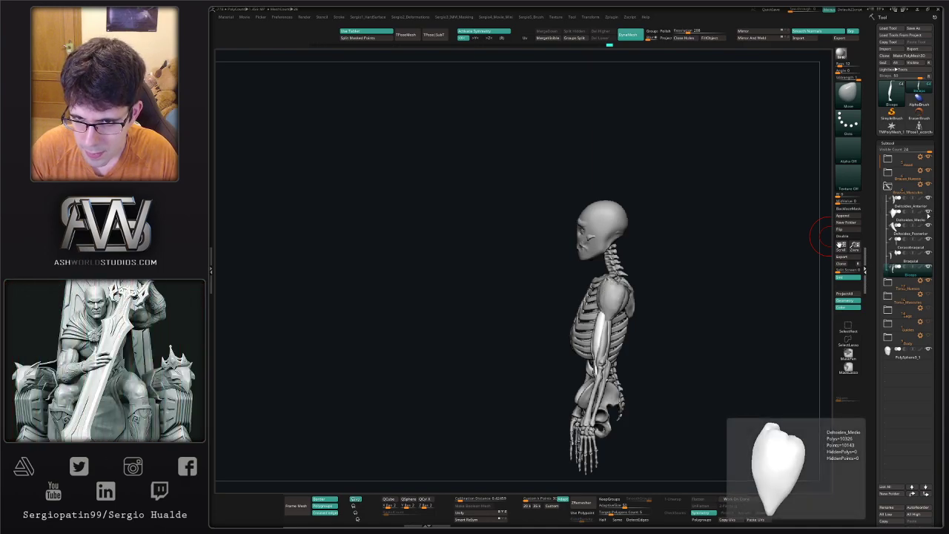
right_click_drag(580, 244, 627, 311, "ctrl")
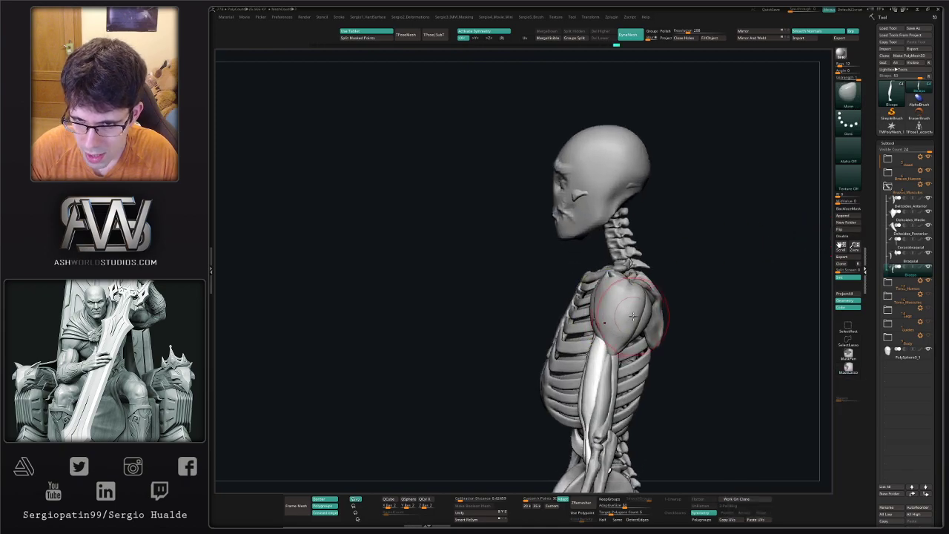
Select the Deltoides_Medio subtool and shape its lower rear contour in side view with the Move brush
left_click(636, 314, "alt")
left_click_drag(630, 302, 615, 346)
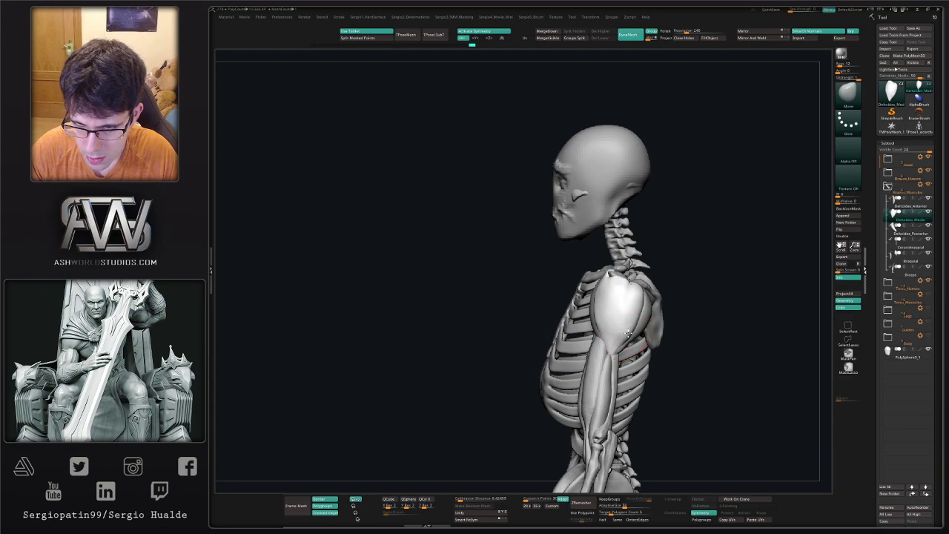
right_click_drag(621, 354, 579, 289, "alt")
right_click_drag(579, 290, 567, 252, "ctrl")
mouse_move(643, 302)
right_mouse_down()
mouse_move(574, 309)
mouse_move(621, 314)
right_mouse_up()
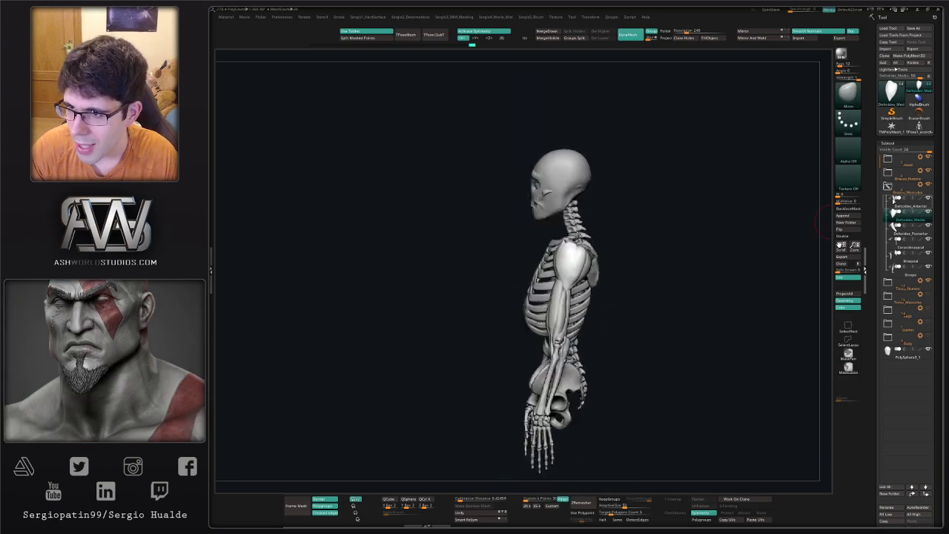
Compare the arm in side view with the Brazos_Musculos folder hidden and shown
mouse_move(926, 188)
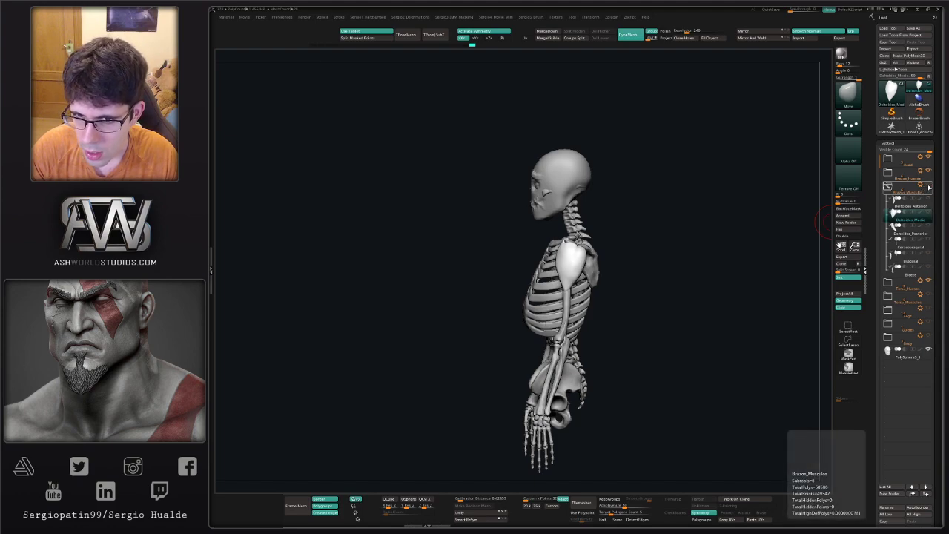
mouse_move(893, 204)
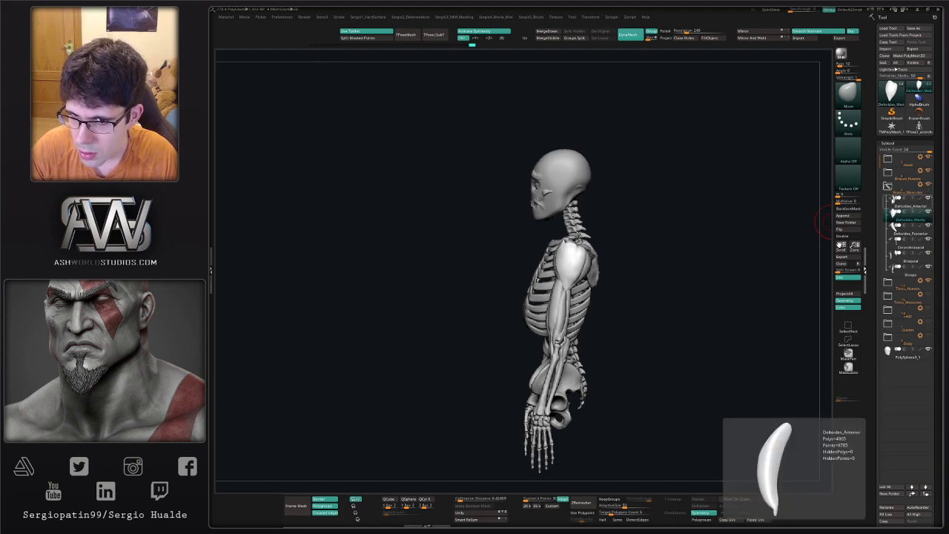
left_click(928, 185)
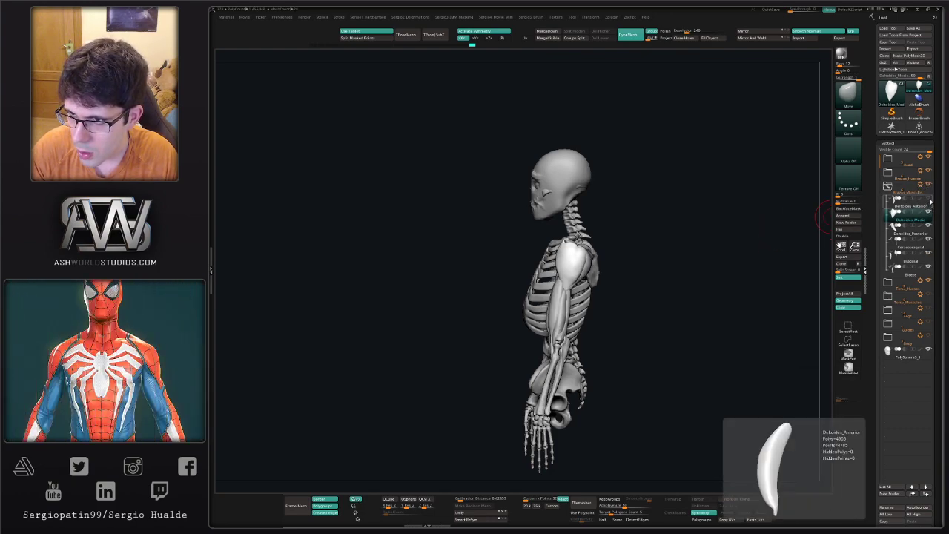
mouse_move(688, 278)
left_mouse_down()
mouse_move(713, 286)
mouse_move(691, 288)
left_mouse_up()
mouse_move(578, 276)
right_mouse_down("ctrl")
mouse_move(578, 290)
mouse_move(585, 277)
mouse_move(614, 283)
right_mouse_up("ctrl")
left_click_drag(614, 283, 667, 271)
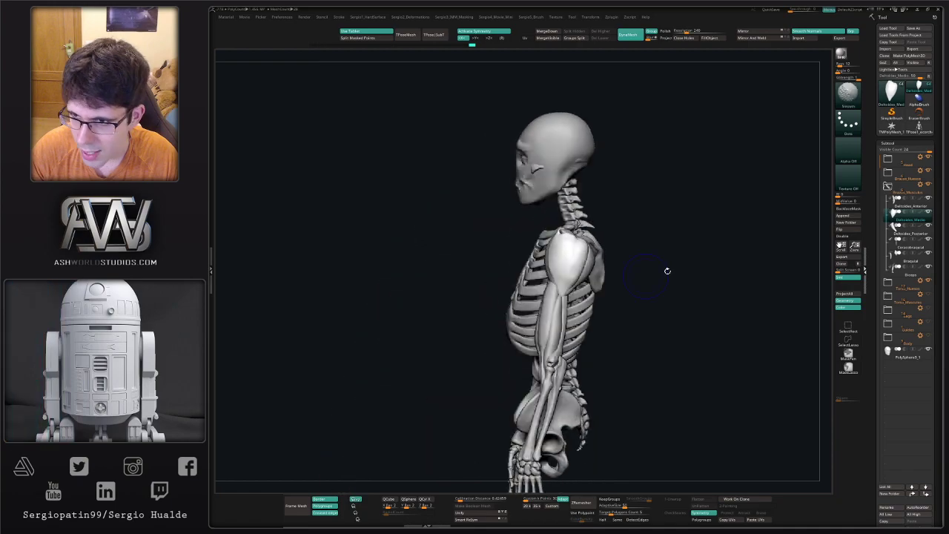
Hide the Torso_Huesos folder and centre the gizmo on the middle deltoid with Transpose All Selected Subtools enabled
left_click(928, 281)
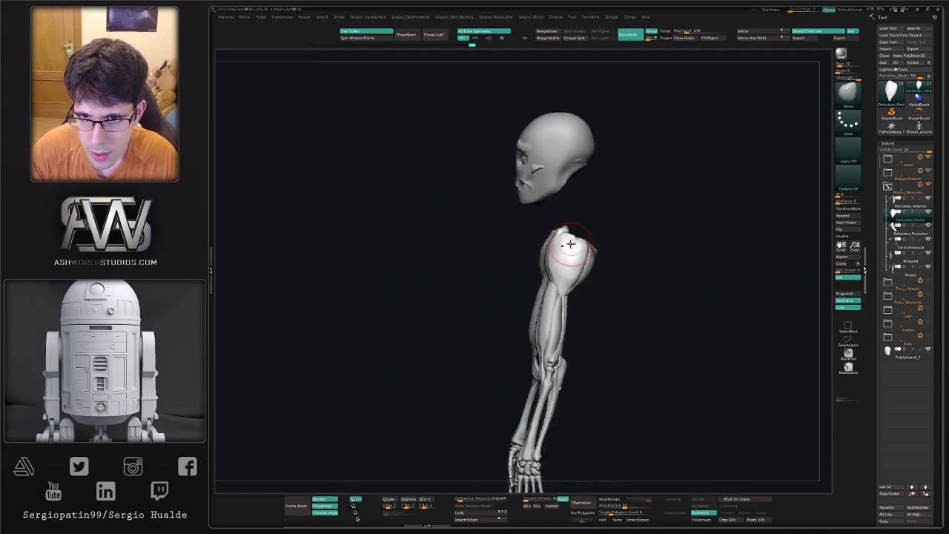
key("w")
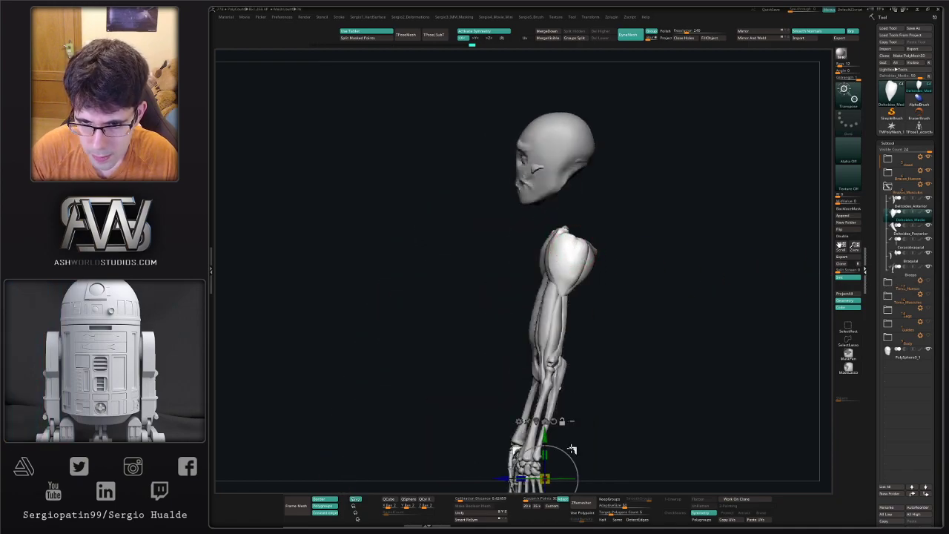
left_click_drag(572, 449, 590, 278, "alt")
left_click(591, 232)
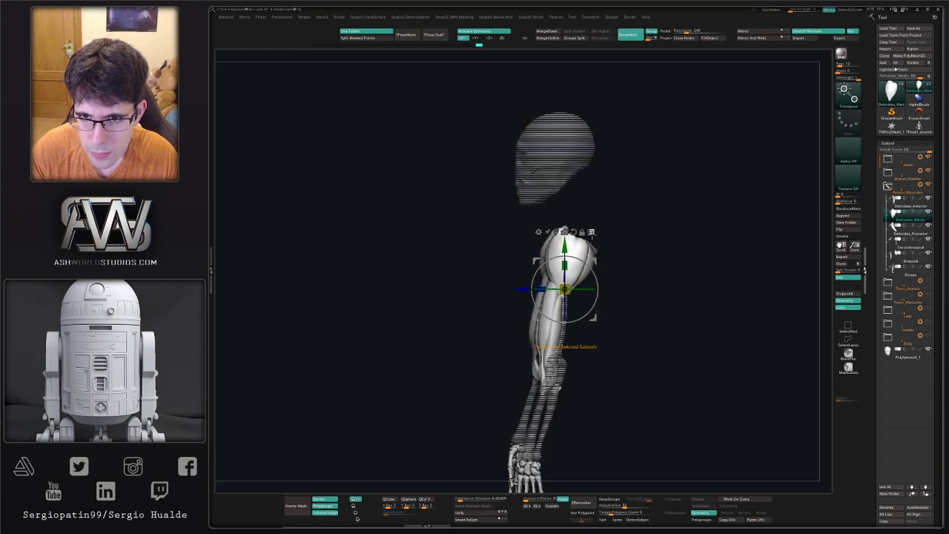
Include the arm bones and muscles in the transpose selection, and hide the head subtool PolySphere3_1
left_click_drag(610, 233, 616, 230, "ctrl+shift")
left_click(612, 219, "ctrl+shift")
left_click(538, 169, "ctrl+shift")
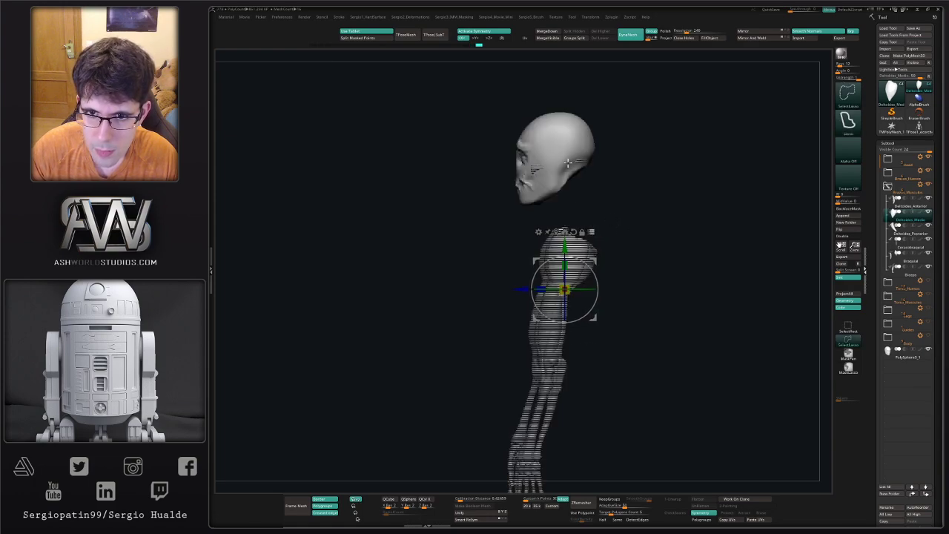
left_click(576, 164, "ctrl+shift")
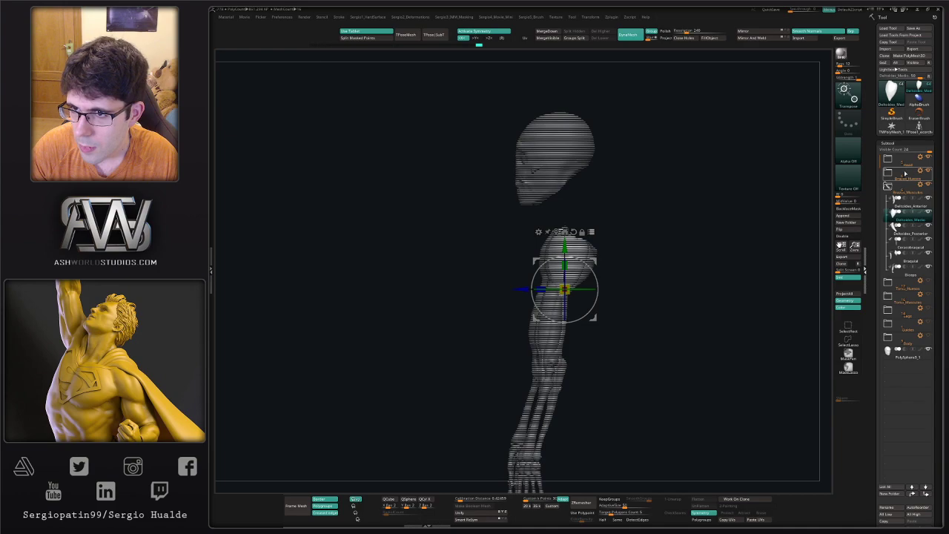
left_click(779, 213, "ctrl+shift")
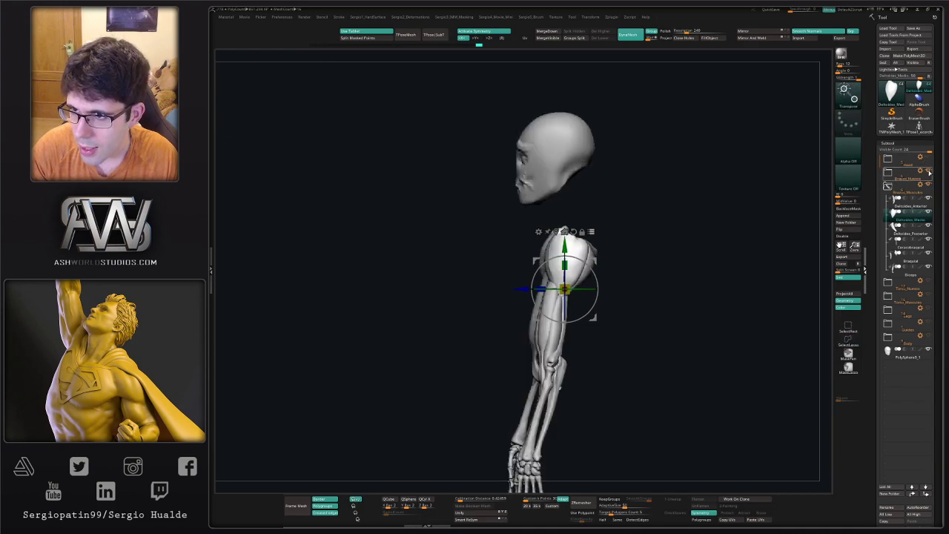
left_click(927, 172)
left_click(927, 171)
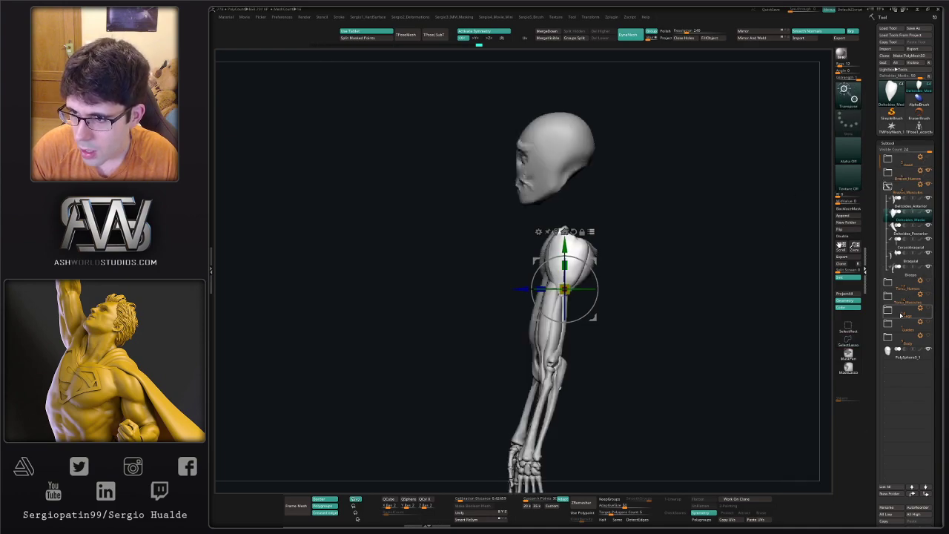
left_click(928, 350)
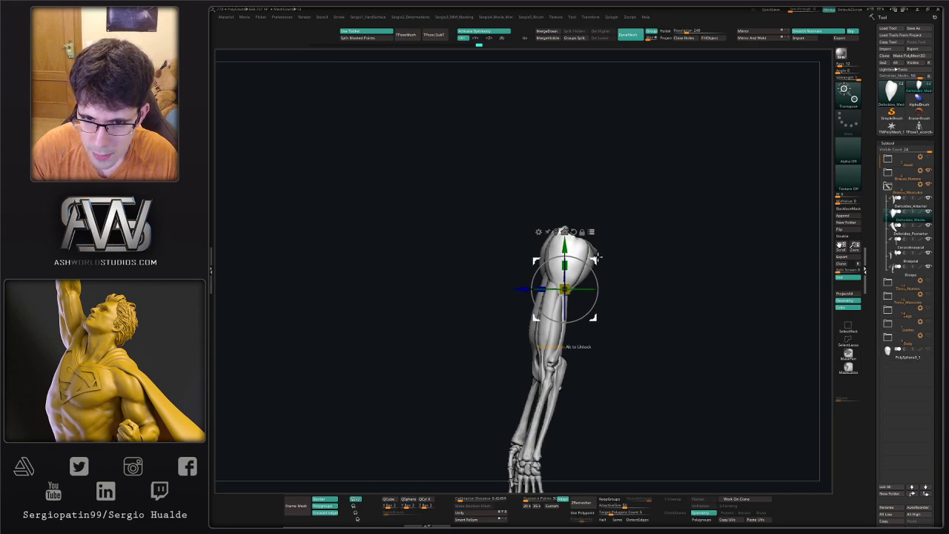
Reposition the selected arms at the shoulder with the gizmo, and show the Torso_Huesos folder to check the fit
left_click_drag(600, 254, 600, 225)
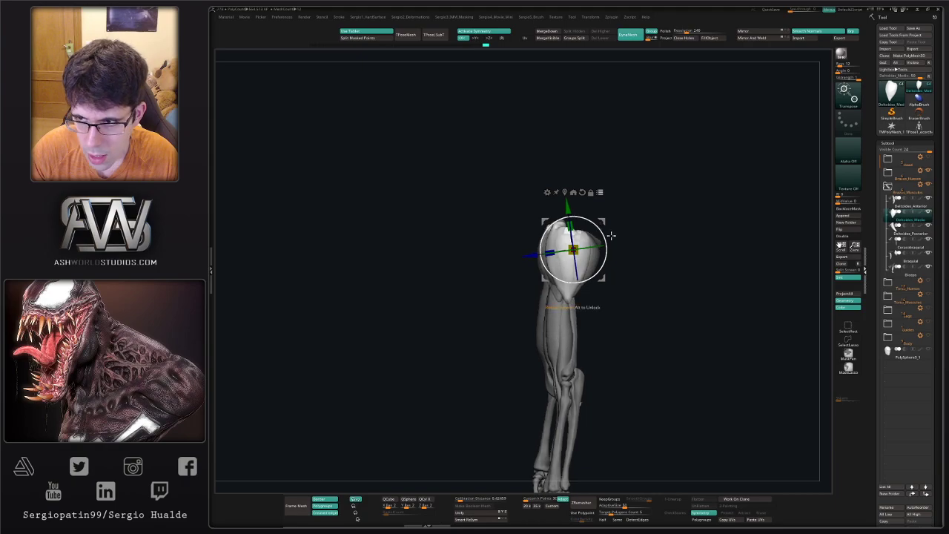
left_click(928, 282)
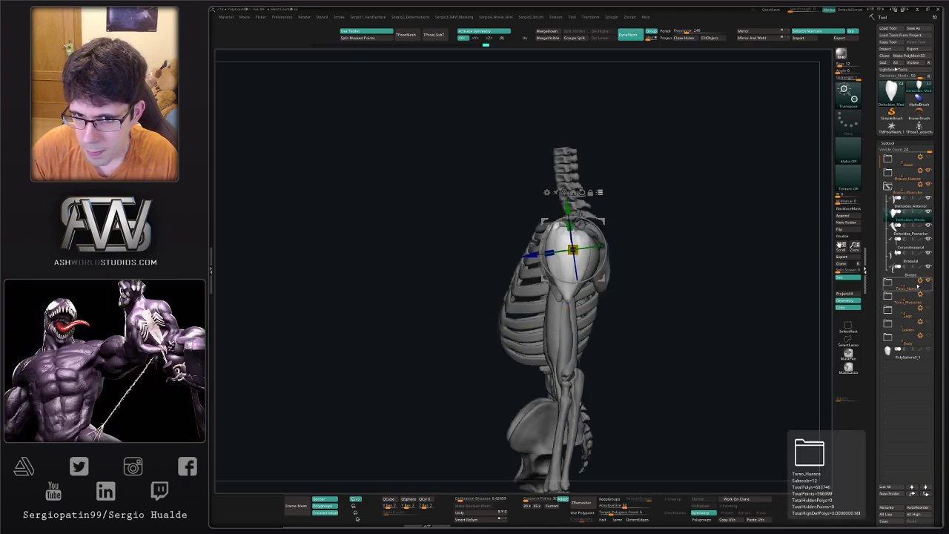
right_click_drag(707, 299, 695, 296, "ctrl")
mouse_move(694, 311)
left_mouse_down()
mouse_move(701, 313)
mouse_move(629, 320)
mouse_move(660, 321)
mouse_move(661, 347)
mouse_move(655, 304)
mouse_move(606, 325)
mouse_move(579, 296)
mouse_move(533, 282)
mouse_move(564, 261)
mouse_move(816, 230)
left_mouse_up()
key("q")
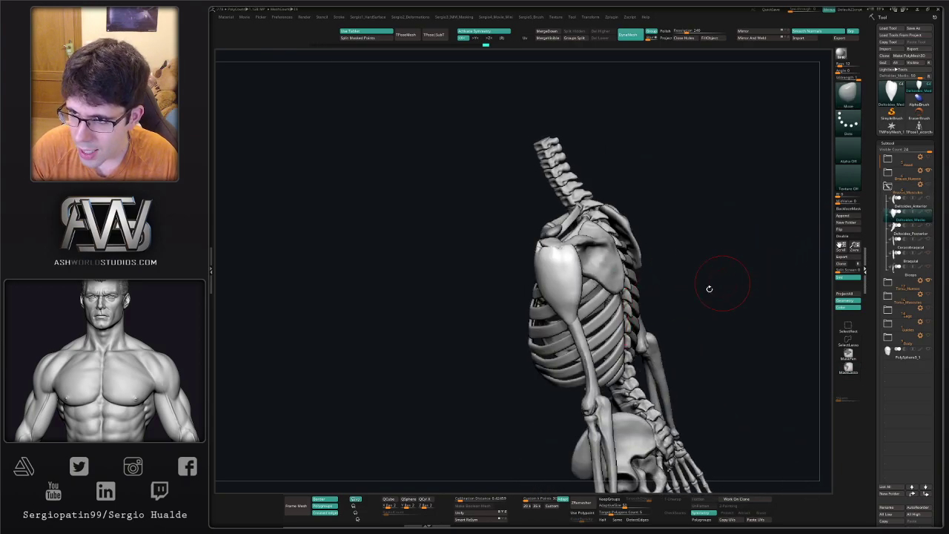
Select the humerus to check its fit at the shoulder joint, and show the Brazos_Musculos folder
left_click(580, 339, "alt")
left_click_drag(512, 334, 697, 287)
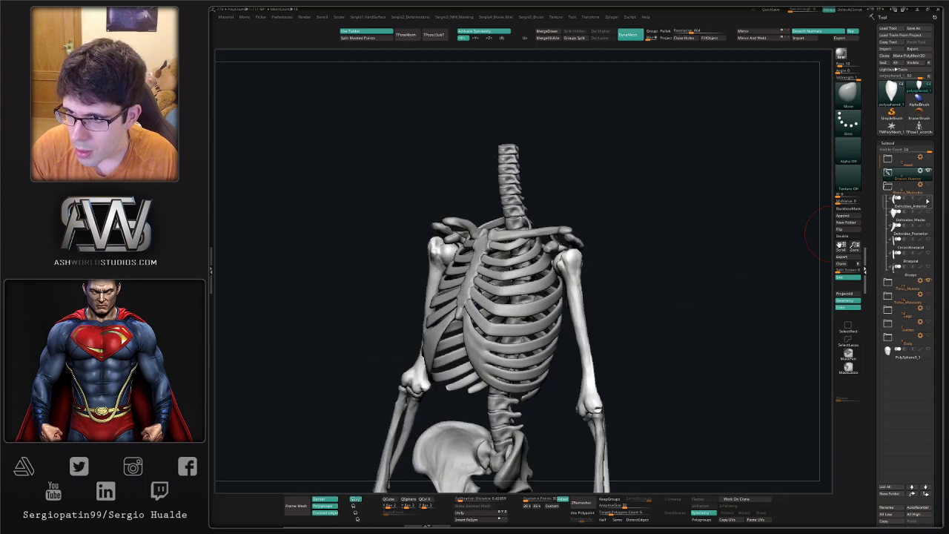
left_click(926, 200)
left_click_drag(764, 270, 733, 311)
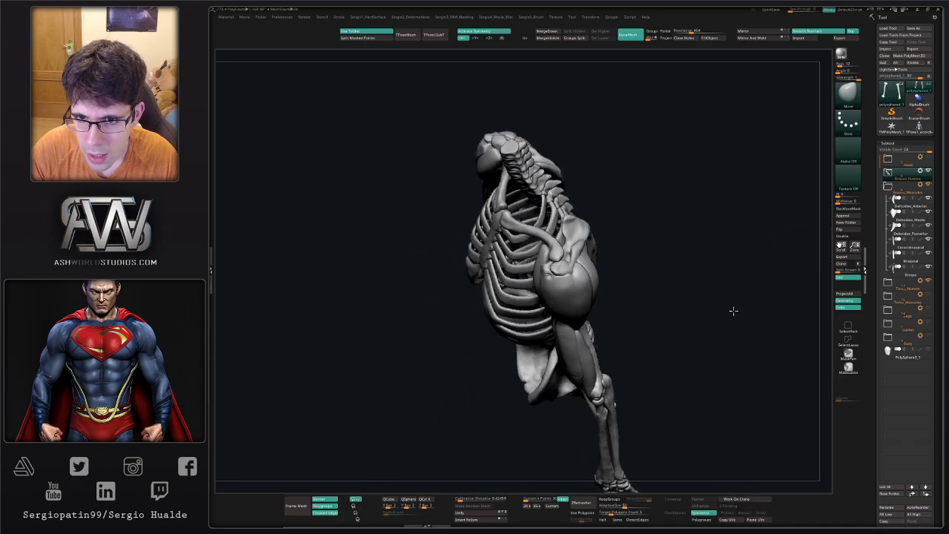
right_click_drag(733, 311, 709, 282)
Select the Deltoides_Medio subtool and shape its upper front edge below the acromion with the Move brush
right_click_drag(571, 237, 560, 305, "ctrl")
left_click(560, 304, "alt")
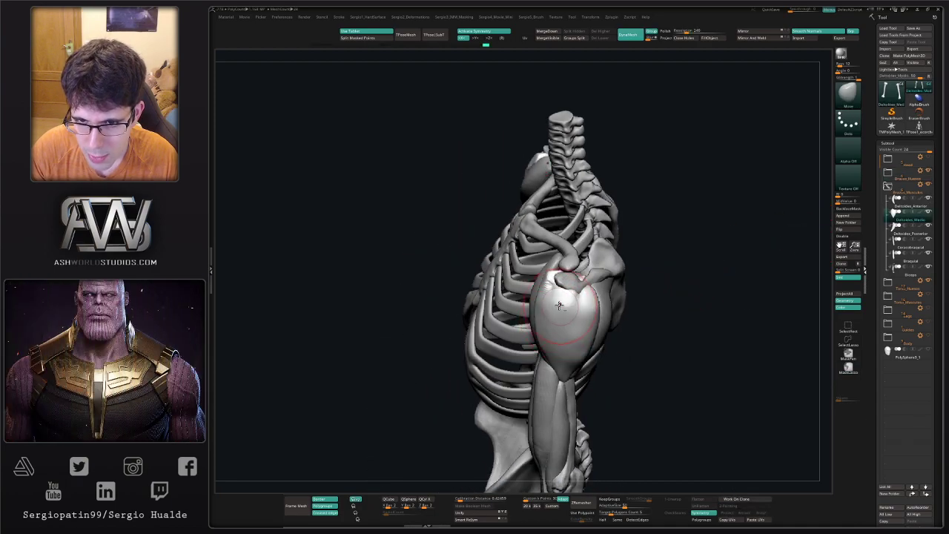
mouse_move(559, 305)
left_mouse_down()
mouse_move(573, 297)
mouse_move(550, 276)
left_mouse_up()
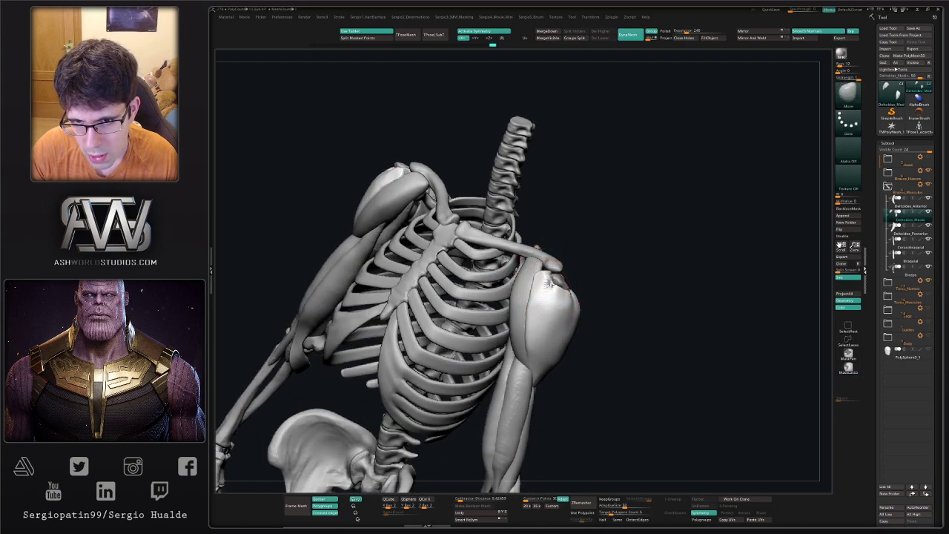
right_click_drag(551, 284, 555, 290)
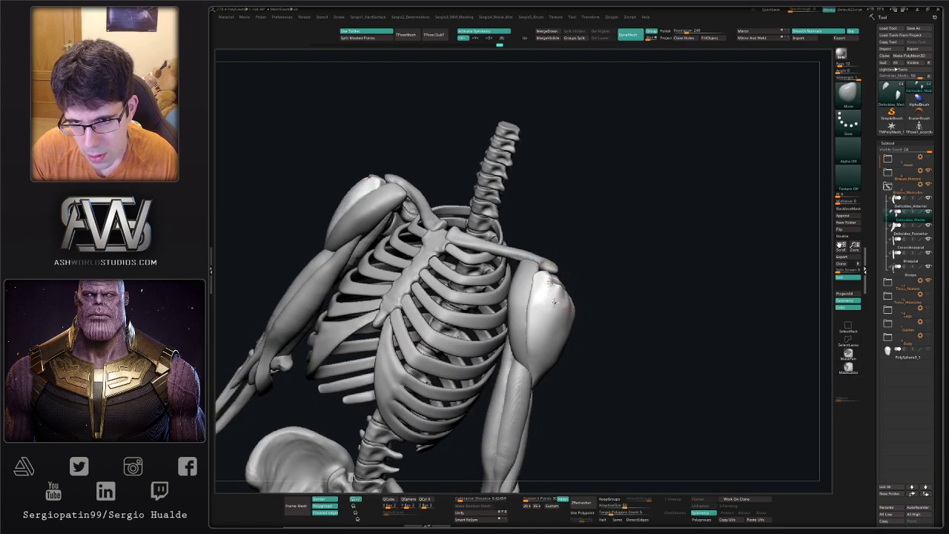
left_click_drag(554, 302, 578, 299)
right_click_drag(585, 296, 601, 308)
Adjust the upper end of the Deltoides_Anterior beneath the clavicle and the adjoining top edge of the Deltoides_Medio
left_click(614, 296, "alt")
mouse_move(608, 293)
left_mouse_down()
mouse_move(555, 275)
mouse_move(561, 308)
mouse_move(556, 295)
mouse_move(507, 276)
mouse_move(549, 267)
left_mouse_up()
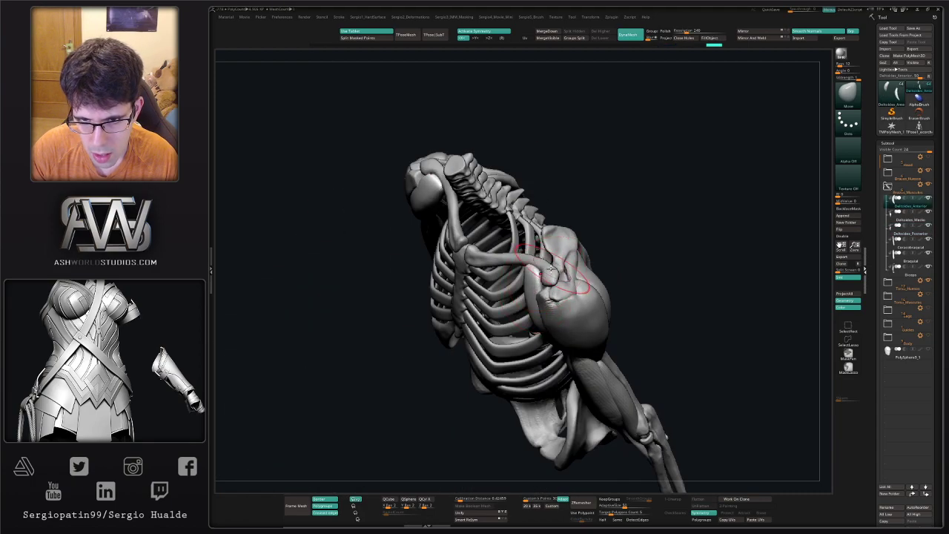
right_click_drag(542, 277, 562, 297)
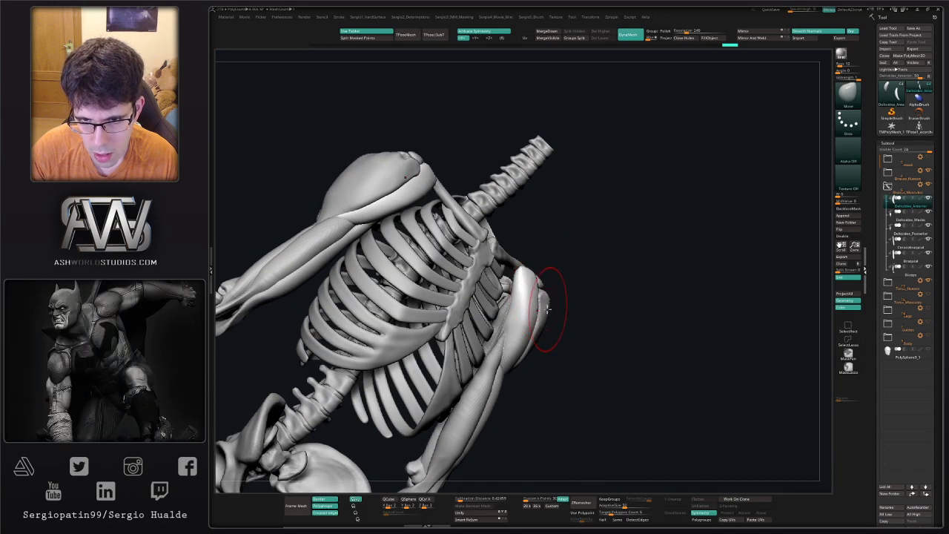
left_click_drag(547, 315, 521, 297)
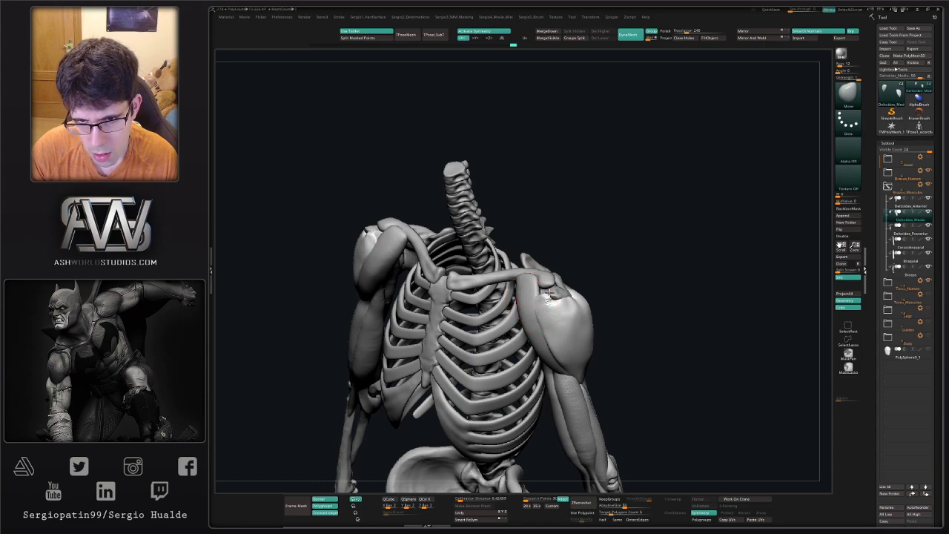
left_click_drag(546, 296, 542, 331)
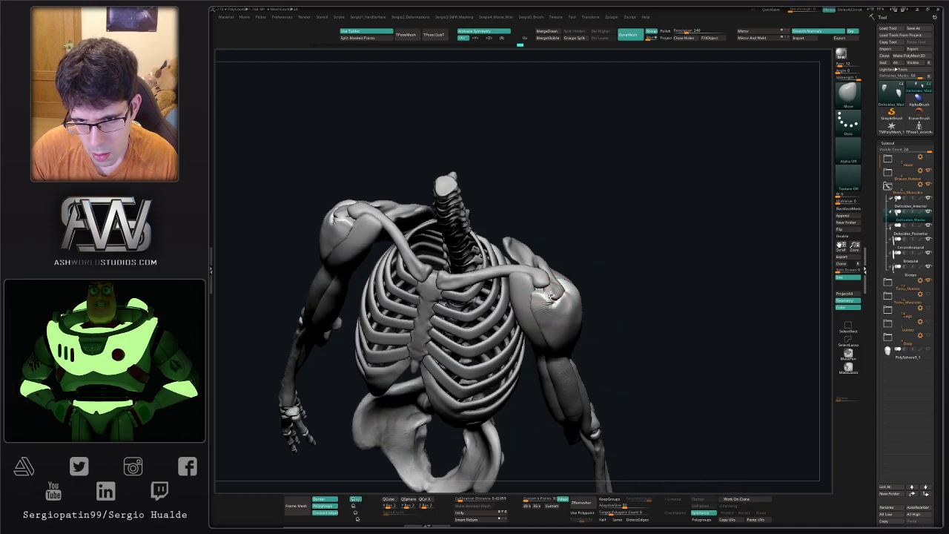
Select the scapulae, examine the acromion in isolation, and reduce the brush size
left_click(549, 297, "alt")
left_click(548, 298, "ctrl+shift")
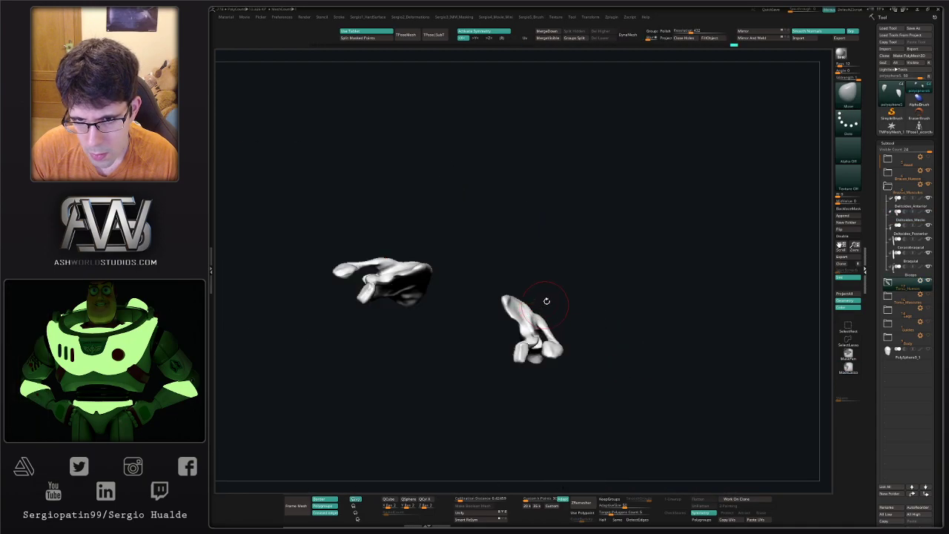
right_click_drag(543, 341, 551, 360)
key("s")
left_click_drag(550, 351, 534, 349)
key("ctrl+shift+s")
Select the Deltoides_Medio subtool and refine its upper front edge and front contour around the acromion with the Move brush
left_click(545, 359, "alt")
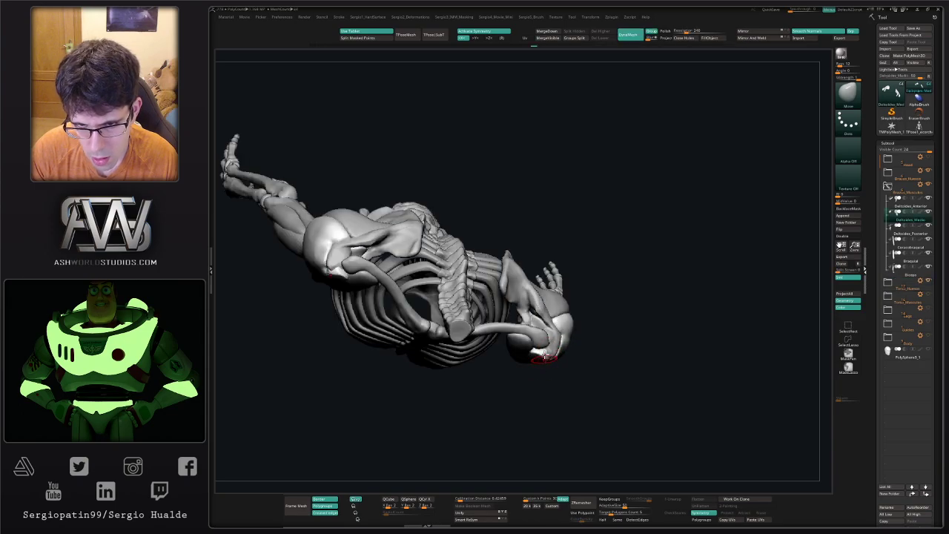
right_click_drag(545, 355, 549, 354)
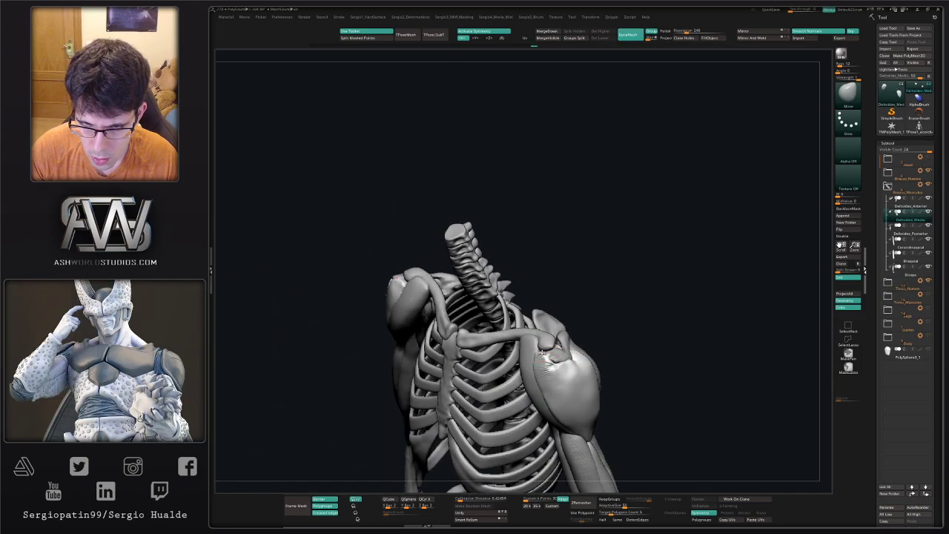
left_click_drag(549, 354, 552, 360)
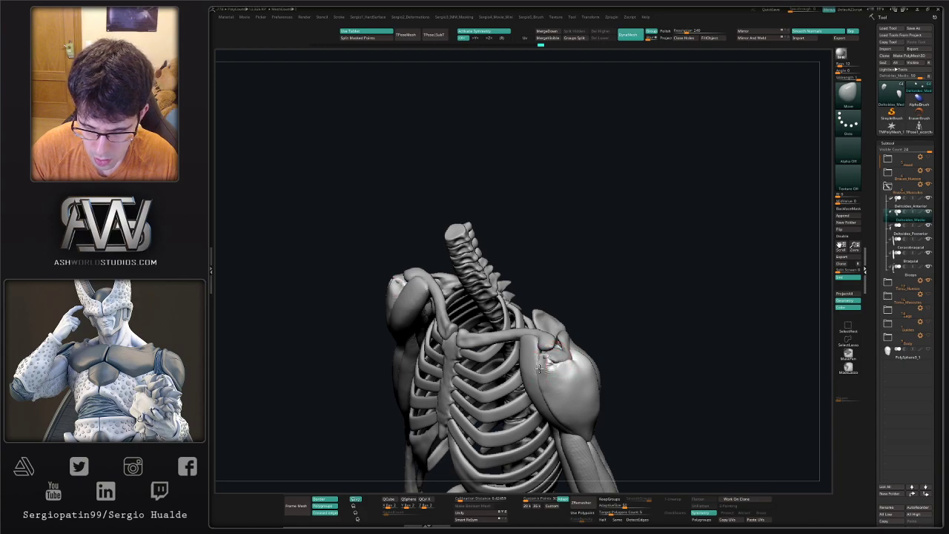
left_click_drag(540, 393, 558, 419)
right_click_drag(561, 425, 575, 415, "ctrl")
mouse_move(575, 415)
right_mouse_down("shift")
mouse_move(578, 358)
mouse_move(576, 389)
right_mouse_up("shift")
right_click_drag(575, 389, 587, 325, "alt")
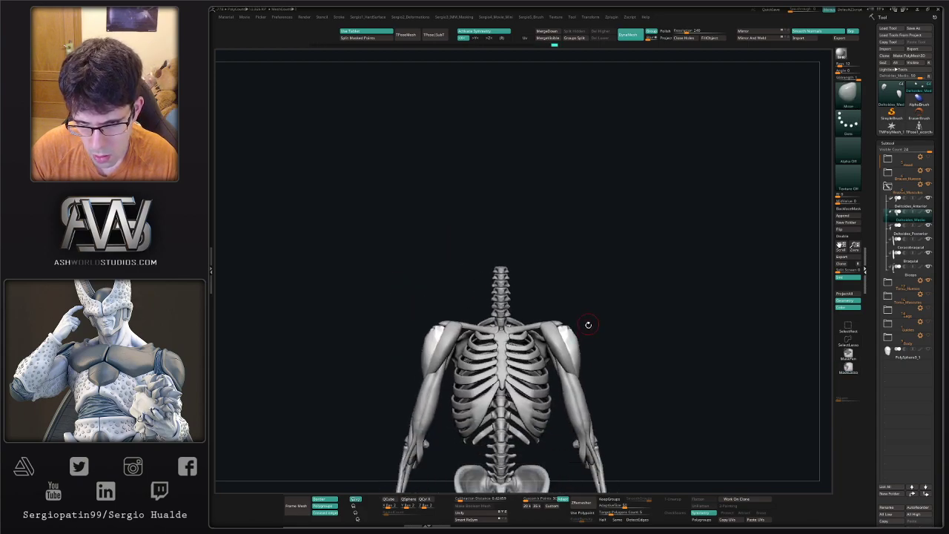
Select the Deltoides_Anterior subtool and adjust its lower end on the upper arm
right_click_drag(569, 363, 567, 373)
left_click(561, 373, "alt")
left_click_drag(564, 376, 566, 369)
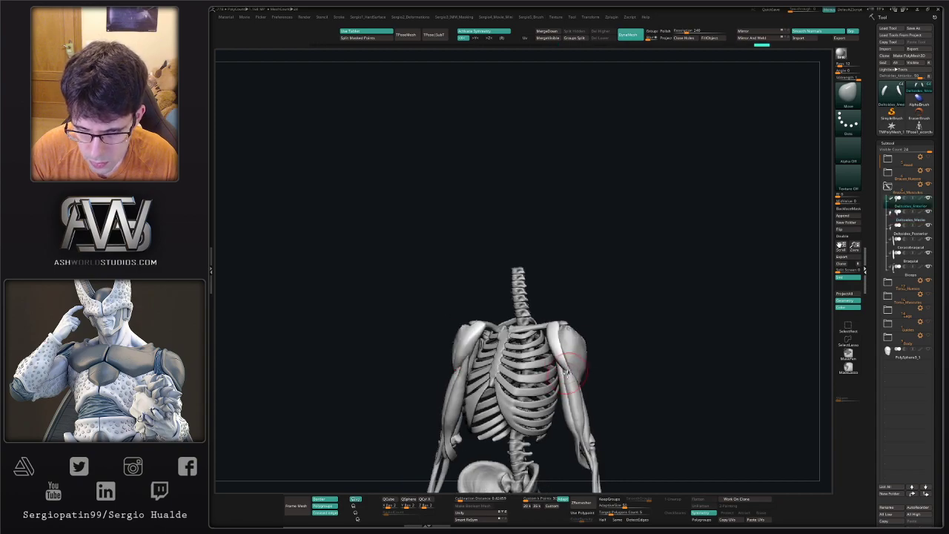
Select the Deltoides_Posterior subtool and adjust its lower end near the insertion on the humerus
mouse_move(566, 370)
right_mouse_down()
mouse_move(527, 393)
mouse_move(547, 376)
right_mouse_up()
mouse_move(547, 375)
right_mouse_down("alt")
mouse_move(563, 339)
mouse_move(558, 356)
mouse_move(582, 341)
right_mouse_up("alt")
left_click(584, 322, "alt")
mouse_move(581, 343)
left_mouse_down()
mouse_move(576, 351)
mouse_move(603, 298)
mouse_move(581, 341)
left_mouse_up()
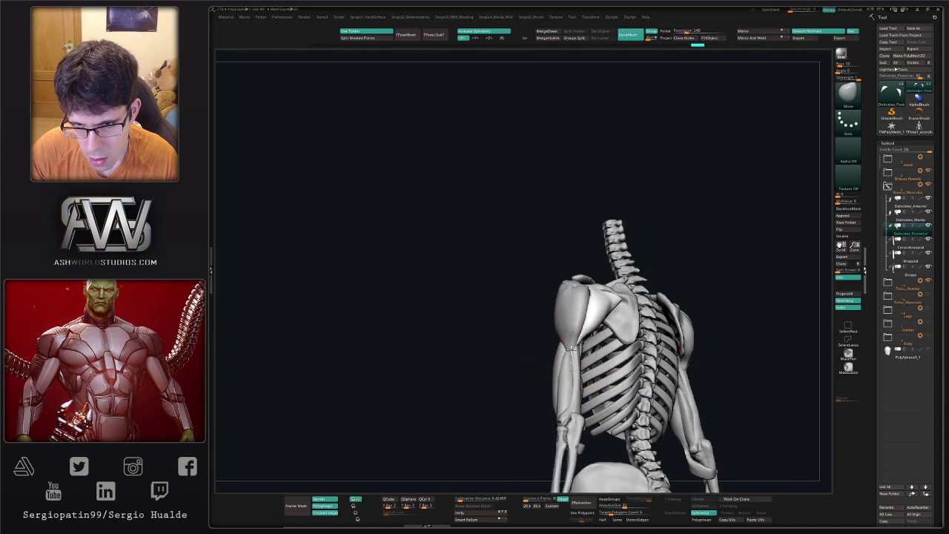
left_click_drag(568, 381, 601, 366)
right_click_drag(601, 366, 595, 367, "shift")
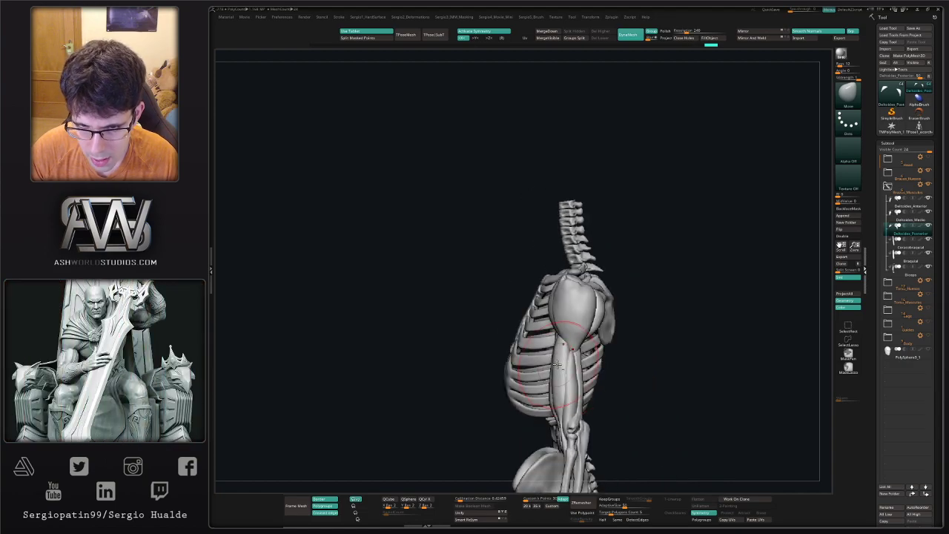
Select the Biceps subtool and adjust its upper outer contour just below the deltoids
left_click(557, 384, "alt")
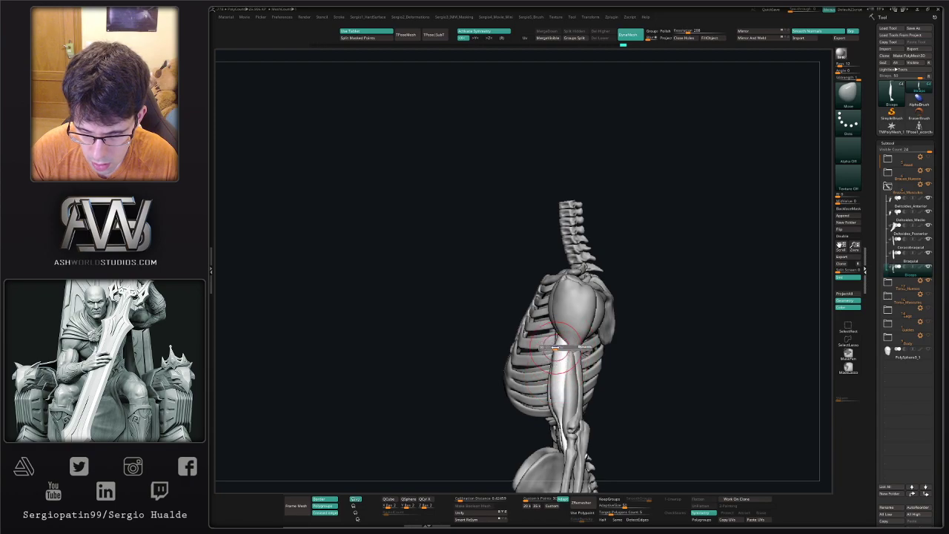
mouse_move(593, 371)
left_mouse_down()
mouse_move(610, 364)
mouse_move(583, 386)
mouse_move(593, 385)
mouse_move(568, 387)
mouse_move(583, 376)
mouse_move(575, 374)
left_mouse_up()
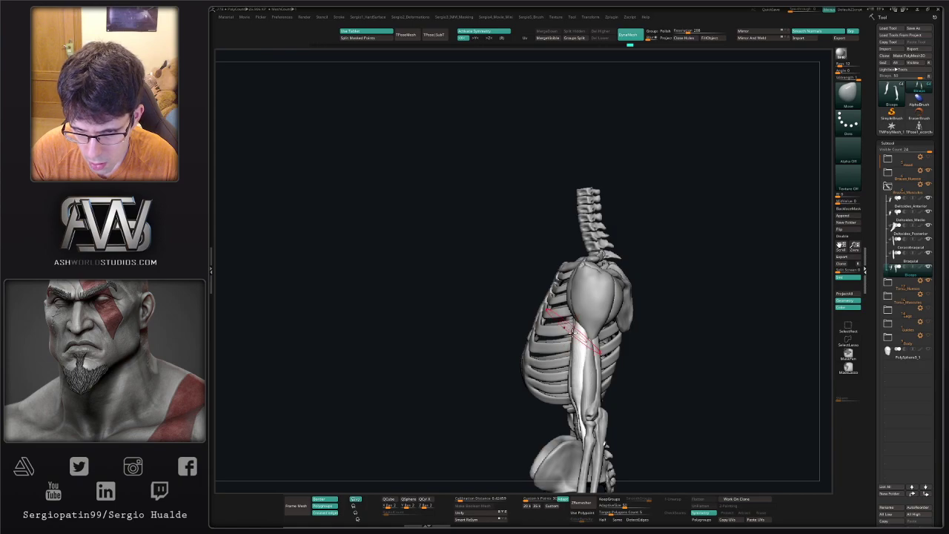
left_click_drag(572, 332, 644, 320)
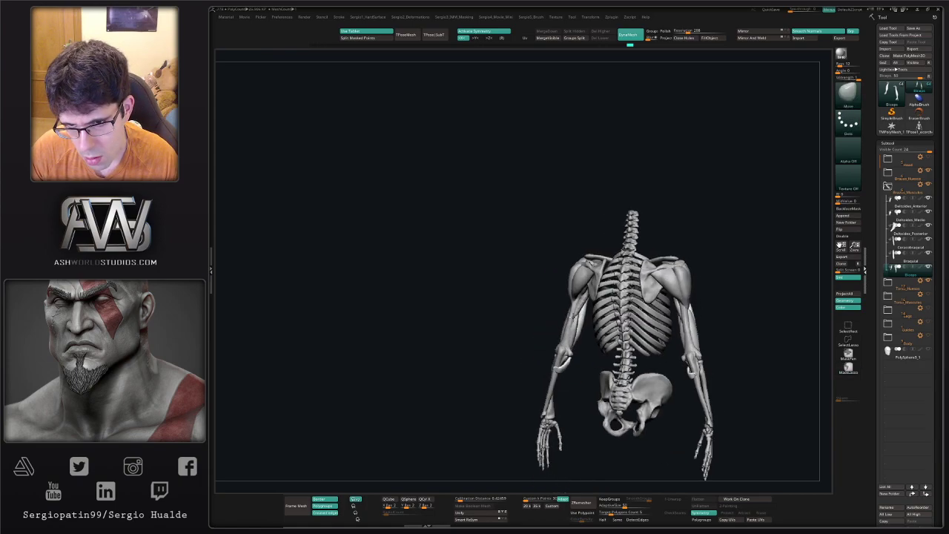
Hide the three deltoid subtools and examine how the biceps heads attach at the shoulder joint
mouse_move(572, 315)
left_mouse_down()
mouse_move(555, 239)
mouse_move(677, 338)
mouse_move(812, 248)
mouse_move(631, 294)
mouse_move(804, 271)
left_mouse_up()
mouse_move(927, 219)
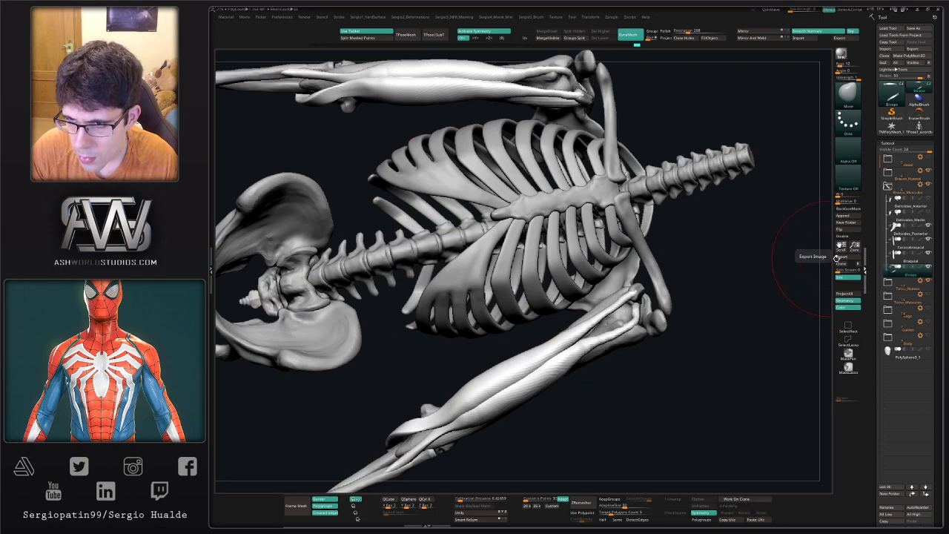
left_click_drag(812, 259, 687, 252)
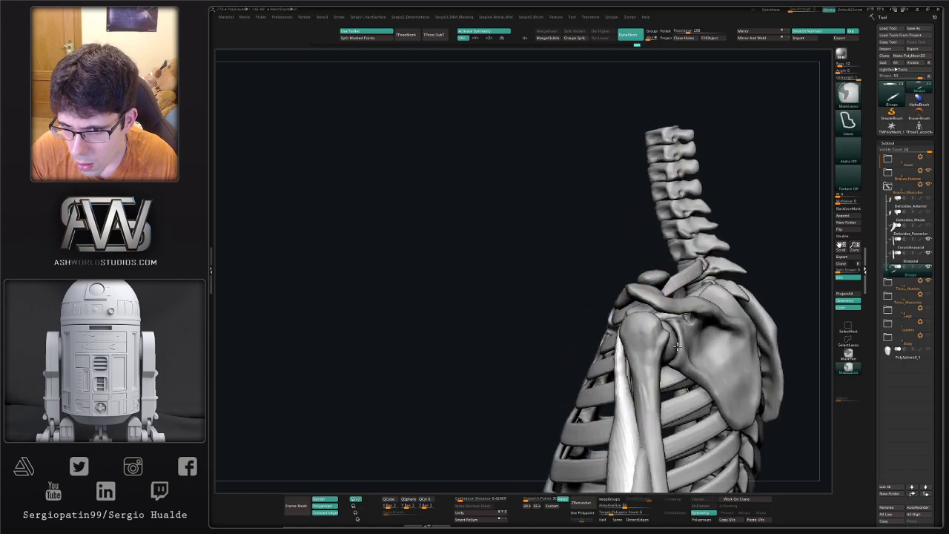
left_click_drag(671, 319, 677, 326)
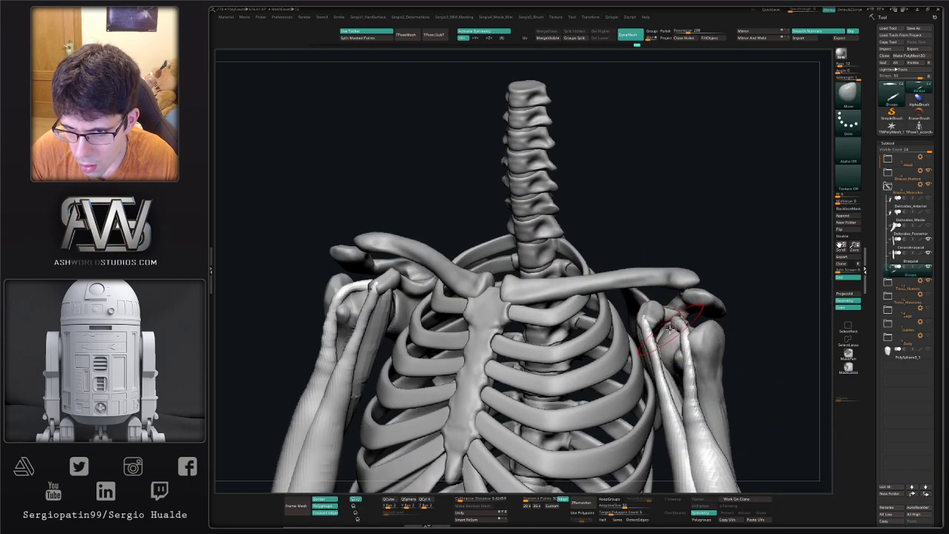
left_click_drag(663, 321, 686, 306)
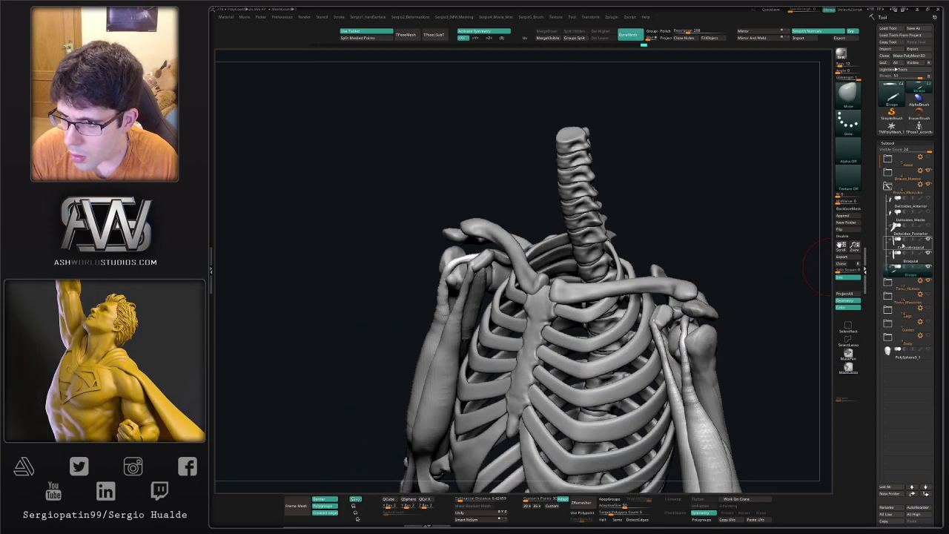
left_click_drag(701, 323, 767, 330)
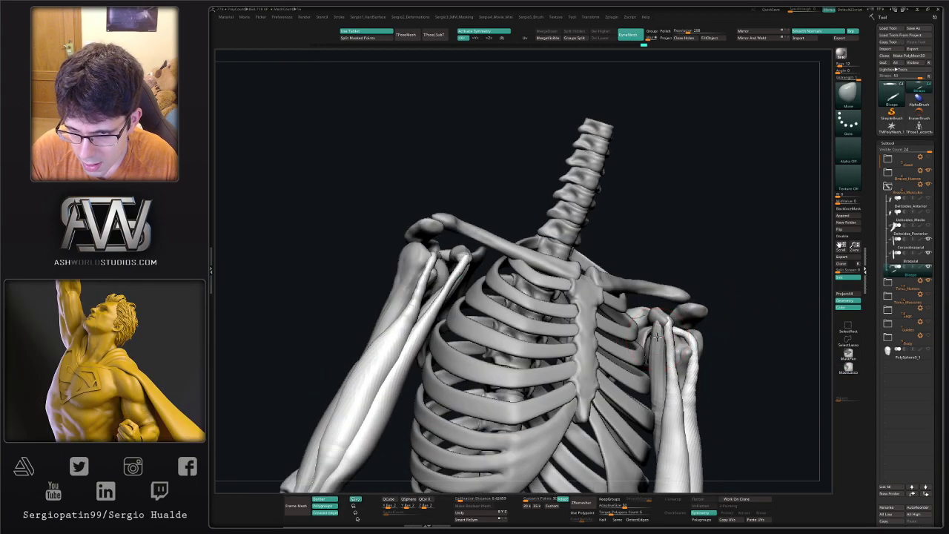
Check the coracobrachialis, reselect the Biceps subtool, and reshape the muscle's contour at mid-upper arm with the Move brush
left_click(662, 323, "alt")
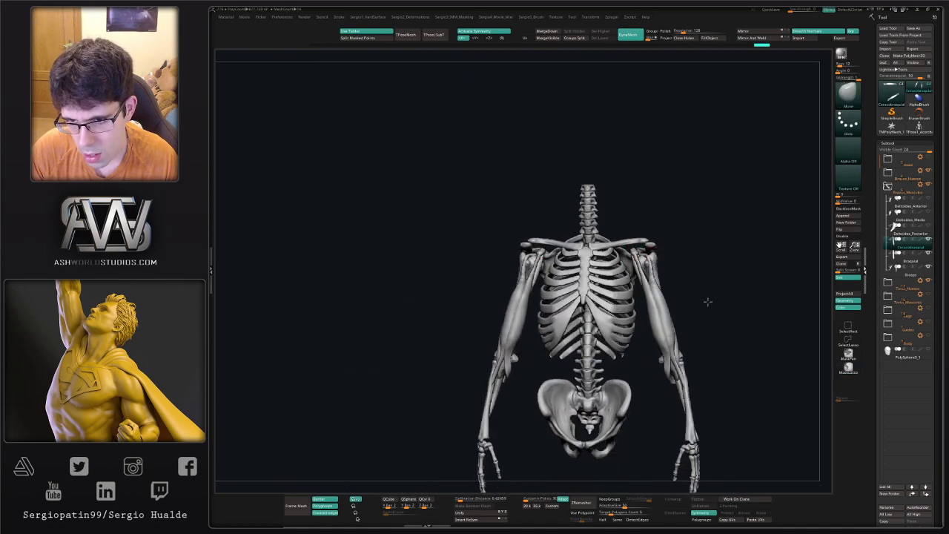
left_click_drag(685, 324, 677, 326)
left_click(670, 327, "alt")
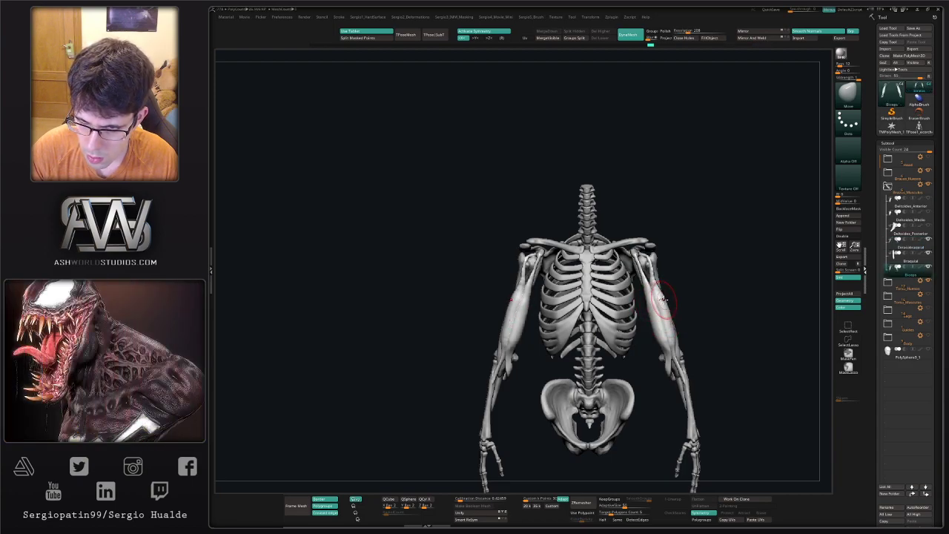
left_click_drag(665, 299, 659, 319)
key("ctrl+z")
key("ctrl+shift+z")
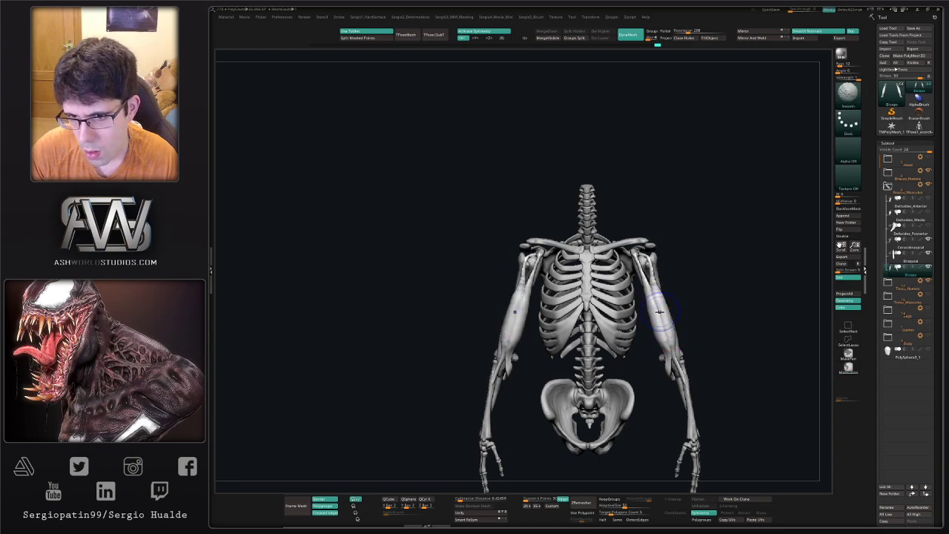
Show the Deltoides_Posterior, Deltoides_Medio and Deltoides_Anterior subtools again
left_click(928, 225)
left_click(928, 212)
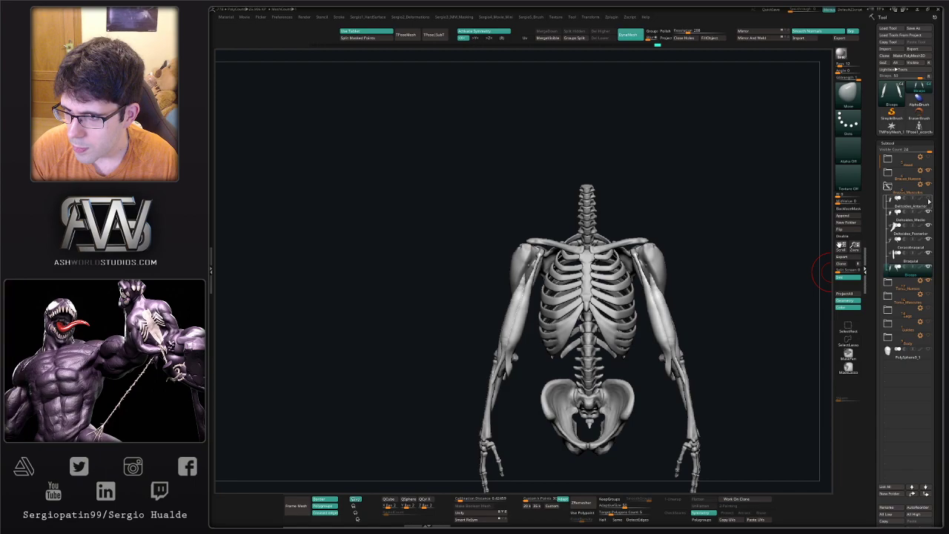
left_click(928, 199)
mouse_move(768, 268)
left_mouse_down("alt")
mouse_move(690, 279)
mouse_move(722, 311)
mouse_move(752, 303)
mouse_move(676, 300)
left_mouse_up("alt")
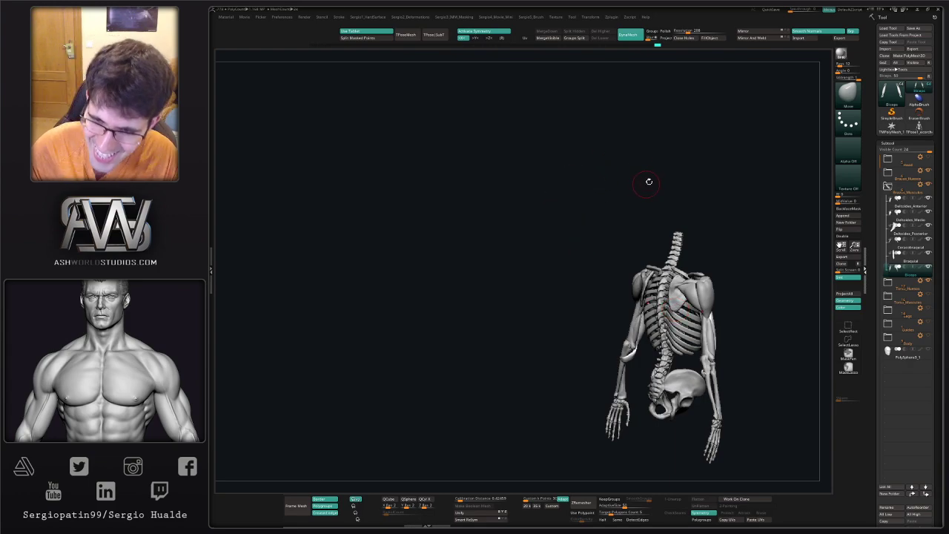
Examine the shoulder and arm muscles from behind and from the rear three-quarter angle
left_click_drag(695, 209, 667, 219)
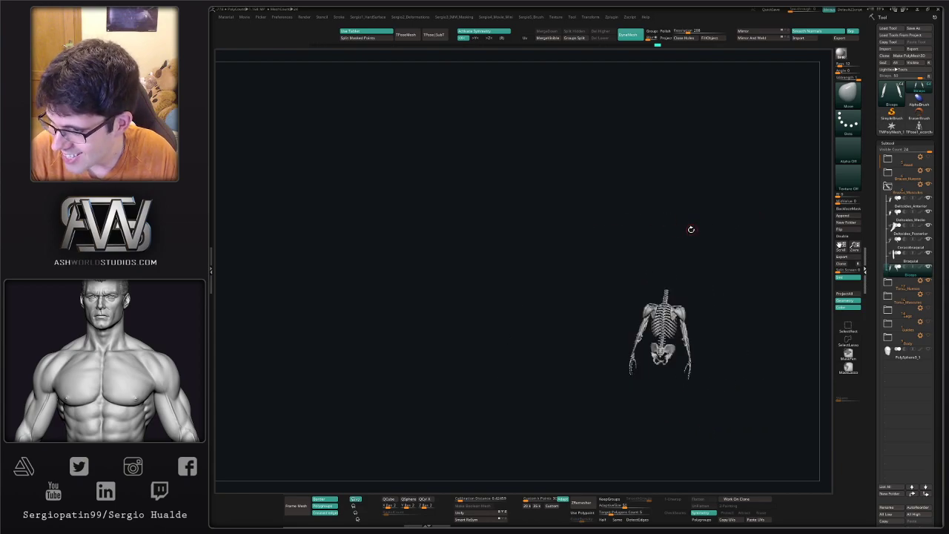
right_click_drag(657, 236, 589, 256, "ctrl")
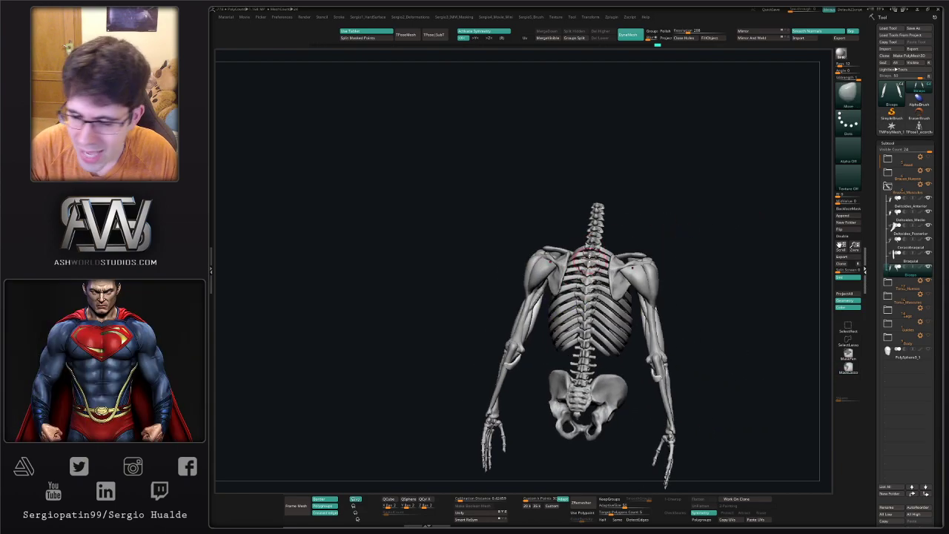
left_click_drag(674, 216, 690, 233)
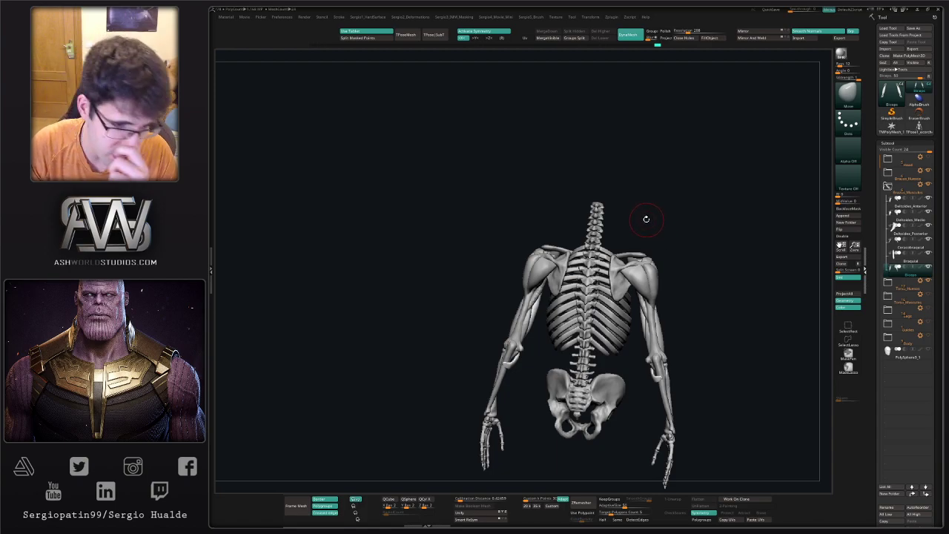
left_click_drag(685, 231, 693, 239)
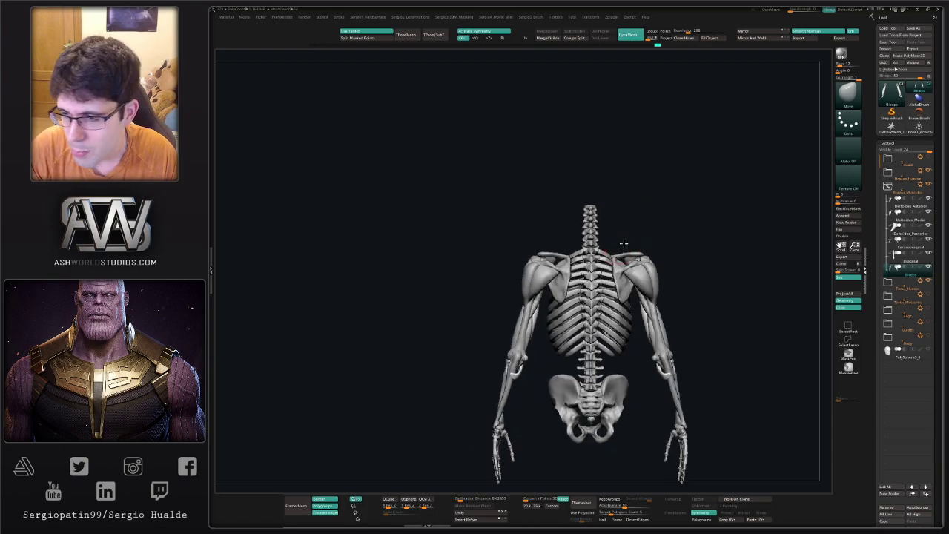
mouse_move(623, 243)
right_mouse_down("alt")
mouse_move(601, 213)
mouse_move(604, 235)
mouse_move(576, 227)
mouse_move(585, 234)
right_mouse_up("alt")
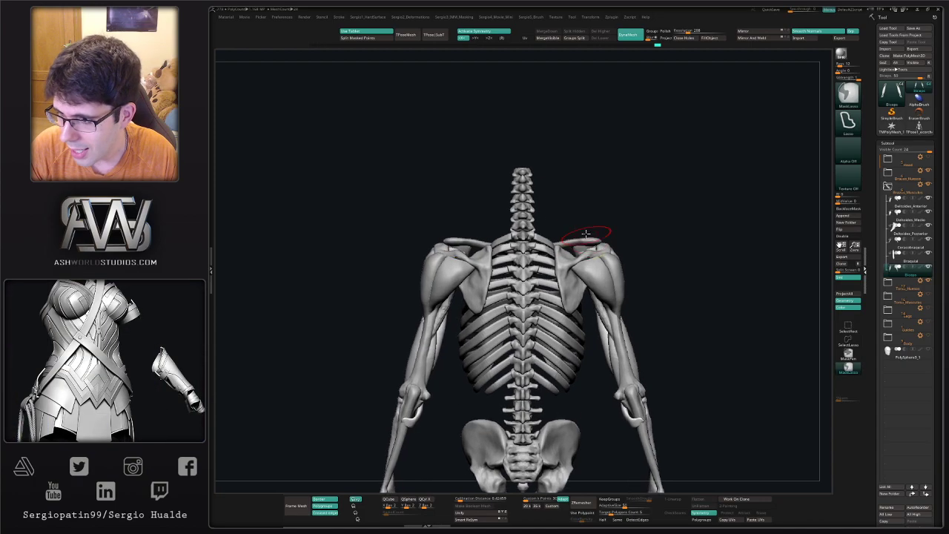
mouse_move(589, 214)
left_mouse_down()
mouse_move(596, 222)
mouse_move(601, 193)
left_mouse_up()
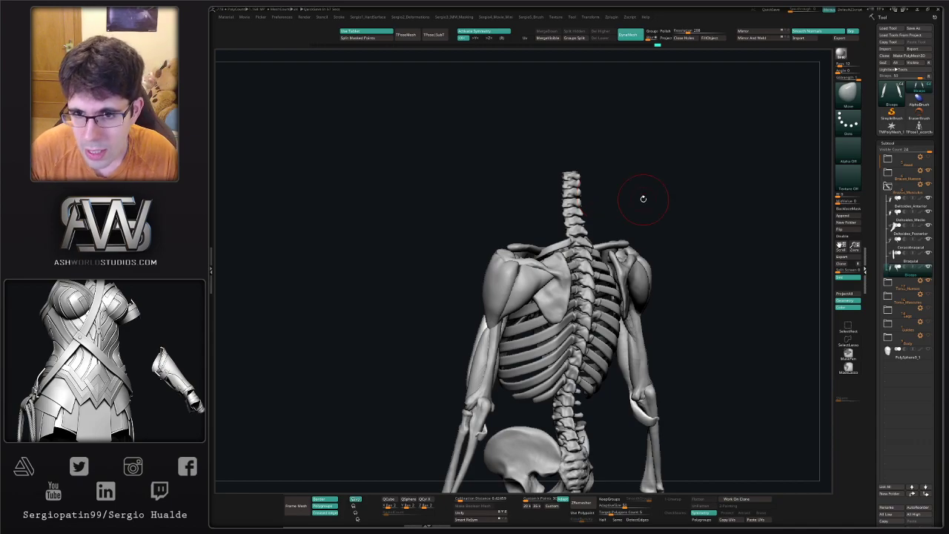
left_click_drag(667, 235, 570, 278)
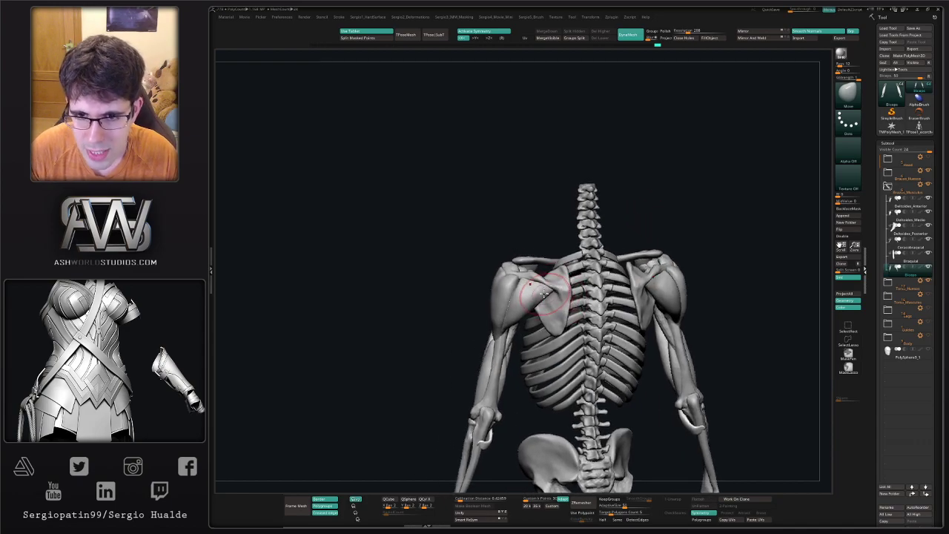
Select the Deltoides_Posterior subtool and adjust its shape over the scapula and beside the middle deltoid
mouse_move(543, 292)
right_mouse_down("ctrl")
mouse_move(593, 303)
mouse_move(595, 292)
mouse_move(559, 297)
mouse_move(606, 320)
mouse_move(617, 349)
right_mouse_up("ctrl")
left_click(599, 281, "alt")
right_click_drag(616, 349, 583, 328)
left_click_drag(590, 300, 598, 298)
right_click_drag(599, 298, 628, 306)
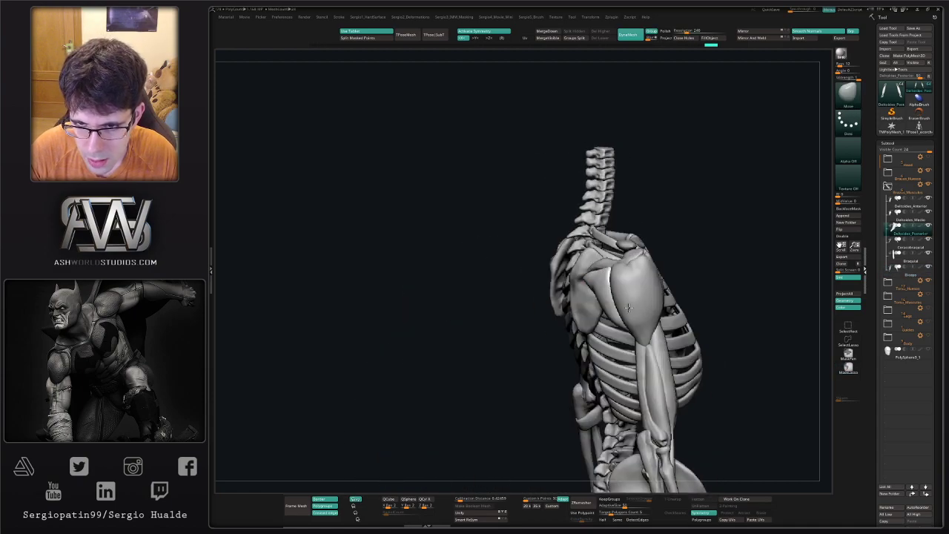
mouse_move(628, 307)
left_mouse_down()
mouse_move(620, 313)
mouse_move(667, 292)
left_mouse_up()
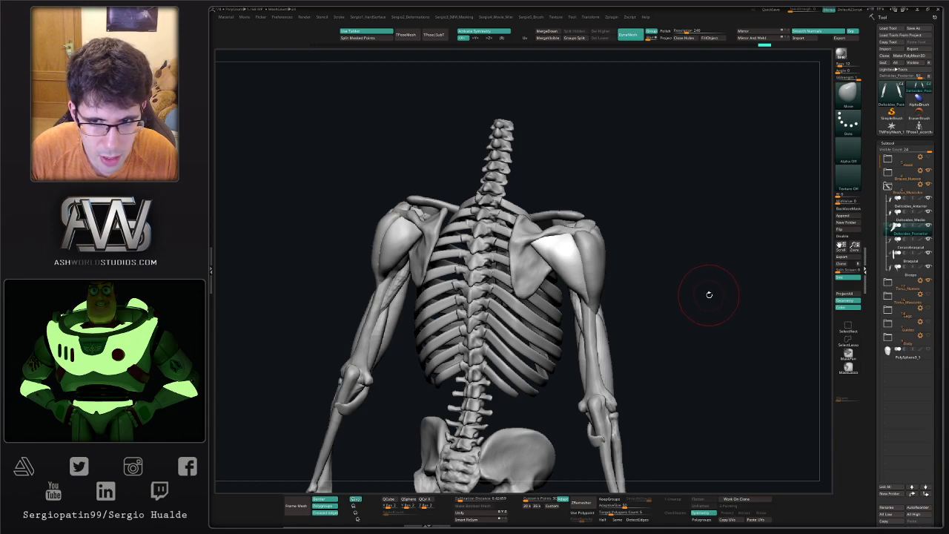
left_click_drag(708, 294, 712, 301)
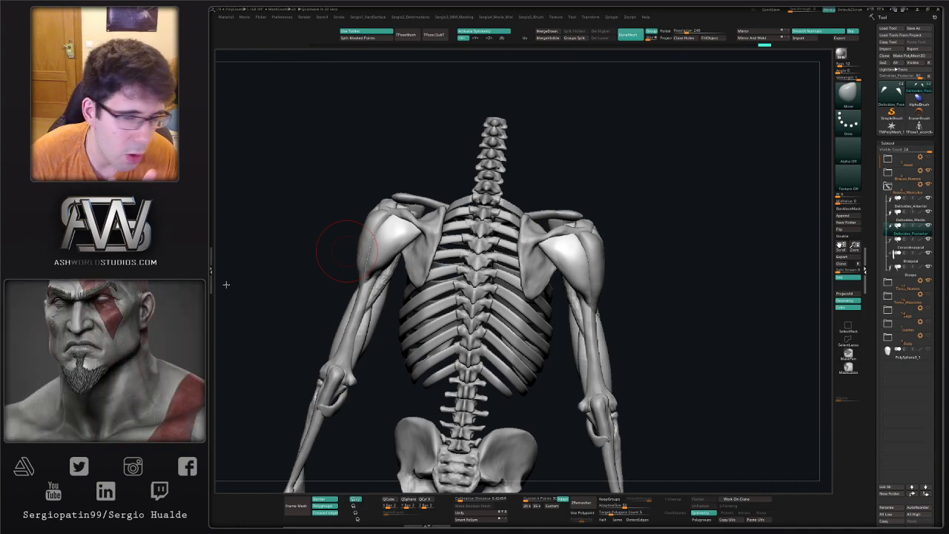
Select and duplicate the Braquial subtool, and place the copy below Biceps in the Brazos_Musculos folder
left_click_drag(635, 324, 724, 274)
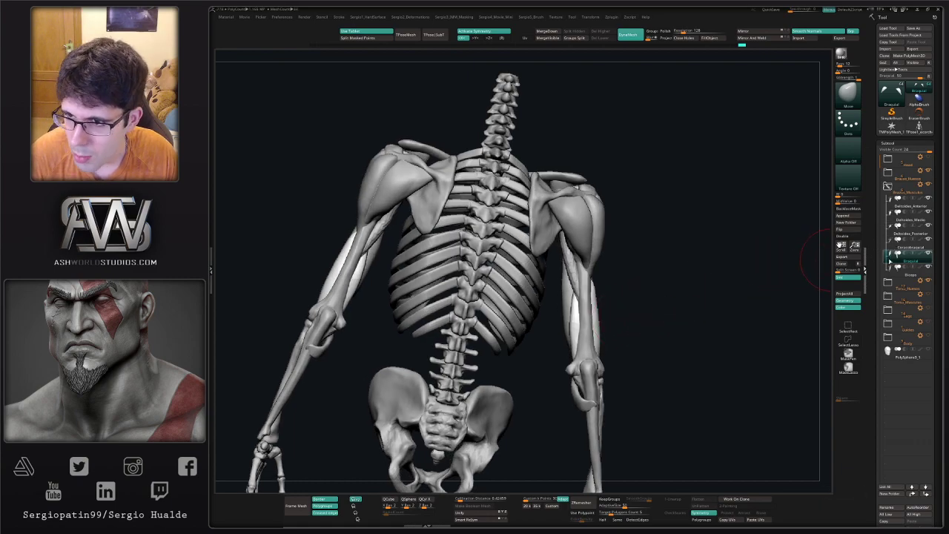
key("ctrl+shift+d")
left_click(906, 275)
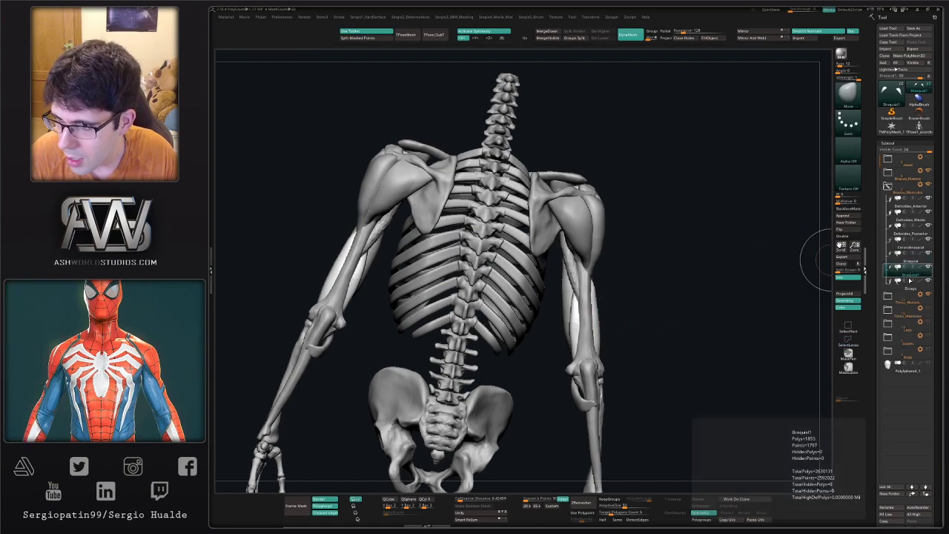
left_click_drag(907, 291, 908, 294)
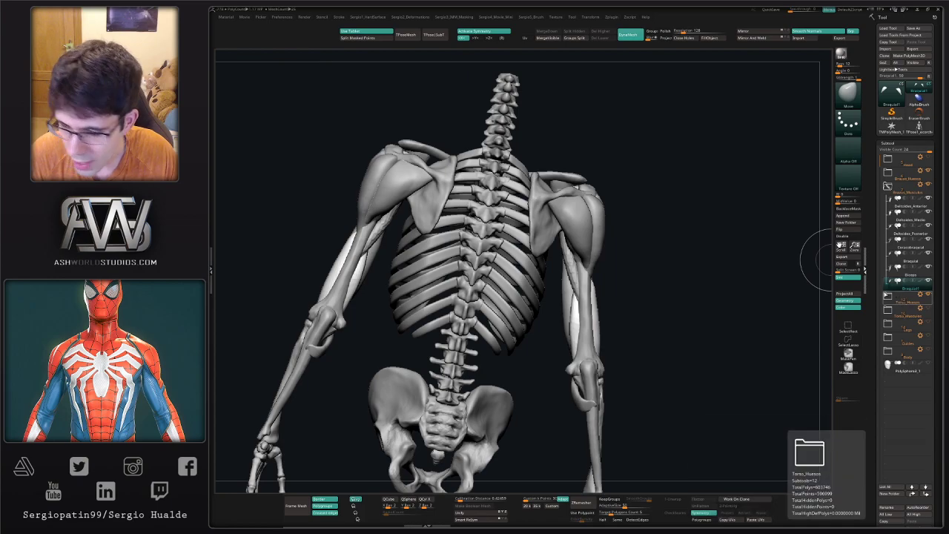
Rename the duplicated subtool as Triceps_Cara_Interna
key("F2")
type("T")
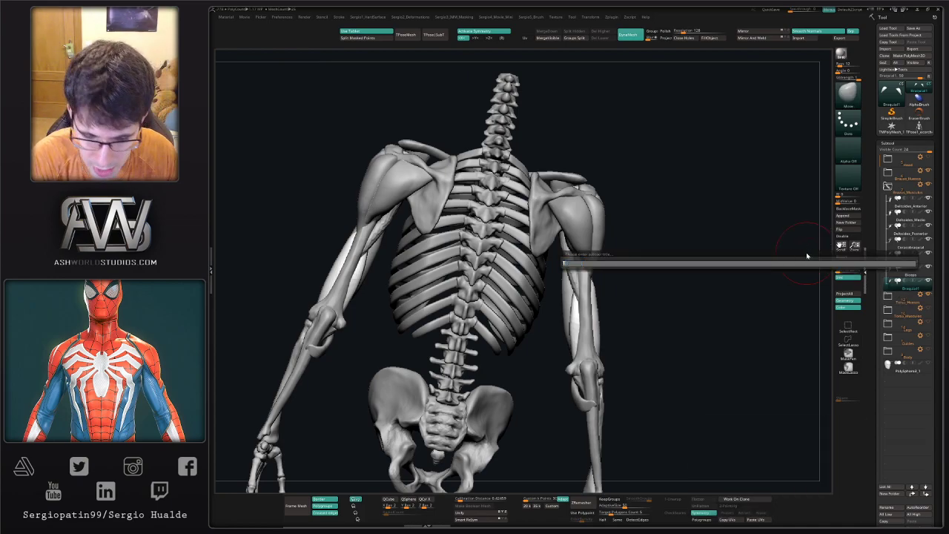
type("Triceps")
key("shift")
type("_C")
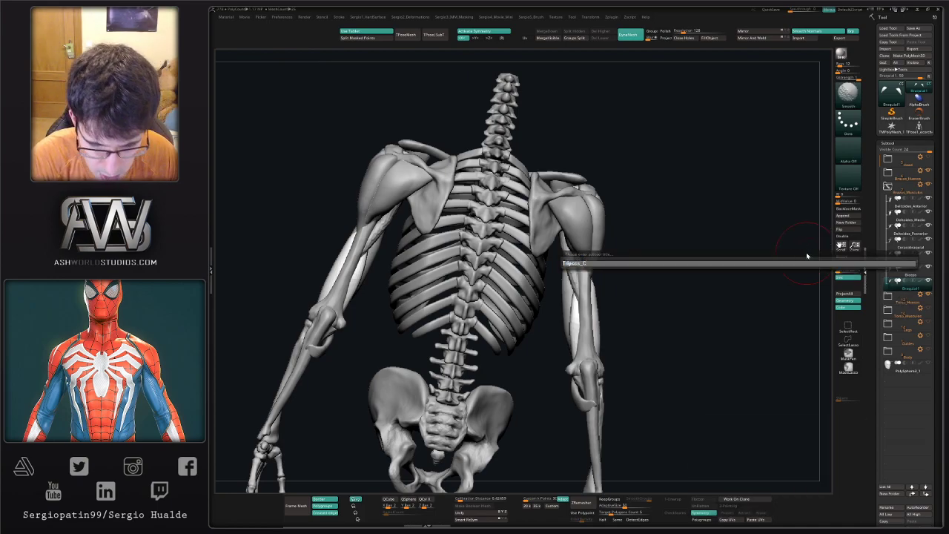
type("araInte")
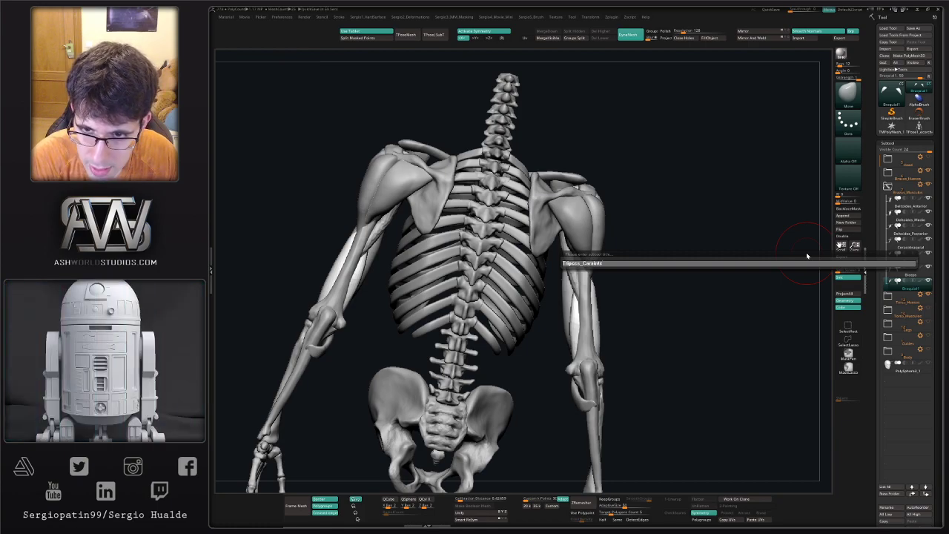
type("_")
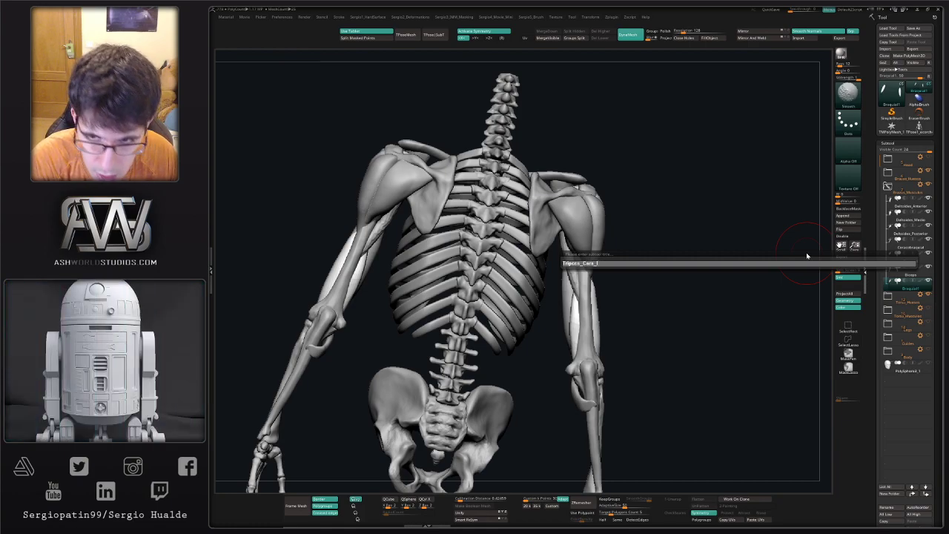
type("Inte")
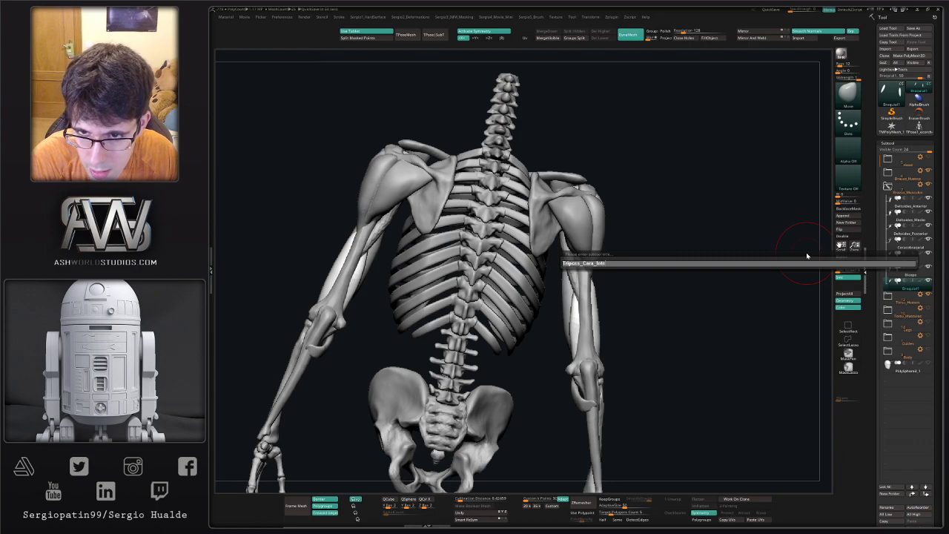
key("Return")
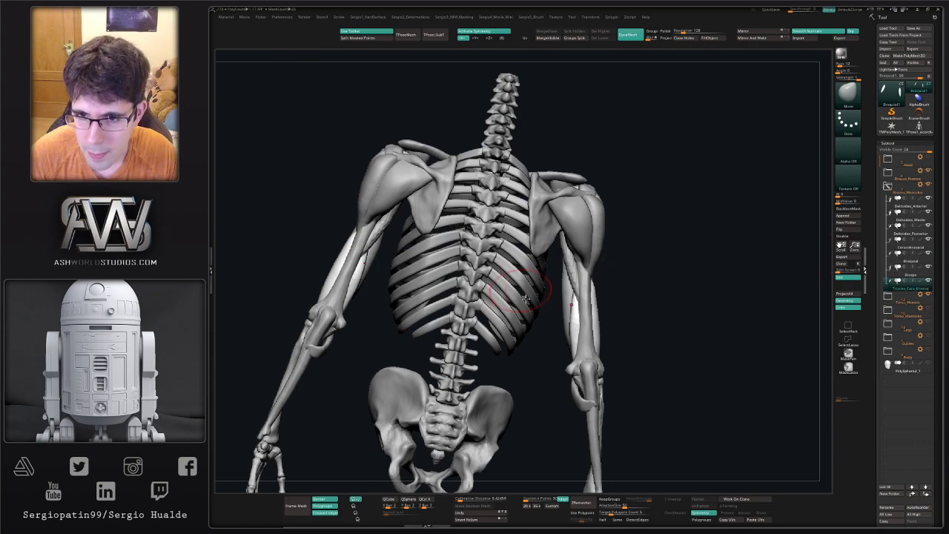
Move the Triceps_Cara_Interna muscle back so it sits behind the humerus
left_click_drag(638, 299, 589, 348)
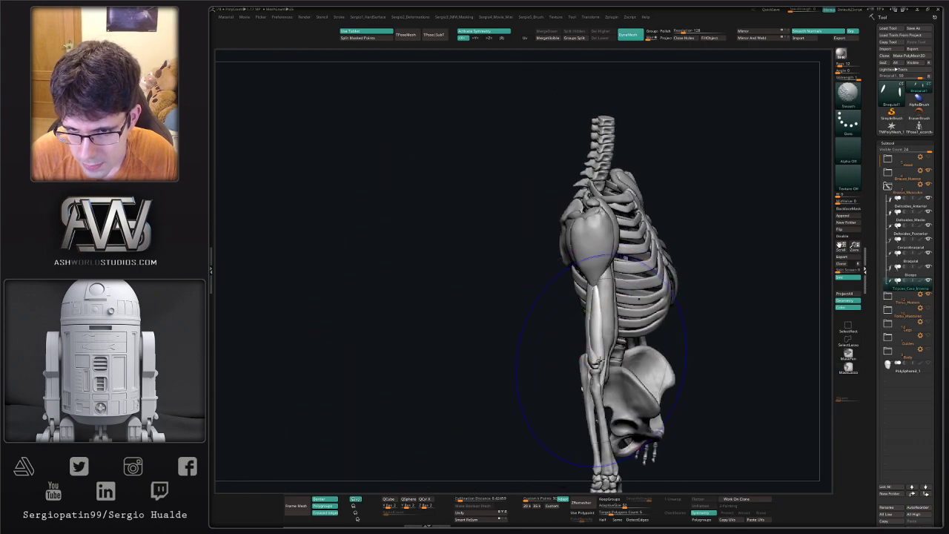
key("w")
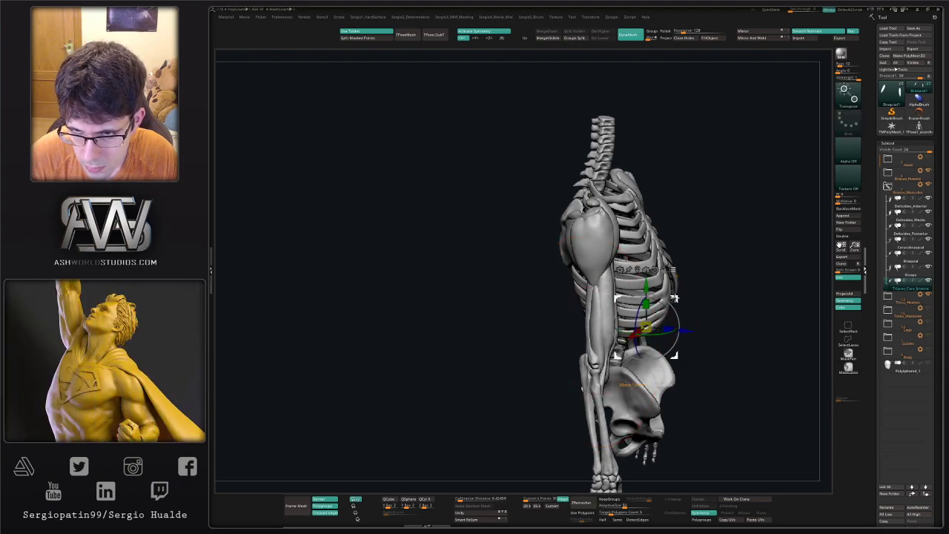
left_click_drag(670, 300, 656, 296)
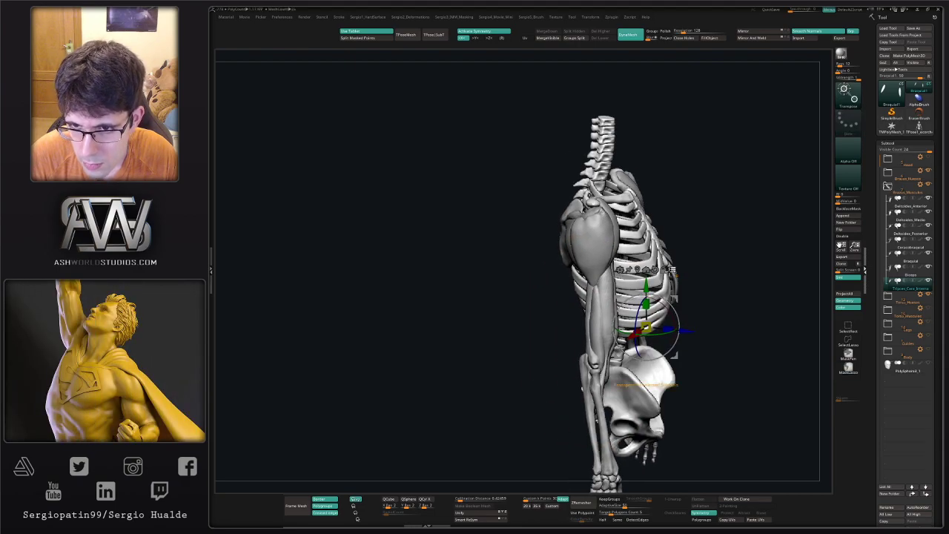
left_click_drag(674, 297, 658, 298)
key("q")
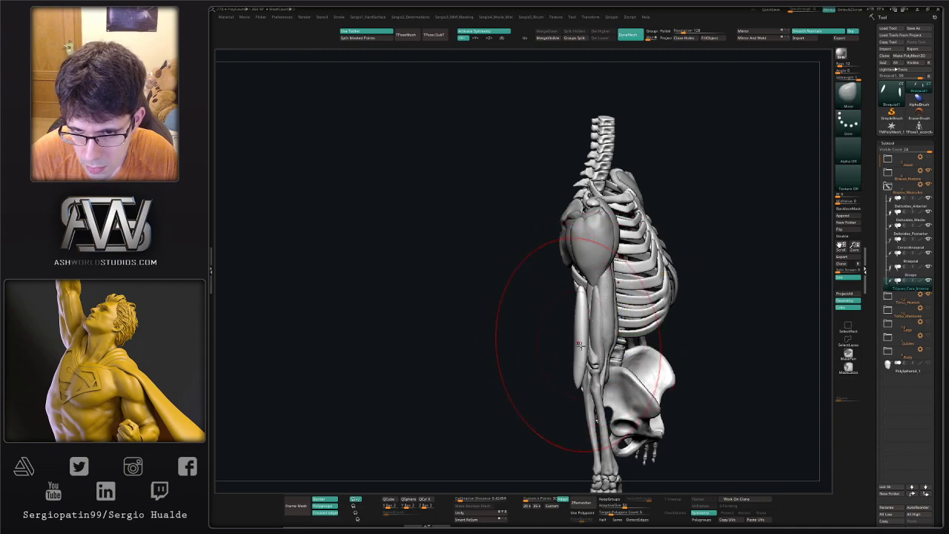
Reshape the inner triceps head with the Move brush, fitting its lower end to the back of the elbow
mouse_move(530, 348)
left_mouse_down()
mouse_move(597, 353)
mouse_move(585, 353)
left_mouse_up()
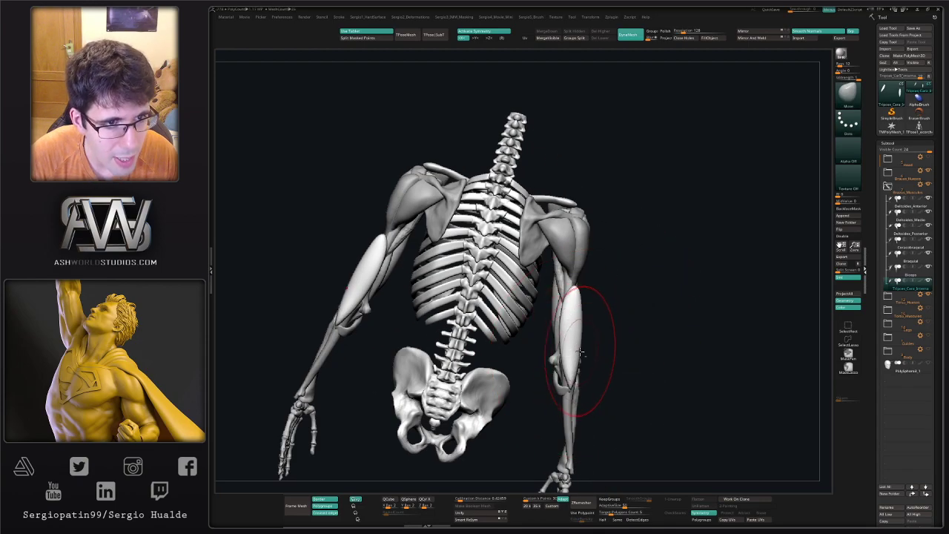
right_click_drag(582, 354, 556, 304)
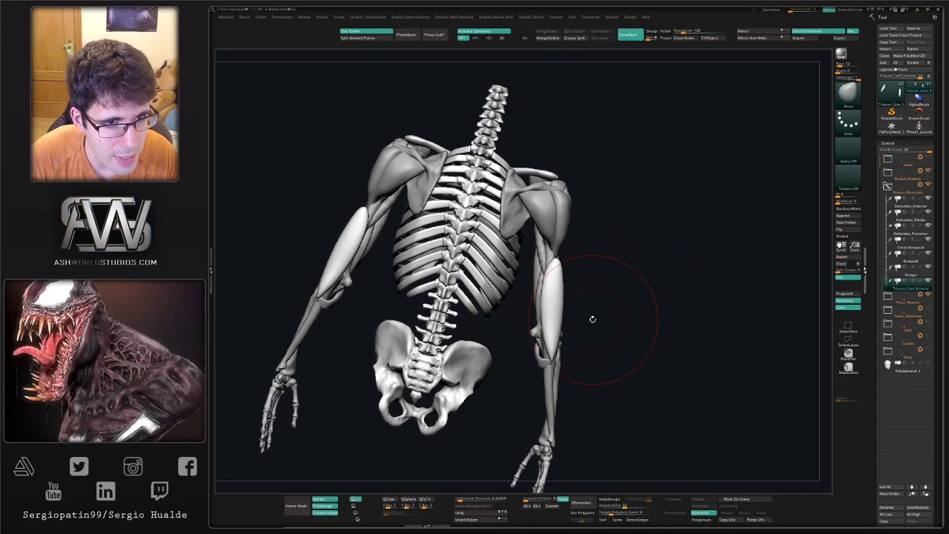
right_click_drag(573, 352, 560, 320, "alt")
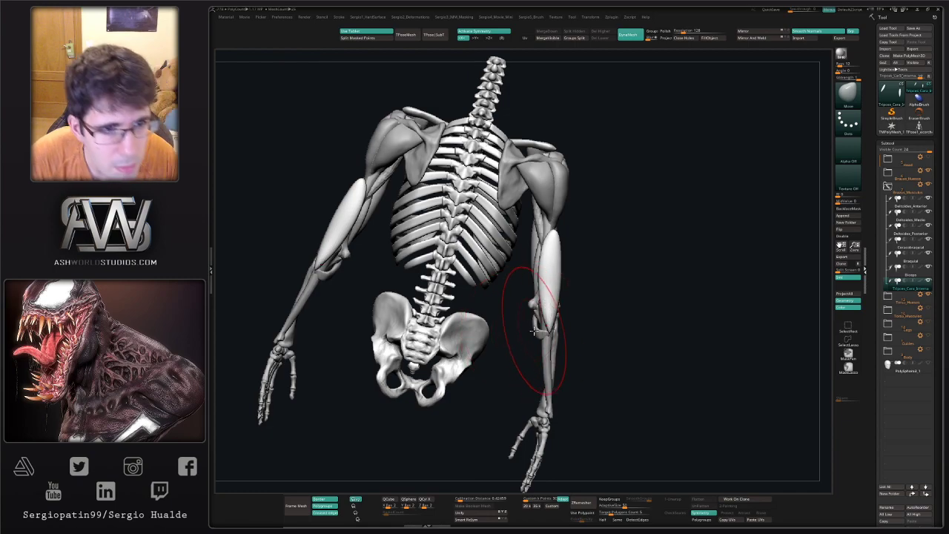
mouse_move(534, 334)
left_mouse_down()
mouse_move(615, 339)
mouse_move(561, 333)
left_mouse_up()
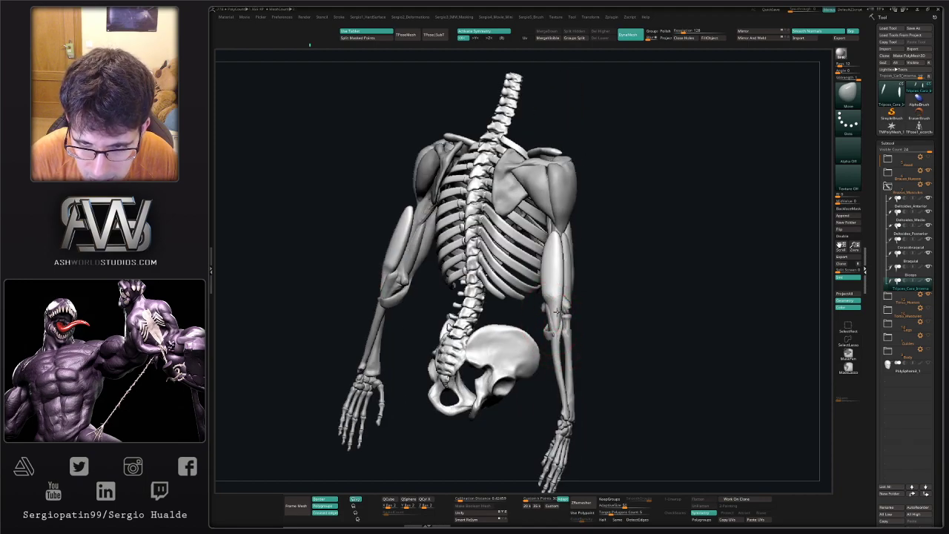
right_click_drag(557, 312, 569, 318)
left_click_drag(558, 315, 556, 311)
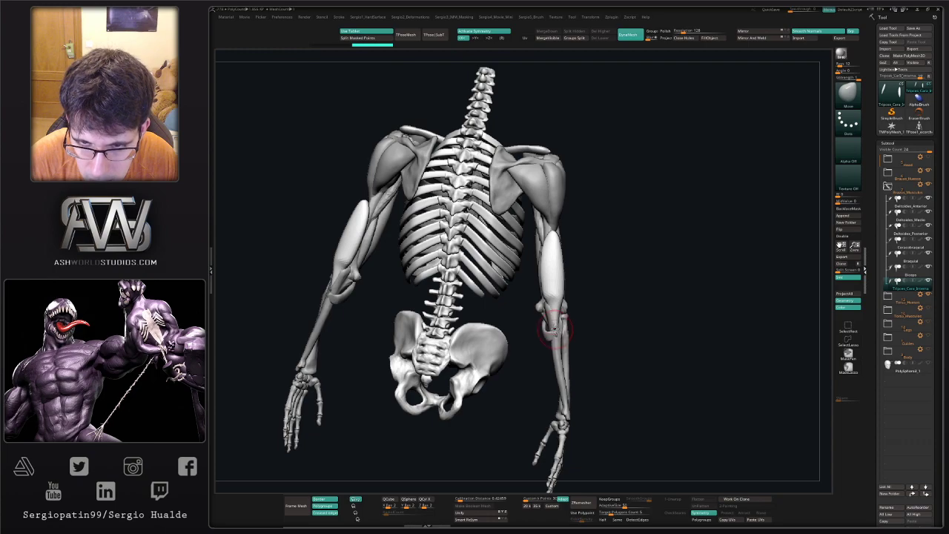
mouse_move(561, 328)
right_mouse_down("ctrl")
mouse_move(541, 311)
mouse_move(549, 316)
right_mouse_up("ctrl")
mouse_move(549, 315)
left_mouse_down()
mouse_move(536, 307)
mouse_move(524, 245)
left_mouse_up()
Refine and smooth the inner triceps head's contour along the humerus, from beneath the deltoid down beside the brachialis
key("s")
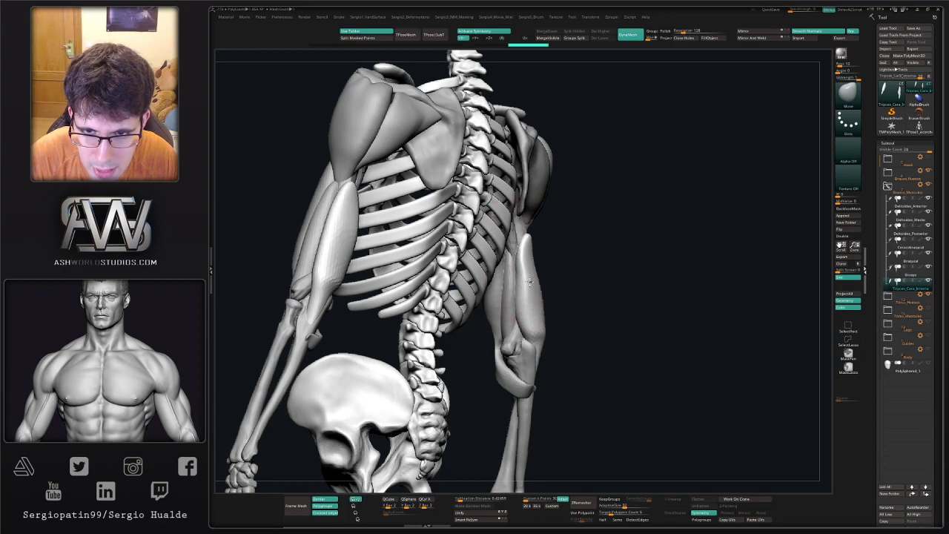
right_click_drag(530, 281, 512, 281)
mouse_move(561, 255)
right_mouse_down("alt")
mouse_move(528, 267)
mouse_move(504, 255)
mouse_move(516, 275)
right_mouse_up("alt")
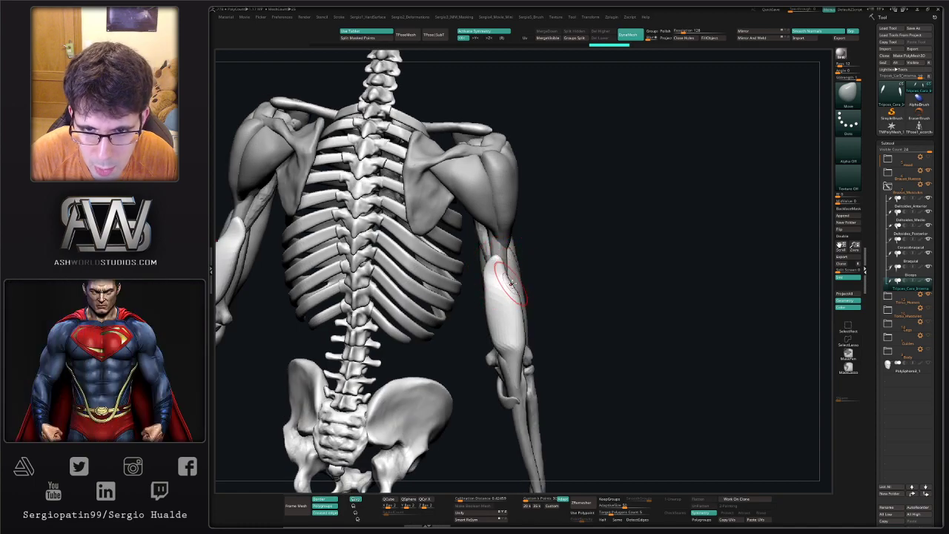
mouse_move(510, 282)
left_mouse_down()
mouse_move(517, 310)
mouse_move(511, 289)
left_mouse_up()
right_click_drag(552, 287, 511, 291)
left_click_drag(502, 283, 504, 292, "shift")
right_click_drag(511, 290, 445, 295)
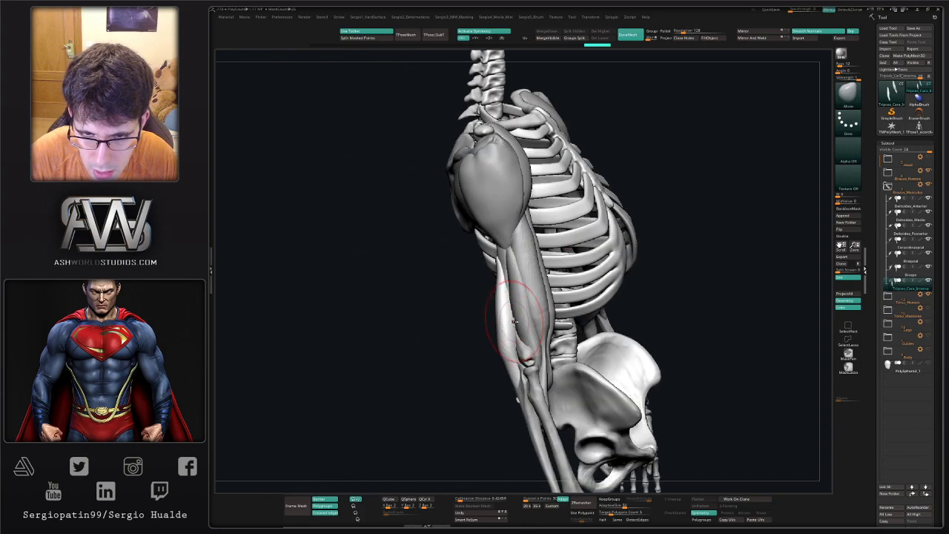
left_click_drag(514, 322, 511, 338)
left_click_drag(508, 290, 514, 269)
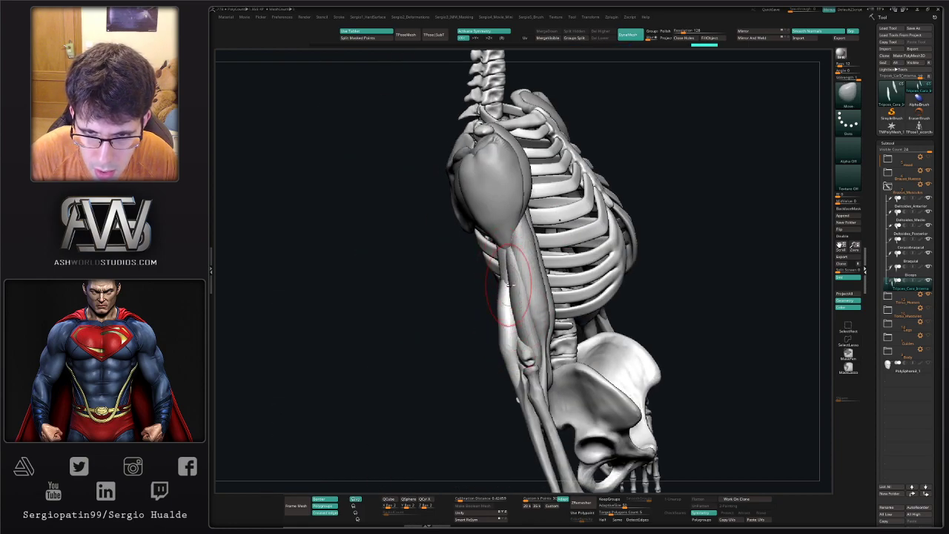
mouse_move(509, 284)
right_mouse_down()
mouse_move(526, 300)
mouse_move(512, 303)
right_mouse_up()
mouse_move(511, 302)
left_mouse_down("shift")
mouse_move(520, 303)
mouse_move(503, 302)
left_mouse_up("shift")
Isolate the inner triceps head and define its surface with the DamStandard brush
key("alt+s")
key("b")
key("d")
key("s")
key("s")
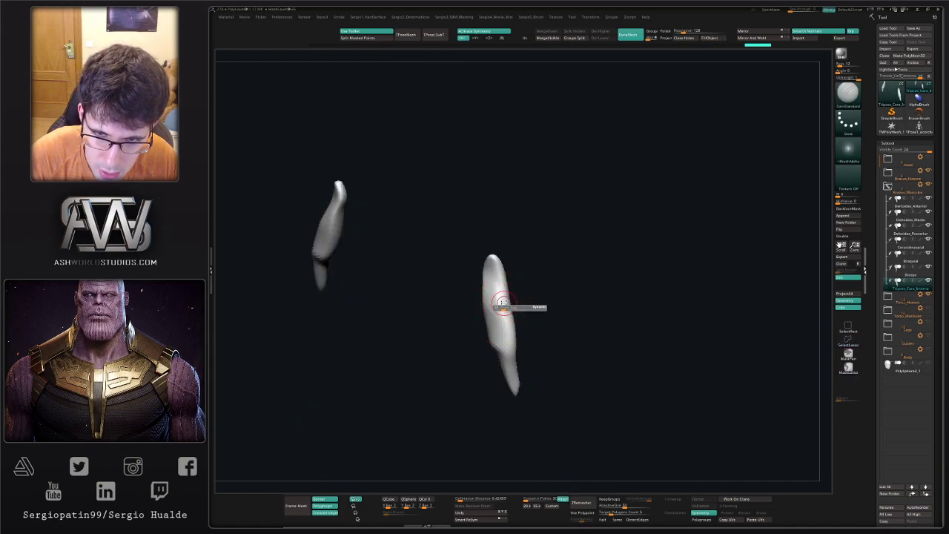
mouse_move(507, 324)
right_mouse_down()
mouse_move(536, 290)
mouse_move(482, 273)
mouse_move(485, 321)
mouse_move(510, 268)
mouse_move(502, 269)
right_mouse_up()
Adjust the inner triceps head's volume with the Inflate brush and refit it to the arm with the Move brush
key("ctrl+shift+s")
key("b")
key("i")
key("n")
key("b")
key("m")
key("v")
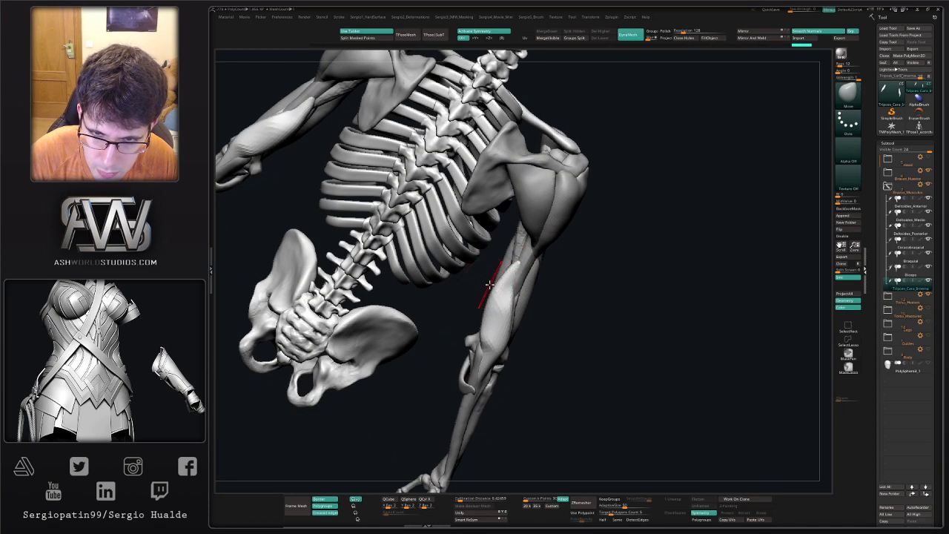
right_click_drag(491, 286, 516, 317)
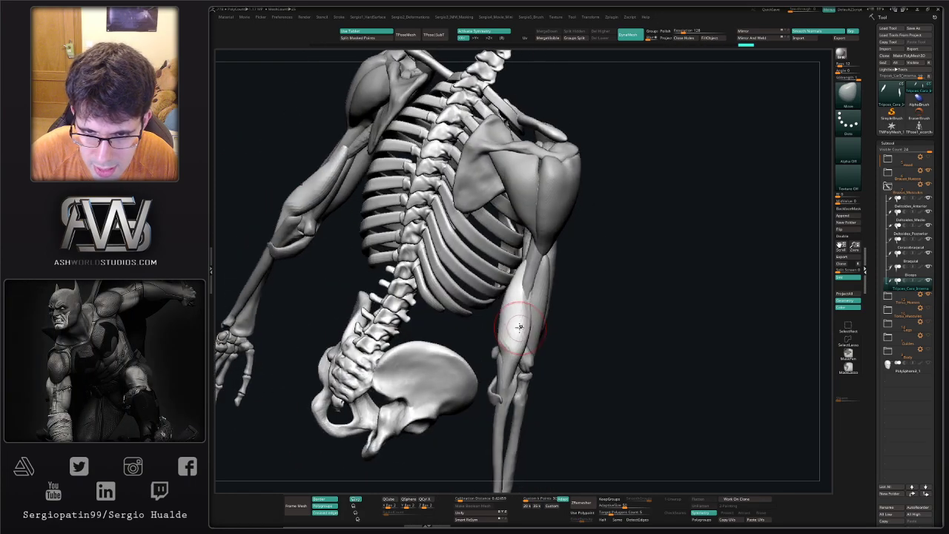
mouse_move(518, 284)
right_mouse_down()
mouse_move(511, 326)
mouse_move(525, 347)
mouse_move(510, 348)
mouse_move(509, 323)
mouse_move(495, 361)
mouse_move(508, 360)
mouse_move(494, 355)
mouse_move(512, 368)
right_mouse_up()
key("b")
key("m")
key("v")
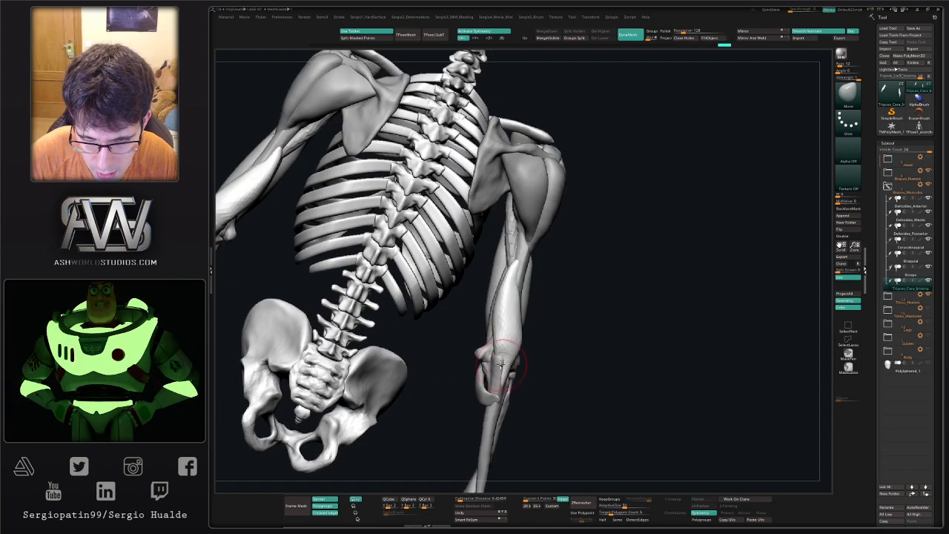
Define the triceps tendon above the elbow with the DamStandard brush and flatten it with TrimDynamic
key("b")
key("d")
key("s")
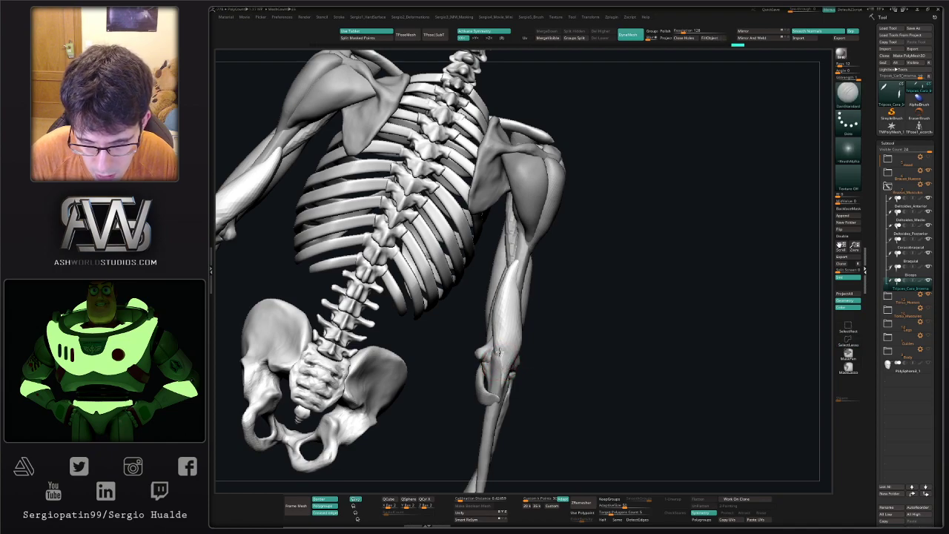
mouse_move(499, 395)
right_mouse_down()
mouse_move(562, 361)
mouse_move(492, 378)
right_mouse_up()
key("b")
key("t")
key("d")
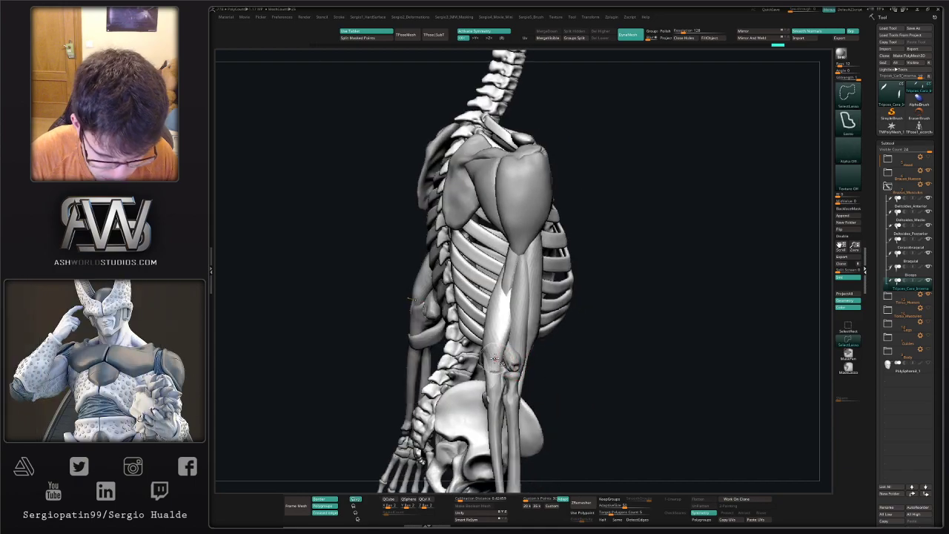
left_click_drag(489, 361, 498, 376)
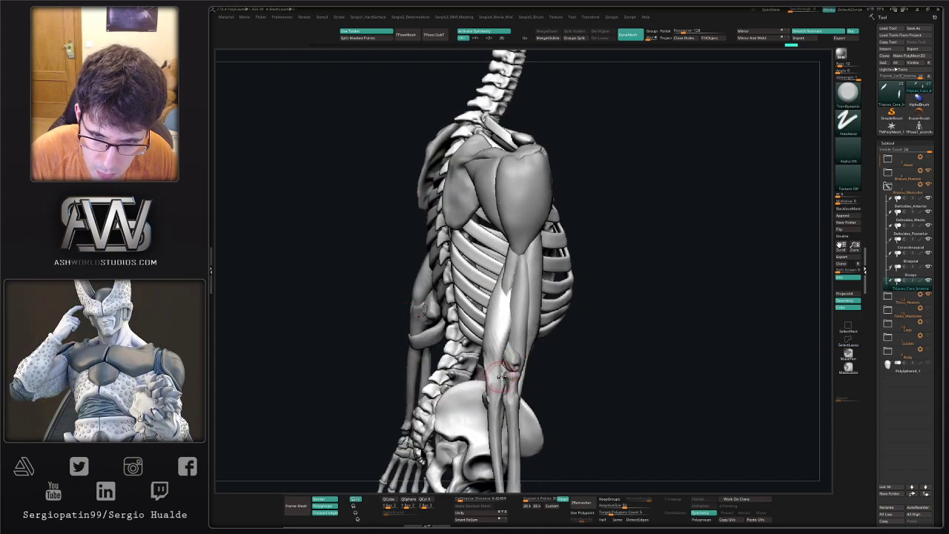
mouse_move(507, 381)
right_mouse_down()
mouse_move(458, 374)
mouse_move(509, 365)
mouse_move(536, 346)
mouse_move(499, 352)
mouse_move(488, 374)
mouse_move(478, 349)
mouse_move(474, 355)
mouse_move(525, 331)
mouse_move(491, 334)
mouse_move(480, 354)
right_mouse_up()
left_click_drag(481, 355, 468, 352)
Adjust and smooth the inner side of the triceps head with the Move brush
right_click_drag(468, 352, 449, 345)
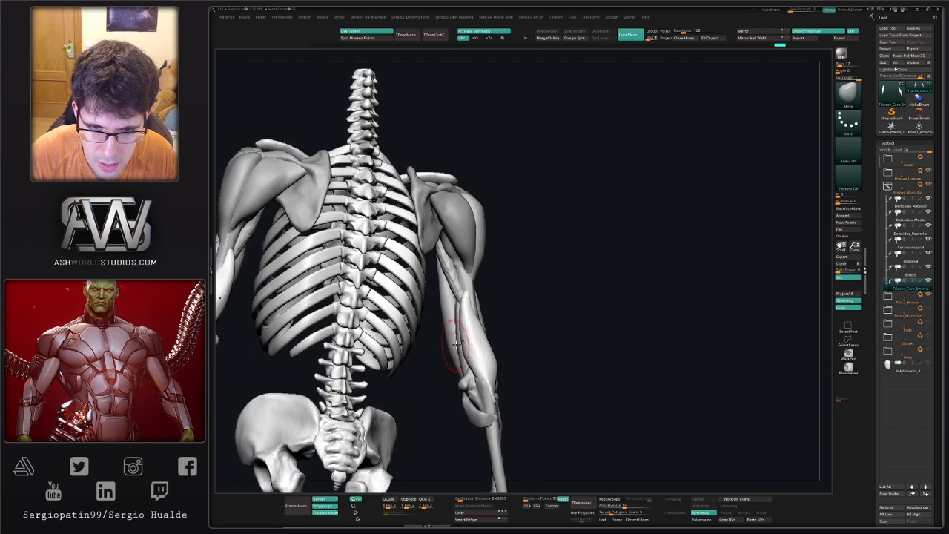
left_click_drag(450, 345, 459, 332)
right_click_drag(469, 352, 474, 305)
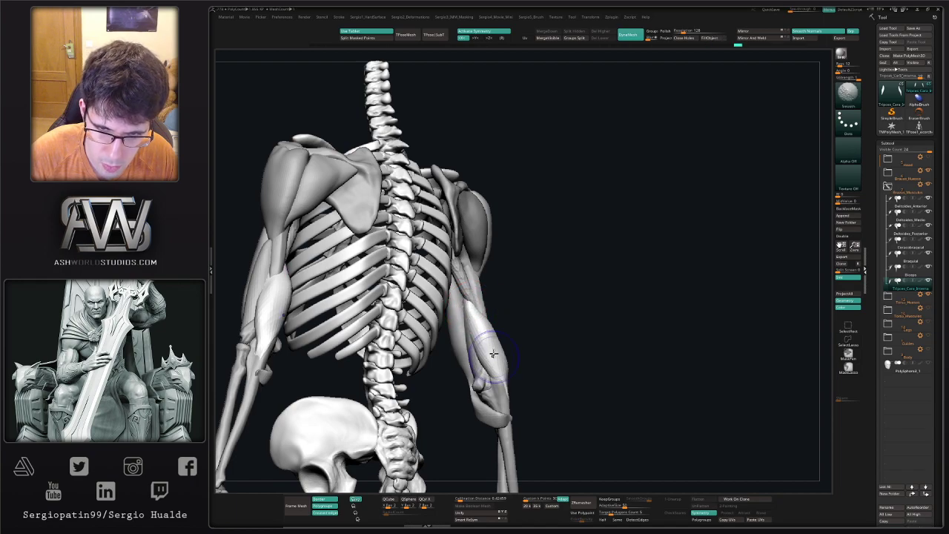
Duplicate the Triceps_Cara_Interna subtool and place the copy above the original in the subtool list
mouse_move(477, 321)
right_mouse_down()
mouse_move(463, 335)
mouse_move(517, 281)
mouse_move(580, 309)
right_mouse_up()
key("w")
key("ctrl+shift+d")
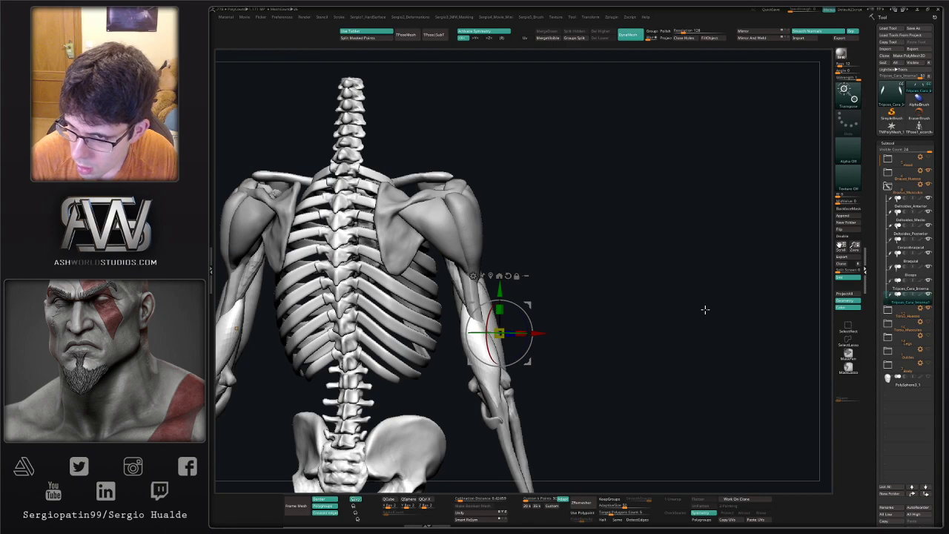
key("ctrl+Up")
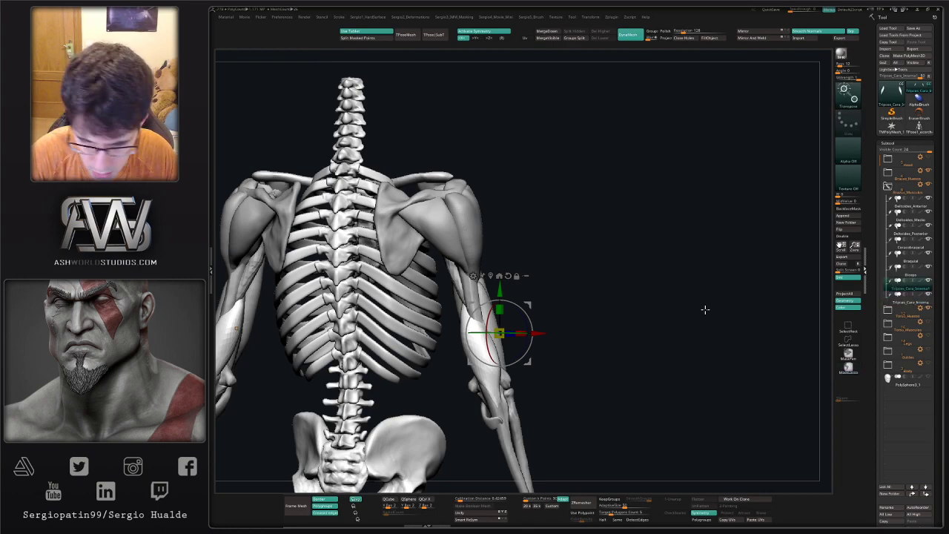
Rename the copied triceps subtool as Triceps_Cara_Externa
key("F2")
key("Right")
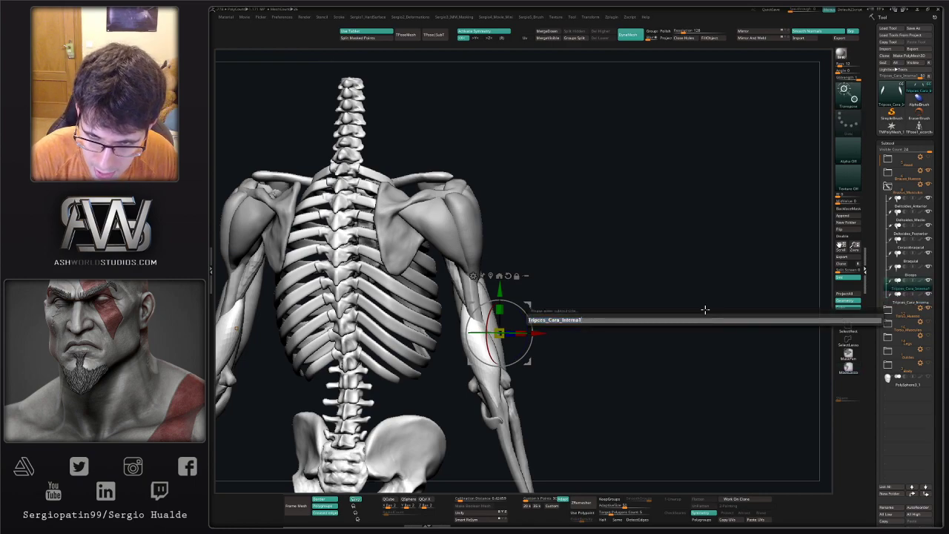
key("BackSpace")
key("BackSpace")
key("BackSpace")
key("BackSpace")
key("BackSpace")
key("BackSpace")
key("BackSpace")
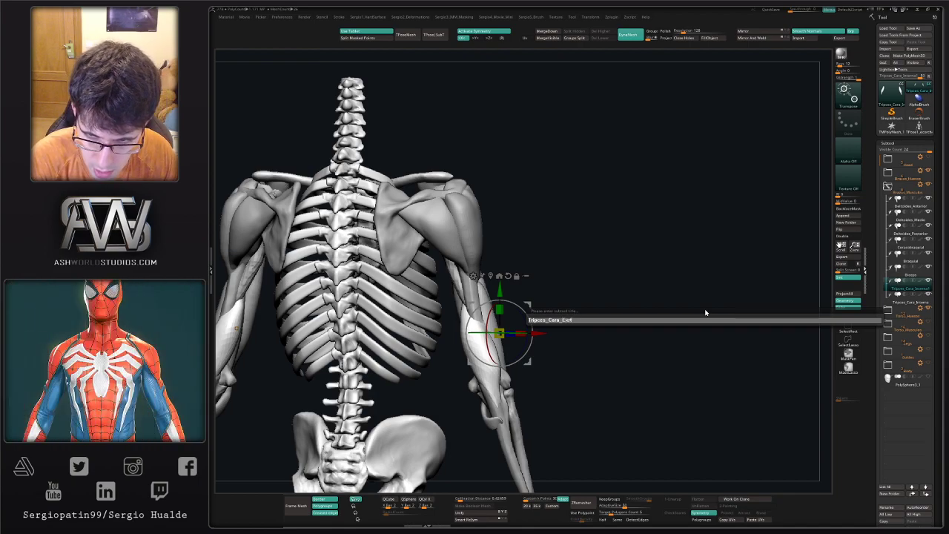
type("Exter")
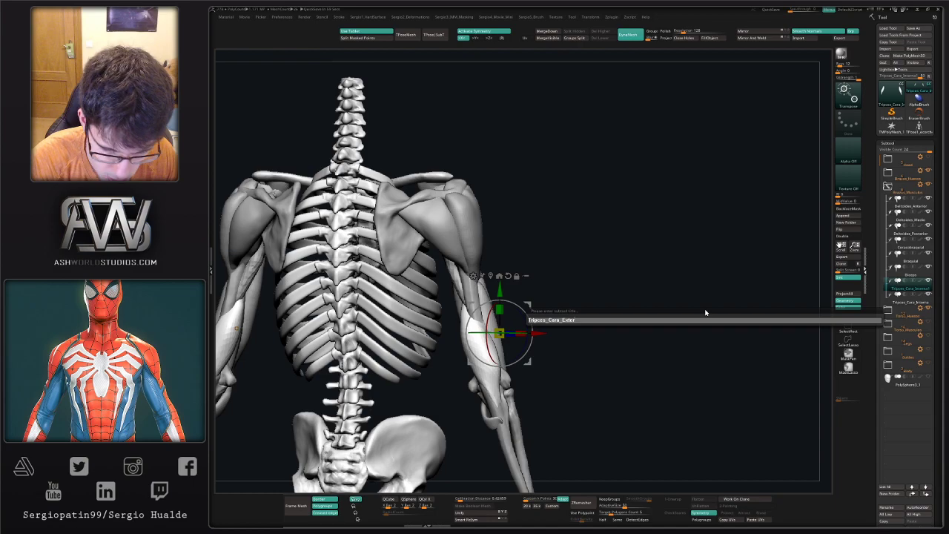
type("na")
key("Return")
Move and tilt the Triceps_Cara_Externa copy so it lies on the outer back side of the upper arm
left_click_drag(550, 229, 565, 231, "shift")
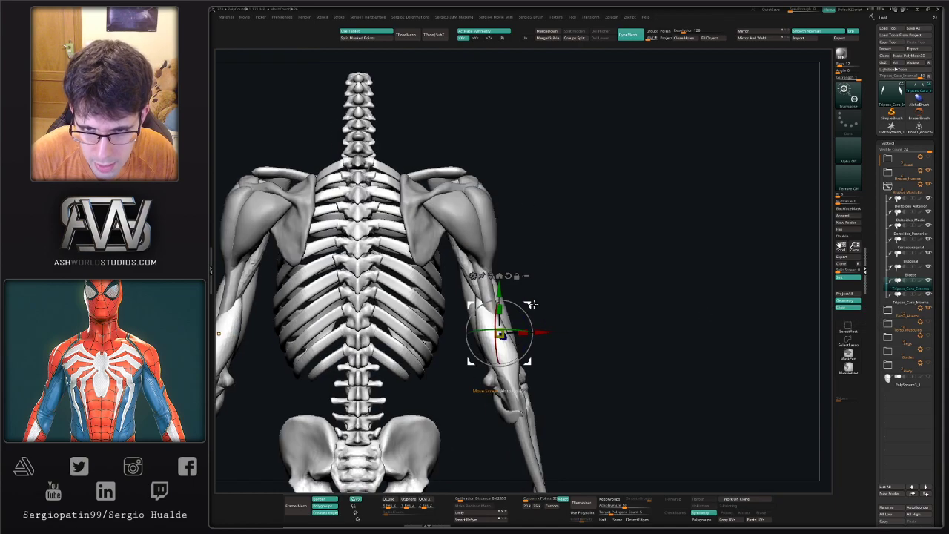
left_click_drag(532, 304, 547, 282)
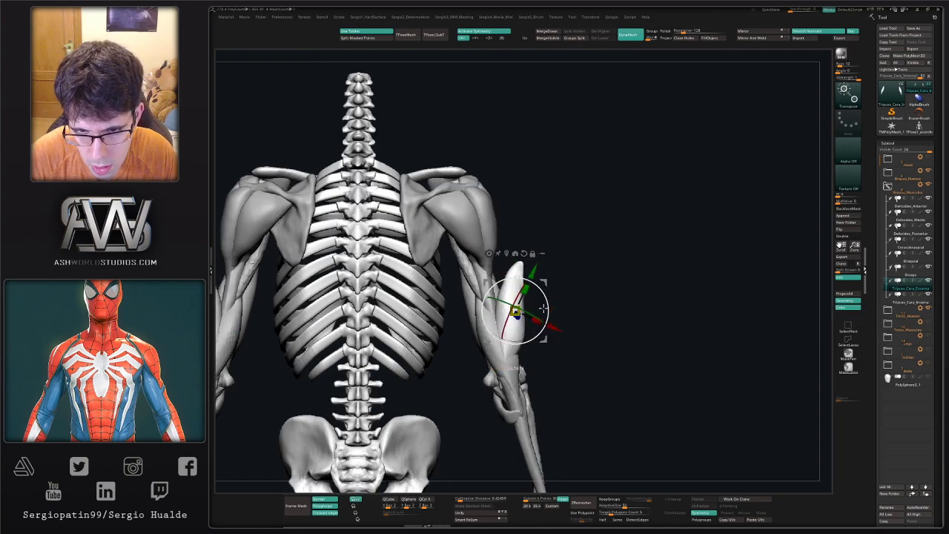
key("q")
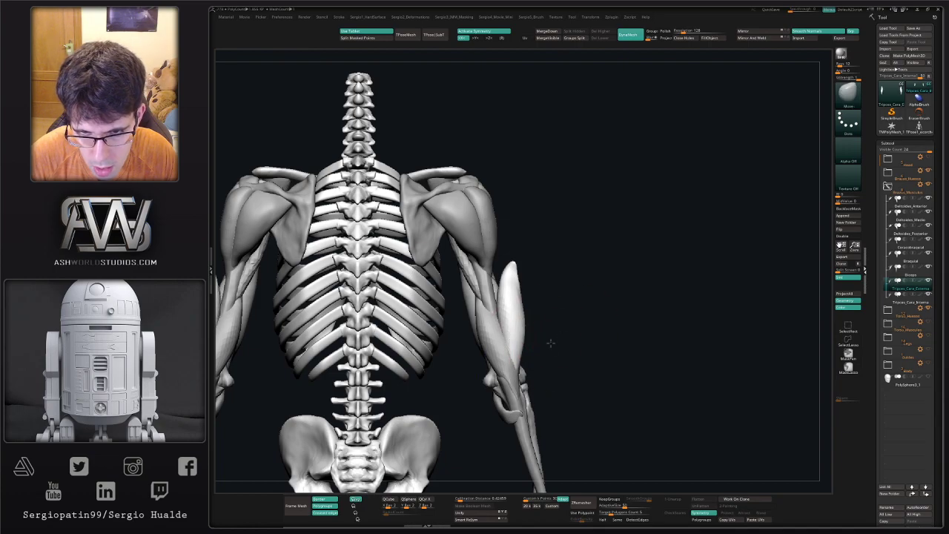
Fit the external triceps head against the outer side of the humerus and below the deltoid with the Move brush
mouse_move(552, 343)
left_mouse_down()
mouse_move(519, 361)
mouse_move(525, 378)
mouse_move(515, 378)
mouse_move(466, 335)
left_mouse_up()
mouse_move(470, 296)
left_mouse_down()
mouse_move(508, 290)
mouse_move(497, 231)
mouse_move(531, 223)
mouse_move(519, 252)
mouse_move(539, 300)
left_mouse_up()
mouse_move(516, 306)
left_mouse_down("shift")
mouse_move(496, 307)
mouse_move(582, 310)
left_mouse_up("shift")
mouse_move(500, 319)
left_mouse_down()
mouse_move(489, 324)
mouse_move(501, 320)
mouse_move(507, 339)
left_mouse_up()
key("s")
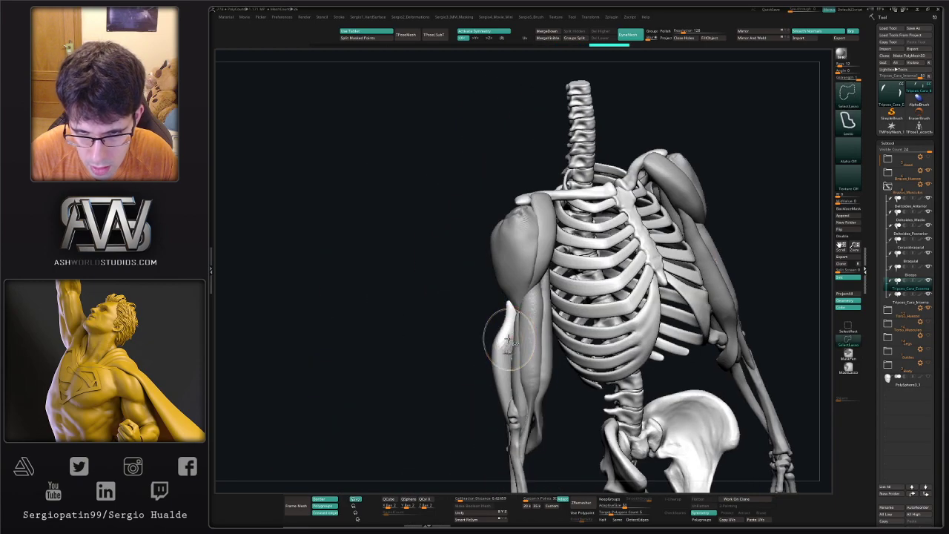
right_click_drag(506, 366, 504, 367)
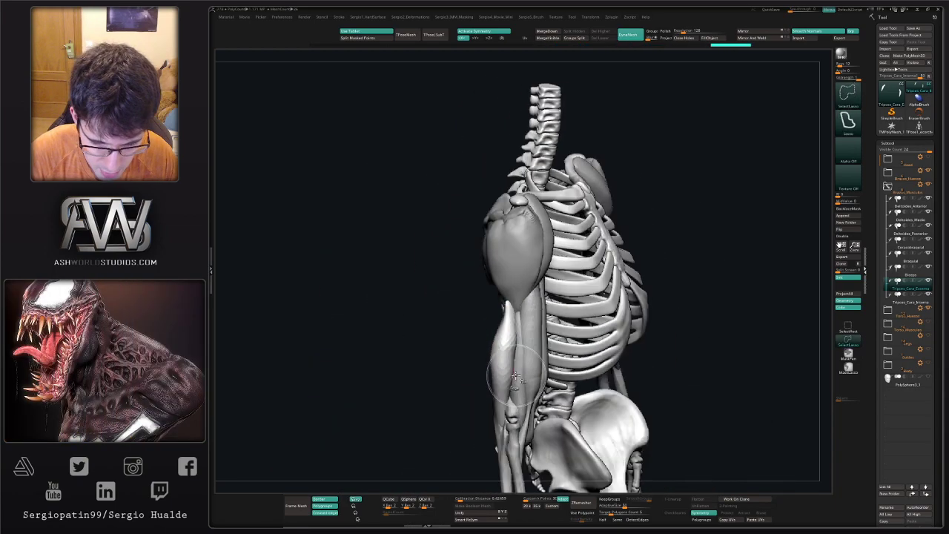
Flatten and smooth the outer surface of the external triceps head with the TrimDynamic brush
key("ctrl+shift+t")
key("s")
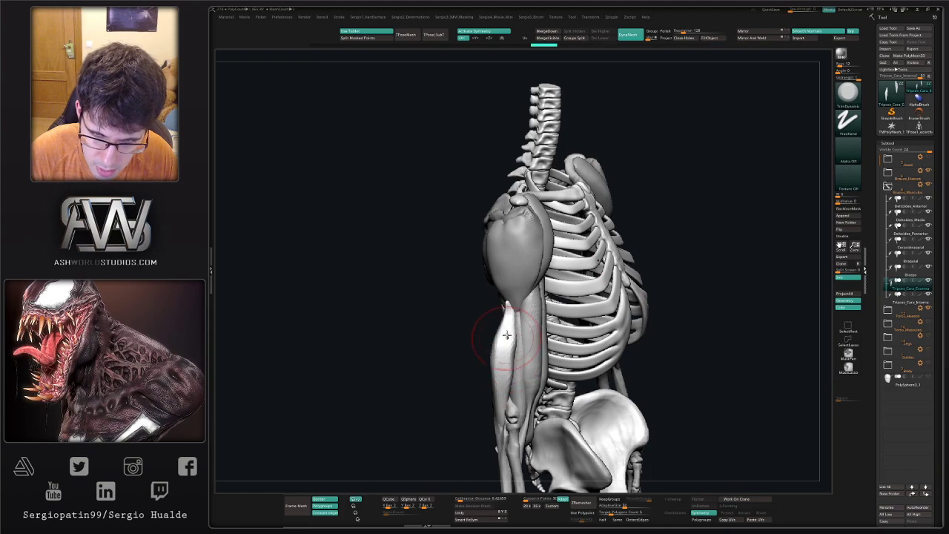
right_click_drag(502, 389, 498, 318)
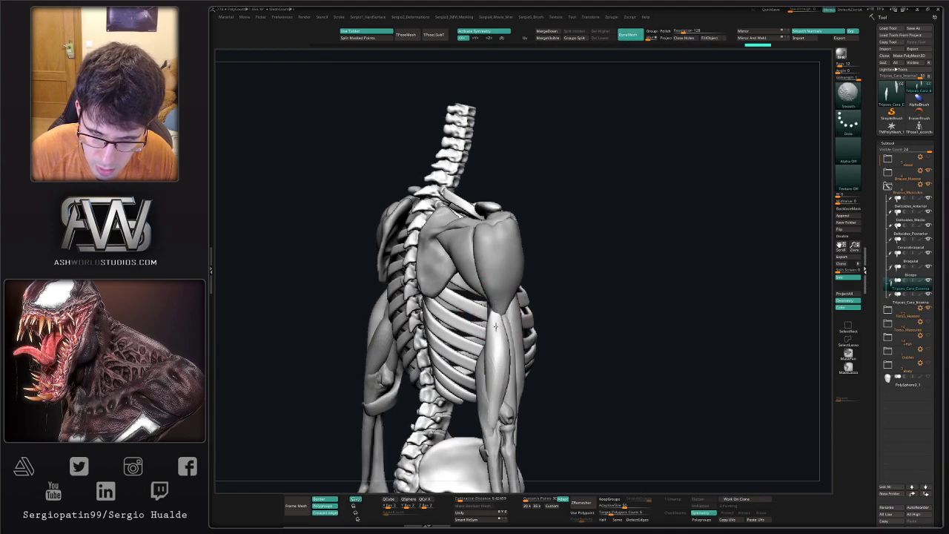
left_click(505, 373, "ctrl+shift")
key("alt+s")
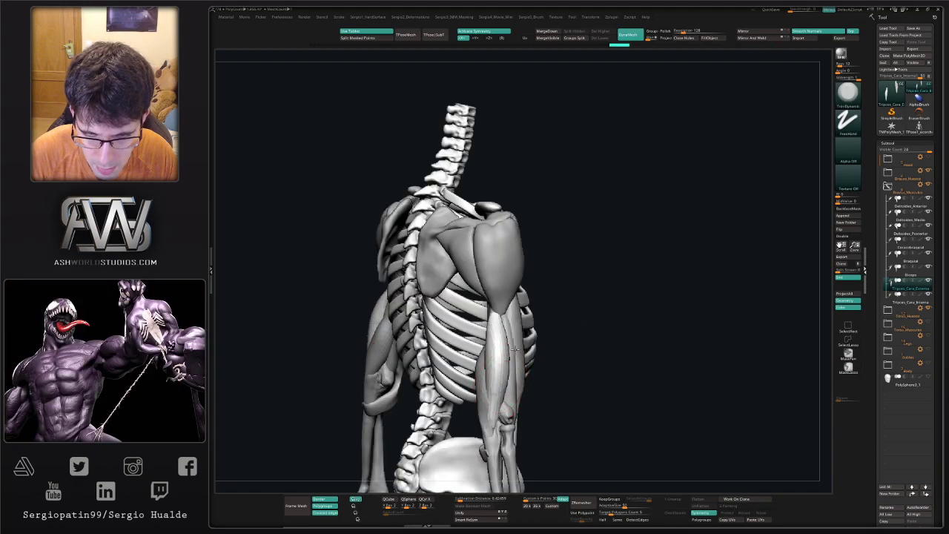
Reshape the external triceps head with the Move brush, extending its lower part across the back of the arm
right_click_drag(506, 372, 489, 350, "alt")
key("b")
key("m")
key("v")
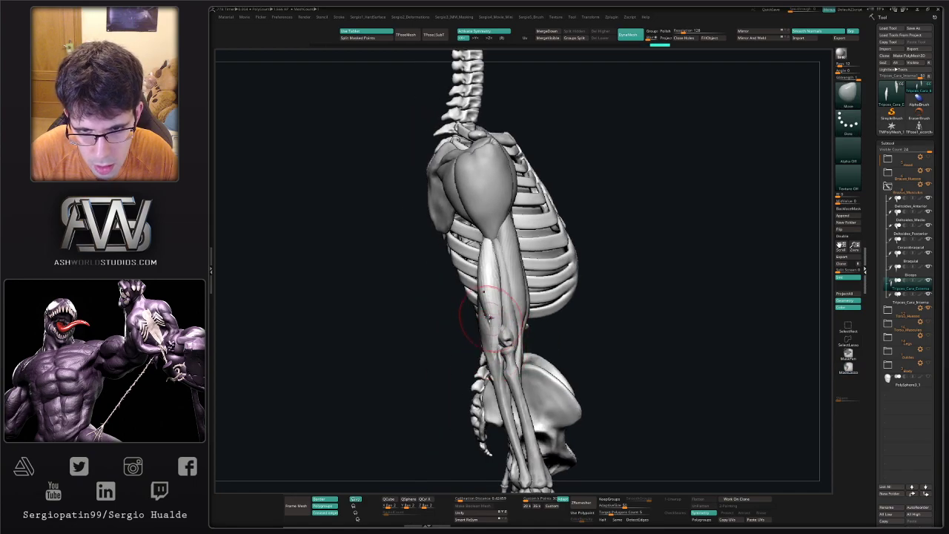
right_click_drag(495, 281, 476, 304)
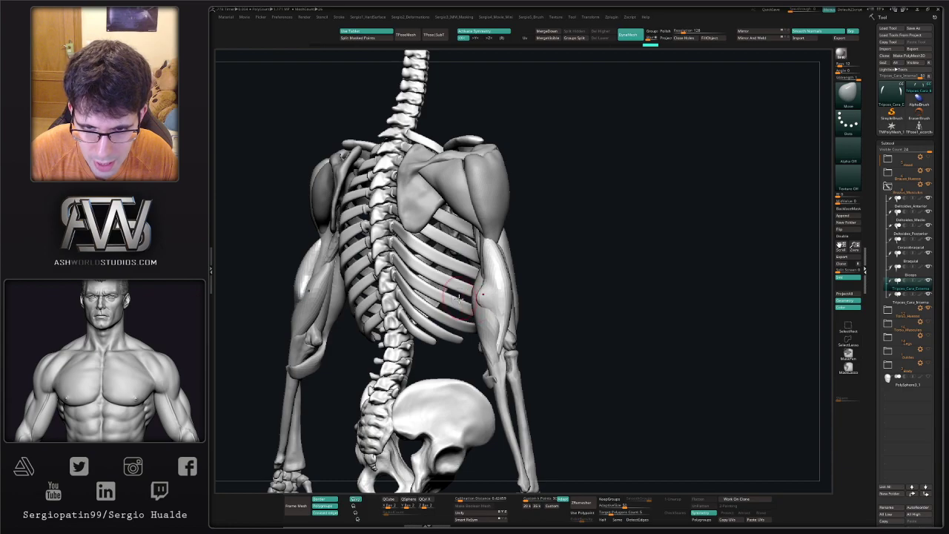
right_click_drag(482, 295, 475, 318)
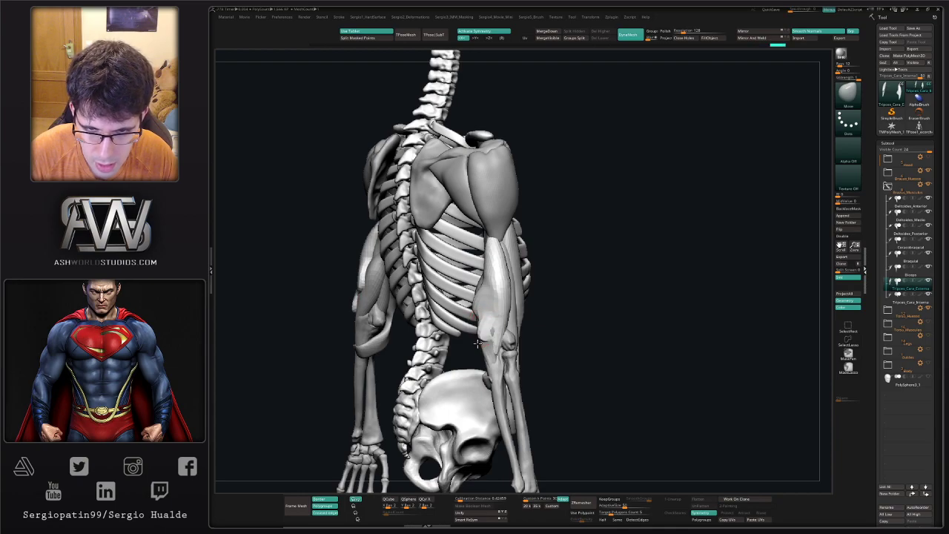
right_click_drag(478, 343, 491, 332)
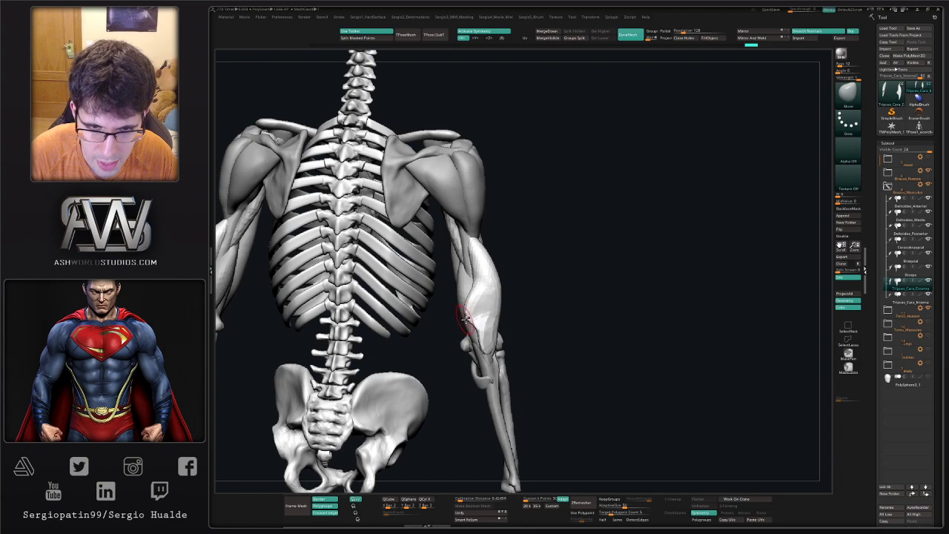
Adjust the external head's inner contour, upper end and tendon area above the elbow with the Move brush
mouse_move(466, 317)
right_mouse_down()
mouse_move(477, 328)
mouse_move(485, 319)
mouse_move(468, 306)
right_mouse_up()
key("shift")
mouse_move(471, 346)
right_mouse_down()
mouse_move(461, 323)
mouse_move(458, 333)
mouse_move(475, 328)
mouse_move(465, 361)
mouse_move(489, 334)
mouse_move(456, 323)
mouse_move(447, 333)
mouse_move(470, 321)
mouse_move(451, 328)
mouse_move(478, 337)
mouse_move(490, 325)
mouse_move(474, 331)
right_mouse_up()
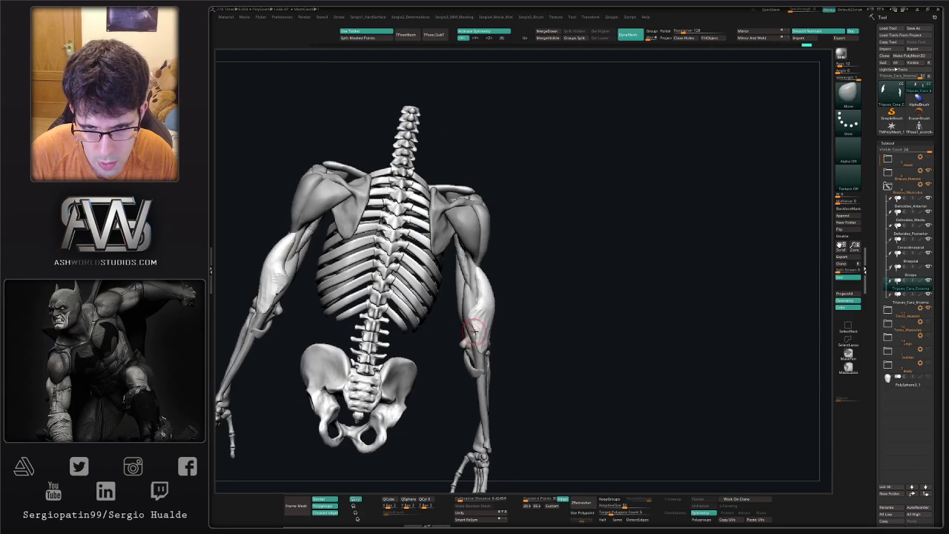
right_click_drag(478, 338, 544, 319, "ctrl")
right_click_drag(544, 319, 563, 311)
mouse_move(564, 311)
right_mouse_down("ctrl")
mouse_move(619, 308)
mouse_move(441, 304)
mouse_move(477, 299)
right_mouse_up("ctrl")
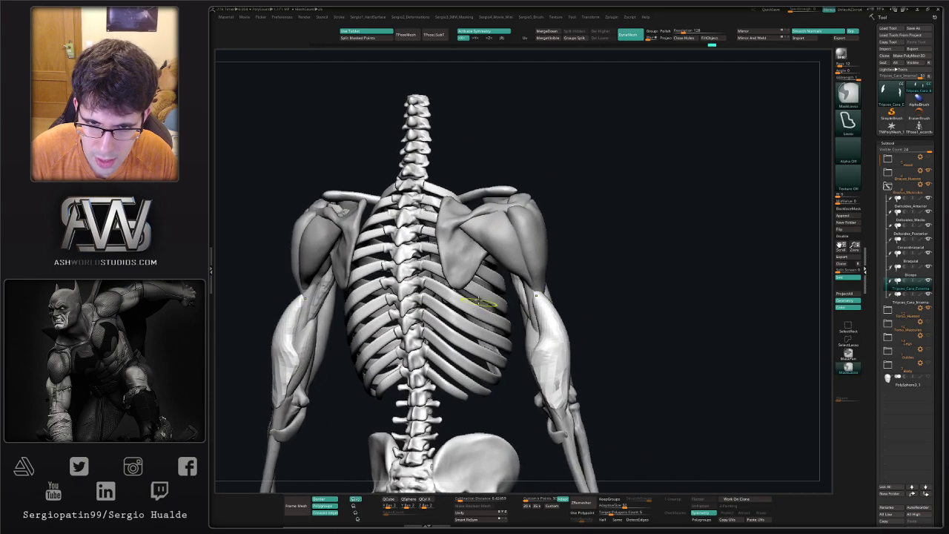
key("s")
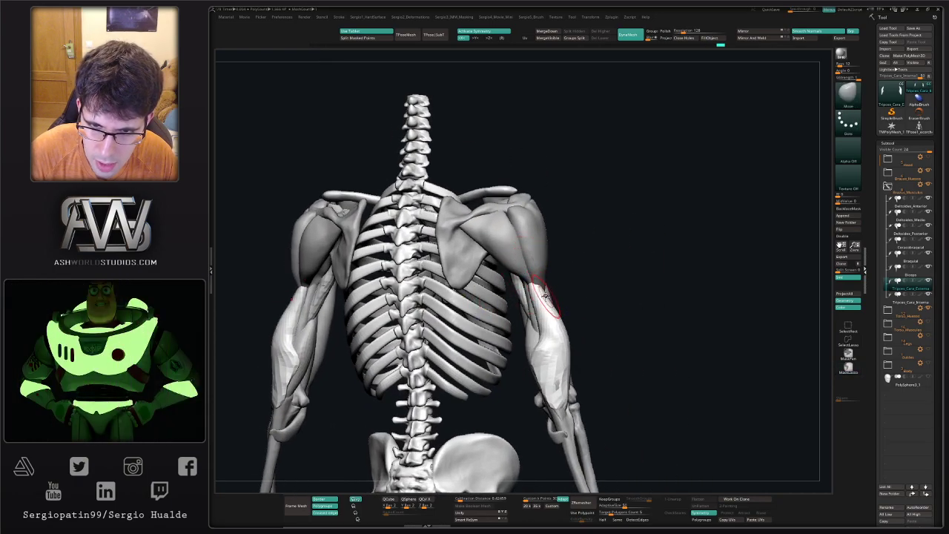
mouse_move(558, 344)
right_mouse_down()
mouse_move(511, 339)
mouse_move(545, 343)
mouse_move(560, 379)
mouse_move(551, 382)
mouse_move(537, 342)
right_mouse_up()
Carve the tendon transition on the external triceps head with the DamStandard brush and adjust its form with Move
key("b")
key("d")
key("s")
key("m")
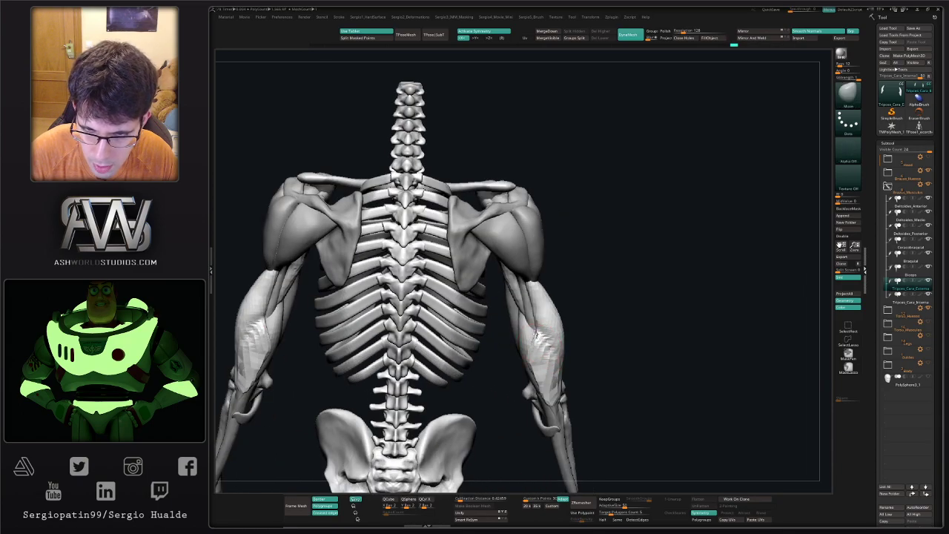
right_click_drag(541, 374, 601, 295)
Duplicate the Triceps_Cara_Interna subtool and place the copy above the original in the subtool list
left_click(511, 352, "alt")
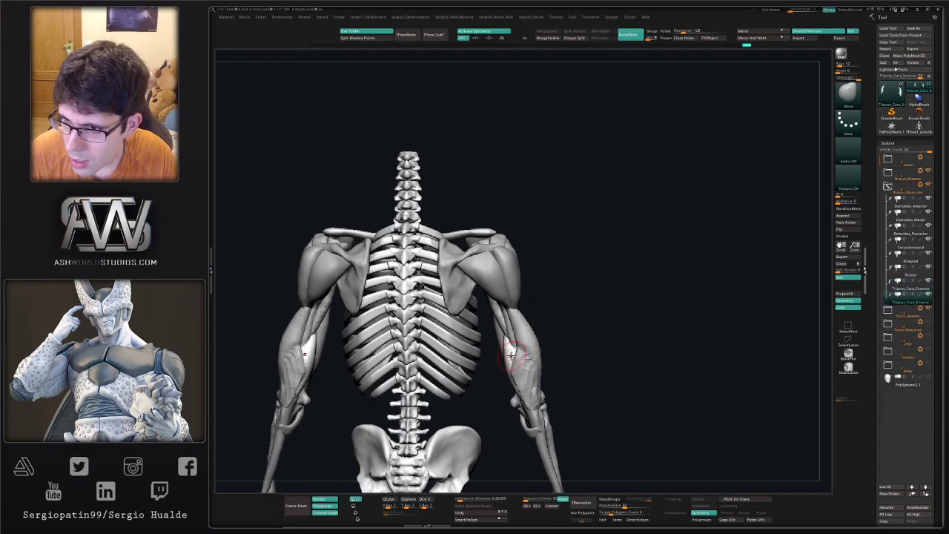
key("ctrl+shift+d")
key("ctrl+Up")
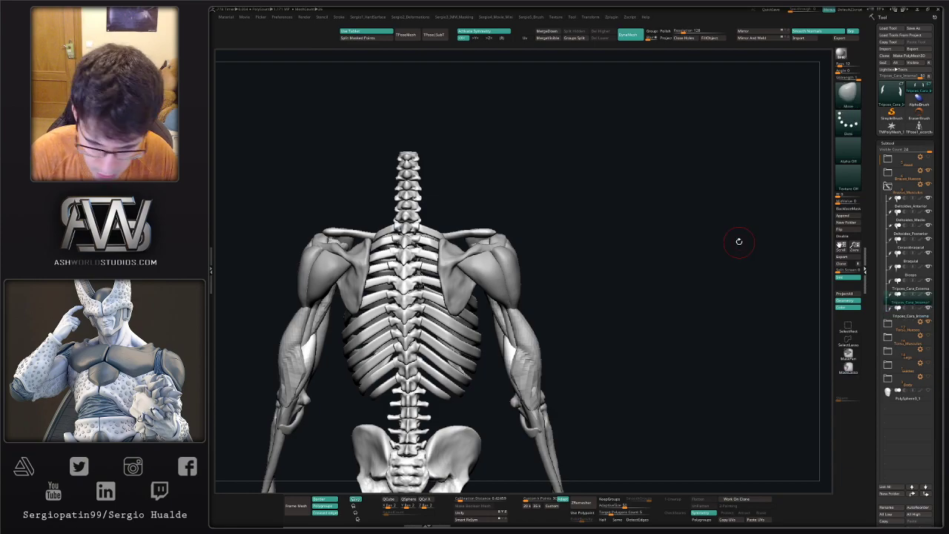
Rename the new triceps copy as Triceps_Cara_Larga
key("F2")
key("Right")
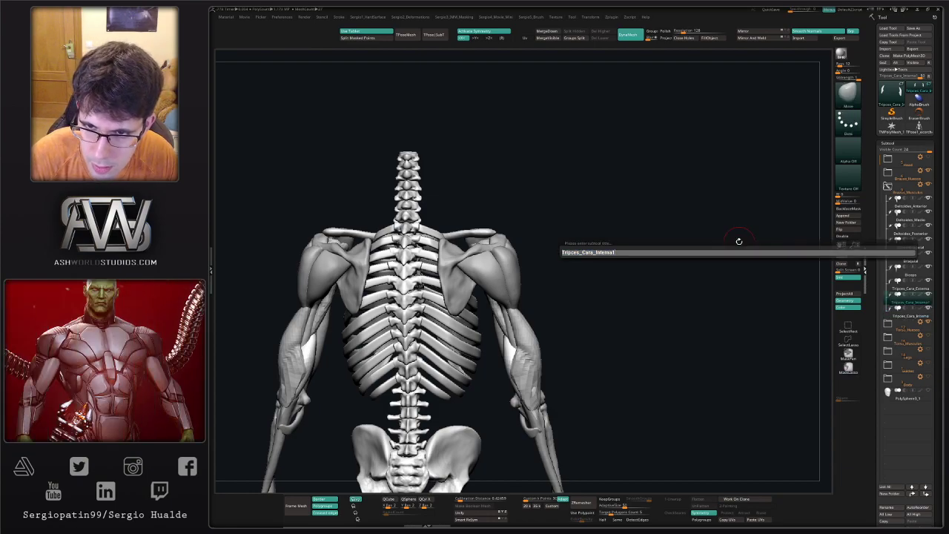
key("shift+Left")
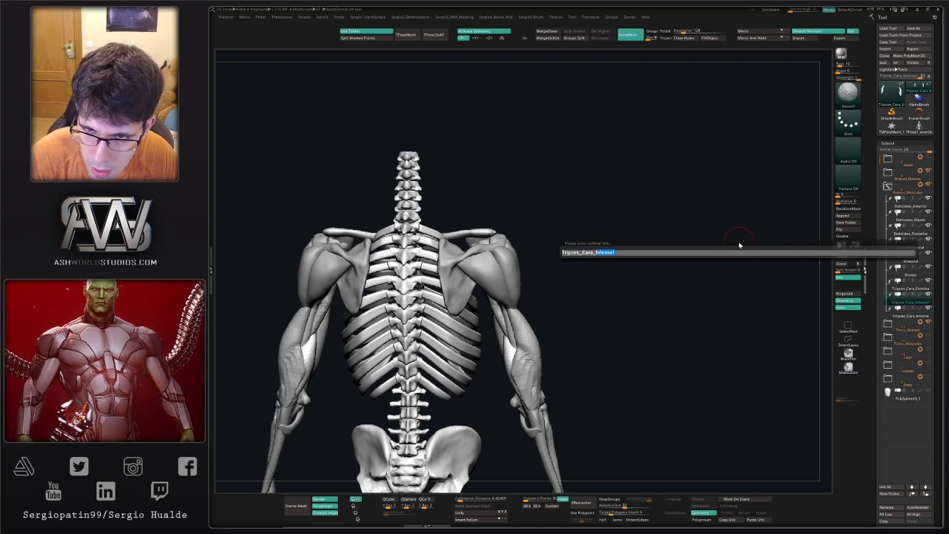
type("Larga")
key("Return")
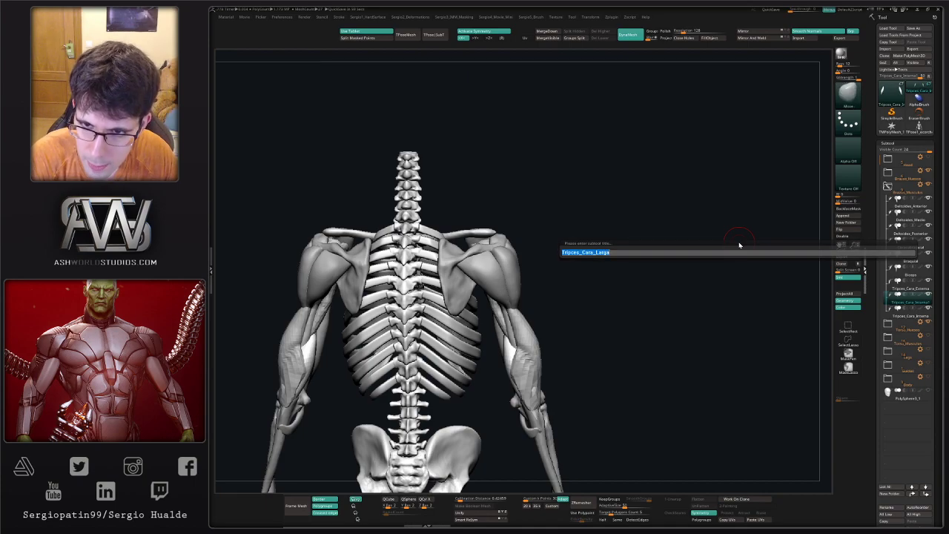
Move the Triceps_Cara_Larga copy up along the inner back side of the upper arm towards the shoulder
left_click_drag(600, 248, 530, 292)
key("w")
key("q")
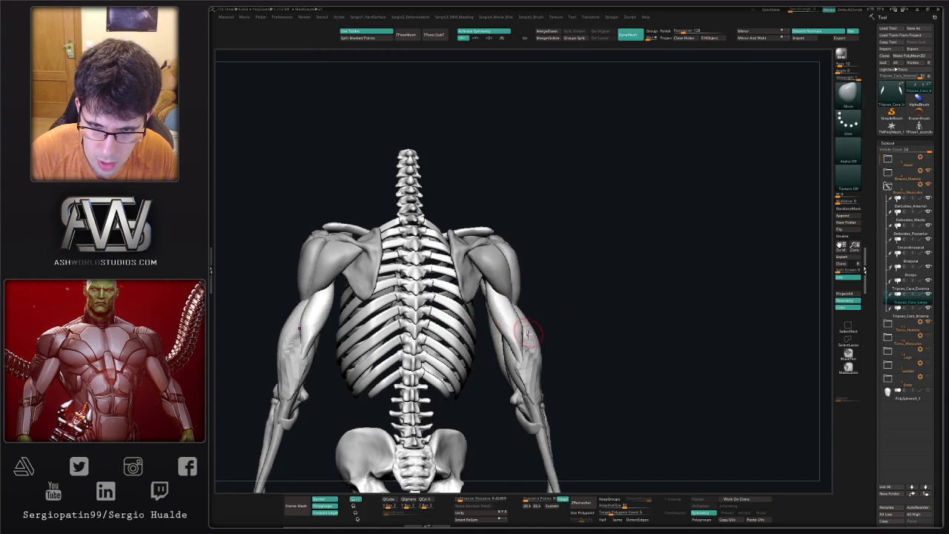
Shape the long triceps head between the other two heads with the Move brush and smooth it in isolation
right_click_drag(530, 351, 508, 356)
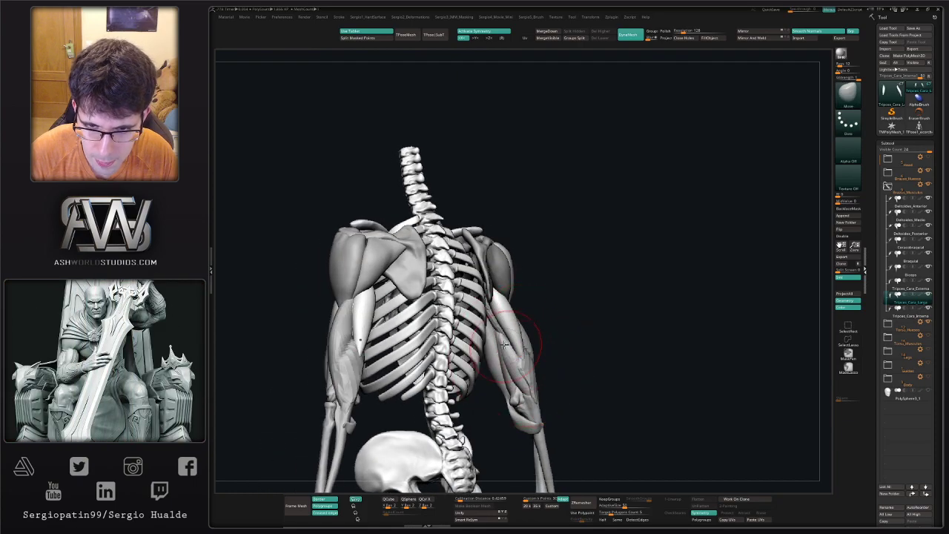
left_click_drag(528, 342, 522, 345)
mouse_move(536, 360)
right_mouse_down()
mouse_move(511, 363)
mouse_move(512, 318)
mouse_move(486, 337)
mouse_move(493, 326)
mouse_move(507, 337)
right_mouse_up()
key("alt+s")
key("s")
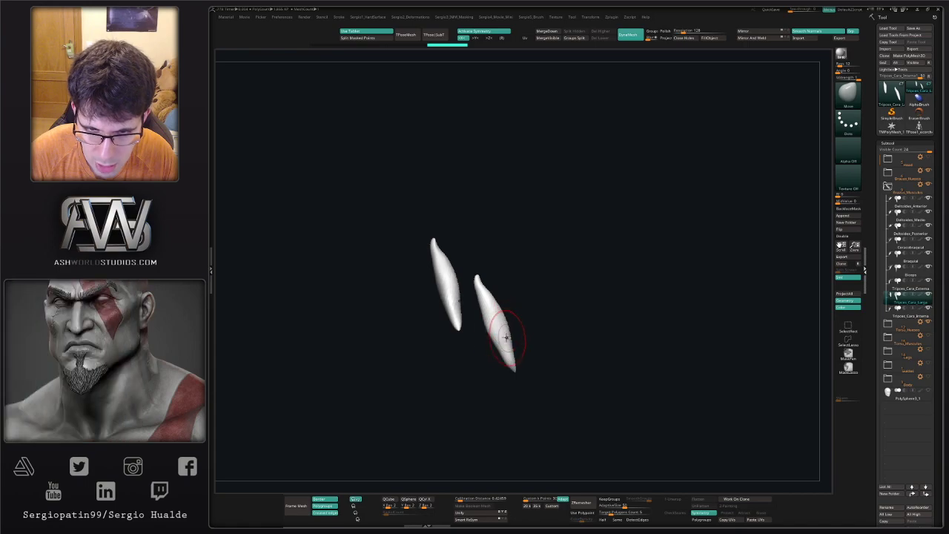
mouse_move(482, 297)
right_mouse_down("shift")
mouse_move(479, 322)
mouse_move(492, 284)
mouse_move(567, 272)
right_mouse_up("shift")
key("alt+s")
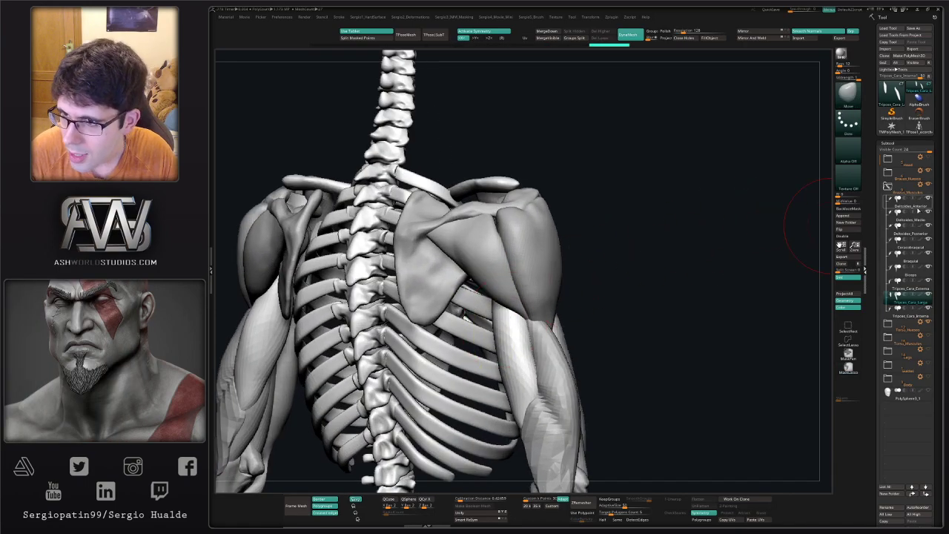
Hide the posterior deltoid, pull the long head's upper end to the scapula below the shoulder joint, and smooth it
right_click_drag(502, 318, 504, 275)
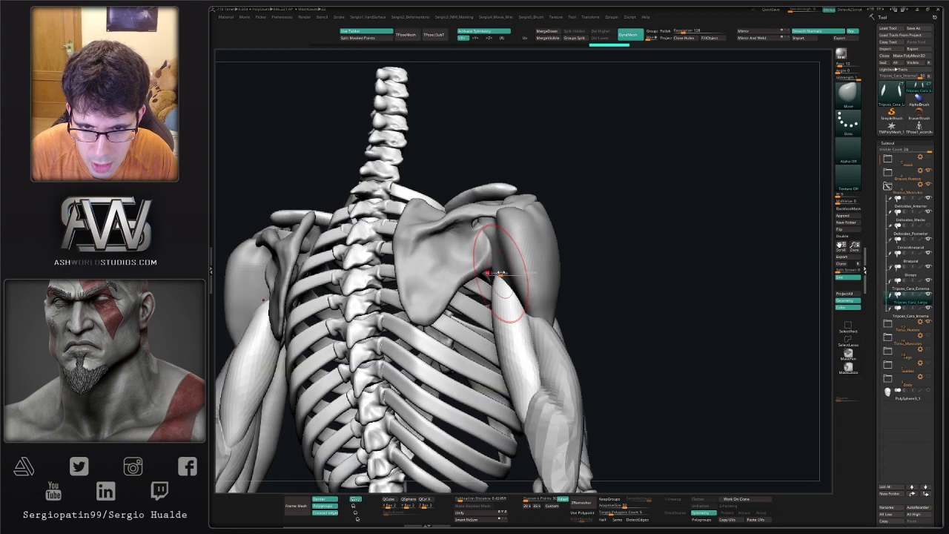
left_click_drag(473, 255, 461, 258)
right_click_drag(461, 258, 491, 265)
key("alt+s")
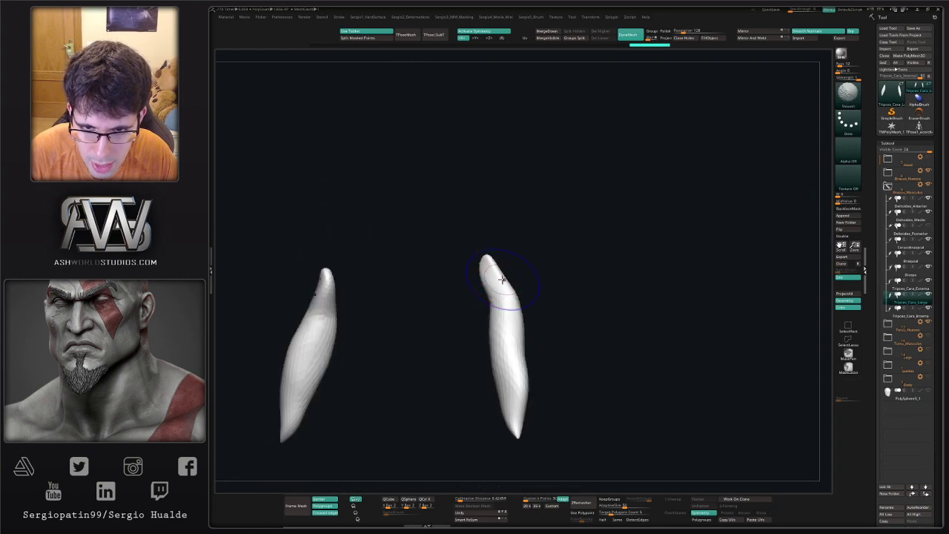
left_click_drag(501, 279, 482, 261, "shift")
right_click_drag(468, 263, 479, 288)
key("alt+s")
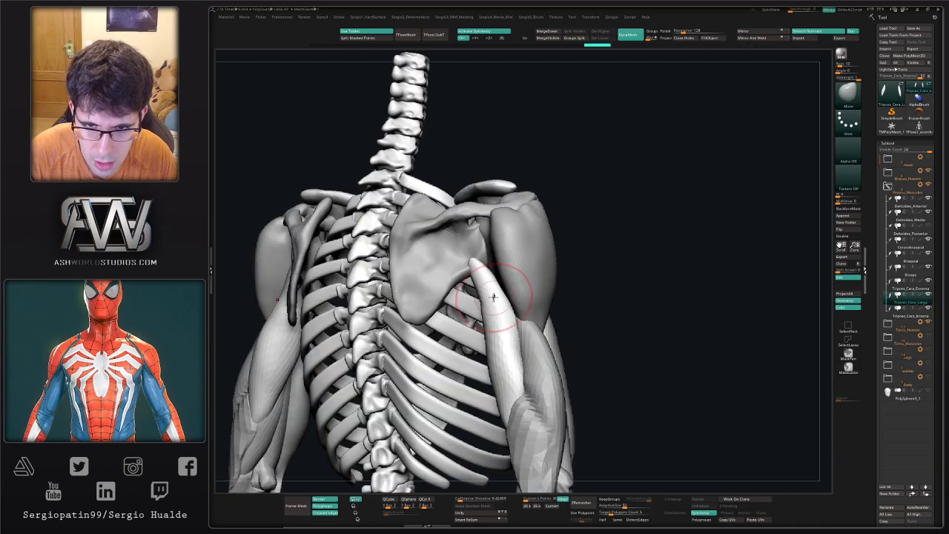
Refine the long head's scapular attachment with the Move brush and flatten its surface with TrimDynamic
right_click_drag(482, 270, 464, 261)
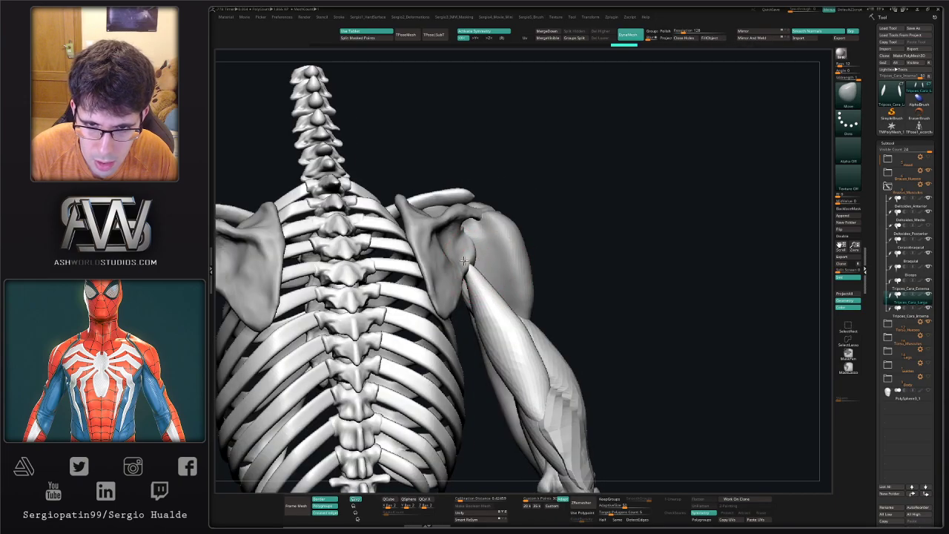
right_click_drag(475, 302, 482, 300)
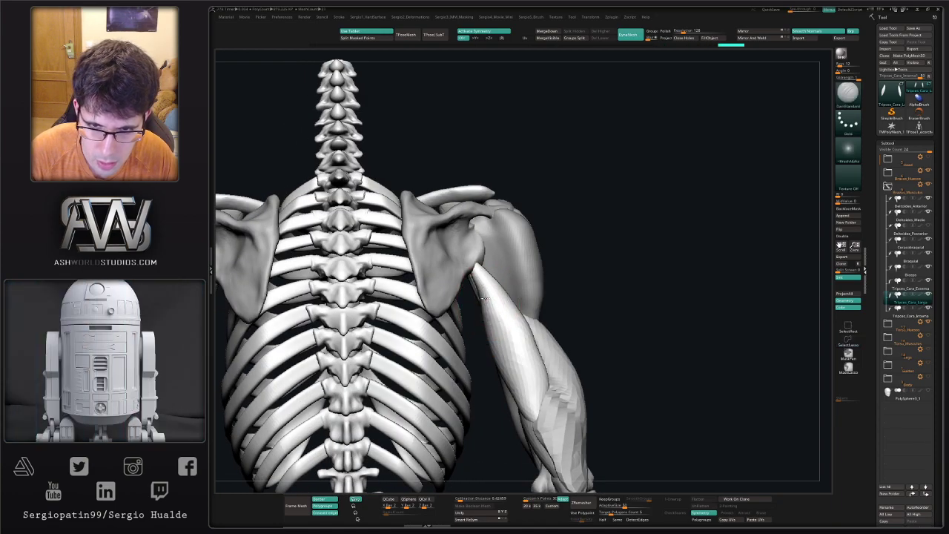
key("ctrl+z")
key("b")
key("t")
key("d")
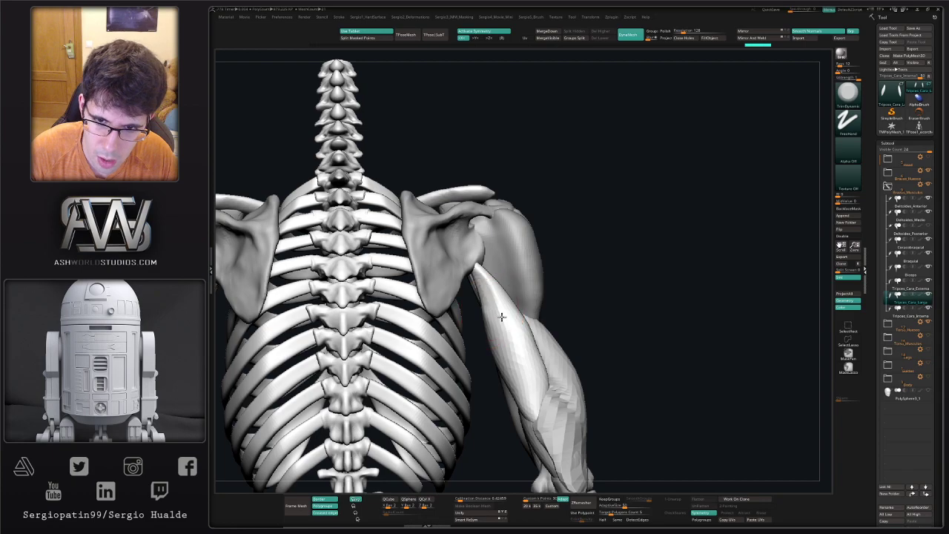
mouse_move(507, 313)
right_mouse_down()
mouse_move(503, 304)
mouse_move(519, 324)
mouse_move(497, 328)
mouse_move(491, 303)
mouse_move(511, 286)
mouse_move(566, 316)
mouse_move(829, 213)
right_mouse_up()
Define the edges of the long triceps head with the DamStandard brush
key("b")
key("d")
key("s")
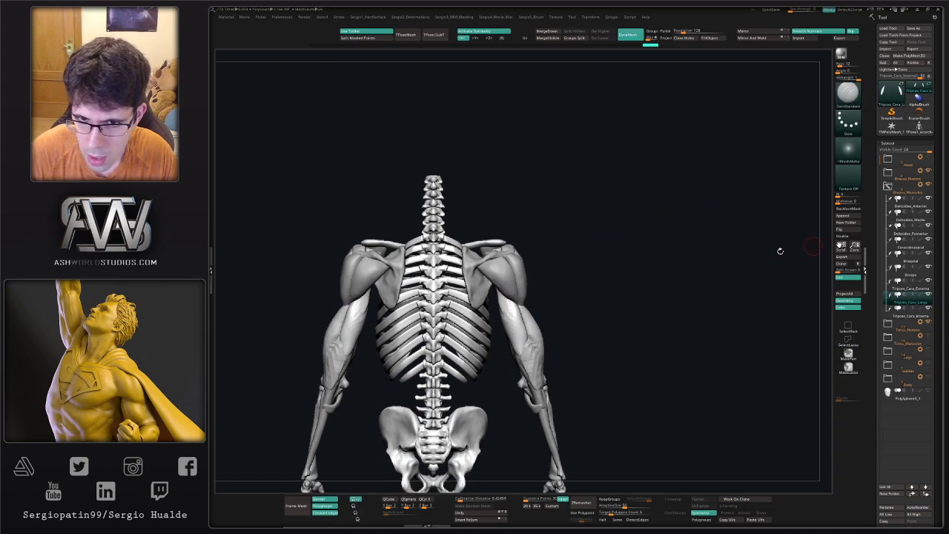
mouse_move(780, 249)
right_mouse_down()
mouse_move(637, 274)
mouse_move(652, 284)
mouse_move(506, 340)
right_mouse_up()
Adjust the volumes of the long and external triceps heads from the back and side with the Move brush
key("b")
key("m")
key("v")
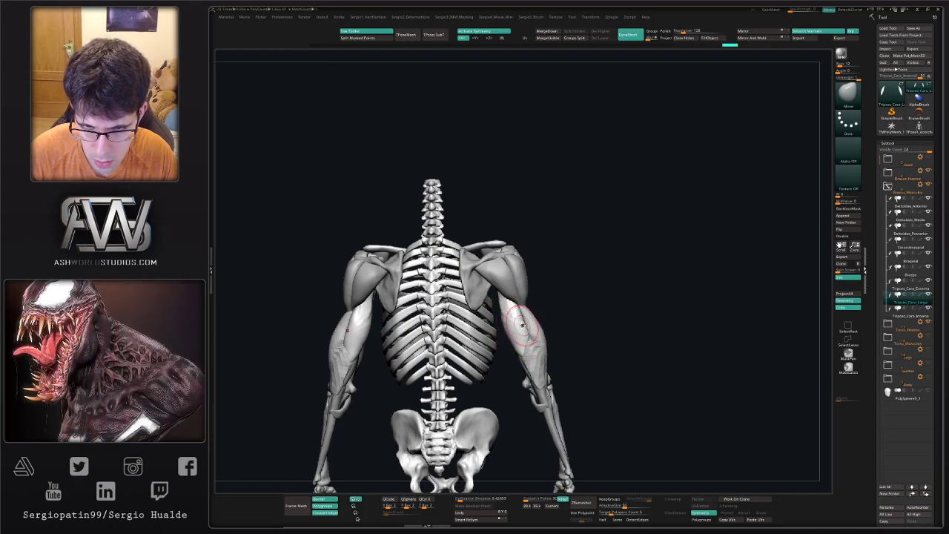
mouse_move(522, 325)
right_mouse_down()
mouse_move(510, 311)
mouse_move(529, 361)
mouse_move(544, 350)
mouse_move(514, 391)
mouse_move(494, 354)
mouse_move(545, 357)
mouse_move(503, 326)
right_mouse_up()
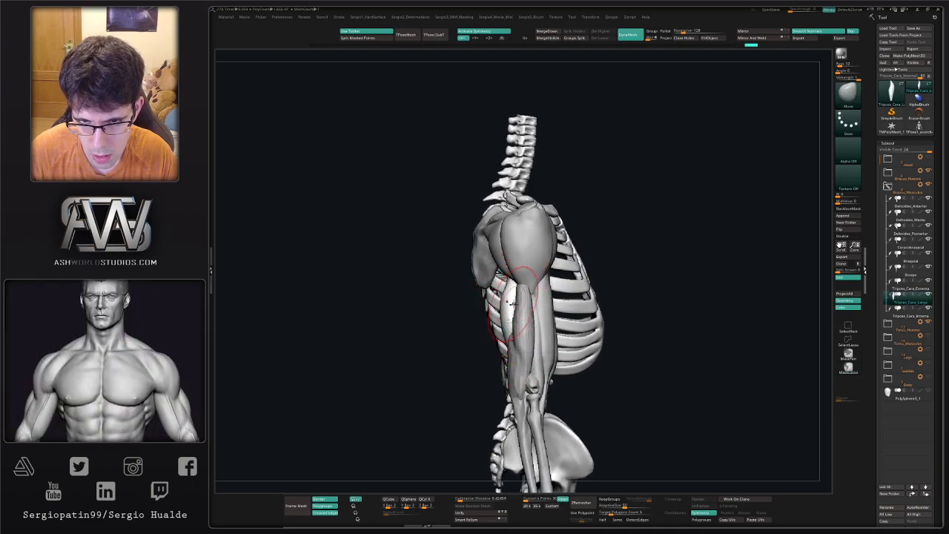
right_click_drag(508, 318, 529, 305)
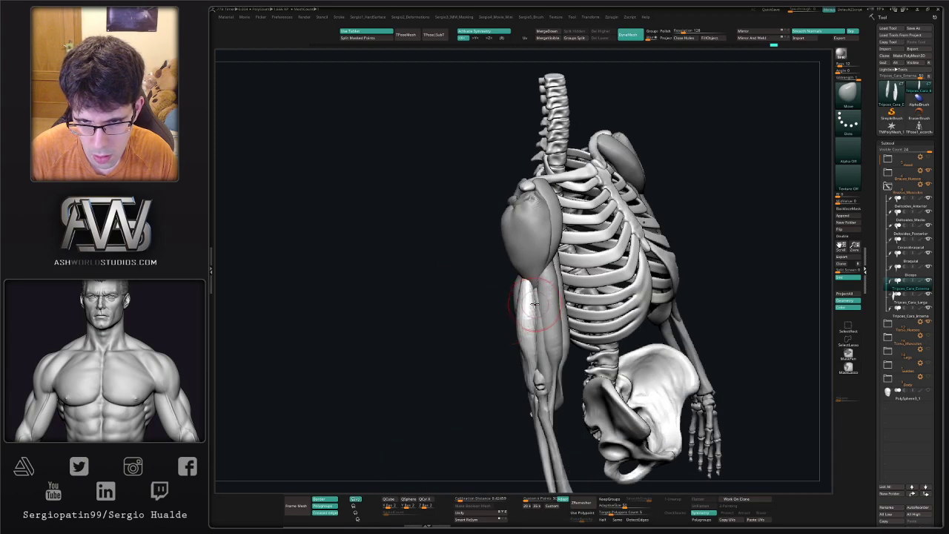
Adjust the internal triceps head above the elbow with the Move brush, checking it from behind both isolated and with the other muscles
right_click_drag(543, 341, 514, 322)
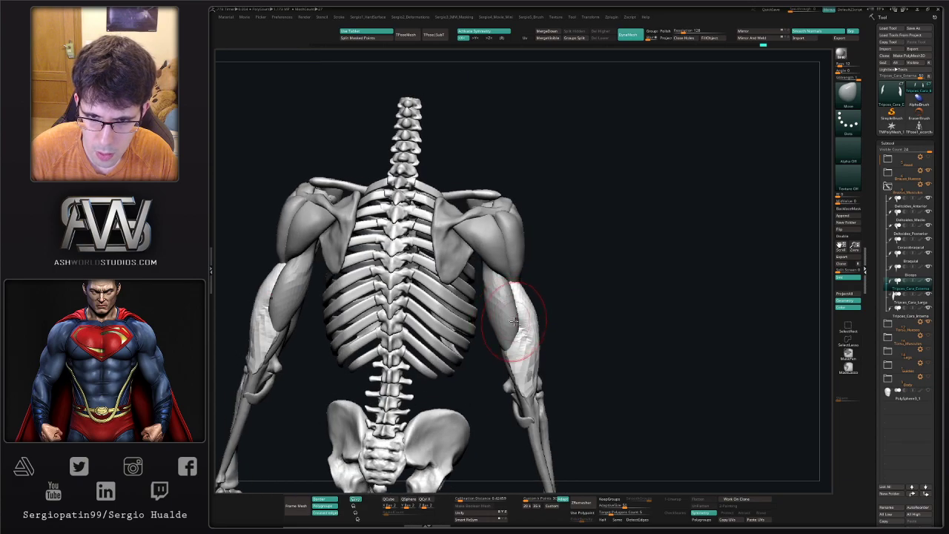
left_click(517, 323, "alt")
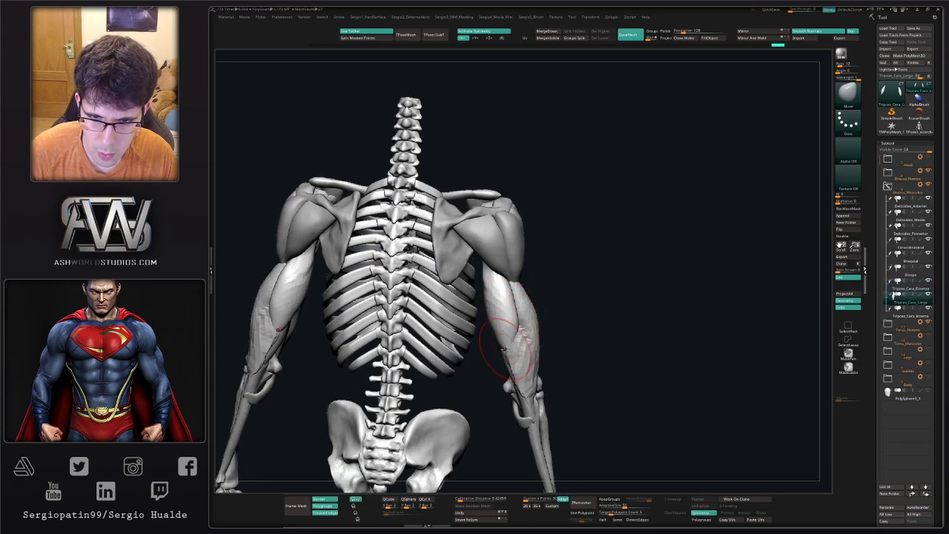
right_click_drag(517, 338, 505, 356)
left_click(513, 359, "alt")
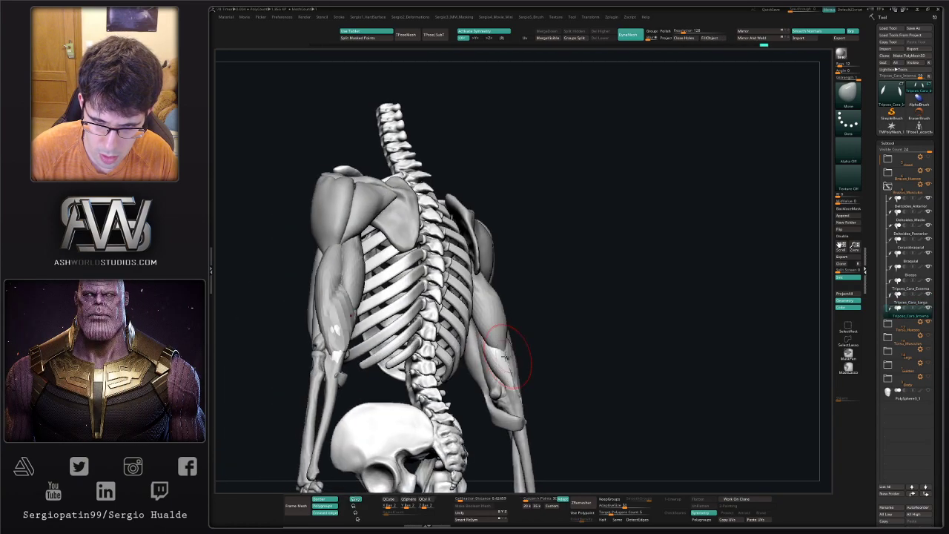
left_click_drag(479, 335, 474, 330)
right_click_drag(467, 330, 482, 329)
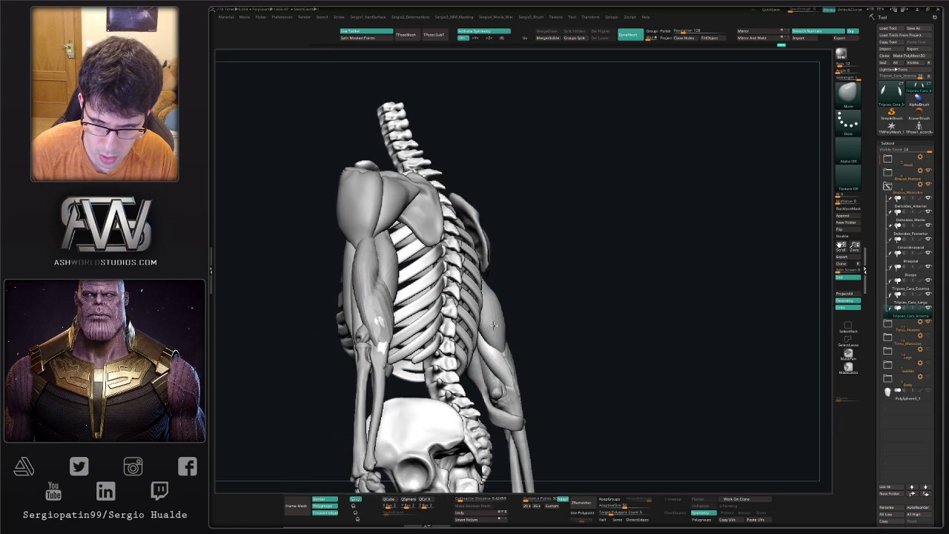
key("alt+s")
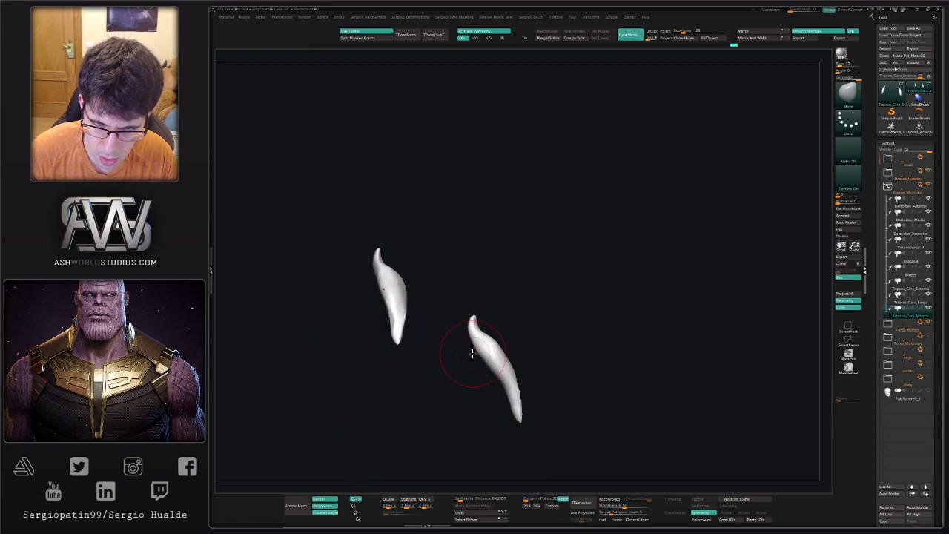
key("alt+s")
right_click_drag(489, 363, 437, 363)
left_click_drag(505, 361, 508, 359)
Refine the outline of the external triceps head below the deltoid from the side with the Move brush
mouse_move(508, 359)
right_mouse_down("ctrl")
mouse_move(530, 319)
mouse_move(570, 316)
mouse_move(581, 305)
mouse_move(587, 320)
mouse_move(530, 342)
mouse_move(533, 320)
right_mouse_up("ctrl")
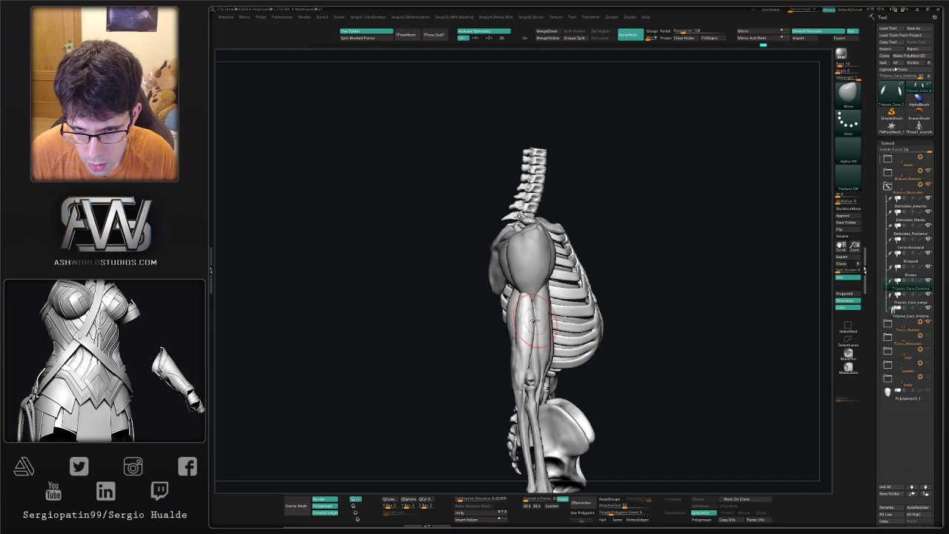
mouse_move(524, 285)
right_mouse_down()
mouse_move(542, 297)
mouse_move(527, 295)
right_mouse_up()
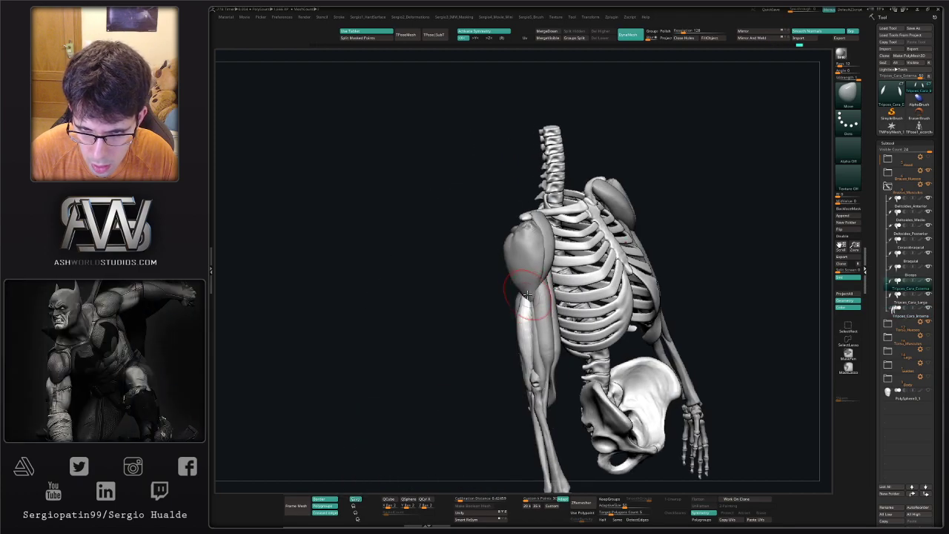
right_click_drag(531, 338, 526, 329)
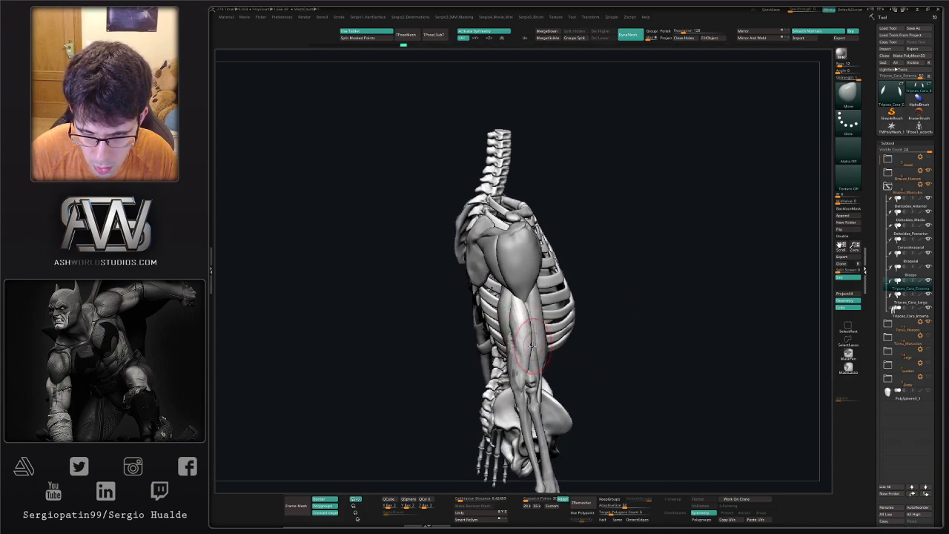
right_click_drag(531, 353, 545, 321)
Select the biceps and adjust its side profile with the Move Topological brush, checking it in isolation
left_click(532, 341, "alt")
left_click(543, 325, "alt")
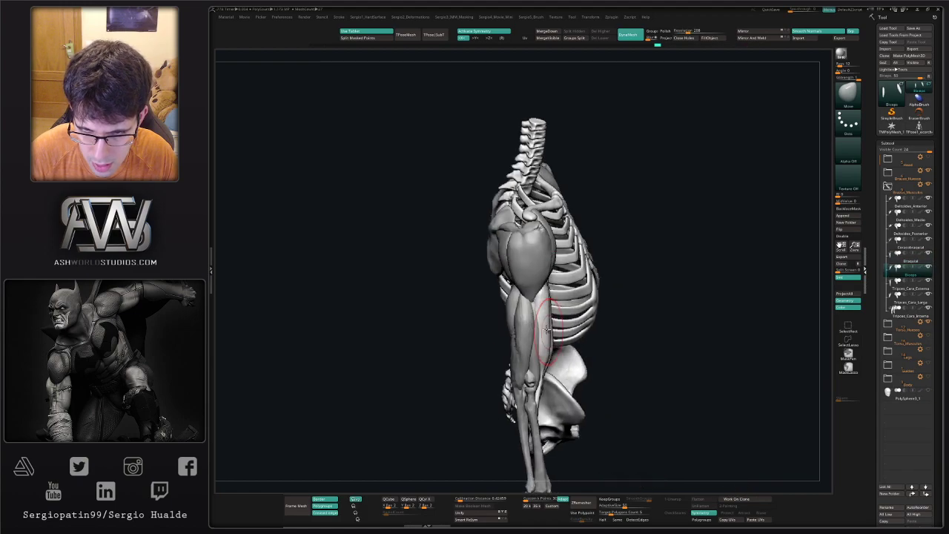
key("alt+s")
key("b")
key("m")
key("t")
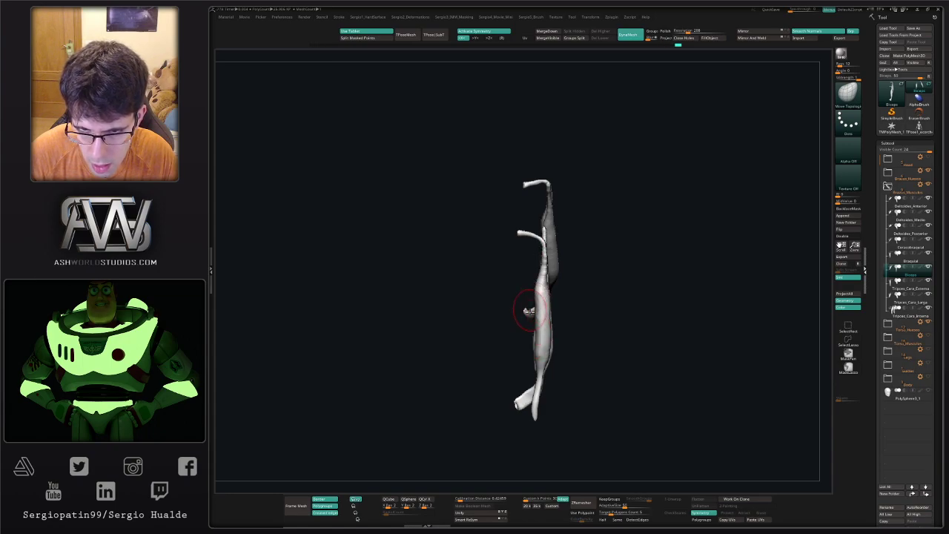
key("alt+s")
mouse_move(530, 310)
right_mouse_down()
mouse_move(530, 331)
mouse_move(544, 340)
mouse_move(541, 313)
mouse_move(529, 322)
mouse_move(555, 318)
mouse_move(563, 349)
right_mouse_up()
Select the brachialis and reshape its lower part near the elbow with the Move brush, both isolated and in context
left_click(564, 346, "ctrl+shift")
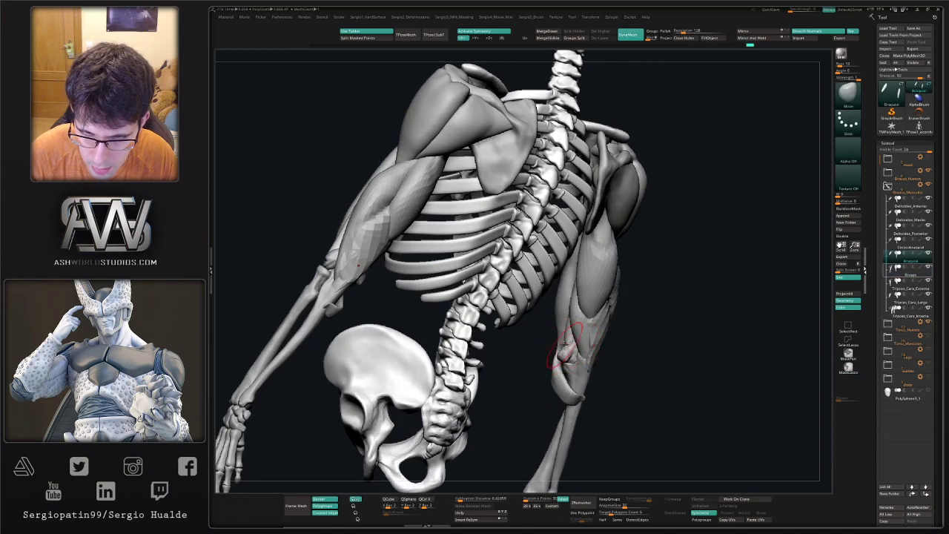
key("space")
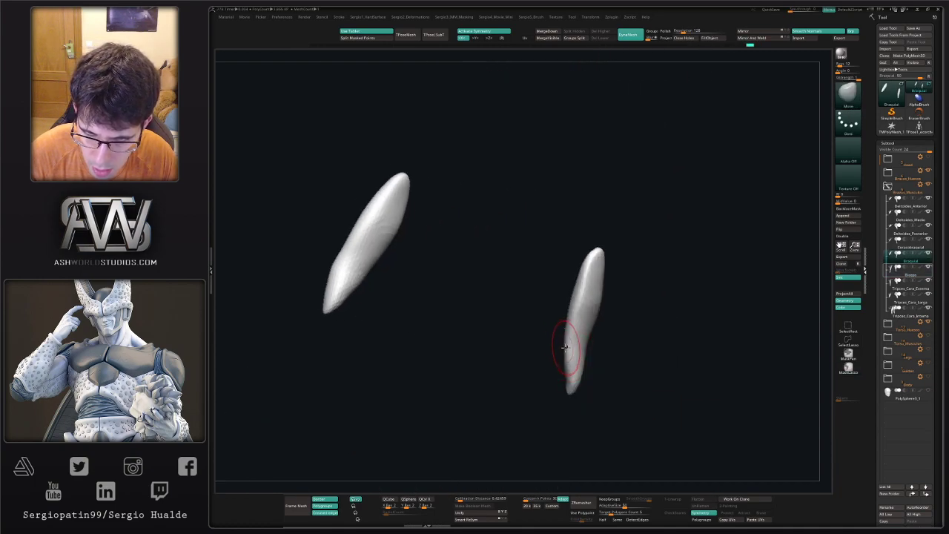
left_click_drag(565, 344, 574, 331)
mouse_move(569, 338)
right_mouse_down()
mouse_move(615, 347)
mouse_move(559, 334)
mouse_move(556, 348)
mouse_move(585, 381)
mouse_move(538, 367)
mouse_move(590, 359)
right_mouse_up()
key("alt+s")
left_click(560, 354, "ctrl+shift")
key("alt+s")
key("alt+s")
Build up volume on the lower brachialis with the ClayBuildup brush and smooth the surface
key("b")
key("c")
key("b")
mouse_move(569, 361)
left_mouse_down("alt")
mouse_move(567, 374)
mouse_move(568, 361)
left_mouse_up("alt")
right_click_drag(579, 326, 601, 354)
left_click_drag(580, 359, 574, 385, "shift")
mouse_move(584, 402)
right_mouse_down()
mouse_move(605, 417)
mouse_move(572, 400)
right_mouse_up()
key("alt+s")
Fit the brachialis beneath the biceps from the front and side with the Move brush
mouse_move(565, 346)
right_mouse_down()
mouse_move(574, 348)
mouse_move(542, 327)
mouse_move(582, 378)
right_mouse_up()
mouse_move(582, 378)
right_mouse_down("ctrl")
mouse_move(595, 438)
mouse_move(636, 395)
mouse_move(600, 352)
right_mouse_up("ctrl")
key("b")
key("m")
key("v")
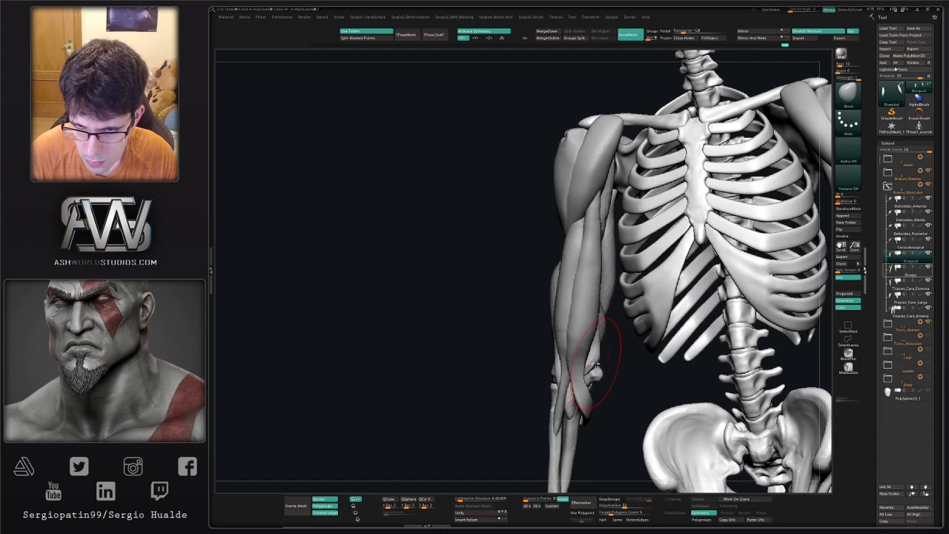
right_click_drag(594, 346, 569, 366, "ctrl")
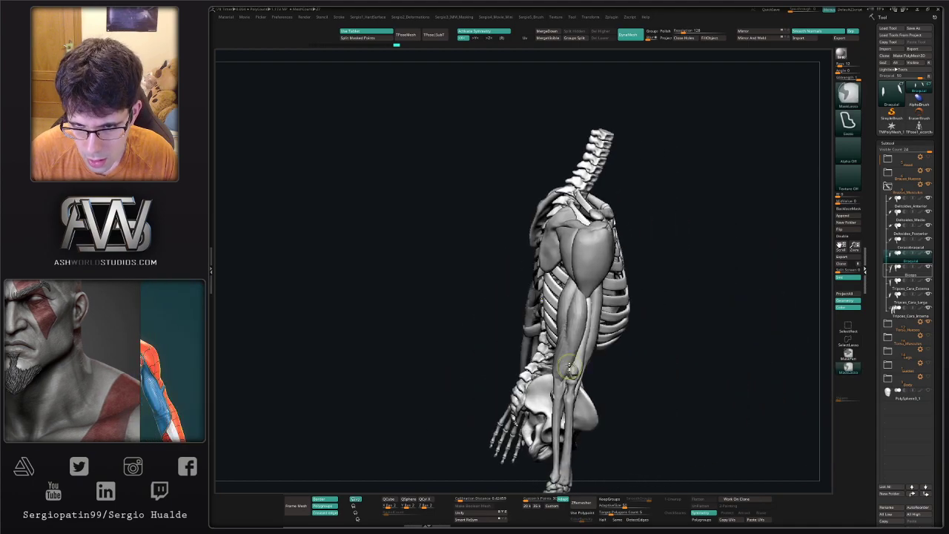
Select the long triceps head, check its shape in isolation, and hide the posterior deltoid covering its scapular attachment
left_click(564, 323, "alt")
key("s")
mouse_move(567, 322)
right_mouse_down()
mouse_move(556, 322)
mouse_move(590, 311)
mouse_move(541, 325)
mouse_move(587, 341)
mouse_move(570, 276)
right_mouse_up()
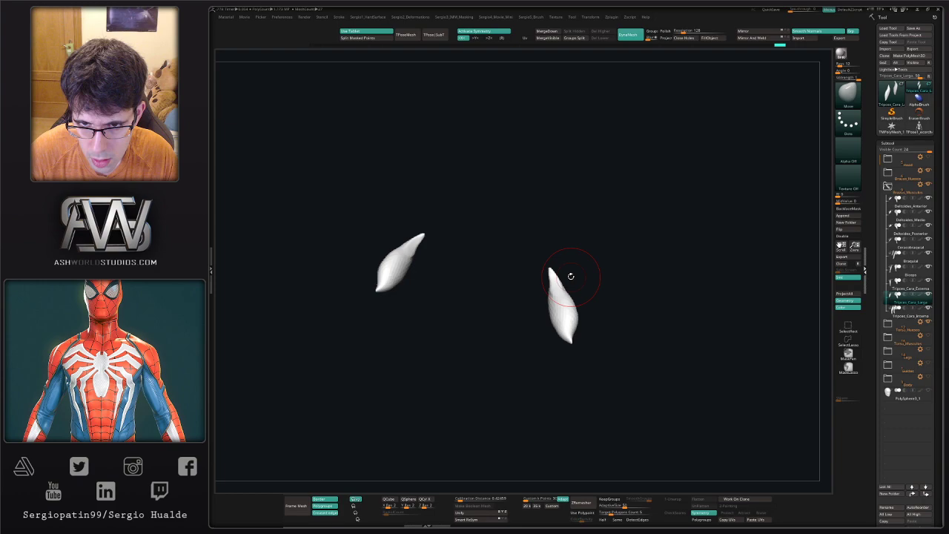
left_click(546, 311, "ctrl+shift")
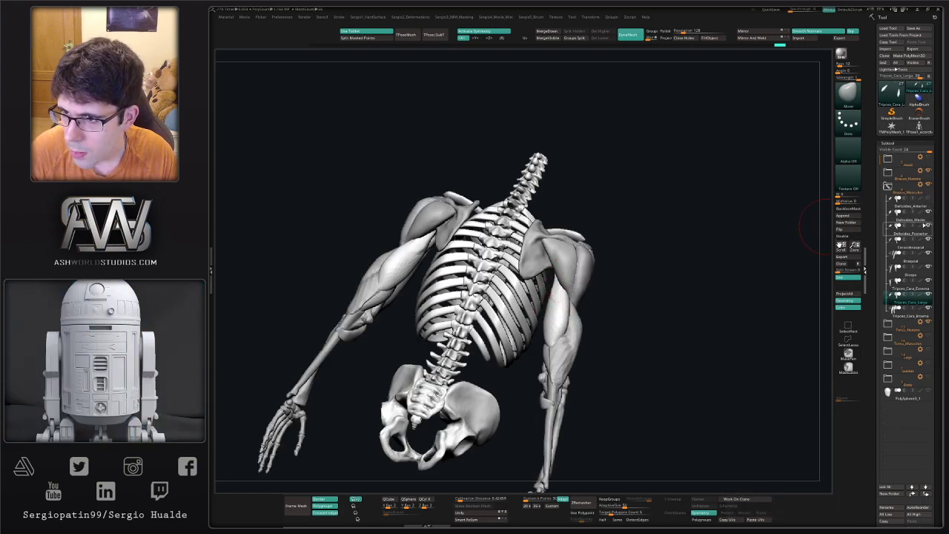
right_click_drag(815, 226, 567, 276)
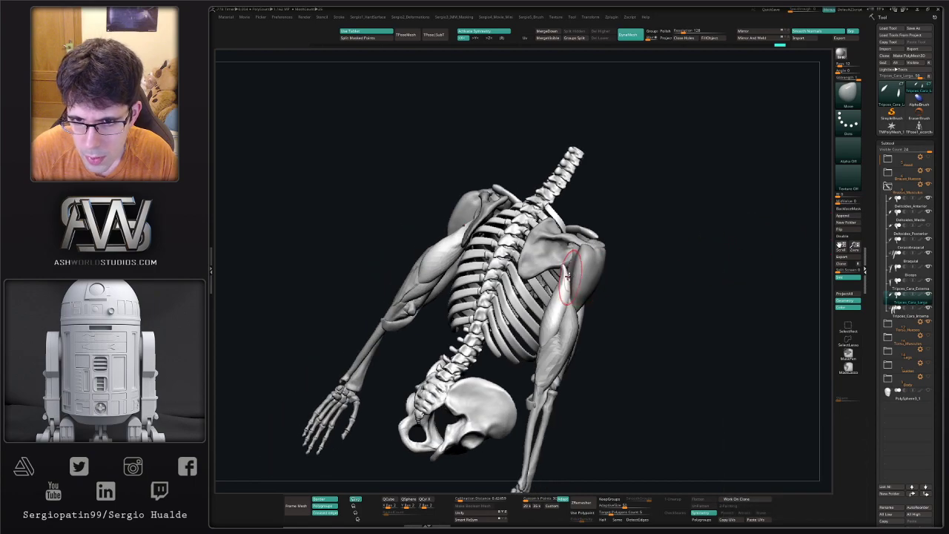
Thicken the long head's upper tendon with the Inflate brush and remesh the muscle at a higher DynaMesh resolution
key("b")
key("i")
key("n")
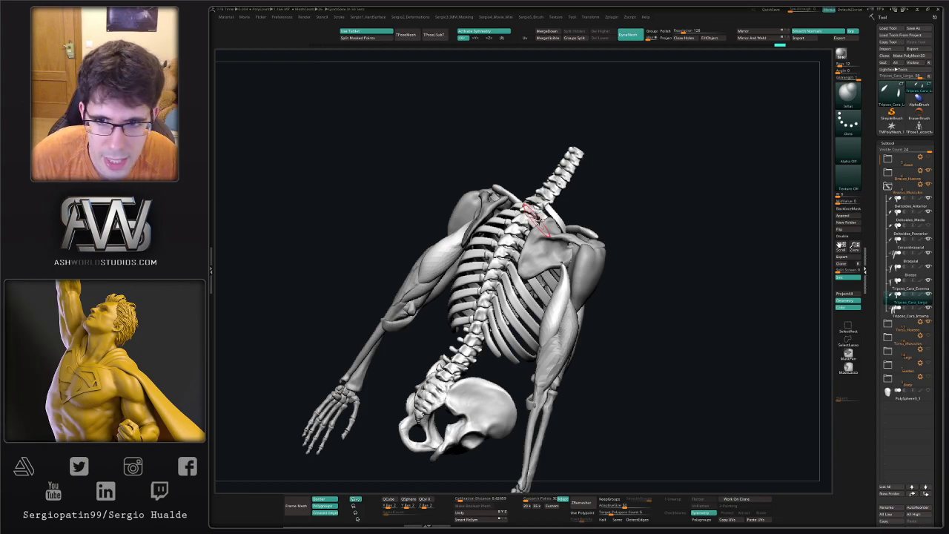
mouse_move(635, 230)
right_mouse_down()
mouse_move(669, 241)
mouse_move(660, 256)
right_mouse_up()
right_click_drag(660, 256, 637, 312, "ctrl")
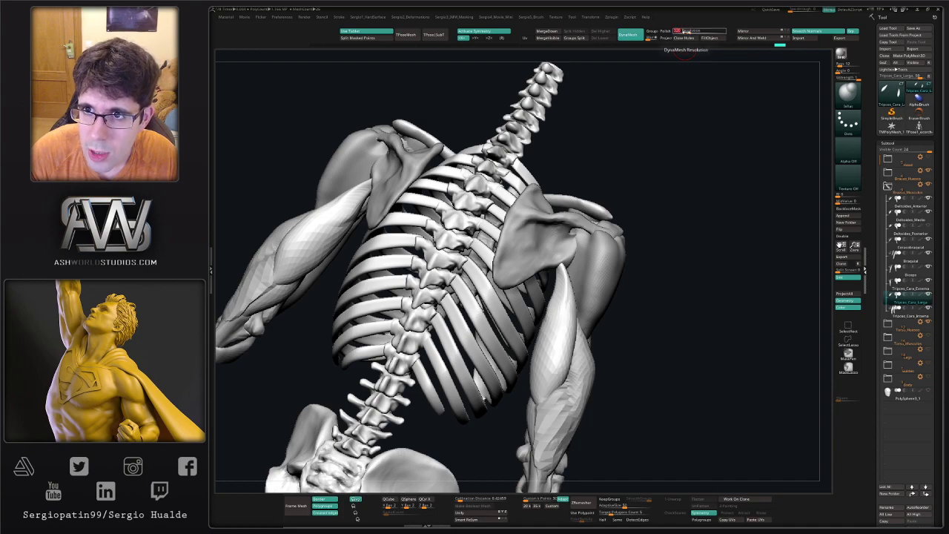
right_click_drag(635, 277, 567, 295)
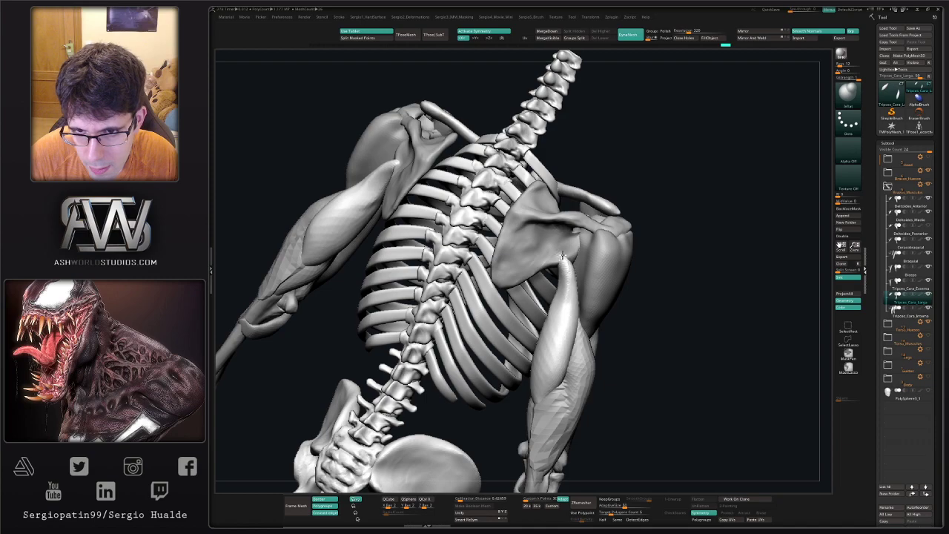
Pull the long head's upper end onto the scapula with the Move brush, flatten it with TrimDynamic, and remesh
right_click_drag(566, 268, 563, 258)
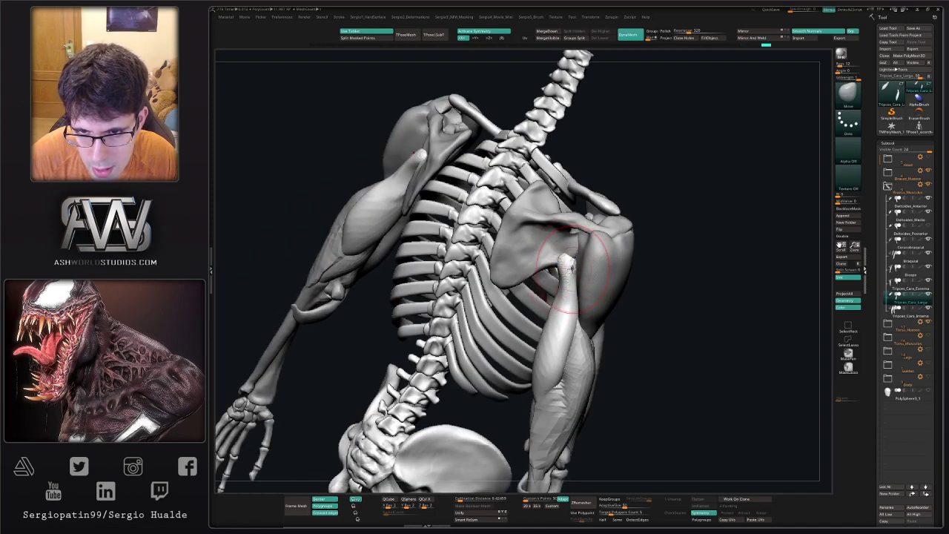
left_click_drag(571, 268, 561, 268)
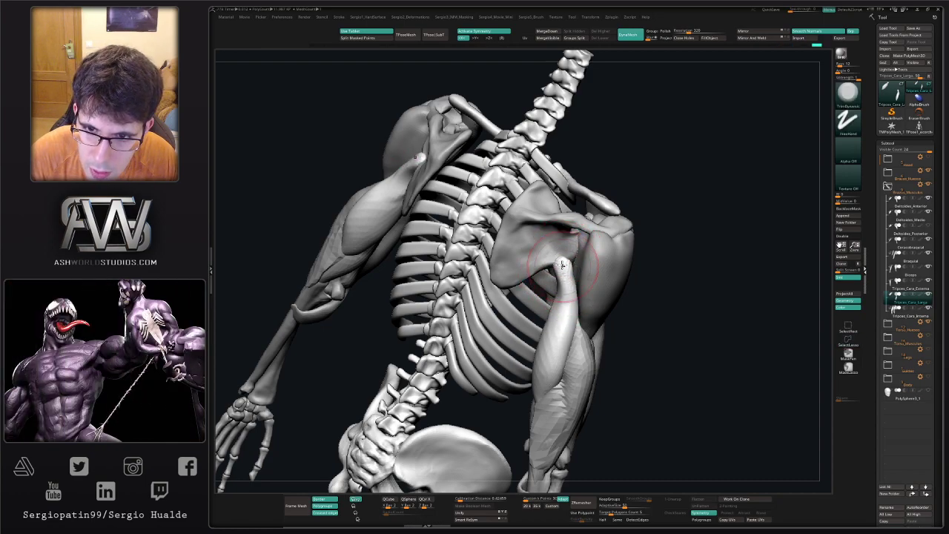
left_click_drag(657, 276, 640, 330, "ctrl")
Isolate the long triceps head and define the transition from its upper tendon to the muscle belly with the DamStandard brush
right_click_drag(523, 293, 555, 296)
key("alt+s")
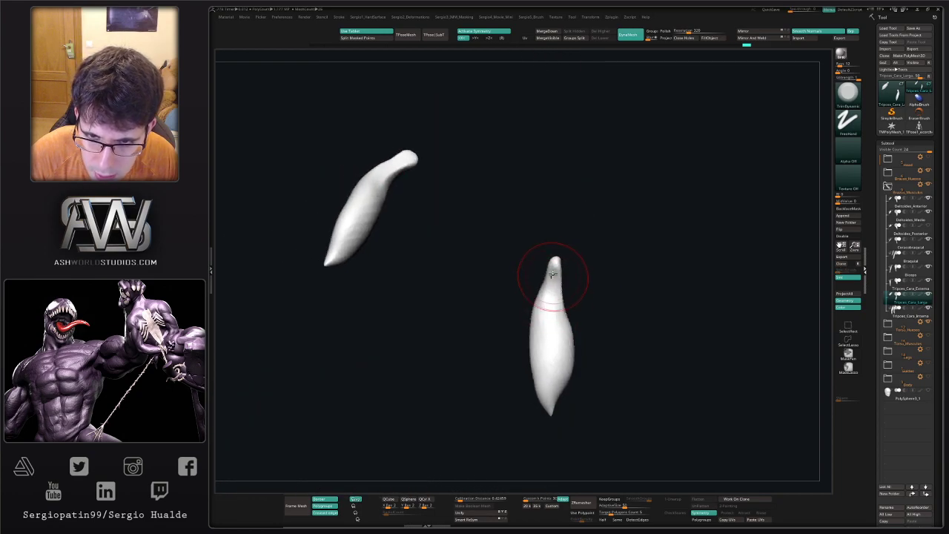
key("shift")
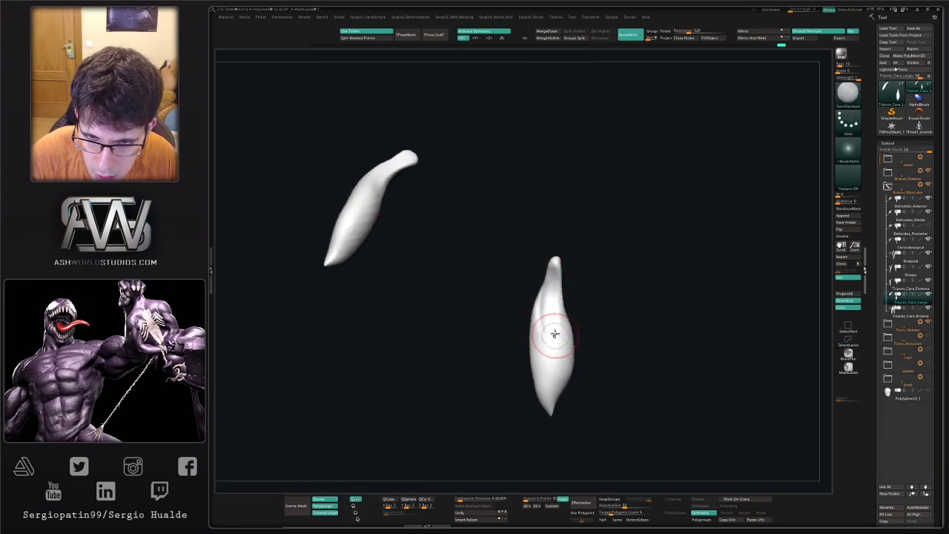
mouse_move(566, 322)
right_mouse_down()
mouse_move(552, 332)
mouse_move(558, 340)
mouse_move(602, 324)
mouse_move(556, 356)
mouse_move(579, 340)
mouse_move(586, 375)
mouse_move(584, 359)
mouse_move(614, 367)
mouse_move(596, 386)
mouse_move(576, 365)
right_mouse_up()
key("alt+shift+s")
Reshape the long head's belly from behind with the Move brush and smooth its lower part
key("b")
key("m")
key("v")
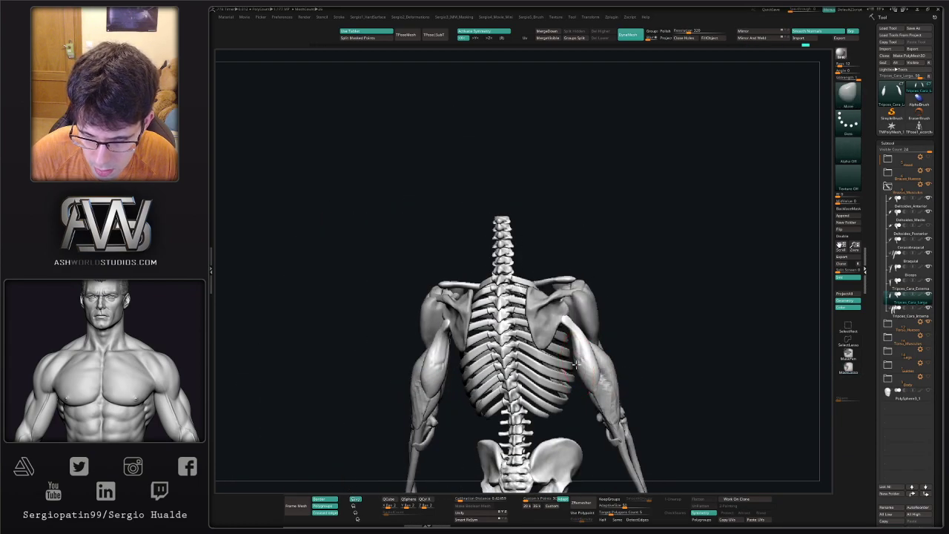
left_click_drag(588, 376, 594, 389, "shift")
mouse_move(594, 382)
right_mouse_down()
mouse_move(585, 369)
mouse_move(595, 391)
mouse_move(612, 394)
right_mouse_up()
Cut off the long head's pointed lower tip with a lasso selection, delete the hidden part, and remesh to close it
key("alt+s")
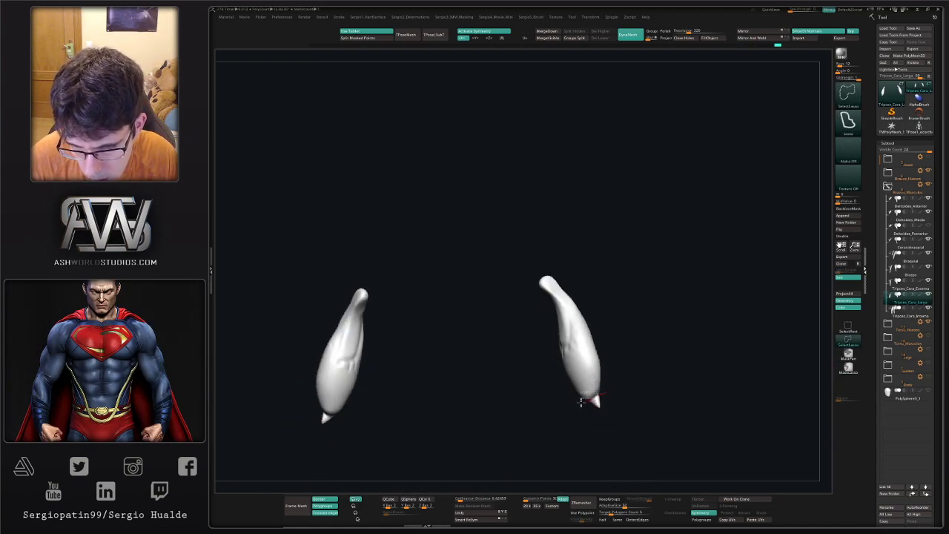
left_click_drag(580, 401, 644, 408, "ctrl+alt+shift")
key("Delete")
left_click_drag(635, 360, 635, 394, "ctrl")
right_click_drag(635, 393, 602, 363)
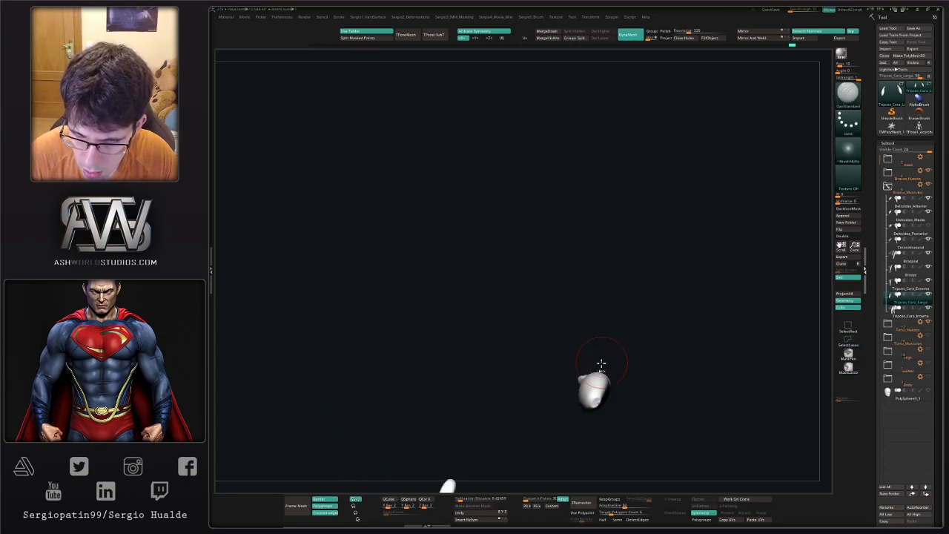
left_click(613, 459, "ctrl+shift")
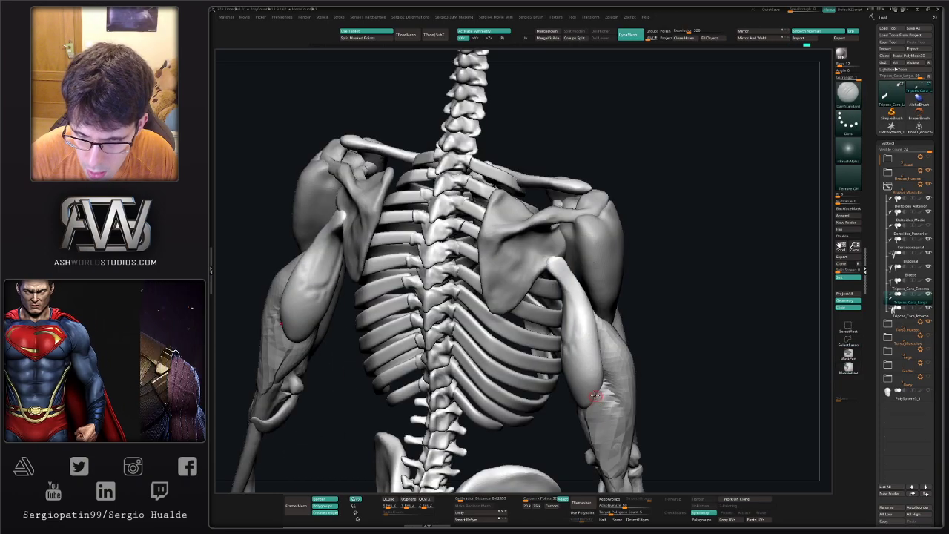
Refine the long head's upper tendon and overall silhouette from behind with the Move brush
mouse_move(613, 459)
right_mouse_down()
mouse_move(598, 391)
mouse_move(562, 391)
mouse_move(567, 377)
mouse_move(543, 385)
mouse_move(571, 392)
mouse_move(570, 366)
mouse_move(597, 363)
mouse_move(620, 398)
mouse_move(609, 347)
mouse_move(583, 315)
right_mouse_up()
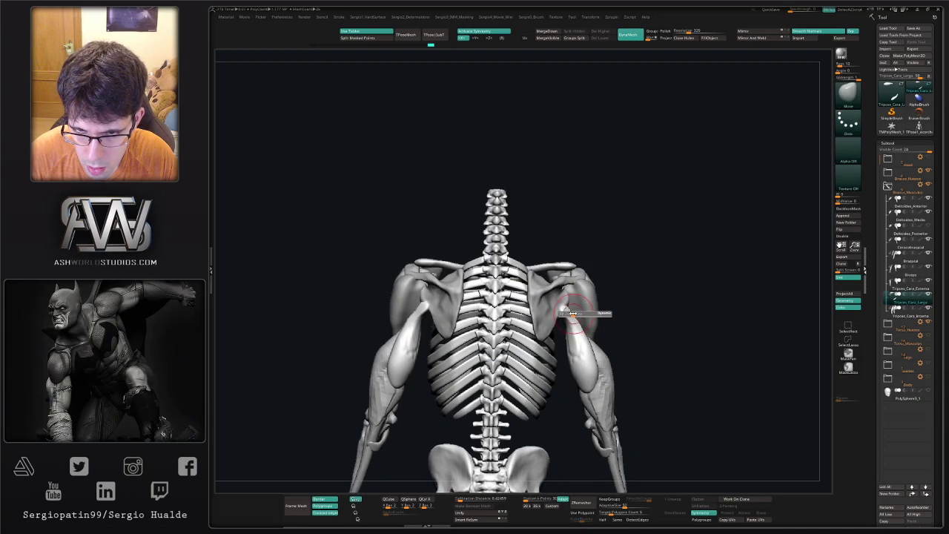
key("ctrl")
right_click_drag(601, 380, 627, 323, "ctrl")
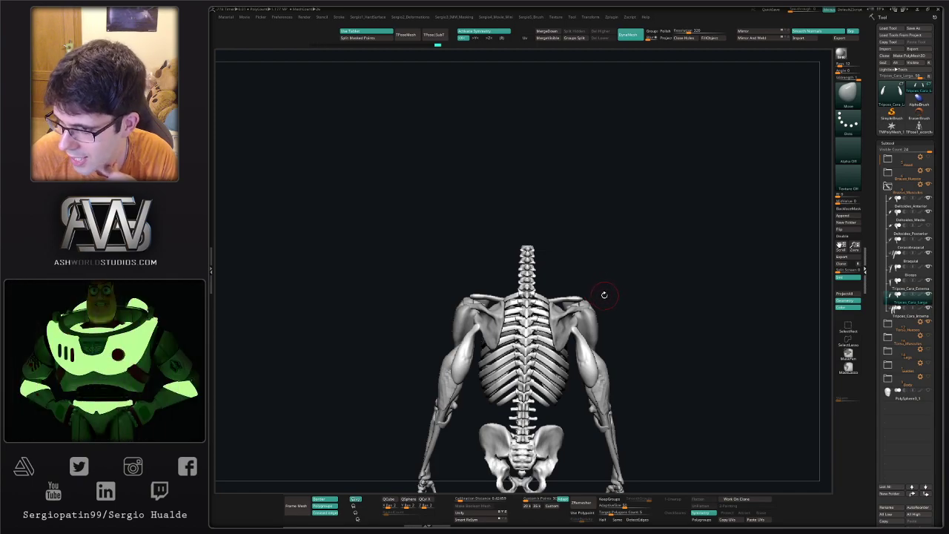
right_click_drag(651, 317, 623, 325)
mouse_move(621, 370)
right_mouse_down("ctrl")
mouse_move(609, 341)
mouse_move(581, 339)
mouse_move(607, 404)
mouse_move(602, 352)
right_mouse_up("ctrl")
Select the biceps, adjust its outer contour with the Move Topological brush, and smooth it down toward the elbow
left_click(607, 411, "alt")
key("b")
key("m")
key("t")
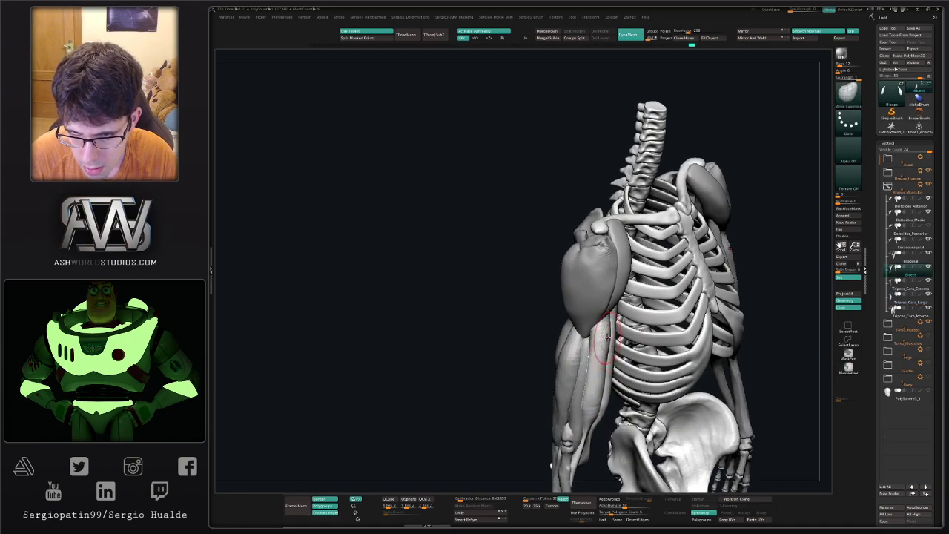
left_click_drag(604, 328, 597, 417, "shift")
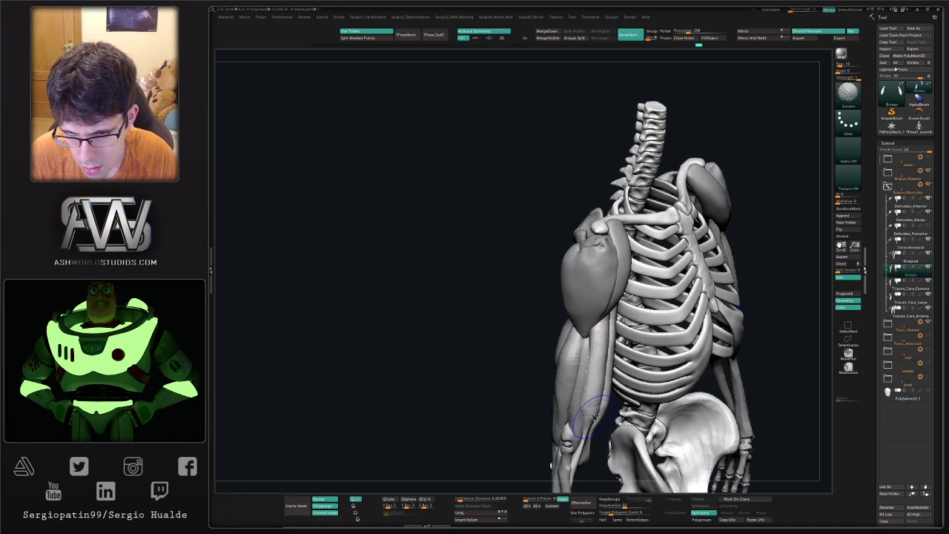
mouse_move(597, 417)
right_mouse_down("ctrl")
mouse_move(599, 368)
mouse_move(617, 378)
mouse_move(613, 289)
mouse_move(640, 310)
mouse_move(589, 319)
mouse_move(595, 336)
right_mouse_up("ctrl")
Collapse the arm muscles folder and show the torso muscles folder
right_click_drag(594, 335, 586, 295, "alt")
right_click_drag(586, 295, 528, 365, "ctrl")
left_click(905, 186)
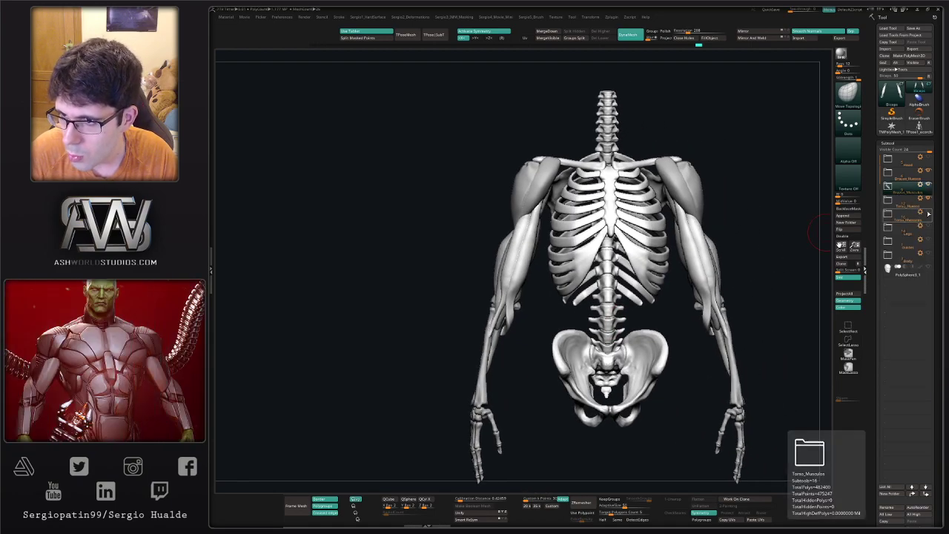
left_click(928, 213)
Select the external triceps head and refine its shape in relation to the torso muscles with the Move brush
mouse_move(726, 318)
right_mouse_down("ctrl")
mouse_move(738, 222)
mouse_move(722, 246)
mouse_move(673, 242)
mouse_move(657, 284)
right_mouse_up("ctrl")
left_click(659, 278, "alt")
key("b")
key("m")
key("v")
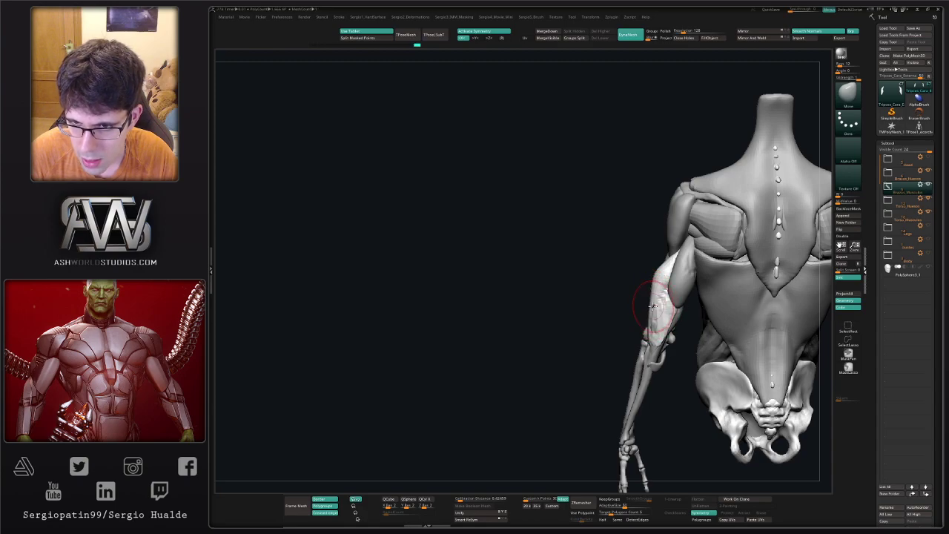
right_click_drag(652, 305, 672, 321)
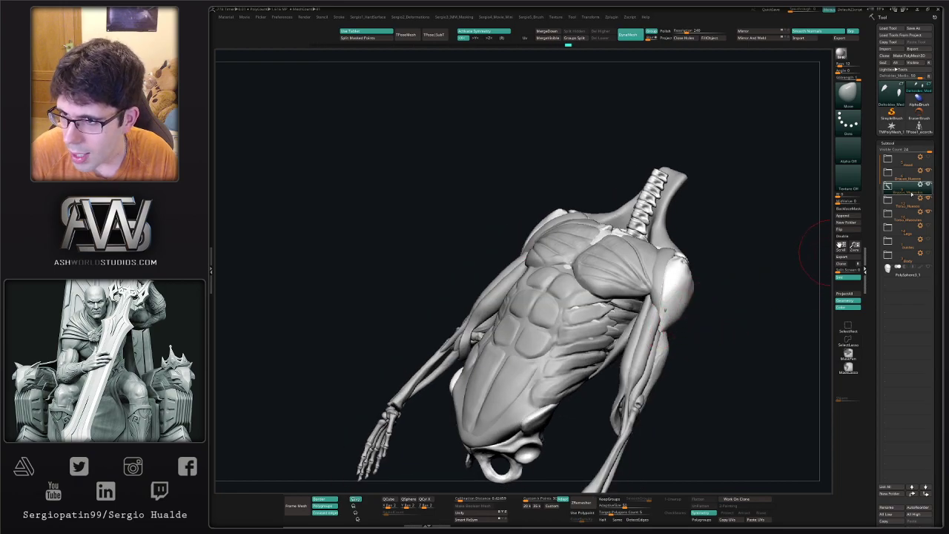
Expand the arm muscles folder and select the external triceps head for refinement from behind
left_click(912, 193)
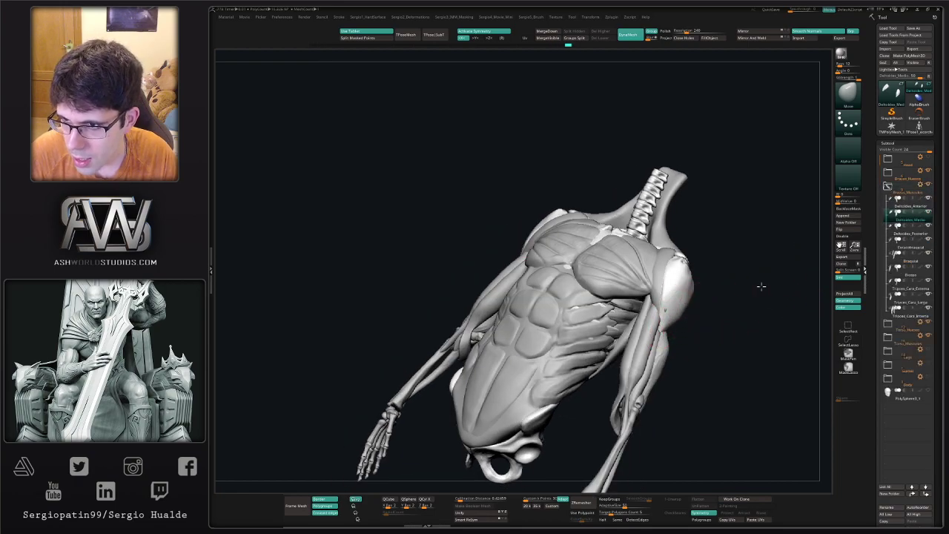
mouse_move(760, 286)
right_mouse_down()
mouse_move(740, 306)
mouse_move(703, 299)
right_mouse_up()
key("f")
key("s")
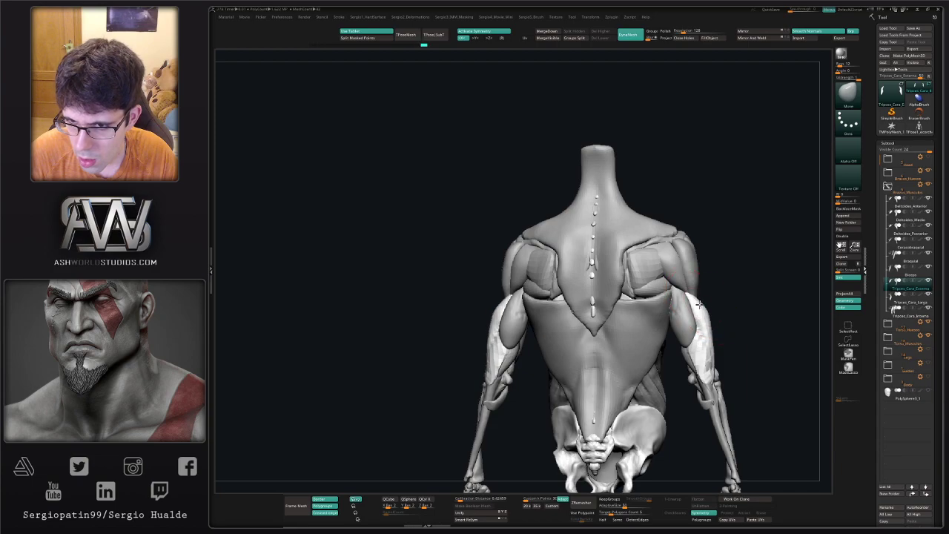
mouse_move(704, 309)
right_mouse_down()
mouse_move(670, 321)
mouse_move(658, 370)
mouse_move(653, 355)
right_mouse_up()
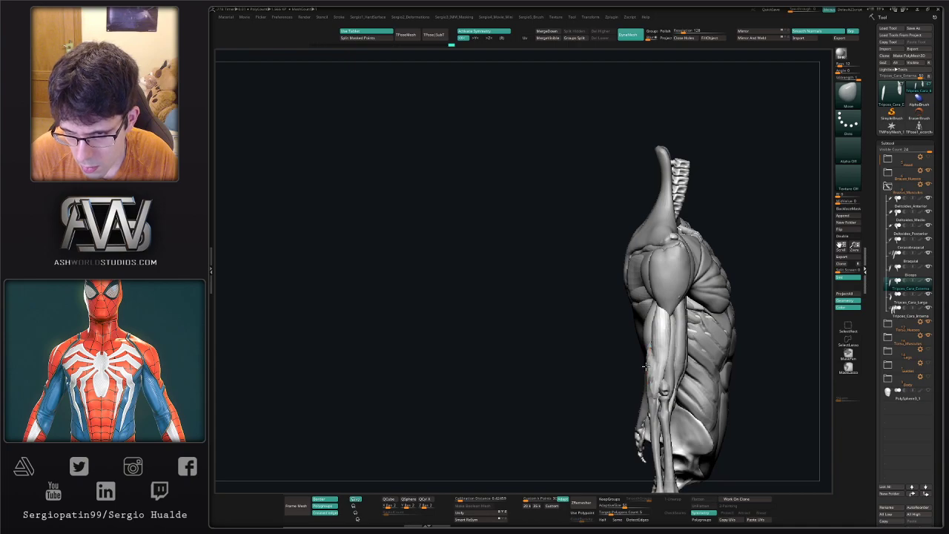
Plane the surface of the external triceps head with the TrimDynamic brush, checking the muscle in isolation
mouse_move(645, 365)
right_mouse_down()
mouse_move(674, 319)
mouse_move(667, 328)
right_mouse_up()
key("b")
key("t")
key("d")
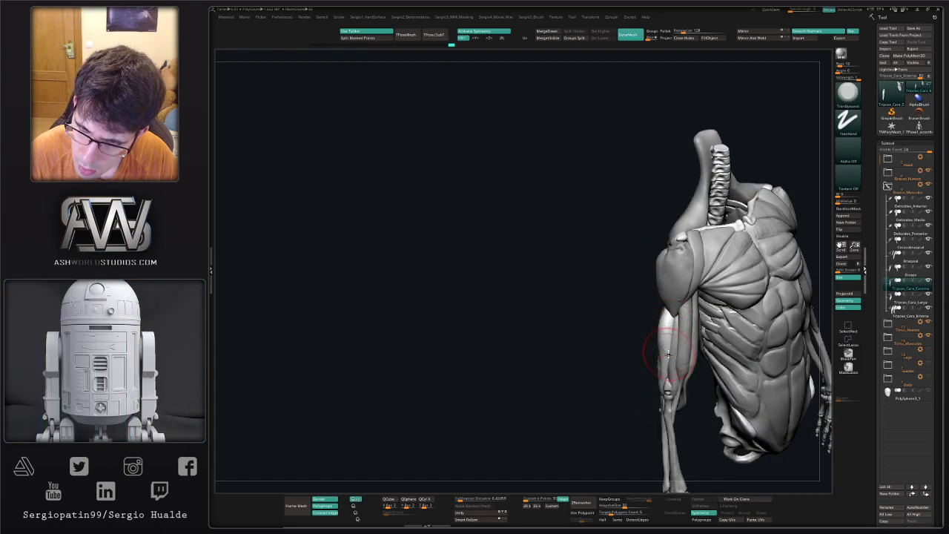
mouse_move(663, 365)
right_mouse_down()
mouse_move(670, 348)
mouse_move(678, 354)
right_mouse_up()
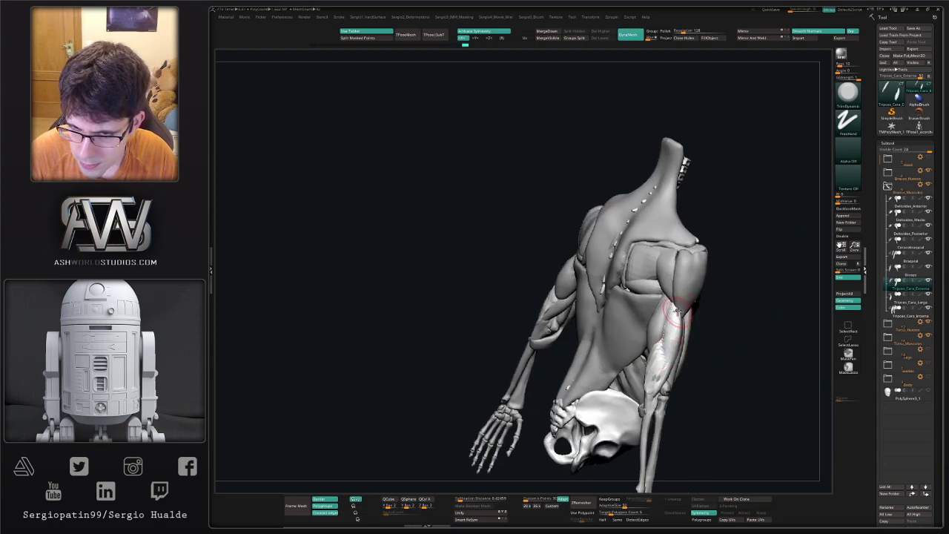
mouse_move(676, 358)
right_mouse_down()
mouse_move(704, 355)
mouse_move(703, 333)
mouse_move(716, 346)
mouse_move(711, 288)
mouse_move(705, 299)
mouse_move(670, 299)
mouse_move(719, 304)
mouse_move(718, 316)
right_mouse_up()
right_click_drag(672, 275, 650, 296, "ctrl")
key("alt+s")
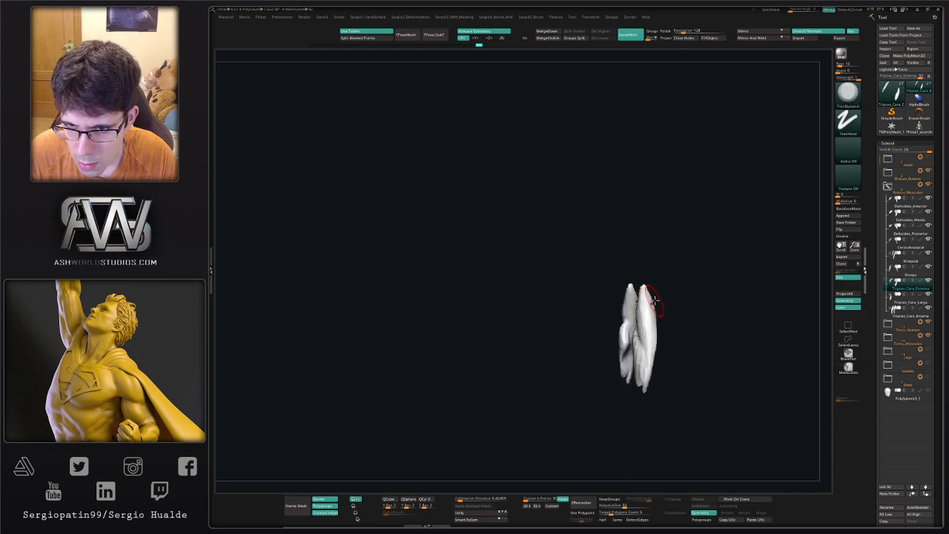
key("alt+s")
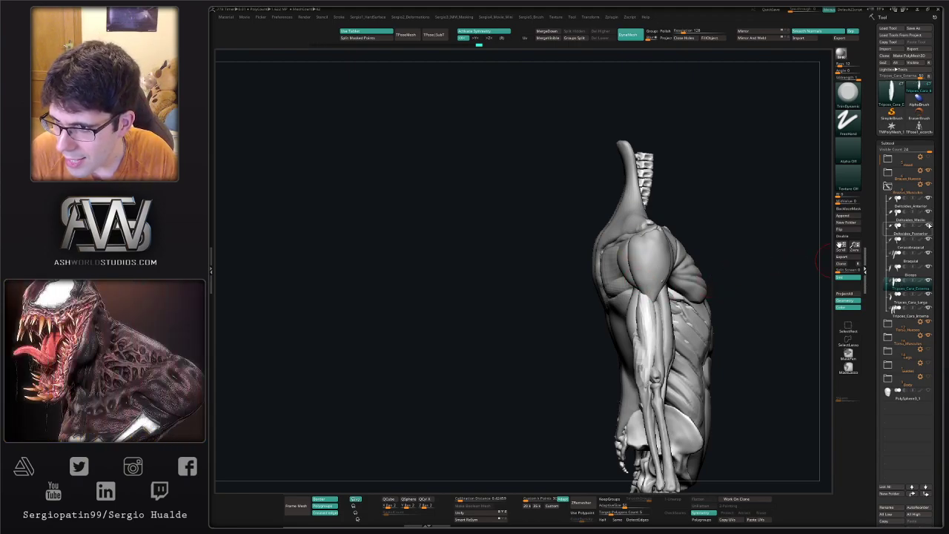
Hide the deltoids and fit the upper ends of the external and long triceps heads with the Move brush
left_click(928, 212)
key("b")
key("m")
key("v")
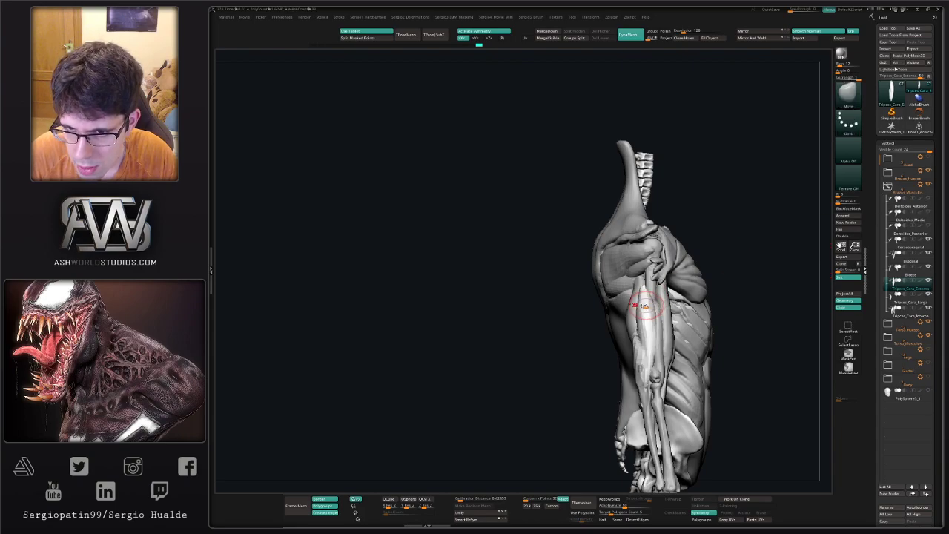
right_click_drag(667, 308, 630, 316, "alt")
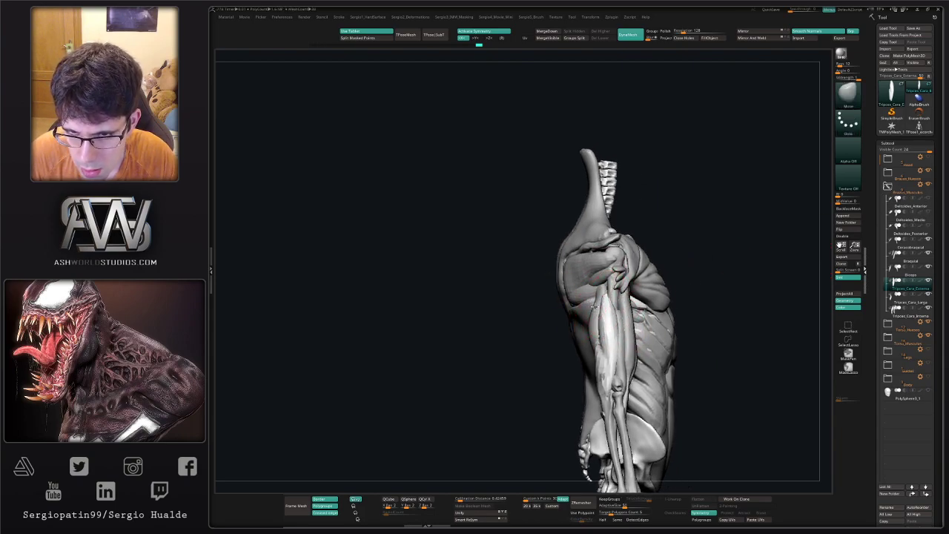
left_click(597, 303, "alt")
left_click_drag(599, 298, 596, 283)
key("s")
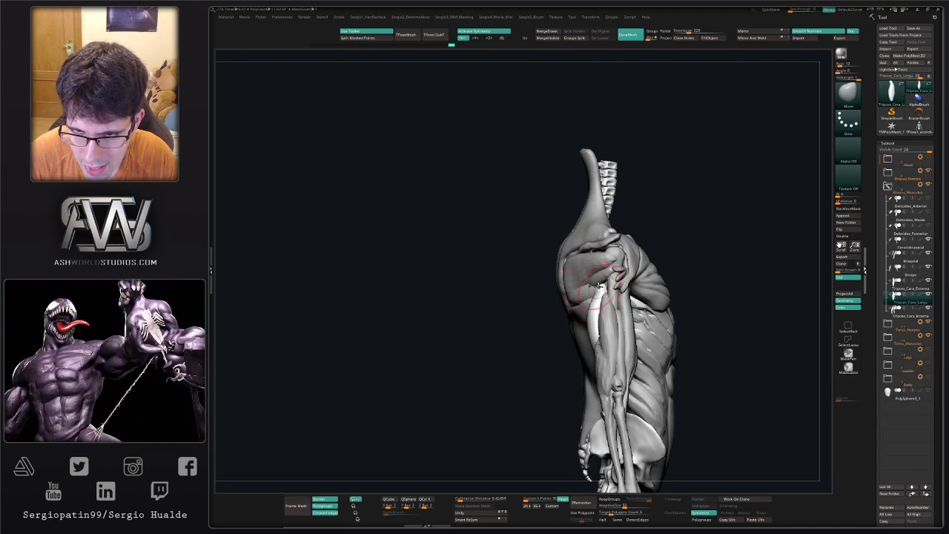
Show the deltoids again and select the middle deltoid
mouse_move(603, 288)
right_mouse_down()
mouse_move(660, 289)
mouse_move(609, 289)
mouse_move(624, 318)
mouse_move(576, 355)
mouse_move(719, 278)
right_mouse_up()
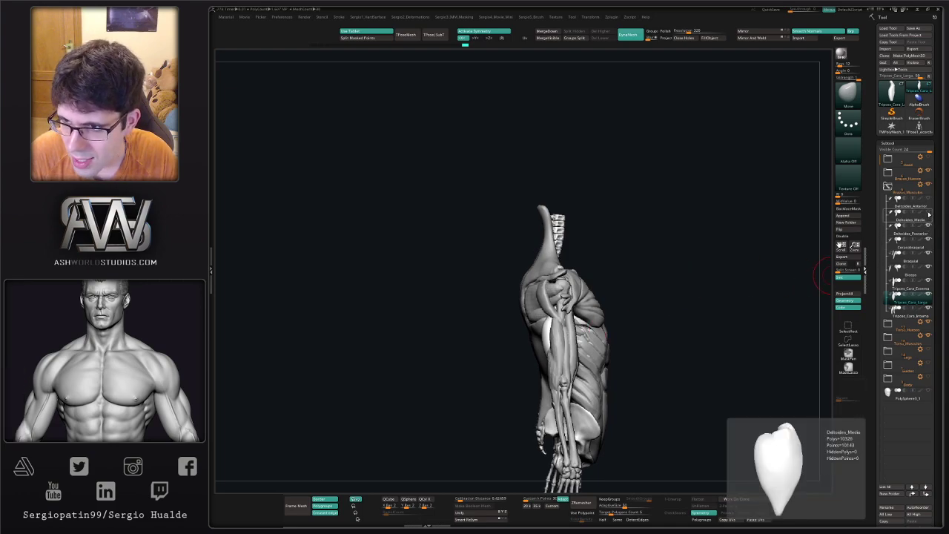
mouse_move(931, 203)
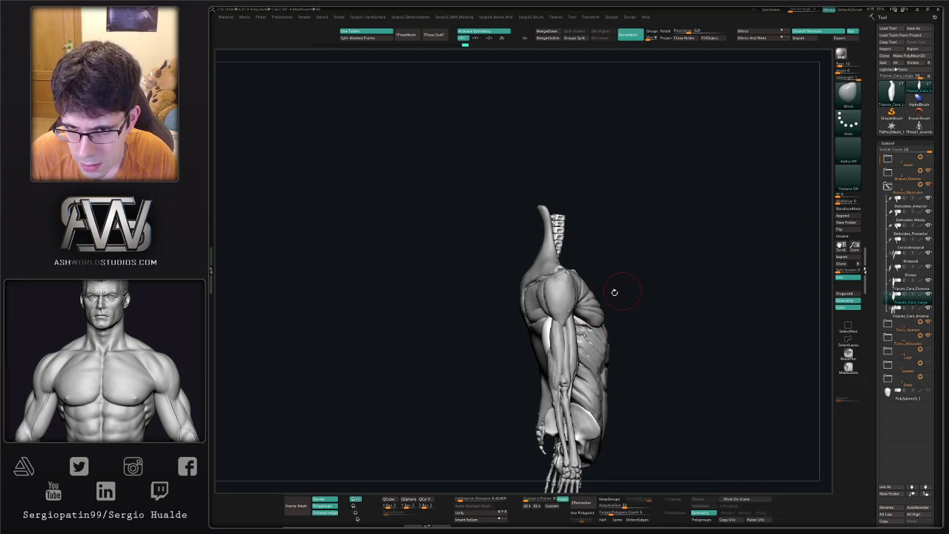
left_click(567, 309, "alt")
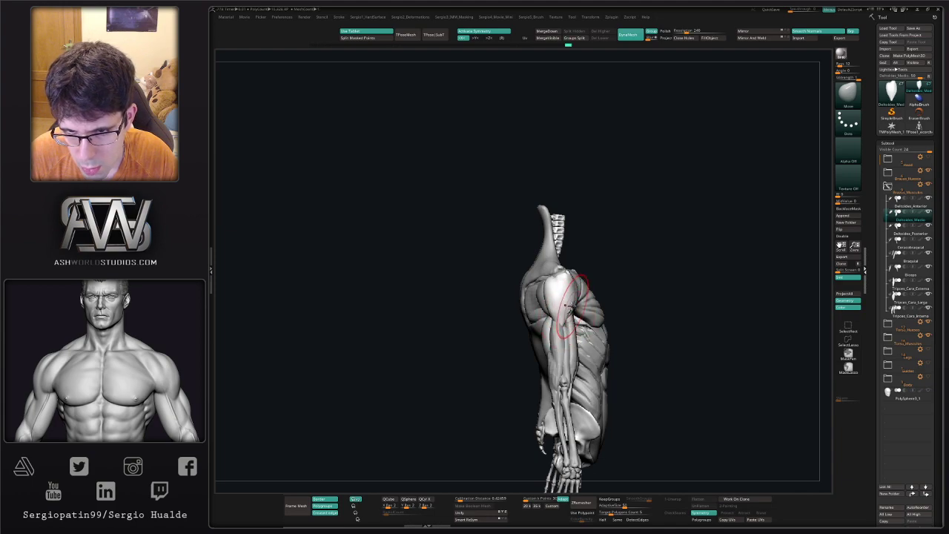
mouse_move(549, 298)
right_mouse_down()
mouse_move(569, 290)
mouse_move(559, 298)
right_mouse_up()
Select the biceps and adjust its lower contour near the elbow with the Move brush
left_click(570, 358, "alt")
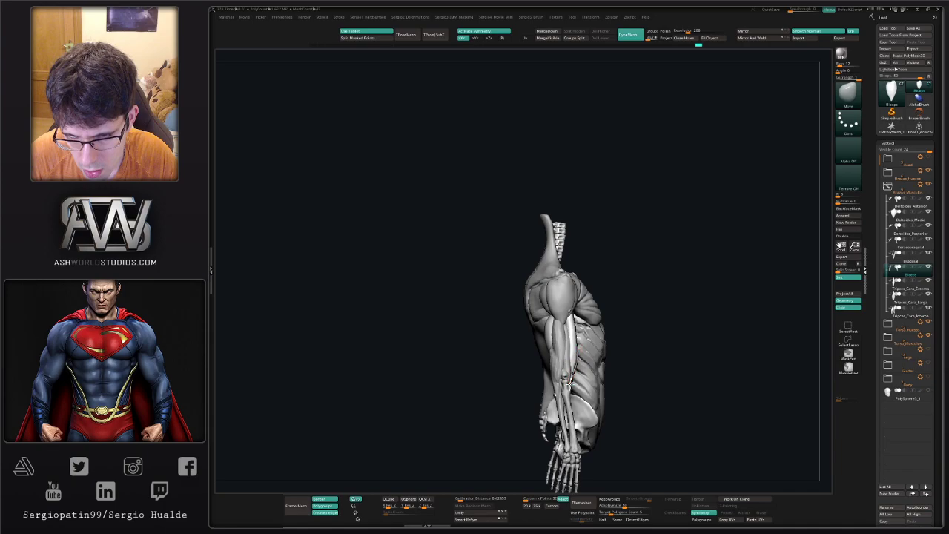
key("s")
right_click_drag(578, 376, 568, 369)
key("s")
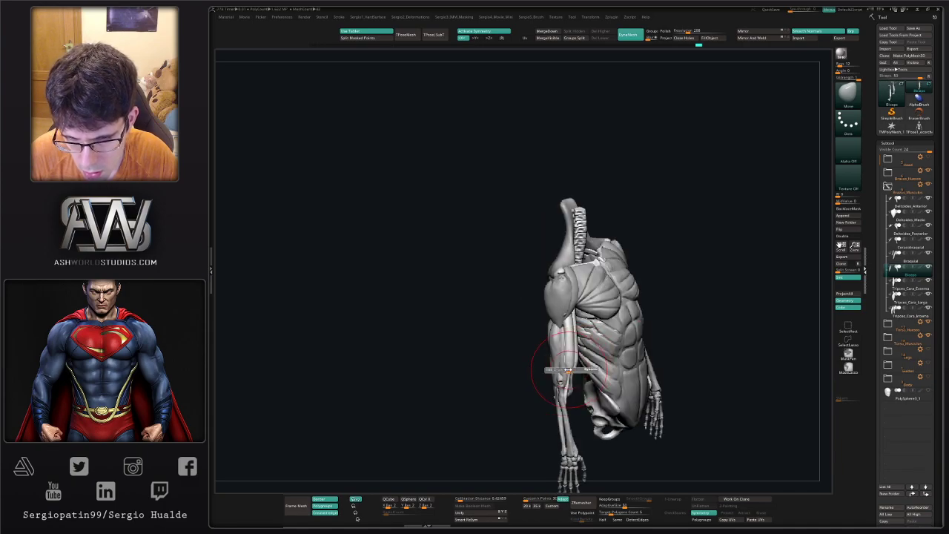
mouse_move(567, 370)
left_mouse_down()
mouse_move(614, 349)
mouse_move(622, 360)
mouse_move(585, 366)
left_mouse_up()
right_click_drag(585, 366, 571, 467, "ctrl")
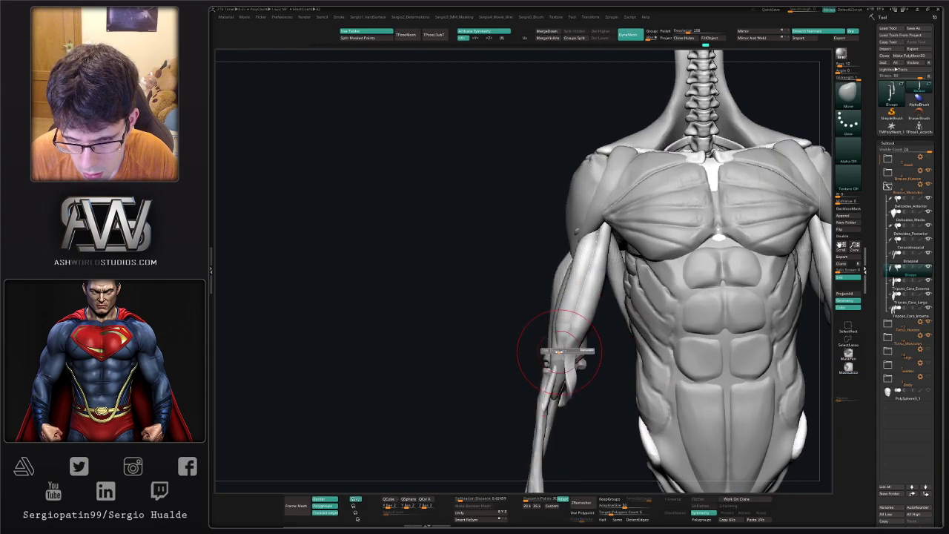
mouse_move(561, 353)
right_mouse_down()
mouse_move(564, 368)
mouse_move(582, 360)
mouse_move(571, 355)
right_mouse_up()
Select the brachialis and refine its lower outer edge above the elbow with the Move brush
left_click(560, 361, "alt")
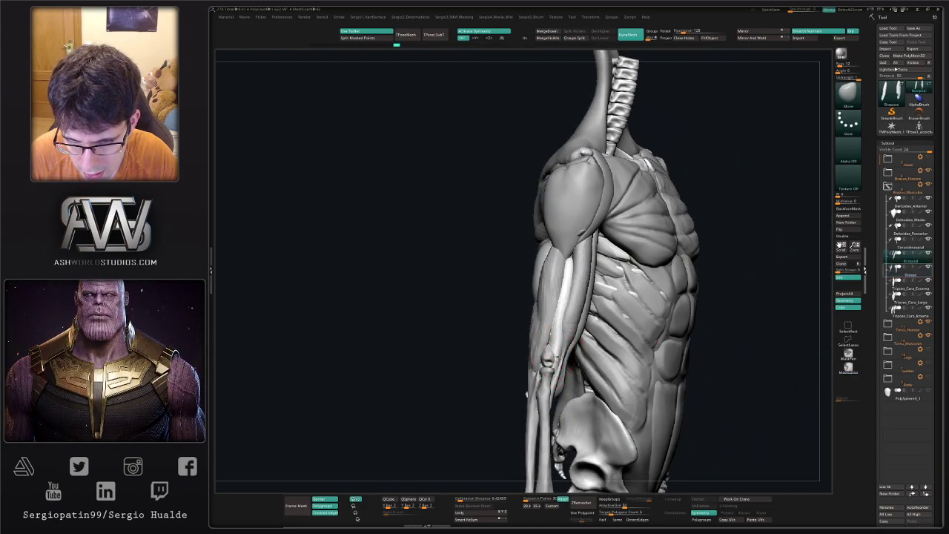
mouse_move(556, 358)
left_mouse_down()
mouse_move(527, 356)
mouse_move(521, 337)
left_mouse_up()
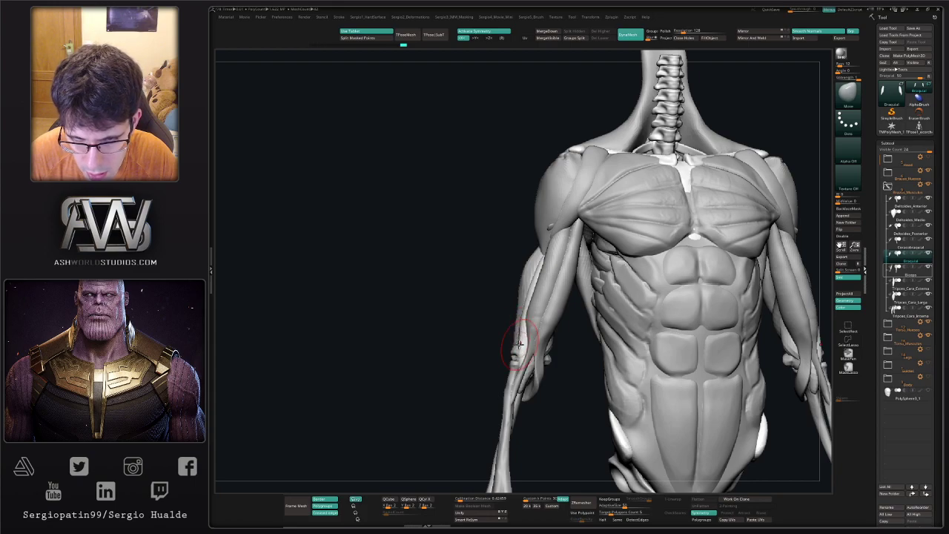
key("f")
Examine the arm and torso muscles from the side, back and front to judge their overall fit
left_click_drag(509, 318, 553, 303)
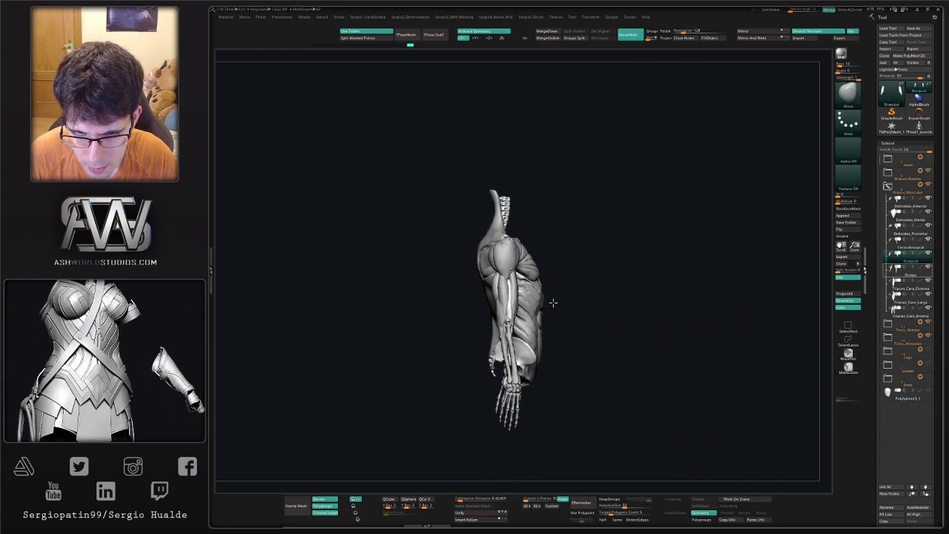
right_click_drag(553, 302, 513, 362, "ctrl")
left_click_drag(610, 300, 653, 295)
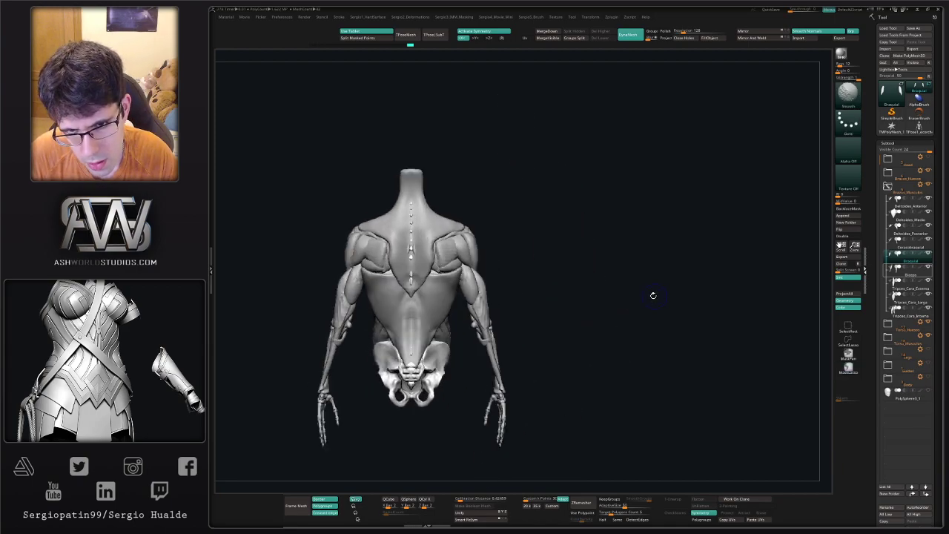
left_click_drag(629, 325, 612, 335, "alt")
left_click_drag(626, 320, 544, 268)
right_click_drag(539, 265, 541, 264, "ctrl")
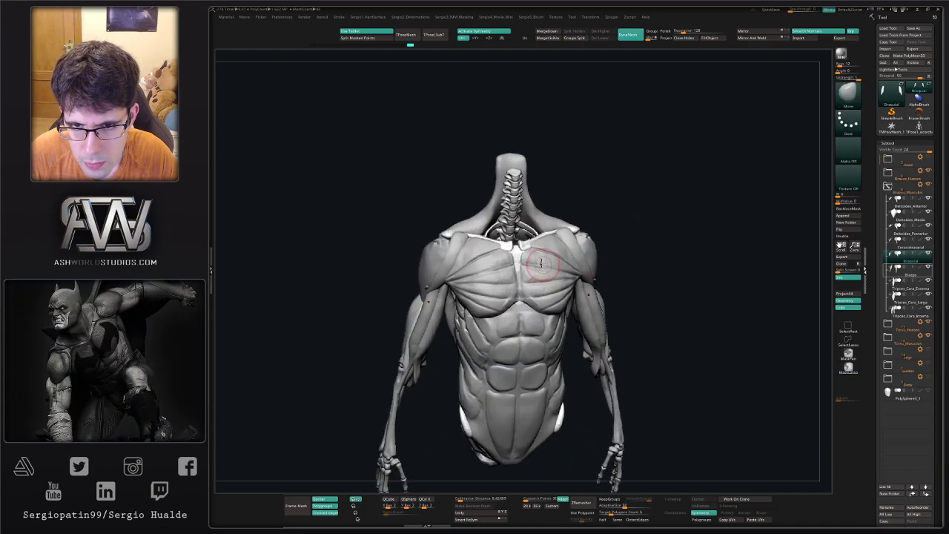
left_click(516, 252, "alt")
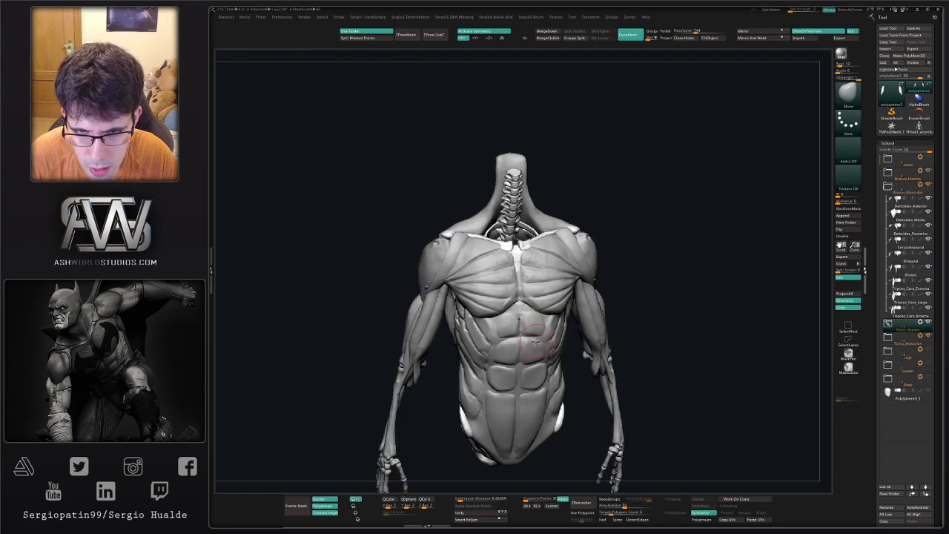
scroll(524, 348, "down", 2)
right_click_drag(527, 348, 558, 324, "alt")
left_click_drag(644, 273, 766, 236)
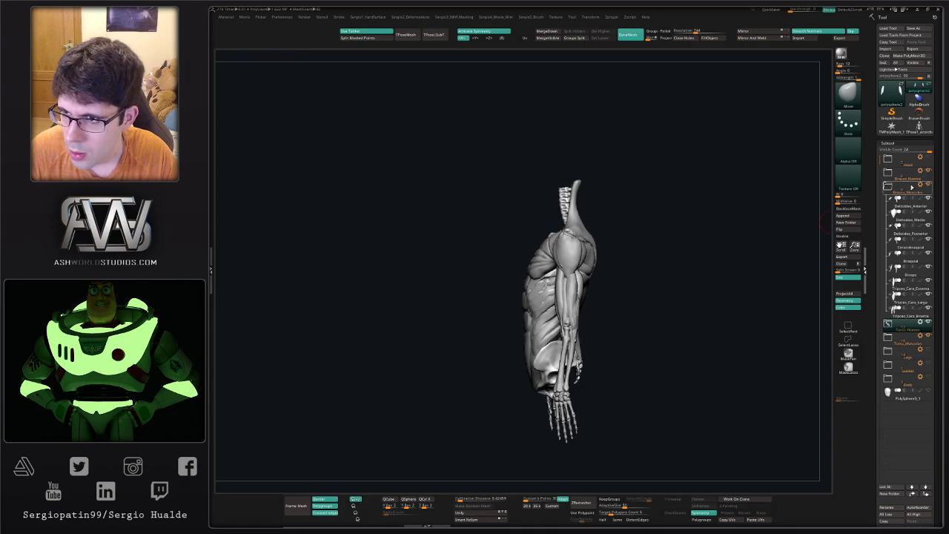
Show the skull and leg bones to view the muscles on the complete skeleton
left_click(926, 158)
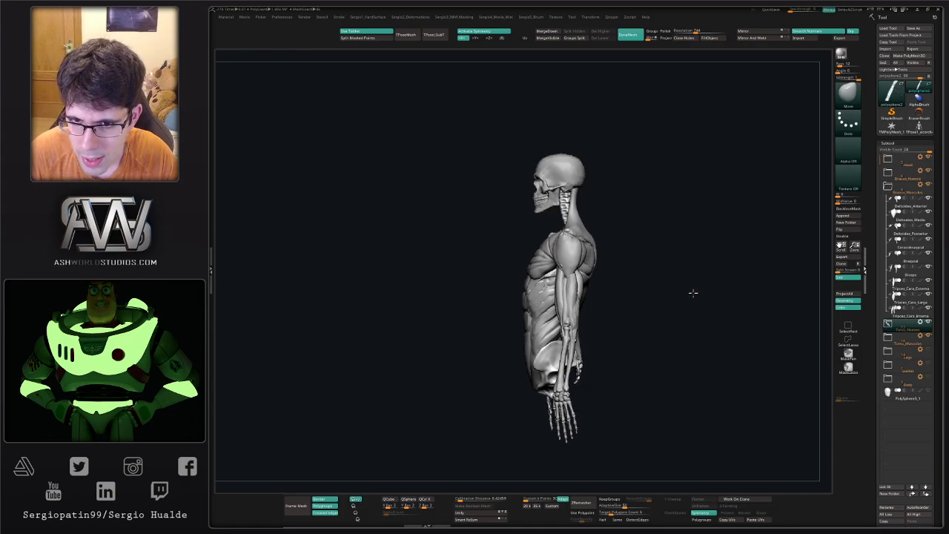
mouse_move(692, 292)
left_mouse_down()
mouse_move(659, 292)
mouse_move(695, 296)
left_mouse_up()
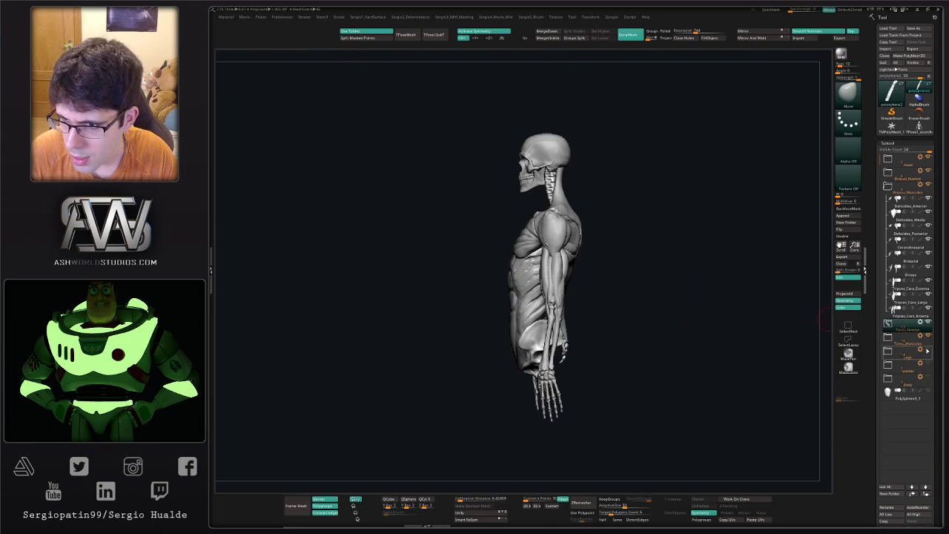
left_click_drag(656, 360, 682, 345)
right_click_drag(599, 331, 607, 399, "ctrl")
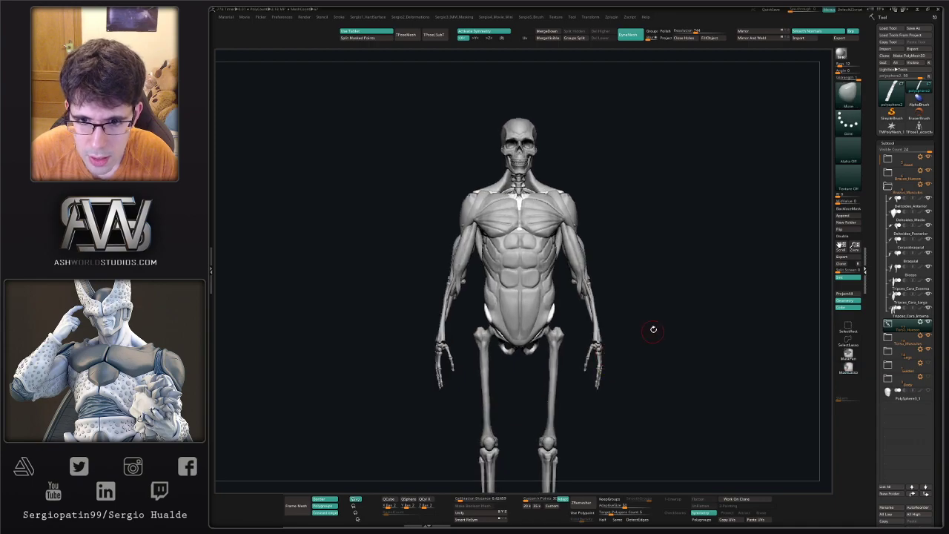
mouse_move(655, 335)
left_mouse_down("alt")
mouse_move(660, 307)
mouse_move(650, 334)
mouse_move(648, 311)
mouse_move(663, 329)
mouse_move(649, 335)
left_mouse_up("alt")
Show the head mesh over the skull and select it for sculpting
left_click(927, 390)
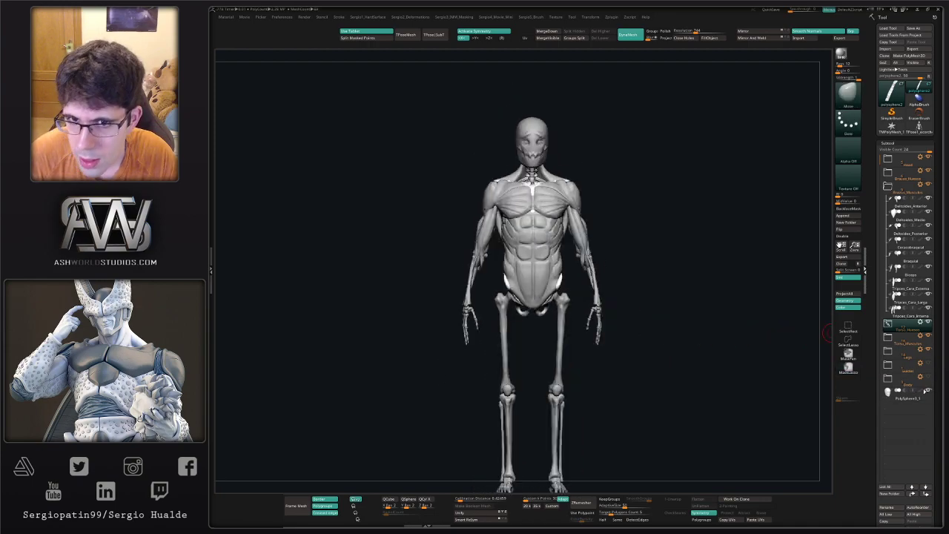
left_click_drag(727, 341, 725, 453, "alt")
right_click_drag(546, 245, 535, 258, "ctrl")
left_click(535, 239, "alt")
right_click_drag(535, 258, 525, 341, "alt")
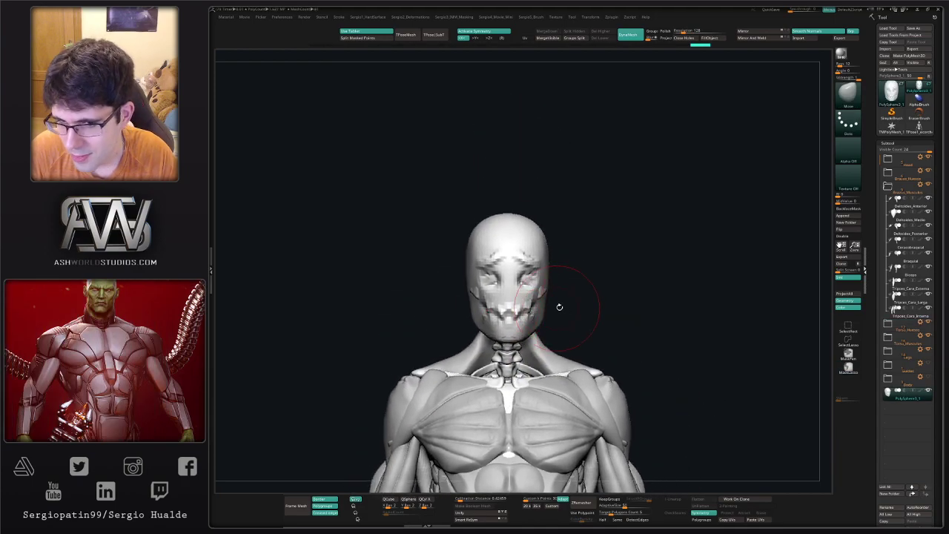
left_click_drag(559, 307, 549, 308)
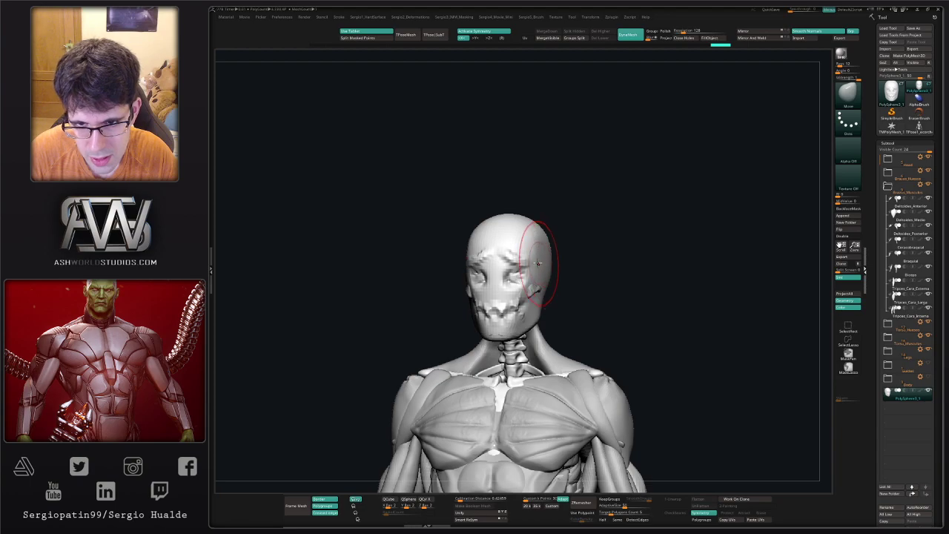
Smooth away the rough skull intersections across the face of the head mesh
left_click_drag(537, 263, 519, 264)
right_click_drag(474, 260, 486, 261)
left_click_drag(477, 260, 480, 276, "shift")
right_click_drag(482, 264, 481, 286, "ctrl")
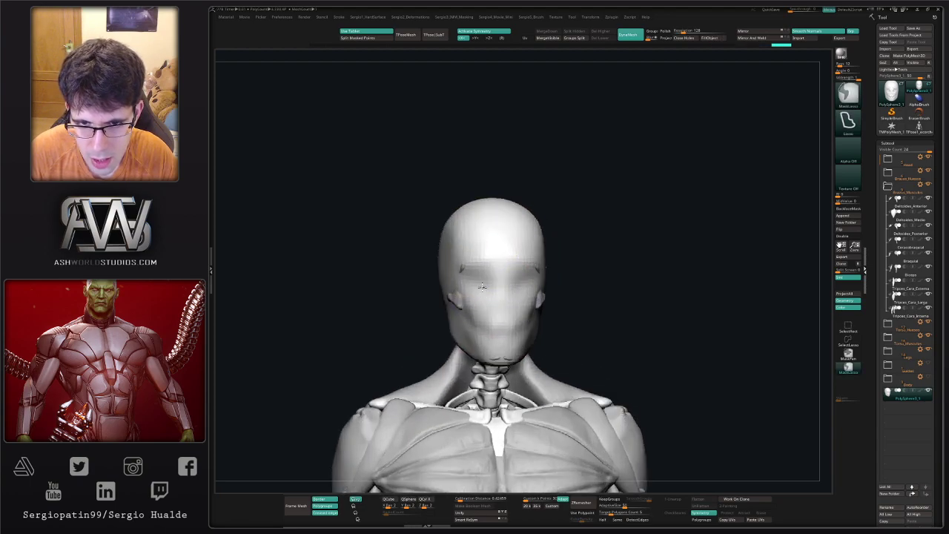
Remesh the head with DynaMesh at resolution 276 and carve the eye sockets with the DamStandard brush
scroll(482, 286, "up", 2)
key("s")
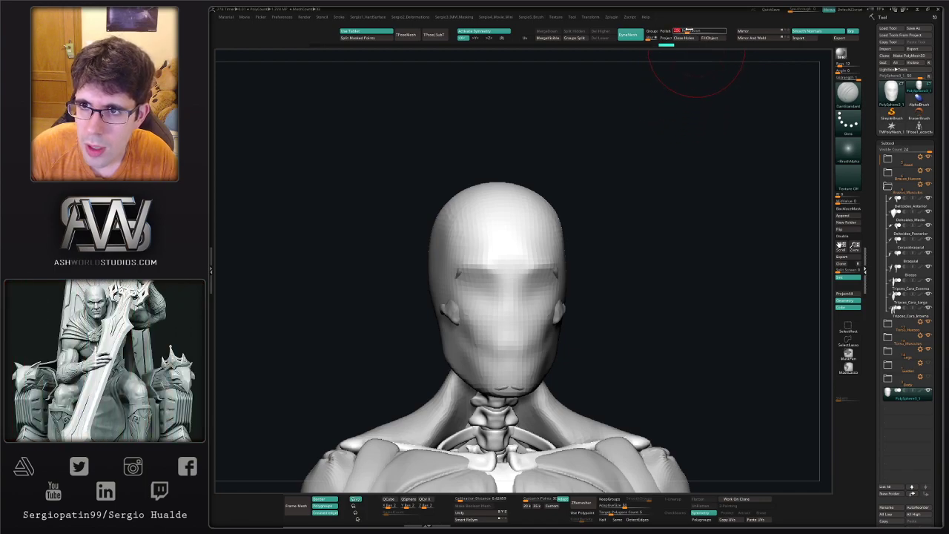
left_click_drag(689, 30, 689, 32)
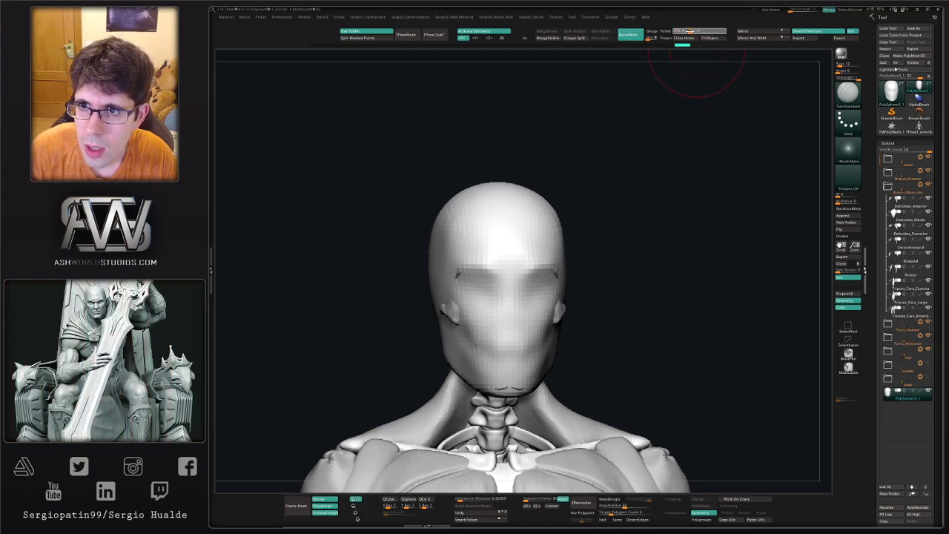
right_click_drag(518, 289, 517, 286)
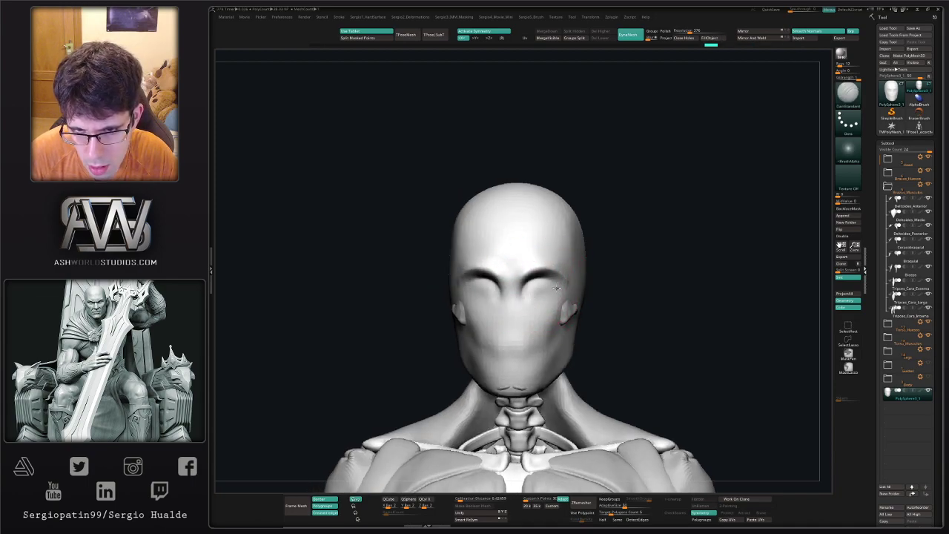
left_click_drag(557, 287, 545, 302)
right_click_drag(544, 302, 511, 268)
Build up the brow ridge and the ball of the nose on the head with the Clay brush at a smaller size
key("b")
key("c")
key("l")
key("bracketleft")
key("bracketleft")
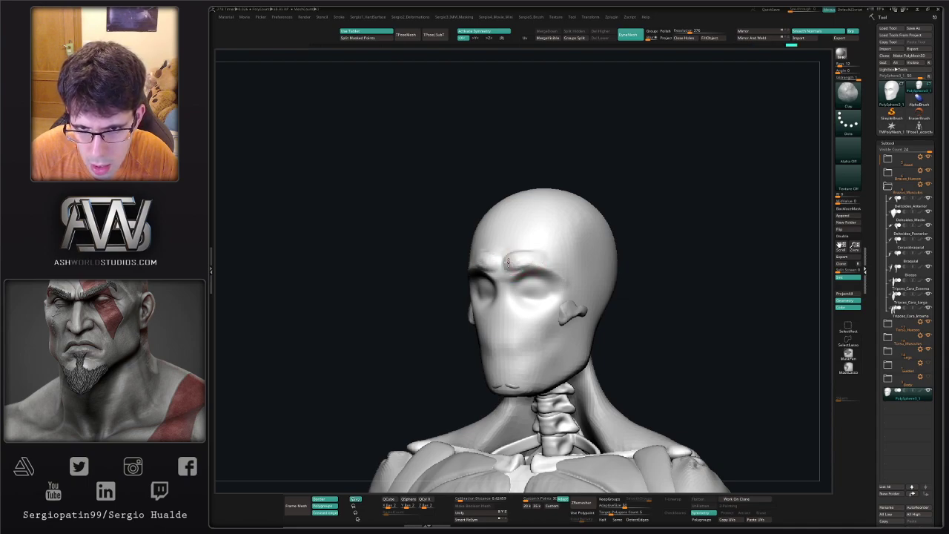
left_click_drag(515, 255, 515, 273, "shift")
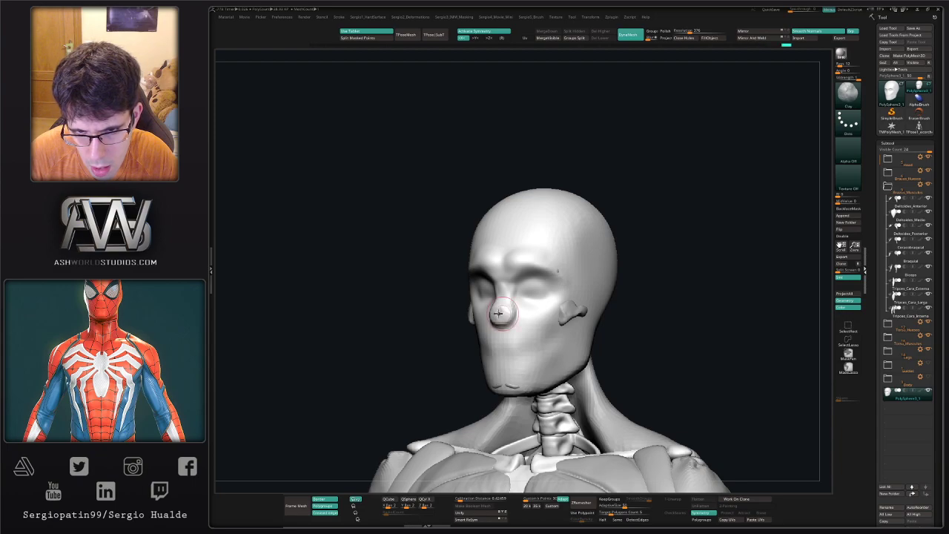
Shape the nose with the Move brush and blend its bridge into the brow
key("b")
key("m")
key("v")
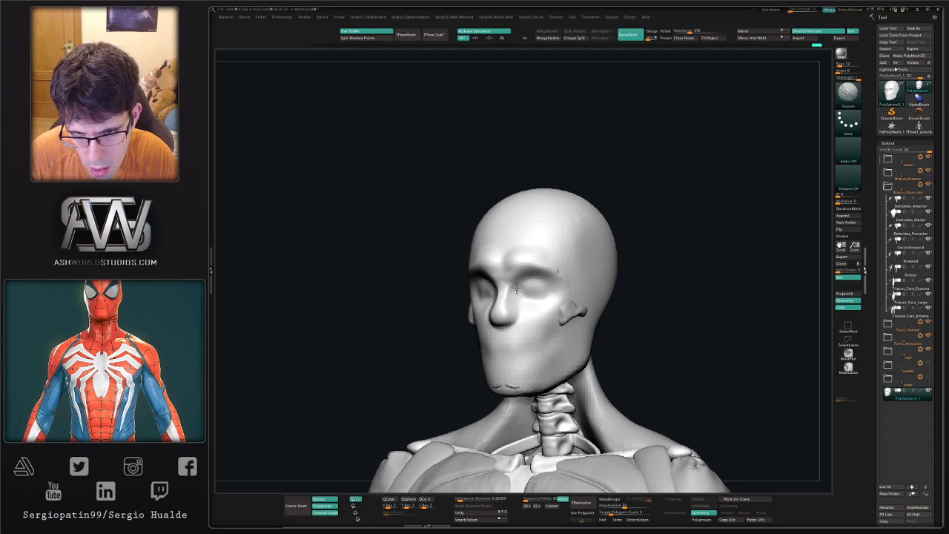
mouse_move(511, 306)
right_mouse_down()
mouse_move(505, 329)
mouse_move(525, 351)
right_mouse_up()
Build up the mouth mound and the chin with the Clay brush
key("b")
key("c")
key("l")
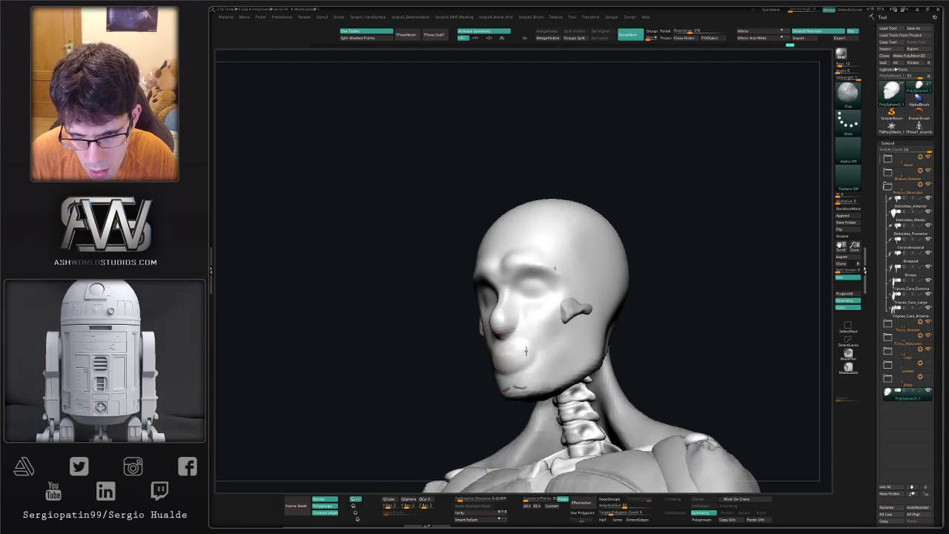
left_click_drag(525, 382, 518, 385)
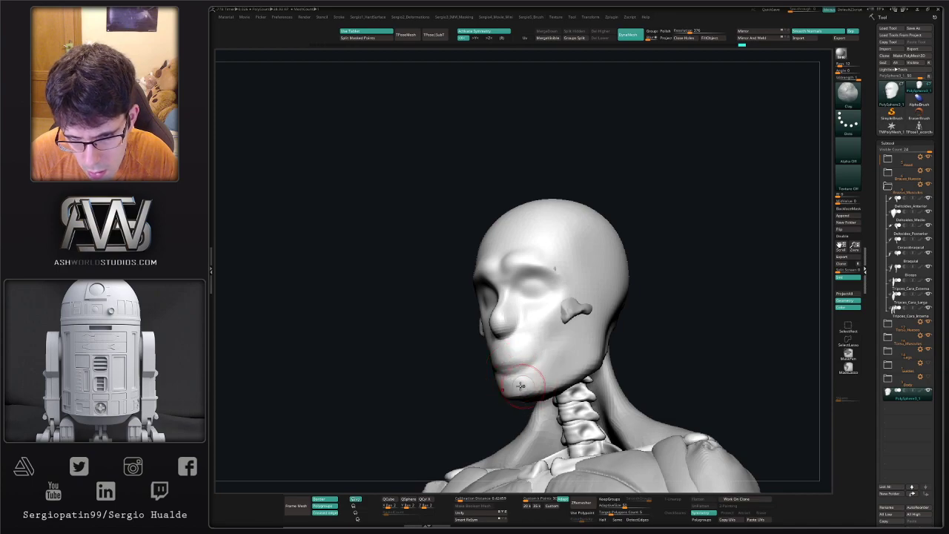
right_click_drag(520, 387, 541, 372)
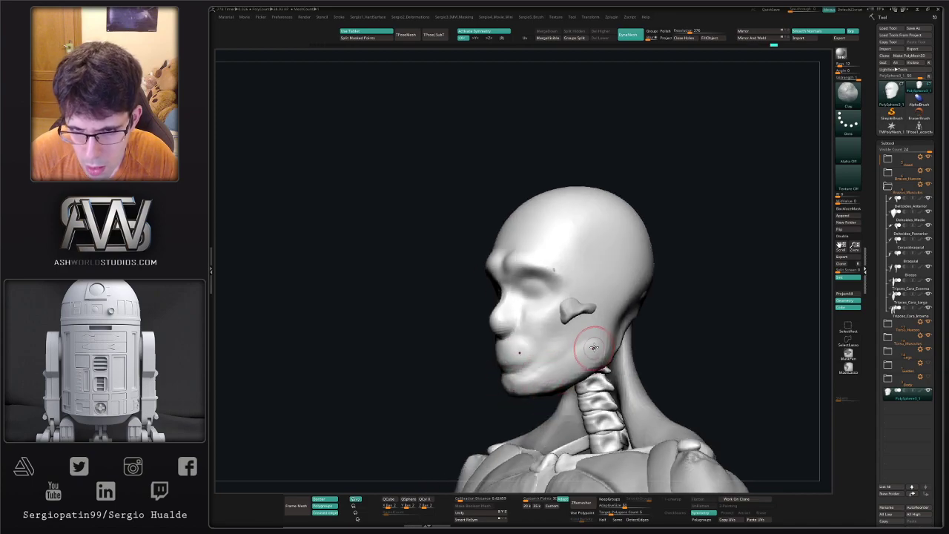
Reshape the underside of the jaw with the Move brush
key("b")
key("m")
key("v")
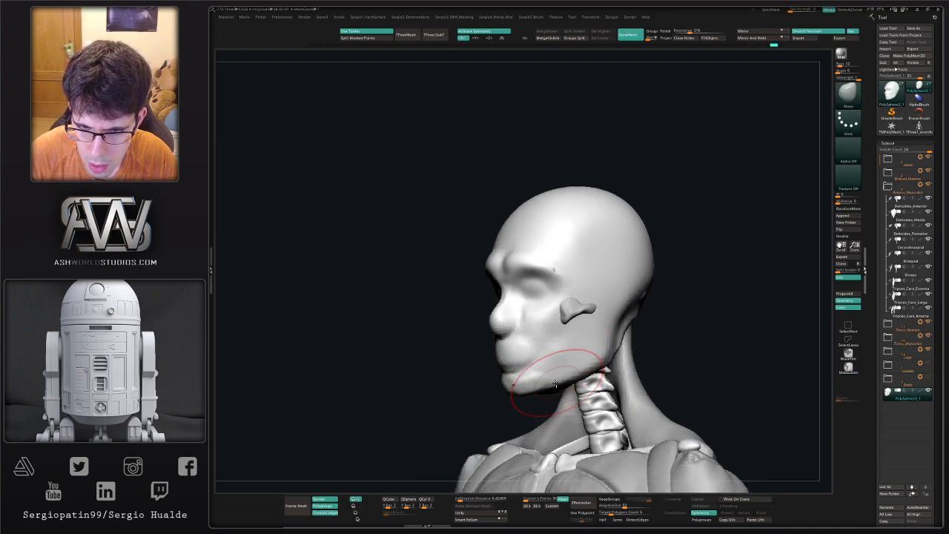
Carve the mouth line between the lips with the DamStandard brush and smooth the lips
mouse_move(560, 384)
right_mouse_down()
mouse_move(583, 367)
mouse_move(521, 364)
right_mouse_up()
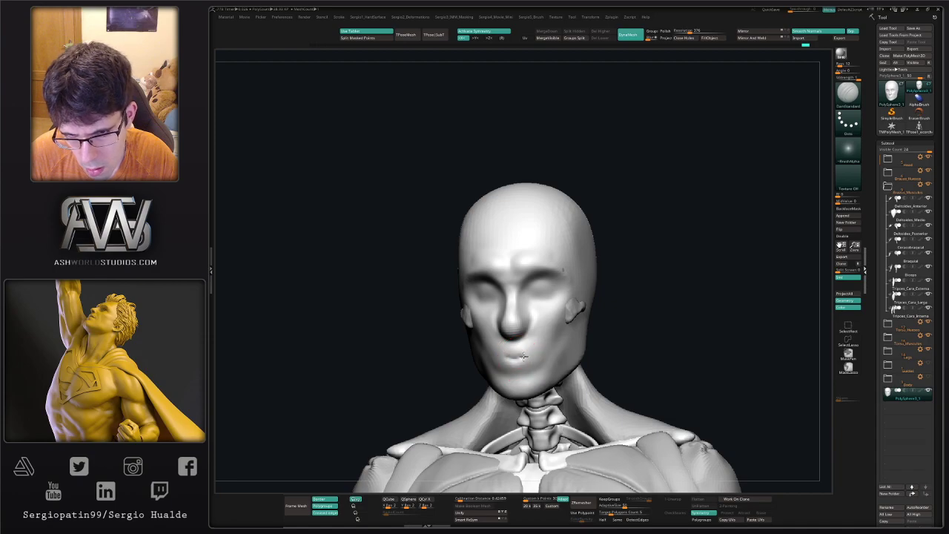
right_click_drag(527, 357, 567, 355)
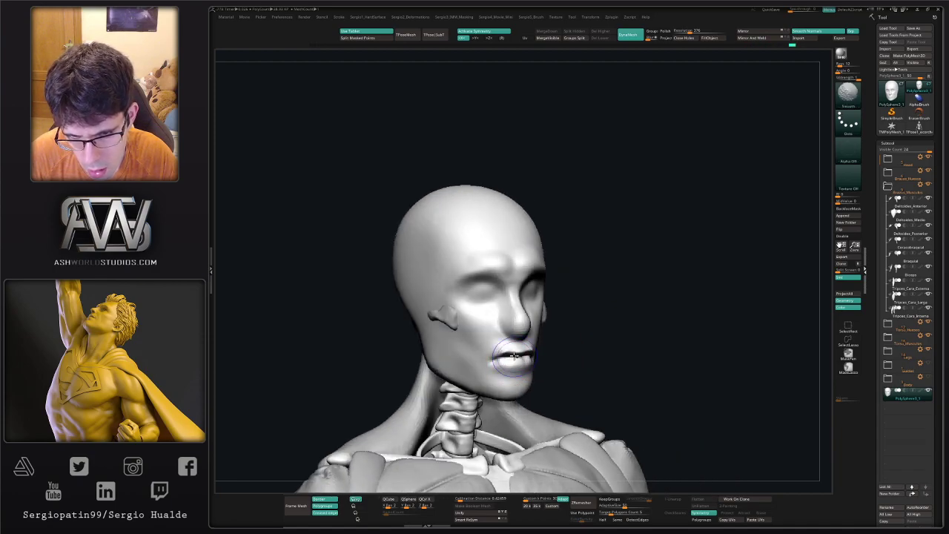
left_click_drag(504, 361, 522, 362, "shift")
mouse_move(522, 359)
right_mouse_down()
mouse_move(487, 360)
mouse_move(536, 361)
right_mouse_up()
Pull the sides of the face outward over the protruding skull cheekbones with the Move brush
right_click_drag(571, 310, 574, 338)
right_click_drag(573, 337, 570, 329)
key("b")
key("m")
key("v")
key("s")
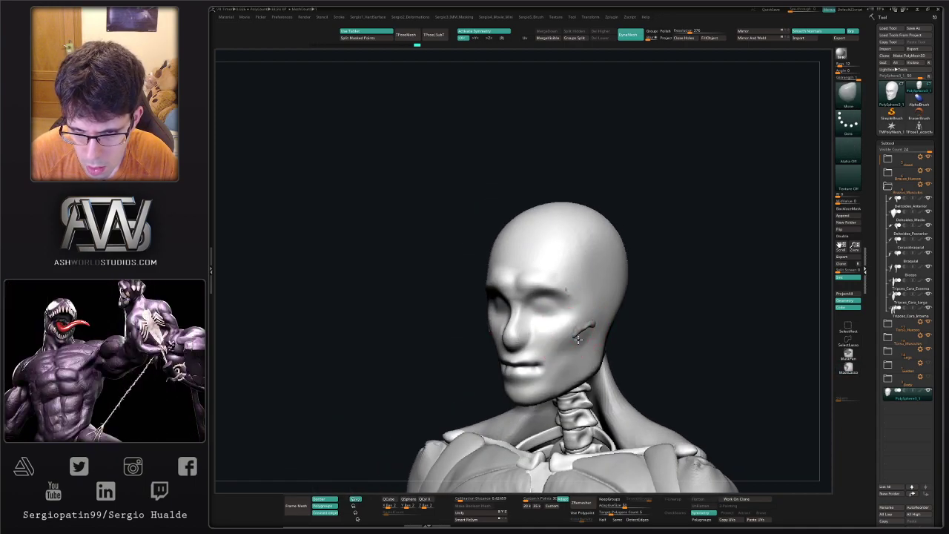
mouse_move(582, 326)
right_mouse_down()
mouse_move(567, 333)
mouse_move(554, 367)
right_mouse_up()
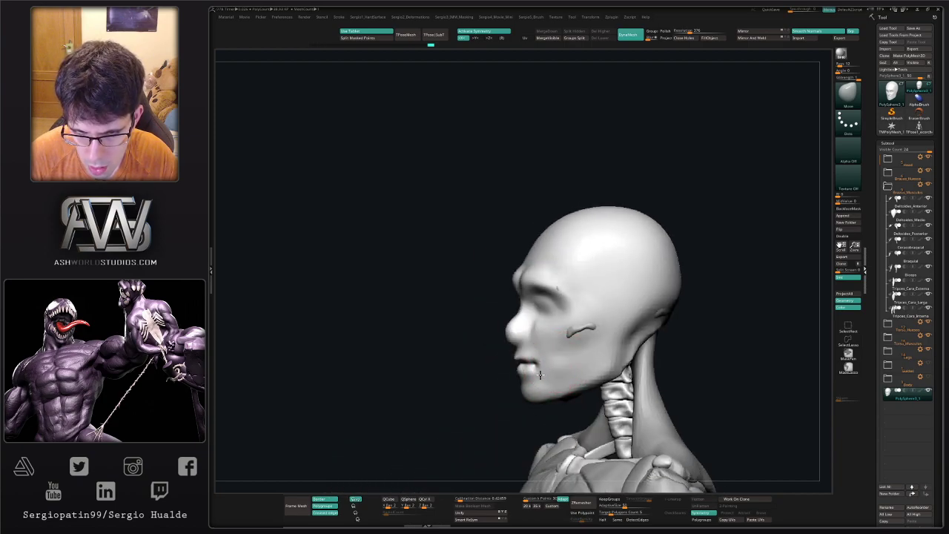
Adjust the nose tip, nose bridge and brow in profile with the Move brush and smooth the bridge
left_click_drag(506, 323, 501, 324)
right_click_drag(513, 323, 512, 325, "ctrl")
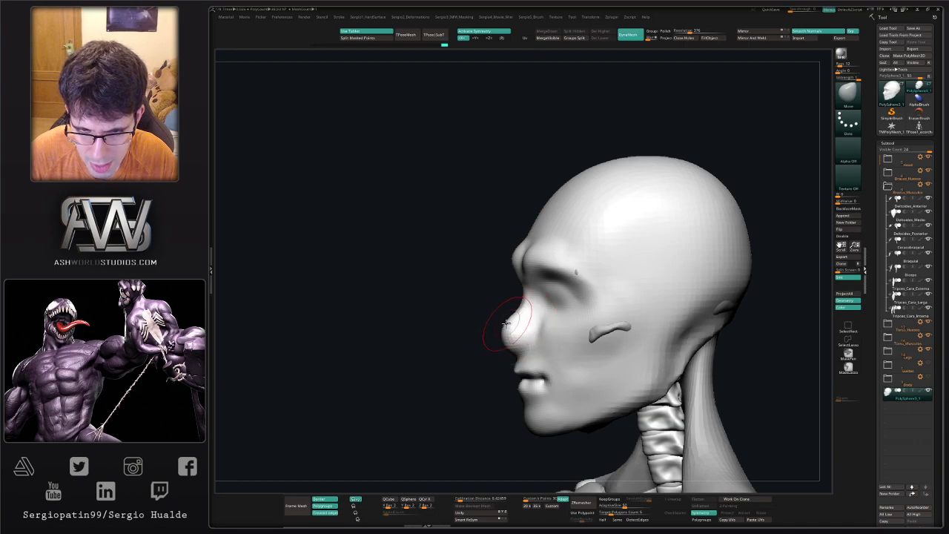
left_click_drag(506, 339, 506, 327)
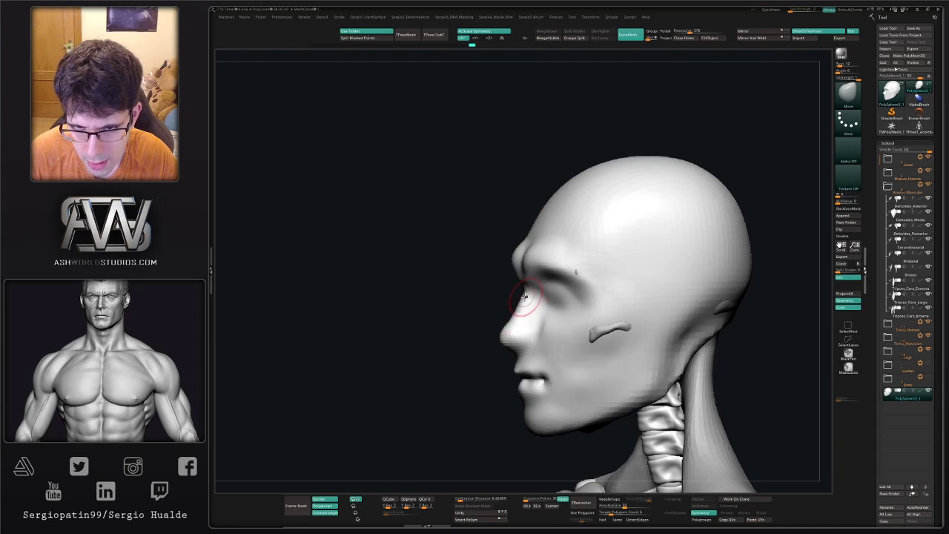
right_click_drag(527, 288, 520, 261, "shift")
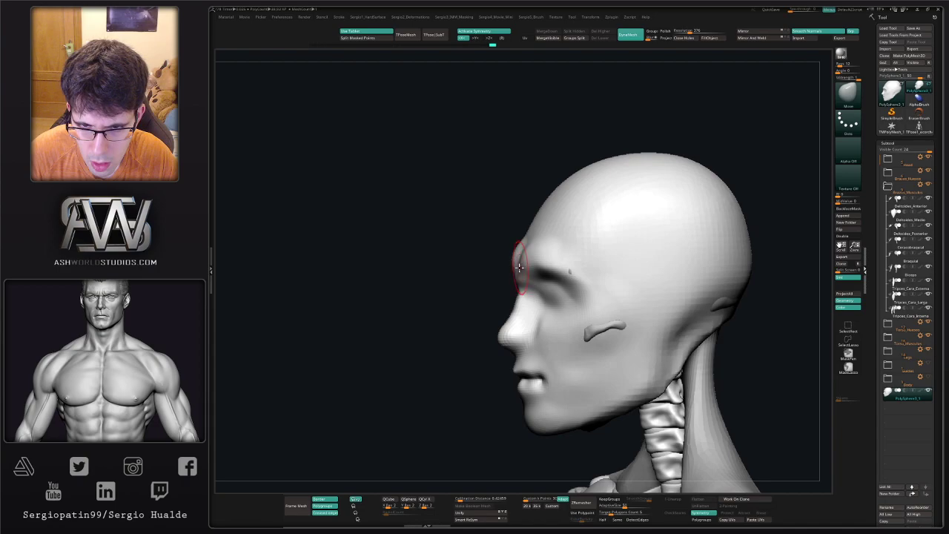
left_click_drag(521, 281, 519, 276, "shift")
right_click_drag(520, 275, 528, 275)
Flatten the nose bridge with TrimDynamic, try Clay on the inner eye corners and undo the last stroke
key("b")
key("t")
key("d")
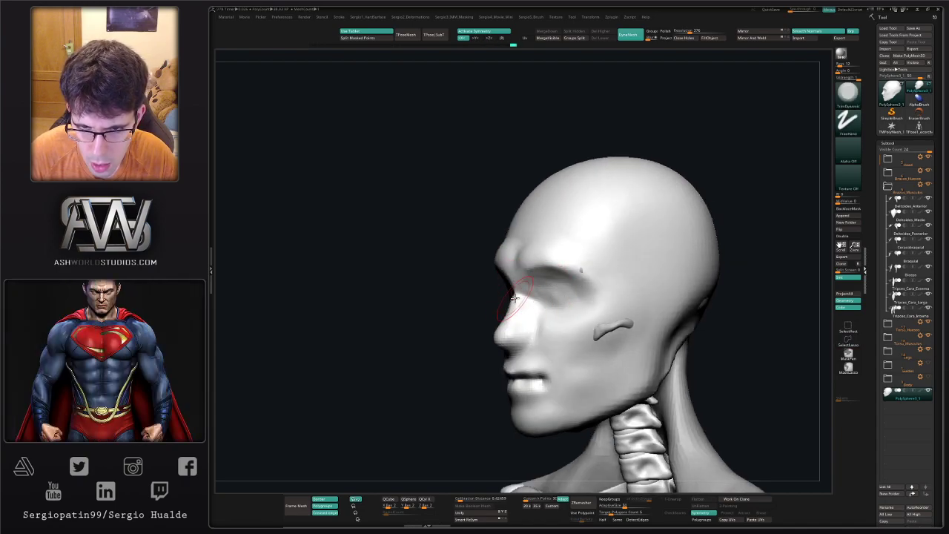
right_click_drag(514, 298, 527, 307)
key("shift")
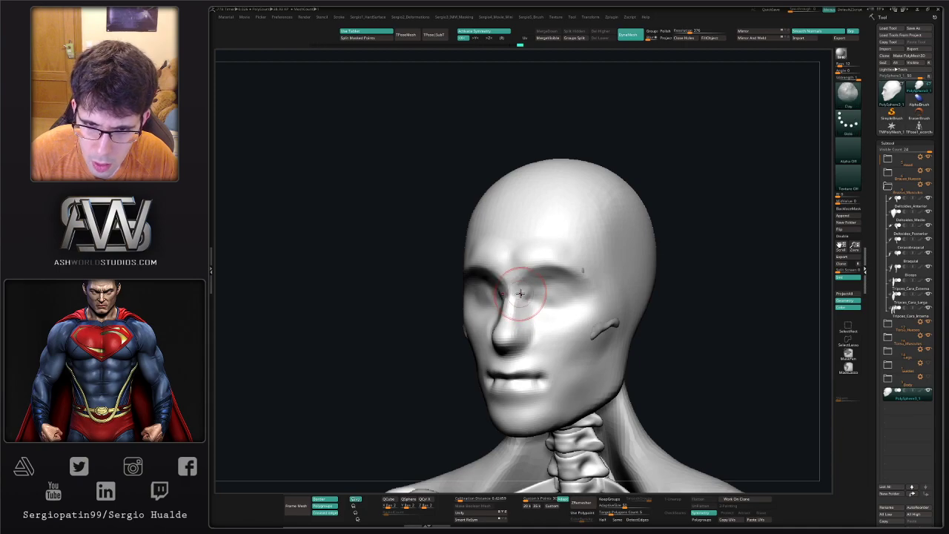
key("ctrl+z")
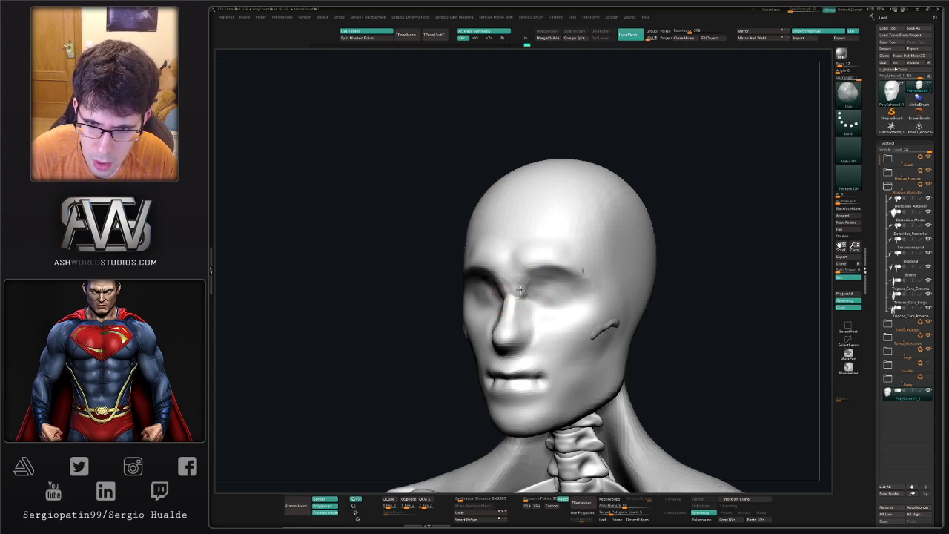
key("shift")
right_click_drag(550, 306, 578, 304, "shift")
Reshape the inner eye corners and the brows from the front with the Move brush
key("b")
key("m")
key("v")
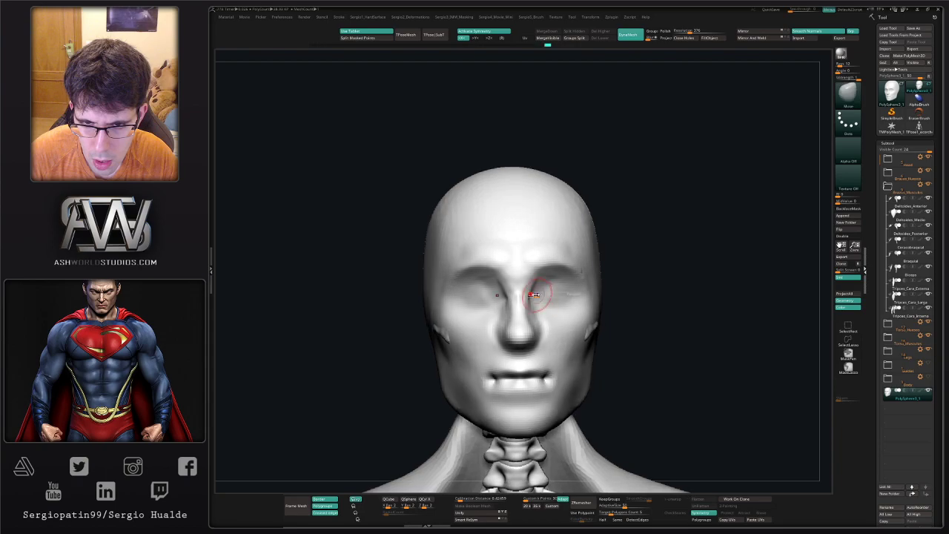
mouse_move(542, 296)
left_mouse_down()
mouse_move(539, 287)
mouse_move(569, 278)
left_mouse_up()
mouse_move(572, 279)
right_mouse_down()
mouse_move(548, 273)
mouse_move(529, 293)
mouse_move(503, 294)
mouse_move(518, 273)
right_mouse_up()
Rework the profile of the forehead and face using the Move brush at a larger size
key("s")
left_click_drag(552, 233, 561, 232)
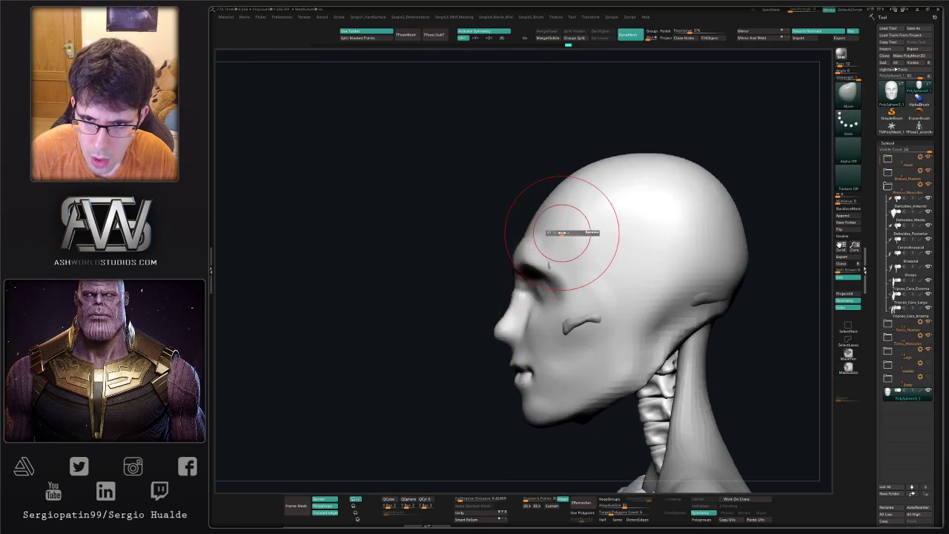
right_click_drag(546, 203, 552, 221, "ctrl")
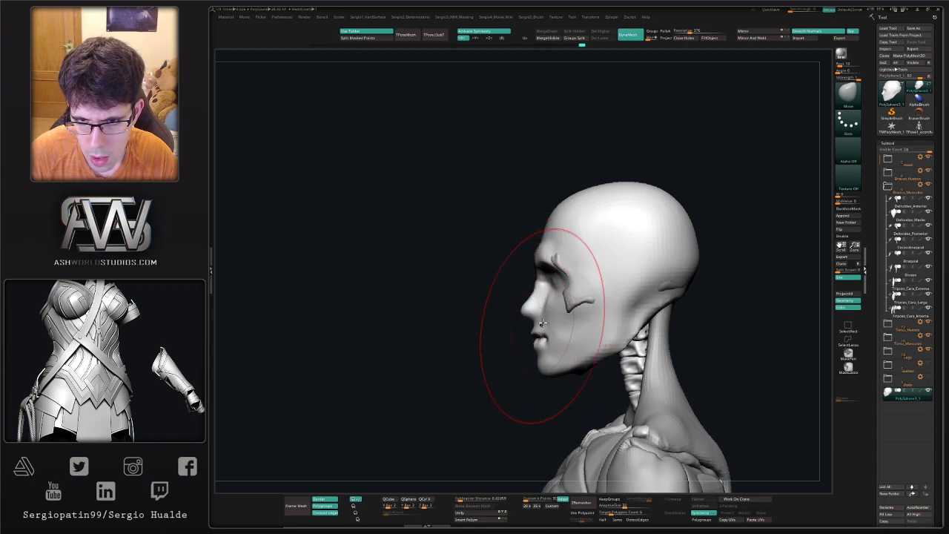
left_click_drag(529, 265, 580, 304)
Pull the cheeks further out over the protruding cheekbones and narrow the lower face with the Move brush
mouse_move(579, 303)
right_mouse_down()
mouse_move(554, 308)
mouse_move(565, 300)
right_mouse_up()
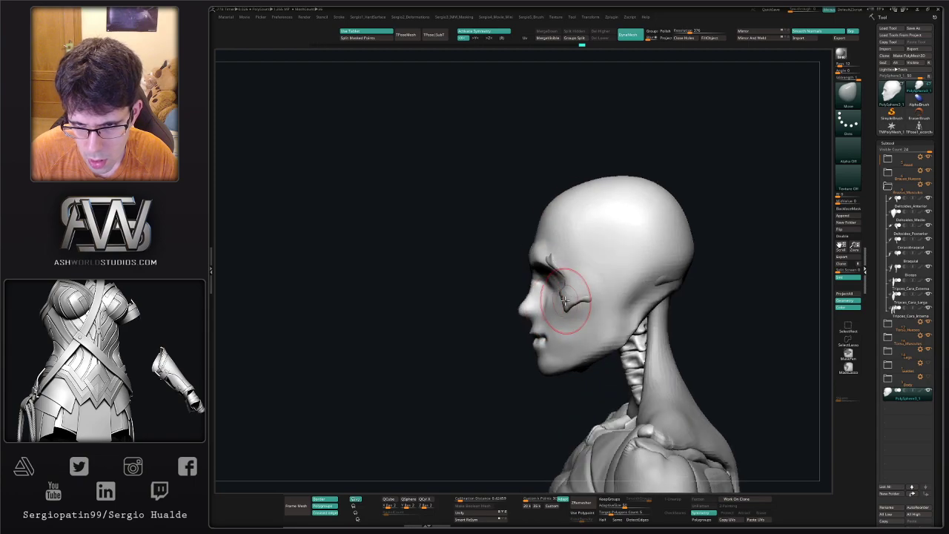
left_click_drag(572, 305, 578, 303)
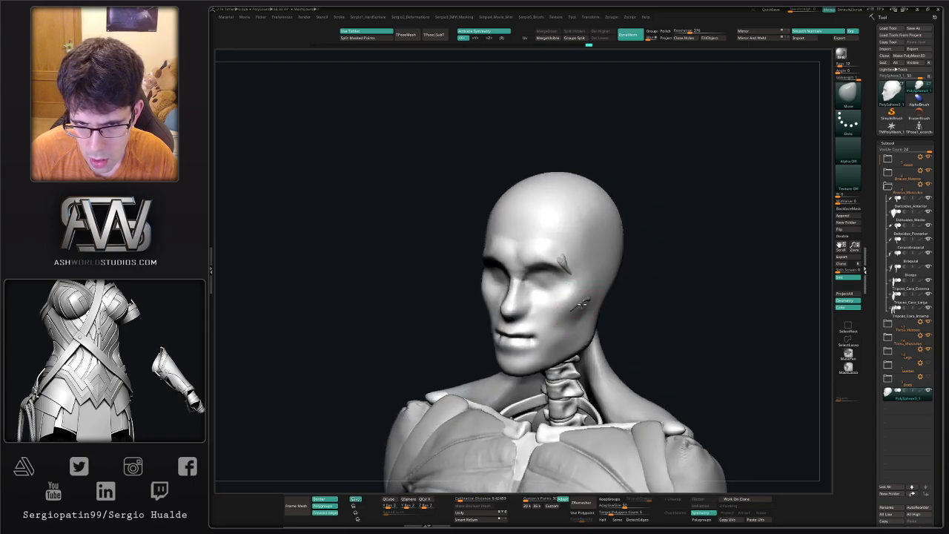
right_click_drag(582, 304, 574, 338)
left_click_drag(574, 339, 570, 337)
right_click_drag(571, 339, 573, 343)
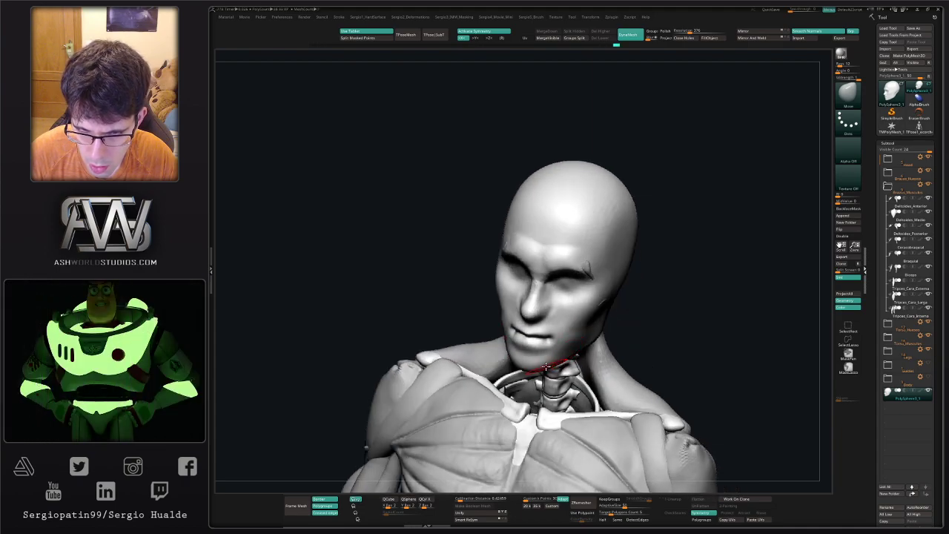
Refine the jawline and chin with the Move brush, checking the head against the torso
right_click_drag(532, 368, 465, 326)
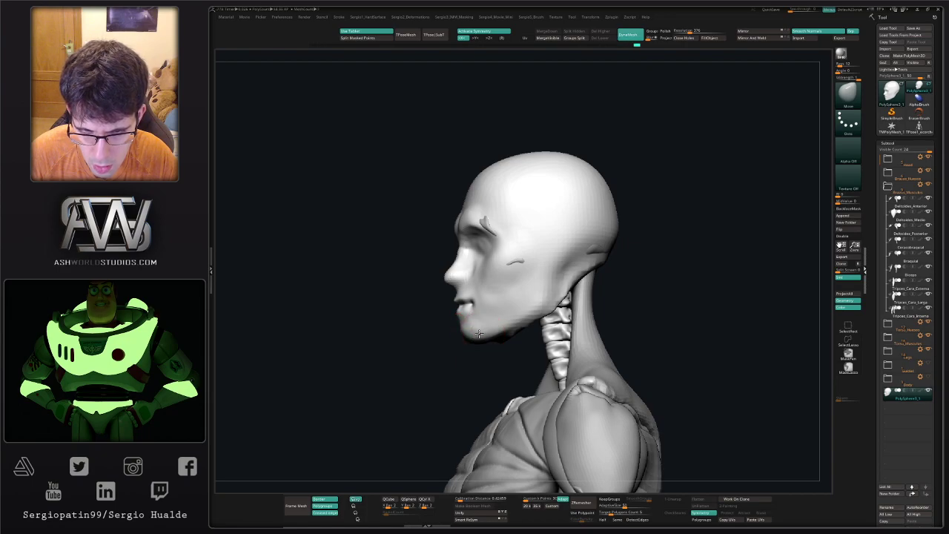
mouse_move(476, 335)
right_mouse_down()
mouse_move(516, 353)
mouse_move(479, 335)
mouse_move(532, 330)
mouse_move(563, 269)
mouse_move(562, 304)
mouse_move(620, 256)
mouse_move(644, 265)
mouse_move(571, 264)
right_mouse_up()
right_click_drag(540, 300, 544, 359, "ctrl")
left_click_drag(539, 236, 535, 256, "shift")
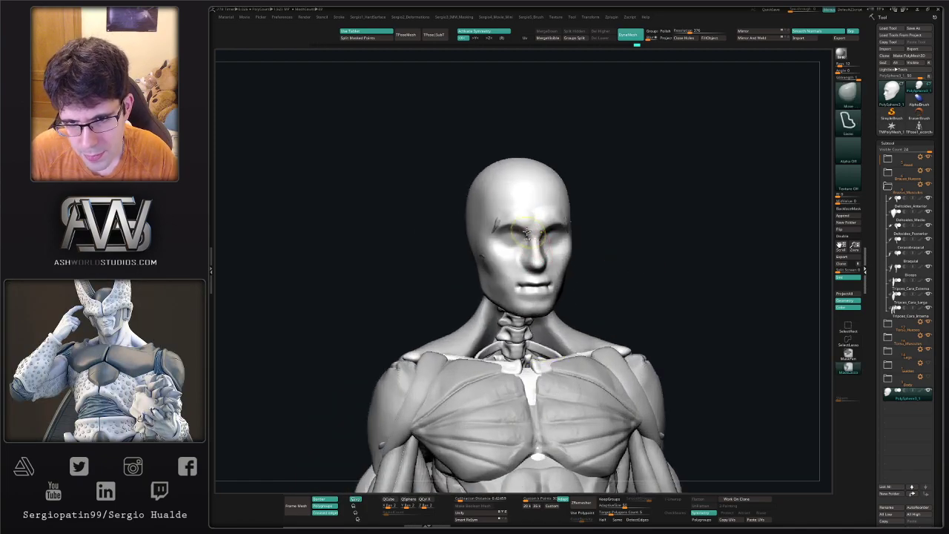
Fill the eye sockets with eyeball volume using the Clay brush and smooth the lids
right_click_drag(545, 245, 558, 294, "ctrl")
key("b")
key("c")
key("l")
left_click_drag(566, 245, 578, 244)
right_click_drag(586, 244, 570, 243)
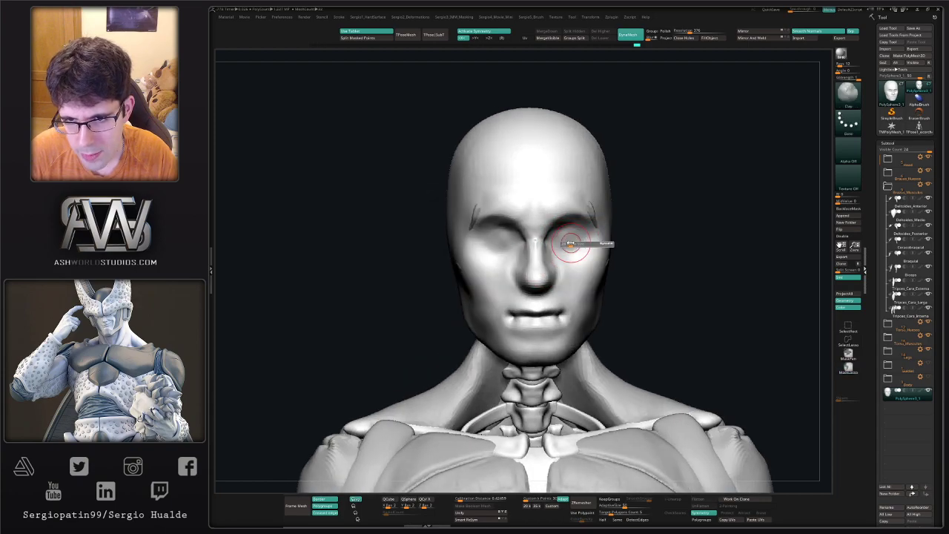
left_click_drag(579, 239, 560, 232, "shift")
Carve the closed eyelid lines across both eyes with the DamStandard brush
key("b")
key("d")
key("s")
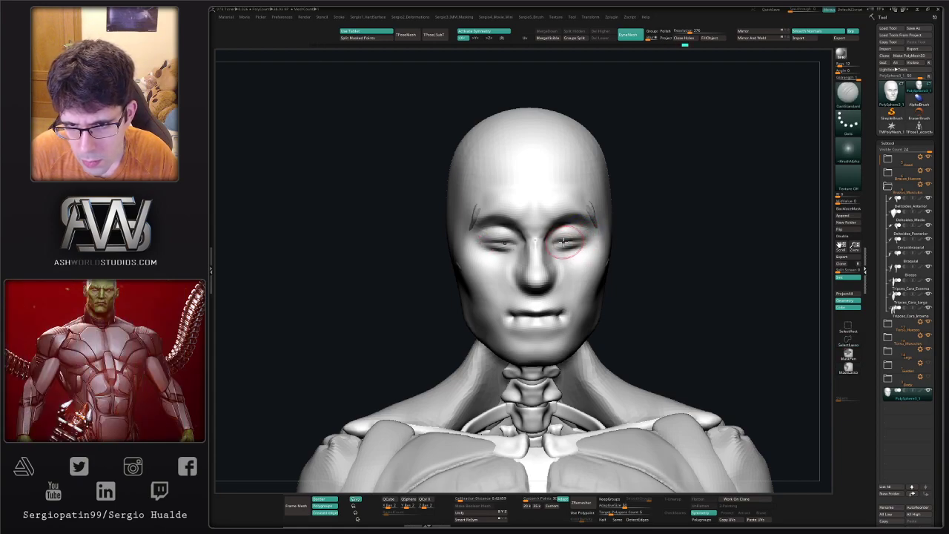
mouse_move(573, 242)
left_mouse_down()
mouse_move(557, 242)
mouse_move(581, 243)
left_mouse_up()
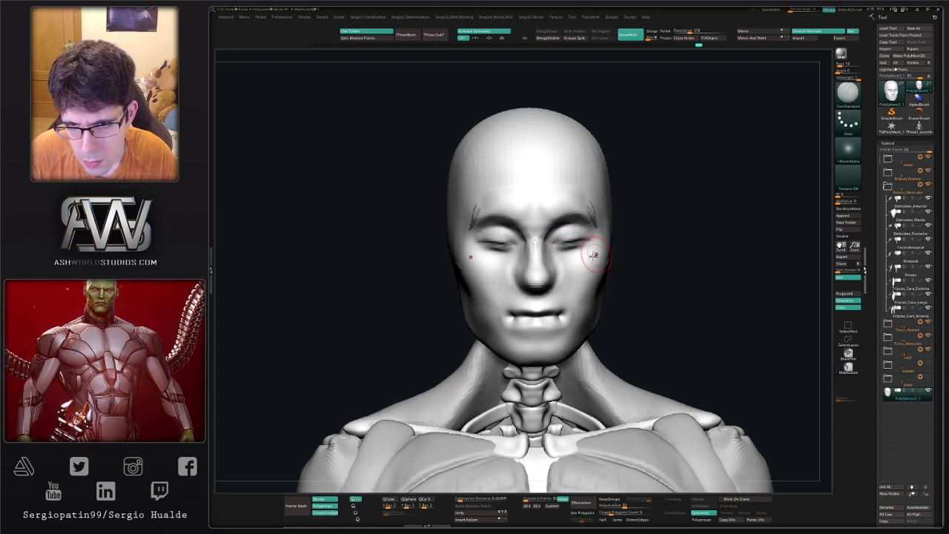
Adjust the shape of the eyelids and their outer corners with the Move brush
key("b")
key("m")
key("v")
mouse_move(593, 255)
right_mouse_down()
mouse_move(564, 249)
mouse_move(599, 246)
right_mouse_up()
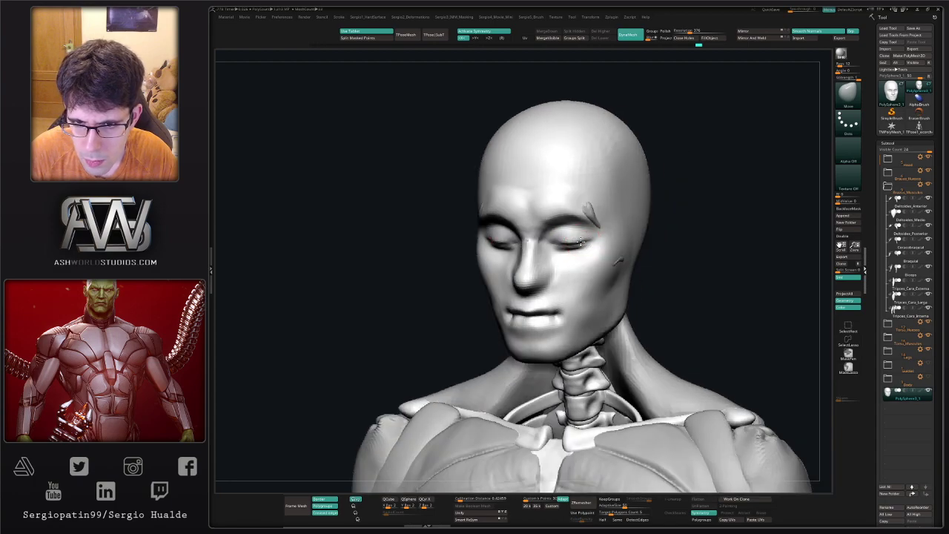
left_click_drag(582, 256, 584, 252)
mouse_move(590, 252)
right_mouse_down()
mouse_move(593, 288)
mouse_move(597, 279)
right_mouse_up()
right_click_drag(601, 278, 553, 283)
Carve the creases around the nostril wings with the DamStandard brush
key("b")
key("d")
key("s")
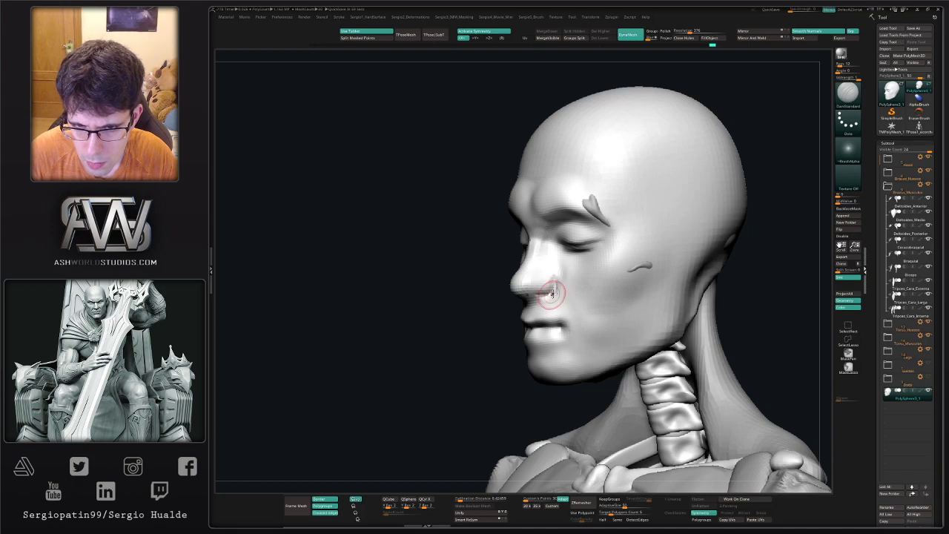
left_click_drag(553, 292, 551, 280)
right_click_drag(531, 288, 551, 294)
Reposition the base of the nose and the upper lip in profile with the Move brush
key("b")
key("m")
key("v")
key("s")
left_click_drag(539, 299, 536, 298)
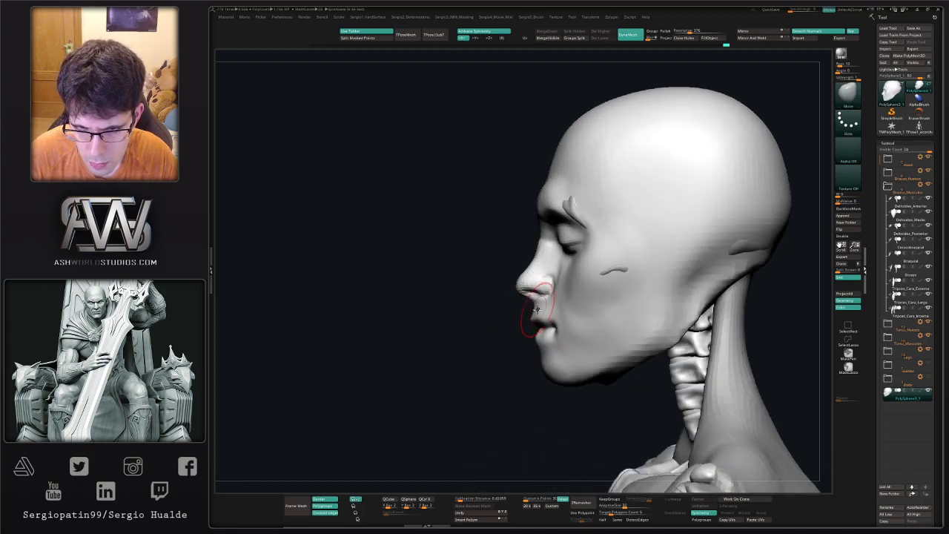
key("s")
Refine the lips and the area below them with the DamStandard, Move and Clay brushes, then smooth the chin
mouse_move(542, 349)
right_mouse_down()
mouse_move(537, 357)
mouse_move(558, 349)
mouse_move(538, 337)
mouse_move(547, 341)
right_mouse_up()
key("b")
key("d")
key("s")
key("b")
key("m")
key("v")
key("b")
key("c")
key("l")
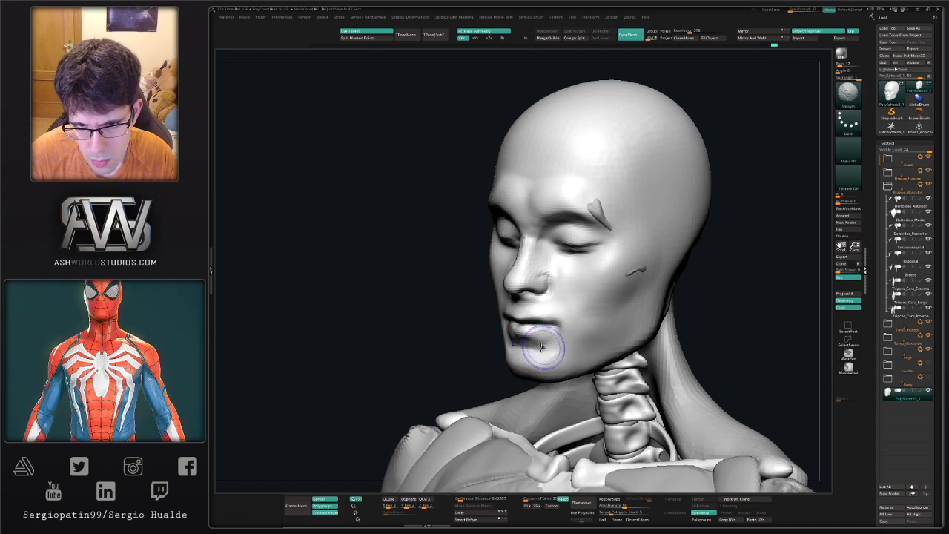
Smooth the side of the chin and refine the lower jaw edge with the Clay brush
mouse_move(564, 339)
right_mouse_down("shift")
mouse_move(600, 356)
mouse_move(646, 328)
mouse_move(552, 327)
mouse_move(555, 354)
right_mouse_up("shift")
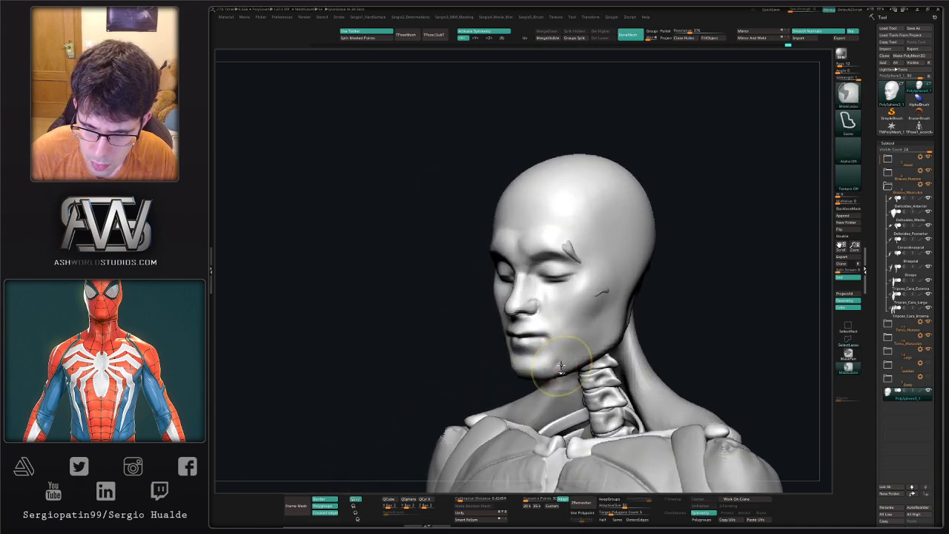
right_click_drag(573, 338, 552, 379)
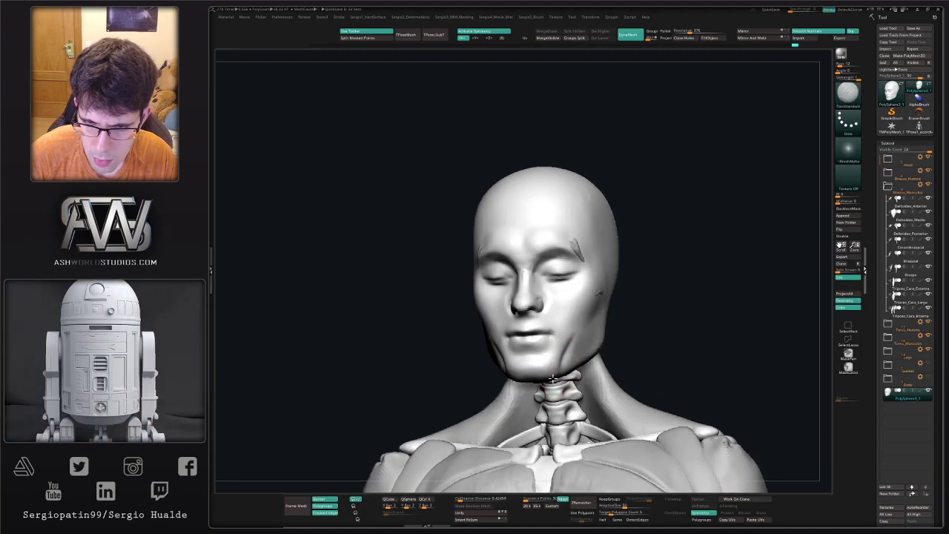
key("shift")
key("b")
key("c")
key("l")
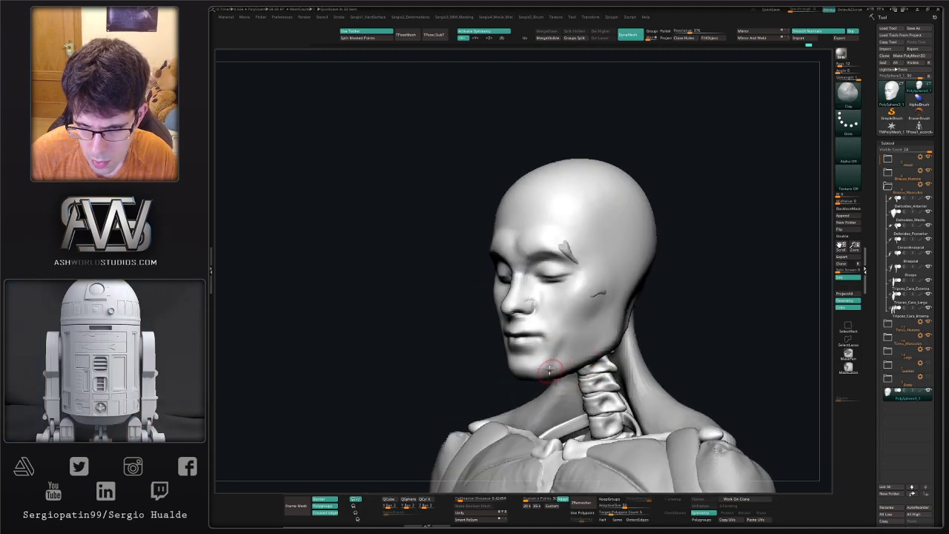
left_click_drag(556, 371, 549, 361, "shift")
Fill out the cheek with the Clay brush, then carve and smooth the fold running from the nose towards the mouth corner
right_click_drag(538, 349, 630, 319)
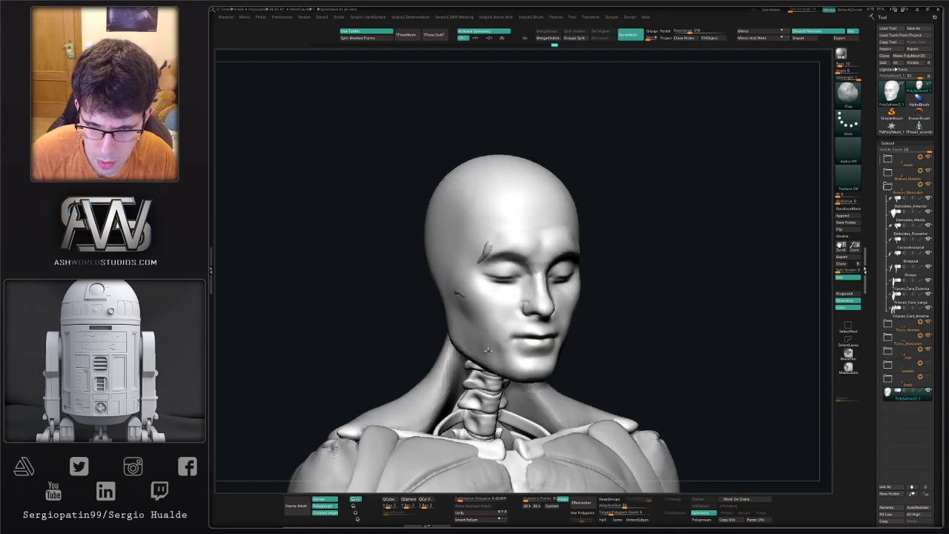
left_click_drag(496, 311, 512, 307)
right_click_drag(474, 326, 502, 333)
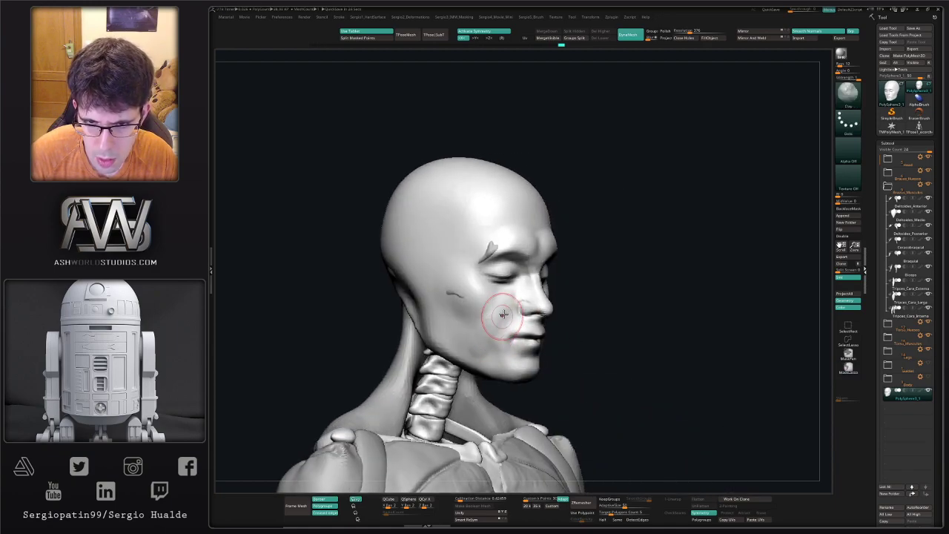
left_click_drag(481, 357, 486, 338, "shift")
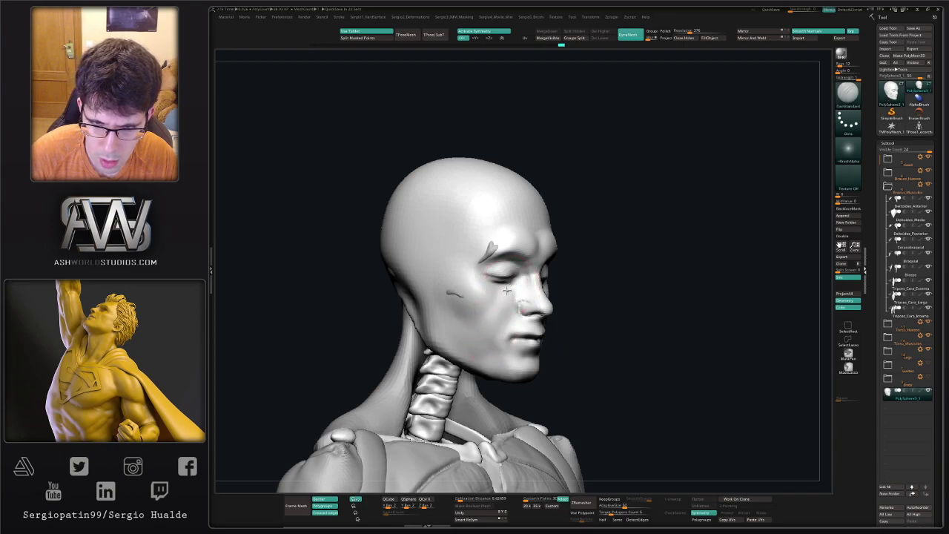
left_click_drag(518, 298, 489, 331)
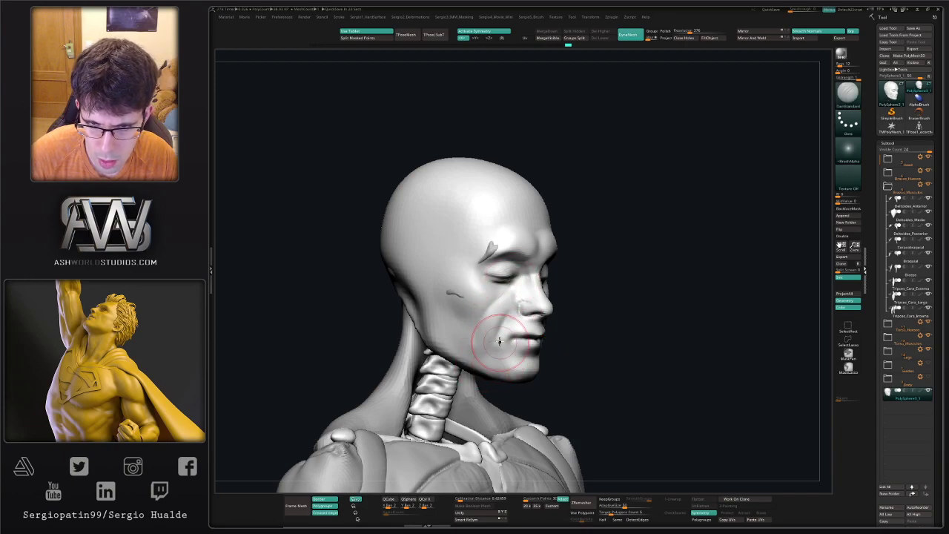
right_click_drag(501, 340, 578, 343)
left_click_drag(593, 326, 611, 309, "shift")
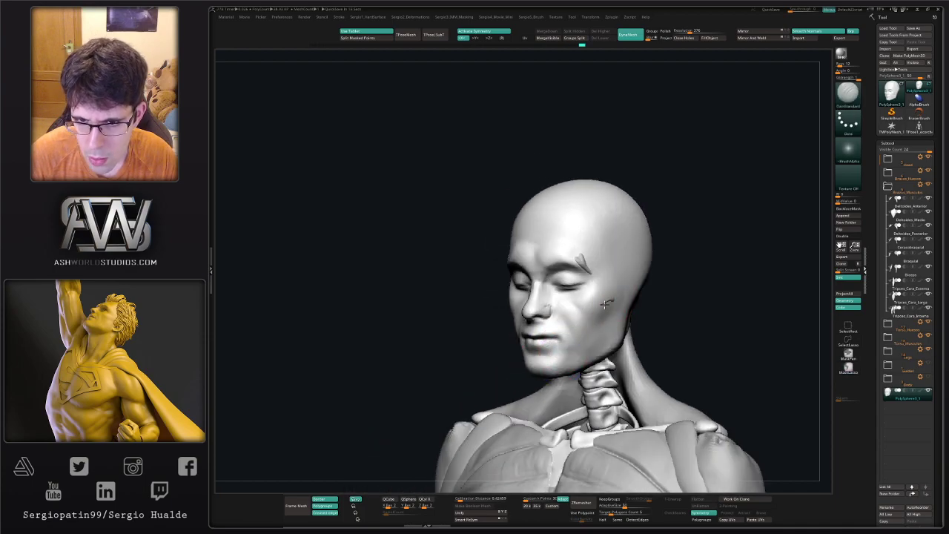
Pull the ears out of the head with the Move brush and hollow their centres with the Standard brush
mouse_move(627, 293)
right_mouse_down("alt")
mouse_move(579, 311)
mouse_move(584, 292)
right_mouse_up("alt")
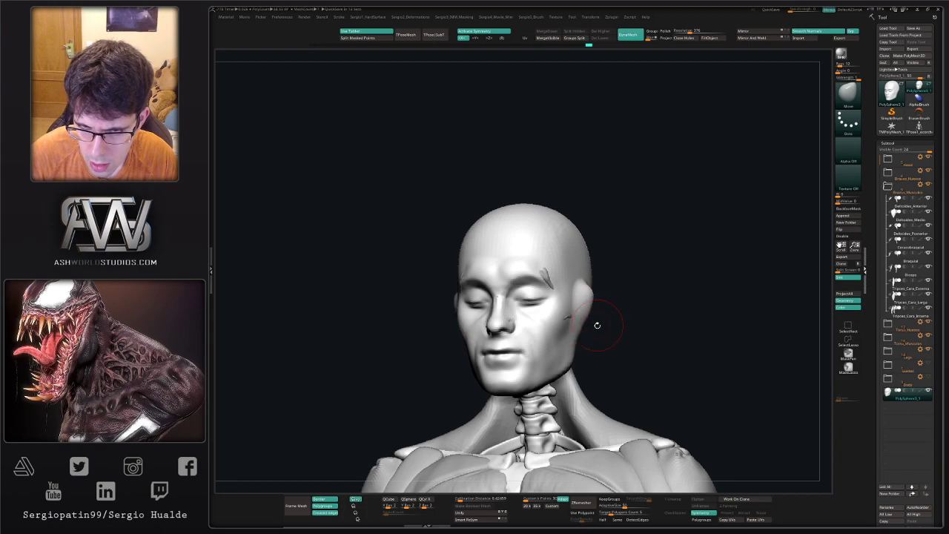
right_click_drag(597, 325, 583, 318)
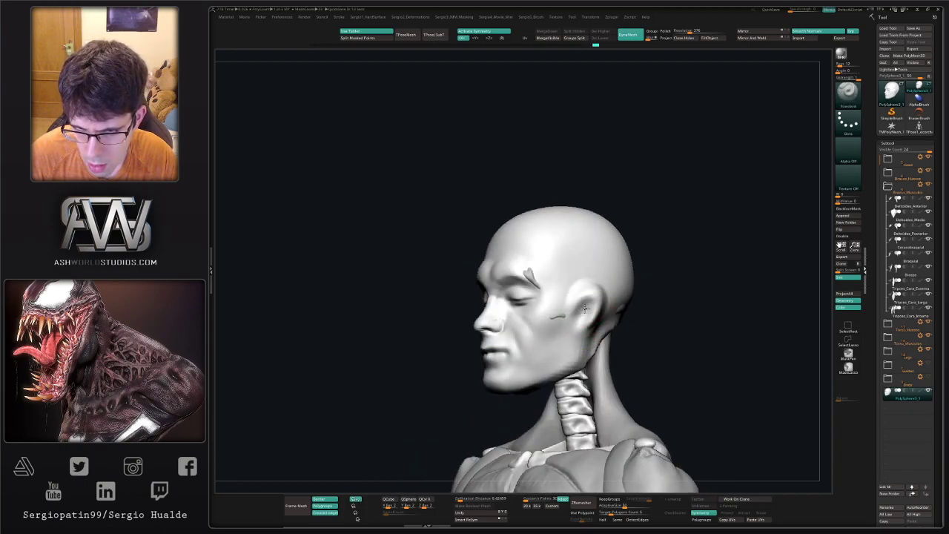
right_click_drag(587, 324, 583, 324)
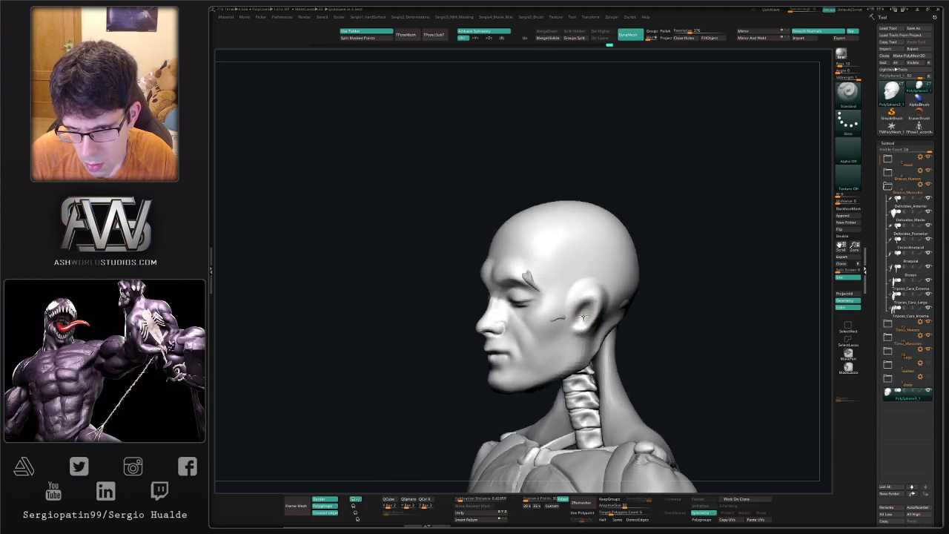
right_click_drag(591, 311, 595, 296)
Define the ear rim and the crease around the ear with the DamStandard brush, then smooth the area near the lobe
key("b")
key("d")
key("s")
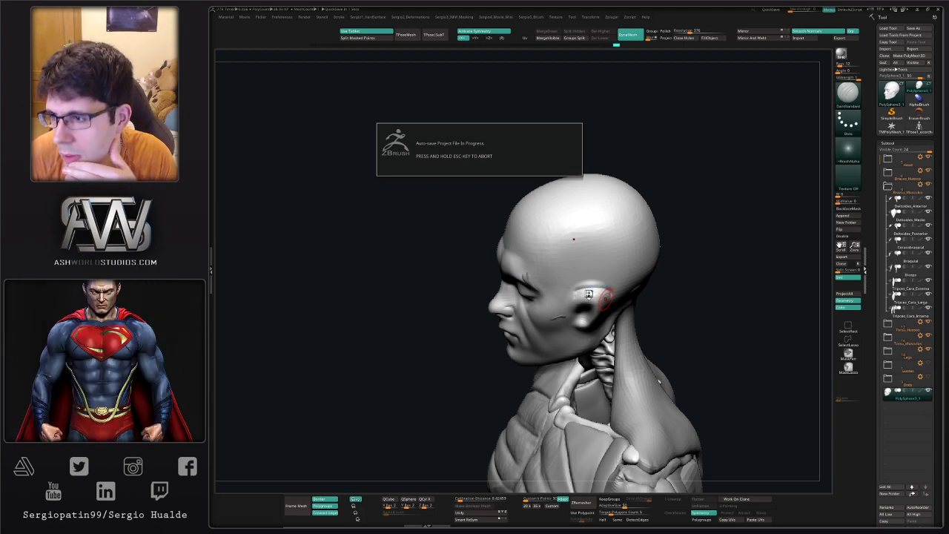
mouse_move(687, 293)
left_mouse_down()
mouse_move(603, 286)
mouse_move(595, 293)
mouse_move(608, 303)
mouse_move(577, 296)
mouse_move(599, 267)
left_mouse_up()
key("shift")
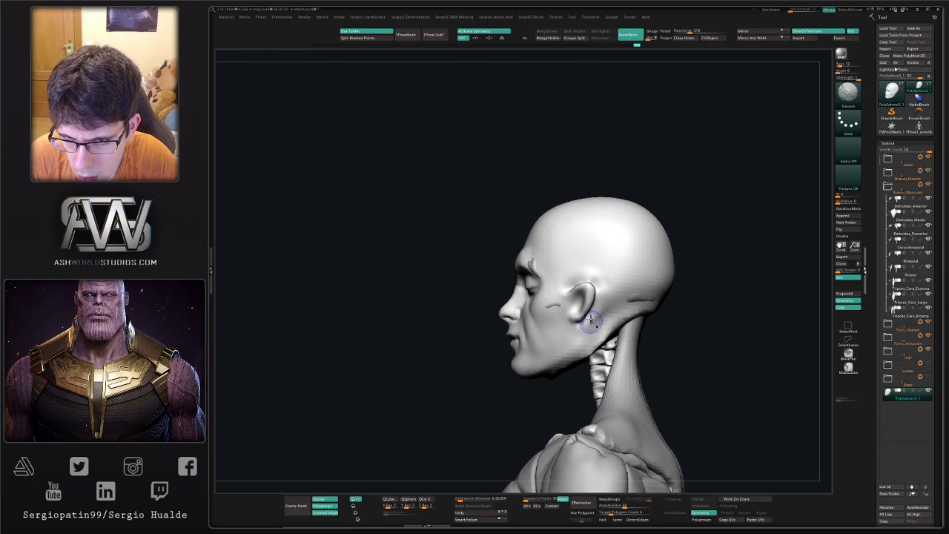
mouse_move(591, 320)
left_mouse_down()
mouse_move(599, 294)
mouse_move(632, 317)
left_mouse_up()
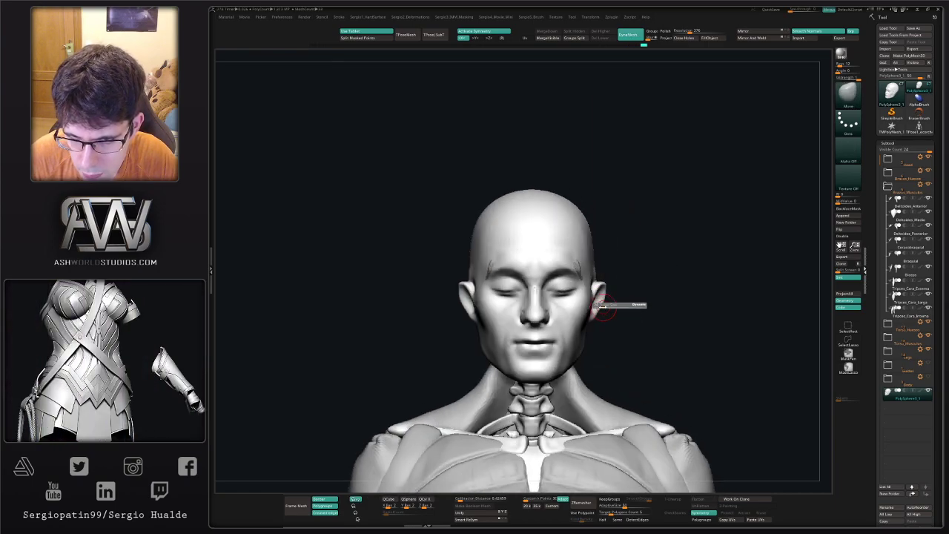
Adjust the ears' outline with the Move brush and refine their inner forms with the Standard brush
left_click_drag(596, 320, 607, 304)
right_click_drag(613, 304, 592, 311)
left_click_drag(592, 311, 588, 312, "shift")
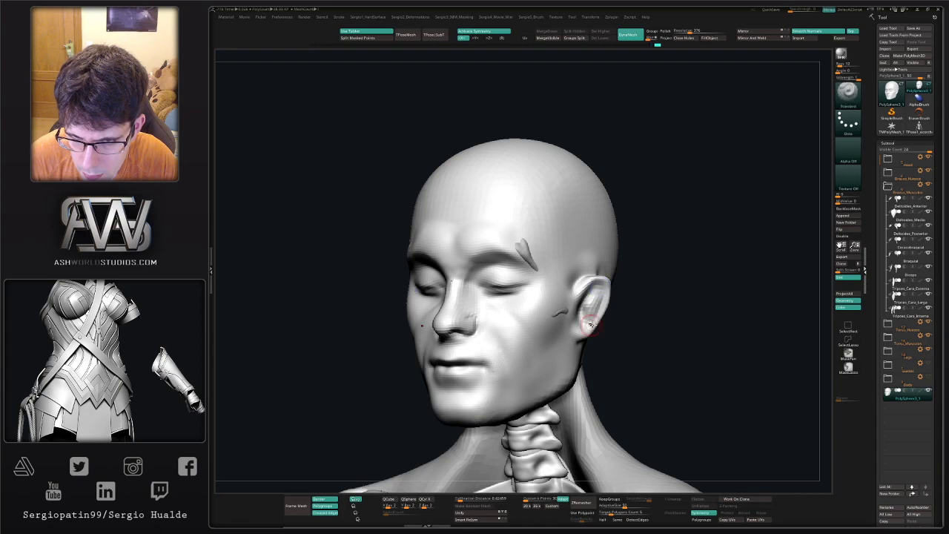
left_click_drag(591, 311, 582, 318)
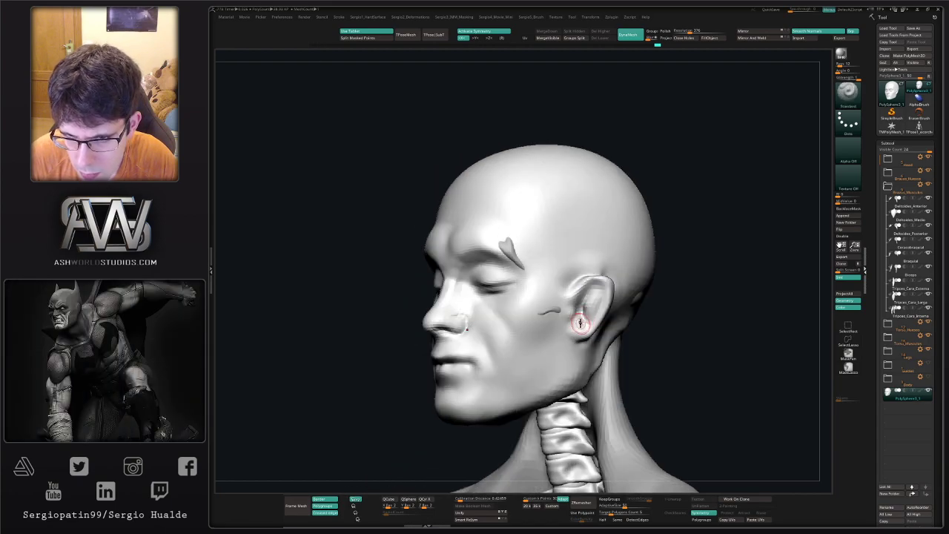
mouse_move(568, 288)
left_mouse_down()
mouse_move(581, 304)
mouse_move(569, 284)
left_mouse_up()
mouse_move(602, 298)
right_mouse_down("ctrl")
mouse_move(599, 282)
mouse_move(624, 320)
right_mouse_up("ctrl")
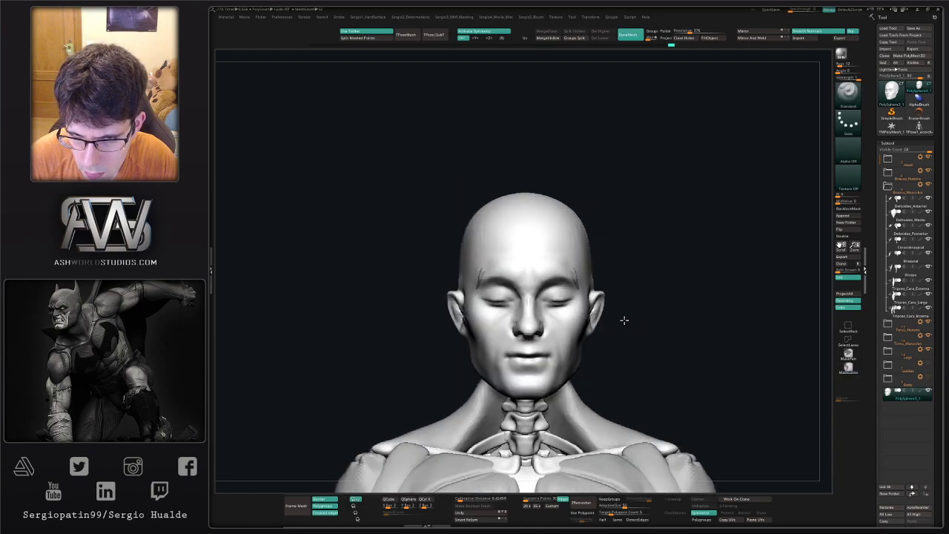
Carve away the volume behind the jaw and below the ear with the ClayBuildup brush to clean up the skull base
mouse_move(624, 319)
left_mouse_down()
mouse_move(608, 326)
mouse_move(621, 347)
mouse_move(671, 312)
left_mouse_up()
key("b")
key("c")
key("b")
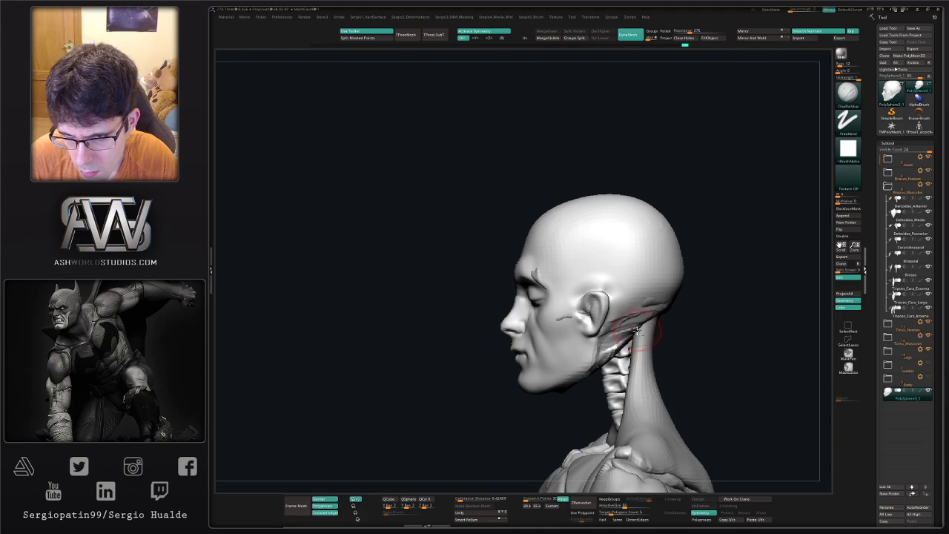
mouse_move(610, 351)
left_mouse_down()
mouse_move(627, 326)
mouse_move(649, 319)
left_mouse_up()
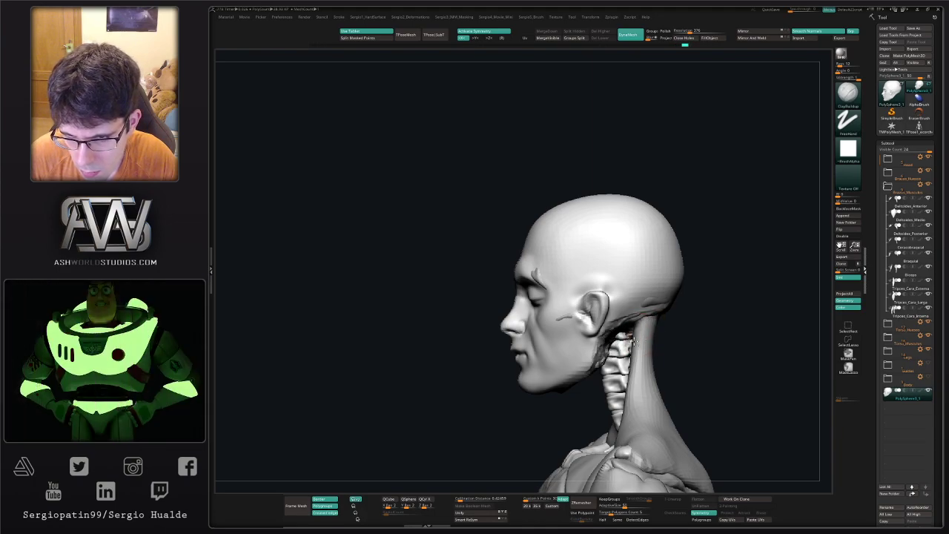
right_click_drag(630, 350, 615, 342)
key("alt+s")
mouse_move(597, 364)
left_mouse_down()
mouse_move(550, 394)
mouse_move(598, 376)
mouse_move(546, 398)
mouse_move(640, 323)
left_mouse_up()
key("alt+s")
mouse_move(631, 326)
right_mouse_down()
mouse_move(623, 354)
mouse_move(609, 340)
mouse_move(616, 326)
mouse_move(642, 345)
mouse_move(634, 374)
right_mouse_up()
right_click_drag(634, 374, 597, 373)
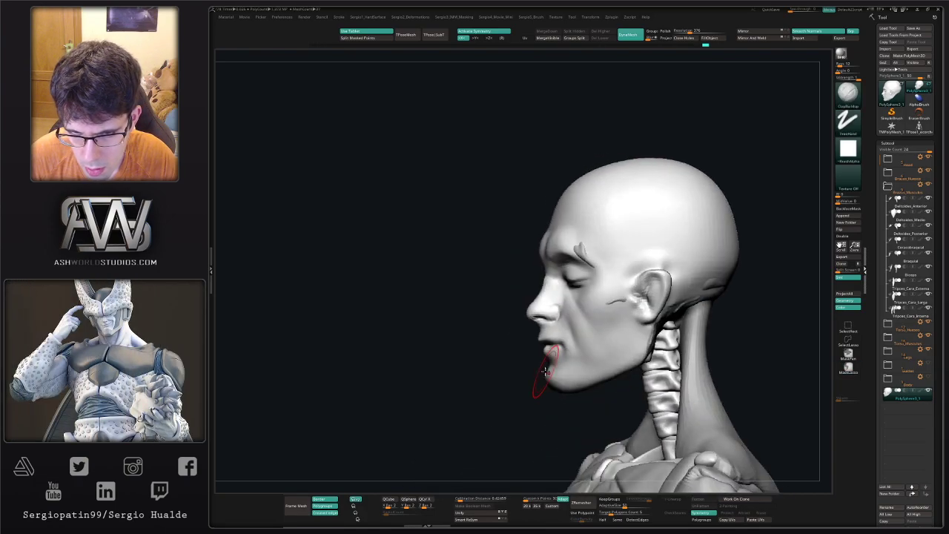
Reshape the chin and the hollow below the lower lip in profile with the Move brush
key("b")
key("m")
key("v")
left_click_drag(542, 377, 555, 380)
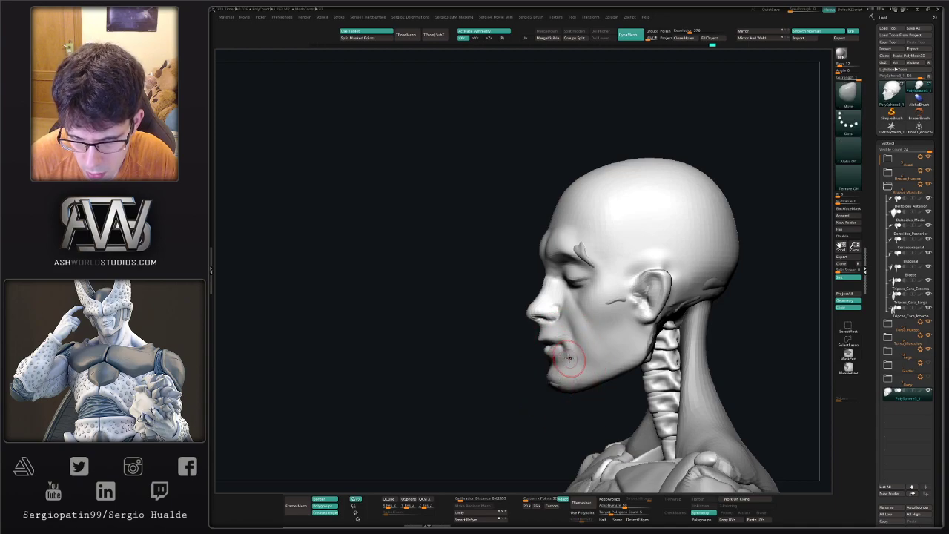
right_click_drag(571, 358, 560, 351)
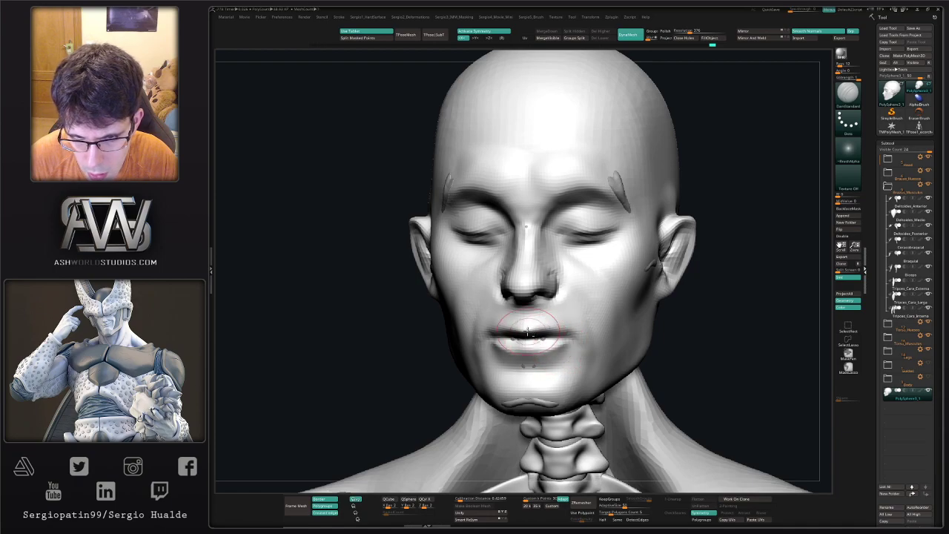
Refine the lips and the mouth line with the DamStandard and Clay brushes
right_click_drag(536, 326, 530, 356)
left_click_drag(568, 350, 542, 364)
key("b")
key("c")
key("l")
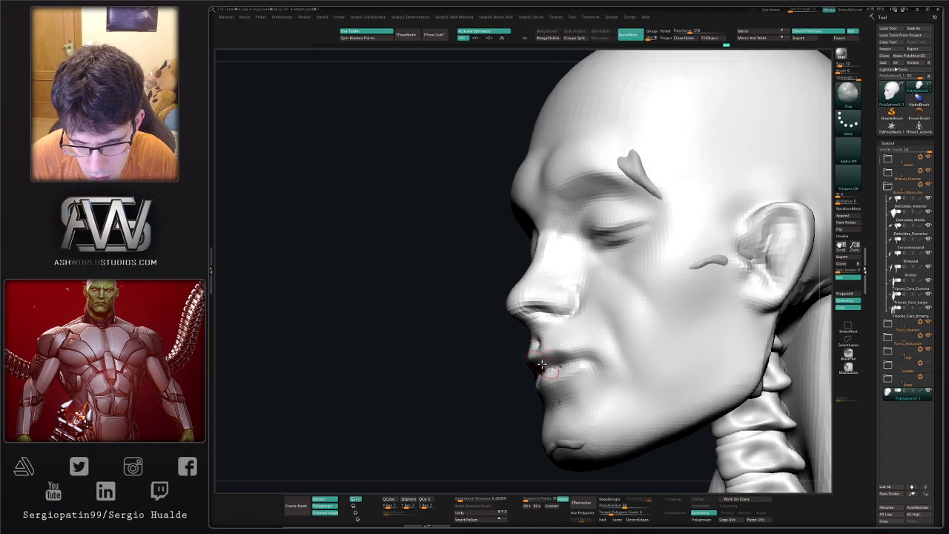
Adjust the overall head shape from the front and above with a large Move brush
mouse_move(570, 358)
right_mouse_down()
mouse_move(625, 338)
mouse_move(606, 381)
mouse_move(598, 288)
mouse_move(590, 301)
mouse_move(630, 301)
right_mouse_up()
key("b")
key("m")
key("v")
key("s")
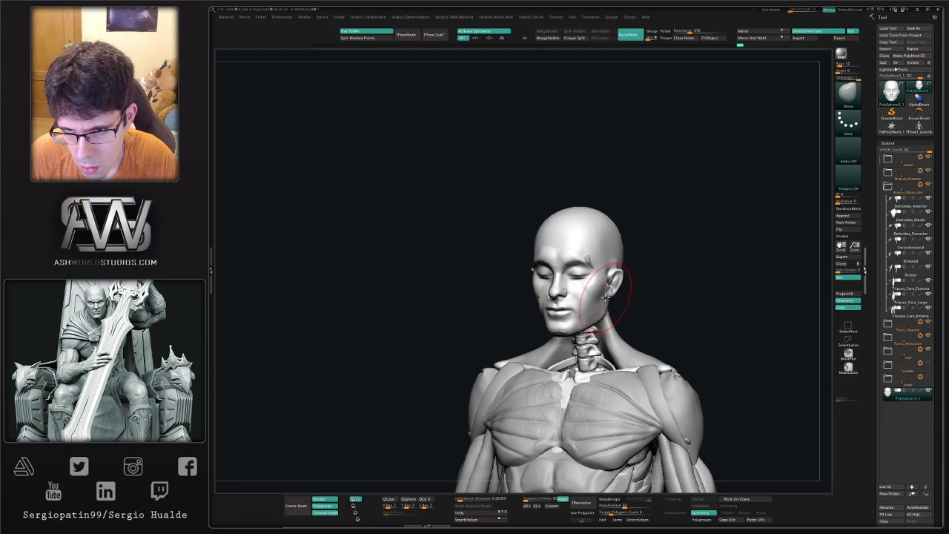
mouse_move(605, 297)
right_mouse_down()
mouse_move(613, 280)
mouse_move(600, 268)
right_mouse_up()
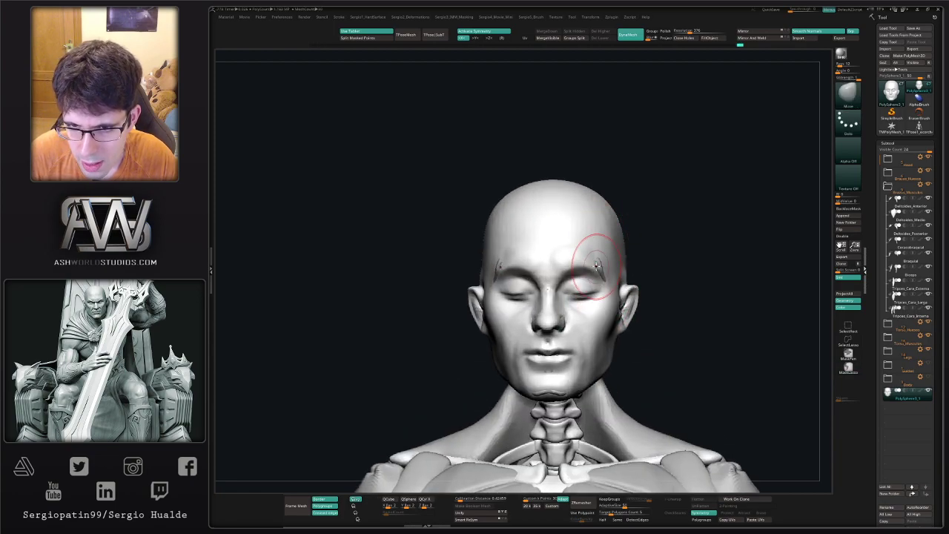
left_click_drag(596, 265, 598, 267)
mouse_move(599, 267)
right_mouse_down()
mouse_move(612, 256)
mouse_move(603, 281)
mouse_move(604, 266)
right_mouse_up()
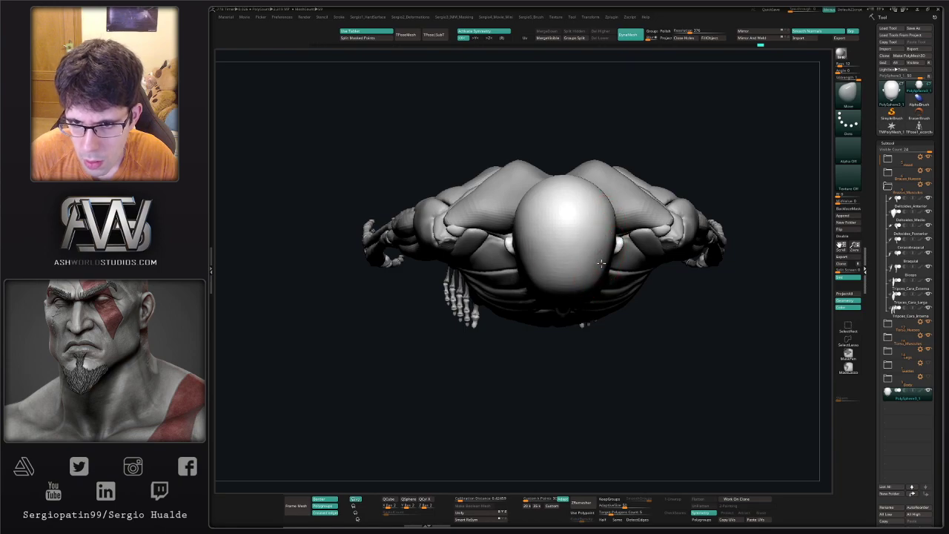
right_click_drag(608, 214, 598, 283)
right_click_drag(598, 283, 591, 160, "alt")
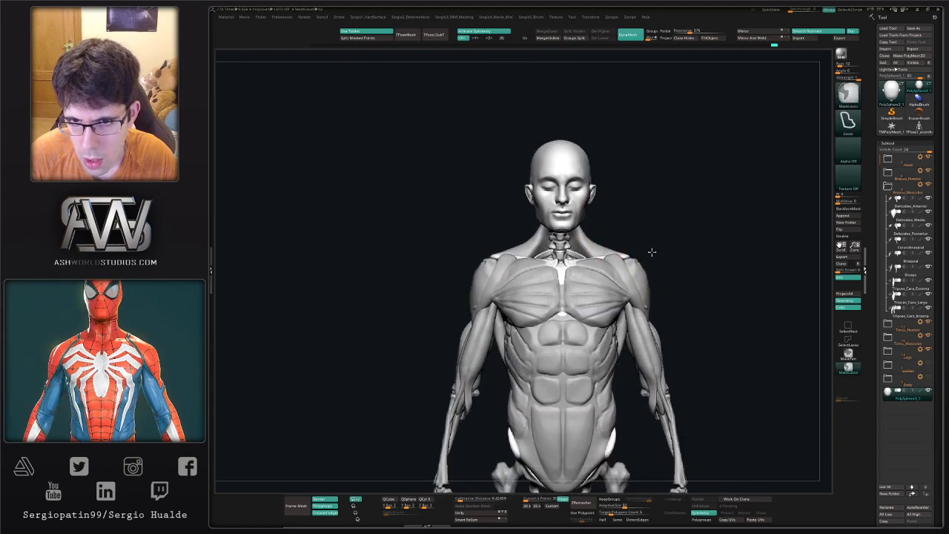
Adjust the mouth area, nose bridge and brow in profile with the Move brush, using transparency to compare them with the skull
mouse_move(650, 252)
right_mouse_down("ctrl")
mouse_move(654, 238)
mouse_move(666, 256)
right_mouse_up("ctrl")
right_click_drag(585, 216, 533, 297, "ctrl")
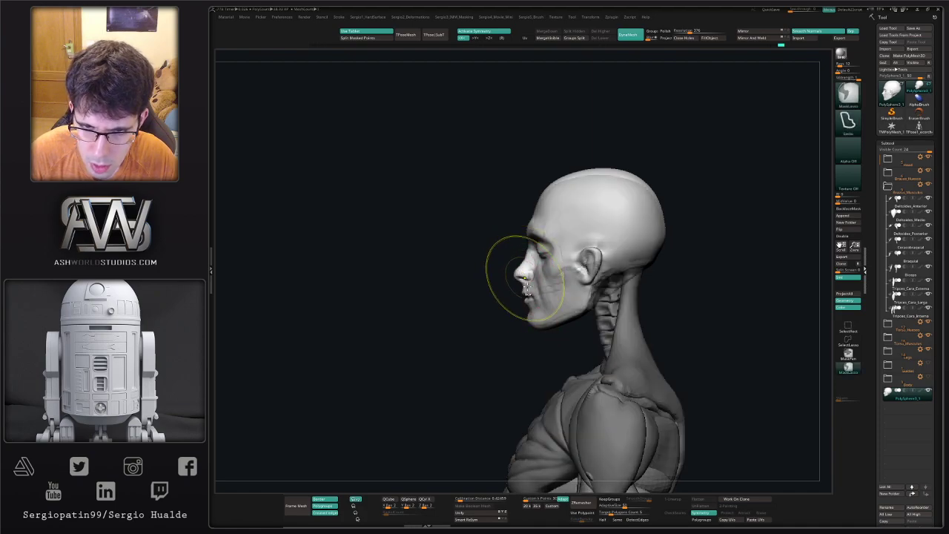
right_click_drag(527, 279, 538, 311, "ctrl")
key("s")
left_click_drag(539, 310, 528, 309)
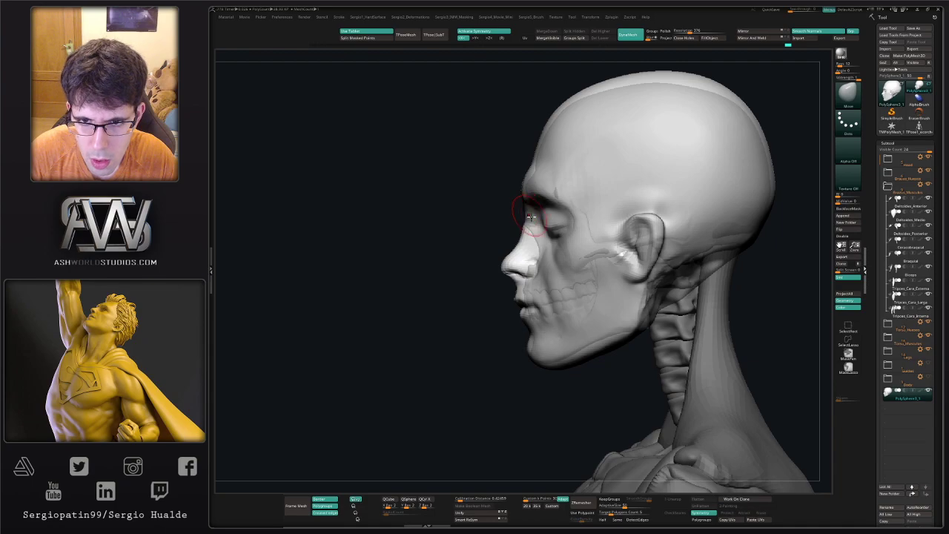
right_click_drag(530, 216, 524, 207)
left_click_drag(525, 190, 518, 184)
right_click_drag(549, 215, 547, 234)
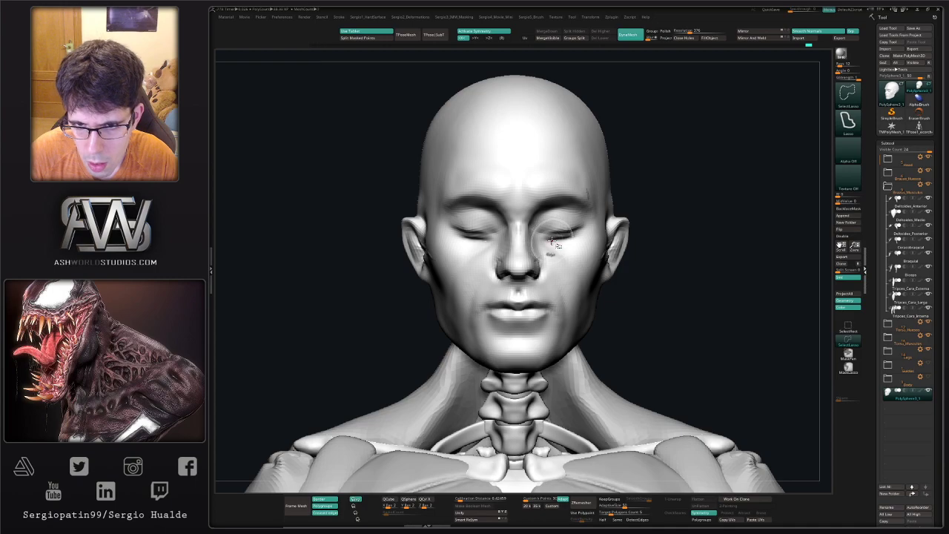
Carve the creases under the lower eyelids with the DamStandard brush
key("ctrl+shift+d")
left_click_drag(543, 234, 565, 240)
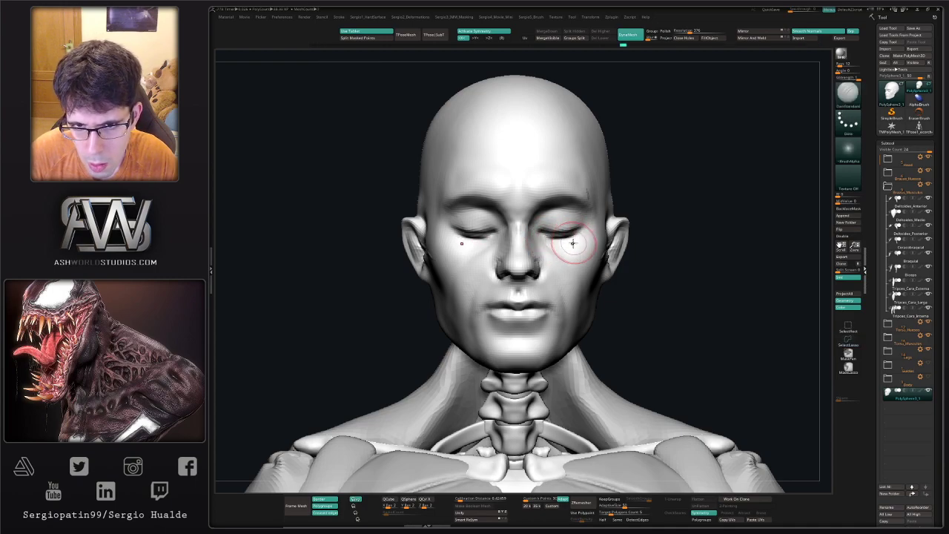
mouse_move(573, 243)
right_mouse_down()
mouse_move(577, 236)
mouse_move(478, 248)
right_mouse_up()
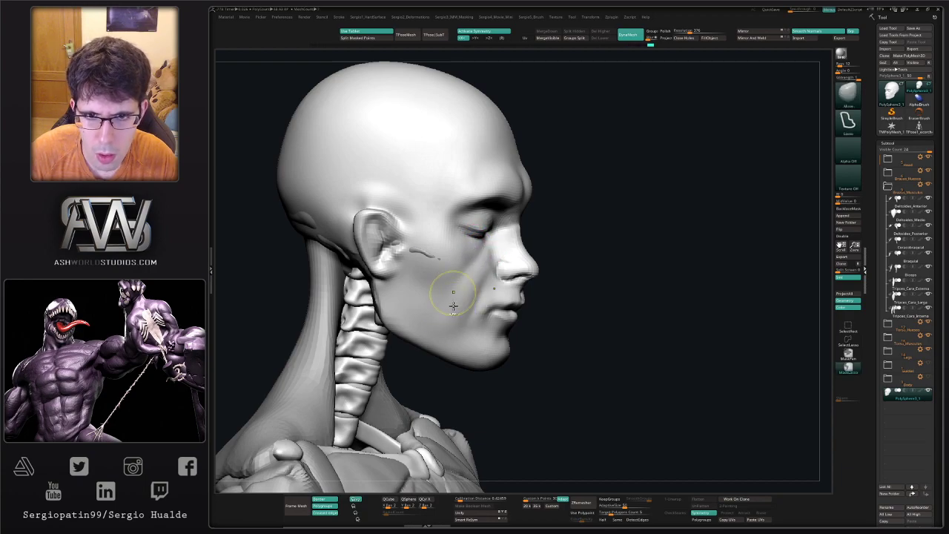
right_click_drag(453, 305, 461, 286, "ctrl")
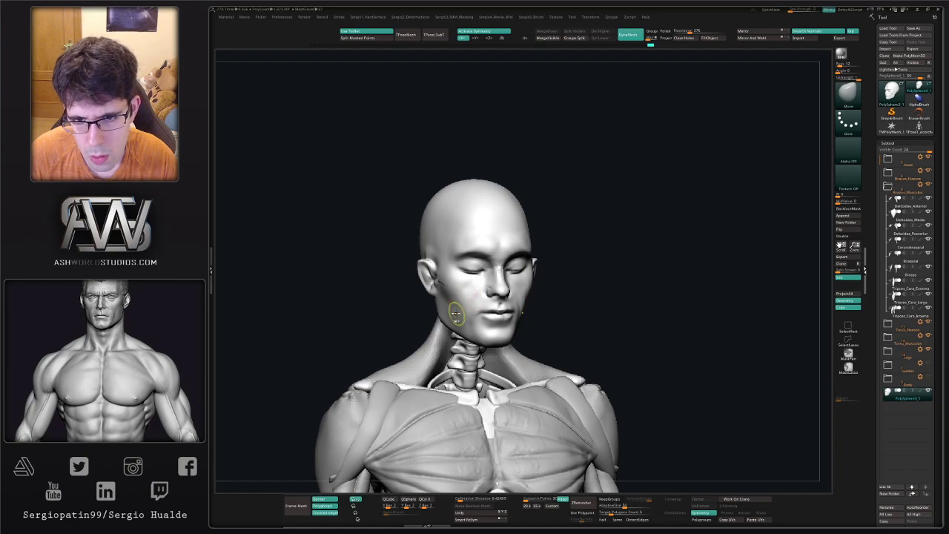
Try a temporary copy of the head beside the original to gauge the shoulder width, and undo the copy
right_click_drag(453, 307, 488, 256, "ctrl")
mouse_move(593, 242)
right_mouse_down()
mouse_move(565, 267)
mouse_move(636, 258)
mouse_move(628, 268)
mouse_move(609, 261)
right_mouse_up()
right_click_drag(609, 261, 584, 303, "alt")
key("w")
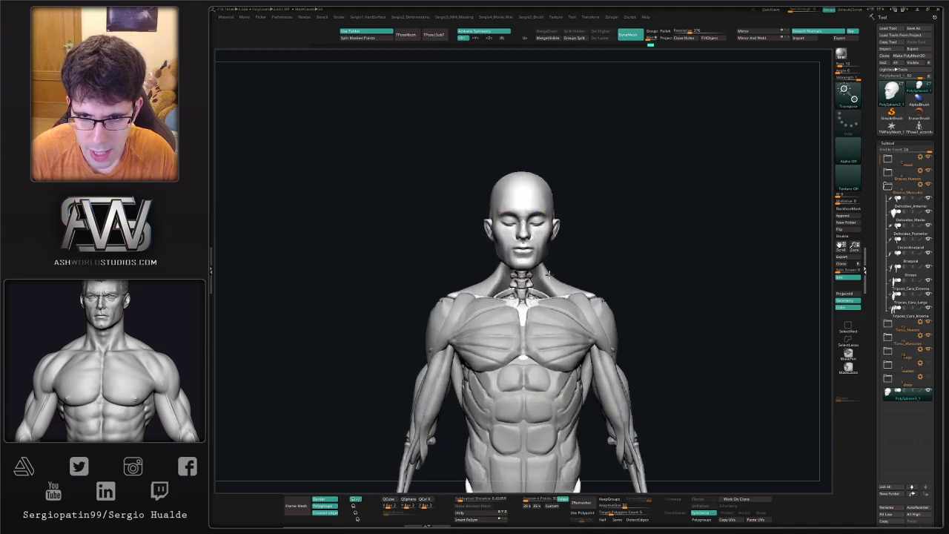
right_click_drag(535, 246, 584, 237, "alt")
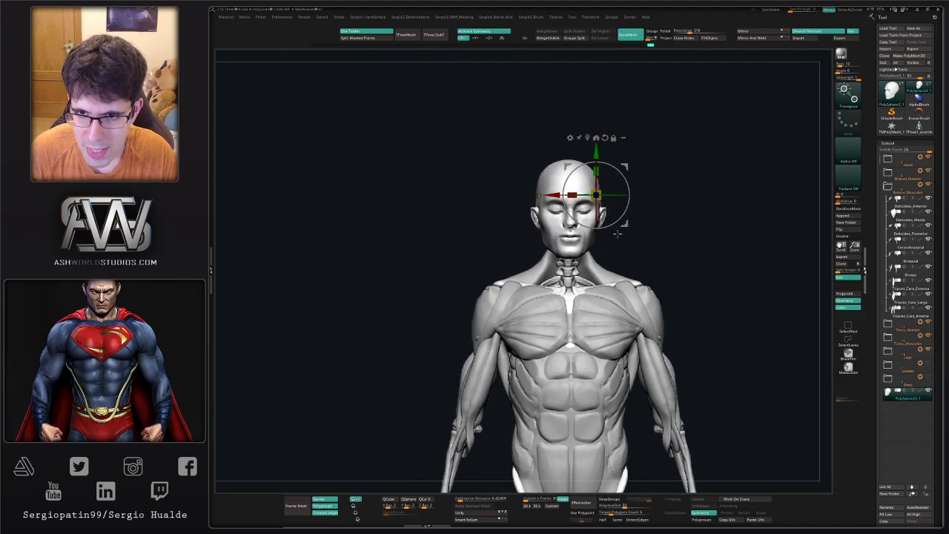
key("x")
left_click_drag(625, 224, 564, 227, "ctrl")
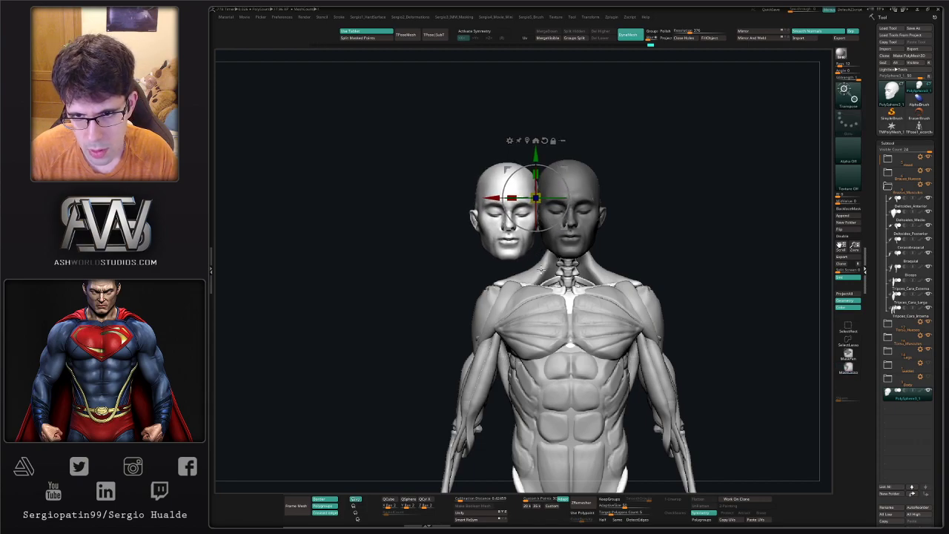
left_click_drag(666, 239, 640, 241)
key("q")
key("ctrl+z")
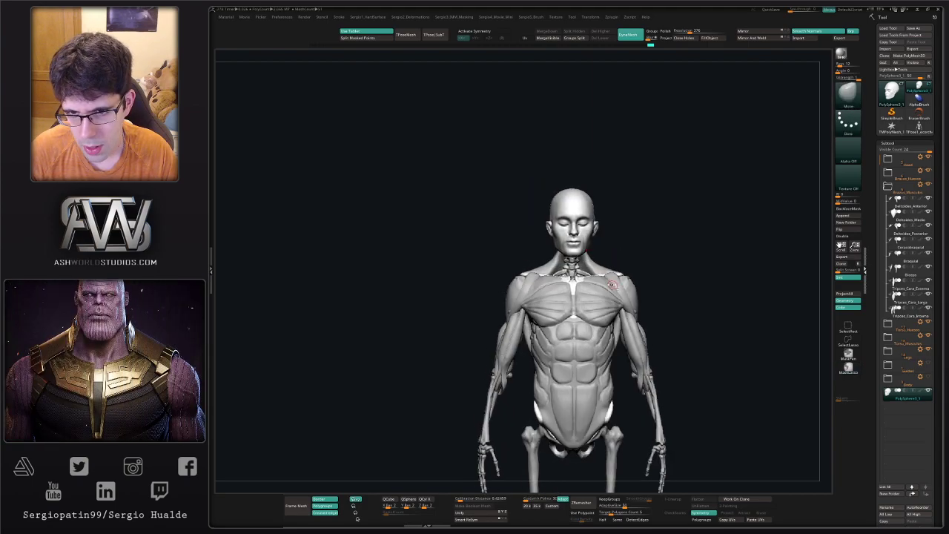
Examine the proportions of the whole figure with the head in place from the front, side and back
scroll(632, 250, "up", 2)
mouse_move(630, 249)
left_mouse_down()
mouse_move(598, 285)
mouse_move(644, 286)
mouse_move(621, 269)
mouse_move(603, 286)
mouse_move(535, 286)
mouse_move(582, 285)
mouse_move(561, 267)
left_mouse_up()
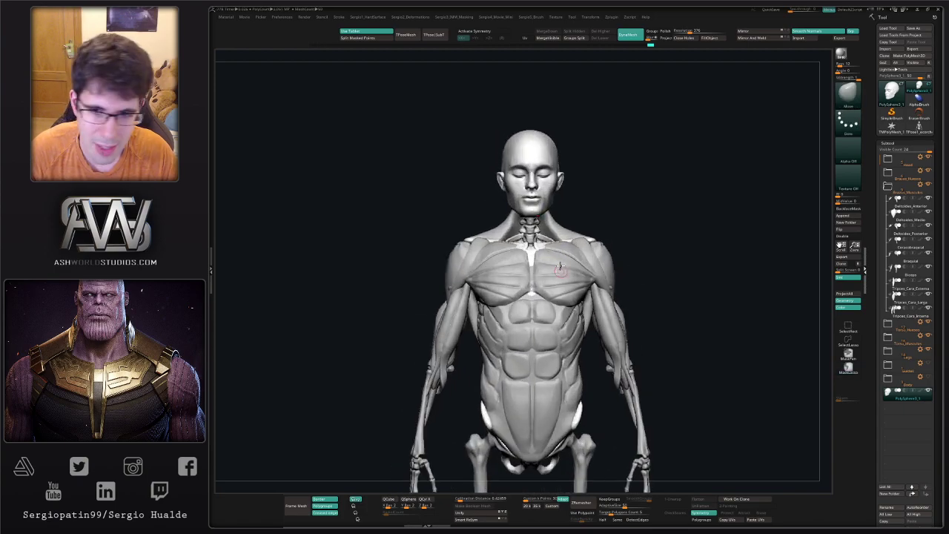
left_click_drag(629, 220, 549, 279)
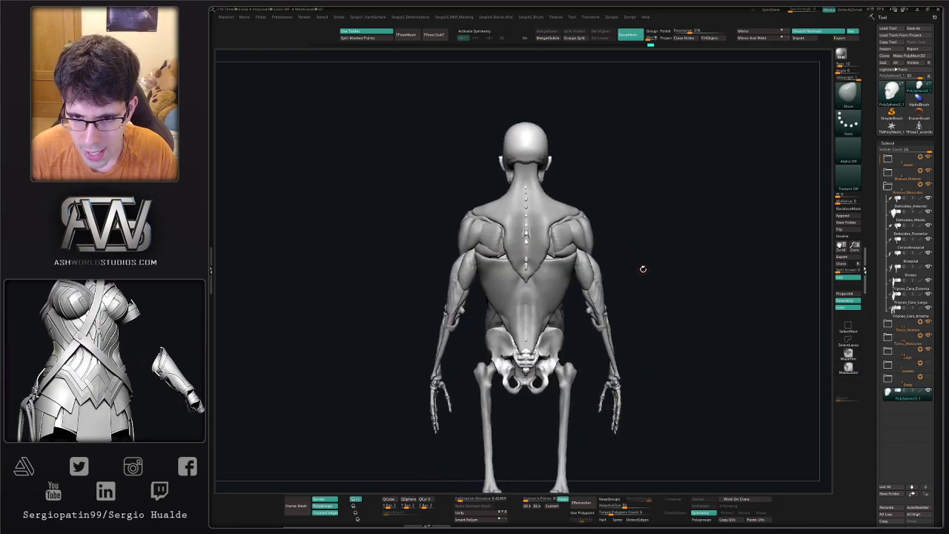
left_click_drag(643, 269, 612, 272)
left_click_drag(629, 272, 564, 264)
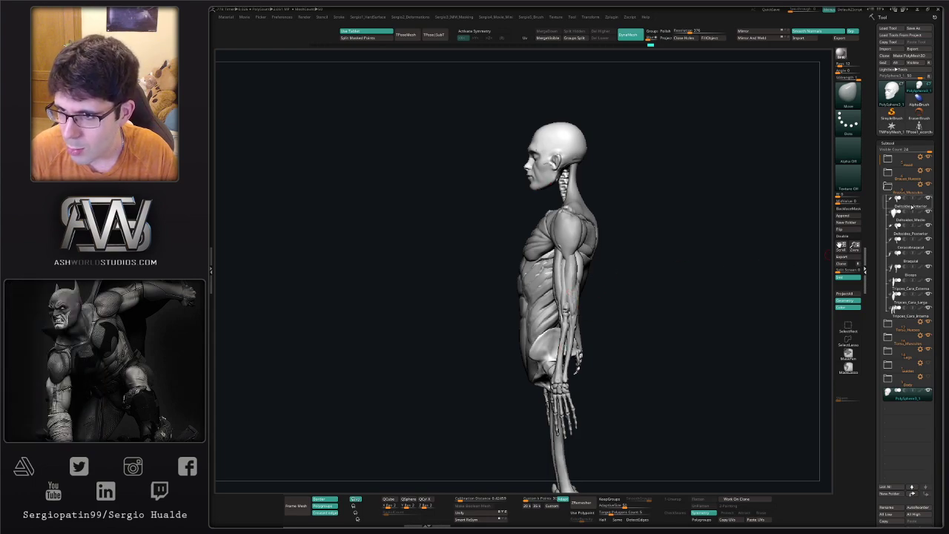
mouse_move(930, 186)
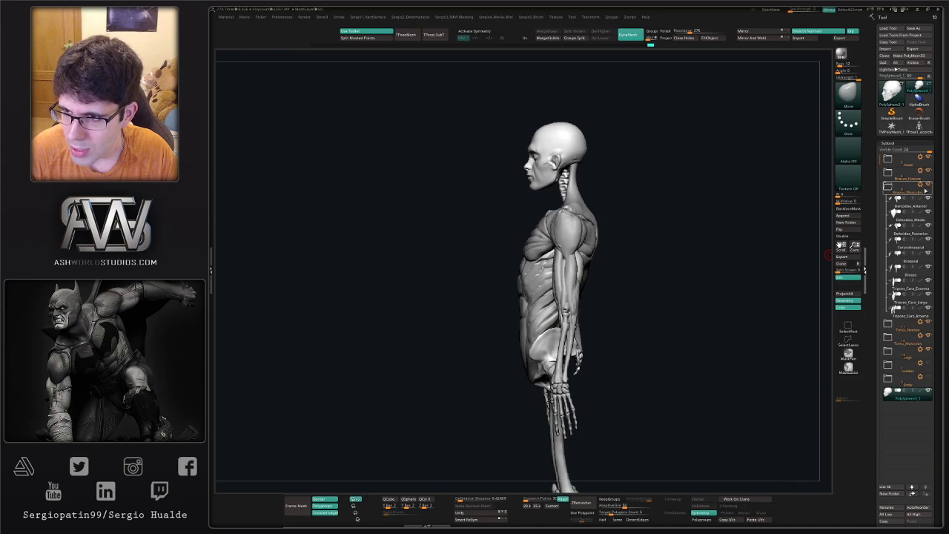
left_click_drag(656, 269, 697, 271)
right_click_drag(569, 272, 540, 296, "ctrl")
left_click_drag(540, 295, 530, 269)
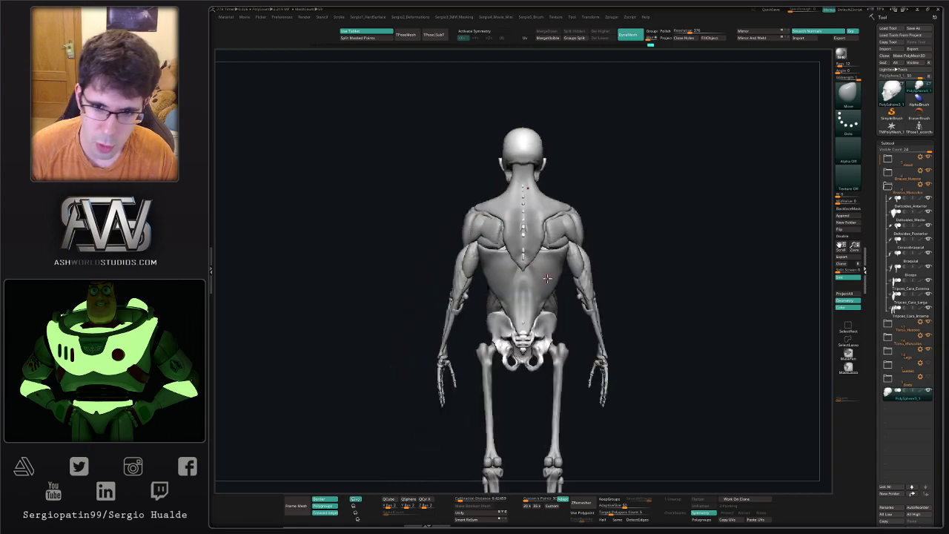
right_click_drag(535, 291, 532, 321)
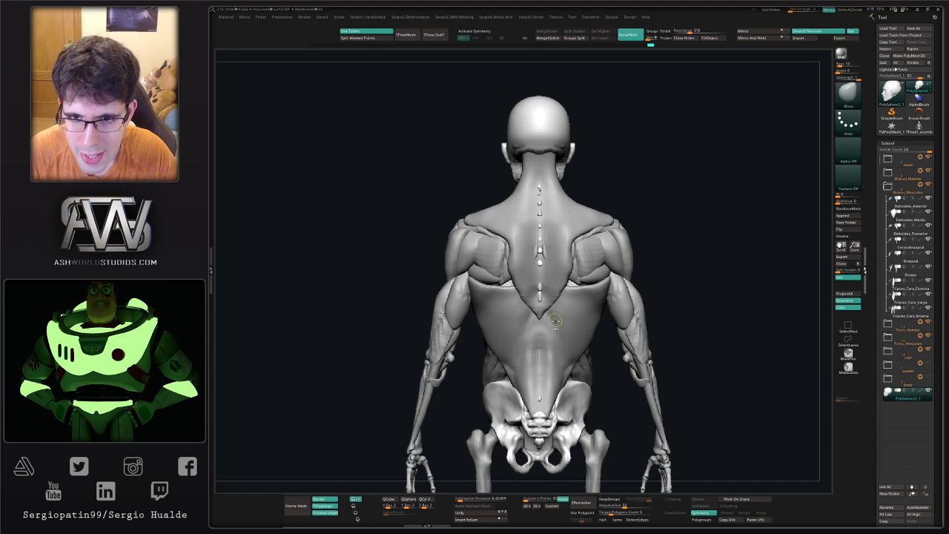
left_click_drag(532, 319, 597, 304)
right_click_drag(597, 304, 563, 281, "shift")
left_click_drag(564, 280, 607, 277)
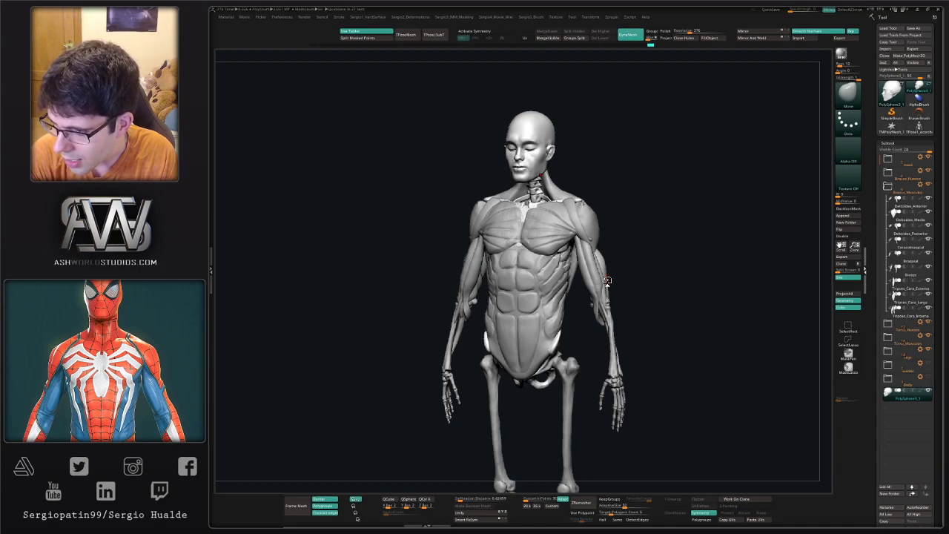
Select the biceps and inspect how its lower tendon and the brachialis attach around the elbow from the front and back
left_click_drag(466, 396, 535, 315, "alt")
right_click_drag(535, 315, 609, 255, "alt")
left_click(584, 374, "alt")
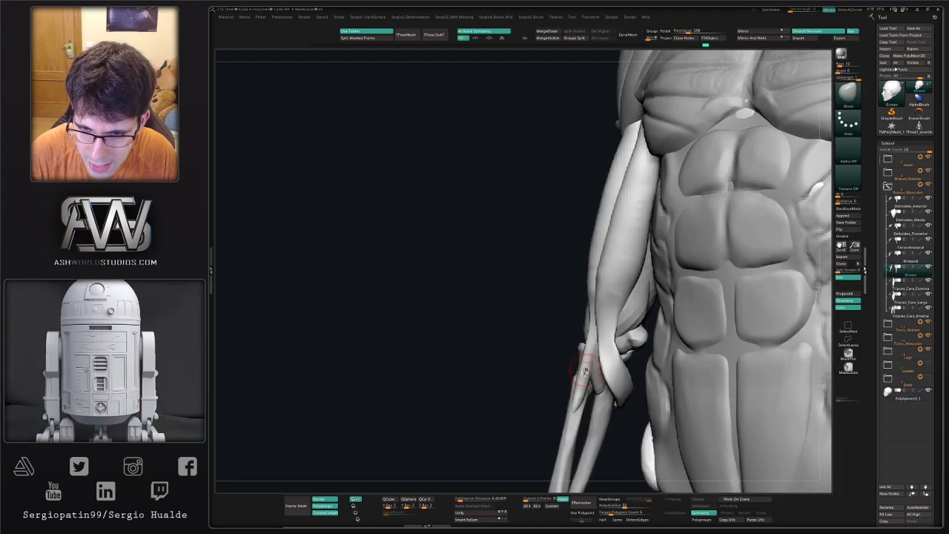
right_click_drag(596, 381, 597, 345, "alt")
left_click(610, 350, "alt")
key("alt+s")
key("alt+s")
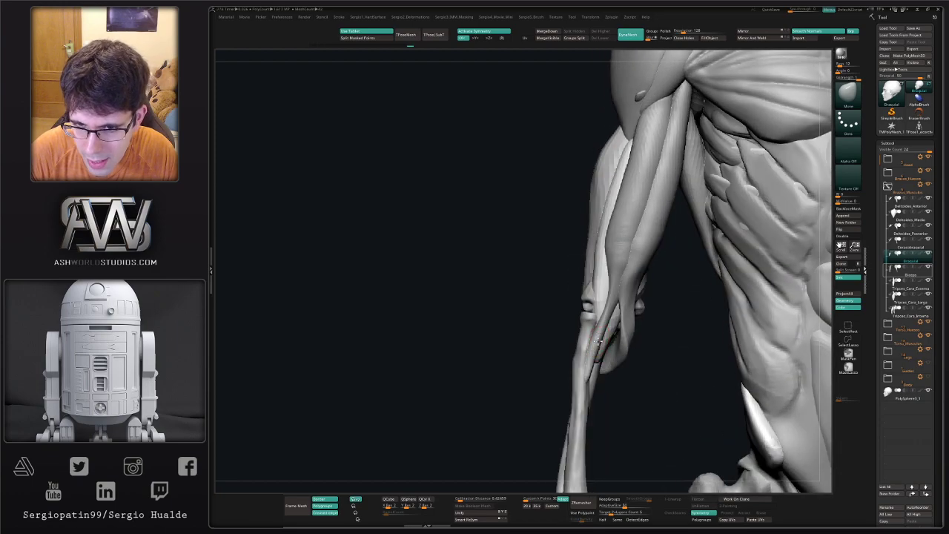
left_click(624, 281, "alt")
left_click_drag(608, 295, 665, 196)
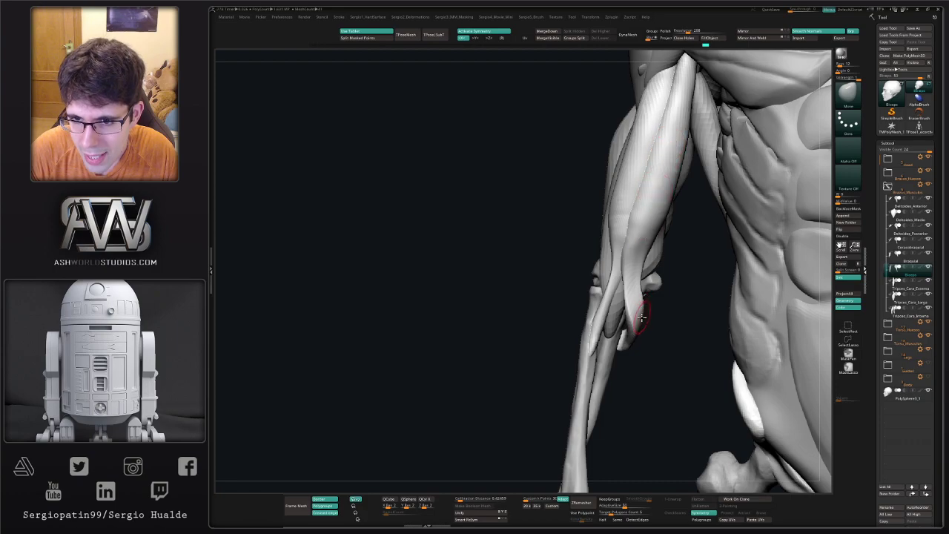
left_click_drag(640, 318, 647, 282)
left_click_drag(630, 324, 673, 332)
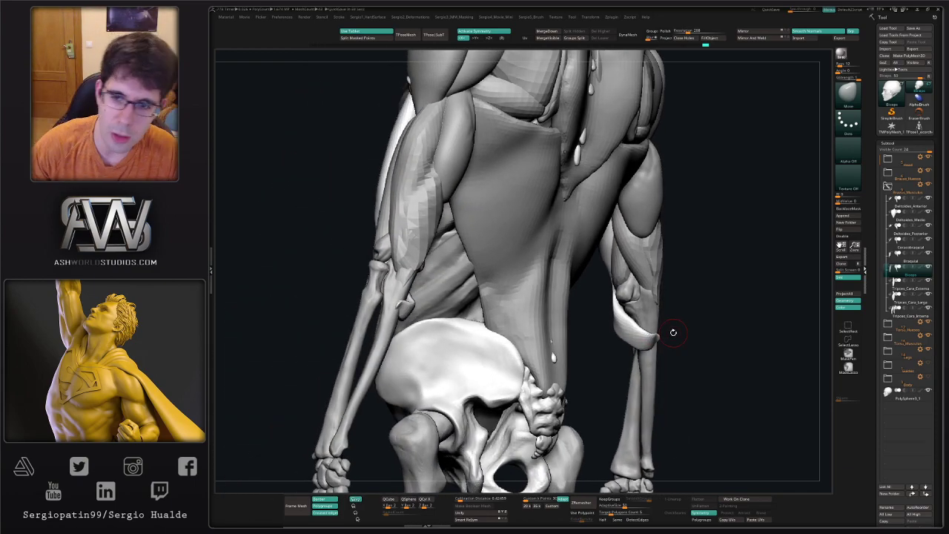
left_click_drag(672, 333, 733, 334)
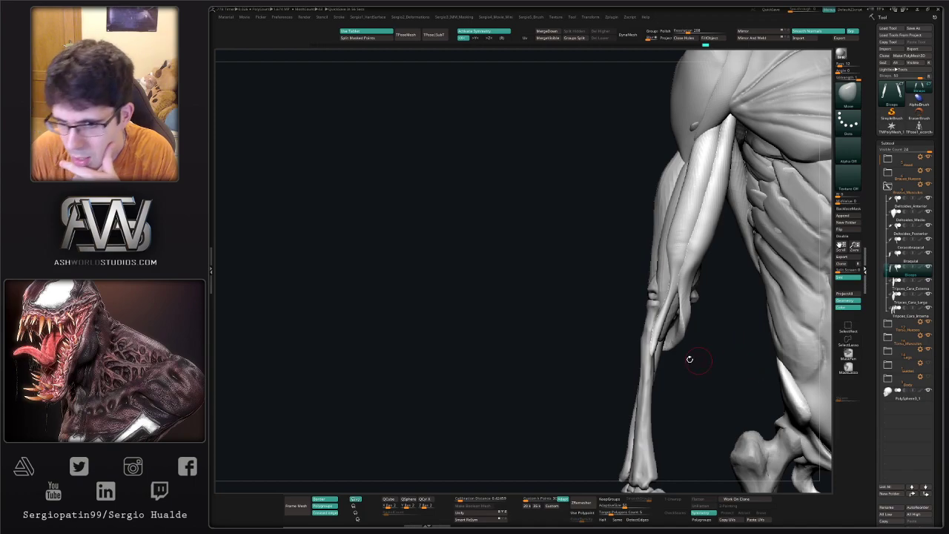
mouse_move(689, 358)
left_mouse_down()
mouse_move(667, 360)
mouse_move(699, 364)
left_mouse_up()
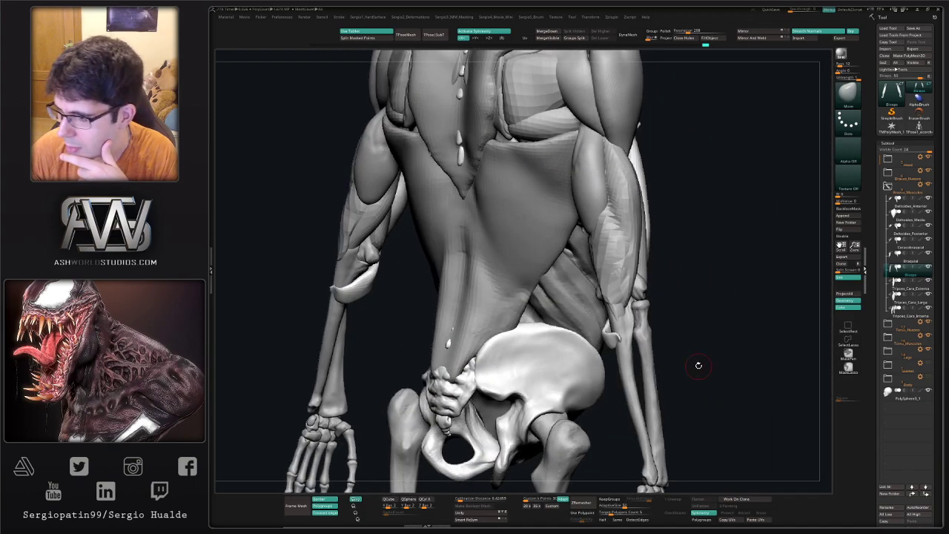